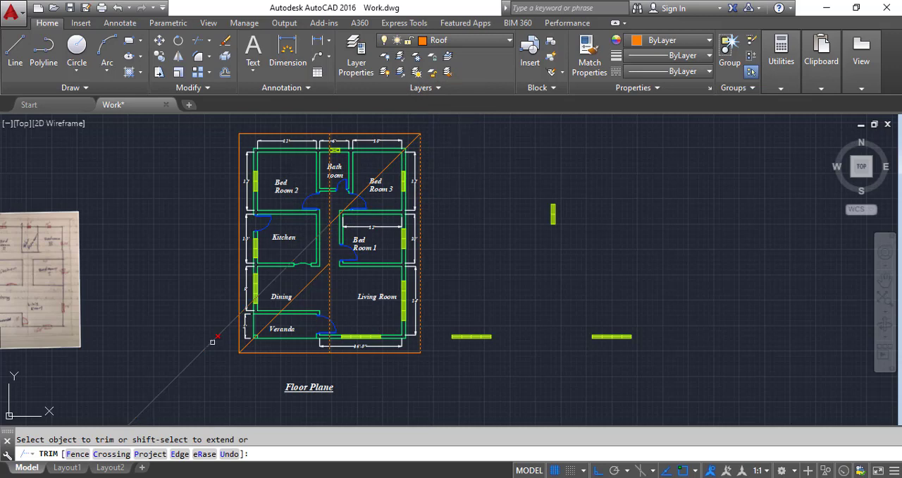
Step: Mirror the diagonal roof line over the dining area about the vertical centre line, keeping the original
{"action": "key", "text": "Escape"}
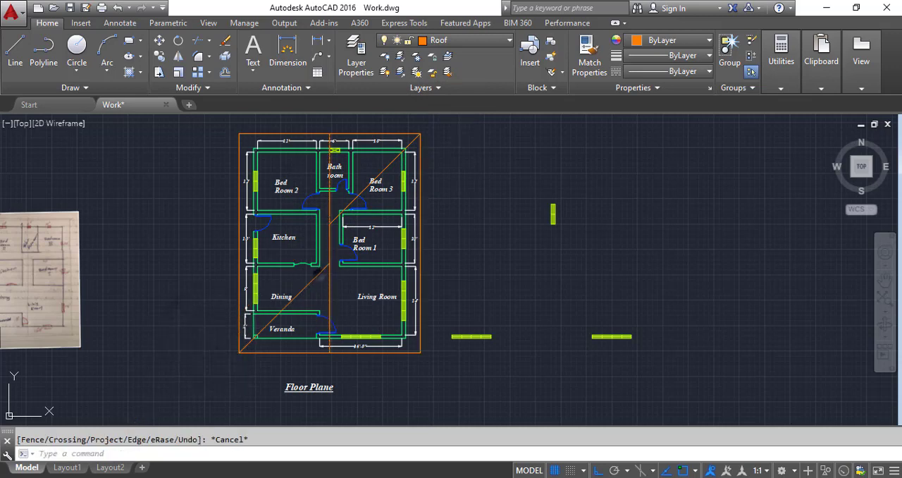
{"action": "left_click", "coordinate": [319, 273]}
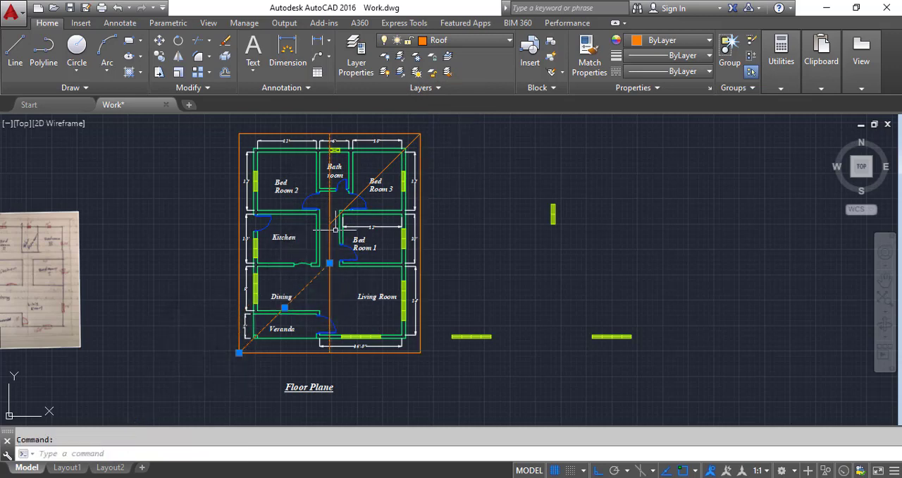
{"action": "left_click", "coordinate": [177, 57]}
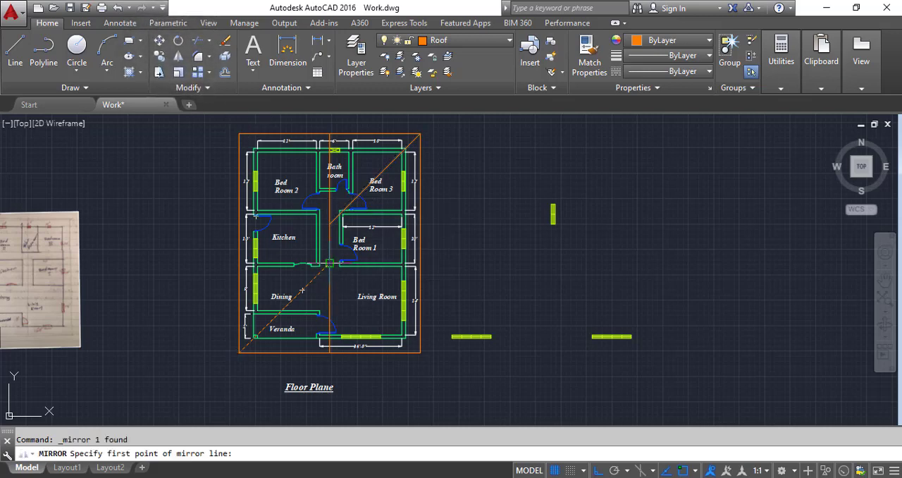
{"action": "left_click", "coordinate": [329, 263]}
{"action": "left_click", "coordinate": [329, 345]}
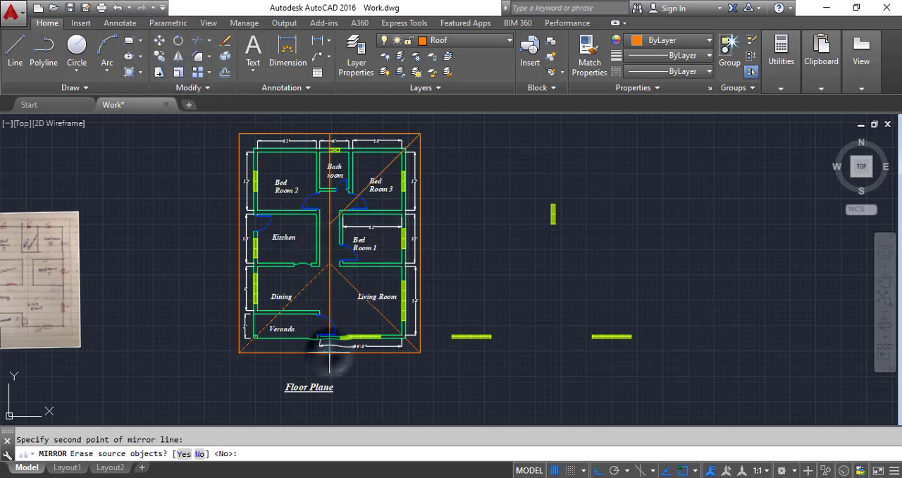
{"action": "key", "text": "Return"}
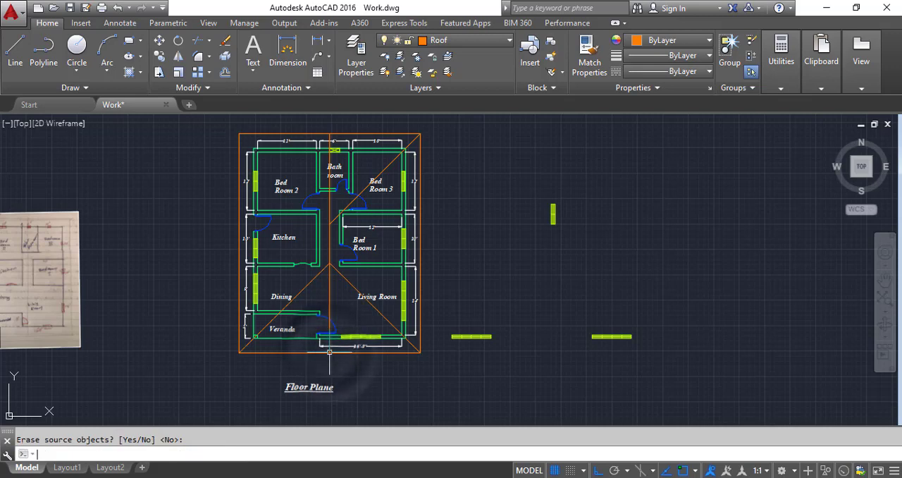
Step: Mirror the diagonal roof line over Bed Room 3 about the vertical centre line, keeping the original
{"action": "left_click", "coordinate": [362, 190]}
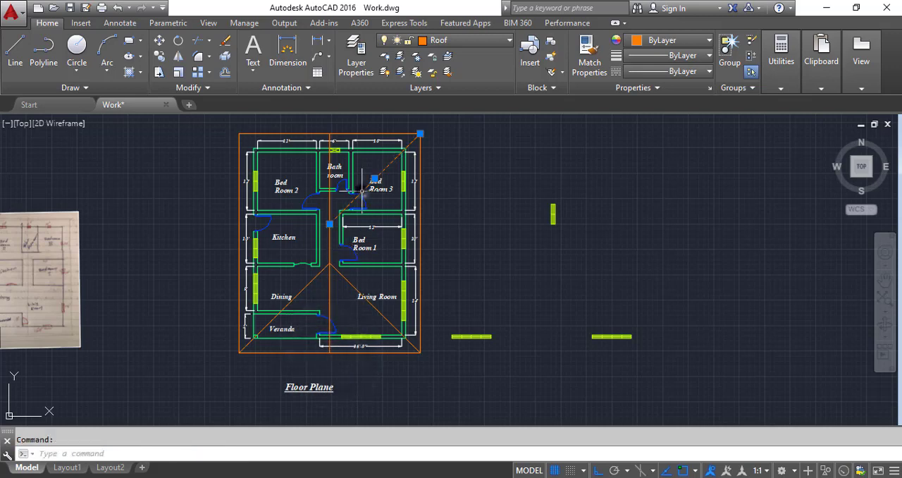
{"action": "left_click", "coordinate": [178, 57]}
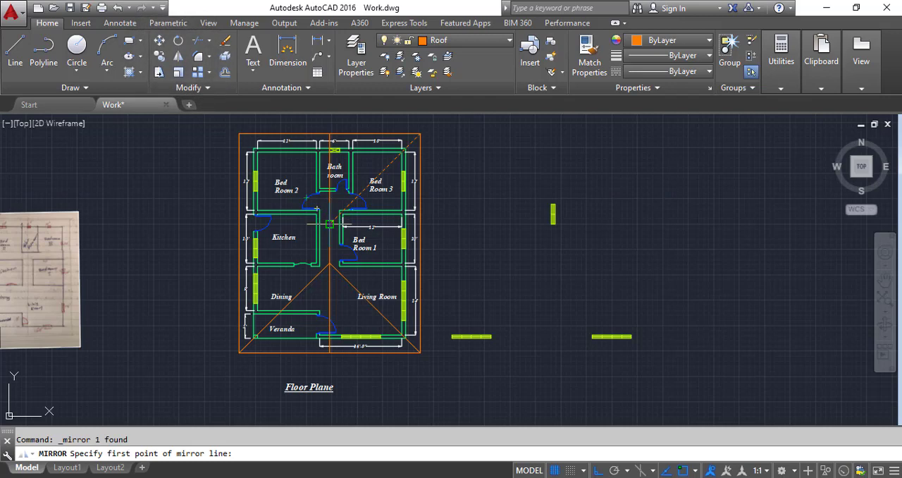
{"action": "left_click", "coordinate": [329, 224]}
{"action": "left_click", "coordinate": [329, 134]}
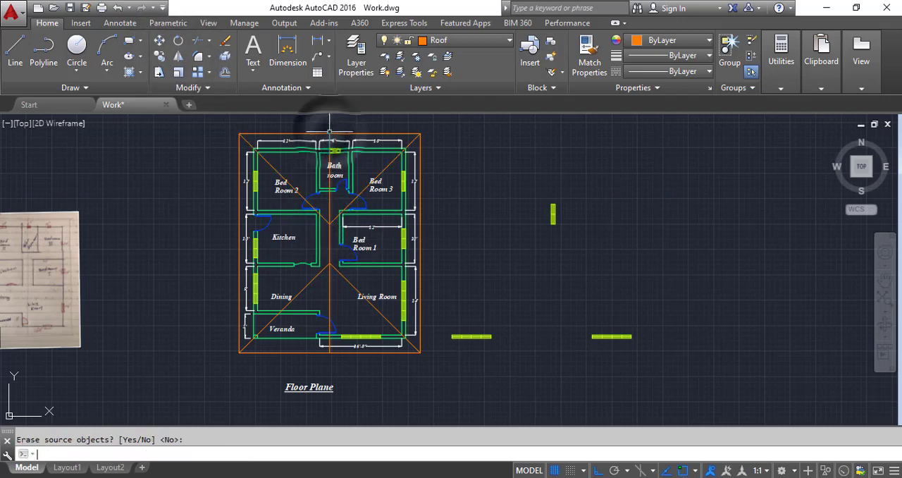
Step: Trim the vertical centre line above the upper and below the lower diagonal junction, using the right-hand diagonals as cutting edges
{"action": "scroll", "coordinate": [327, 224], "scroll_direction": "up", "scroll_amount": 4}
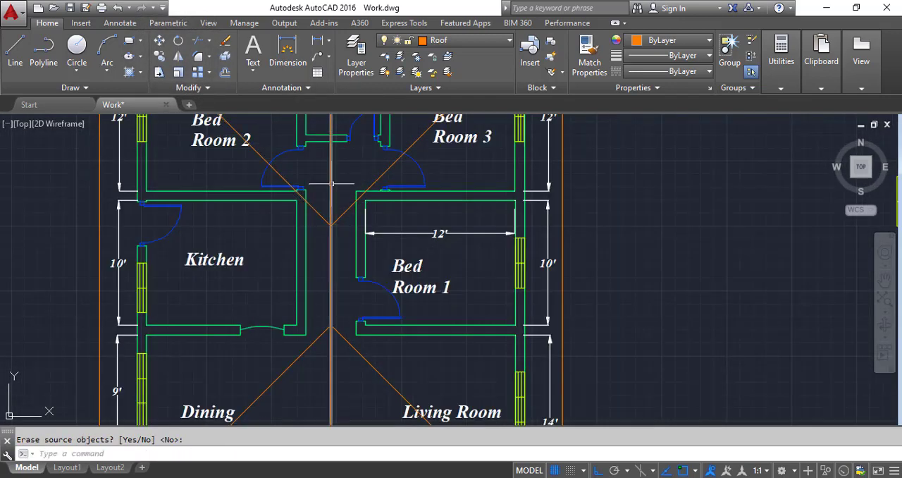
{"action": "left_click", "coordinate": [197, 42]}
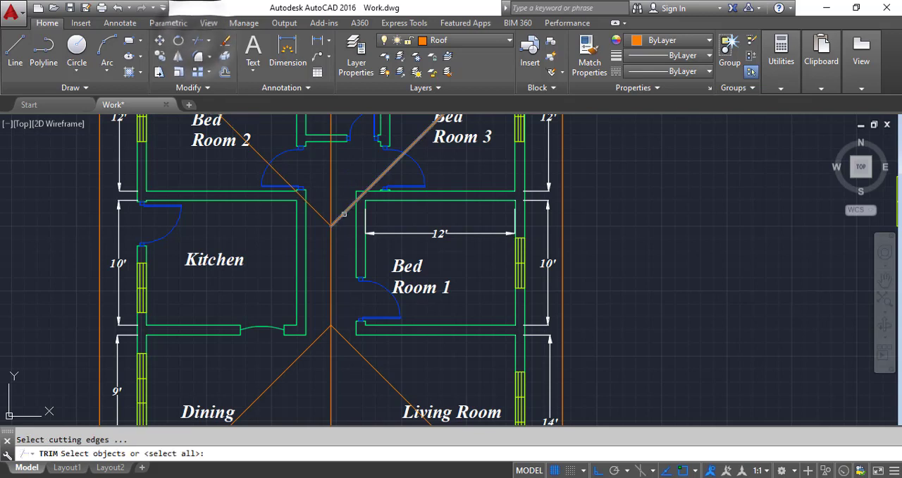
{"action": "left_click", "coordinate": [336, 204]}
{"action": "left_click", "coordinate": [340, 336]}
{"action": "key", "text": "Return"}
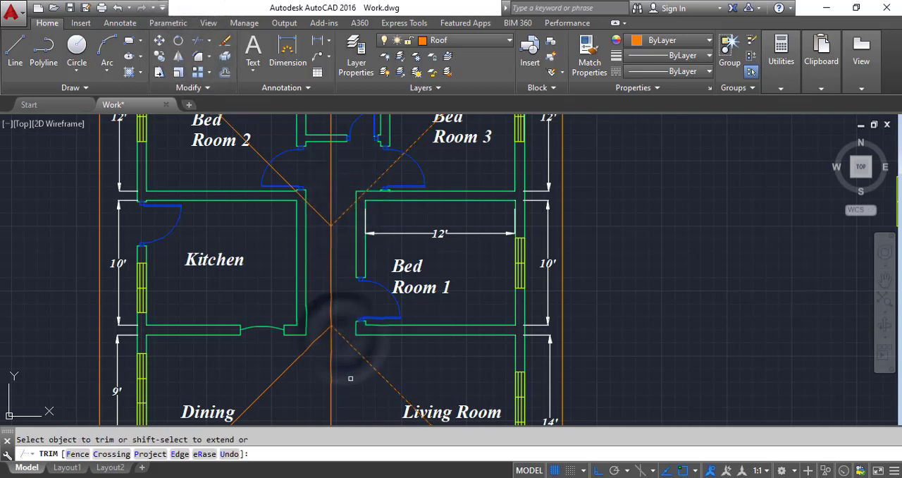
{"action": "left_click", "coordinate": [327, 368]}
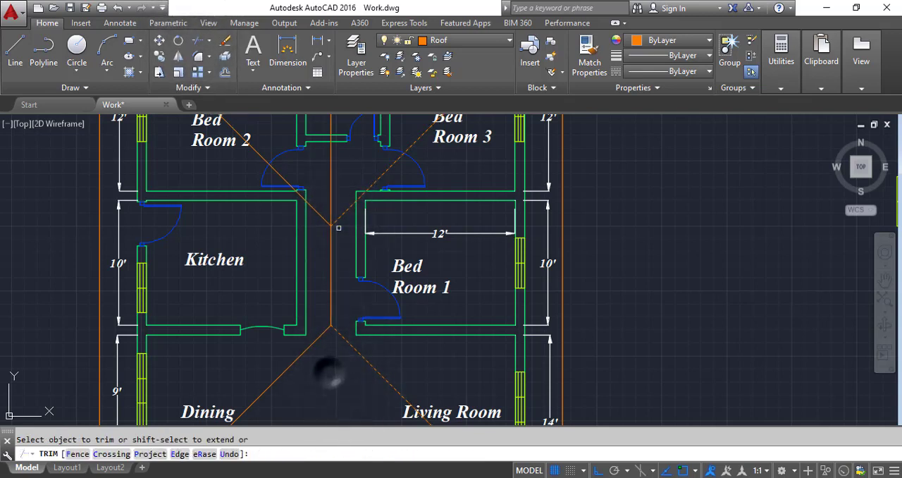
{"action": "left_click", "coordinate": [334, 182]}
{"action": "left_click", "coordinate": [322, 181]}
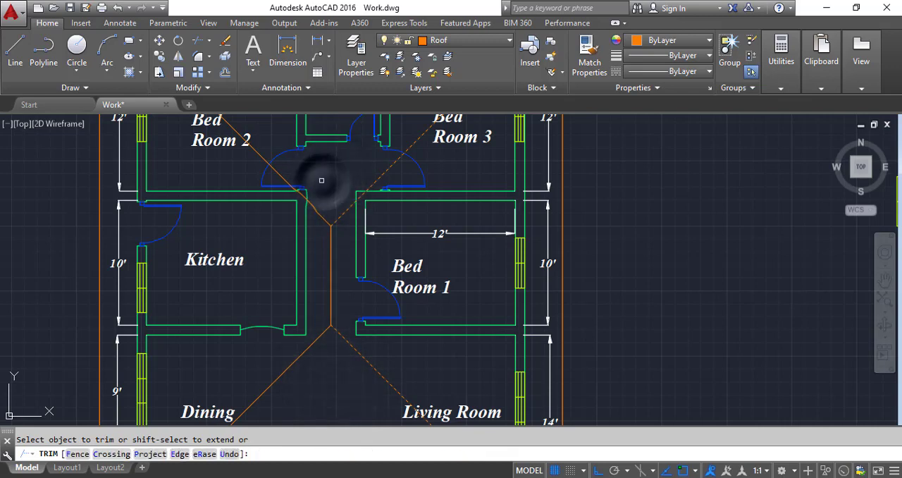
{"action": "key", "text": "Escape"}
Step: Select the whole roof drawing: the outer rectangle, the four diagonals and the ridge line
{"action": "scroll", "coordinate": [391, 373], "scroll_direction": "down", "scroll_amount": 6}
{"action": "scroll", "coordinate": [416, 326], "scroll_direction": "up", "scroll_amount": 2}
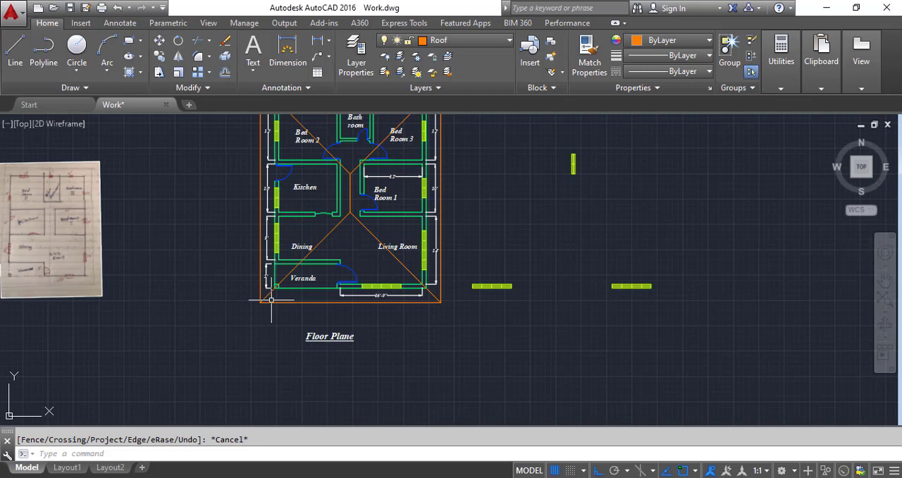
{"action": "scroll", "coordinate": [269, 311], "scroll_direction": "up", "scroll_amount": 4}
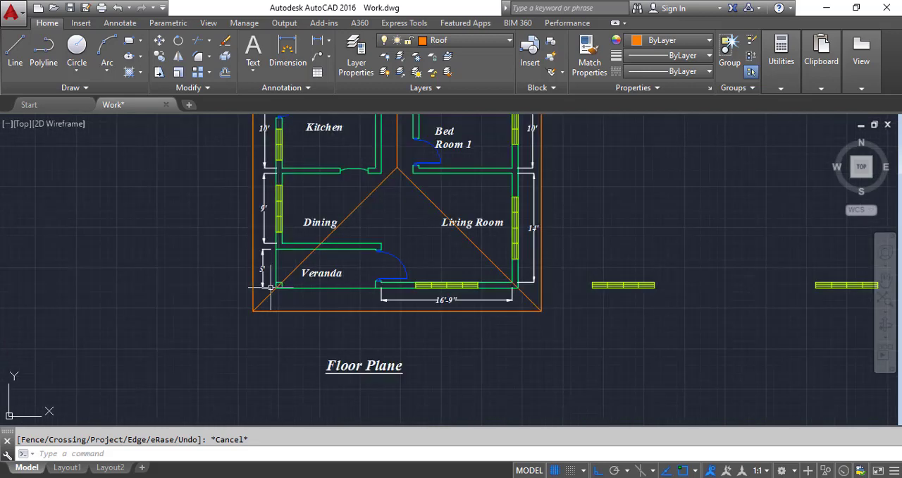
{"action": "left_click", "coordinate": [280, 336]}
{"action": "left_click", "coordinate": [217, 298]}
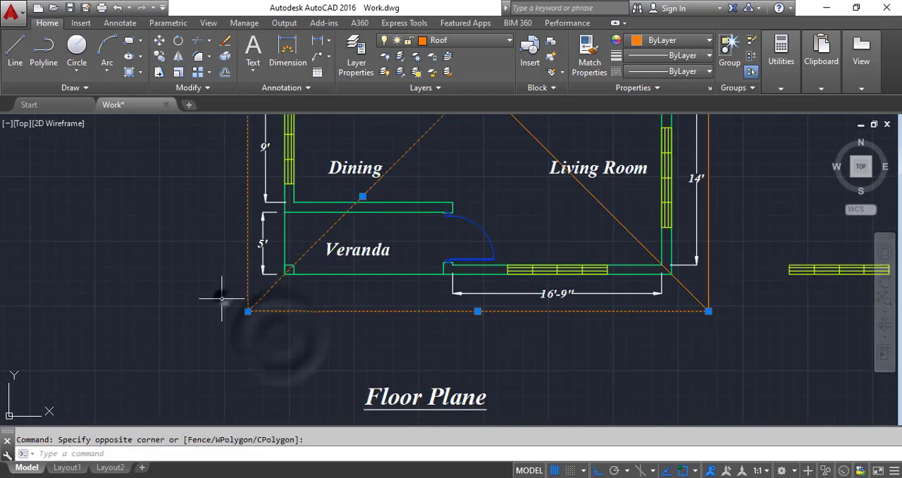
{"action": "scroll", "coordinate": [204, 331], "scroll_direction": "down", "scroll_amount": 4}
{"action": "scroll", "coordinate": [338, 243], "scroll_direction": "up", "scroll_amount": 4}
{"action": "left_click", "coordinate": [312, 282]}
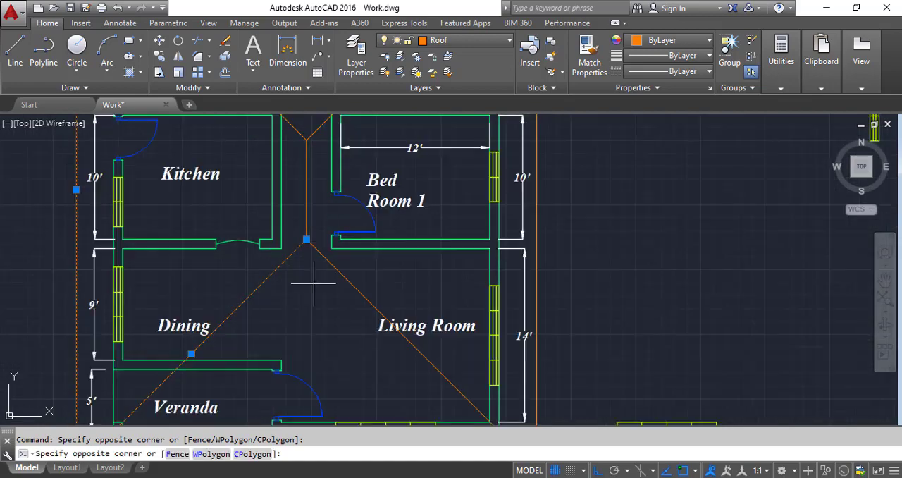
{"action": "left_click", "coordinate": [303, 139]}
{"action": "scroll", "coordinate": [348, 321], "scroll_direction": "down", "scroll_amount": 4}
{"action": "scroll", "coordinate": [433, 160], "scroll_direction": "up", "scroll_amount": 4}
{"action": "left_click", "coordinate": [413, 173]}
{"action": "left_click", "coordinate": [364, 134]}
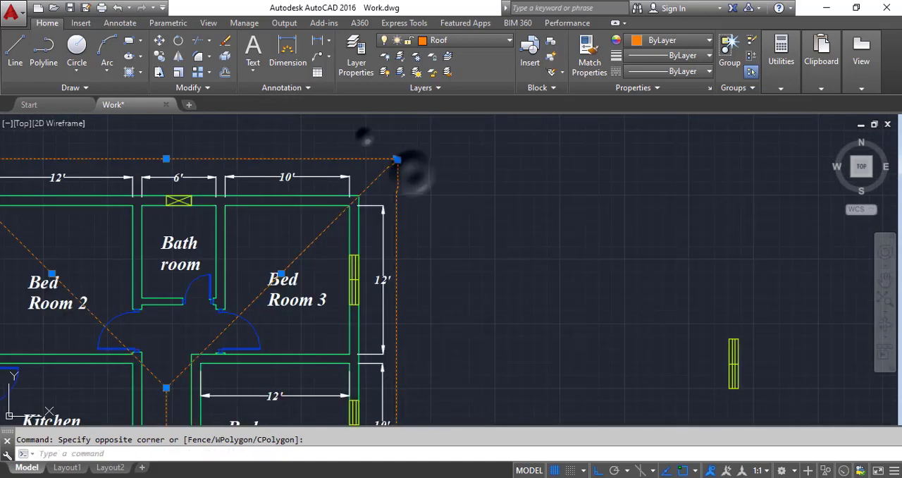
{"action": "scroll", "coordinate": [424, 202], "scroll_direction": "down", "scroll_amount": 6}
{"action": "scroll", "coordinate": [410, 275], "scroll_direction": "up", "scroll_amount": 2}
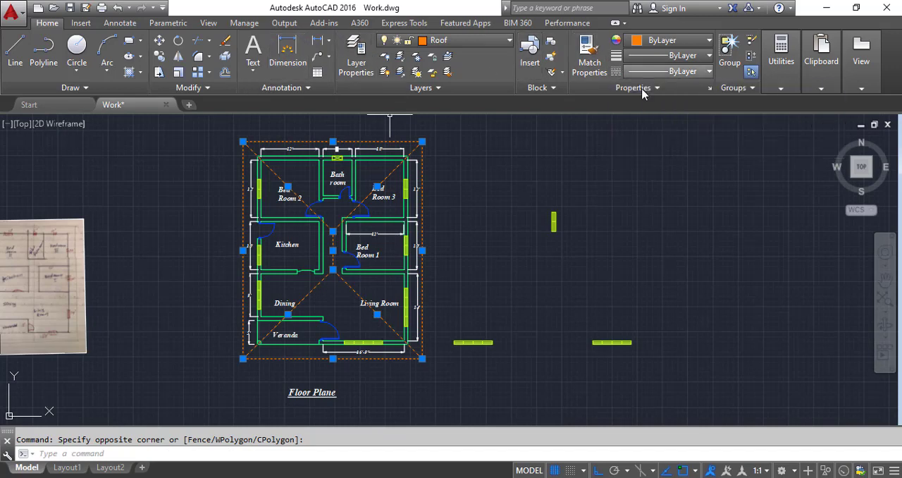
Step: Load the CENTERX2 linetype from acad.lin into the drawing's linetypes
{"action": "left_click", "coordinate": [687, 71]}
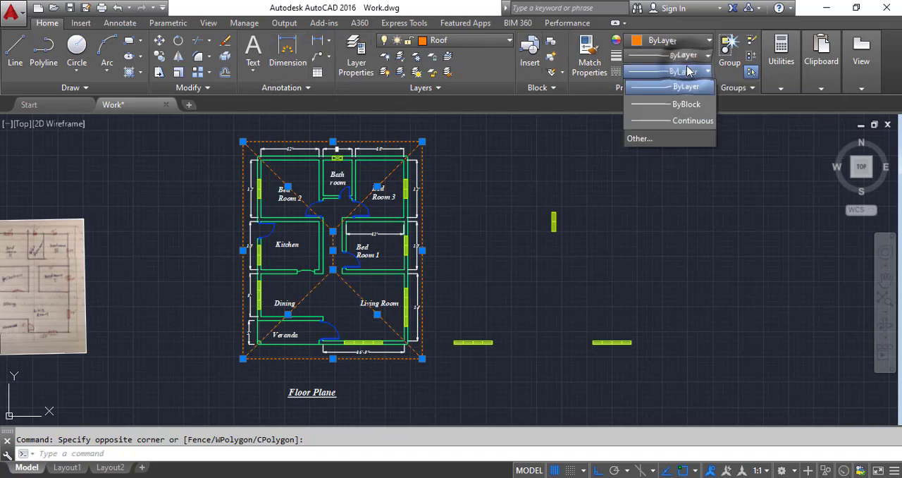
{"action": "left_click", "coordinate": [636, 139]}
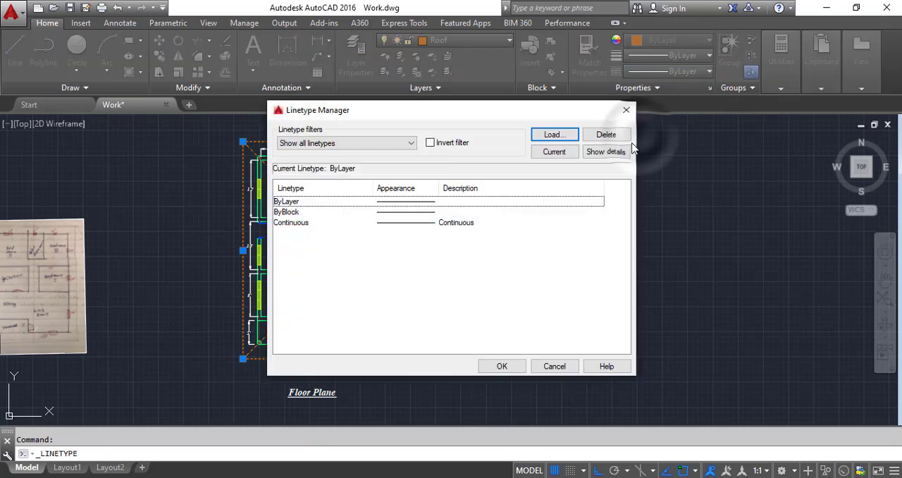
{"action": "left_click", "coordinate": [554, 135]}
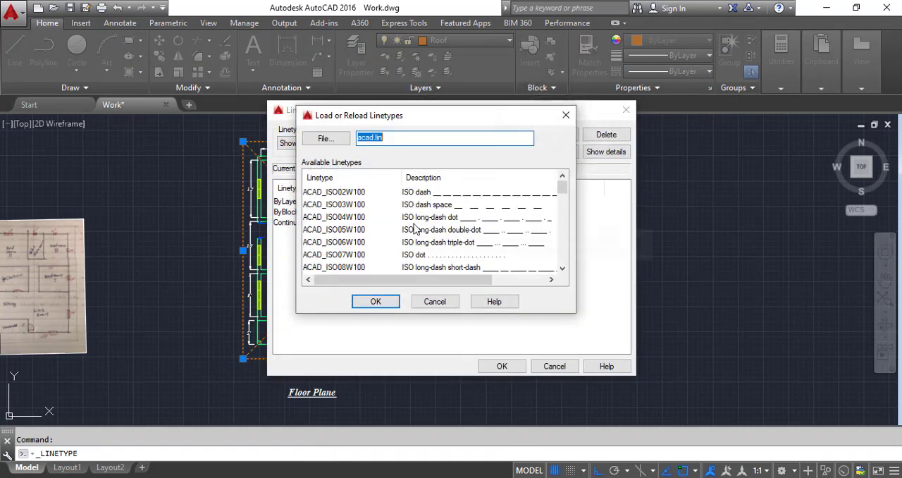
{"action": "left_click", "coordinate": [406, 257]}
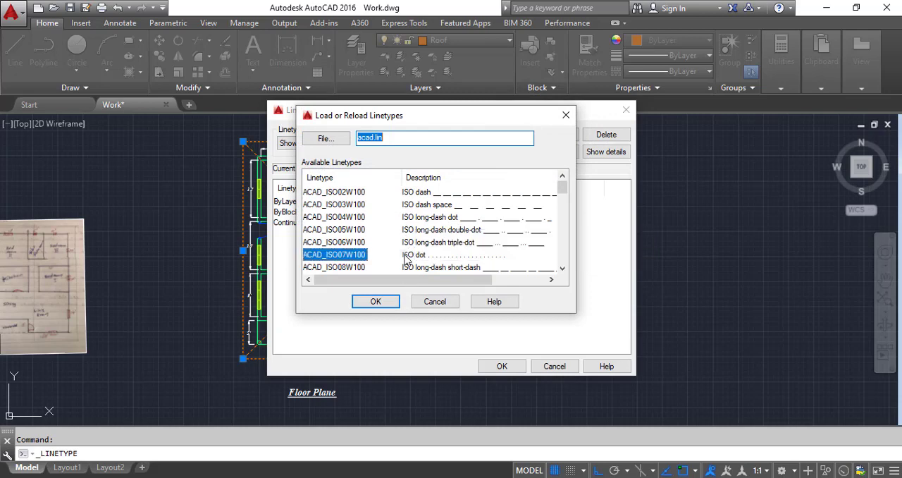
{"action": "scroll", "coordinate": [409, 259], "scroll_direction": "down", "scroll_amount": 2}
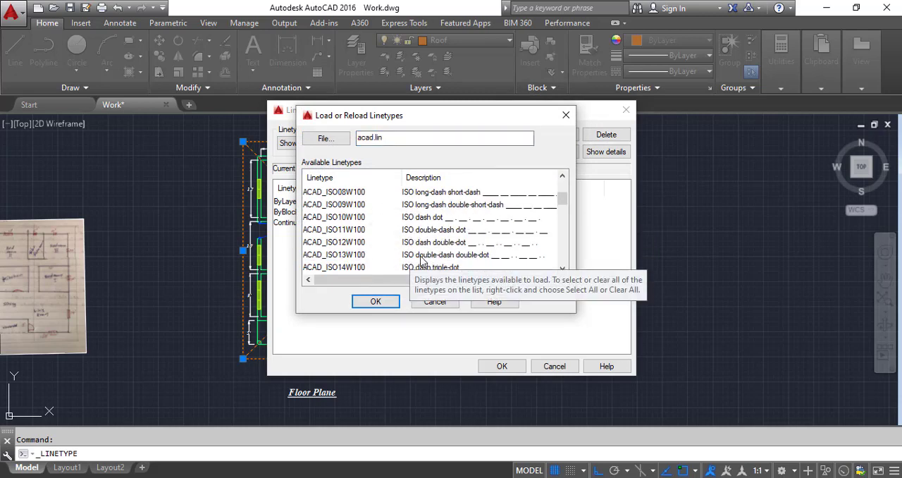
{"action": "scroll", "coordinate": [421, 261], "scroll_direction": "down", "scroll_amount": 2}
{"action": "scroll", "coordinate": [421, 260], "scroll_direction": "down", "scroll_amount": 1}
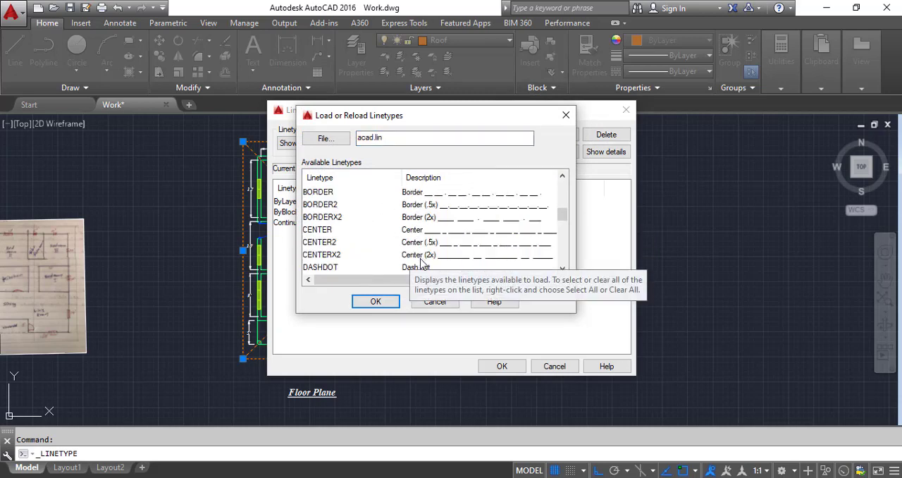
{"action": "left_click", "coordinate": [413, 256]}
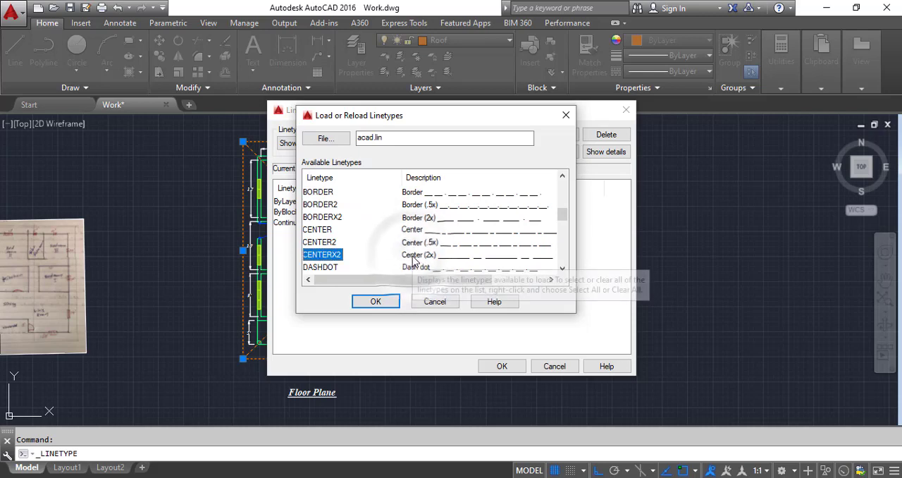
{"action": "left_click", "coordinate": [375, 302]}
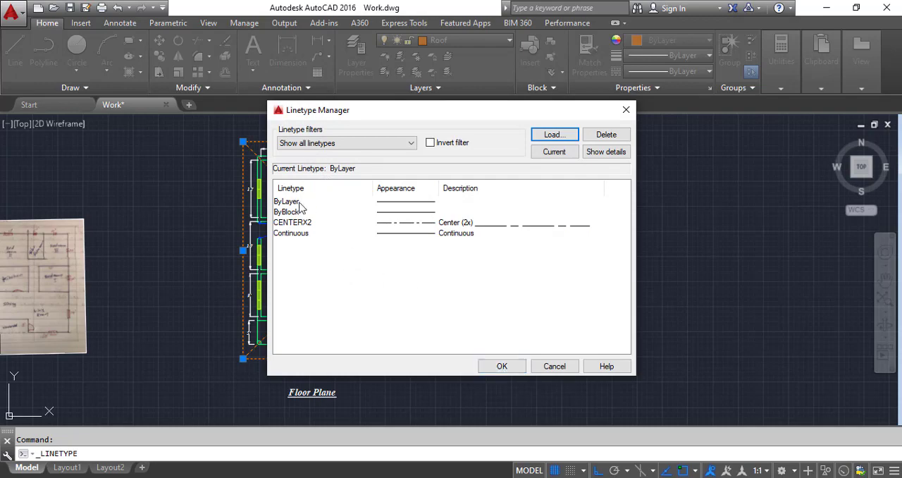
{"action": "left_click", "coordinate": [290, 223]}
{"action": "left_click", "coordinate": [487, 362]}
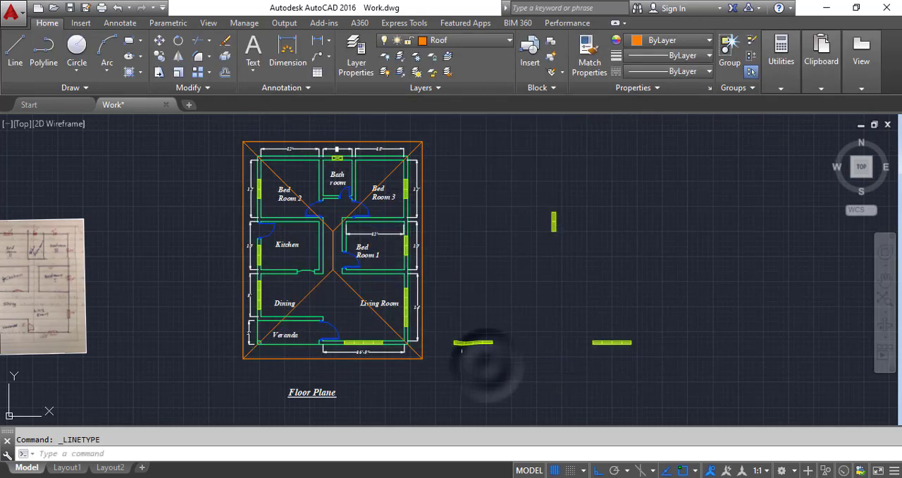
Step: Assign the CENTERX2 linetype to the roof's outer rectangle, diagonals and ridge line, and inspect the resulting line pattern
{"action": "scroll", "coordinate": [423, 268], "scroll_direction": "up", "scroll_amount": 8}
{"action": "scroll", "coordinate": [421, 264], "scroll_direction": "down", "scroll_amount": 10}
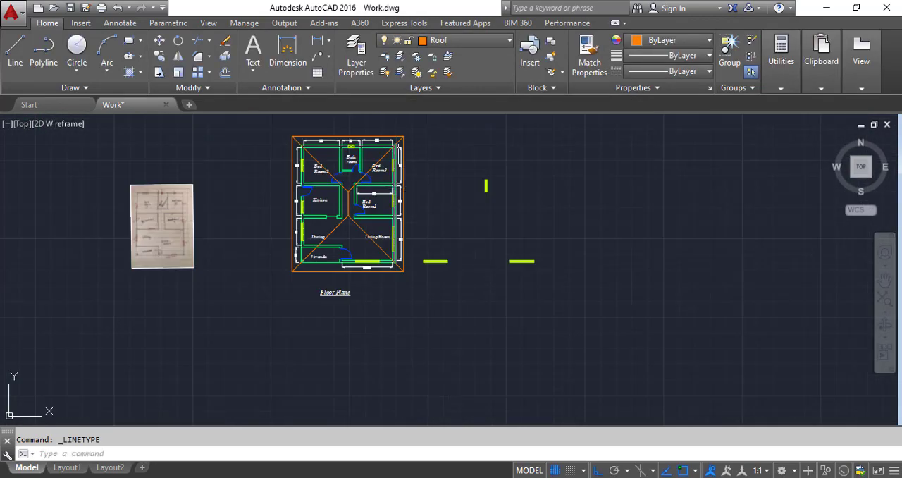
{"action": "scroll", "coordinate": [398, 143], "scroll_direction": "up", "scroll_amount": 4}
{"action": "left_click", "coordinate": [426, 150]}
{"action": "left_click", "coordinate": [404, 134]}
{"action": "scroll", "coordinate": [335, 207], "scroll_direction": "down", "scroll_amount": 2}
{"action": "scroll", "coordinate": [293, 302], "scroll_direction": "up", "scroll_amount": 4}
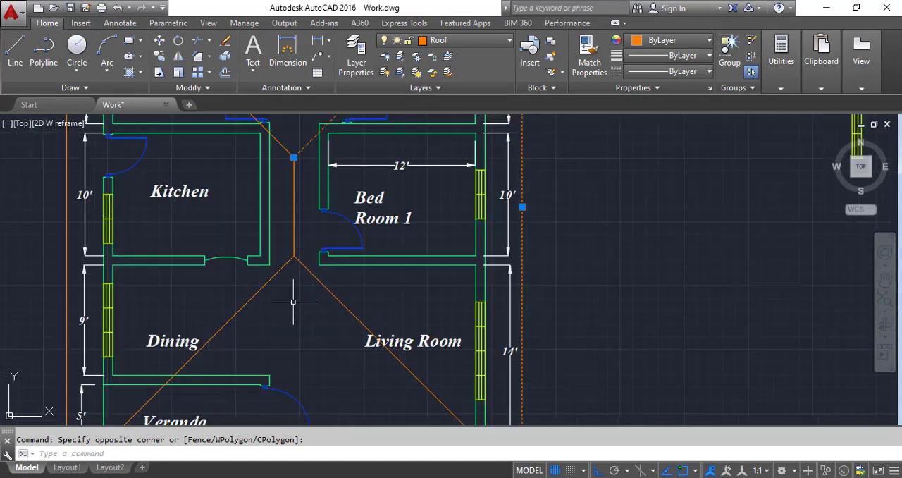
{"action": "left_click", "coordinate": [307, 308]}
{"action": "left_click", "coordinate": [285, 146]}
{"action": "scroll", "coordinate": [293, 158], "scroll_direction": "down", "scroll_amount": 4}
{"action": "scroll", "coordinate": [209, 286], "scroll_direction": "up", "scroll_amount": 2}
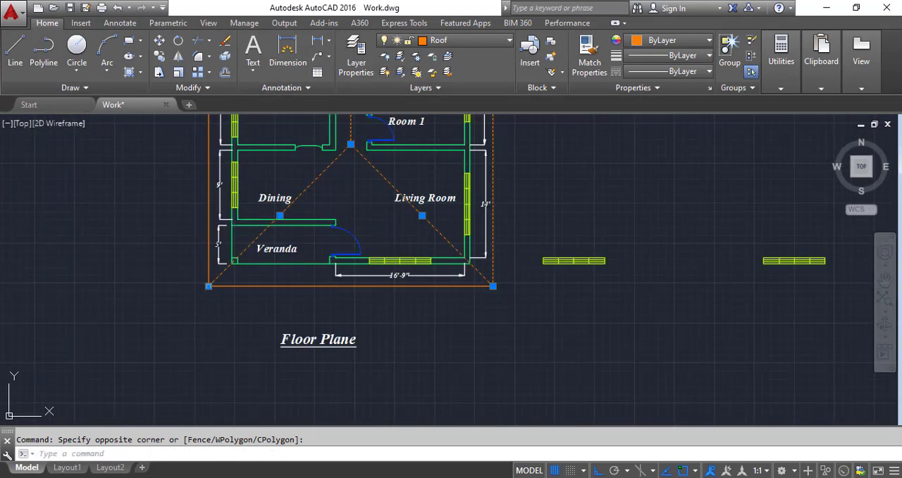
{"action": "left_click", "coordinate": [221, 310]}
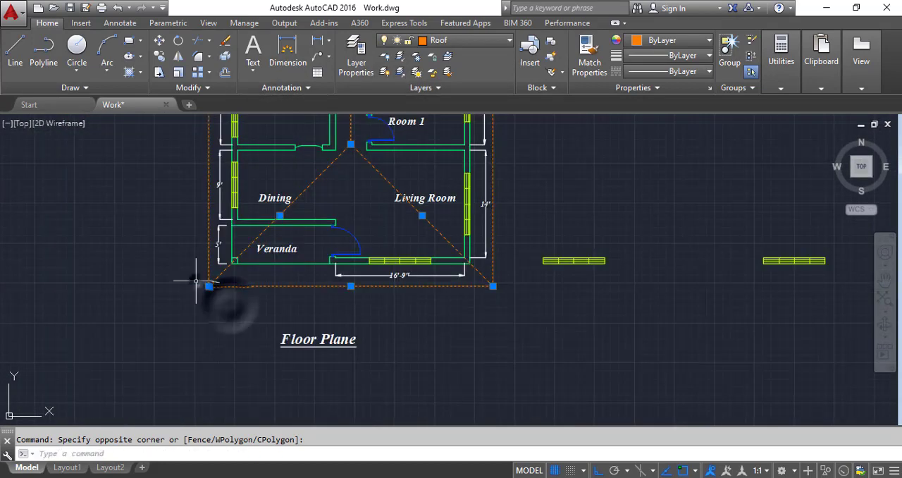
{"action": "left_click", "coordinate": [683, 71]}
{"action": "left_click", "coordinate": [658, 120]}
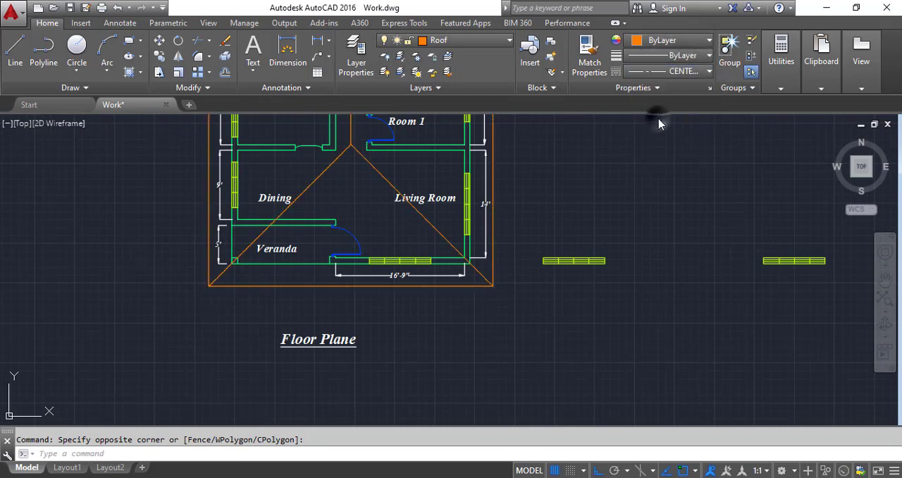
{"action": "key", "text": "Escape"}
{"action": "scroll", "coordinate": [488, 192], "scroll_direction": "up", "scroll_amount": 8}
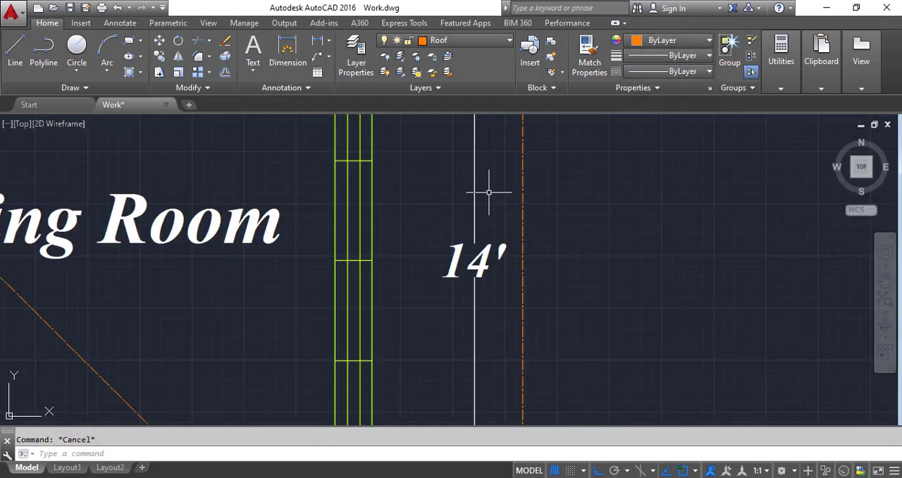
{"action": "scroll", "coordinate": [488, 191], "scroll_direction": "up", "scroll_amount": 2}
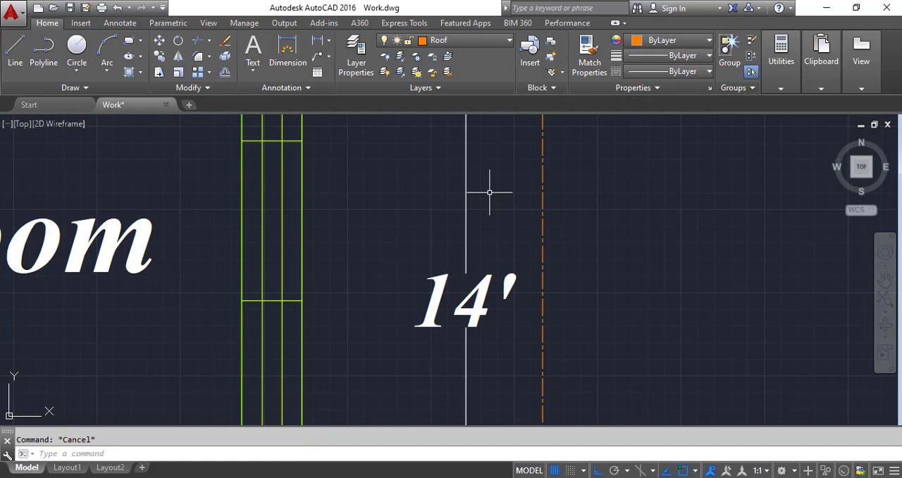
Step: Draw a horizontal construction line across the empty area above the floor plan
{"action": "scroll", "coordinate": [404, 200], "scroll_direction": "down", "scroll_amount": 10}
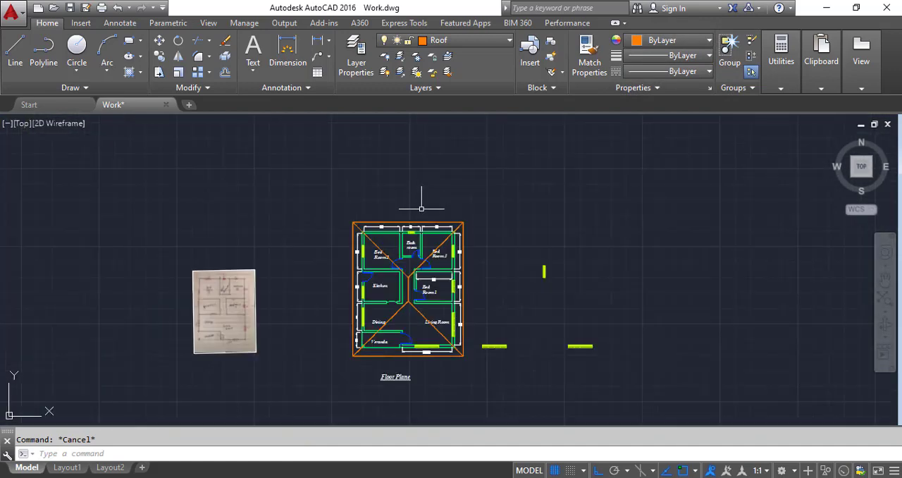
{"action": "scroll", "coordinate": [421, 208], "scroll_direction": "up", "scroll_amount": 2}
{"action": "scroll", "coordinate": [396, 250], "scroll_direction": "down", "scroll_amount": 3}
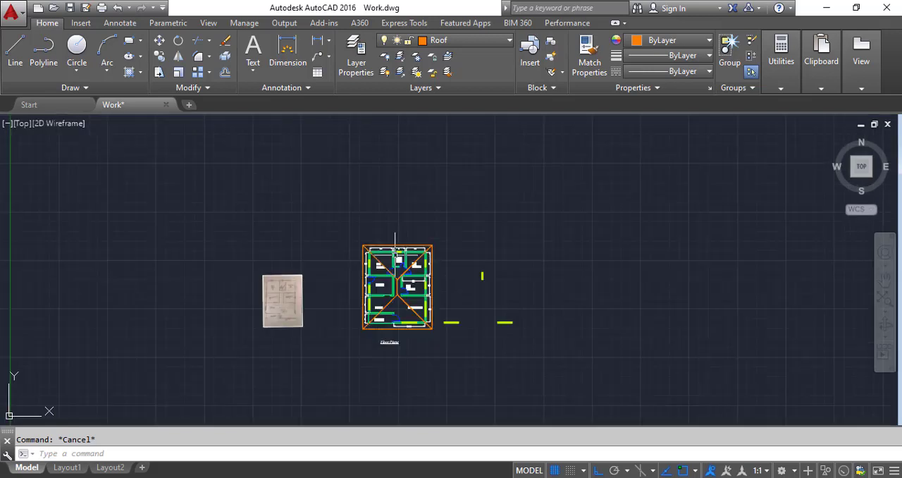
{"action": "scroll", "coordinate": [396, 221], "scroll_direction": "up", "scroll_amount": 3}
{"action": "left_click", "coordinate": [71, 87]}
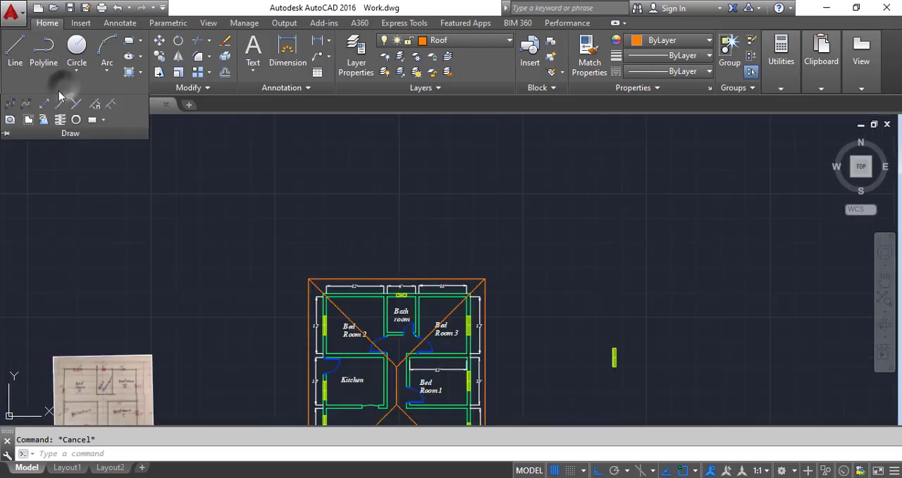
{"action": "left_click", "coordinate": [44, 104]}
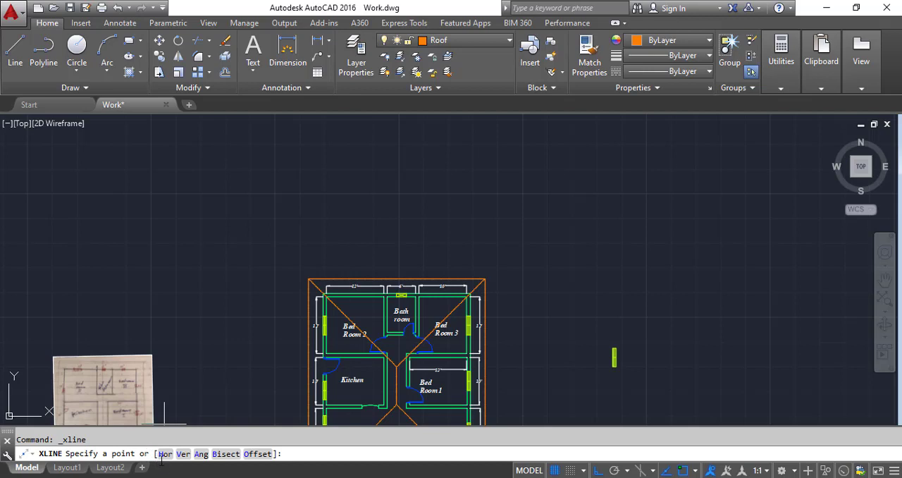
{"action": "left_click", "coordinate": [164, 455]}
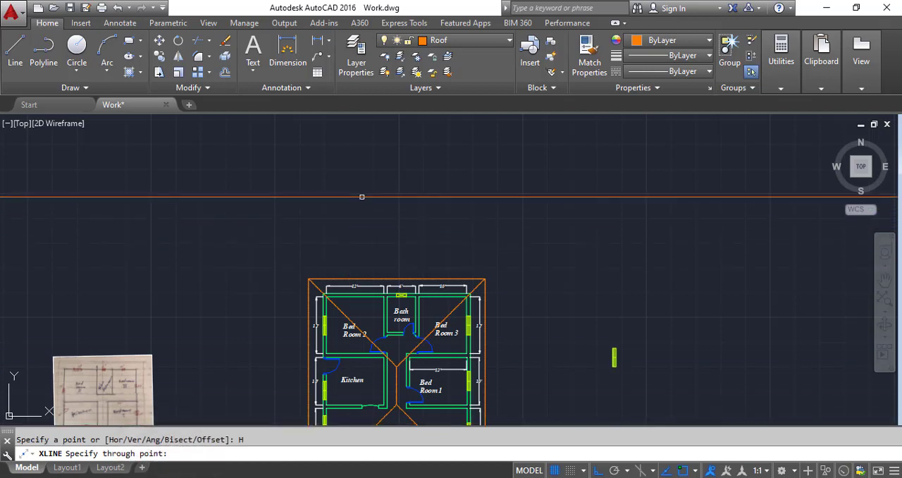
{"action": "left_click", "coordinate": [364, 200]}
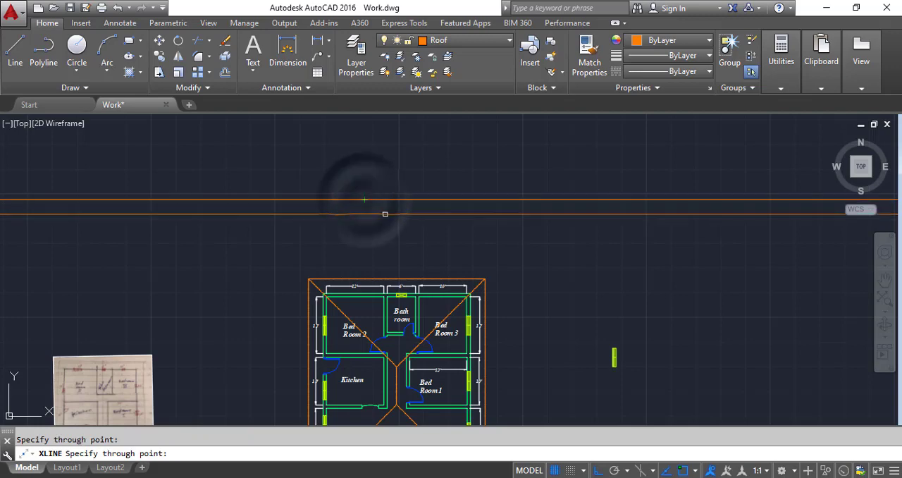
{"action": "key", "text": "Escape"}
Step: Draw vertical construction lines through the lower-left and lower-right corners of the roof outline
{"action": "scroll", "coordinate": [385, 213], "scroll_direction": "down", "scroll_amount": 4}
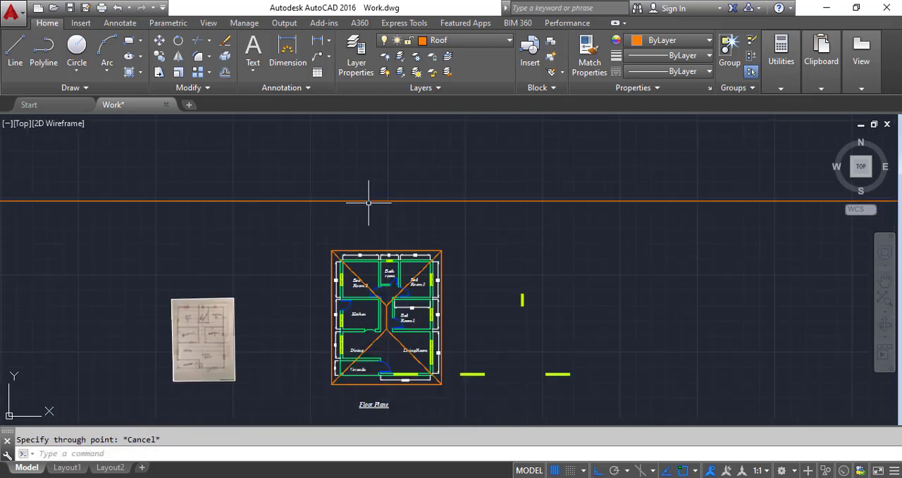
{"action": "scroll", "coordinate": [369, 347], "scroll_direction": "up", "scroll_amount": 6}
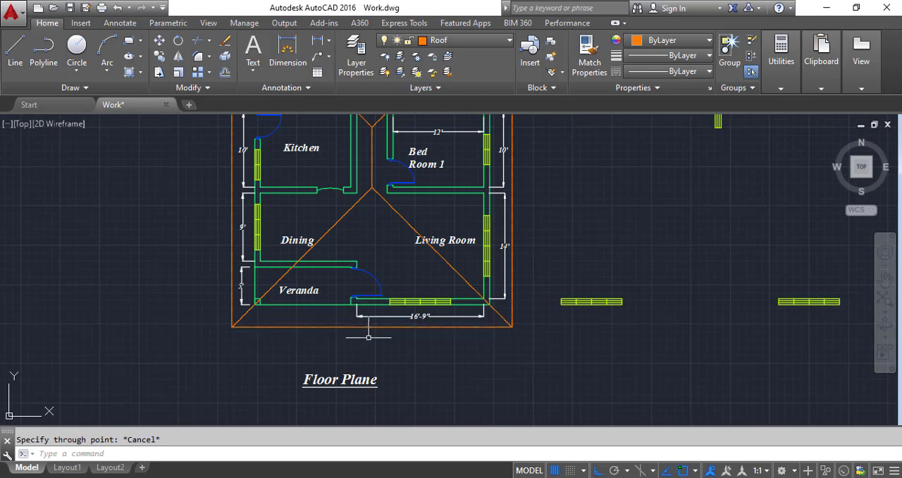
{"action": "left_click", "coordinate": [70, 87]}
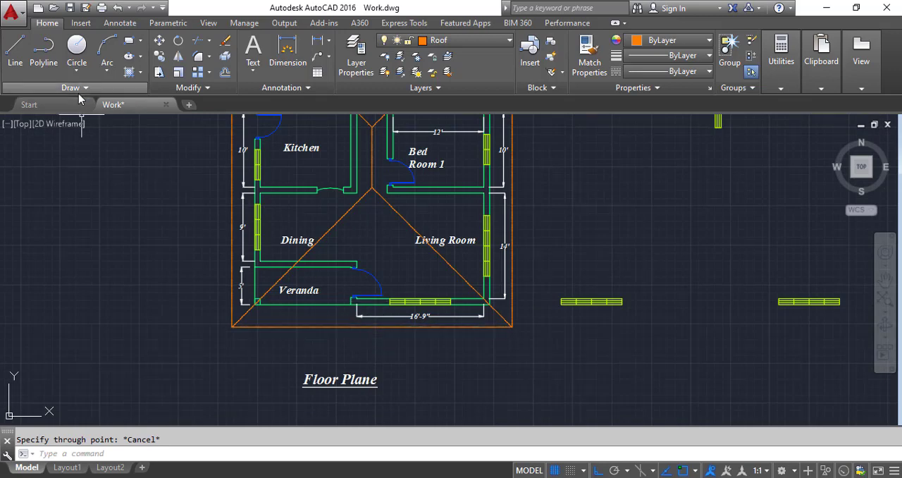
{"action": "left_click", "coordinate": [59, 103]}
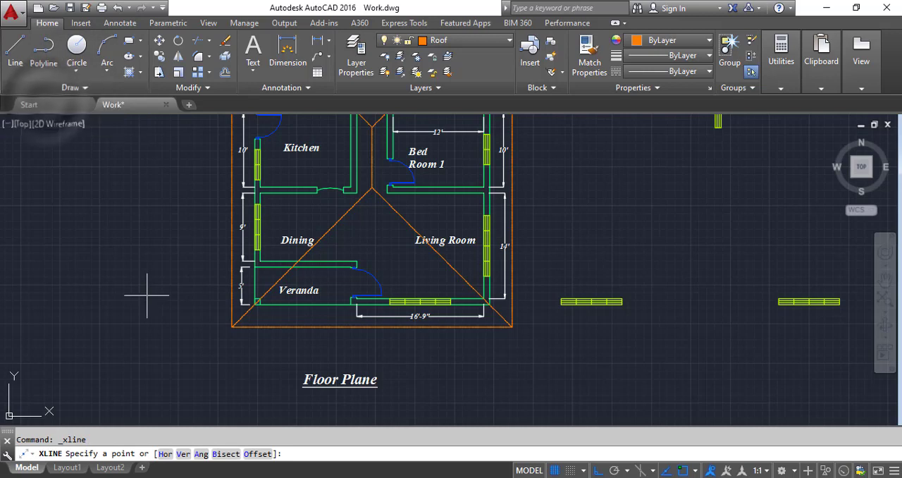
{"action": "type", "text": "v"}
{"action": "key", "text": "Return"}
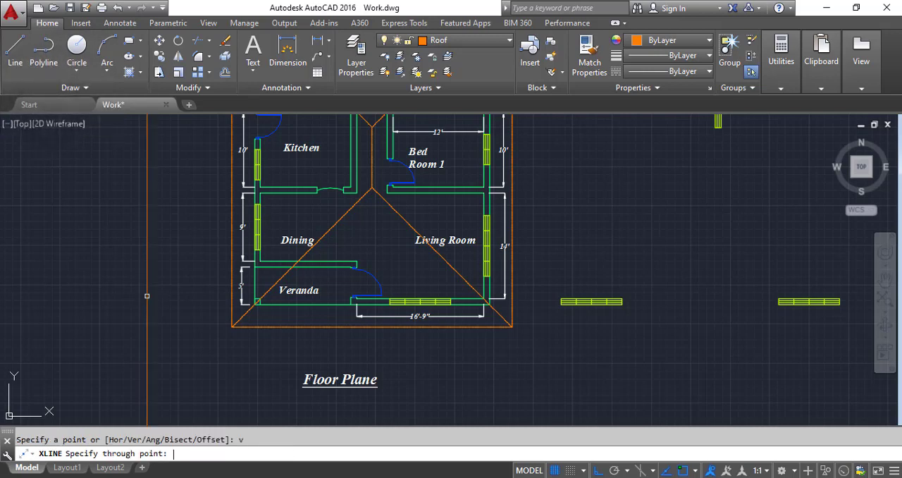
{"action": "left_click", "coordinate": [231, 327]}
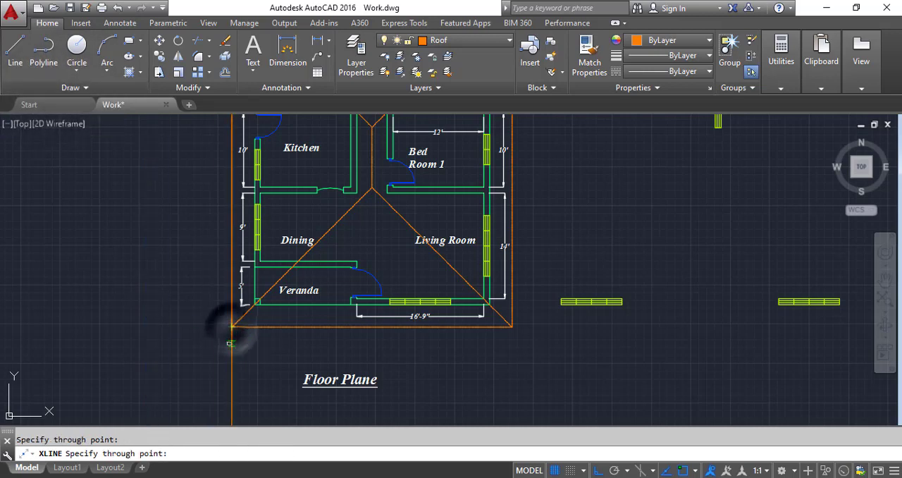
{"action": "left_click", "coordinate": [512, 327]}
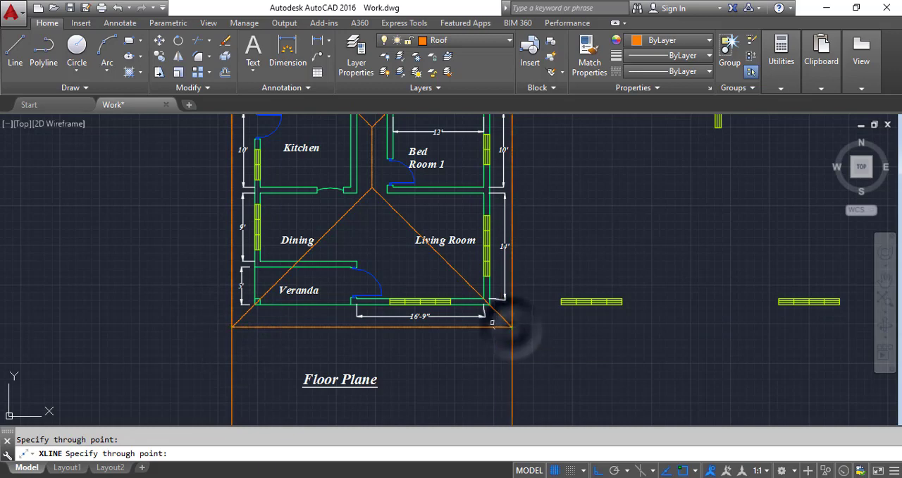
Step: Add vertical construction lines through the outer faces of the house's right and left walls and through the roof ridge
{"action": "scroll", "coordinate": [500, 314], "scroll_direction": "up", "scroll_amount": 5}
{"action": "left_click", "coordinate": [485, 300]}
{"action": "scroll", "coordinate": [503, 310], "scroll_direction": "down", "scroll_amount": 5}
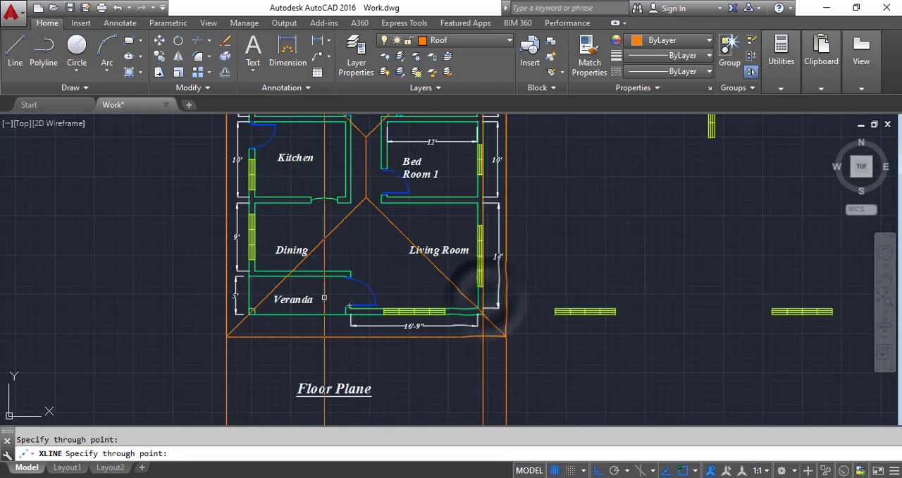
{"action": "scroll", "coordinate": [220, 324], "scroll_direction": "up", "scroll_amount": 5}
{"action": "left_click", "coordinate": [218, 327]}
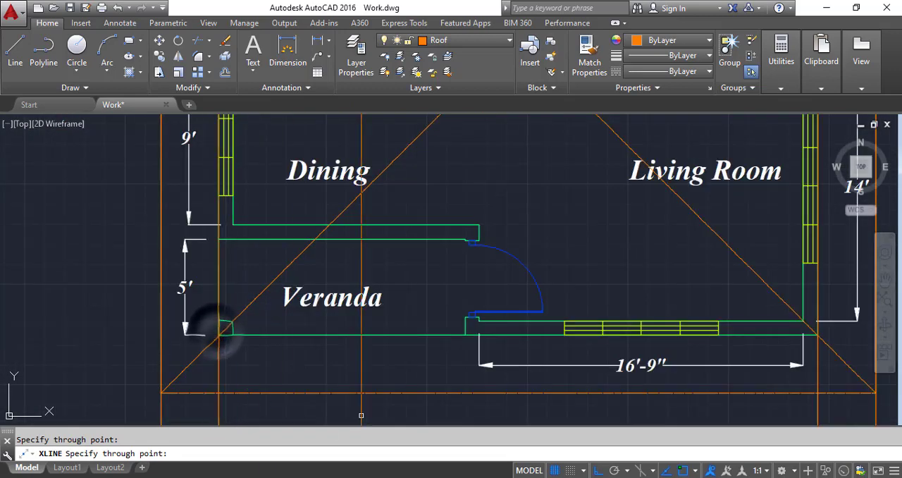
{"action": "scroll", "coordinate": [407, 329], "scroll_direction": "down", "scroll_amount": 5}
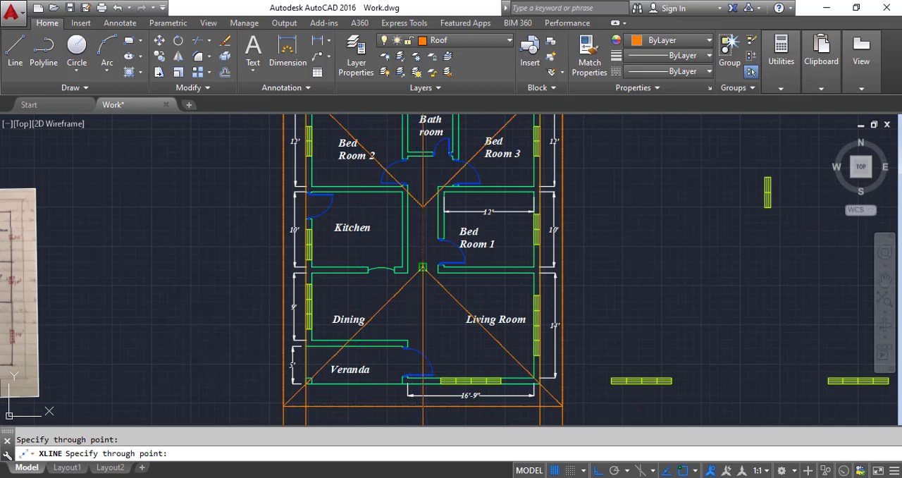
{"action": "scroll", "coordinate": [403, 380], "scroll_direction": "up", "scroll_amount": 2}
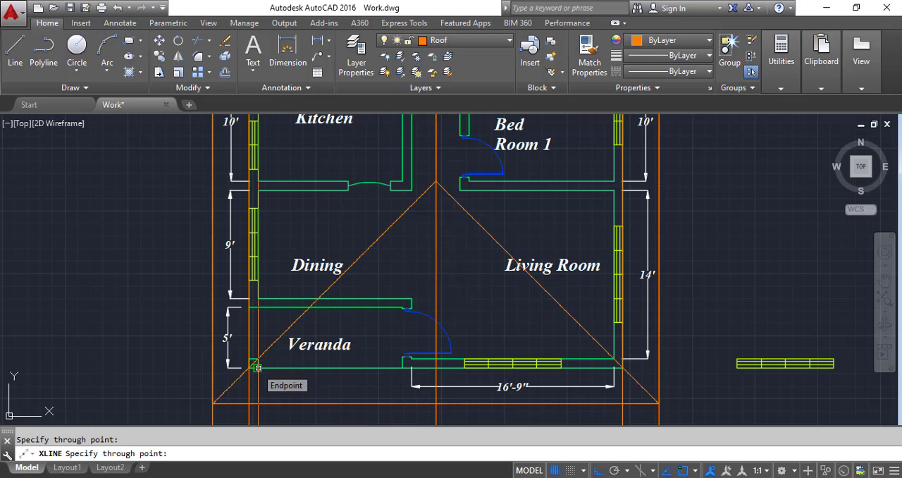
{"action": "scroll", "coordinate": [258, 367], "scroll_direction": "down", "scroll_amount": 5}
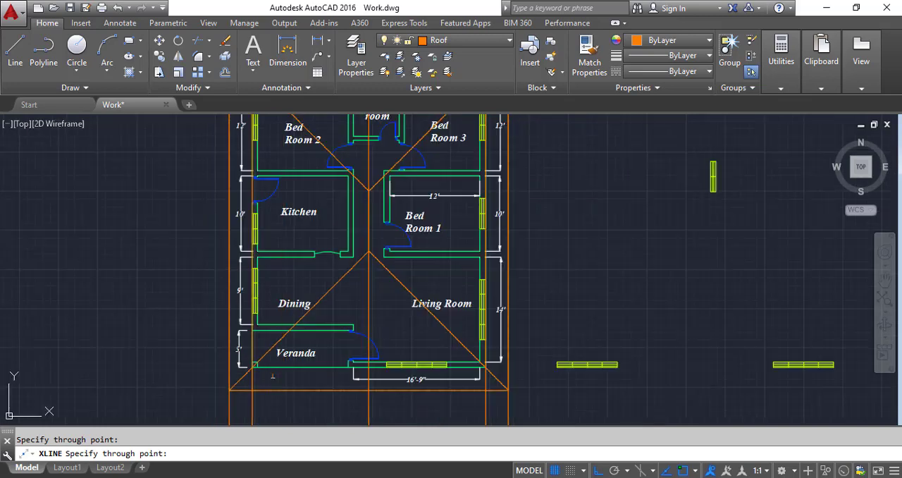
{"action": "key", "text": "Escape"}
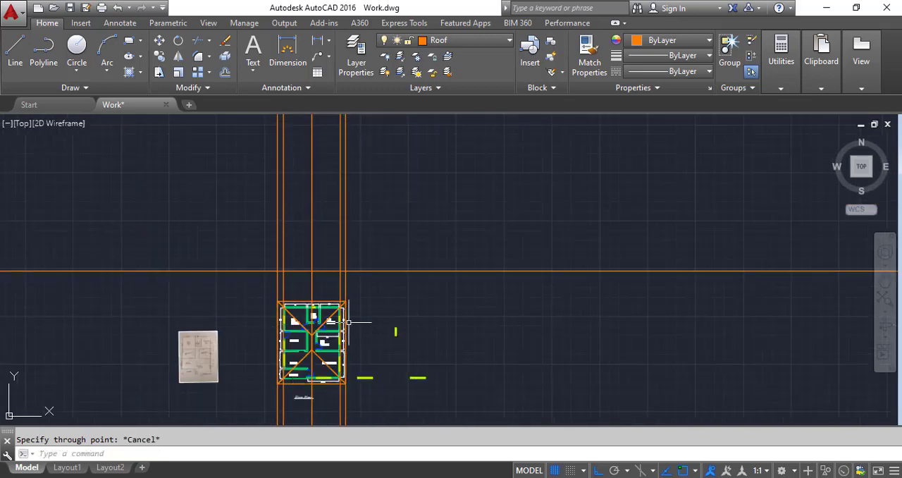
Step: Offset the horizontal construction line above the floor plan upward by 10'
{"action": "scroll", "coordinate": [302, 256], "scroll_direction": "up", "scroll_amount": 5}
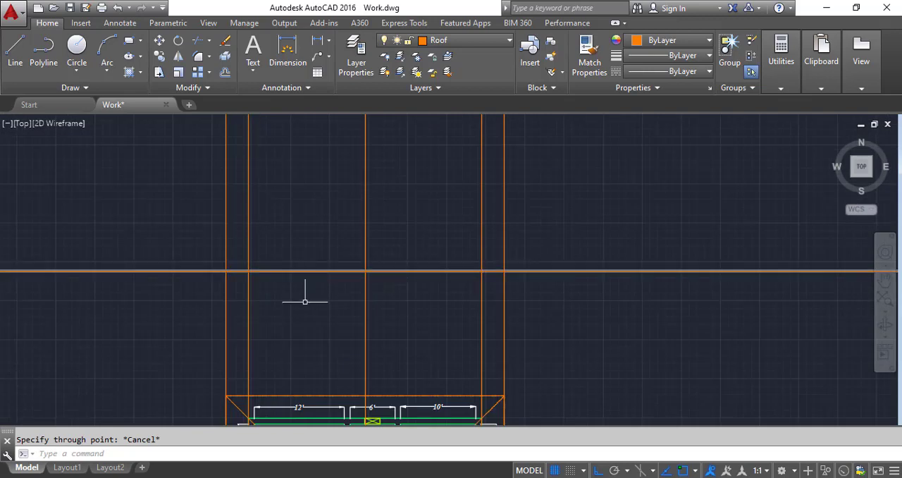
{"action": "scroll", "coordinate": [306, 302], "scroll_direction": "down", "scroll_amount": 2}
{"action": "scroll", "coordinate": [308, 266], "scroll_direction": "up", "scroll_amount": 3}
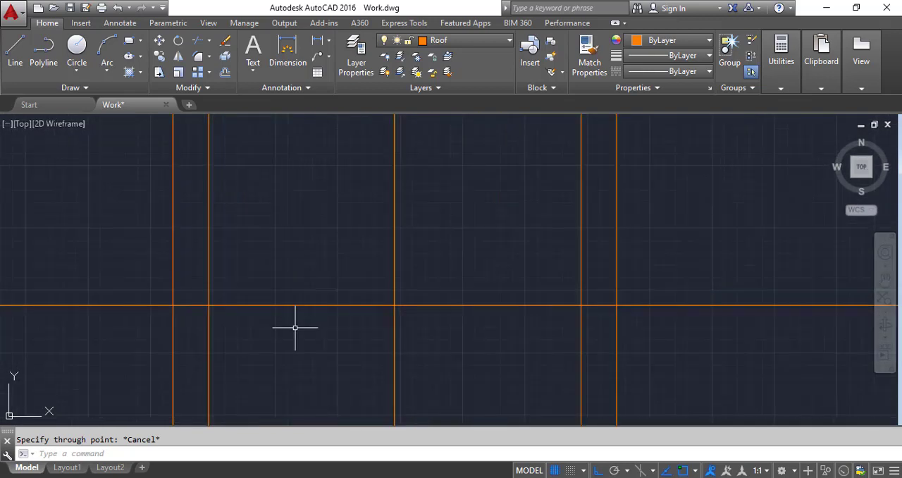
{"action": "scroll", "coordinate": [295, 326], "scroll_direction": "down", "scroll_amount": 2}
{"action": "scroll", "coordinate": [295, 317], "scroll_direction": "up", "scroll_amount": 1}
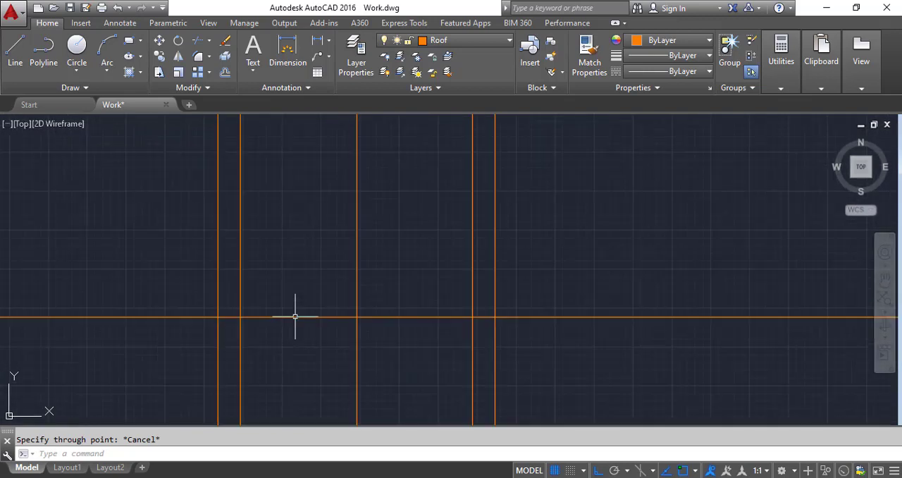
{"action": "left_click", "coordinate": [224, 76]}
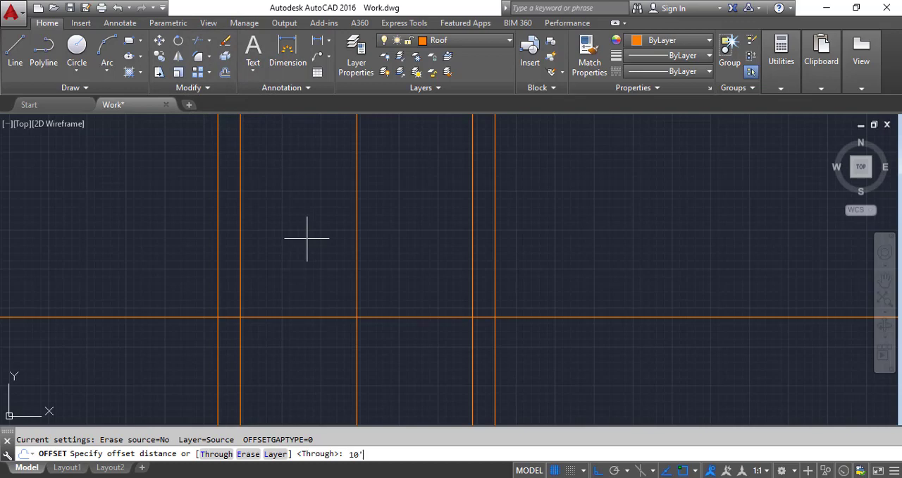
{"action": "type", "text": "10'"}
{"action": "key", "text": "Return"}
{"action": "left_click", "coordinate": [307, 317]}
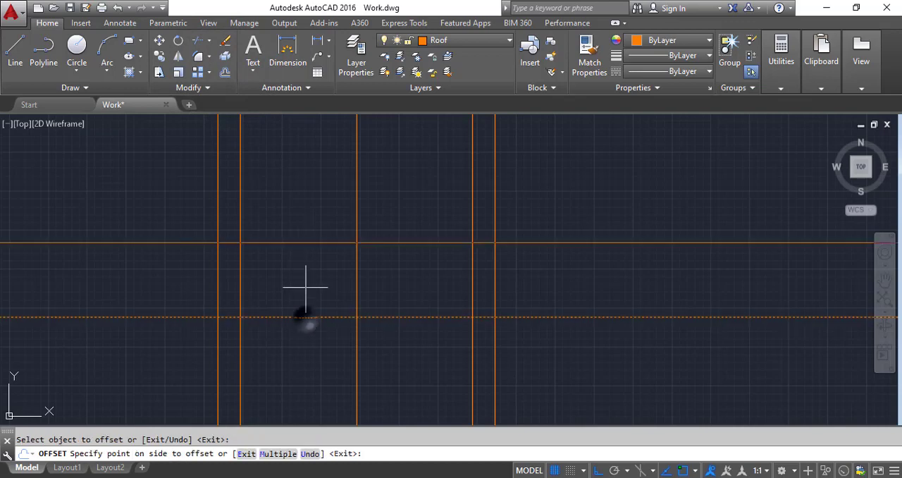
{"action": "left_click", "coordinate": [298, 219]}
{"action": "scroll", "coordinate": [298, 229], "scroll_direction": "down", "scroll_amount": 4}
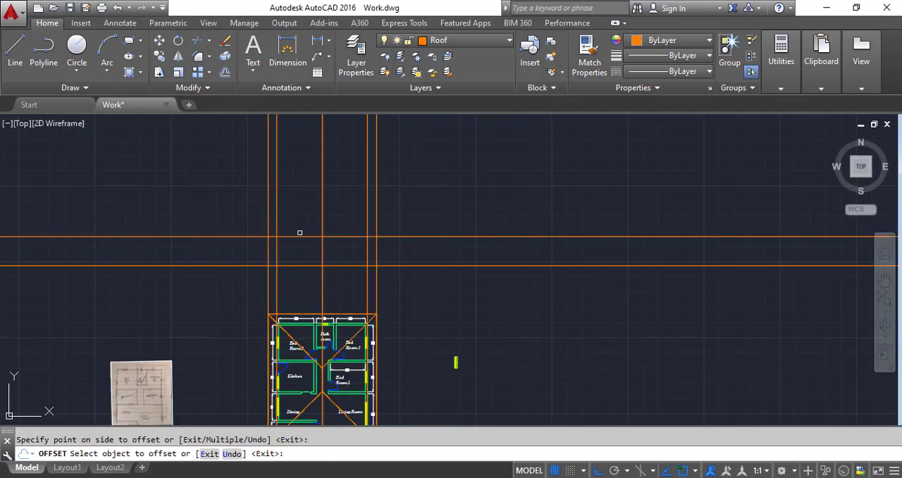
Step: Draw a 30° angled construction line through the intersection of the upper horizontal line and the left outer wall's vertical line
{"action": "scroll", "coordinate": [244, 191], "scroll_direction": "up", "scroll_amount": 4}
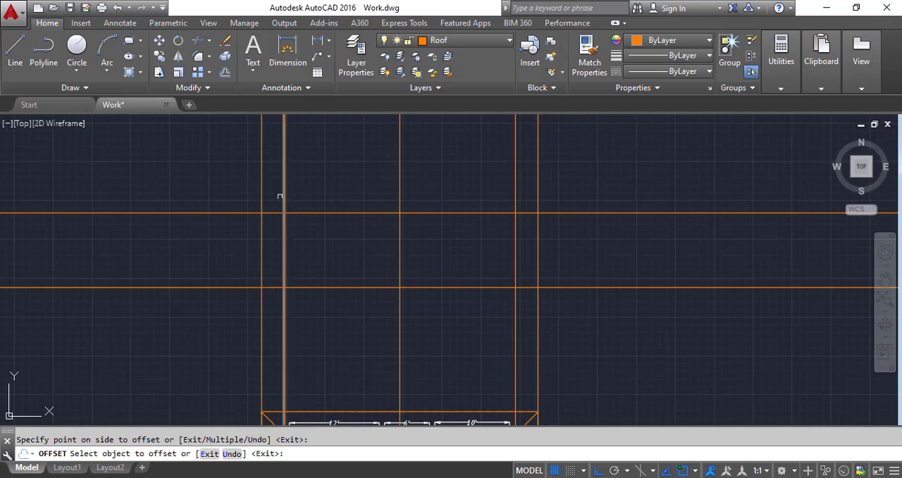
{"action": "left_click", "coordinate": [77, 88]}
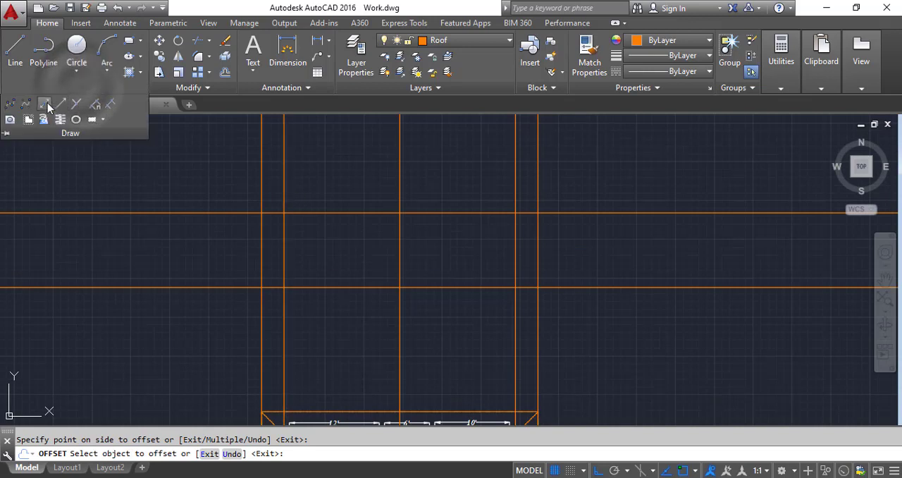
{"action": "left_click", "coordinate": [44, 104]}
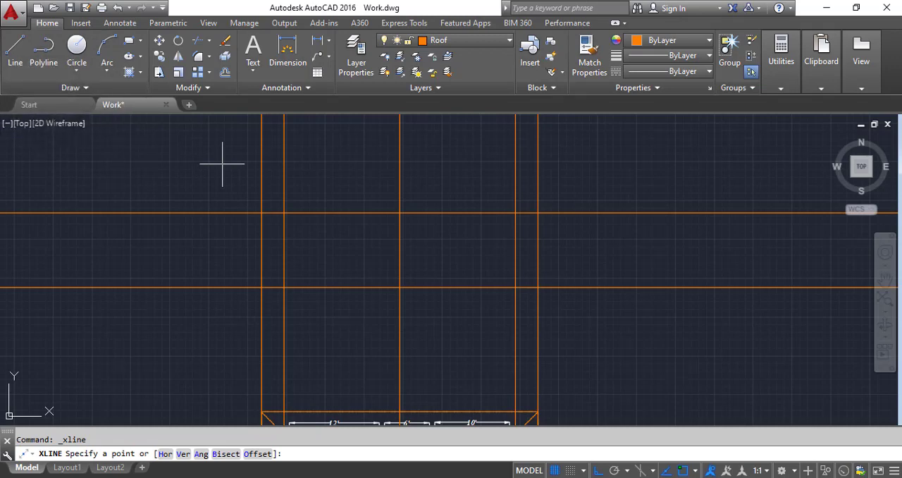
{"action": "left_click", "coordinate": [71, 88]}
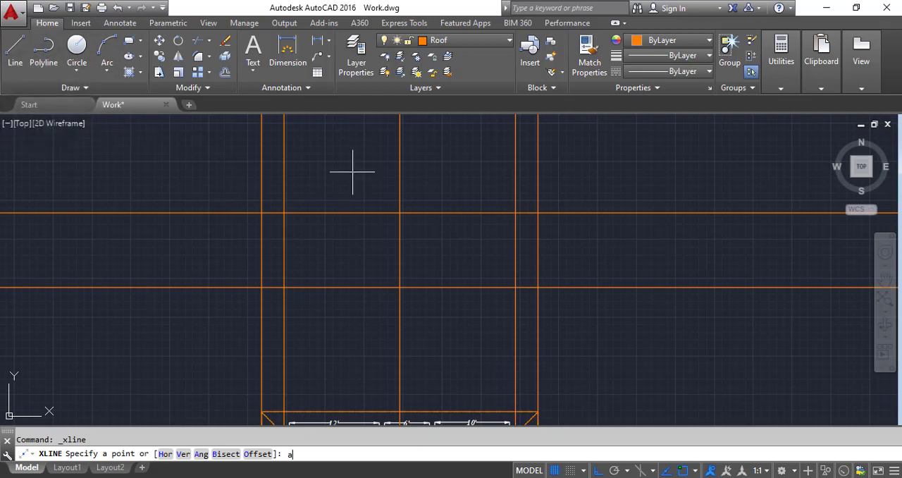
{"action": "key", "text": "Return"}
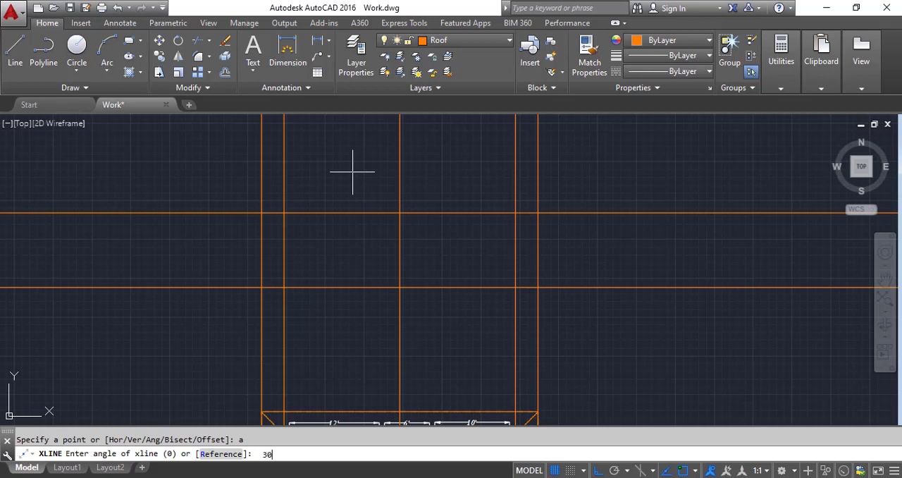
{"action": "type", "text": "30"}
{"action": "key", "text": "Return"}
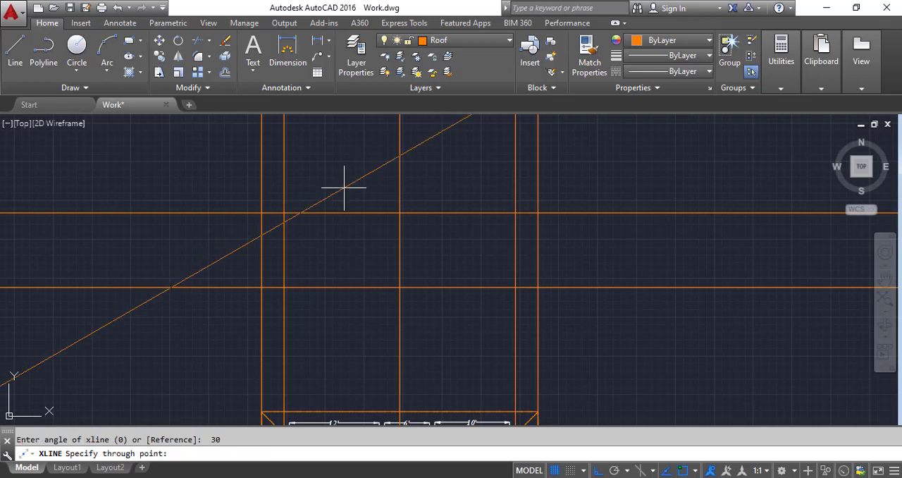
{"action": "left_click", "coordinate": [283, 212]}
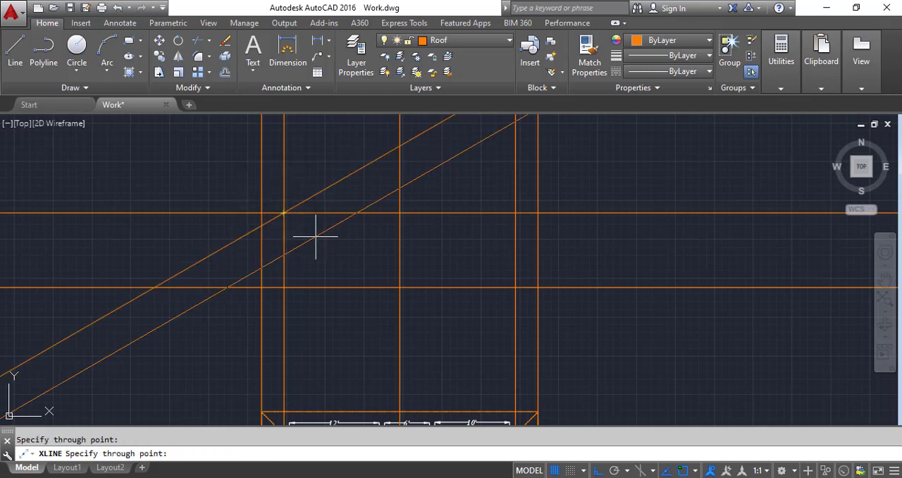
{"action": "key", "text": "Escape"}
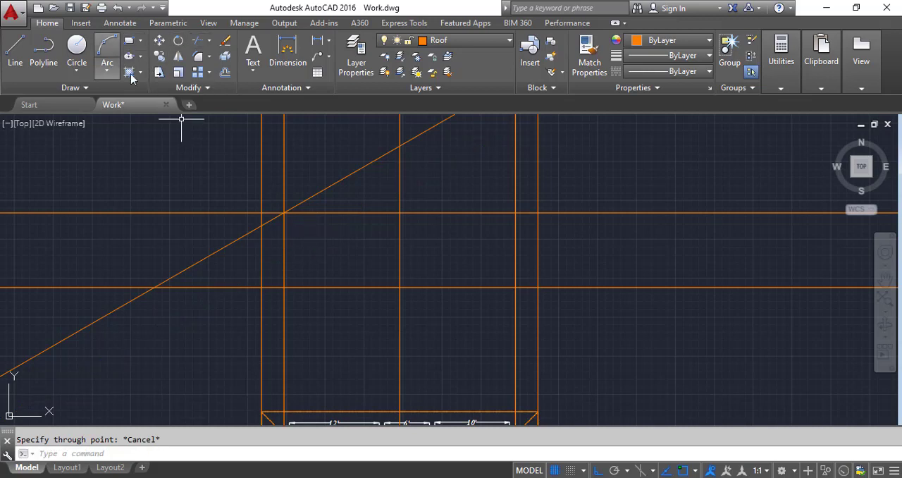
Step: Mirror the 30° construction line about the vertical line through the roof ridge, keeping the original
{"action": "left_click", "coordinate": [178, 56]}
{"action": "left_click", "coordinate": [351, 192]}
{"action": "left_click", "coordinate": [322, 151]}
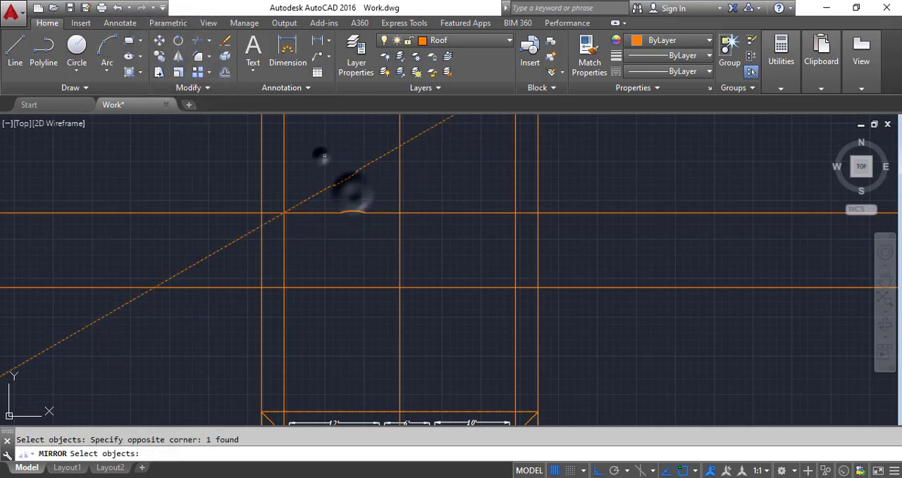
{"action": "key", "text": "Return"}
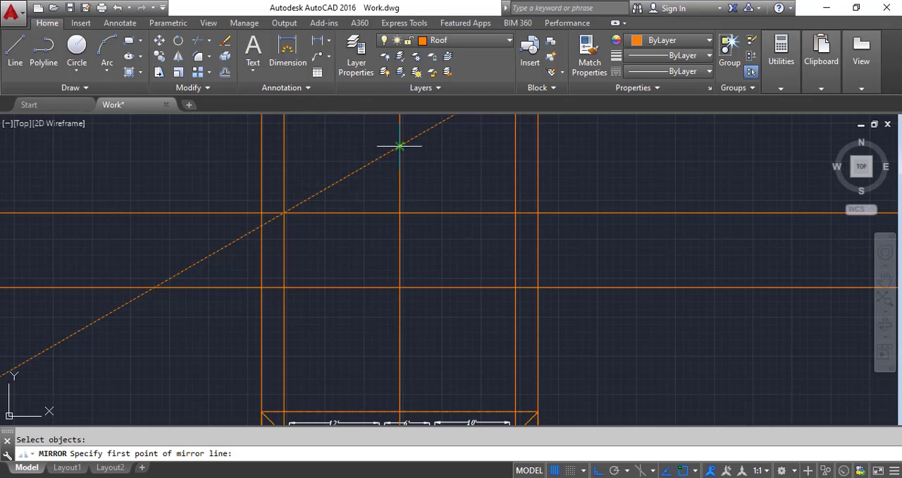
{"action": "left_click", "coordinate": [399, 146]}
{"action": "left_click", "coordinate": [399, 211]}
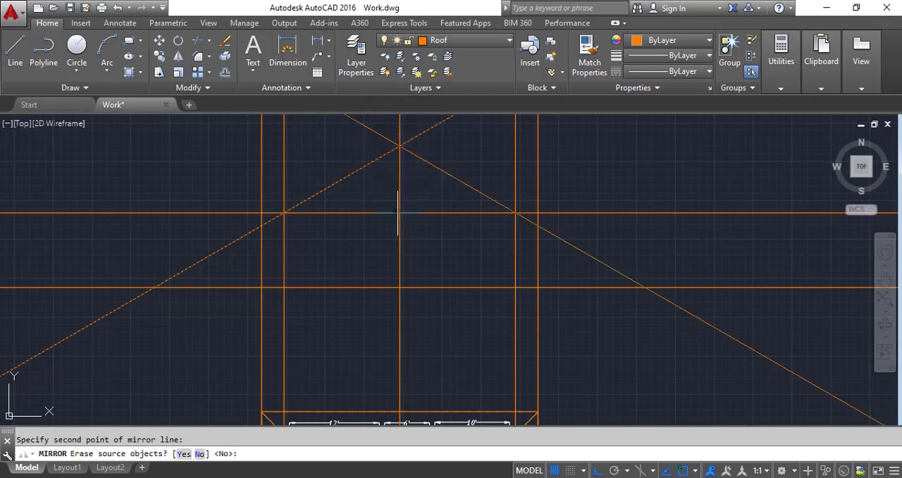
{"action": "key", "text": "Return"}
Step: Draw a horizontal eave line between the points where the sloped lines cross the outermost vertical construction lines
{"action": "scroll", "coordinate": [399, 212], "scroll_direction": "down", "scroll_amount": 2}
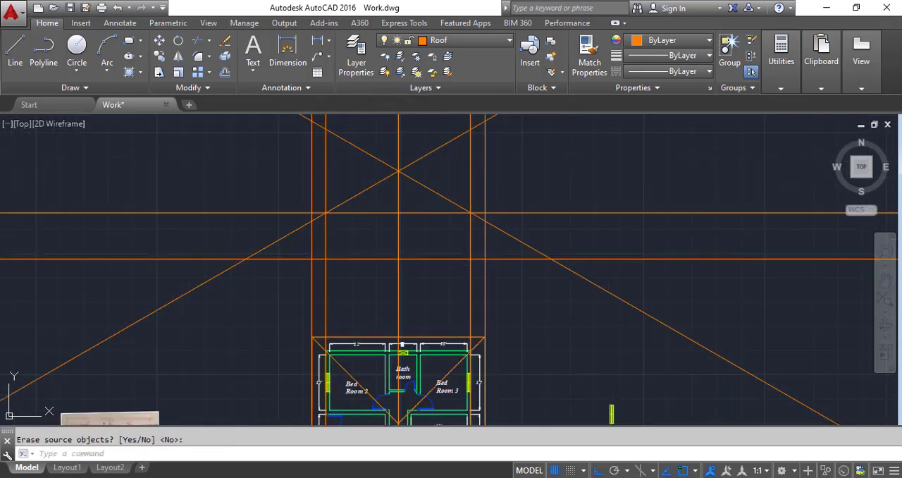
{"action": "left_click", "coordinate": [15, 49]}
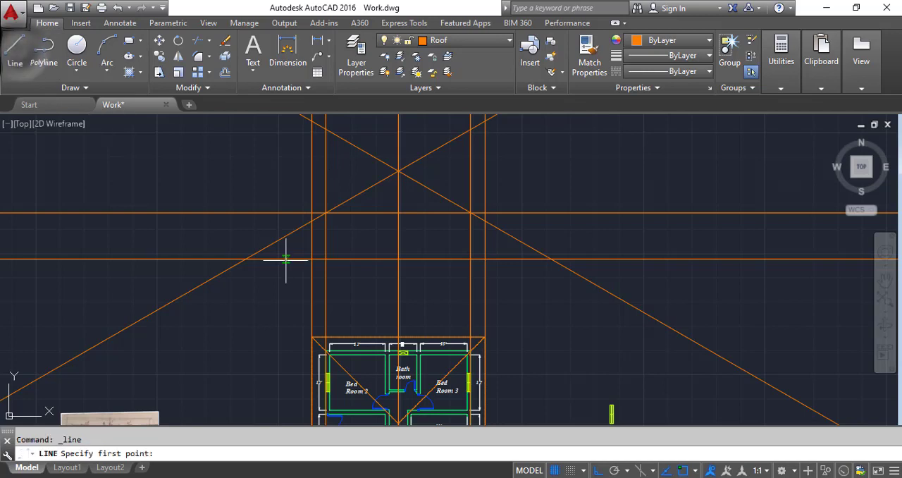
{"action": "scroll", "coordinate": [334, 217], "scroll_direction": "up", "scroll_amount": 2}
{"action": "scroll", "coordinate": [299, 224], "scroll_direction": "up", "scroll_amount": 2}
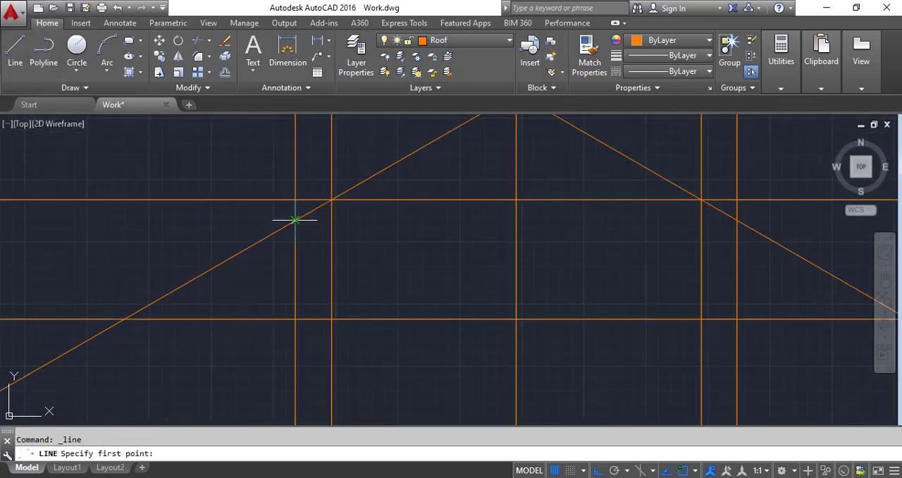
{"action": "left_click", "coordinate": [295, 220]}
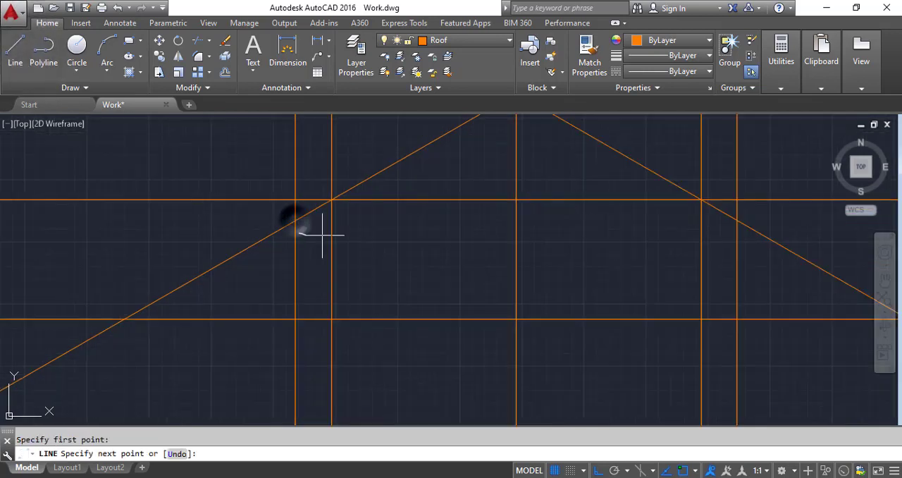
{"action": "left_click", "coordinate": [736, 219]}
{"action": "key", "text": "Return"}
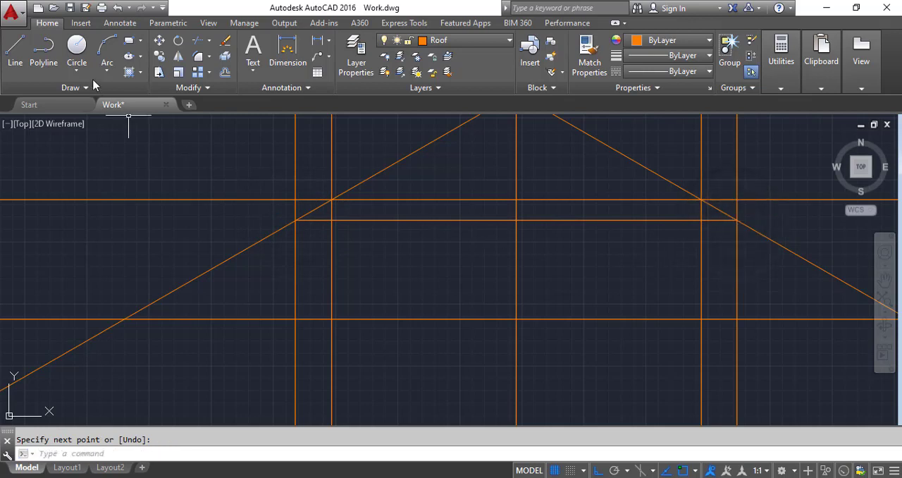
Step: Trim both sloped lines below the eave line, using the eave line as the cutting edge
{"action": "left_click", "coordinate": [197, 42]}
{"action": "scroll", "coordinate": [322, 278], "scroll_direction": "down", "scroll_amount": 3}
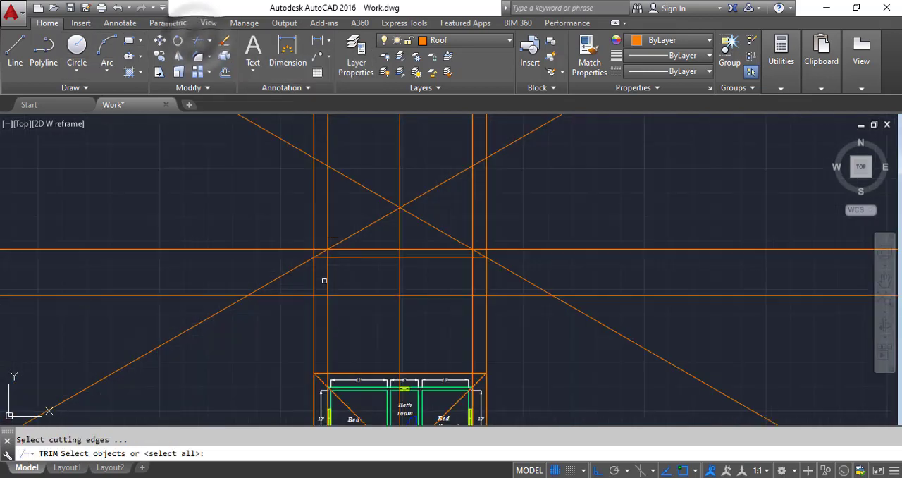
{"action": "left_click", "coordinate": [356, 256]}
{"action": "key", "text": "Return"}
{"action": "left_click", "coordinate": [562, 275]}
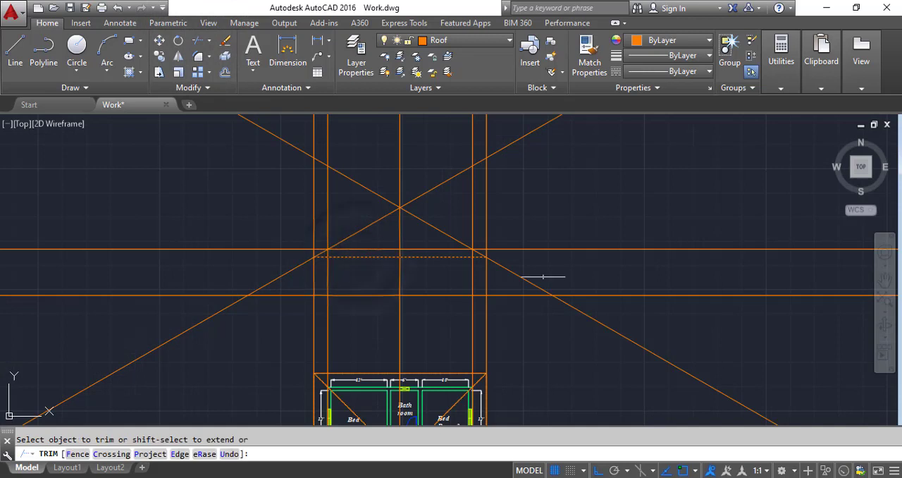
{"action": "left_click", "coordinate": [521, 283]}
{"action": "left_click", "coordinate": [280, 264]}
{"action": "left_click", "coordinate": [300, 280]}
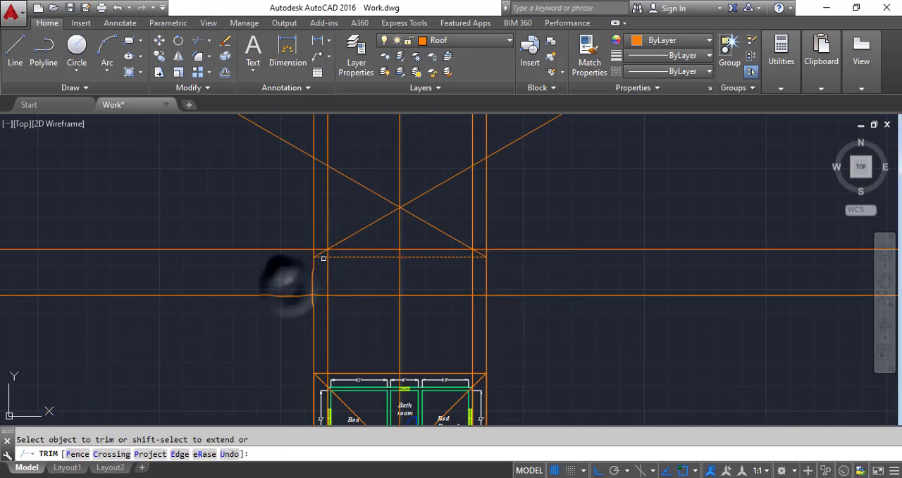
{"action": "scroll", "coordinate": [434, 198], "scroll_direction": "up", "scroll_amount": 4}
{"action": "key", "text": "Return"}
{"action": "key", "text": "Return"}
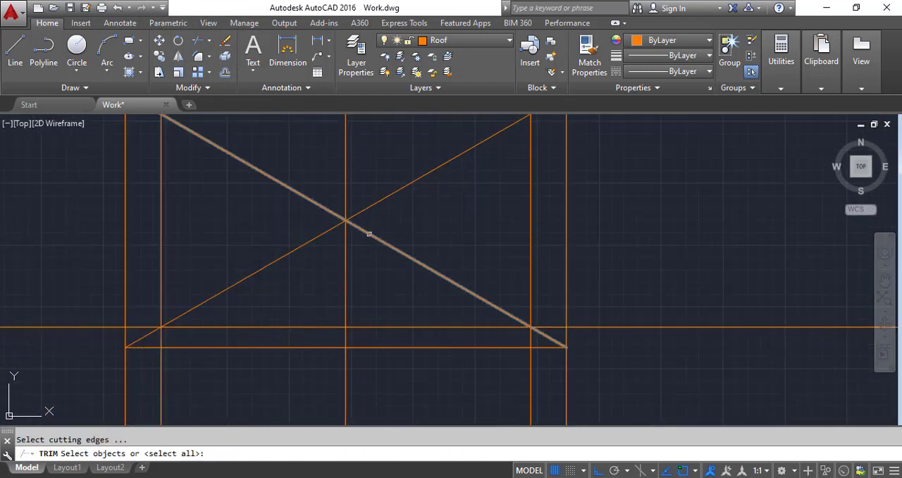
Step: Trim the sloped lines beyond the roof peak, using the ridge's vertical line as the cutting edge
{"action": "left_click", "coordinate": [345, 236]}
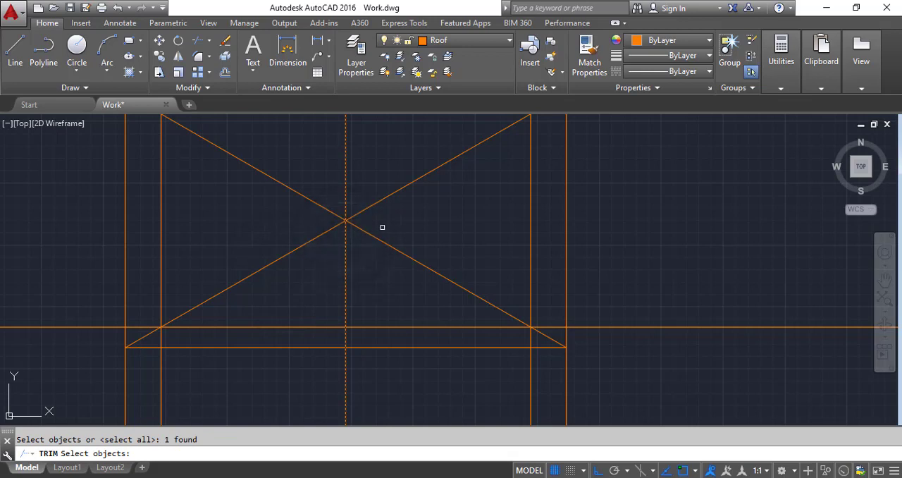
{"action": "key", "text": "Return"}
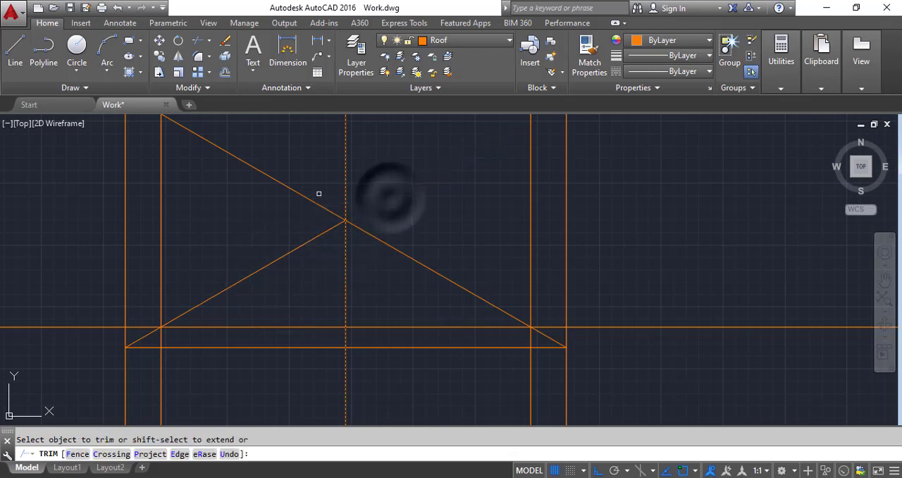
{"action": "left_click", "coordinate": [303, 196]}
{"action": "right_click", "coordinate": [282, 202]}
Step: Erase the vertical construction line running through the roof ridge
{"action": "scroll", "coordinate": [311, 211], "scroll_direction": "down", "scroll_amount": 4}
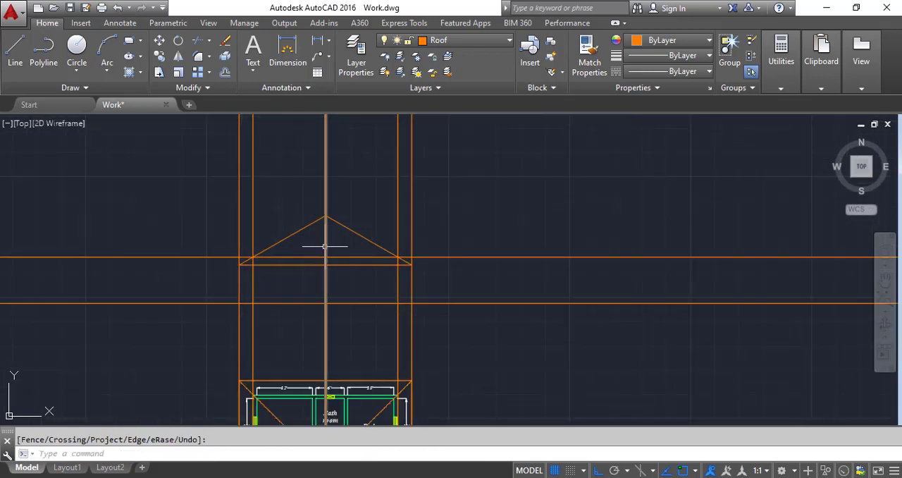
{"action": "left_click", "coordinate": [347, 286]}
{"action": "left_click", "coordinate": [301, 283]}
{"action": "key", "text": "Delete"}
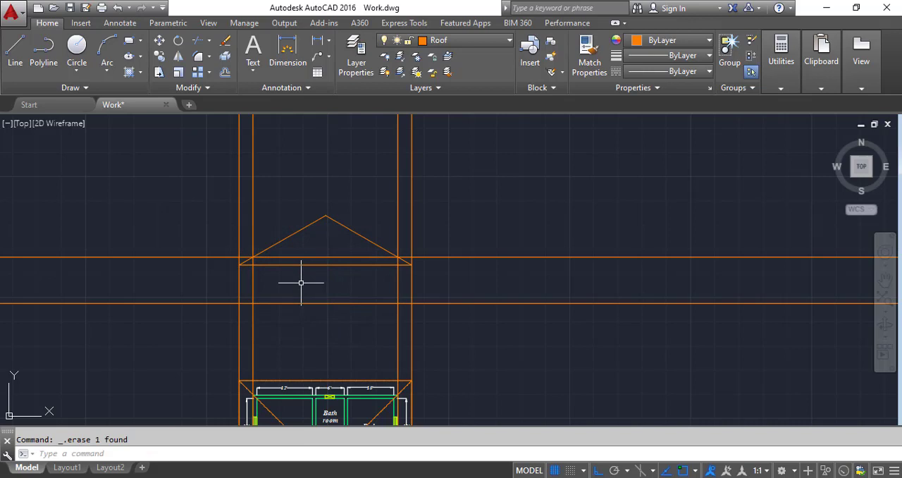
Step: Offset the eave line downward by 9" to form the fascia's lower edge
{"action": "scroll", "coordinate": [301, 282], "scroll_direction": "up", "scroll_amount": 2}
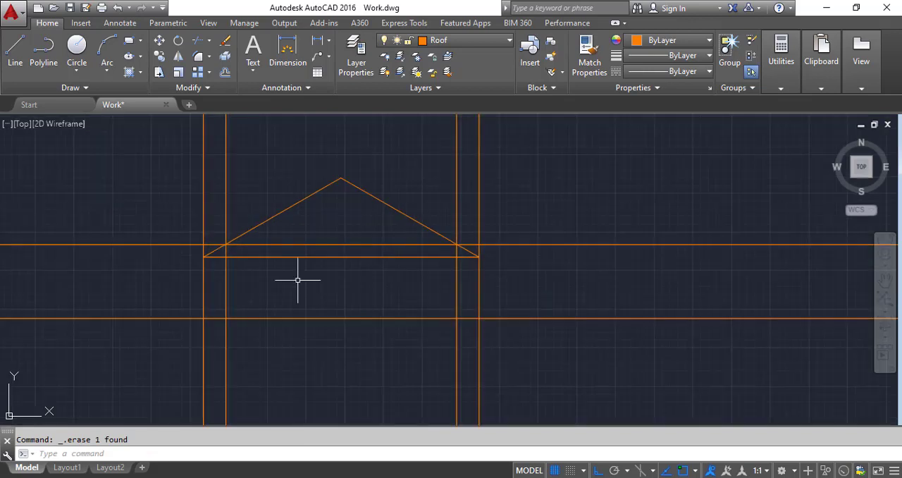
{"action": "left_click", "coordinate": [225, 73]}
{"action": "scroll", "coordinate": [296, 272], "scroll_direction": "up", "scroll_amount": 2}
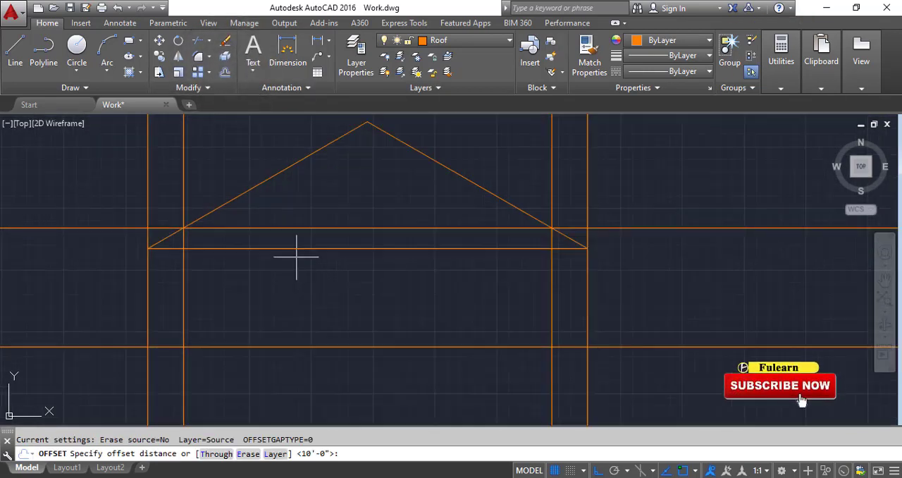
{"action": "type", "text": "9"}
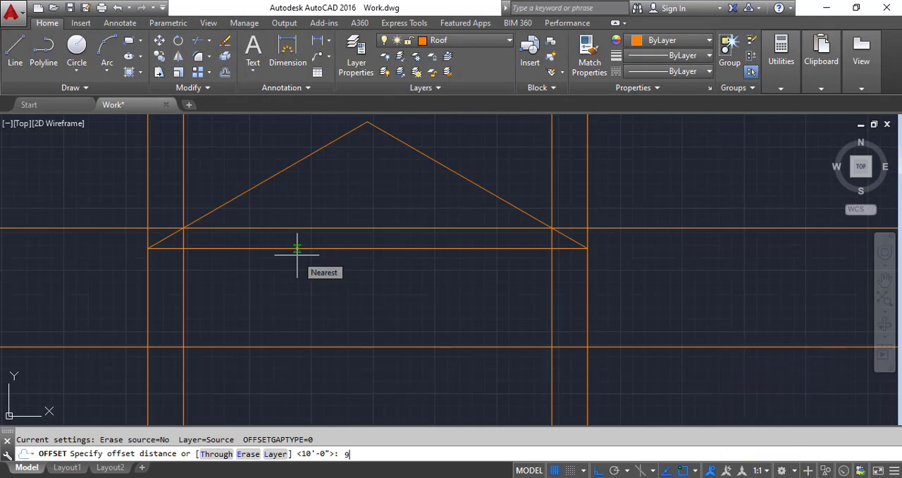
{"action": "key", "text": "Return"}
{"action": "left_click", "coordinate": [298, 248]}
{"action": "left_click", "coordinate": [299, 287]}
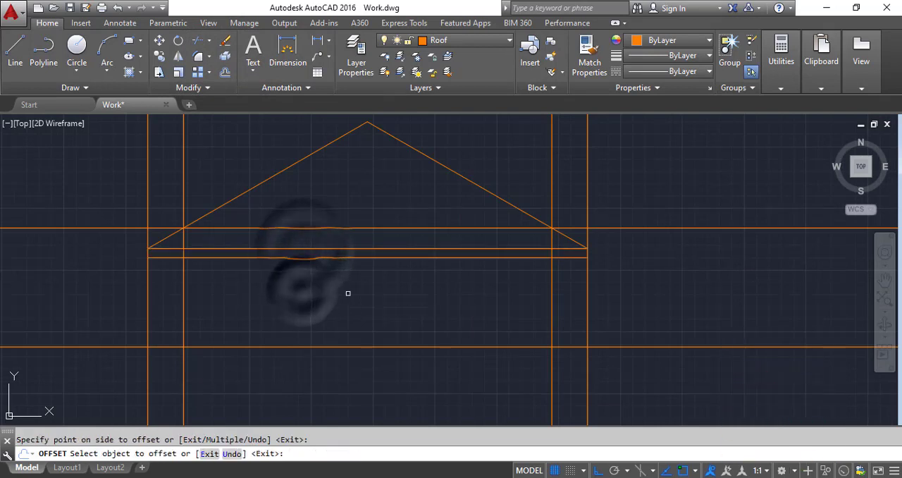
Step: Trim the two outermost vertical lines above and below the fascia, leaving only its short end segments
{"action": "left_click", "coordinate": [195, 43]}
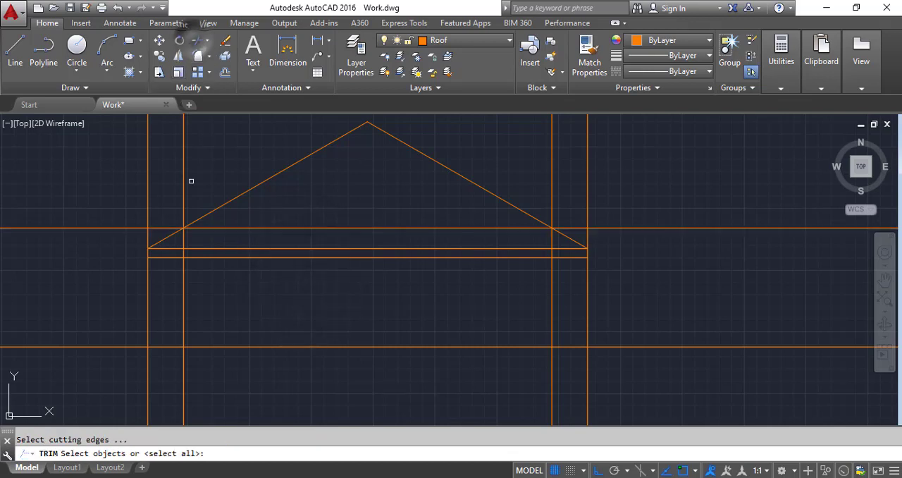
{"action": "left_click", "coordinate": [244, 282]}
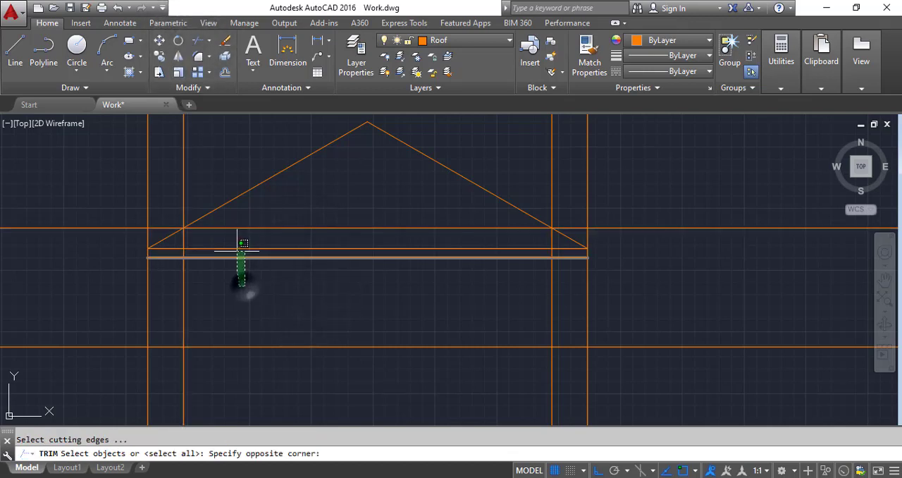
{"action": "left_click", "coordinate": [234, 244]}
{"action": "key", "text": "Return"}
{"action": "left_click", "coordinate": [166, 303]}
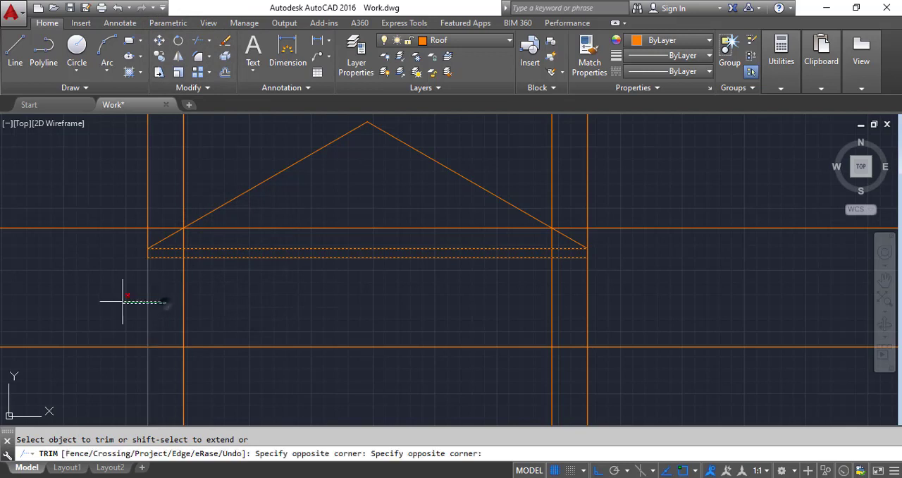
{"action": "left_click", "coordinate": [111, 300]}
{"action": "left_click", "coordinate": [166, 182]}
{"action": "left_click", "coordinate": [118, 171]}
{"action": "left_click", "coordinate": [631, 306]}
{"action": "left_click", "coordinate": [574, 303]}
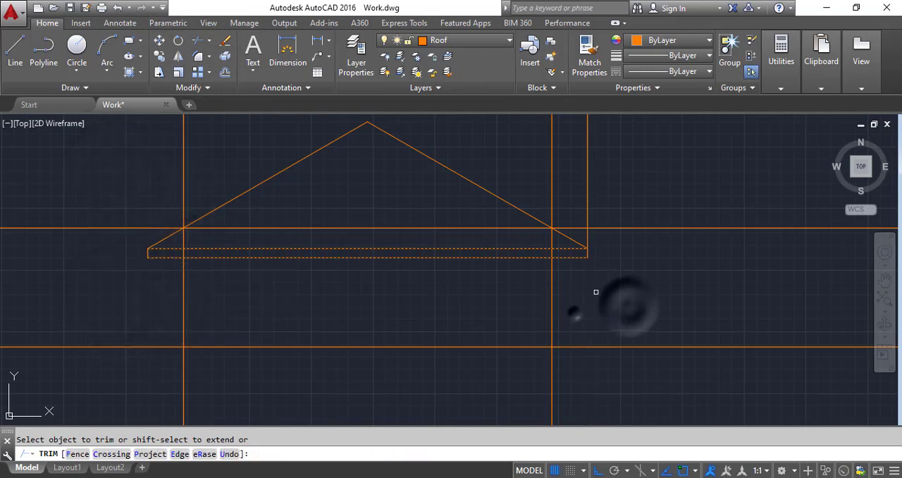
{"action": "left_click", "coordinate": [603, 185]}
{"action": "left_click", "coordinate": [574, 184]}
{"action": "key", "text": "Return"}
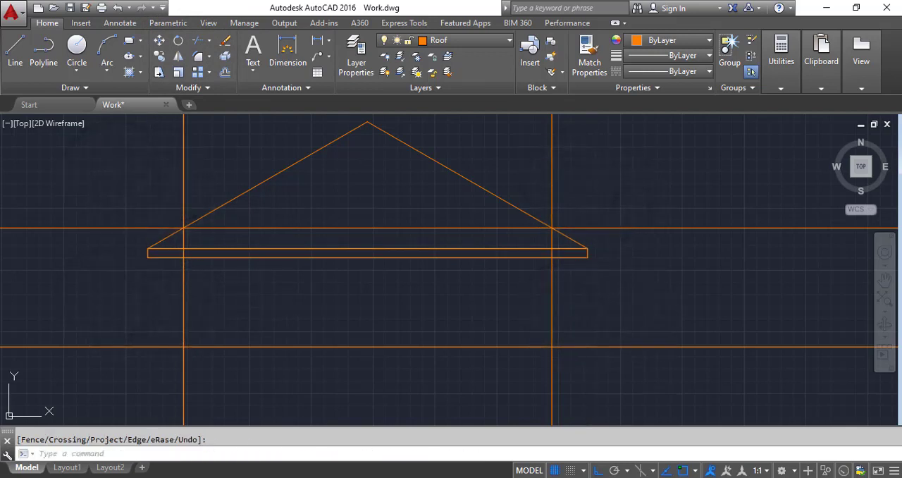
Step: Trim both wall lines above the fascia's lower edge
{"action": "key", "text": "Return"}
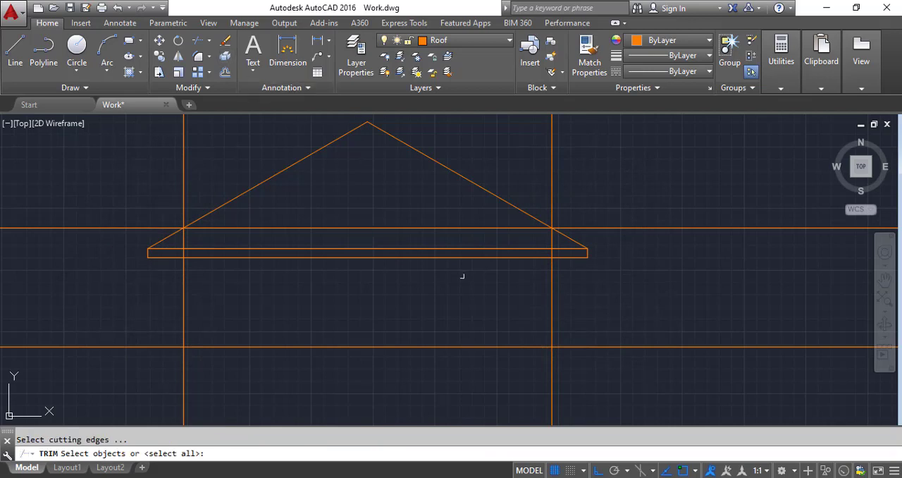
{"action": "left_click", "coordinate": [524, 256]}
{"action": "scroll", "coordinate": [514, 293], "scroll_direction": "down", "scroll_amount": 2}
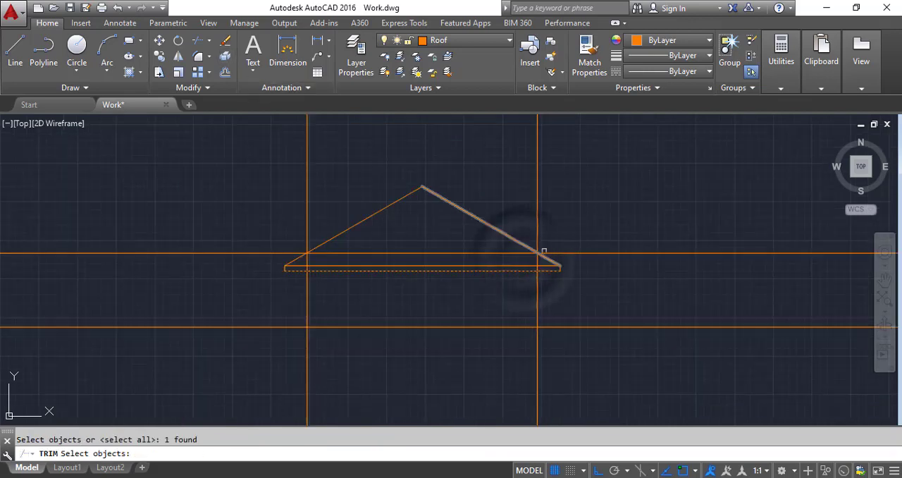
{"action": "key", "text": "Return"}
{"action": "left_click", "coordinate": [580, 203]}
{"action": "left_click", "coordinate": [503, 170]}
{"action": "left_click", "coordinate": [358, 171]}
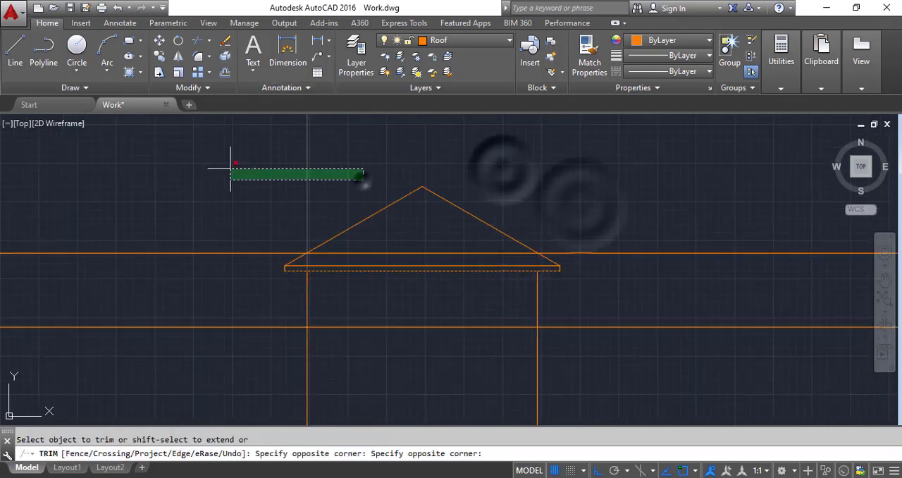
{"action": "left_click", "coordinate": [230, 163]}
{"action": "key", "text": "Return"}
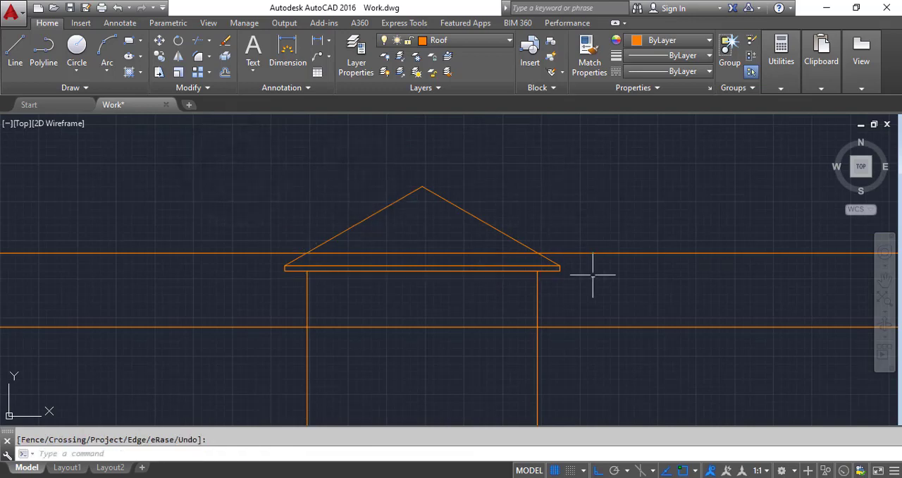
Step: Erase the upper horizontal construction line crossing the roof
{"action": "left_click", "coordinate": [644, 266]}
{"action": "left_click", "coordinate": [614, 218]}
{"action": "key", "text": "Delete"}
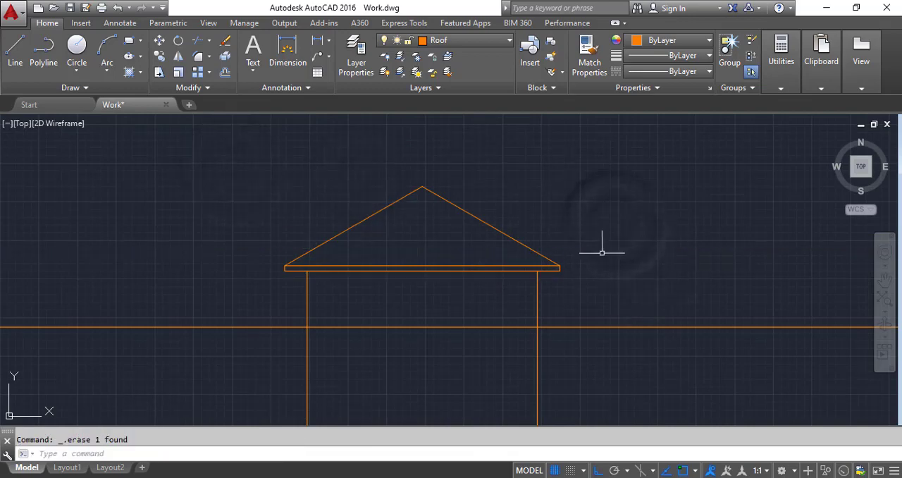
Step: Trim both wall lines below the horizontal ground line
{"action": "scroll", "coordinate": [521, 328], "scroll_direction": "down", "scroll_amount": 2}
{"action": "scroll", "coordinate": [525, 339], "scroll_direction": "up", "scroll_amount": 4}
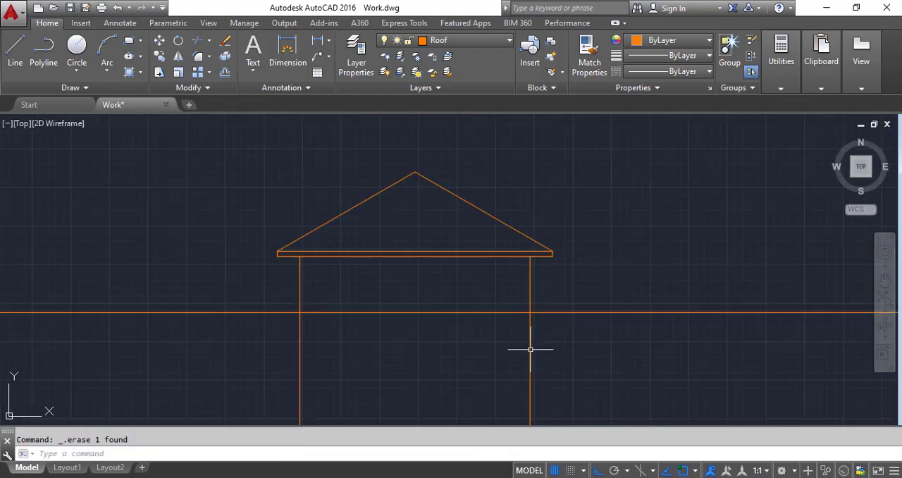
{"action": "left_click", "coordinate": [199, 43]}
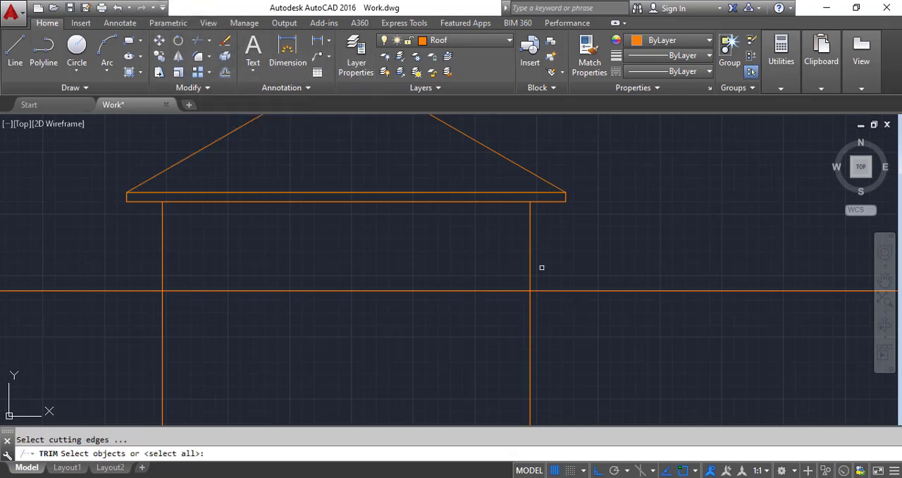
{"action": "left_click", "coordinate": [553, 290]}
{"action": "right_click", "coordinate": [553, 292]}
{"action": "left_click", "coordinate": [606, 329]}
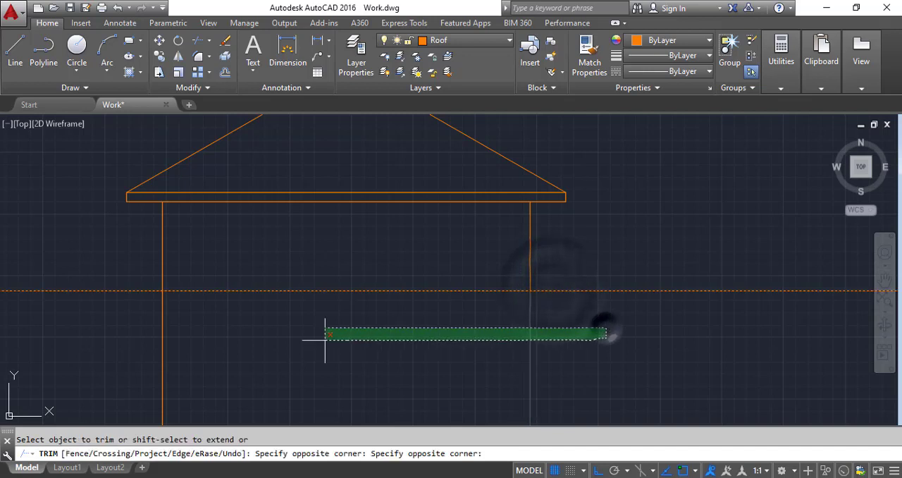
{"action": "left_click", "coordinate": [122, 342]}
{"action": "key", "text": "Escape"}
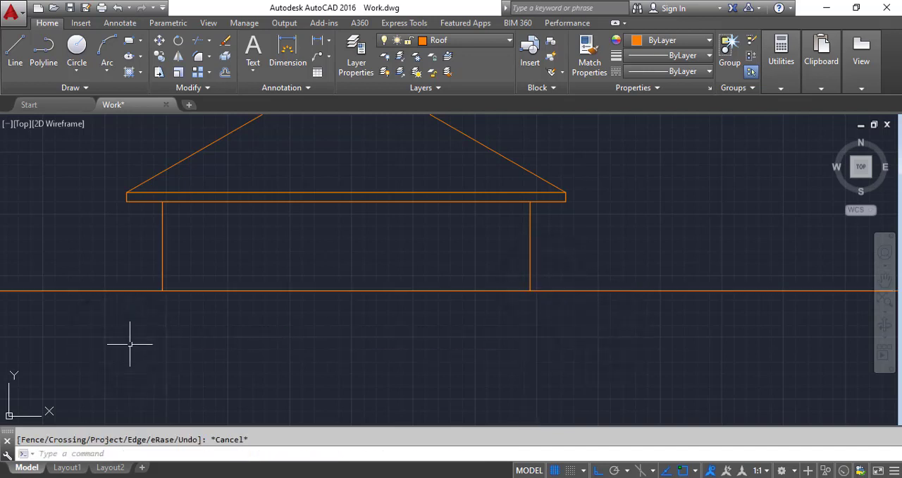
{"action": "scroll", "coordinate": [393, 308], "scroll_direction": "down", "scroll_amount": 2}
{"action": "scroll", "coordinate": [393, 255], "scroll_direction": "down", "scroll_amount": 4}
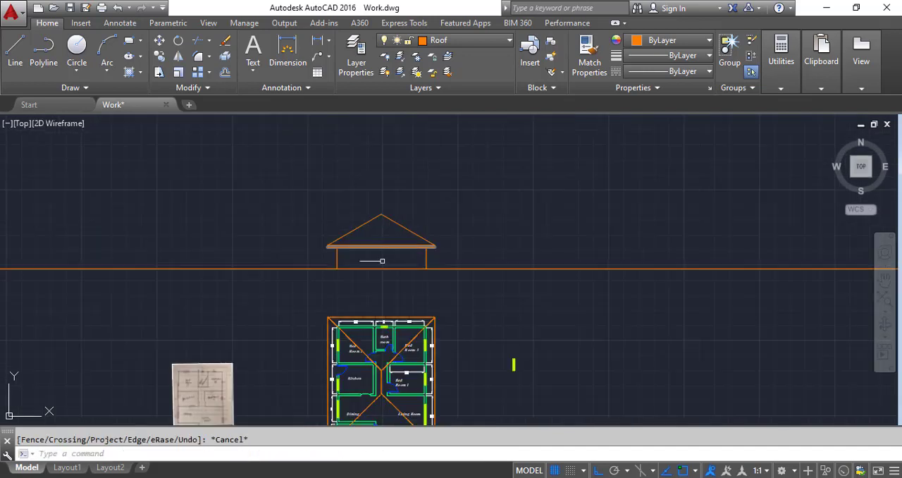
Step: Place vertical construction lines through the veranda opening's two front corners on the floor plan
{"action": "scroll", "coordinate": [378, 252], "scroll_direction": "down", "scroll_amount": 2}
{"action": "scroll", "coordinate": [371, 376], "scroll_direction": "up", "scroll_amount": 2}
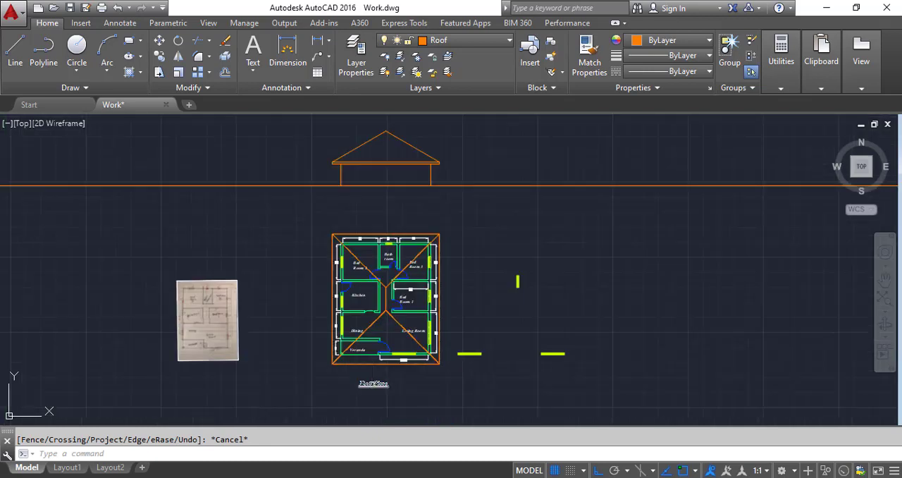
{"action": "scroll", "coordinate": [382, 366], "scroll_direction": "up", "scroll_amount": 2}
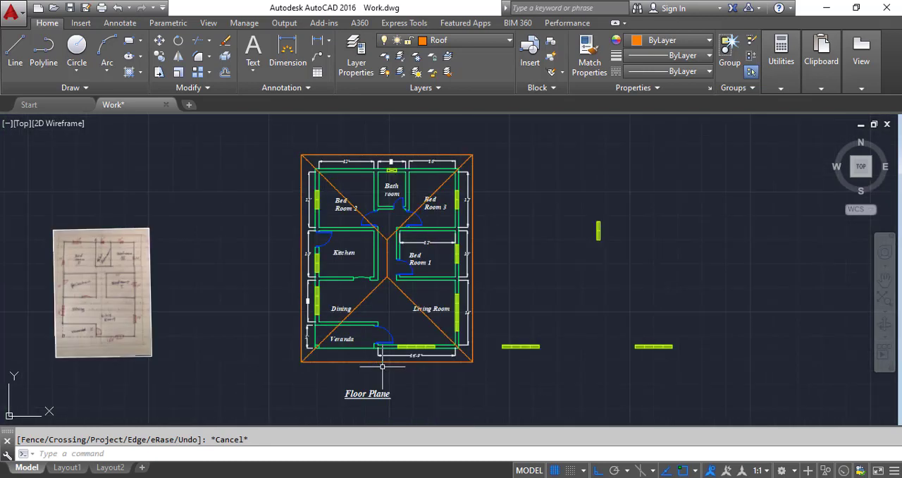
{"action": "left_click", "coordinate": [75, 87]}
{"action": "left_click", "coordinate": [43, 105]}
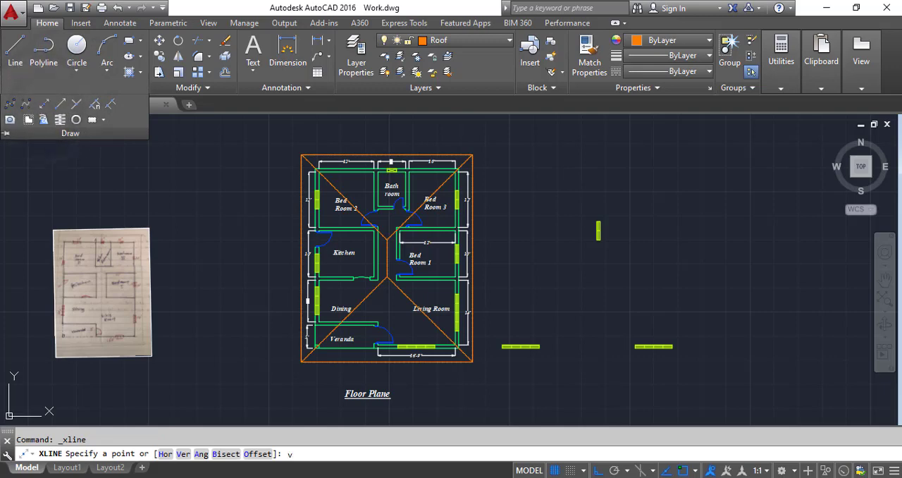
{"action": "type", "text": "v"}
{"action": "key", "text": "Return"}
{"action": "scroll", "coordinate": [365, 323], "scroll_direction": "up", "scroll_amount": 3}
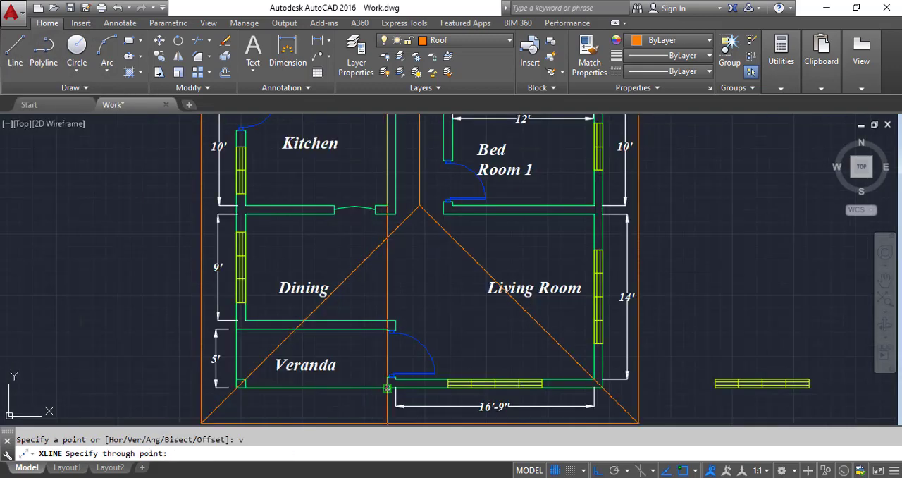
{"action": "left_click", "coordinate": [386, 388]}
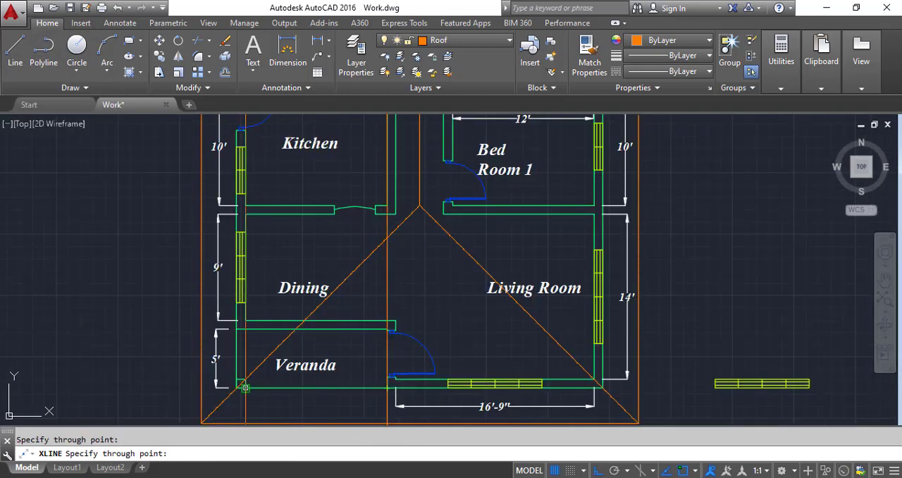
{"action": "scroll", "coordinate": [240, 386], "scroll_direction": "up", "scroll_amount": 4}
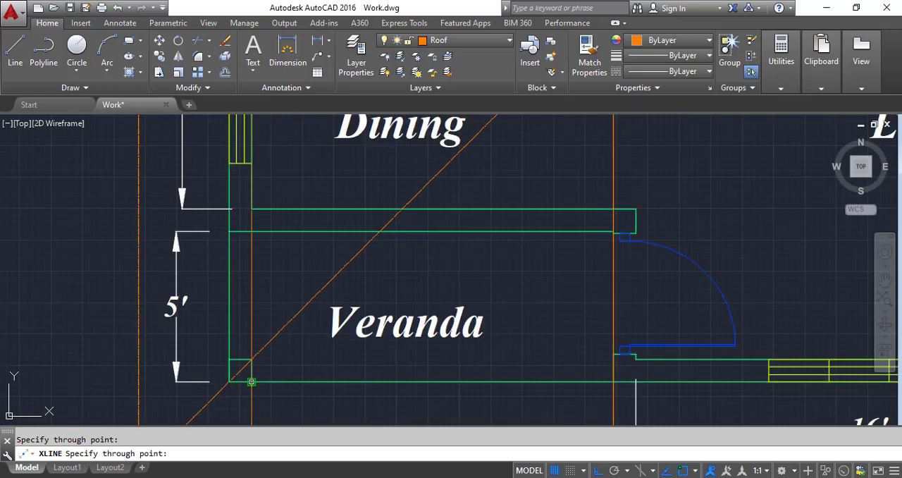
{"action": "left_click", "coordinate": [251, 381]}
Step: Add vertical construction lines through both ends of the living room's front window on the floor plan
{"action": "scroll", "coordinate": [250, 377], "scroll_direction": "down", "scroll_amount": 6}
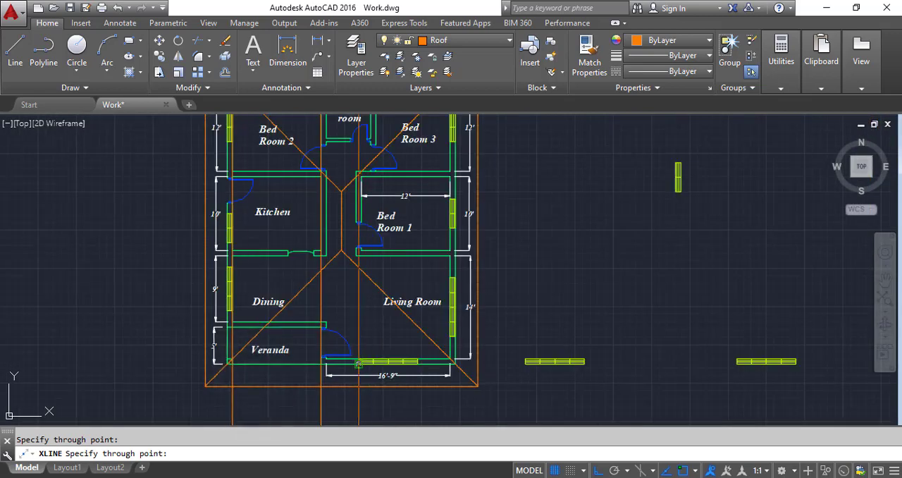
{"action": "scroll", "coordinate": [358, 364], "scroll_direction": "up", "scroll_amount": 7}
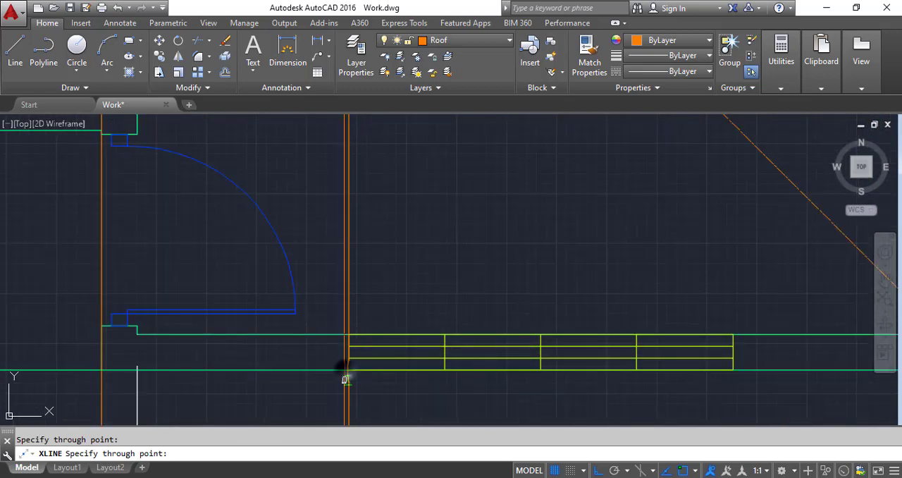
{"action": "left_click", "coordinate": [734, 367]}
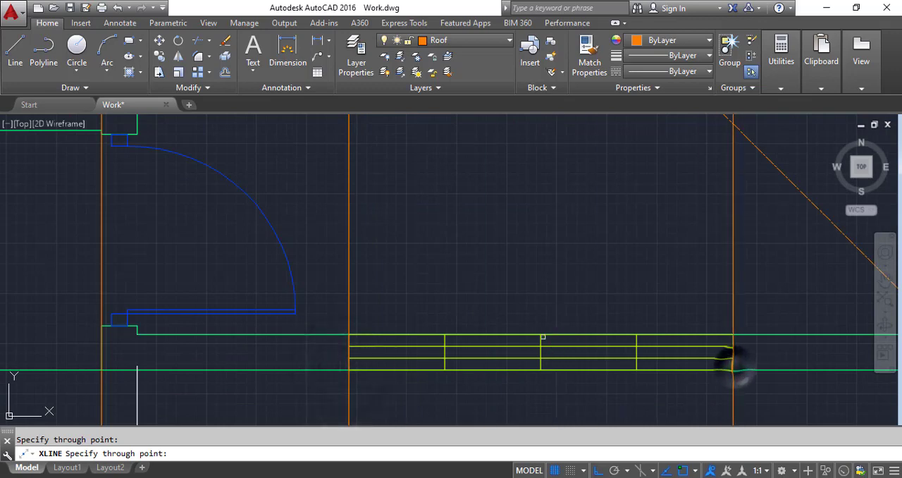
{"action": "scroll", "coordinate": [495, 310], "scroll_direction": "down", "scroll_amount": 7}
{"action": "scroll", "coordinate": [491, 339], "scroll_direction": "down", "scroll_amount": 2}
{"action": "scroll", "coordinate": [492, 338], "scroll_direction": "down", "scroll_amount": 2}
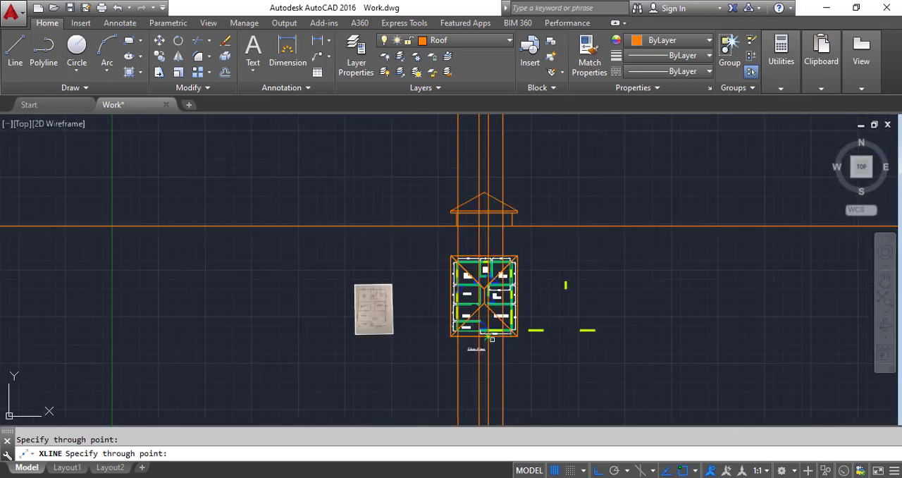
{"action": "scroll", "coordinate": [503, 223], "scroll_direction": "up", "scroll_amount": 4}
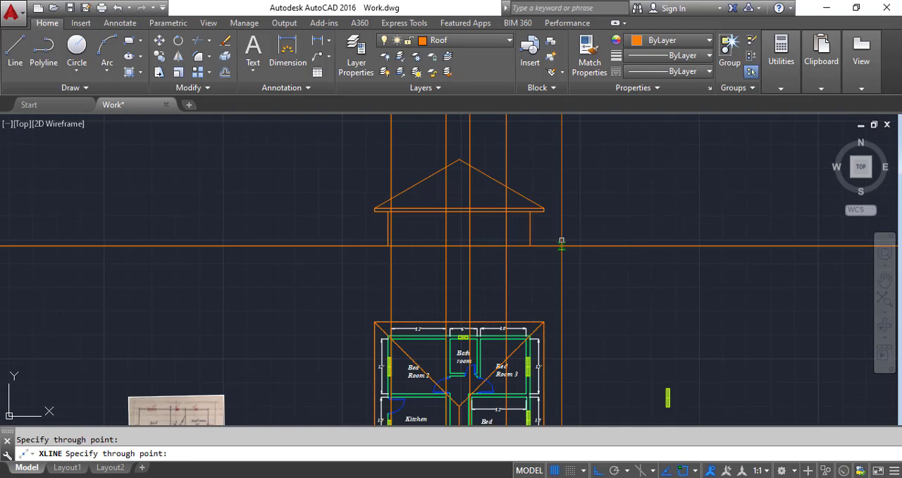
{"action": "key", "text": "Return"}
Step: Trim the leftmost construction line below the ground line and above the fascia, using the fascia's lower edge and ground line as cutting edges
{"action": "scroll", "coordinate": [479, 233], "scroll_direction": "up", "scroll_amount": 4}
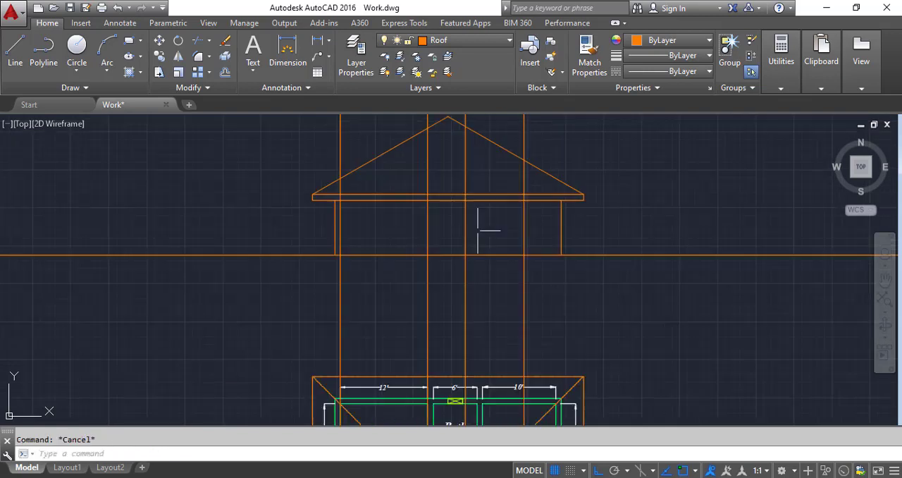
{"action": "left_click", "coordinate": [209, 40]}
{"action": "left_click", "coordinate": [226, 72]}
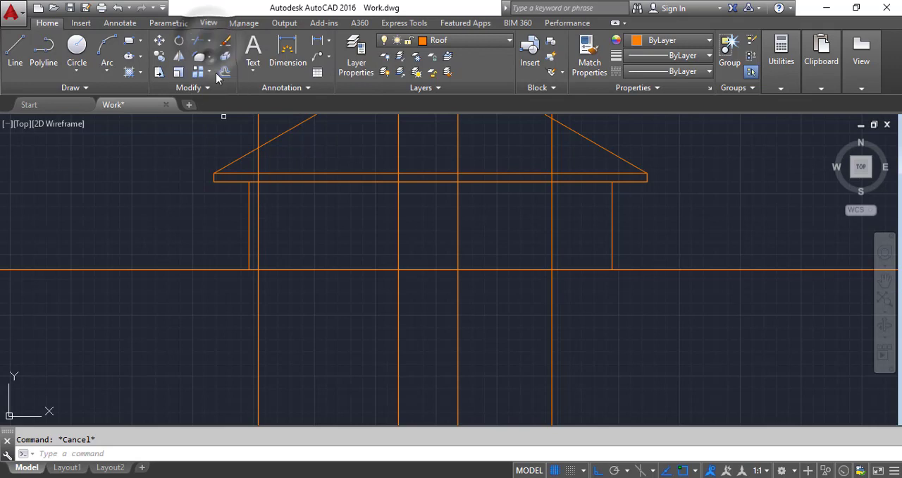
{"action": "left_click", "coordinate": [293, 180]}
{"action": "left_click", "coordinate": [285, 167]}
{"action": "left_click", "coordinate": [295, 267]}
{"action": "left_click", "coordinate": [295, 260]}
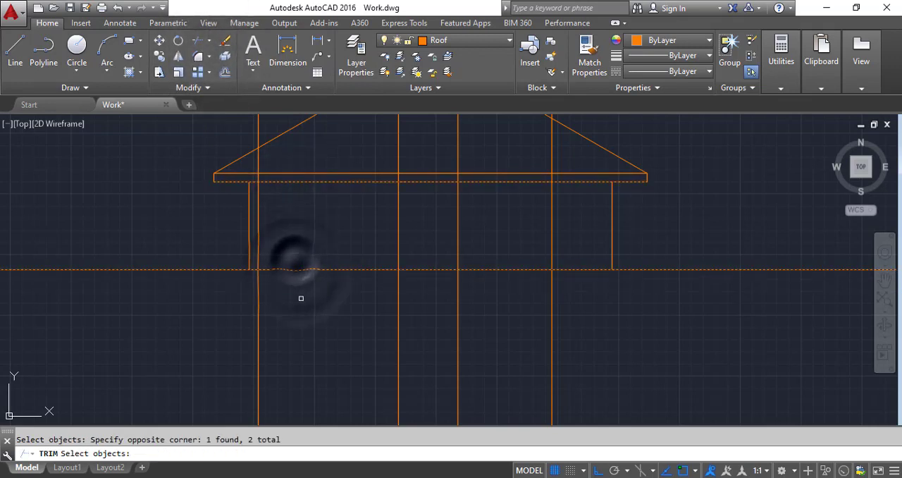
{"action": "key", "text": "Return"}
{"action": "left_click", "coordinate": [306, 302]}
{"action": "left_click", "coordinate": [223, 303]}
{"action": "left_click", "coordinate": [282, 159]}
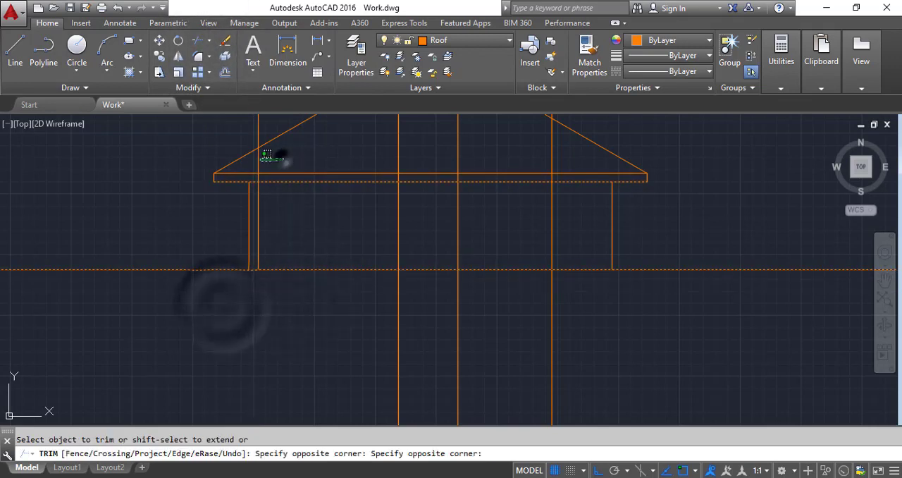
{"action": "left_click", "coordinate": [250, 160]}
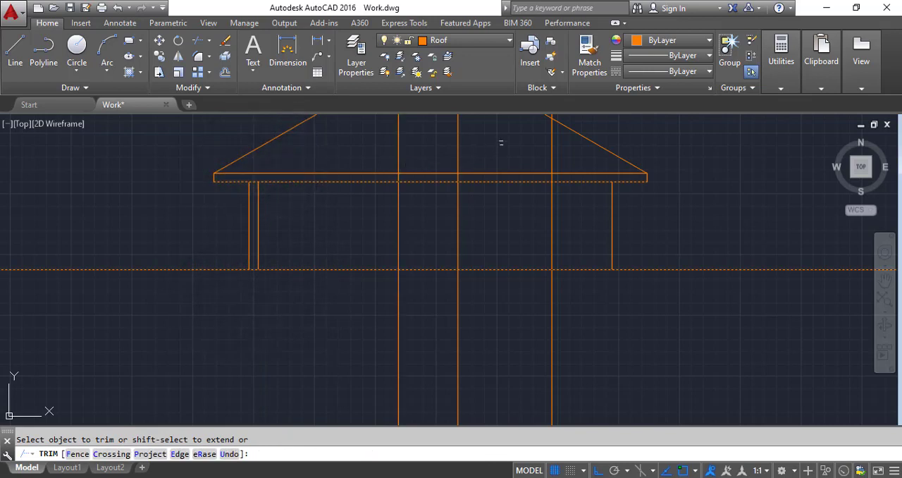
Step: Trim the three remaining construction lines above the fascia's lower edge and below the ground line
{"action": "left_click", "coordinate": [564, 150]}
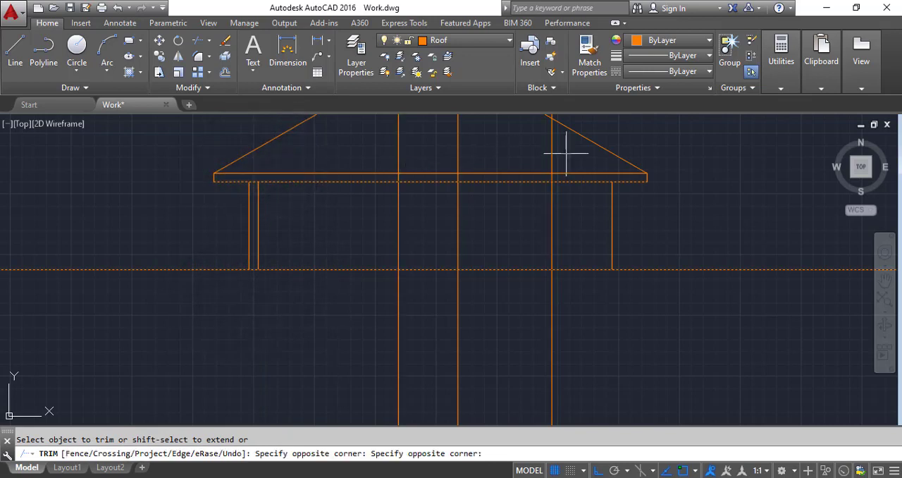
{"action": "left_click", "coordinate": [352, 127]}
{"action": "left_click", "coordinate": [588, 303]}
{"action": "left_click", "coordinate": [327, 300]}
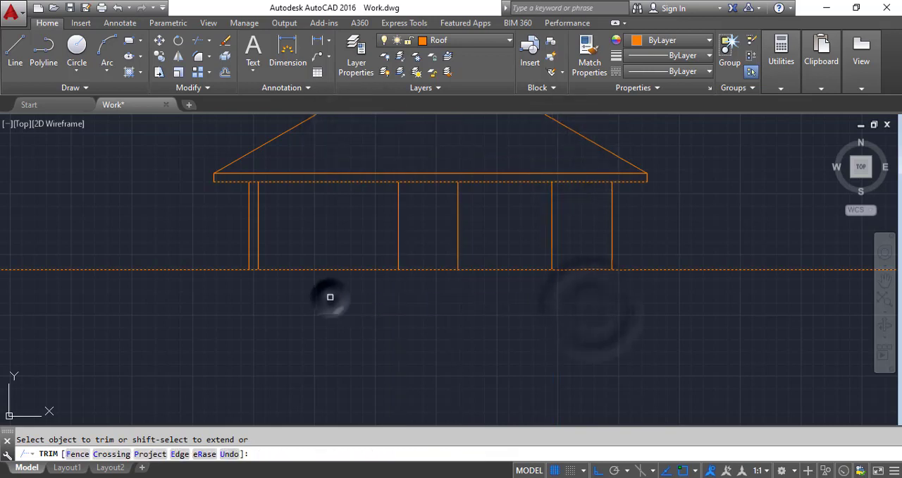
{"action": "key", "text": "Escape"}
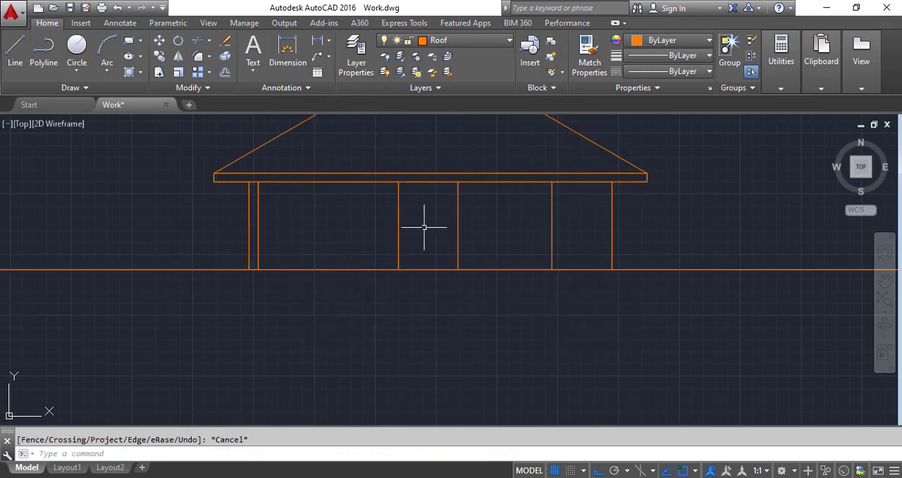
Step: Offset the ground line 12 inches upward to mark the window's sill
{"action": "scroll", "coordinate": [423, 227], "scroll_direction": "up", "scroll_amount": 2}
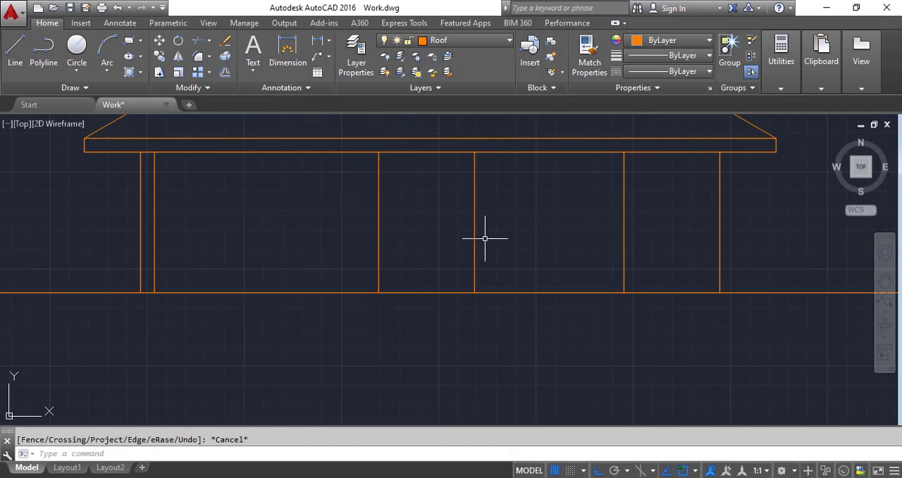
{"action": "scroll", "coordinate": [616, 285], "scroll_direction": "up", "scroll_amount": 2}
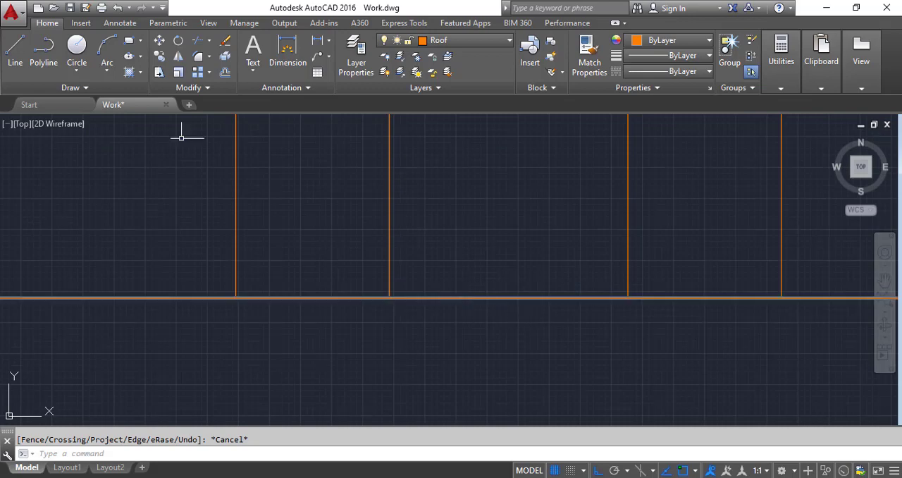
{"action": "left_click", "coordinate": [225, 72]}
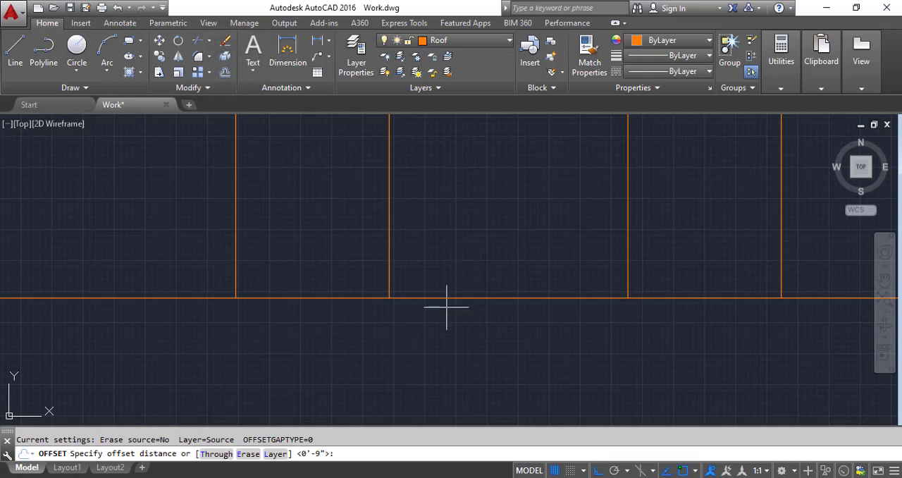
{"action": "type", "text": "12"}
{"action": "key", "text": "Return"}
{"action": "left_click", "coordinate": [467, 298]}
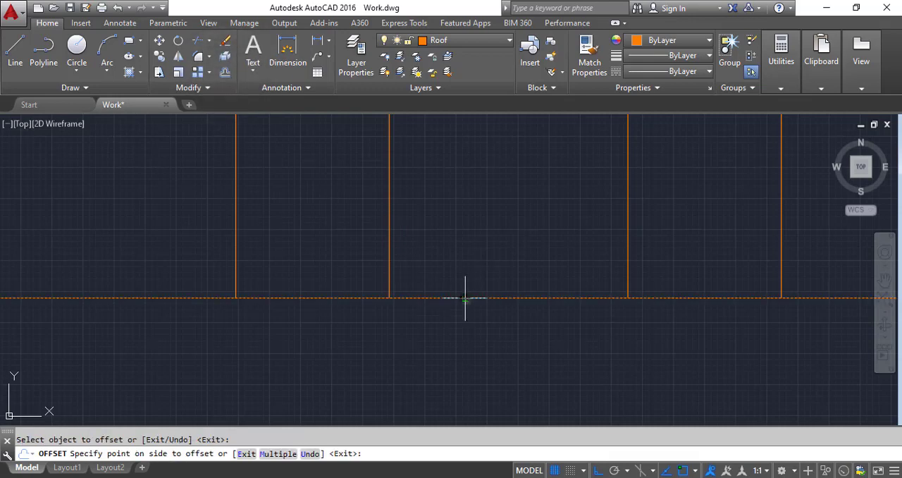
{"action": "left_click", "coordinate": [463, 260]}
Step: Offset the sill line 6' upward to mark the window's head
{"action": "scroll", "coordinate": [399, 310], "scroll_direction": "down", "scroll_amount": 4}
{"action": "scroll", "coordinate": [422, 296], "scroll_direction": "up", "scroll_amount": 2}
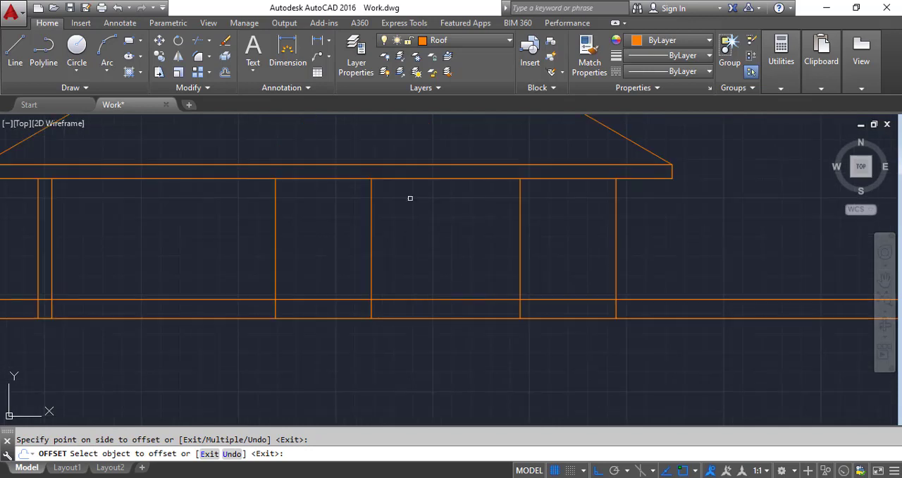
{"action": "left_click", "coordinate": [223, 73]}
{"action": "type", "text": "6'"}
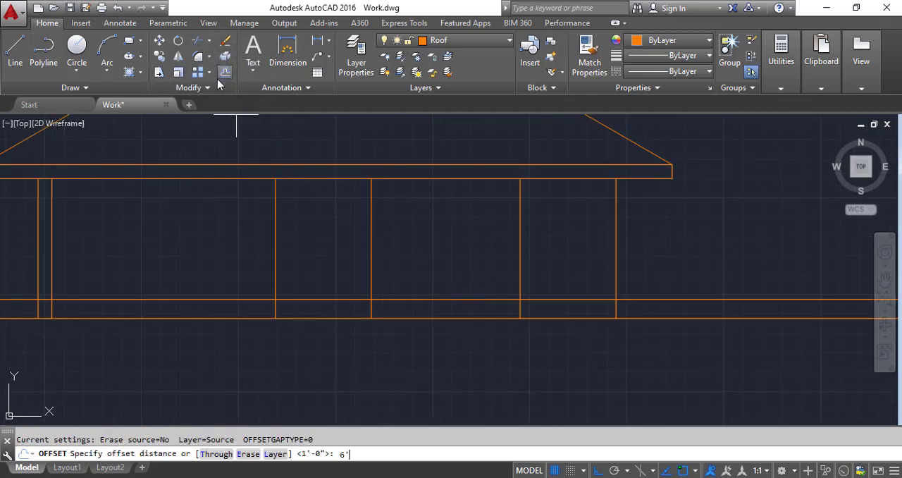
{"action": "key", "text": "Return"}
{"action": "left_click", "coordinate": [408, 298]}
{"action": "left_click", "coordinate": [406, 236]}
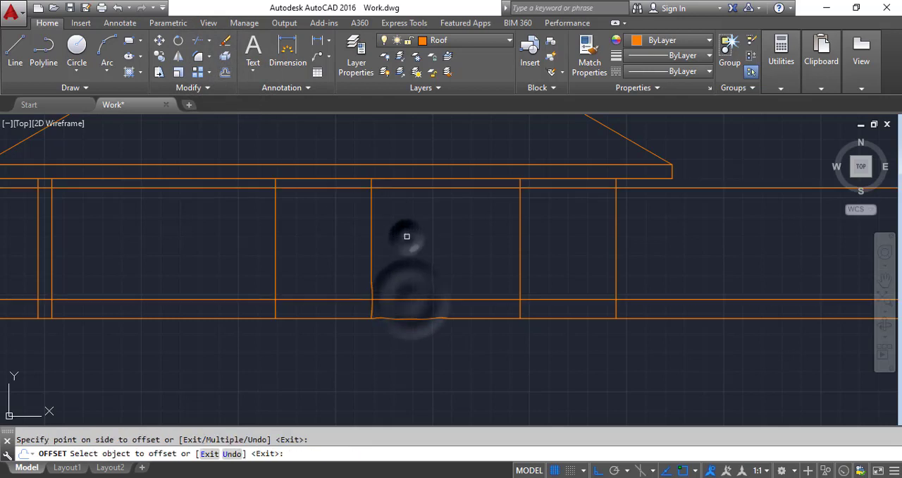
Step: Join the window's left vertical line to the head and sill lines with zero-distance chamfers
{"action": "left_click", "coordinate": [210, 57]}
{"action": "left_click", "coordinate": [227, 157]}
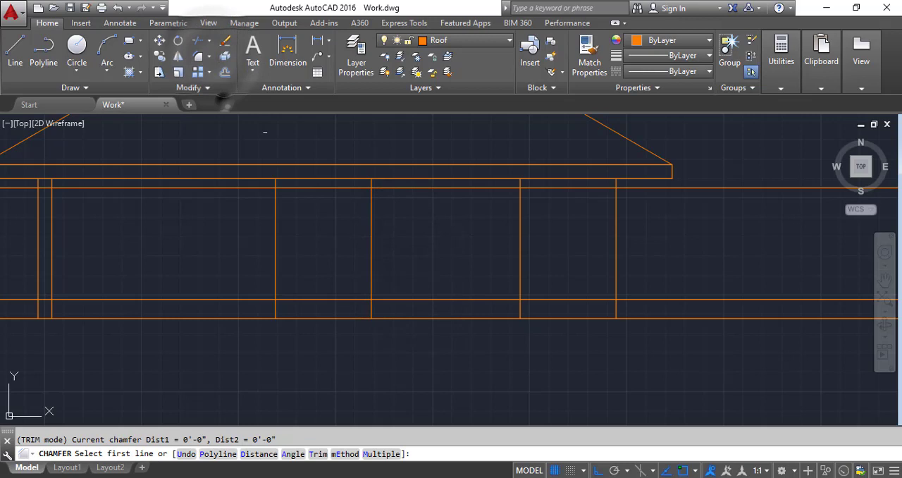
{"action": "left_click", "coordinate": [384, 187]}
{"action": "left_click", "coordinate": [371, 203]}
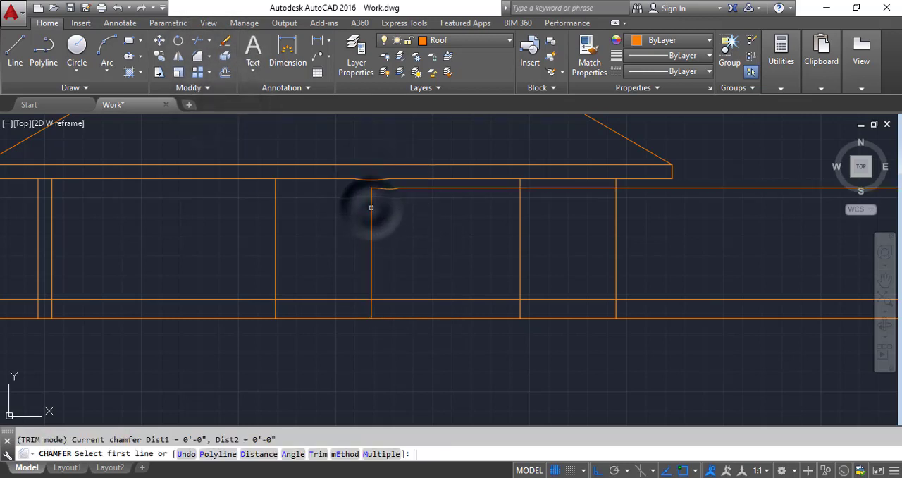
{"action": "left_click", "coordinate": [370, 256]}
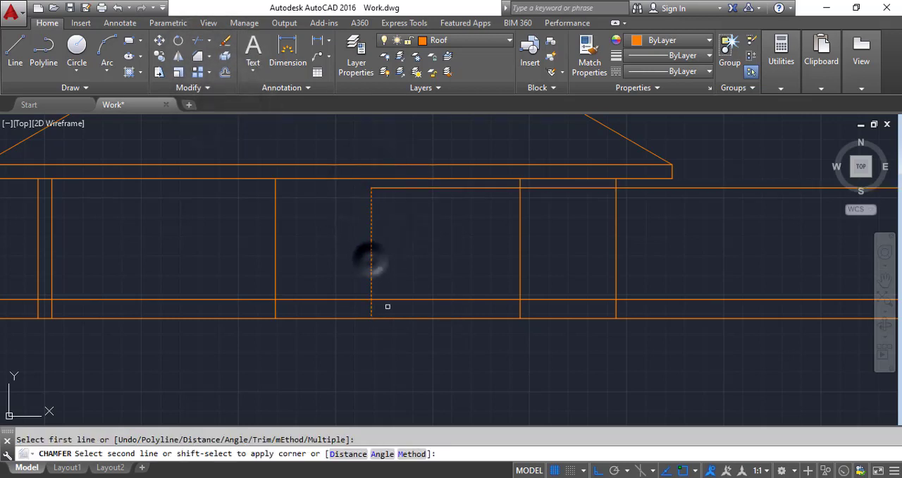
{"action": "left_click", "coordinate": [404, 299]}
Step: Close the window rectangle by chamfering its right vertical line to the sill and head lines
{"action": "key", "text": "Return"}
{"action": "left_click", "coordinate": [409, 299]}
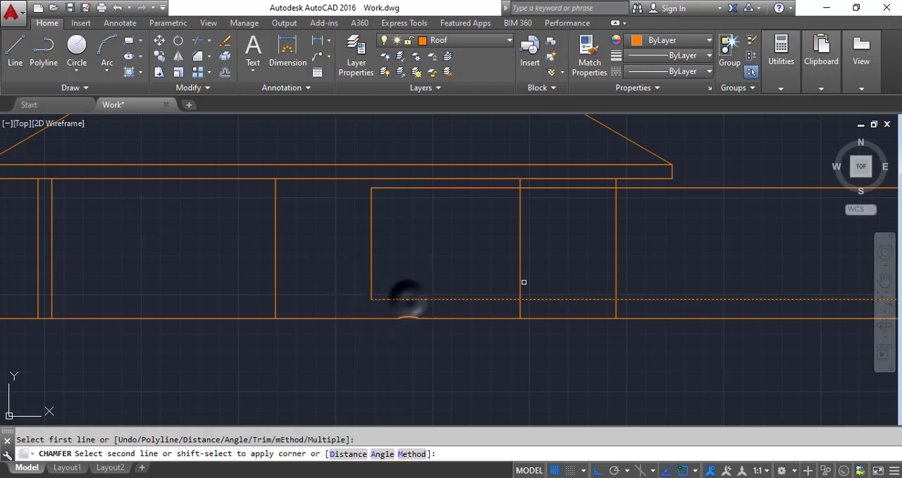
{"action": "left_click", "coordinate": [519, 278]}
{"action": "key", "text": "Return"}
{"action": "left_click", "coordinate": [517, 275]}
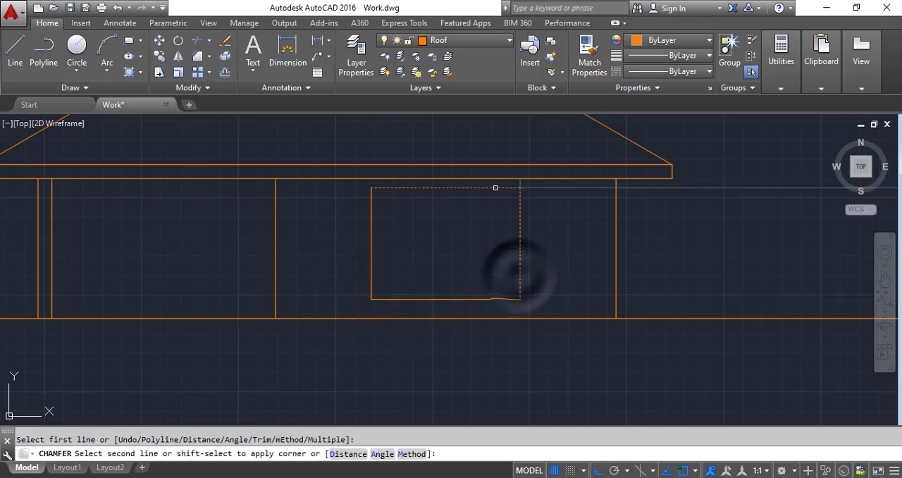
{"action": "left_click", "coordinate": [497, 187]}
Step: Offset the ground line 4" downward
{"action": "scroll", "coordinate": [352, 239], "scroll_direction": "down", "scroll_amount": 3}
{"action": "scroll", "coordinate": [353, 243], "scroll_direction": "down", "scroll_amount": 2}
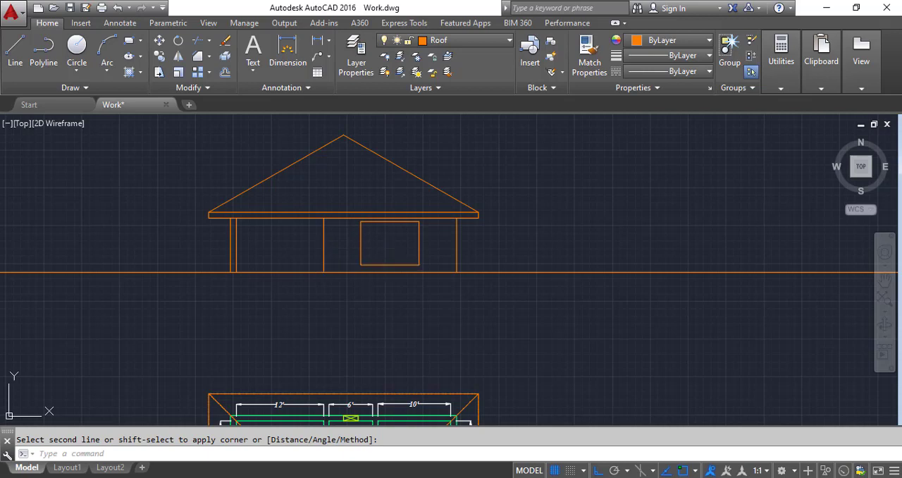
{"action": "scroll", "coordinate": [236, 270], "scroll_direction": "up", "scroll_amount": 2}
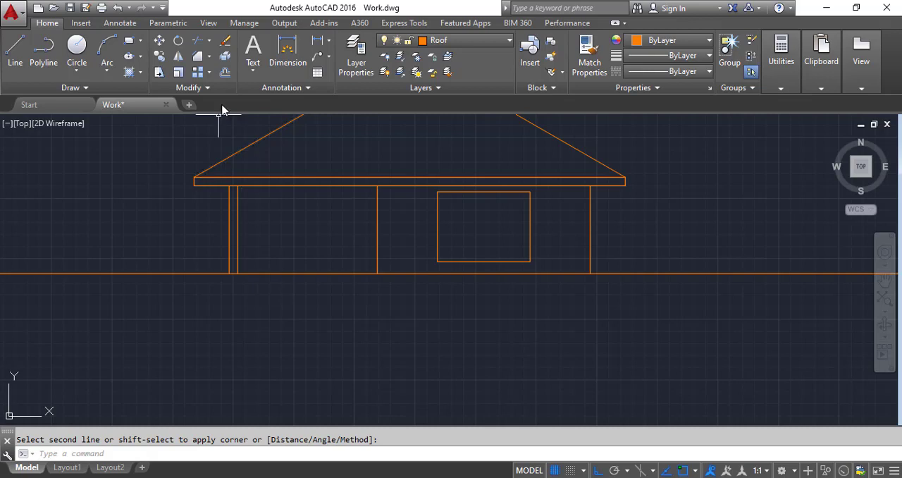
{"action": "left_click", "coordinate": [224, 73]}
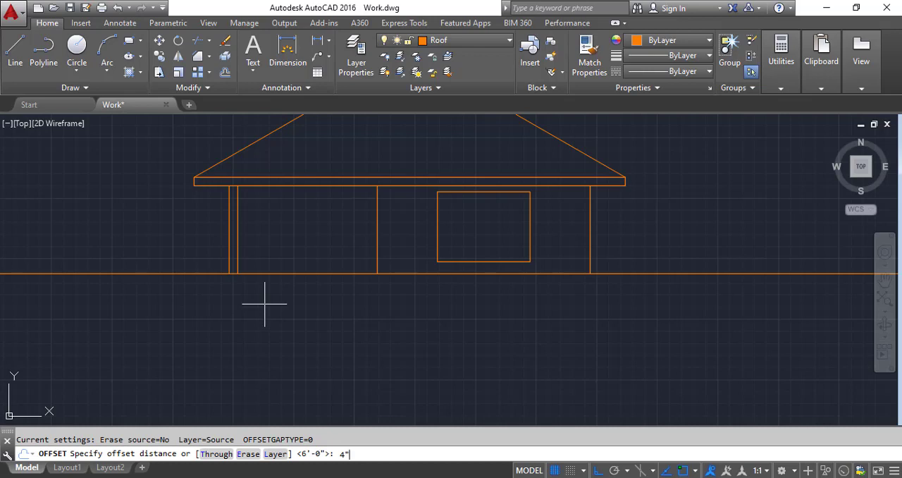
{"action": "key", "text": "Return"}
{"action": "left_click", "coordinate": [290, 271]}
{"action": "left_click", "coordinate": [293, 331]}
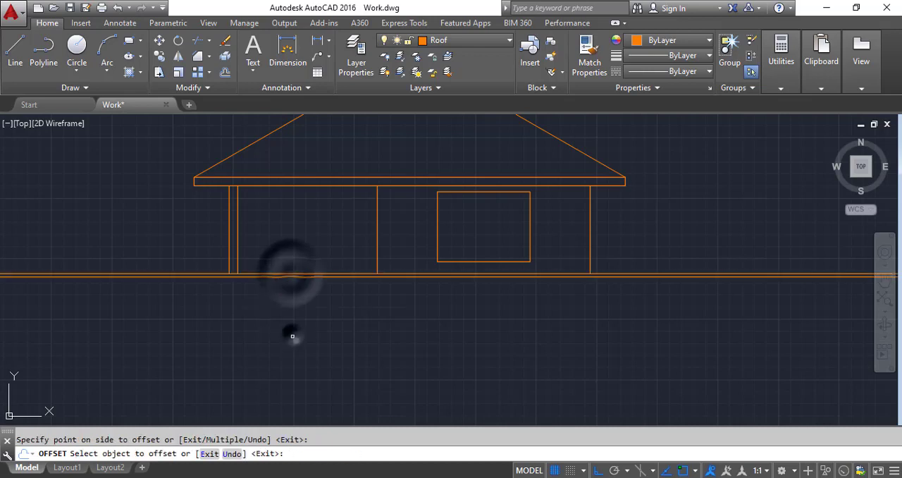
Step: Draw a short vertical line closing the base's left end, directly below the fascia's left corner
{"action": "left_click", "coordinate": [15, 50]}
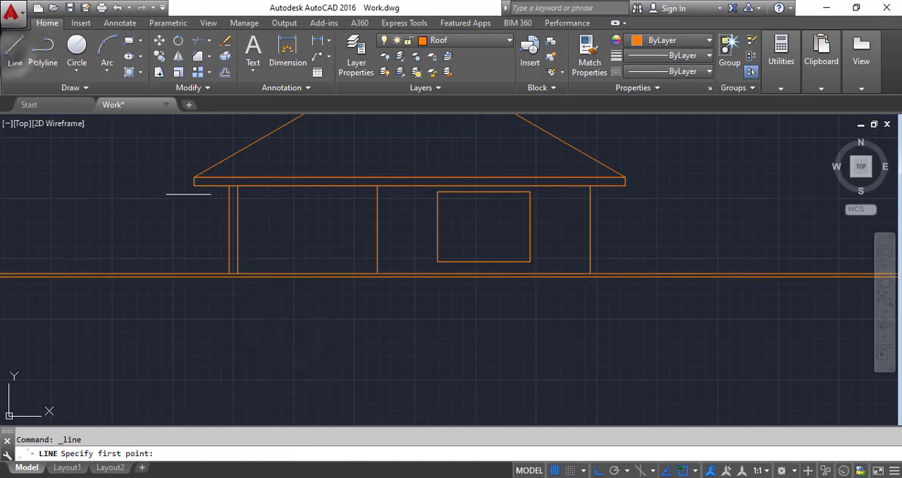
{"action": "scroll", "coordinate": [195, 197], "scroll_direction": "up", "scroll_amount": 3}
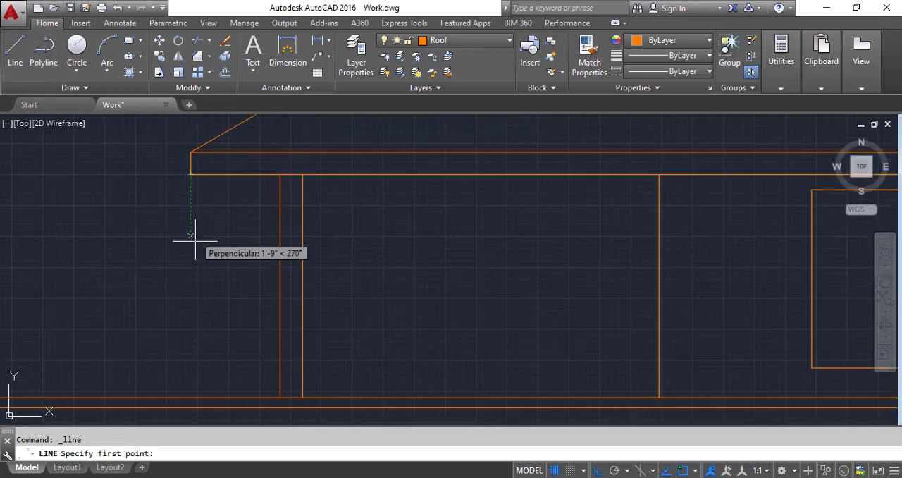
{"action": "left_click", "coordinate": [190, 398]}
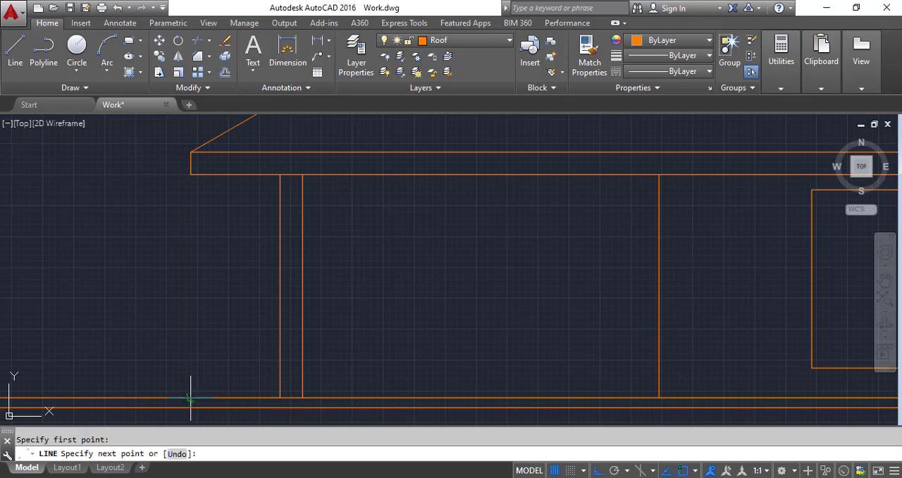
{"action": "left_click", "coordinate": [190, 398]}
{"action": "key", "text": "Return"}
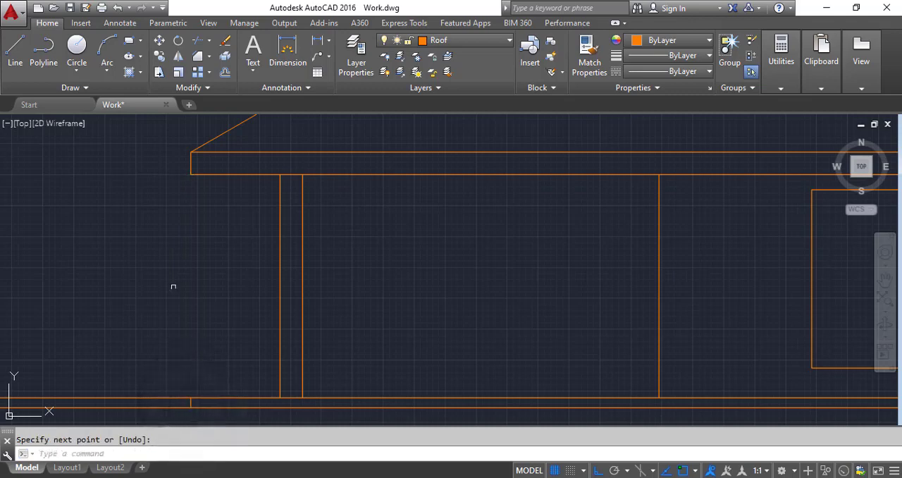
Step: Draw a short vertical line closing the base's right end, directly below the fascia's right corner
{"action": "scroll", "coordinate": [171, 282], "scroll_direction": "down", "scroll_amount": 4}
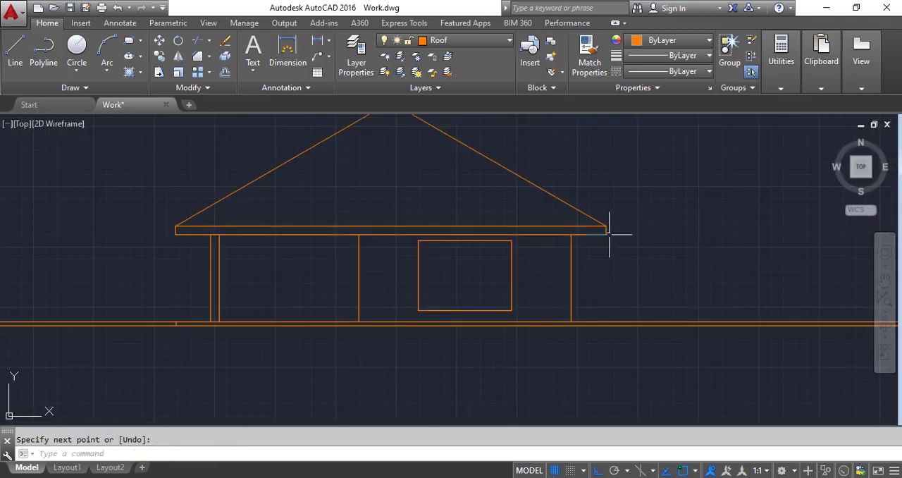
{"action": "key", "text": "Return"}
{"action": "scroll", "coordinate": [611, 324], "scroll_direction": "up", "scroll_amount": 2}
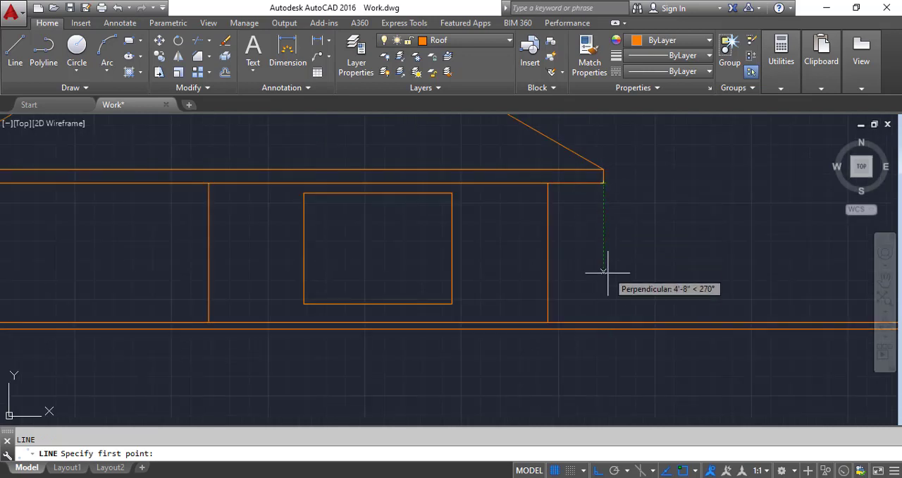
{"action": "left_click", "coordinate": [603, 322]}
{"action": "left_click", "coordinate": [604, 328]}
{"action": "key", "text": "Return"}
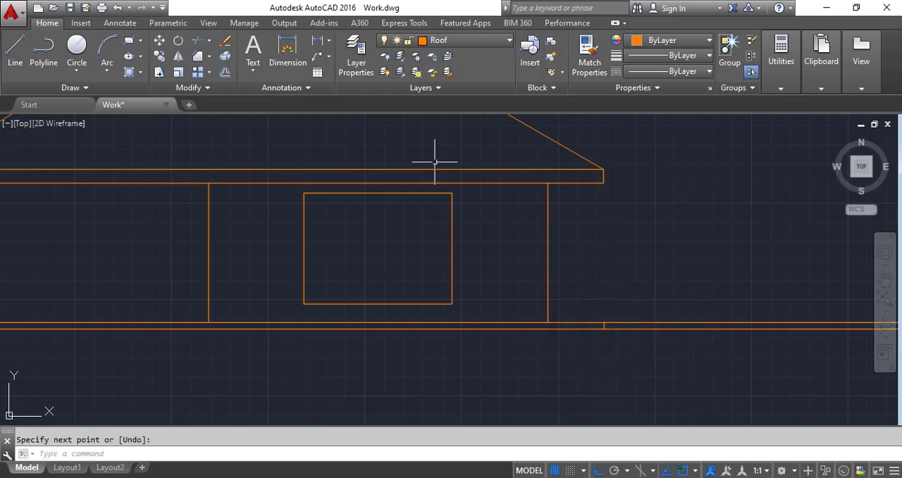
Step: Trim the lower base line beyond the base's right end line, keeping the ground line above it
{"action": "left_click", "coordinate": [199, 41]}
{"action": "scroll", "coordinate": [630, 348], "scroll_direction": "up", "scroll_amount": 2}
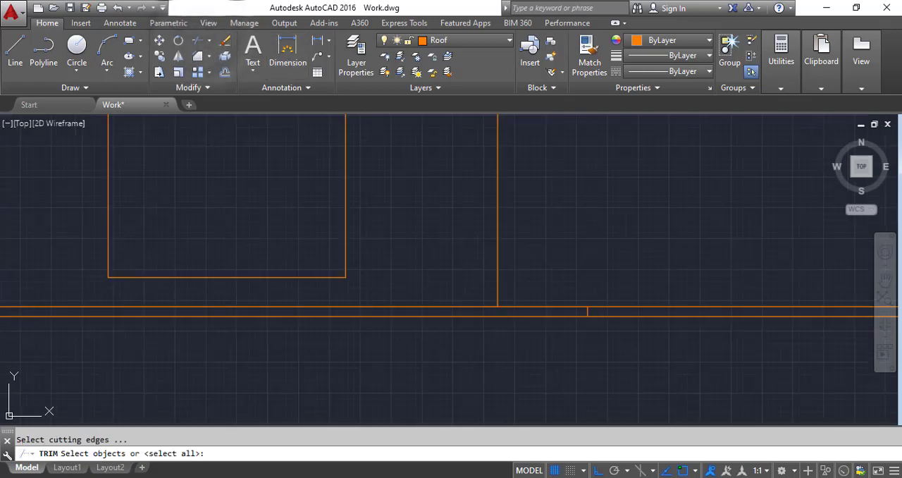
{"action": "scroll", "coordinate": [599, 314], "scroll_direction": "up", "scroll_amount": 2}
{"action": "left_click", "coordinate": [585, 306]}
{"action": "left_click", "coordinate": [534, 307]}
{"action": "key", "text": "Return"}
{"action": "left_click", "coordinate": [678, 362]}
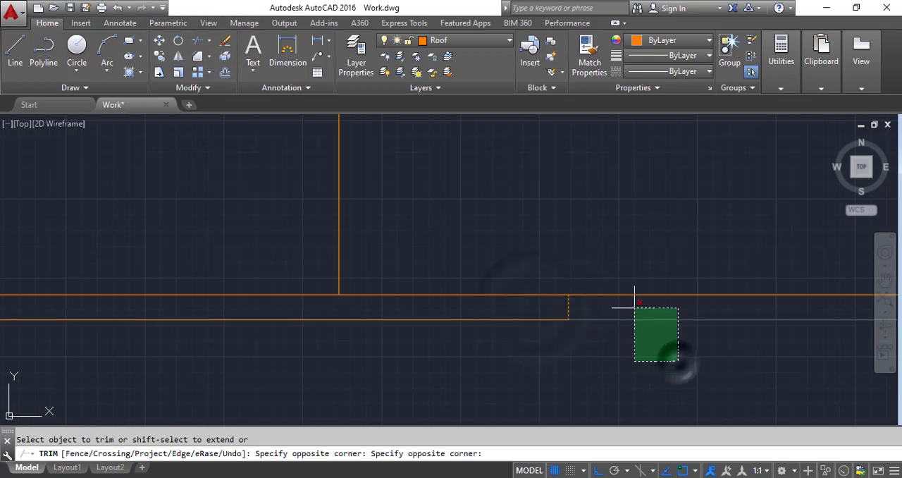
{"action": "left_click", "coordinate": [634, 308]}
{"action": "scroll", "coordinate": [629, 267], "scroll_direction": "down", "scroll_amount": 3}
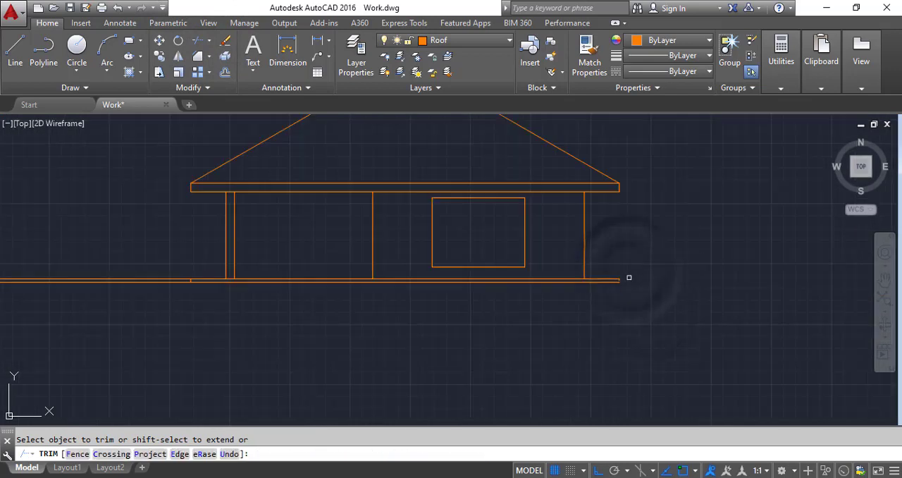
{"action": "scroll", "coordinate": [628, 277], "scroll_direction": "up", "scroll_amount": 8}
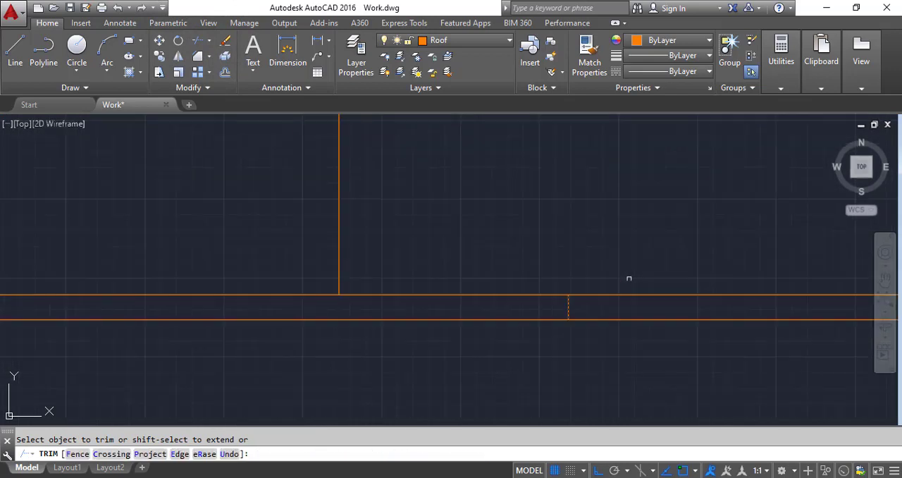
{"action": "left_click", "coordinate": [604, 319]}
{"action": "scroll", "coordinate": [603, 316], "scroll_direction": "down", "scroll_amount": 6}
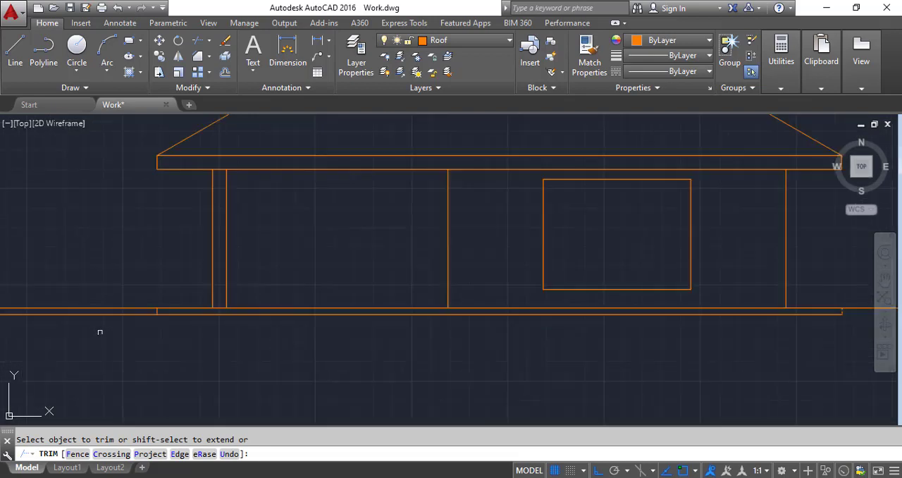
{"action": "scroll", "coordinate": [100, 328], "scroll_direction": "up", "scroll_amount": 4}
{"action": "key", "text": "Return"}
Step: Trim both the ground line and the lower base line beyond the base's left end line
{"action": "key", "text": "Return"}
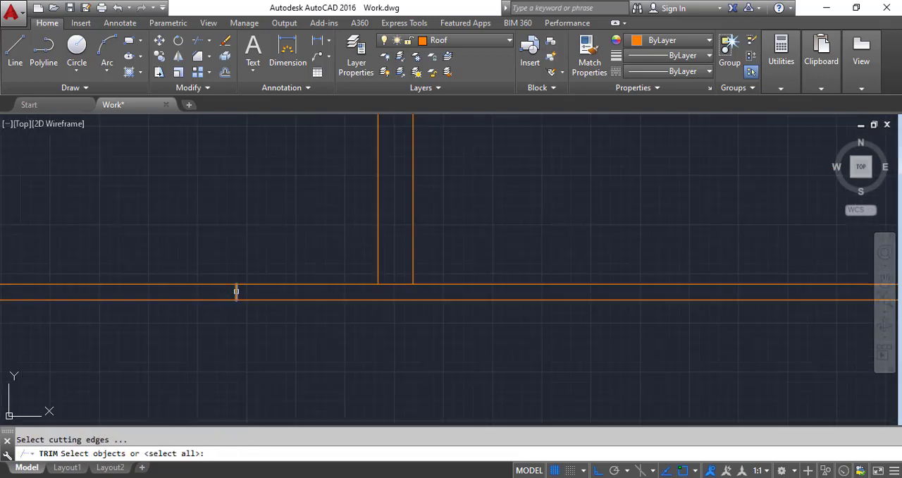
{"action": "left_click", "coordinate": [236, 292]}
{"action": "key", "text": "Return"}
{"action": "left_click", "coordinate": [212, 329]}
{"action": "left_click", "coordinate": [177, 236]}
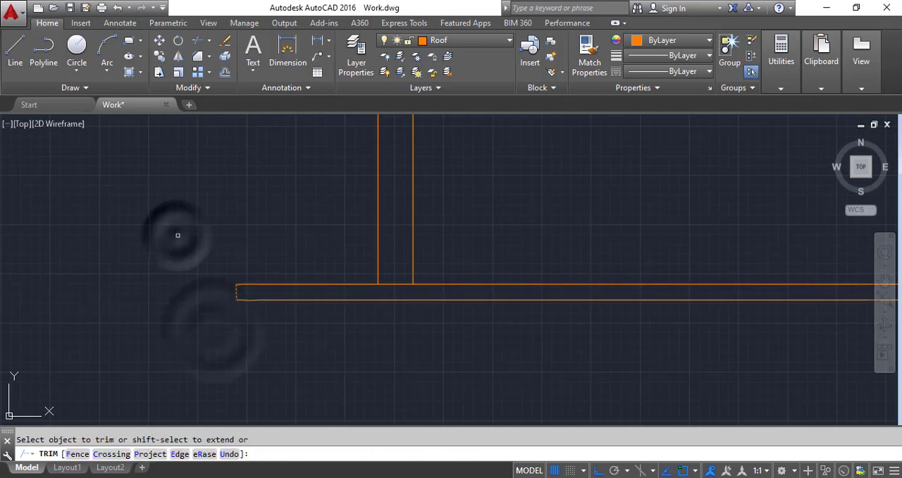
{"action": "key", "text": "Escape"}
Step: Copy the living room's front window in the floor plan to the middle of the wall between dining room and veranda
{"action": "scroll", "coordinate": [328, 319], "scroll_direction": "down", "scroll_amount": 5}
{"action": "scroll", "coordinate": [443, 310], "scroll_direction": "up", "scroll_amount": 6}
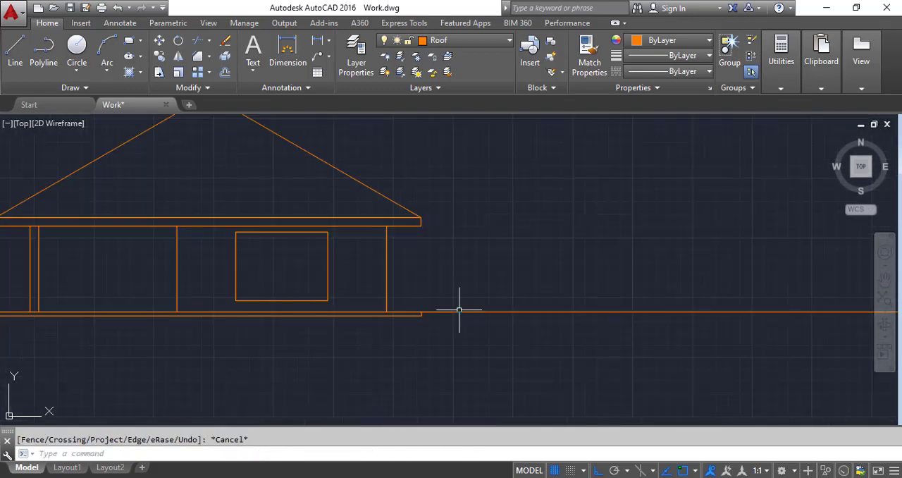
{"action": "scroll", "coordinate": [347, 215], "scroll_direction": "down", "scroll_amount": 2}
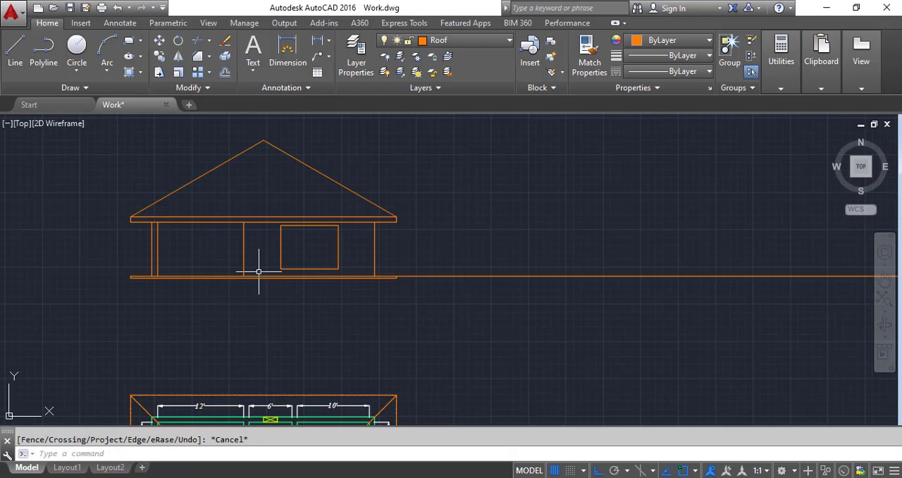
{"action": "scroll", "coordinate": [259, 271], "scroll_direction": "up", "scroll_amount": 1}
{"action": "scroll", "coordinate": [322, 282], "scroll_direction": "down", "scroll_amount": 4}
{"action": "scroll", "coordinate": [382, 312], "scroll_direction": "up", "scroll_amount": 3}
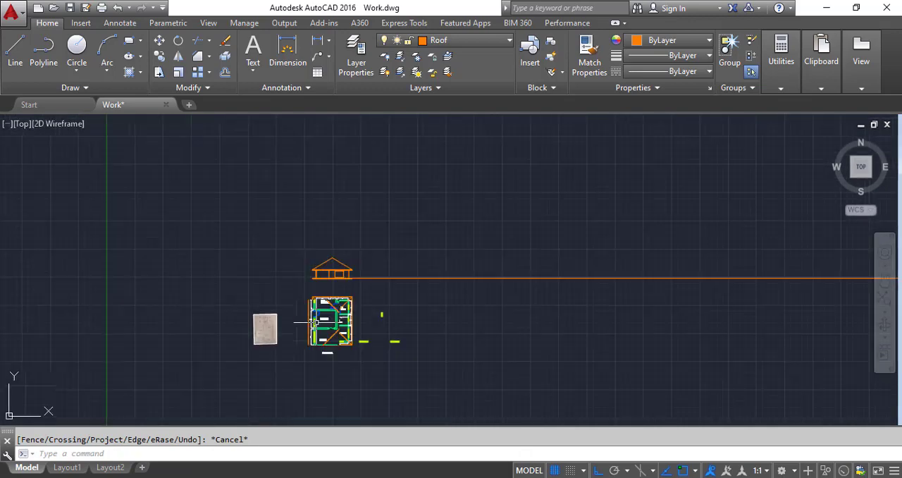
{"action": "scroll", "coordinate": [347, 380], "scroll_direction": "up", "scroll_amount": 6}
{"action": "scroll", "coordinate": [259, 285], "scroll_direction": "up", "scroll_amount": 1}
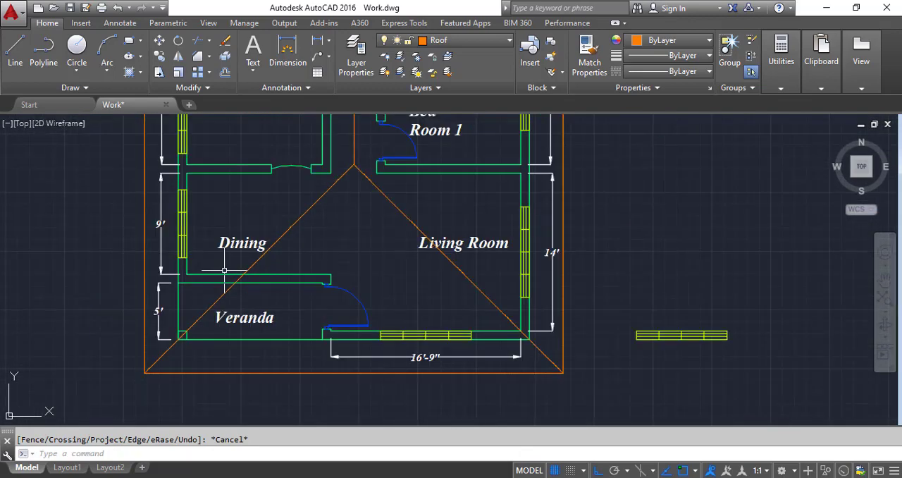
{"action": "scroll", "coordinate": [405, 359], "scroll_direction": "up", "scroll_amount": 1}
{"action": "left_click", "coordinate": [359, 298]}
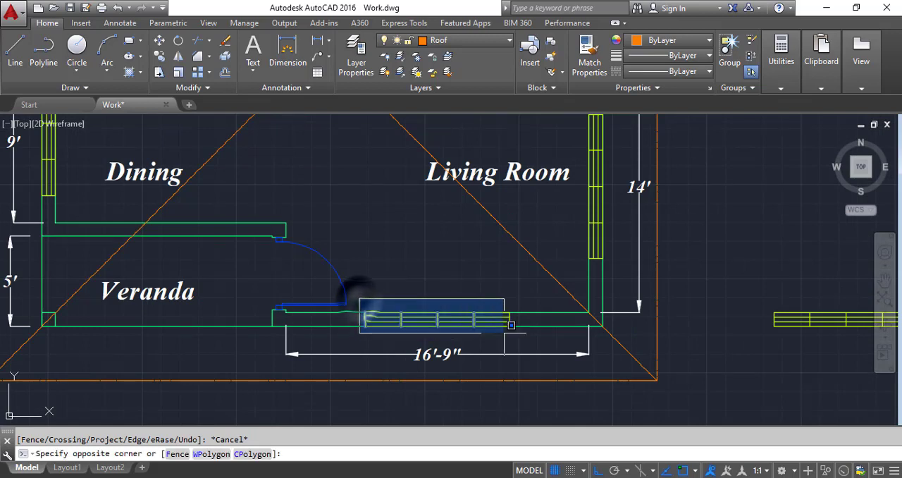
{"action": "left_click", "coordinate": [524, 334]}
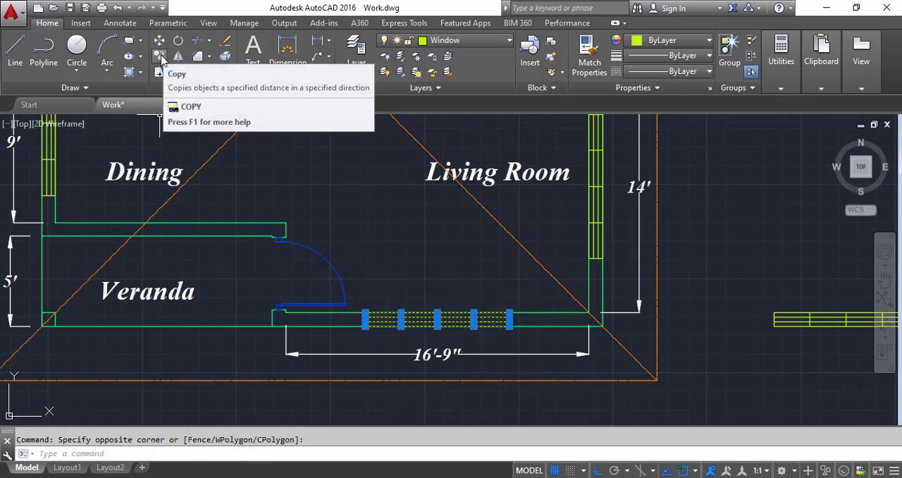
{"action": "left_click", "coordinate": [160, 56]}
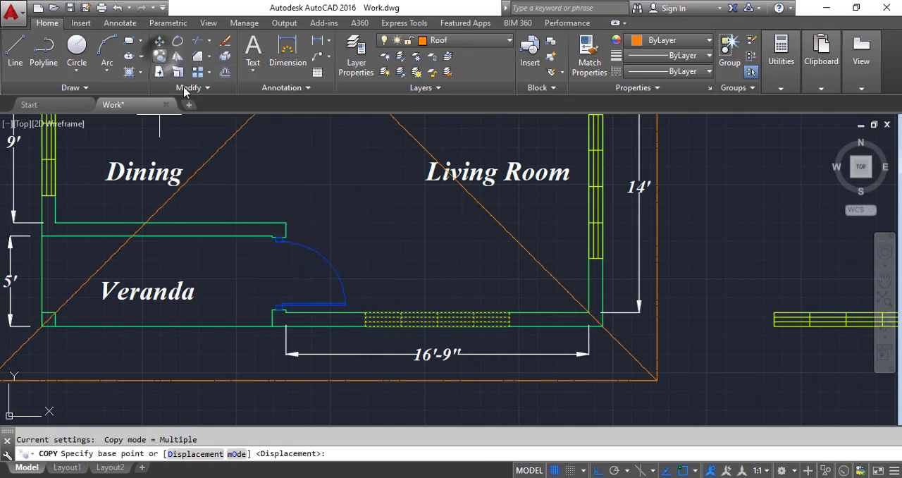
{"action": "left_click", "coordinate": [437, 311]}
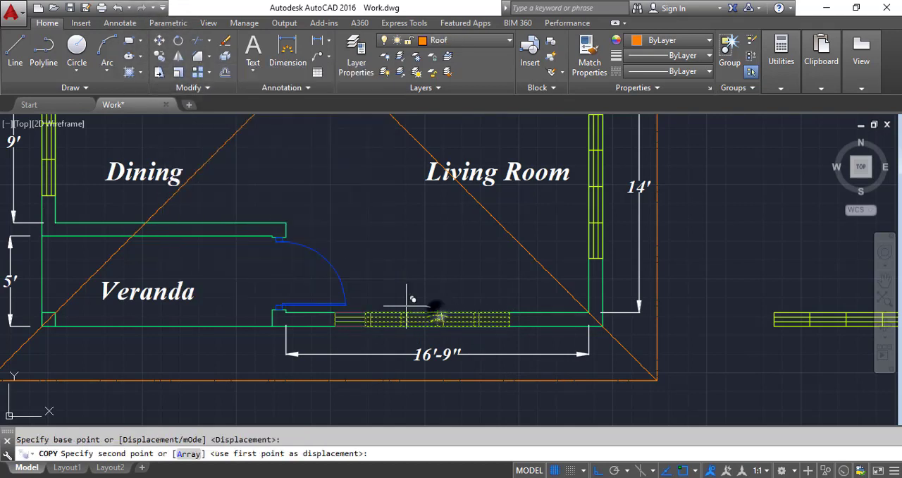
{"action": "left_click", "coordinate": [170, 224]}
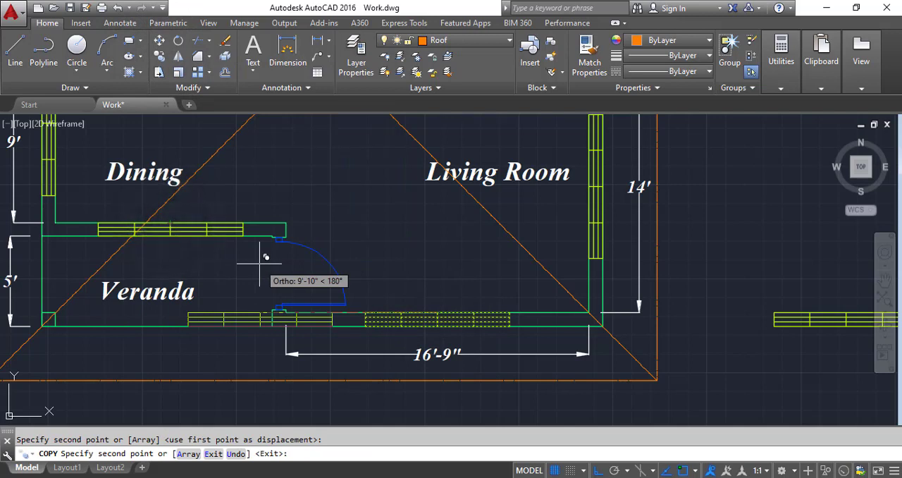
{"action": "key", "text": "Escape"}
Step: Project vertical construction lines through both ends of the copied dining room window
{"action": "left_click", "coordinate": [83, 88]}
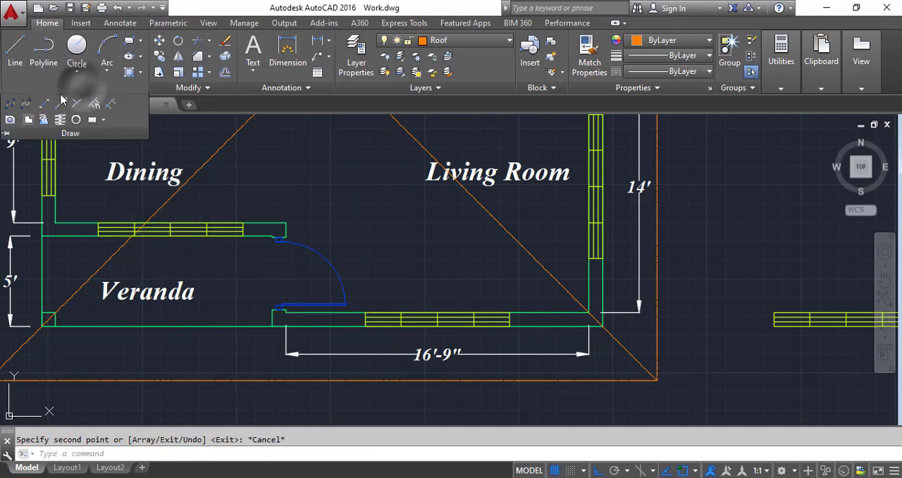
{"action": "left_click", "coordinate": [32, 119]}
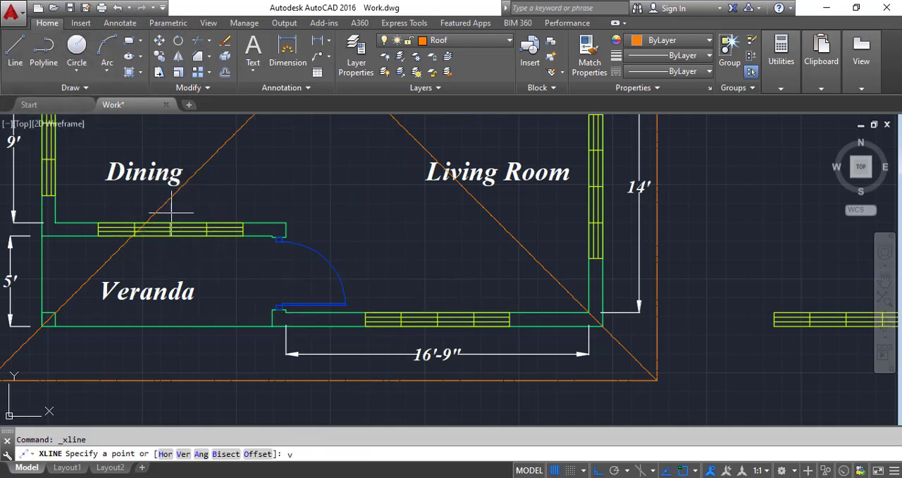
{"action": "type", "text": "v"}
{"action": "key", "text": "Return"}
{"action": "left_click", "coordinate": [243, 237]}
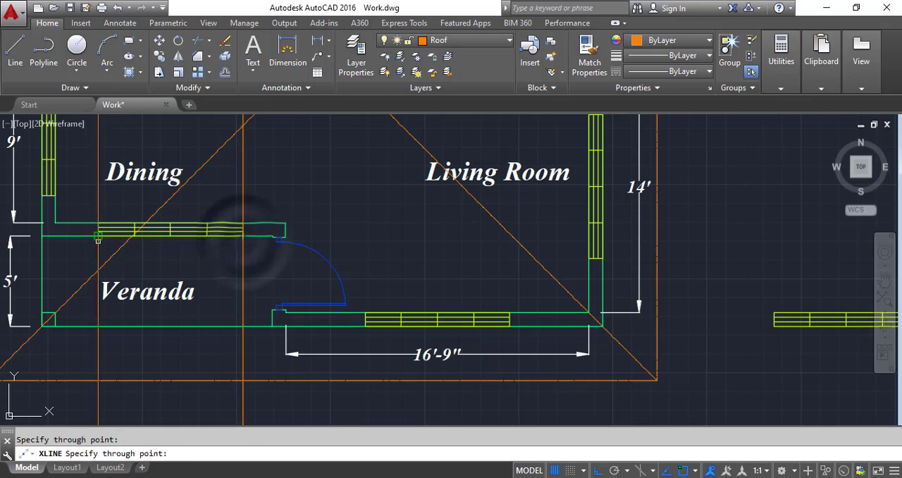
{"action": "left_click", "coordinate": [98, 248]}
{"action": "key", "text": "Return"}
Step: Copy the elevation's window rectangle horizontally to the veranda opening, fitting it between the two projected construction lines
{"action": "scroll", "coordinate": [98, 250], "scroll_direction": "down", "scroll_amount": 5}
{"action": "scroll", "coordinate": [201, 161], "scroll_direction": "up", "scroll_amount": 8}
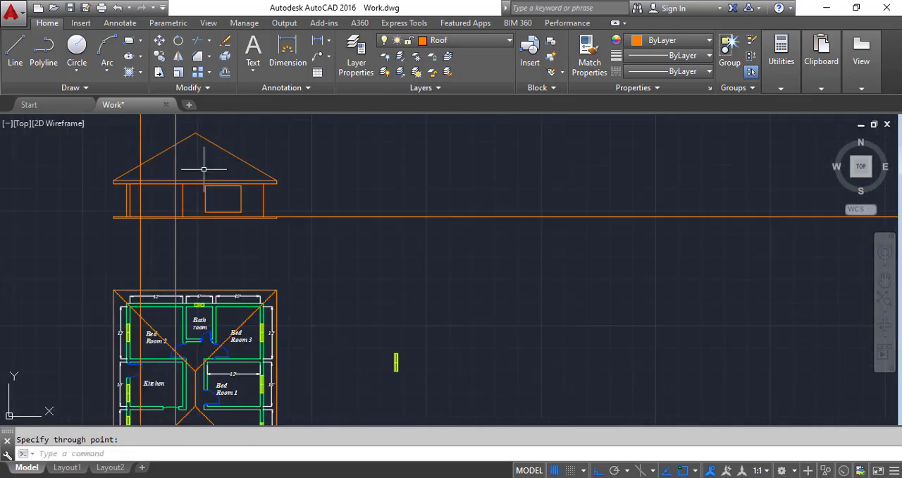
{"action": "left_click", "coordinate": [310, 268]}
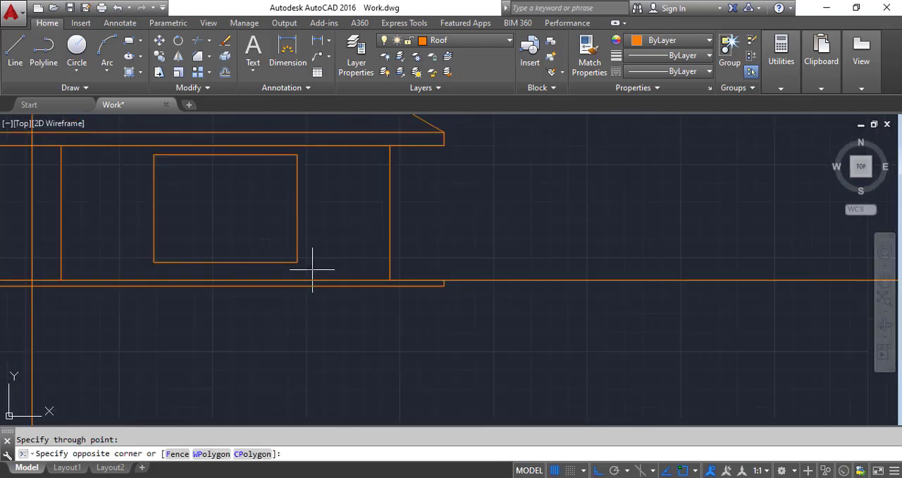
{"action": "left_click", "coordinate": [131, 144]}
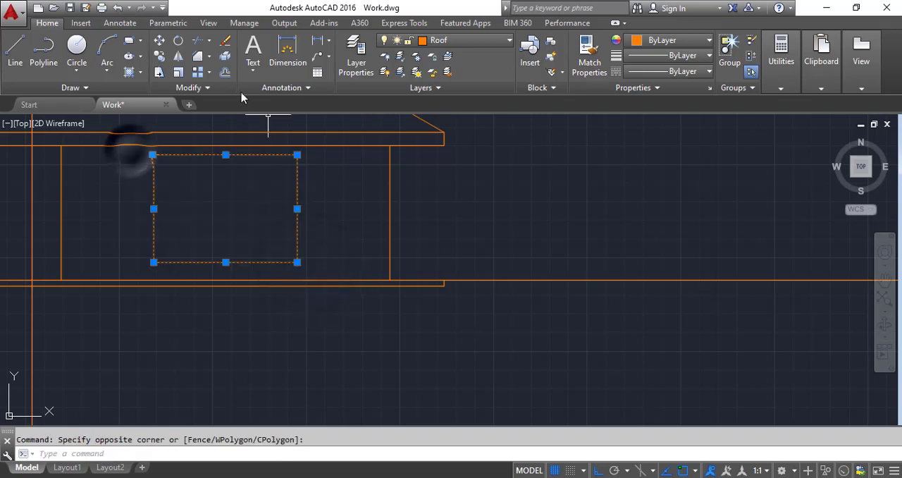
{"action": "left_click", "coordinate": [159, 56]}
{"action": "left_click", "coordinate": [297, 262]}
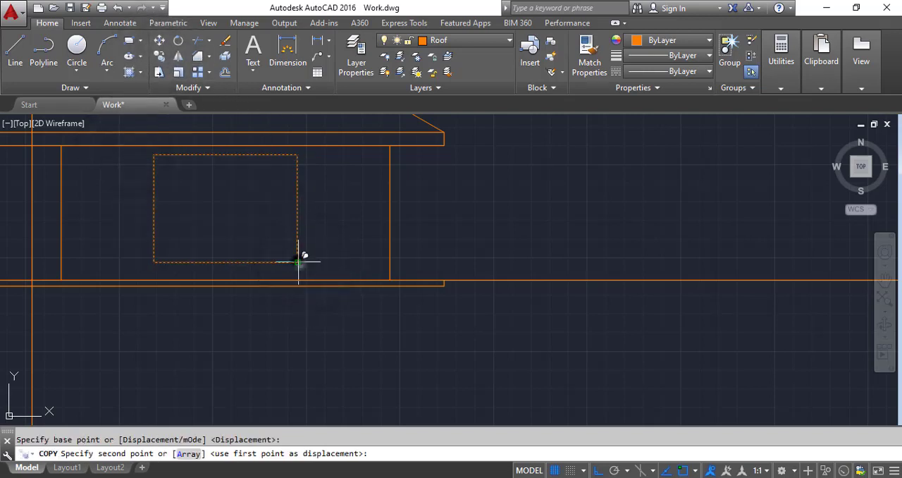
{"action": "scroll", "coordinate": [289, 254], "scroll_direction": "down", "scroll_amount": 3}
{"action": "scroll", "coordinate": [275, 255], "scroll_direction": "up", "scroll_amount": 3}
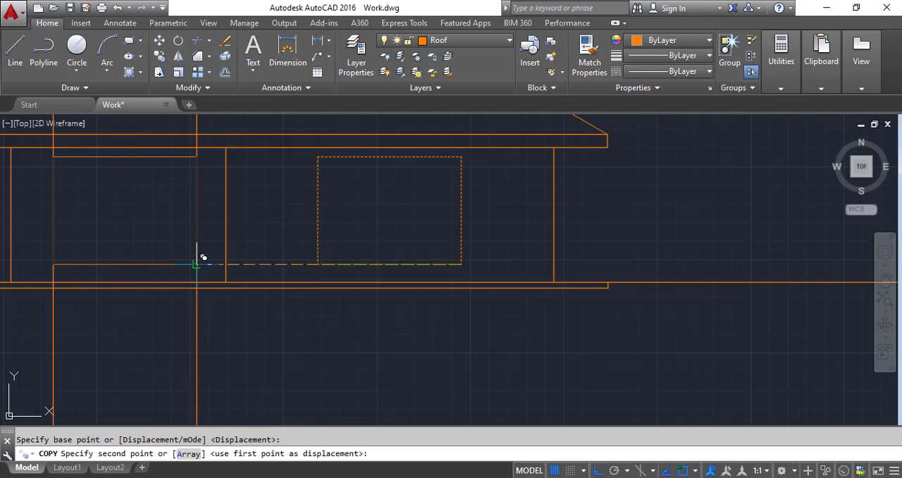
{"action": "left_click", "coordinate": [196, 264]}
{"action": "key", "text": "Escape"}
Step: Erase the two vertical construction lines used to position the second window
{"action": "scroll", "coordinate": [208, 268], "scroll_direction": "down", "scroll_amount": 4}
{"action": "left_click", "coordinate": [240, 326]}
{"action": "left_click", "coordinate": [94, 307]}
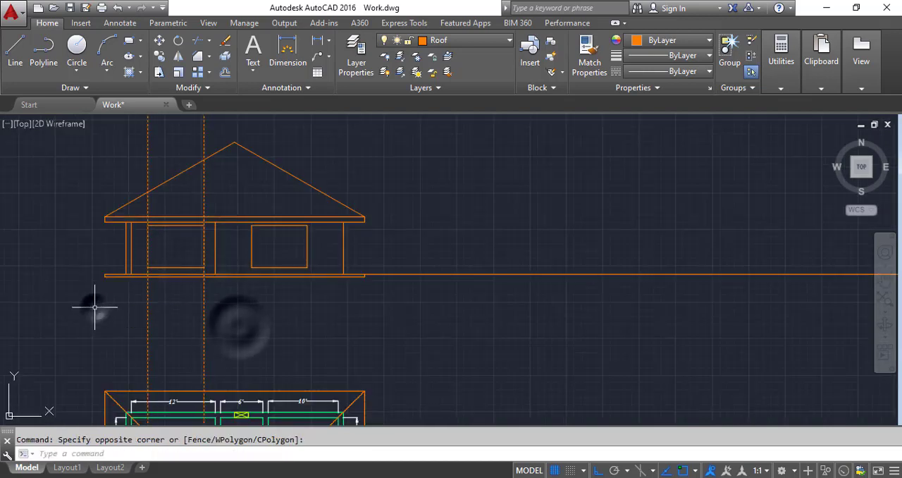
{"action": "key", "text": "Delete"}
{"action": "scroll", "coordinate": [218, 249], "scroll_direction": "up", "scroll_amount": 5}
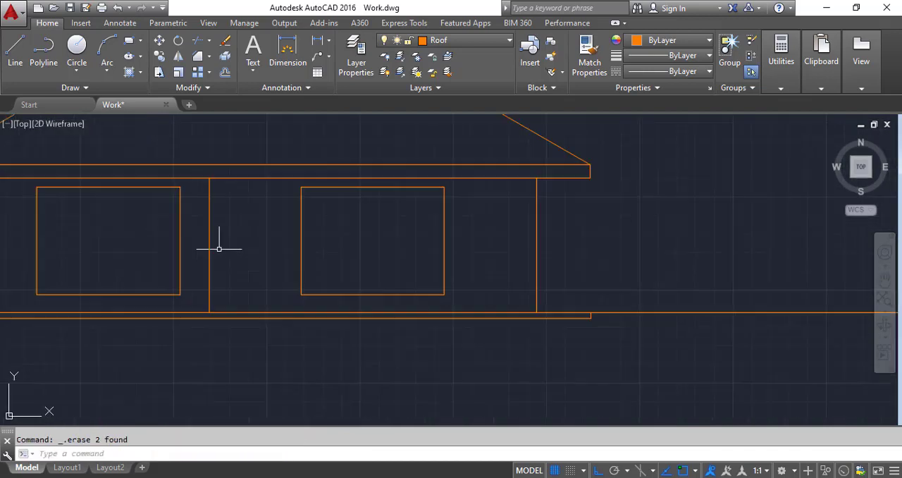
{"action": "scroll", "coordinate": [219, 249], "scroll_direction": "down", "scroll_amount": 5}
{"action": "scroll", "coordinate": [137, 269], "scroll_direction": "up", "scroll_amount": 5}
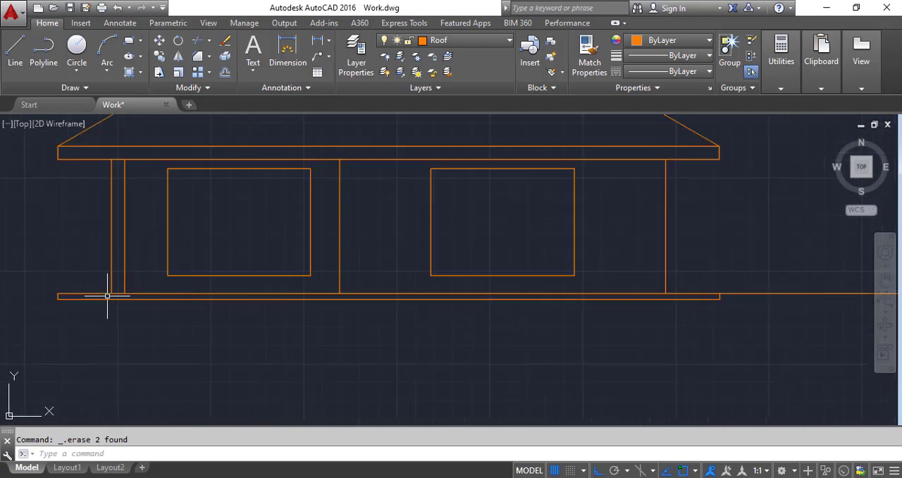
{"action": "scroll", "coordinate": [107, 296], "scroll_direction": "up", "scroll_amount": 4}
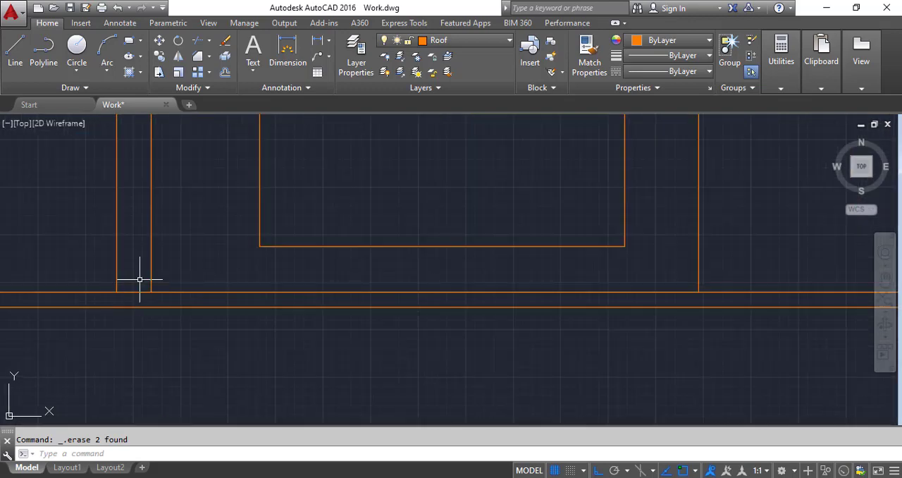
Step: Draw the lower block of the veranda column's base, 6" high and projecting 4" from the column's right edge
{"action": "scroll", "coordinate": [310, 312], "scroll_direction": "down", "scroll_amount": 4}
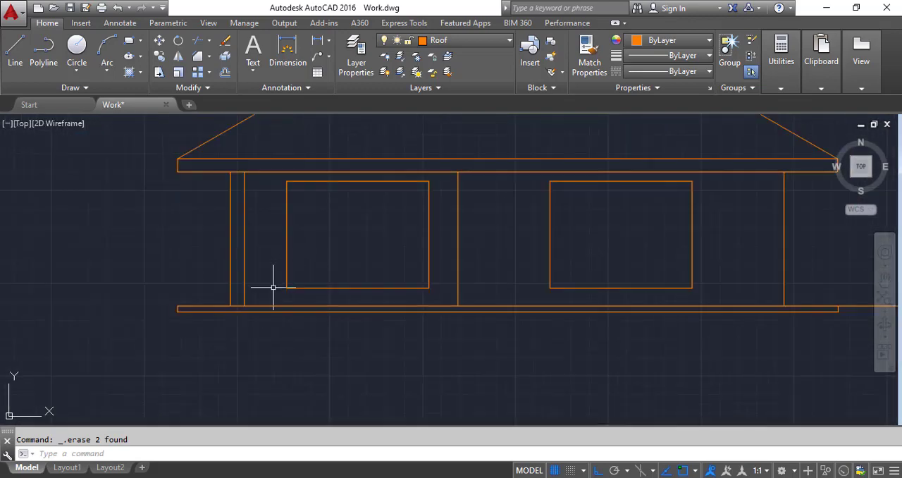
{"action": "scroll", "coordinate": [226, 297], "scroll_direction": "up", "scroll_amount": 5}
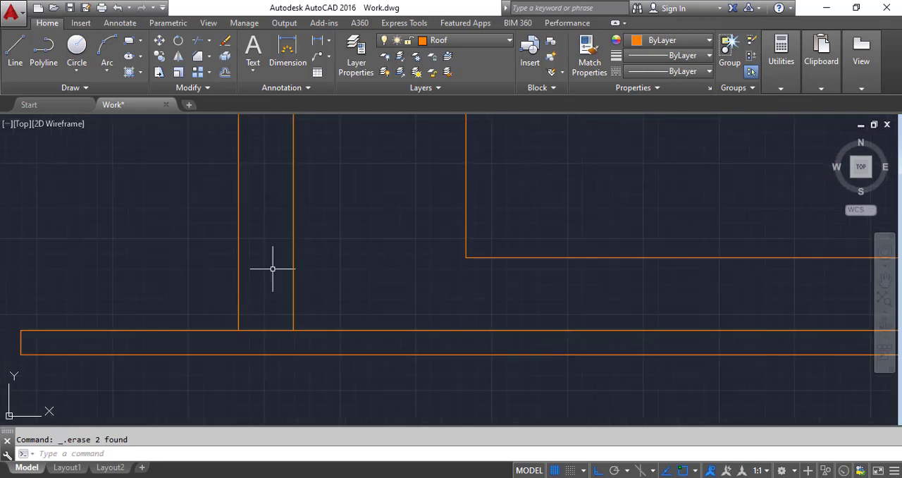
{"action": "left_click", "coordinate": [15, 48]}
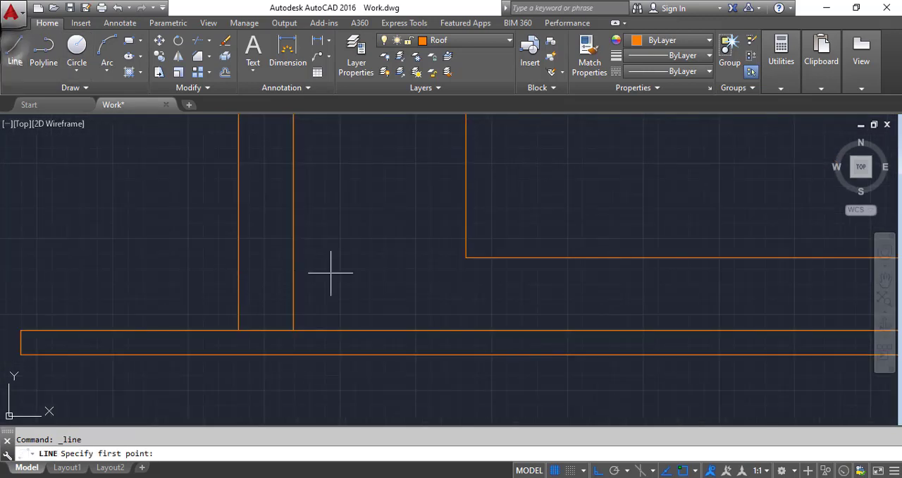
{"action": "left_click", "coordinate": [293, 330]}
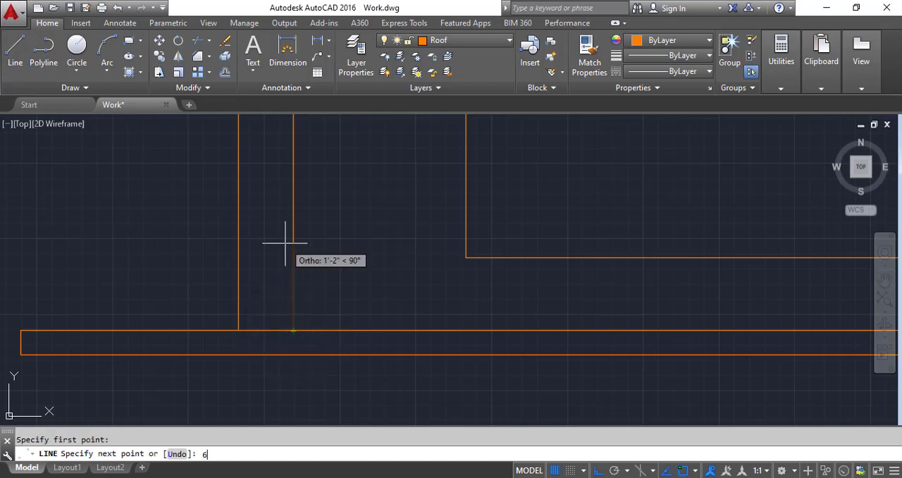
{"action": "type", "text": "6"}
{"action": "key", "text": "Return"}
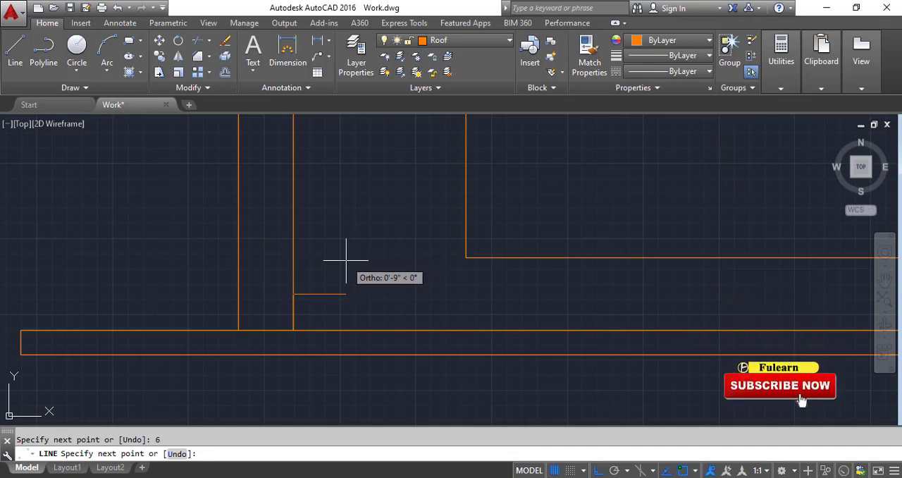
{"action": "type", "text": "4"}
{"action": "key", "text": "Return"}
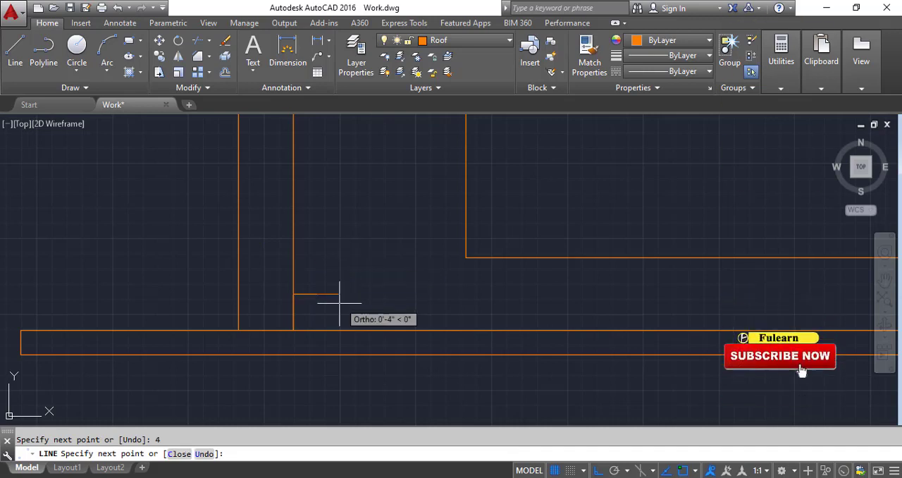
{"action": "left_click", "coordinate": [317, 330]}
{"action": "key", "text": "Return"}
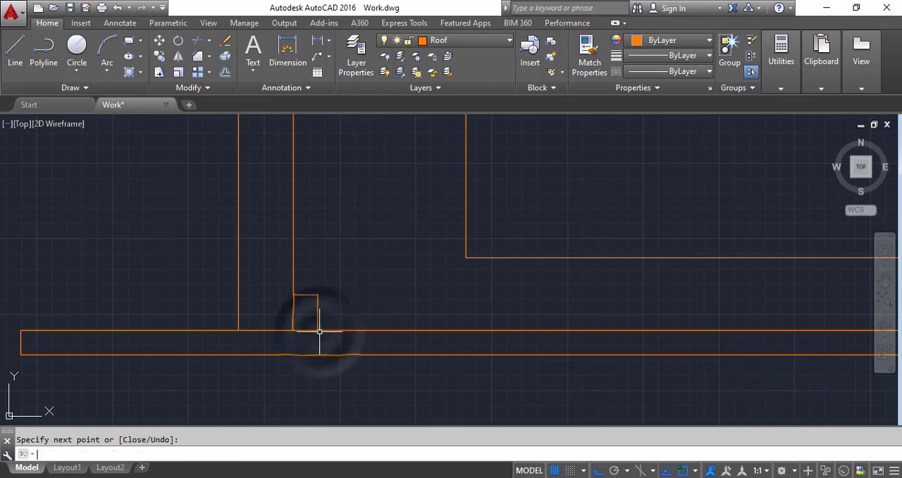
Step: Draw a 3" high upper step on the base block, from the midpoint of its top edge back to the column
{"action": "scroll", "coordinate": [318, 334], "scroll_direction": "down", "scroll_amount": 3}
{"action": "scroll", "coordinate": [312, 312], "scroll_direction": "up", "scroll_amount": 3}
{"action": "scroll", "coordinate": [307, 312], "scroll_direction": "up", "scroll_amount": 2}
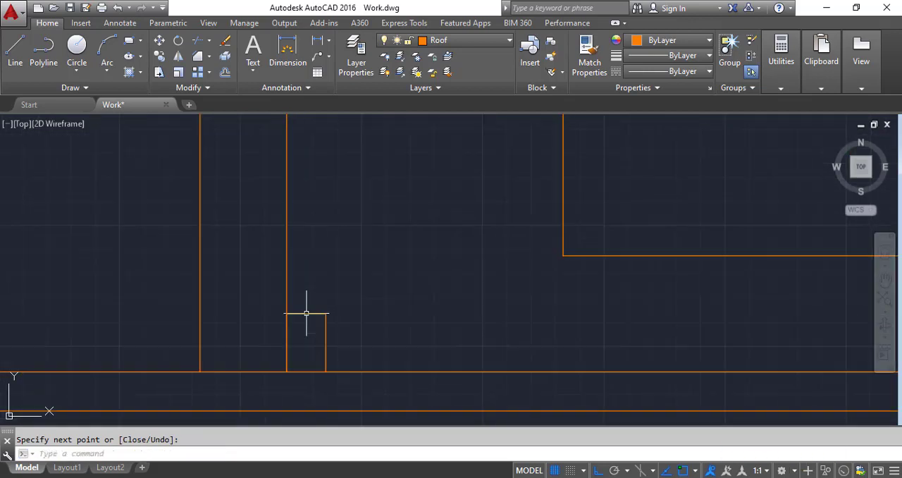
{"action": "key", "text": "Return"}
{"action": "left_click", "coordinate": [306, 315]}
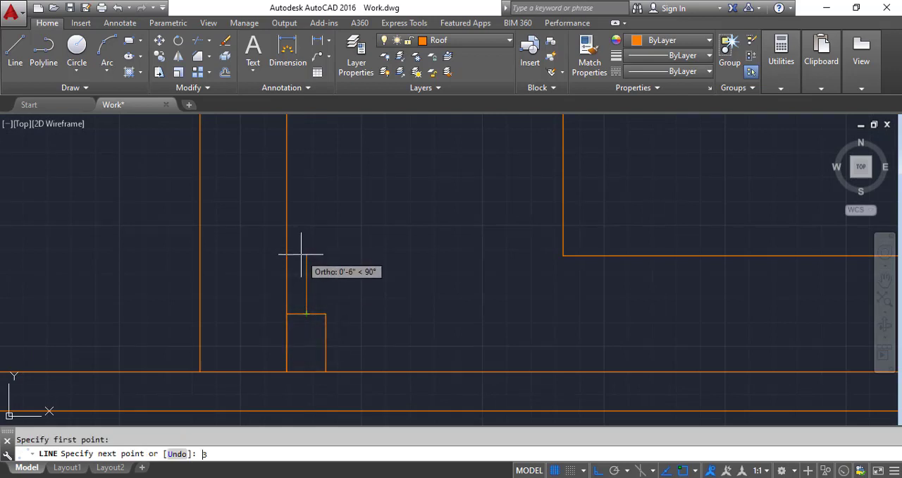
{"action": "type", "text": "3"}
{"action": "key", "text": "Return"}
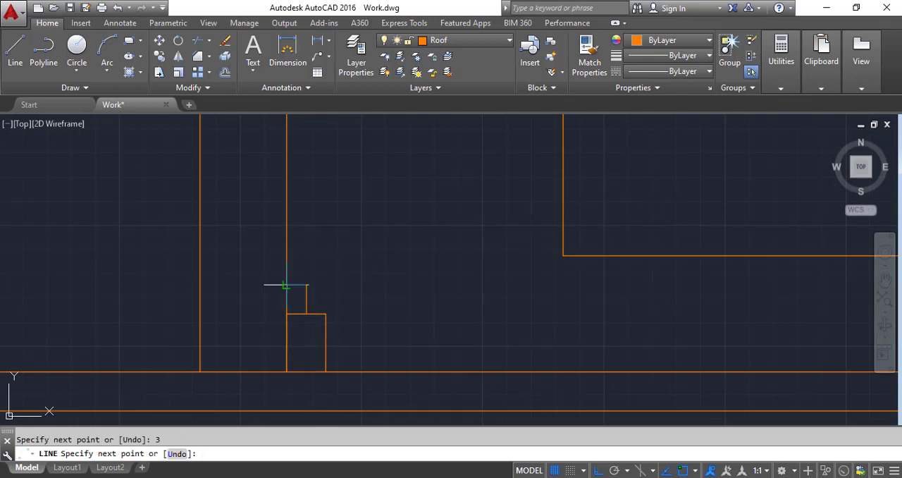
{"action": "left_click", "coordinate": [286, 286]}
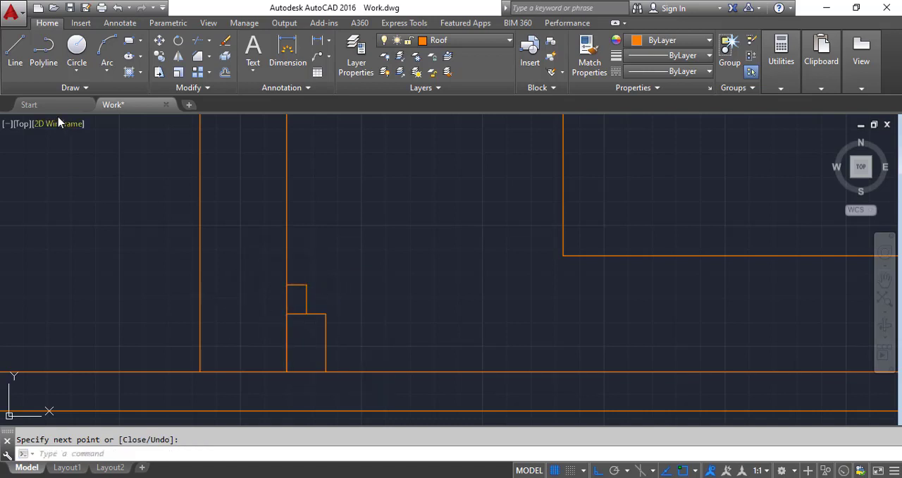
Step: Draw a horizontal line across the column at the top of the base's upper step
{"action": "left_click", "coordinate": [15, 46]}
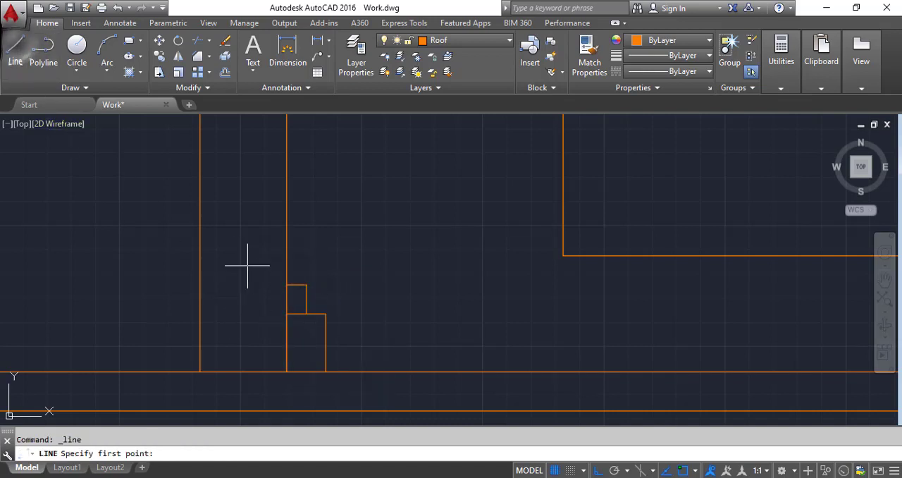
{"action": "left_click", "coordinate": [286, 284]}
{"action": "left_click", "coordinate": [199, 285]}
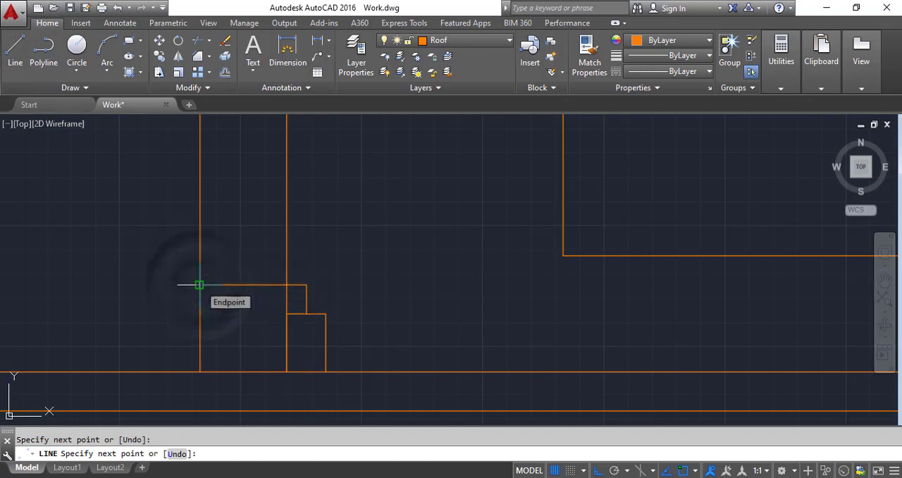
{"action": "key", "text": "Return"}
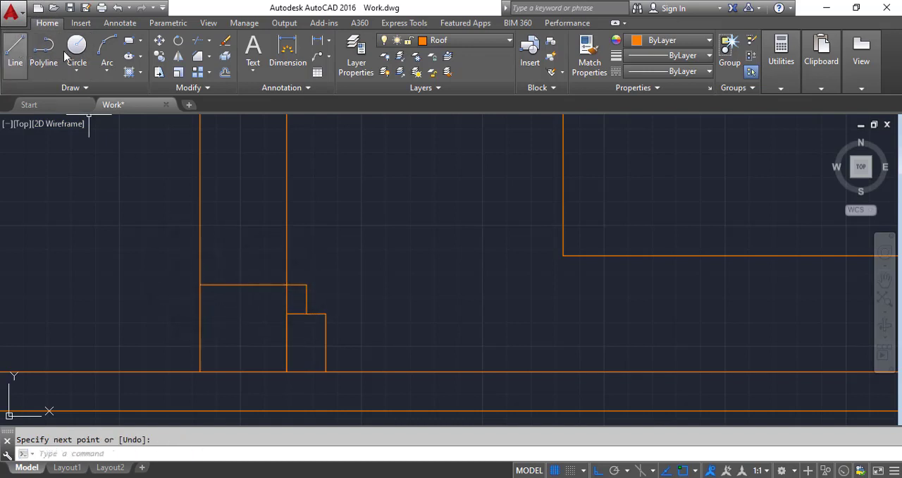
Step: Mirror the stepped base profile about the column's vertical centre line, keeping the source objects
{"action": "left_click", "coordinate": [178, 55]}
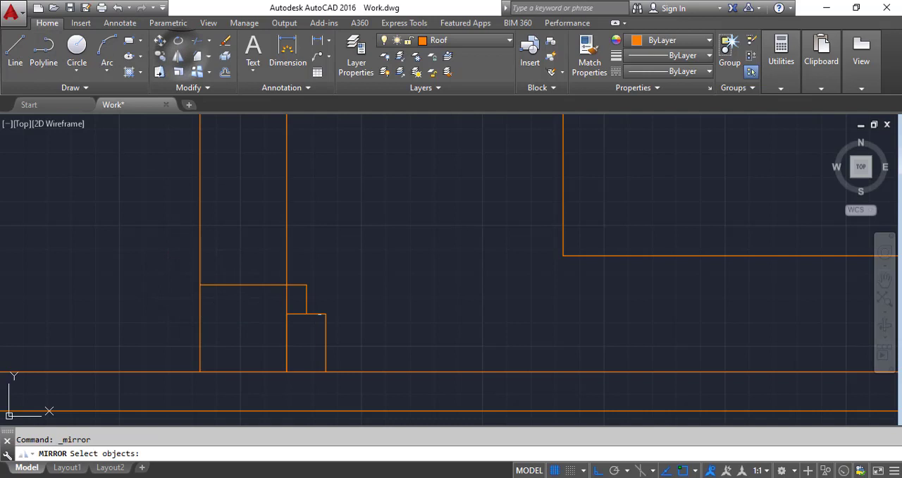
{"action": "left_click", "coordinate": [267, 264]}
{"action": "left_click", "coordinate": [376, 411]}
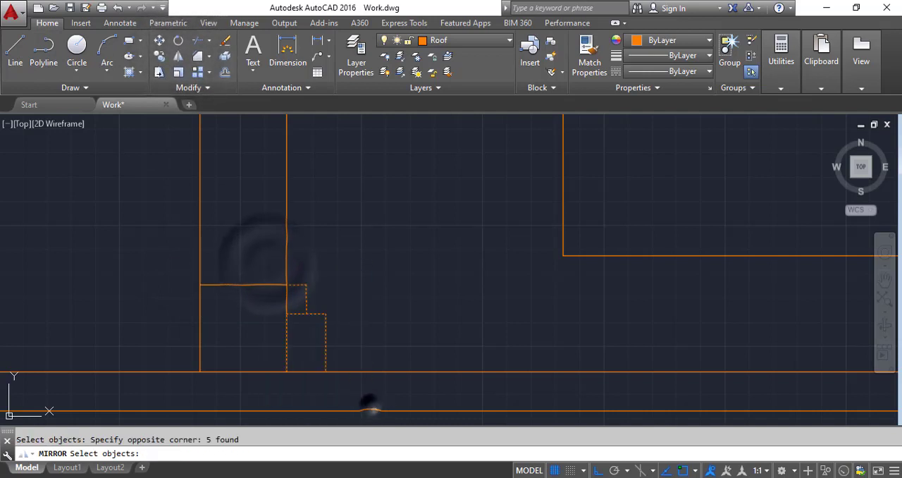
{"action": "key", "text": "Return"}
{"action": "left_click", "coordinate": [245, 285]}
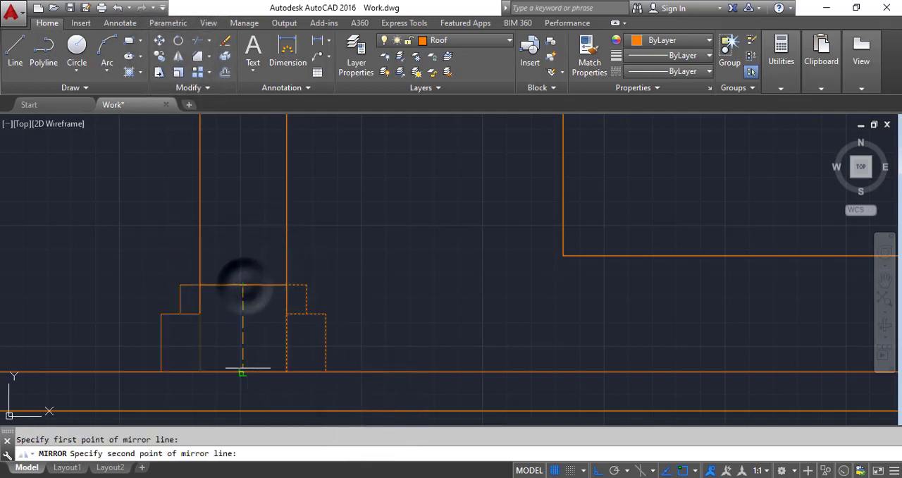
{"action": "left_click", "coordinate": [244, 371]}
{"action": "key", "text": "Return"}
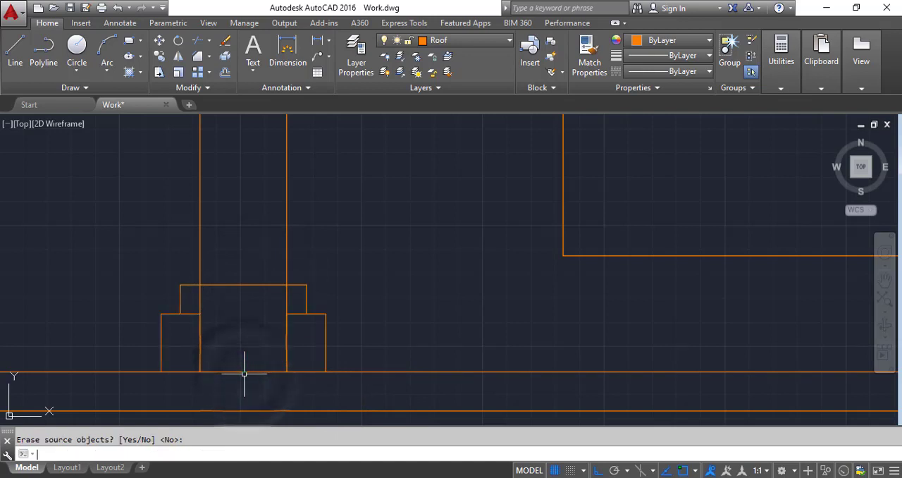
Step: Draw a horizontal line across the column joining the tops of the two lower base blocks
{"action": "left_click", "coordinate": [16, 49]}
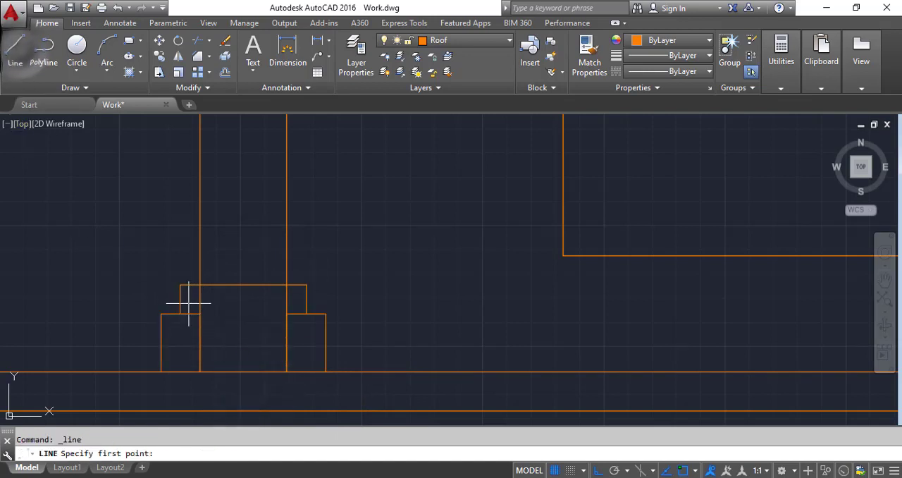
{"action": "left_click", "coordinate": [199, 313]}
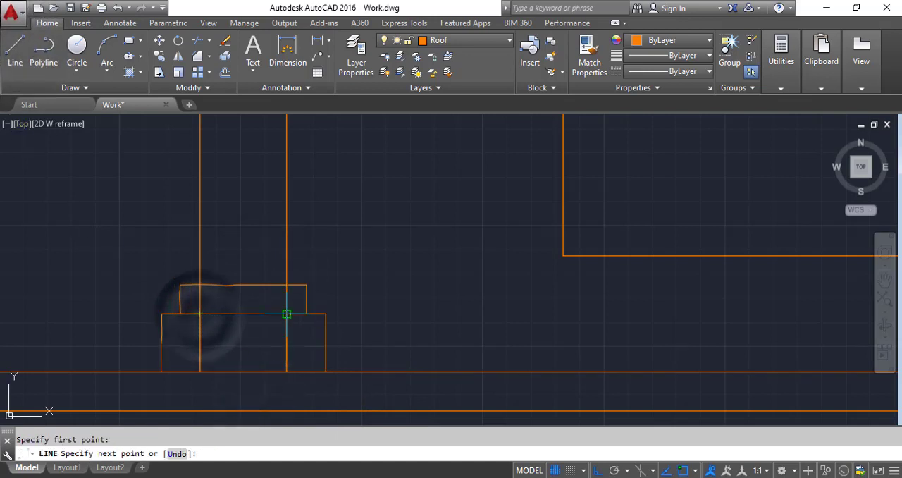
{"action": "left_click", "coordinate": [286, 314]}
{"action": "key", "text": "Return"}
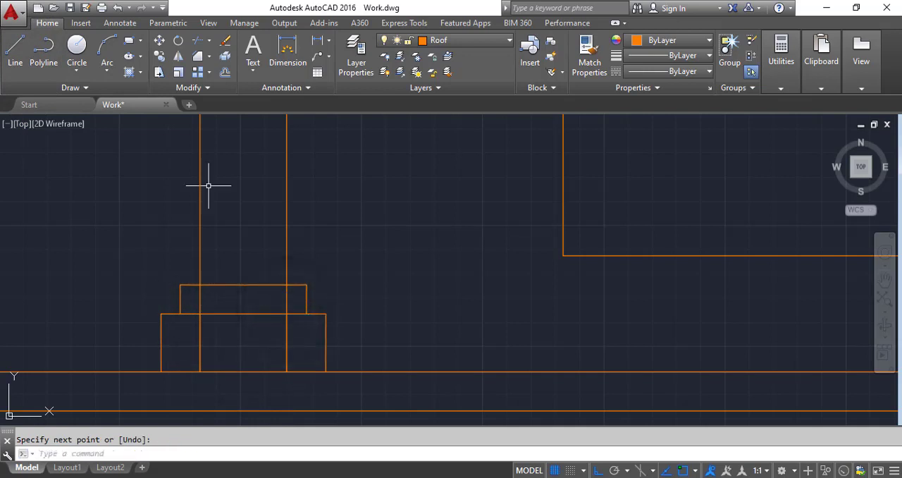
Step: Trim the column's edge lines where they run through the stepped base
{"action": "left_click", "coordinate": [196, 42]}
{"action": "key", "text": "Return"}
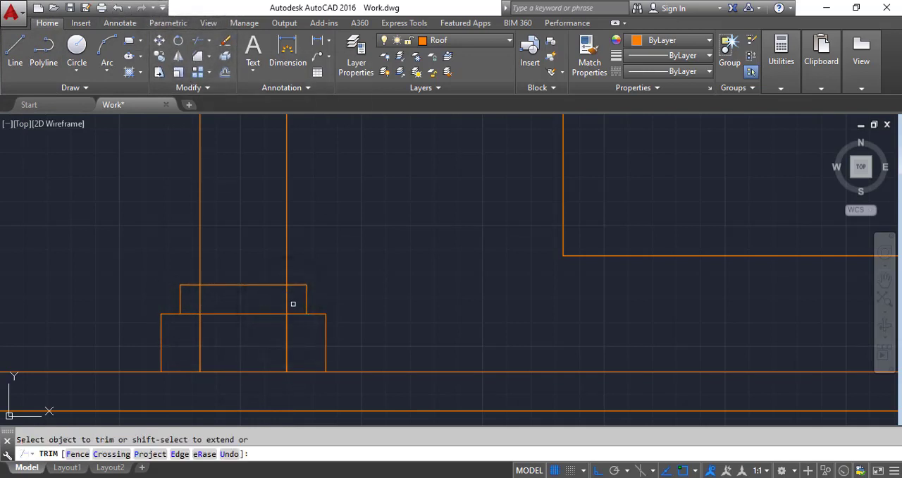
{"action": "left_click", "coordinate": [287, 299]}
{"action": "left_click", "coordinate": [224, 307]}
{"action": "left_click", "coordinate": [198, 299]}
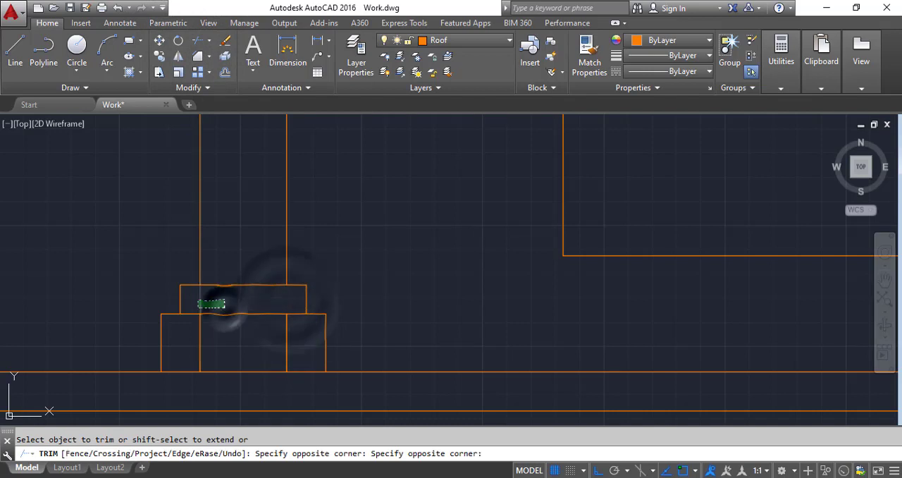
{"action": "left_click", "coordinate": [307, 343]}
{"action": "left_click", "coordinate": [233, 343]}
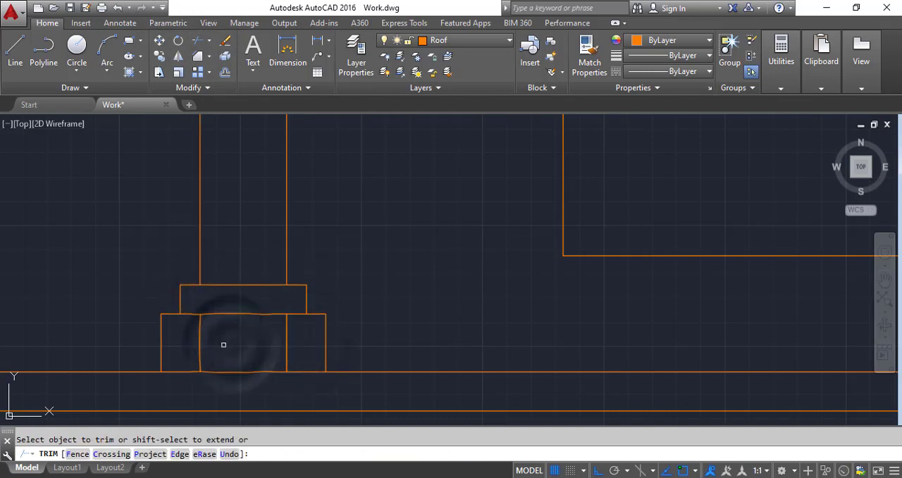
Step: Erase the leftover vertical line pieces inside the base's lower block
{"action": "key", "text": "Escape"}
{"action": "left_click", "coordinate": [307, 355]}
{"action": "left_click", "coordinate": [191, 346]}
{"action": "key", "text": "Delete"}
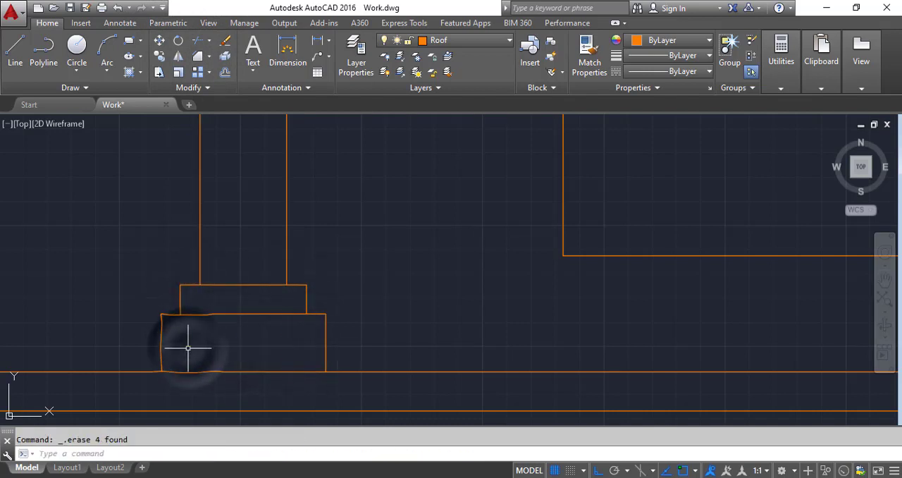
Step: Copy the elevation's right window horizontally twice into the empty space left of the house, the first copy about 50'-5" away
{"action": "scroll", "coordinate": [266, 401], "scroll_direction": "down", "scroll_amount": 5}
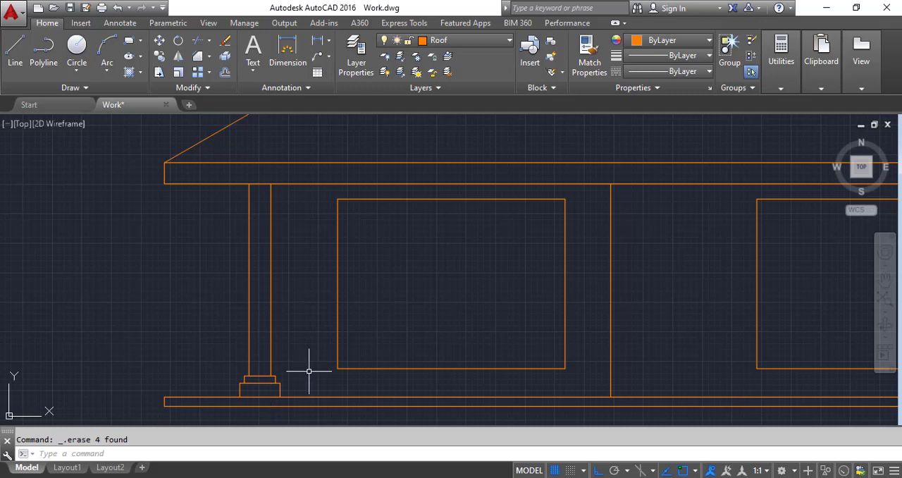
{"action": "scroll", "coordinate": [304, 367], "scroll_direction": "down", "scroll_amount": 4}
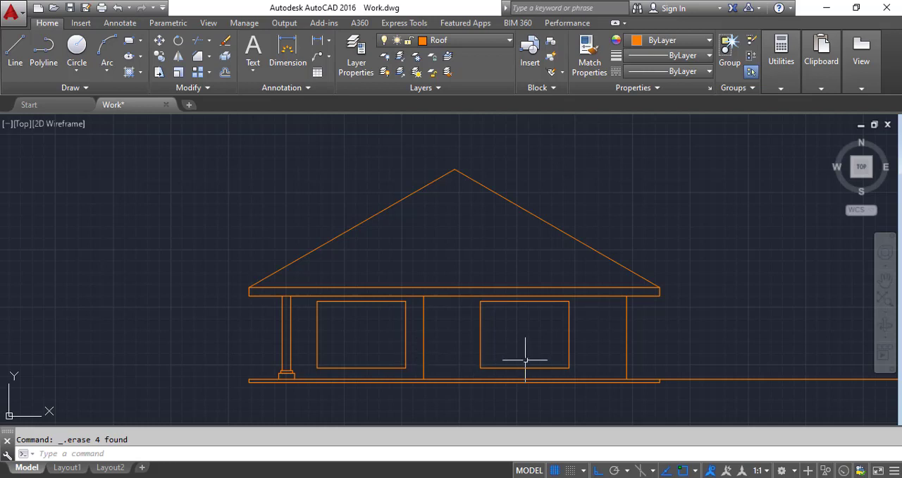
{"action": "scroll", "coordinate": [568, 366], "scroll_direction": "up", "scroll_amount": 4}
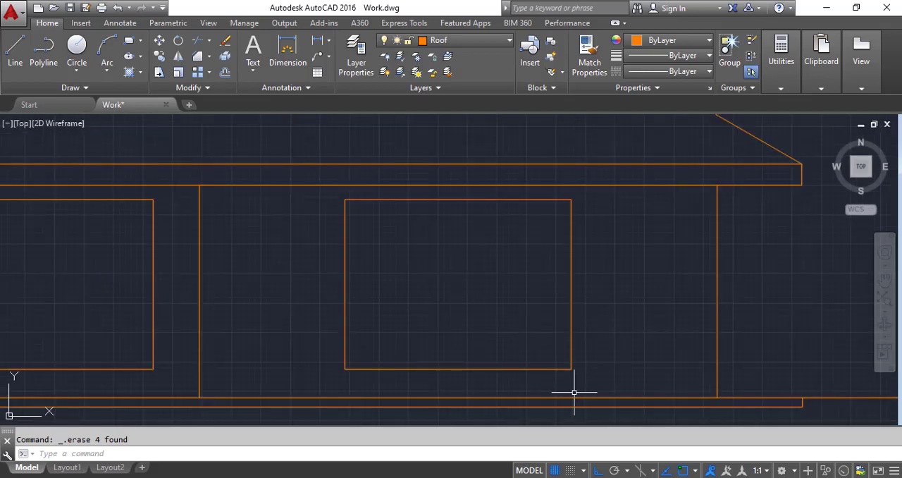
{"action": "left_click", "coordinate": [575, 391]}
{"action": "left_click", "coordinate": [322, 187]}
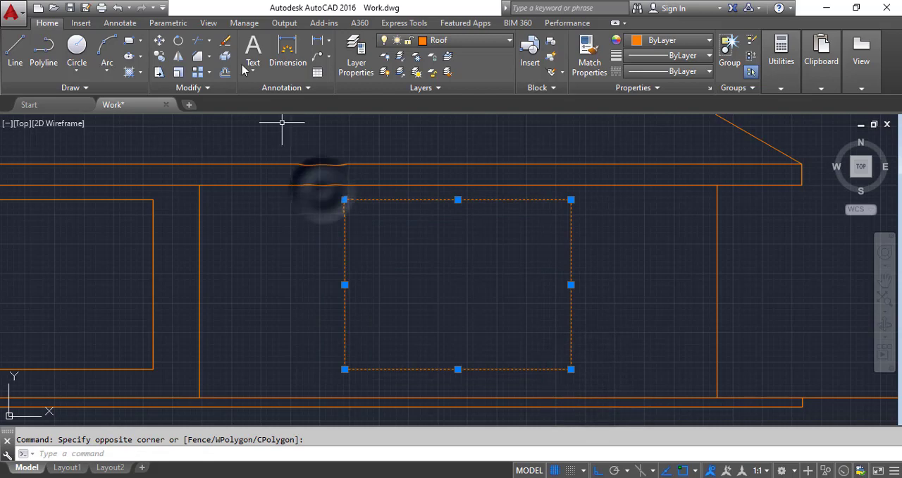
{"action": "left_click", "coordinate": [159, 56]}
{"action": "left_click", "coordinate": [344, 368]}
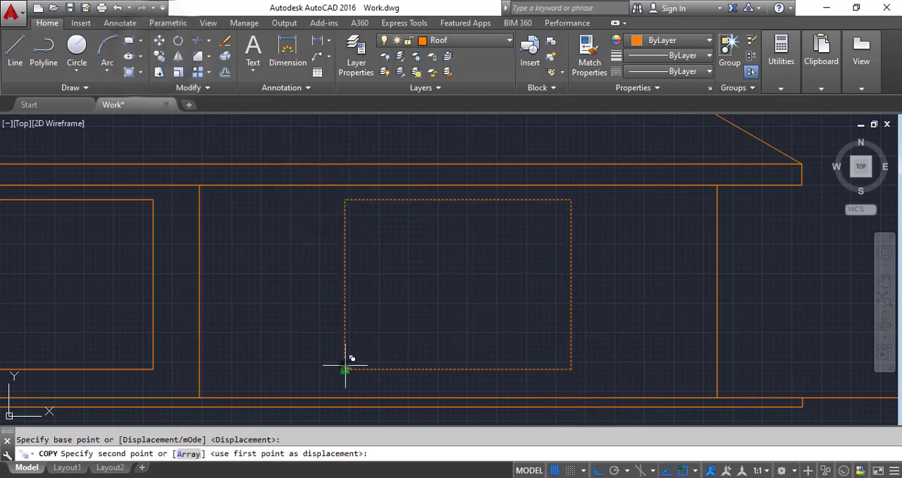
{"action": "scroll", "coordinate": [345, 366], "scroll_direction": "down", "scroll_amount": 4}
{"action": "scroll", "coordinate": [362, 368], "scroll_direction": "up", "scroll_amount": 4}
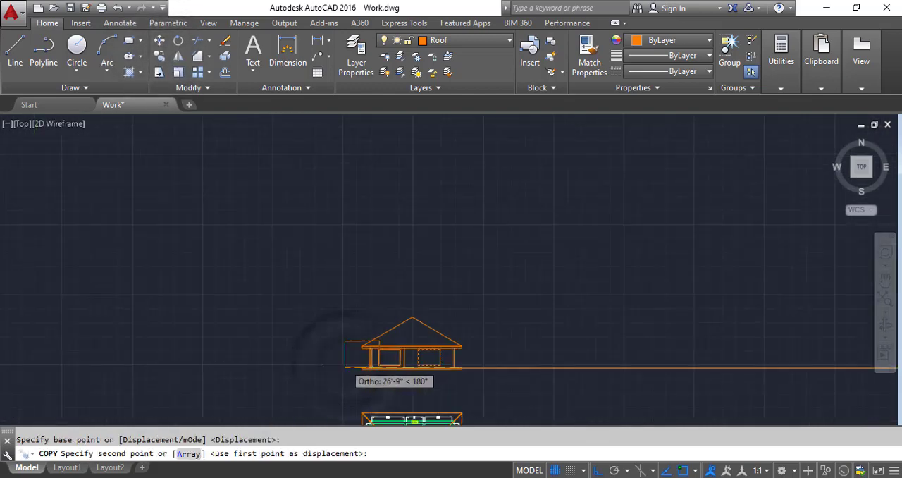
{"action": "left_click", "coordinate": [155, 348]}
{"action": "scroll", "coordinate": [296, 337], "scroll_direction": "down", "scroll_amount": 5}
{"action": "scroll", "coordinate": [183, 345], "scroll_direction": "up", "scroll_amount": 4}
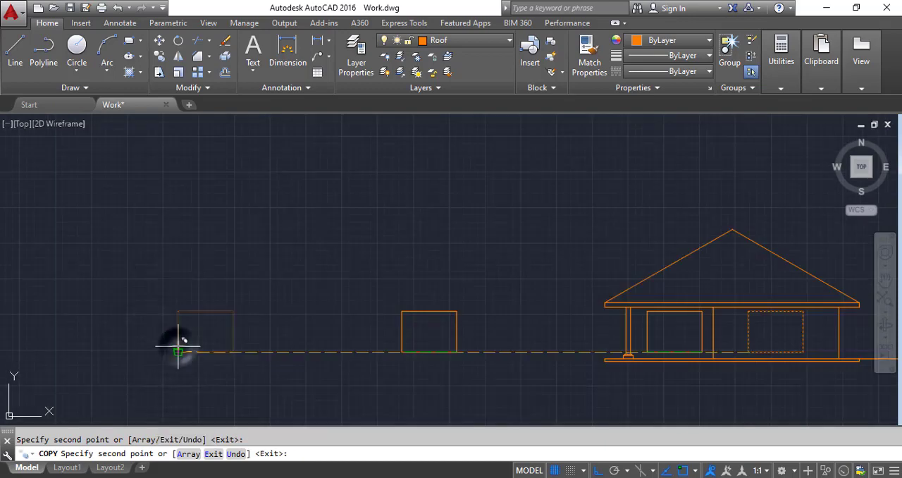
{"action": "key", "text": "Escape"}
Step: Compare the copied window outlines with the living room's front window in the floor plan
{"action": "scroll", "coordinate": [178, 346], "scroll_direction": "up", "scroll_amount": 5}
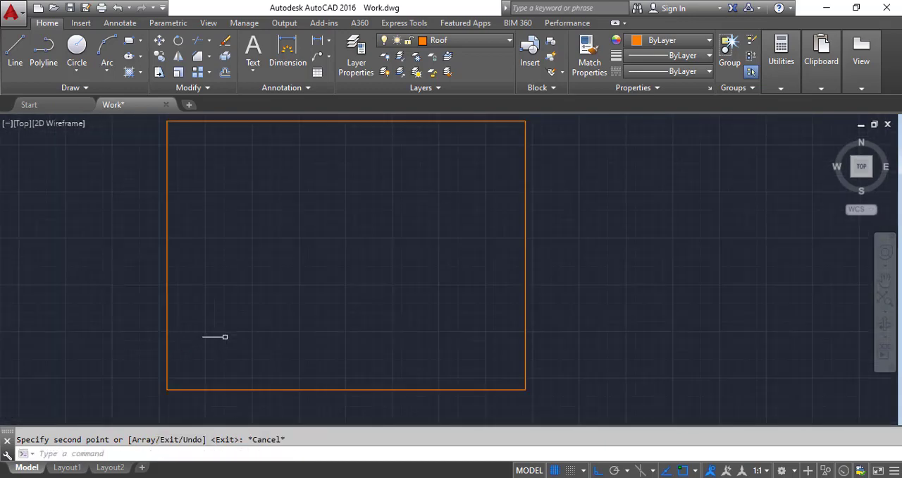
{"action": "scroll", "coordinate": [225, 337], "scroll_direction": "down", "scroll_amount": 2}
{"action": "scroll", "coordinate": [243, 303], "scroll_direction": "down", "scroll_amount": 6}
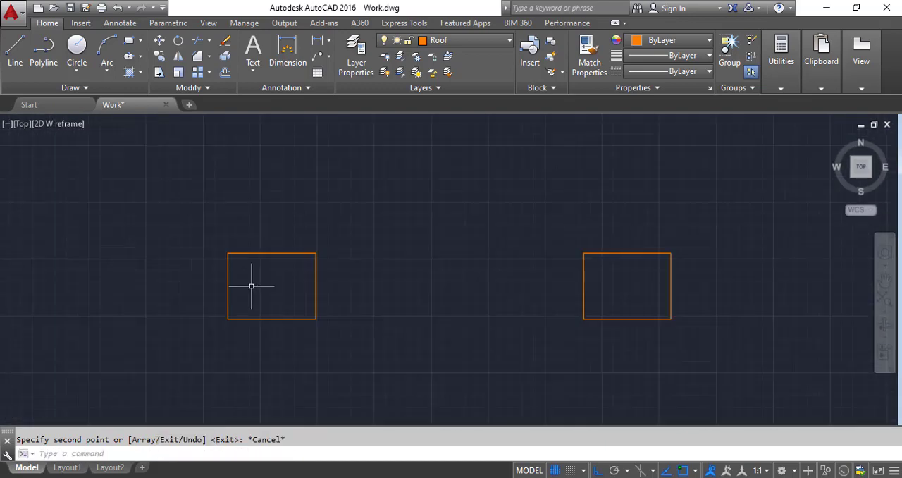
{"action": "scroll", "coordinate": [394, 288], "scroll_direction": "down", "scroll_amount": 2}
{"action": "scroll", "coordinate": [427, 362], "scroll_direction": "up", "scroll_amount": 8}
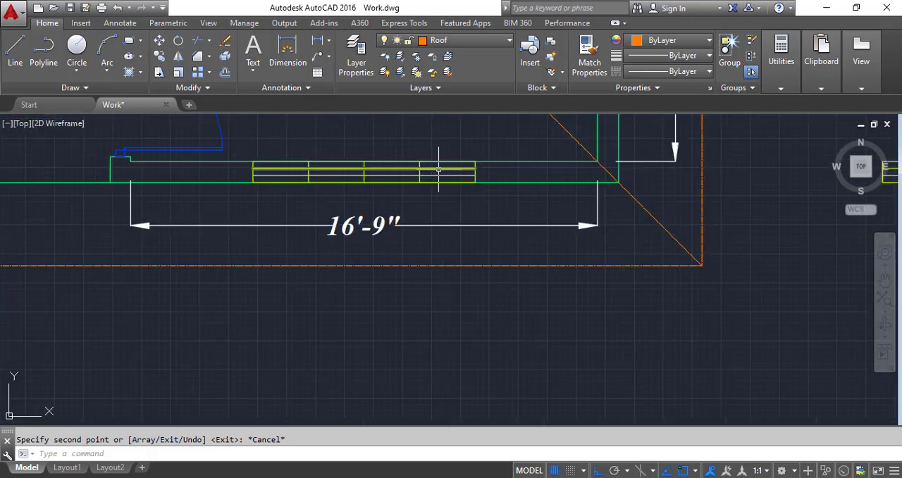
{"action": "scroll", "coordinate": [432, 282], "scroll_direction": "down", "scroll_amount": 6}
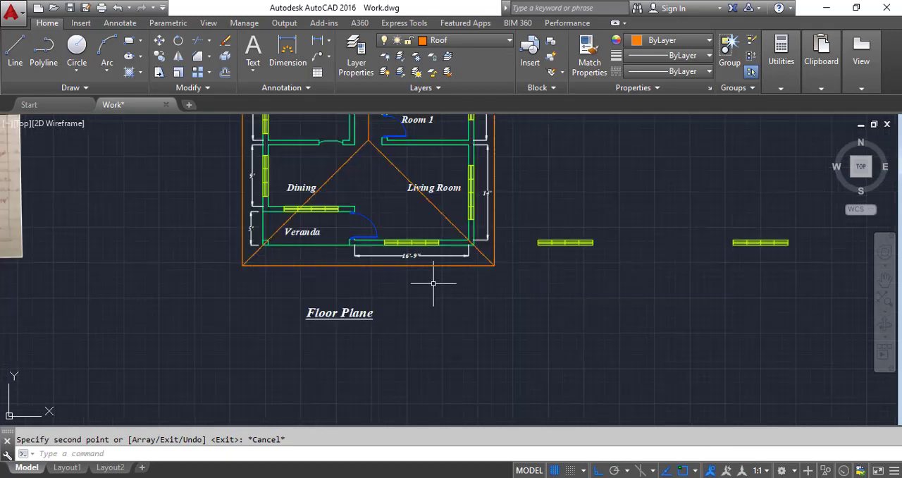
{"action": "scroll", "coordinate": [353, 195], "scroll_direction": "up", "scroll_amount": 5}
{"action": "scroll", "coordinate": [124, 216], "scroll_direction": "down", "scroll_amount": 4}
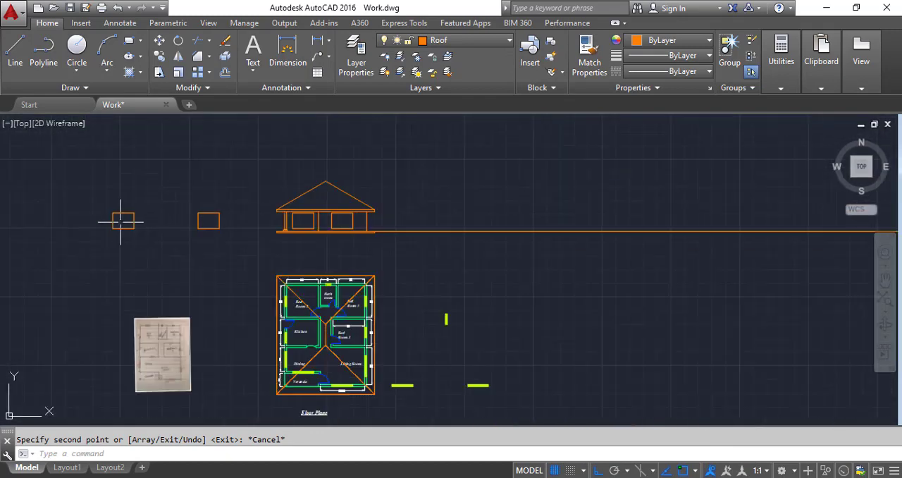
{"action": "scroll", "coordinate": [115, 216], "scroll_direction": "up", "scroll_amount": 8}
{"action": "scroll", "coordinate": [145, 246], "scroll_direction": "down", "scroll_amount": 3}
{"action": "scroll", "coordinate": [123, 223], "scroll_direction": "up", "scroll_amount": 2}
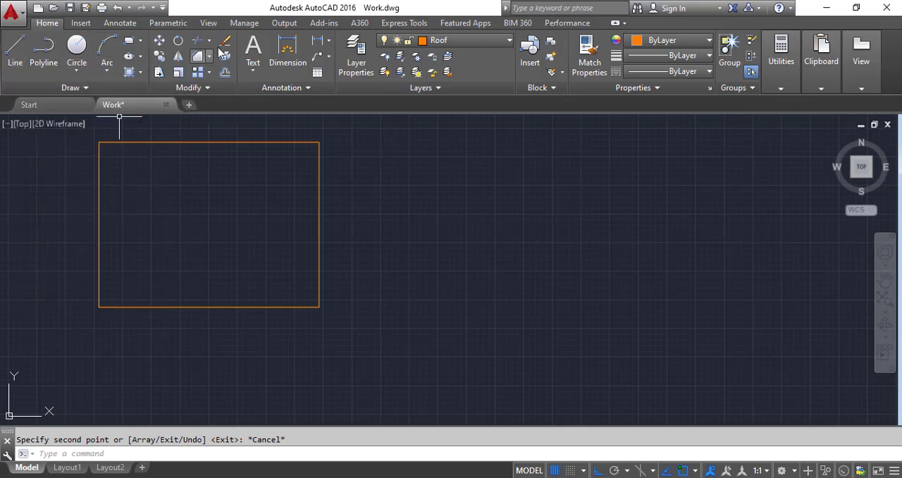
Step: Measure the leftmost window copy's width with a linear dimension below its bottom edge, and erase that dimension
{"action": "left_click", "coordinate": [288, 49]}
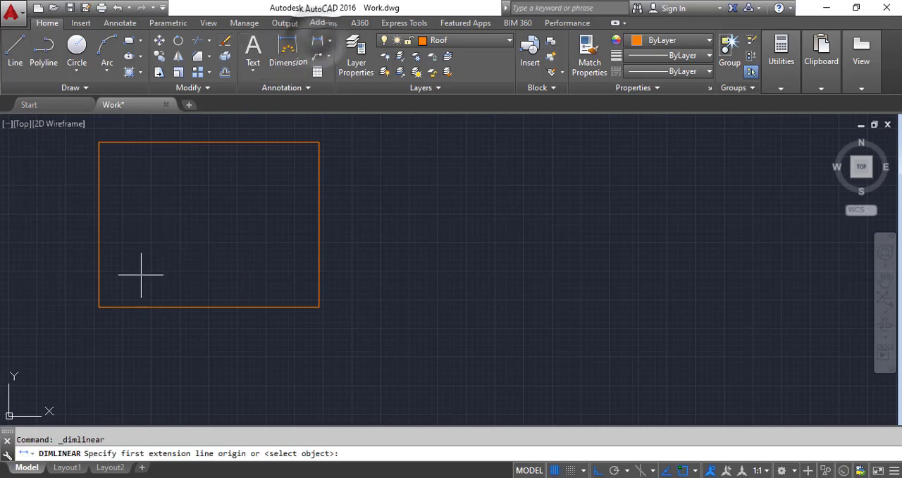
{"action": "left_click", "coordinate": [99, 307]}
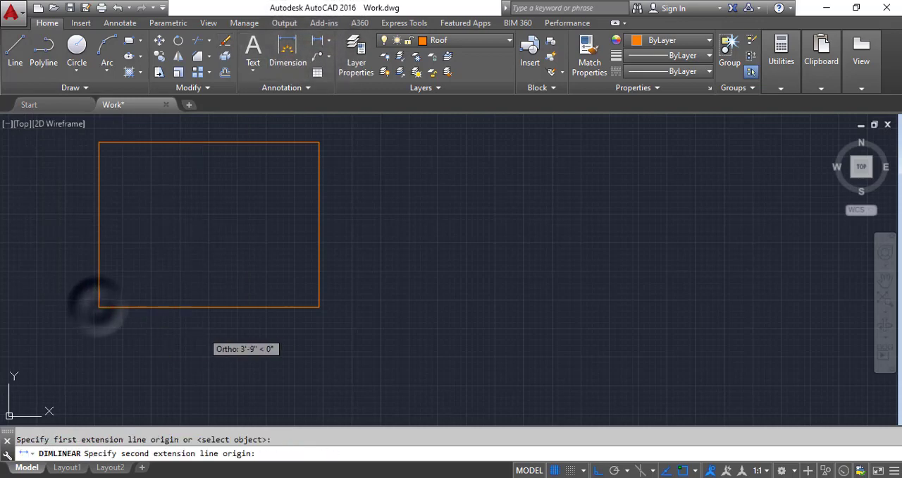
{"action": "left_click", "coordinate": [318, 307]}
{"action": "left_click", "coordinate": [305, 333]}
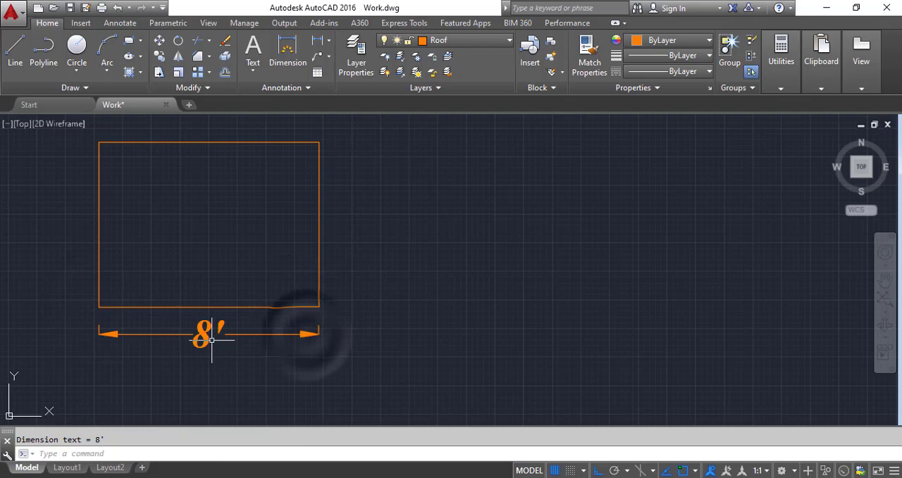
{"action": "scroll", "coordinate": [209, 335], "scroll_direction": "down", "scroll_amount": 2}
{"action": "scroll", "coordinate": [158, 328], "scroll_direction": "up", "scroll_amount": 4}
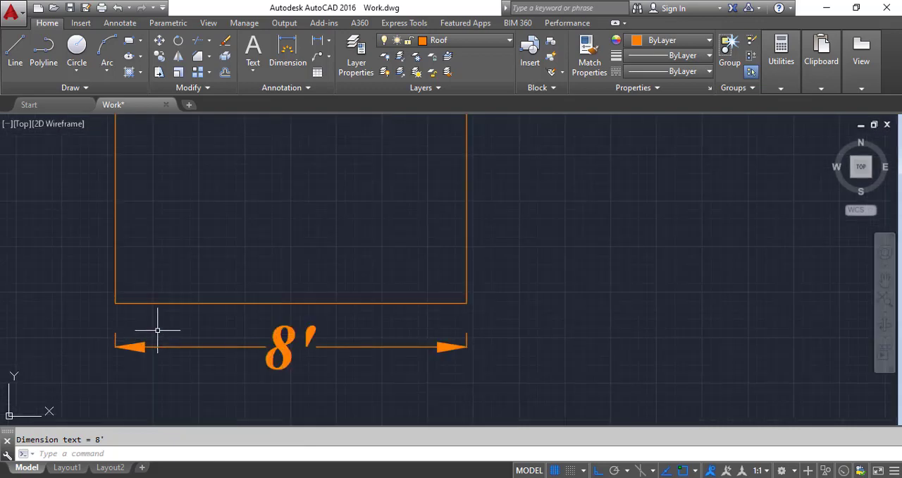
{"action": "left_click", "coordinate": [291, 305]}
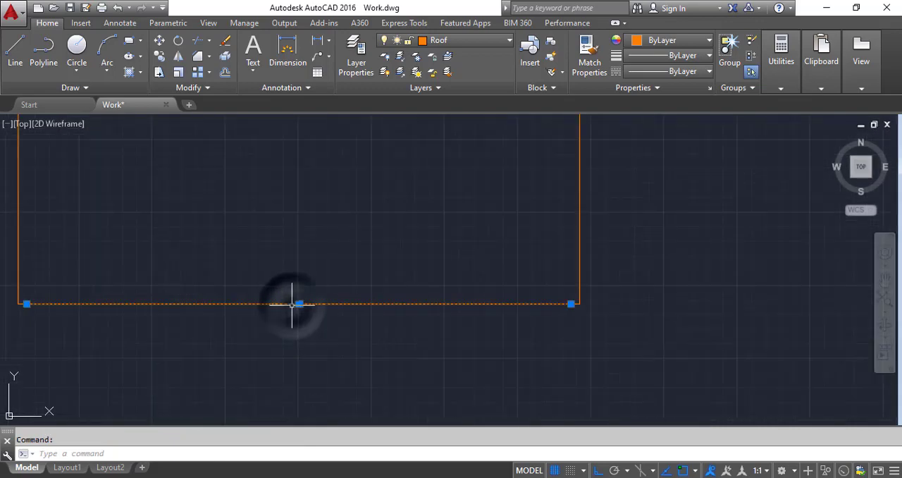
{"action": "key", "text": "Delete"}
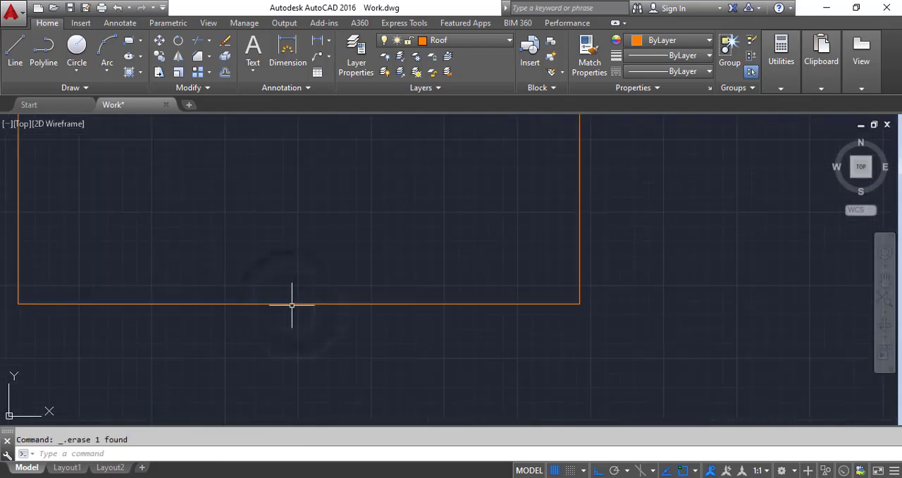
Step: Draw a 7'9" horizontal line just below the leftmost window copy
{"action": "scroll", "coordinate": [245, 262], "scroll_direction": "down", "scroll_amount": 1}
{"action": "left_click", "coordinate": [15, 49]}
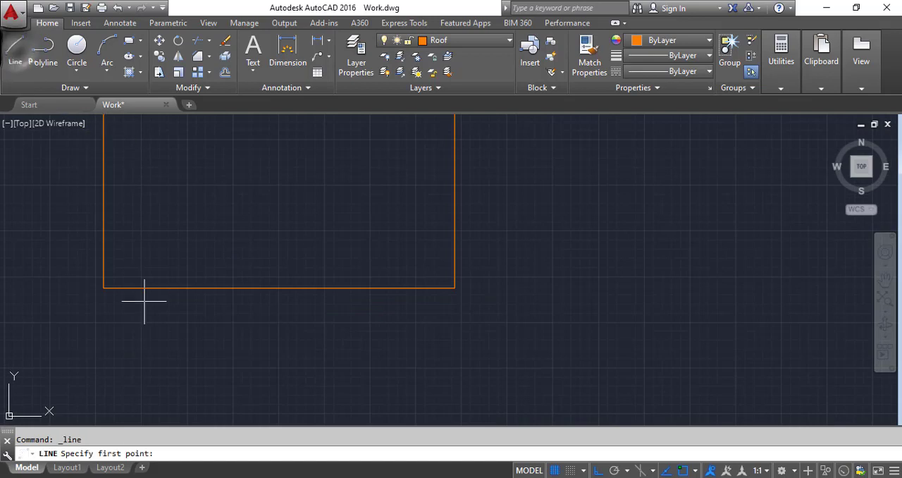
{"action": "left_click", "coordinate": [129, 336]}
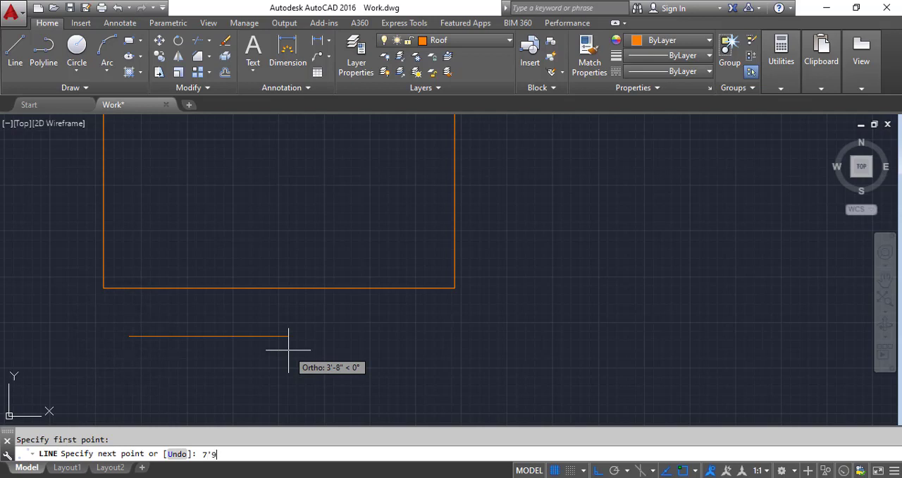
{"action": "type", "text": "7'9"}
{"action": "key", "text": "Return"}
{"action": "key", "text": "Return"}
Step: Move the new line by its midpoint onto the midpoint of the window outline's bottom edge
{"action": "left_click", "coordinate": [338, 357]}
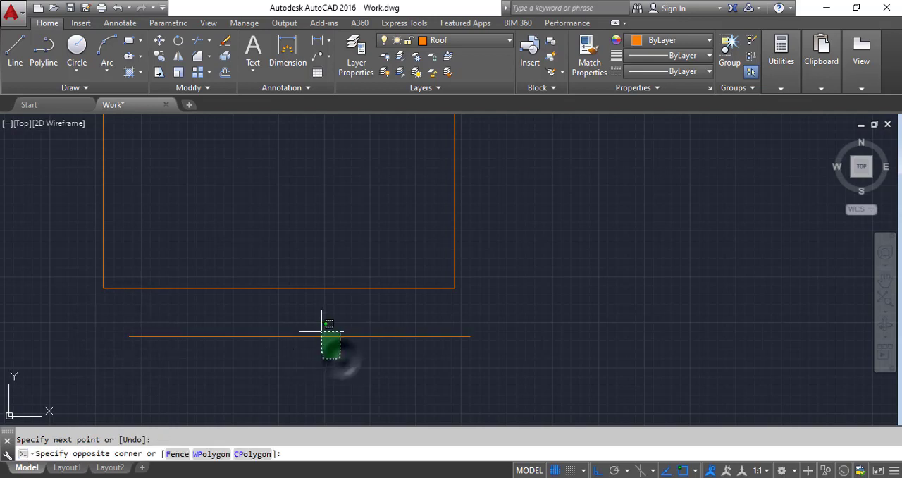
{"action": "left_click", "coordinate": [316, 324]}
{"action": "left_click", "coordinate": [160, 41]}
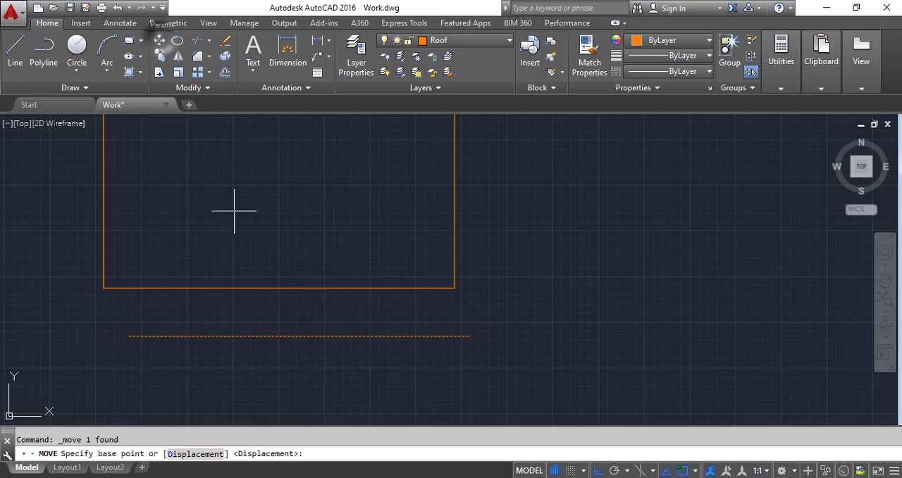
{"action": "left_click", "coordinate": [299, 336]}
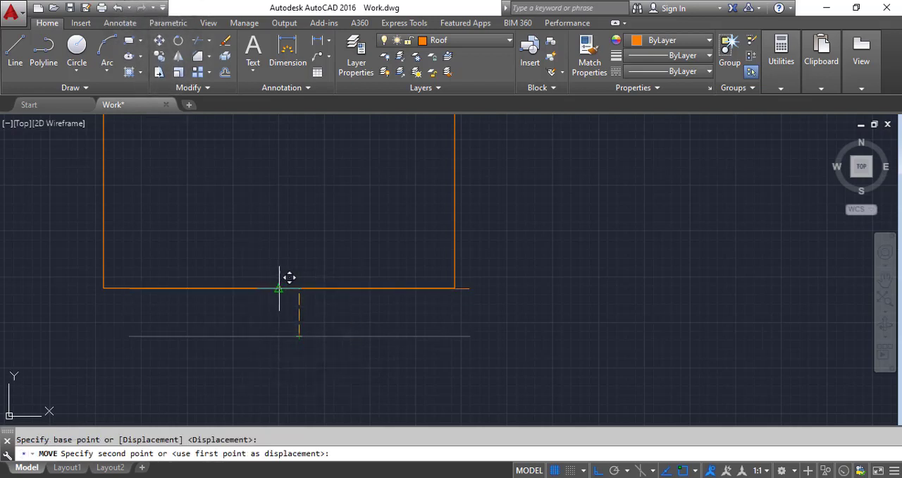
{"action": "left_click", "coordinate": [279, 288]}
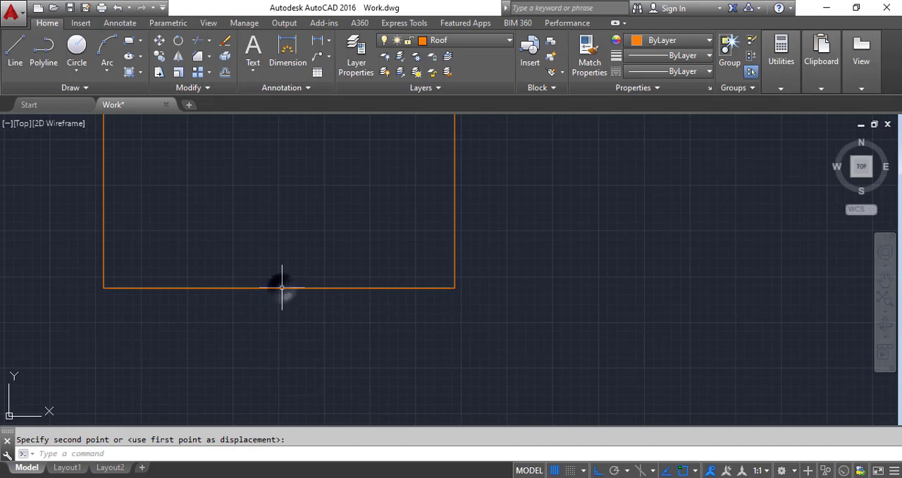
Step: Start the Divide command on the shorter line centred on the window outline's bottom edge
{"action": "left_click", "coordinate": [183, 287]}
{"action": "scroll", "coordinate": [104, 292], "scroll_direction": "up", "scroll_amount": 6}
{"action": "scroll", "coordinate": [104, 293], "scroll_direction": "down", "scroll_amount": 6}
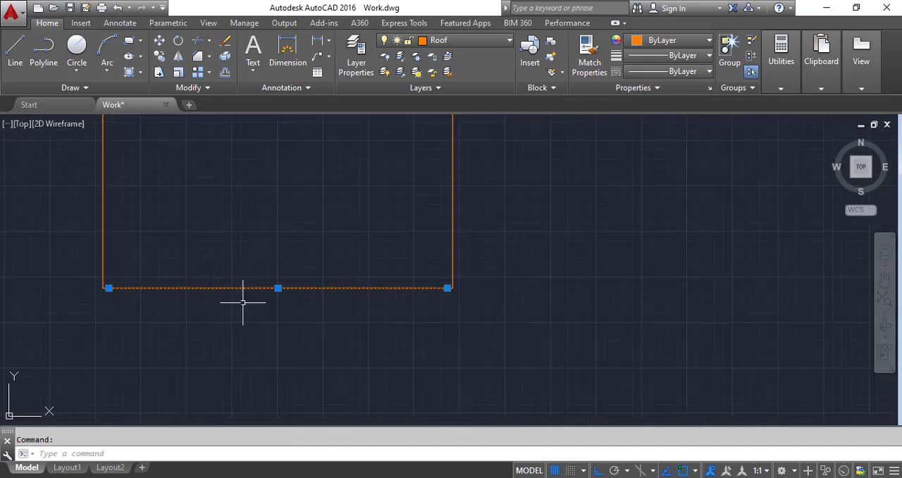
{"action": "scroll", "coordinate": [451, 288], "scroll_direction": "up", "scroll_amount": 4}
{"action": "scroll", "coordinate": [455, 287], "scroll_direction": "up", "scroll_amount": 3}
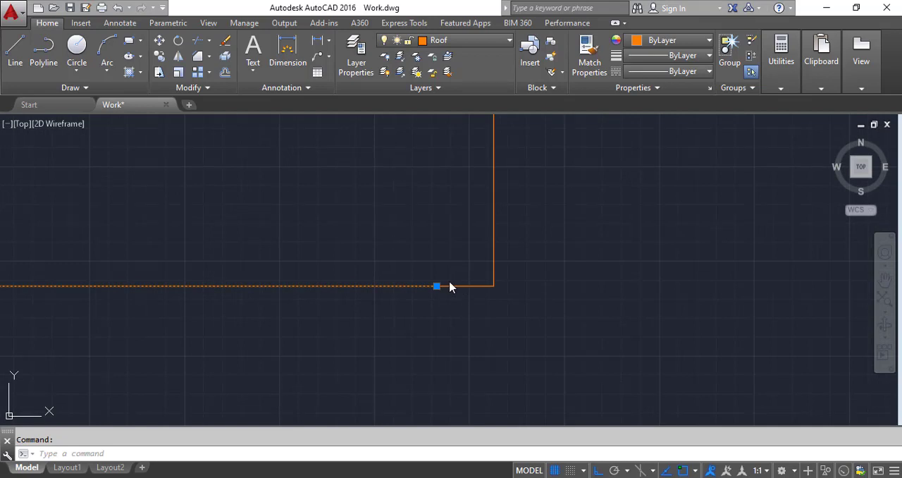
{"action": "scroll", "coordinate": [451, 287], "scroll_direction": "down", "scroll_amount": 3}
{"action": "scroll", "coordinate": [326, 276], "scroll_direction": "up", "scroll_amount": 4}
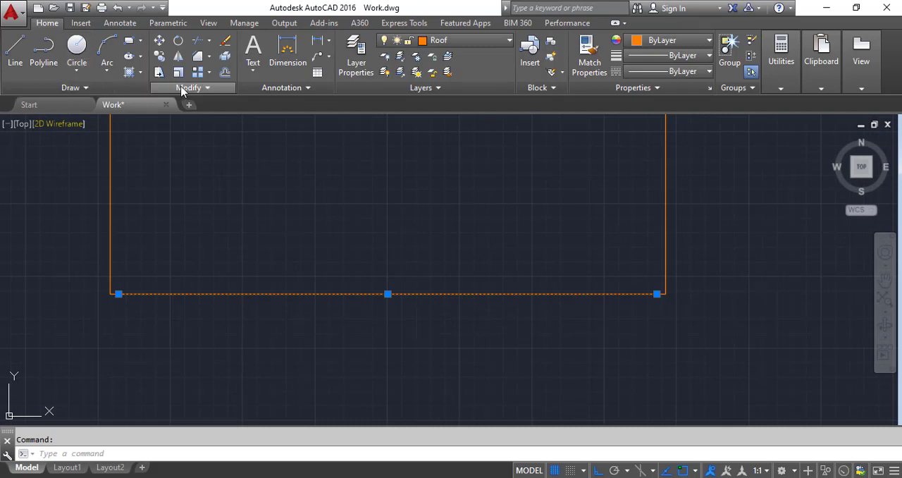
{"action": "left_click", "coordinate": [95, 92]}
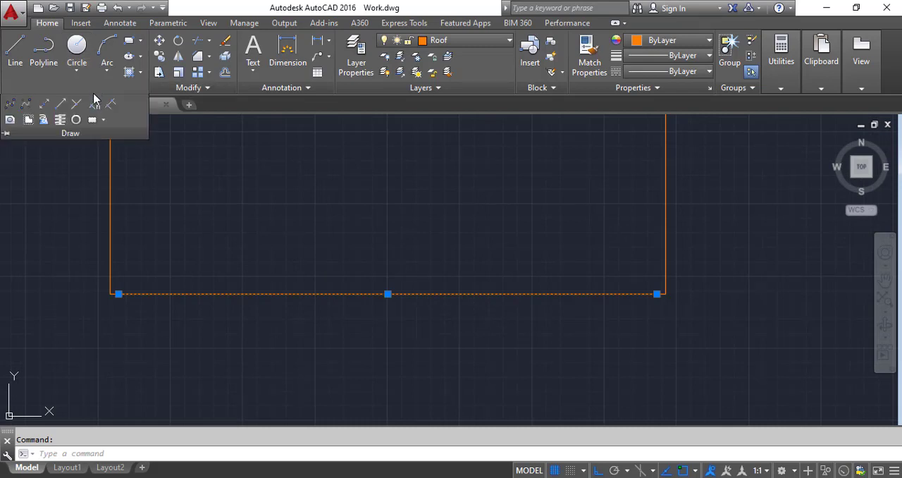
{"action": "left_click", "coordinate": [95, 104]}
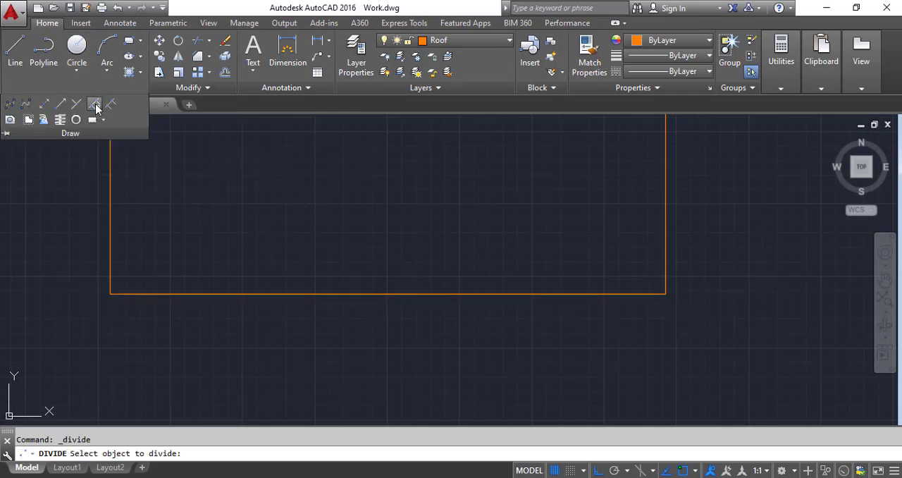
{"action": "left_click", "coordinate": [277, 294]}
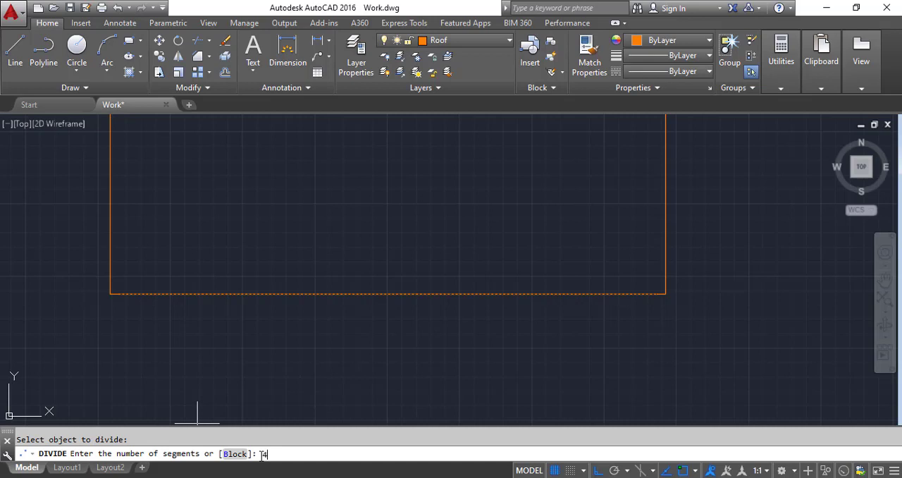
Step: Divide the line into 4 segments and select the resulting points along it to check them
{"action": "key", "text": "Return"}
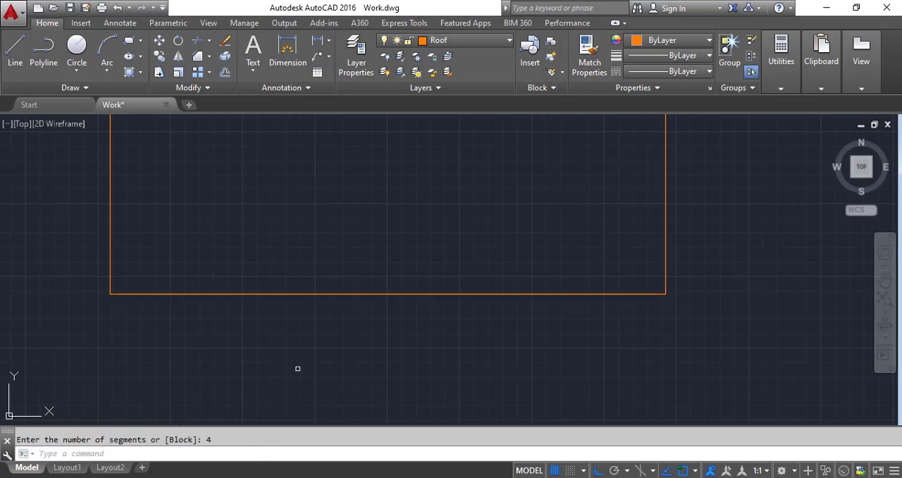
{"action": "left_click", "coordinate": [172, 266]}
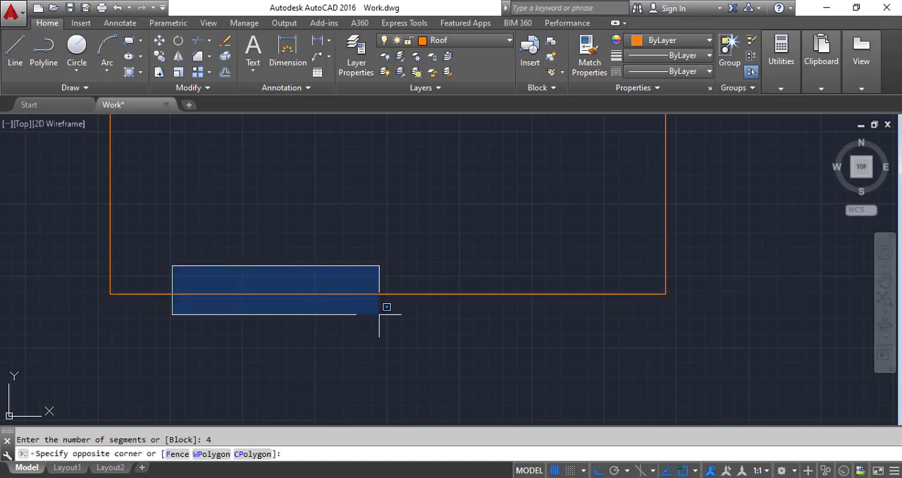
{"action": "left_click", "coordinate": [629, 312]}
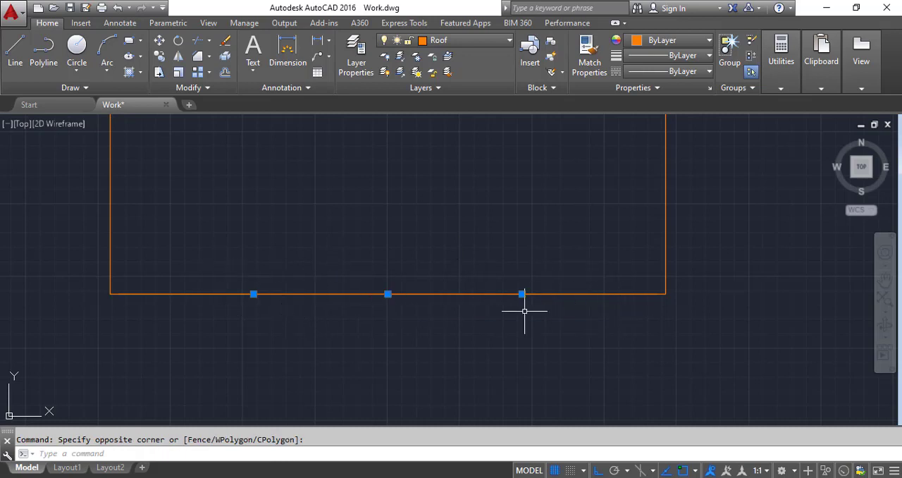
{"action": "key", "text": "Escape"}
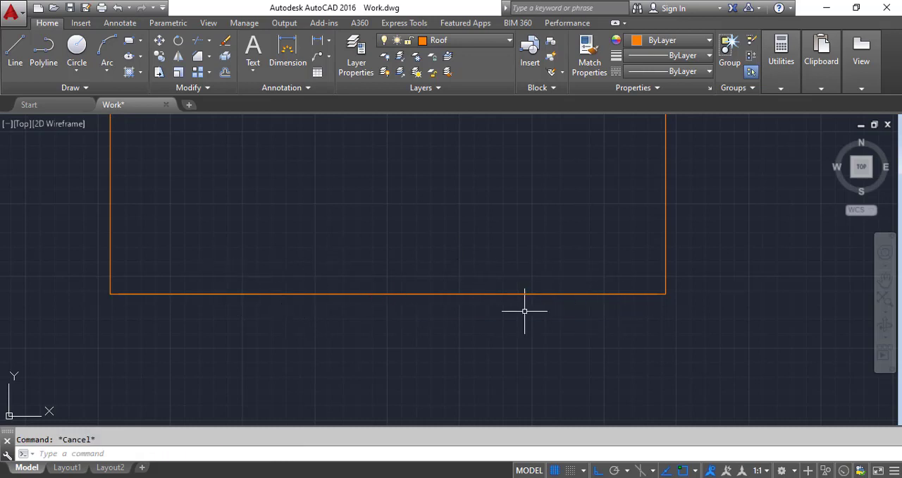
{"action": "left_click", "coordinate": [206, 257]}
{"action": "left_click", "coordinate": [591, 332]}
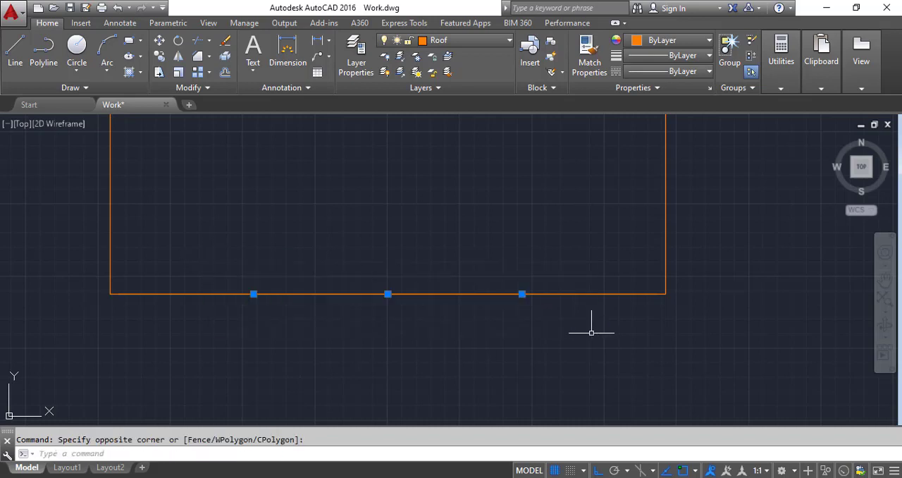
{"action": "key", "text": "Escape"}
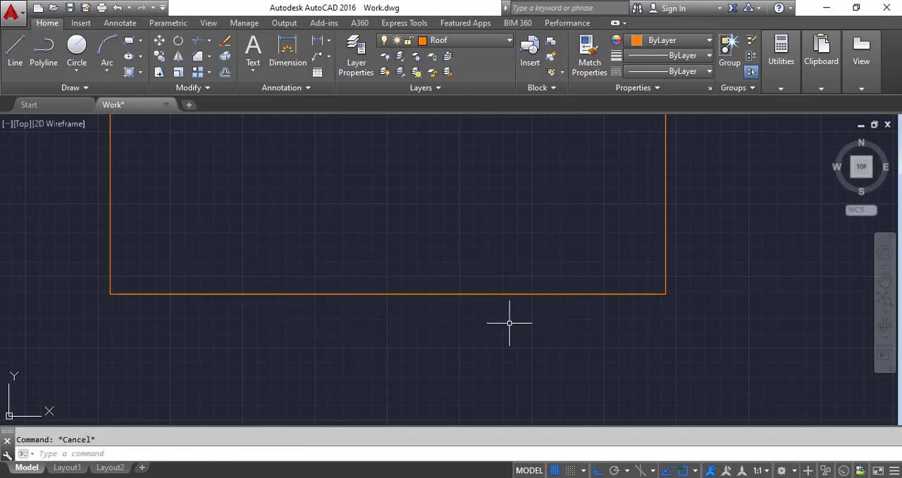
Step: Set the point style to a circle with a diagonal cross through it
{"action": "type", "text": "ddp"}
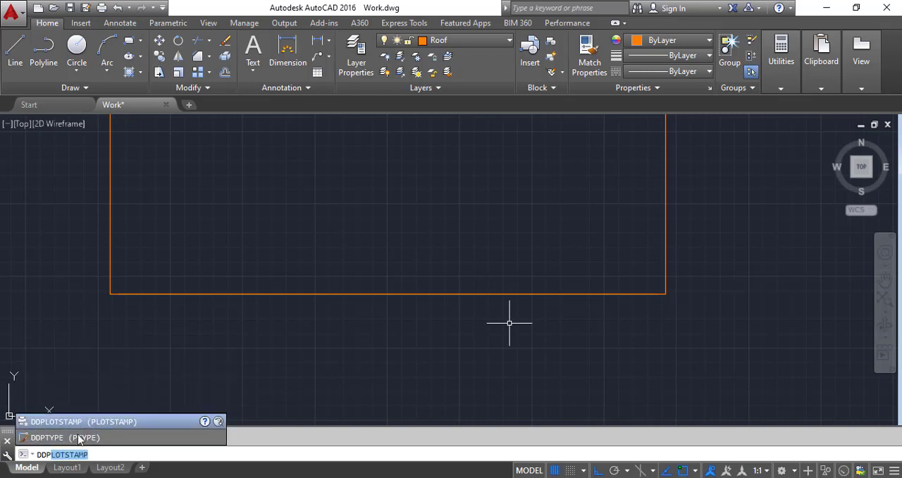
{"action": "left_click", "coordinate": [73, 438]}
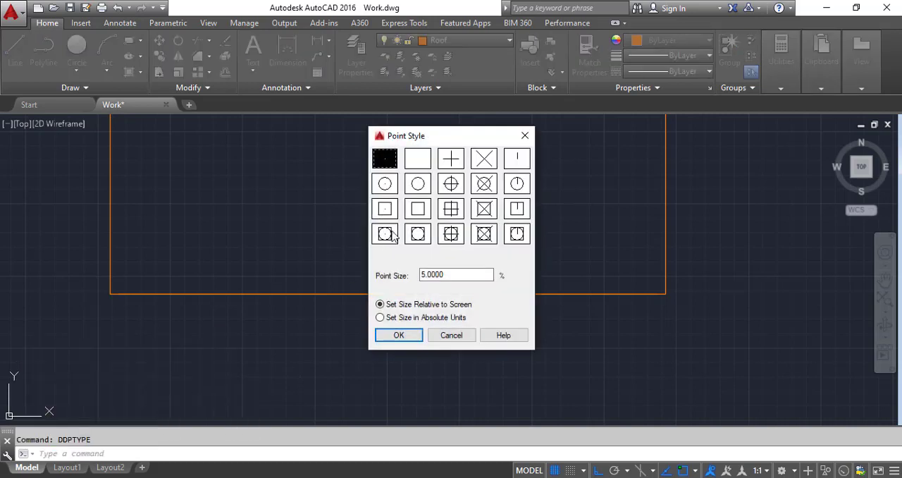
{"action": "left_click_drag", "start_coordinate": [431, 141], "coordinate": [478, 140]}
{"action": "left_click", "coordinate": [531, 183]}
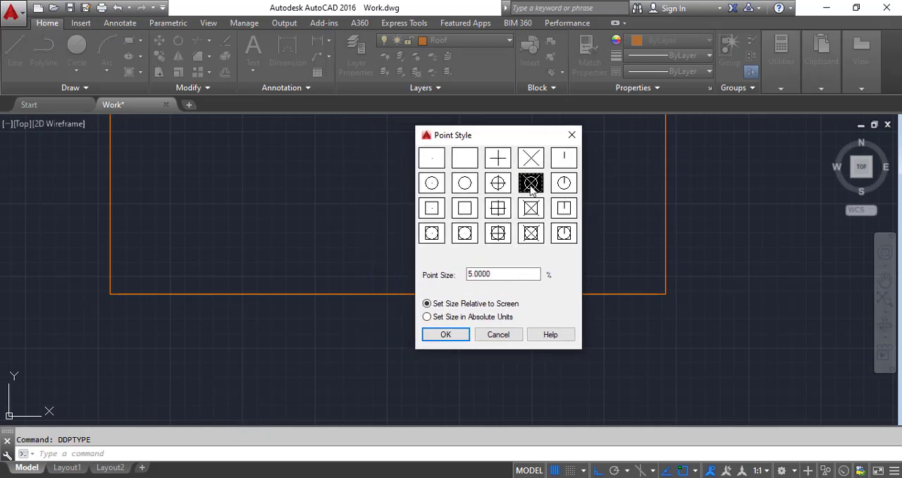
{"action": "left_click", "coordinate": [448, 336]}
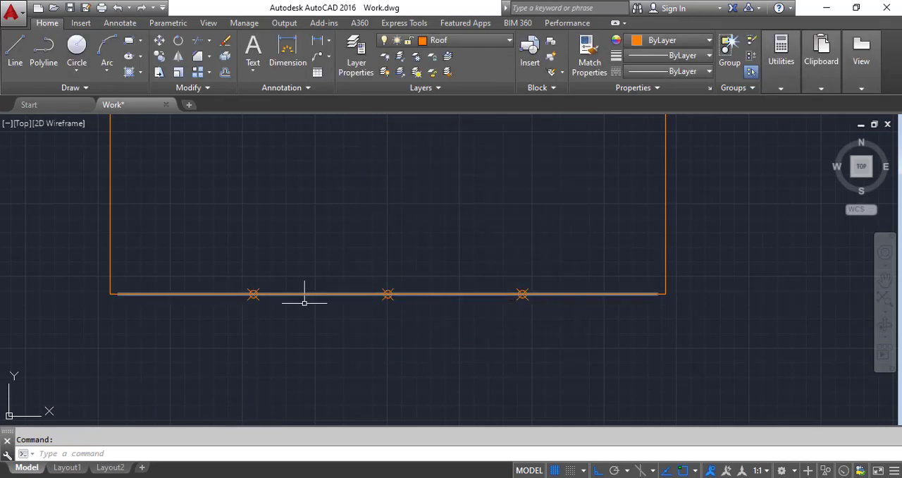
Step: Draw a vertical line from the leftmost division point up to the window outline's top edge
{"action": "scroll", "coordinate": [310, 317], "scroll_direction": "down", "scroll_amount": 4}
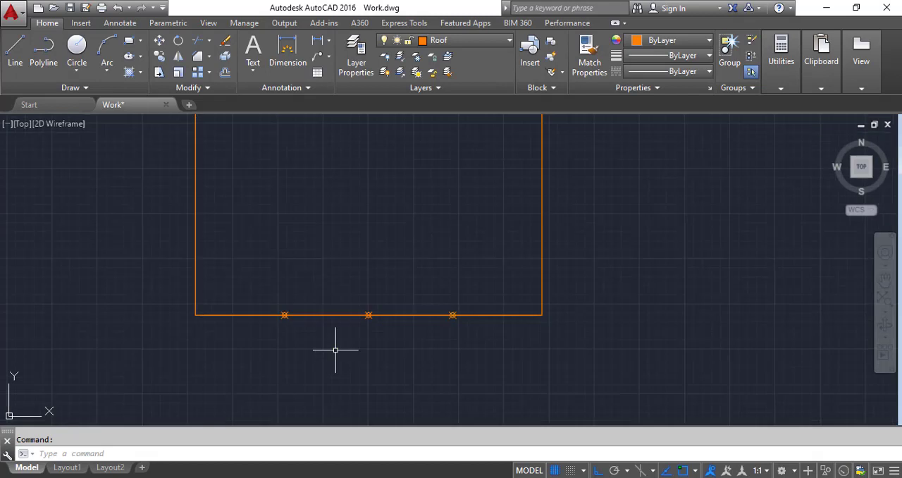
{"action": "left_click", "coordinate": [14, 47]}
{"action": "left_click", "coordinate": [297, 323]}
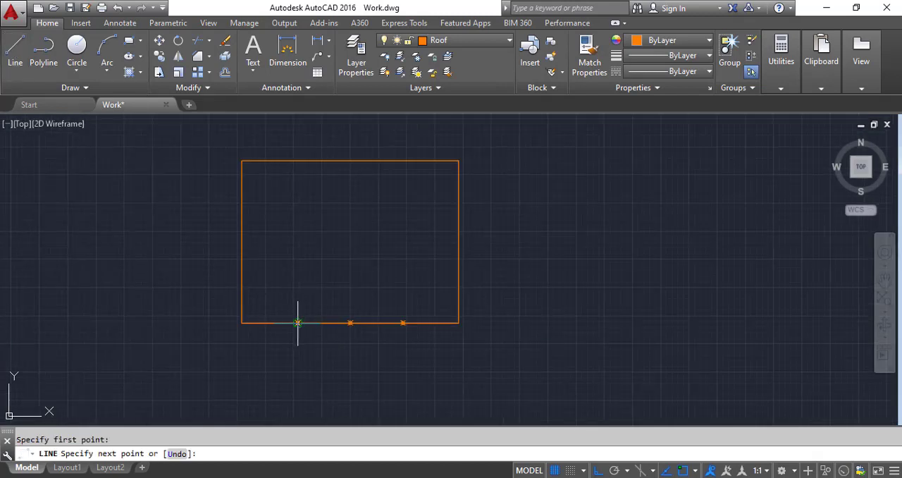
{"action": "left_click", "coordinate": [297, 160]}
{"action": "key", "text": "Return"}
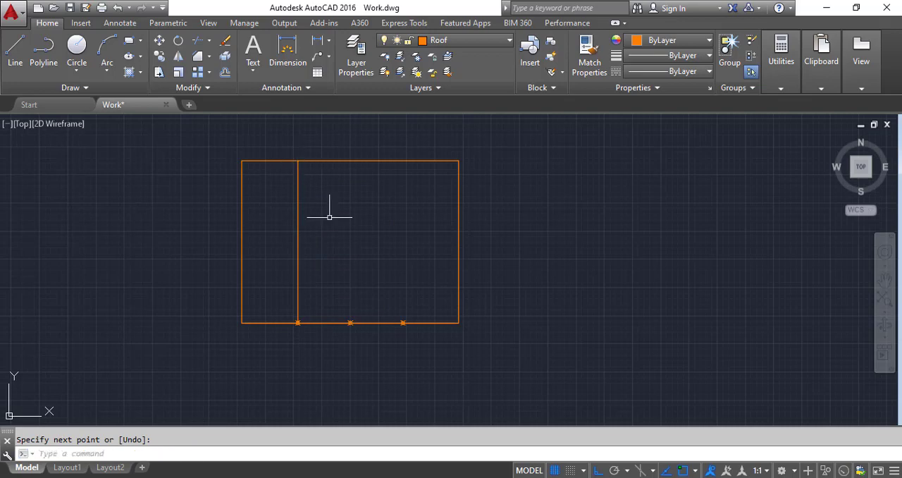
Step: Copy the vertical line from its bottom end to the middle and rightmost division points
{"action": "left_click", "coordinate": [309, 217]}
{"action": "left_click", "coordinate": [274, 214]}
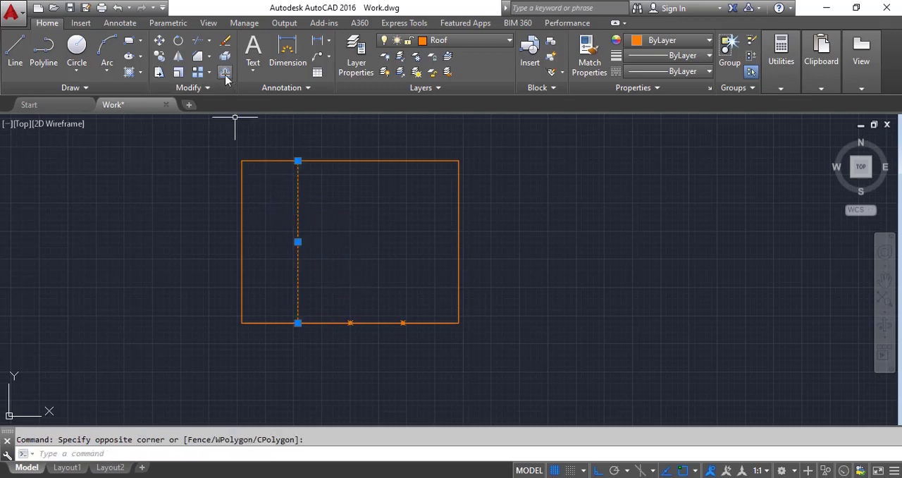
{"action": "left_click", "coordinate": [161, 57]}
{"action": "scroll", "coordinate": [278, 310], "scroll_direction": "up", "scroll_amount": 4}
{"action": "left_click", "coordinate": [321, 342]}
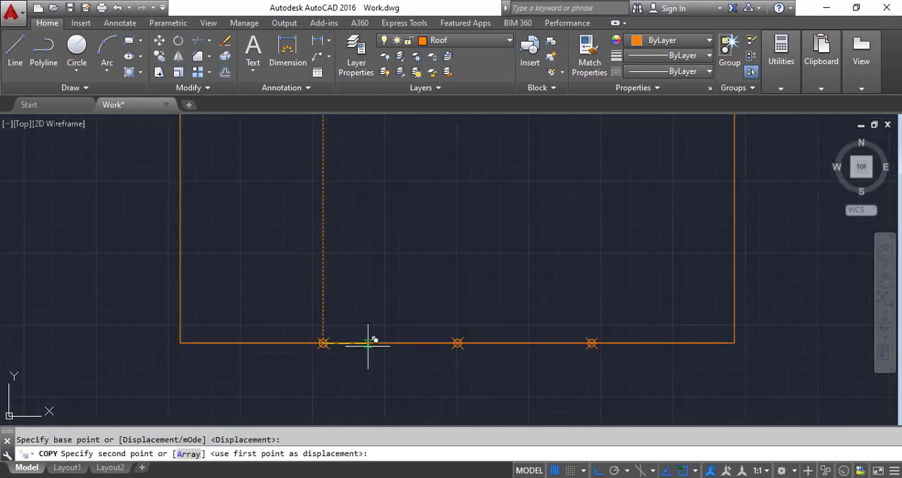
{"action": "left_click", "coordinate": [456, 342]}
{"action": "left_click", "coordinate": [590, 342]}
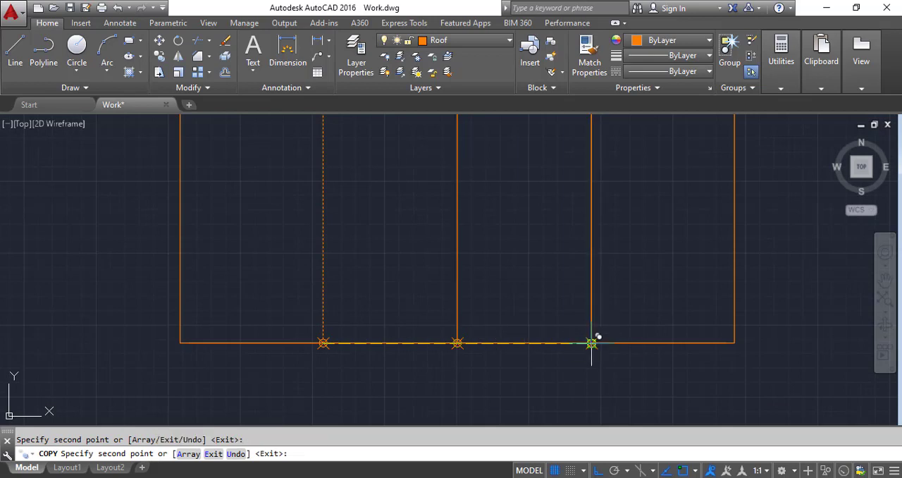
{"action": "key", "text": "Escape"}
Step: Erase the three division points and the helper line on the window outline's bottom edge
{"action": "left_click", "coordinate": [258, 302]}
{"action": "left_click", "coordinate": [644, 376]}
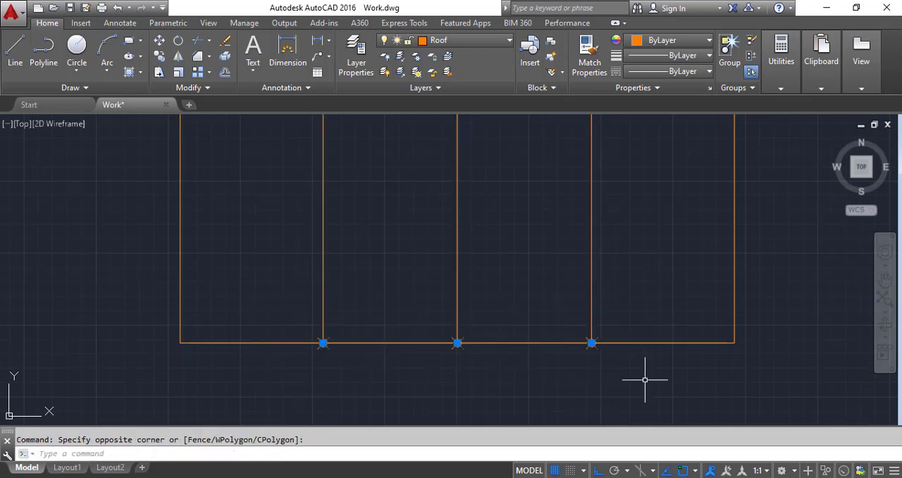
{"action": "key", "text": "Delete"}
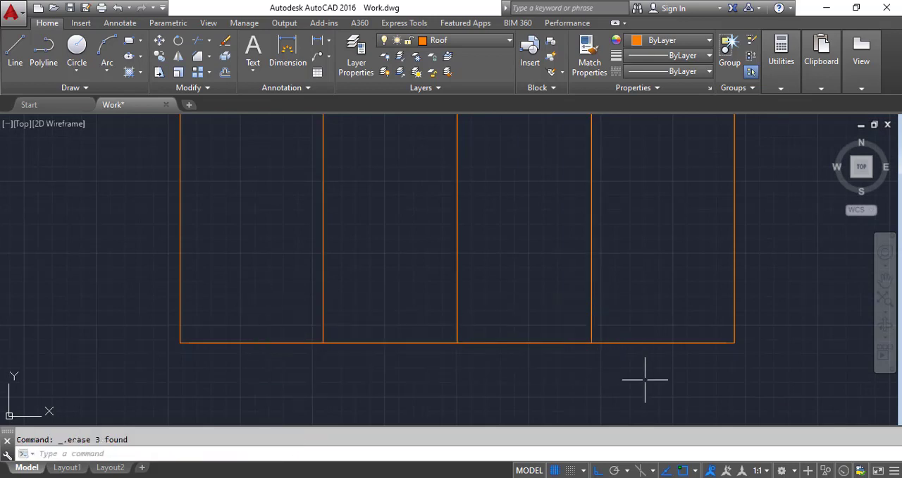
{"action": "left_click", "coordinate": [278, 343]}
{"action": "key", "text": "Delete"}
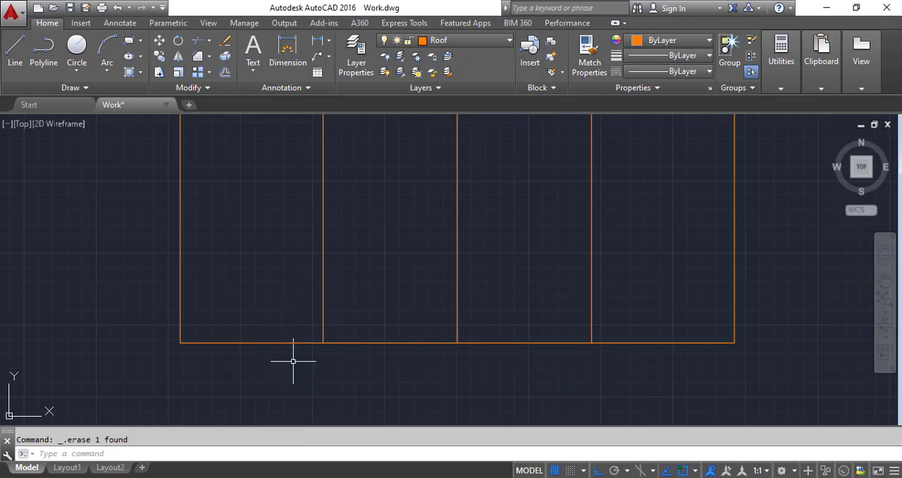
Step: Measure the leftmost pane's width with a linear dimension below the window's bottom edge
{"action": "scroll", "coordinate": [292, 363], "scroll_direction": "down", "scroll_amount": 4}
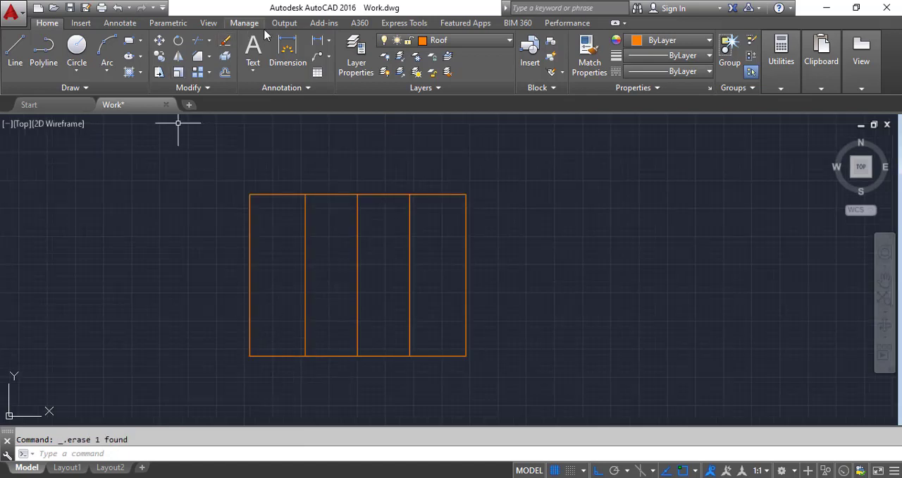
{"action": "left_click", "coordinate": [318, 40]}
{"action": "scroll", "coordinate": [285, 384], "scroll_direction": "up", "scroll_amount": 4}
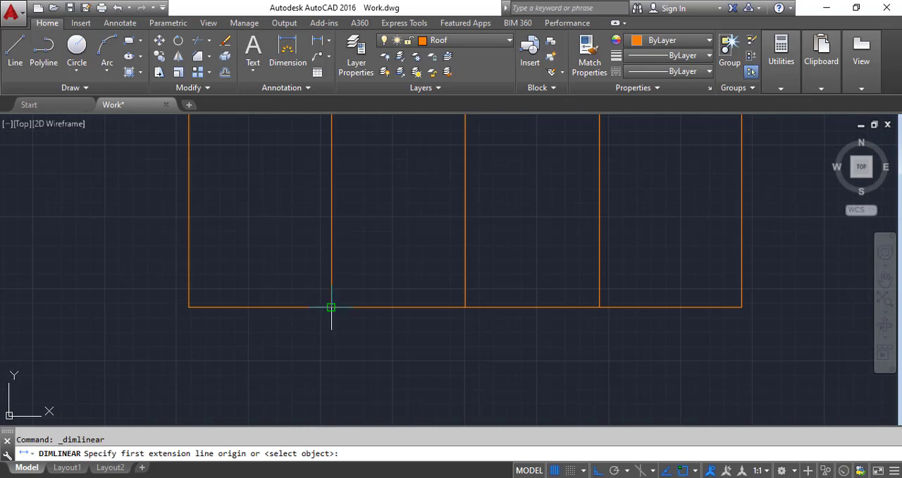
{"action": "left_click", "coordinate": [331, 307]}
{"action": "left_click", "coordinate": [189, 307]}
{"action": "left_click", "coordinate": [190, 331]}
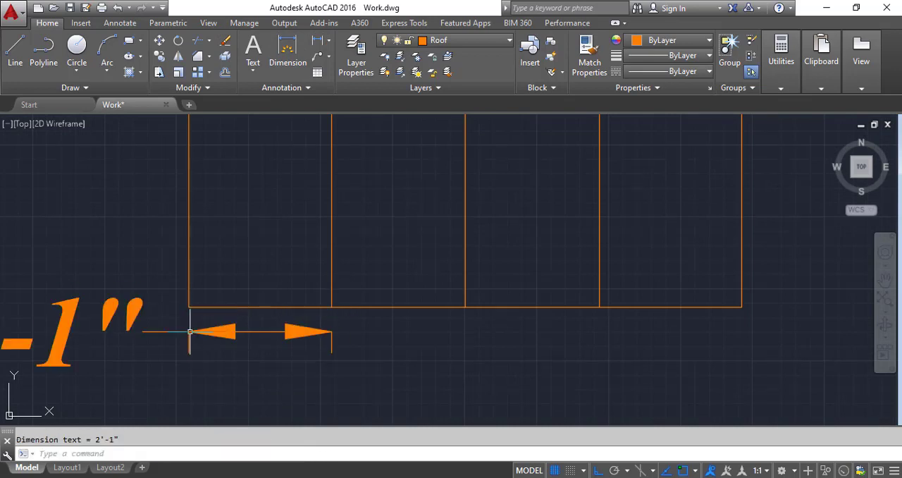
{"action": "scroll", "coordinate": [264, 338], "scroll_direction": "down", "scroll_amount": 4}
{"action": "scroll", "coordinate": [197, 356], "scroll_direction": "up", "scroll_amount": 2}
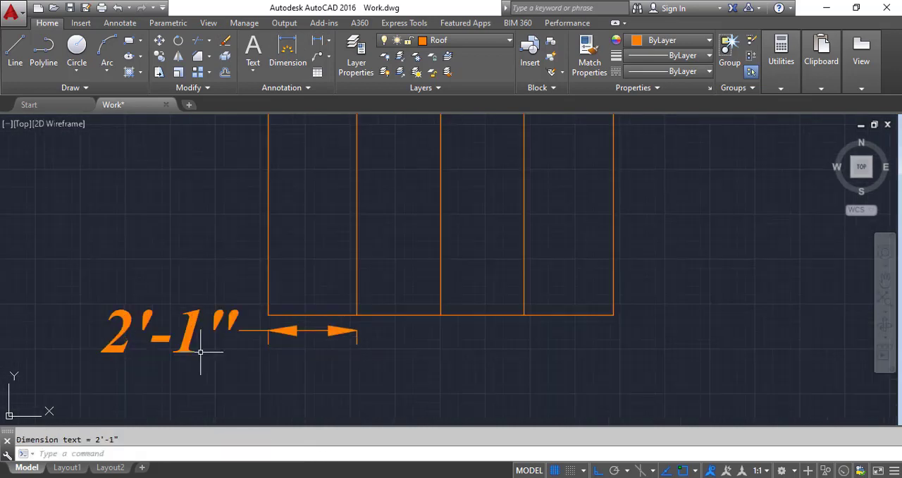
Step: Measure the second pane's width with a linear dimension, and erase both pane dimensions
{"action": "key", "text": "space"}
{"action": "left_click", "coordinate": [357, 314]}
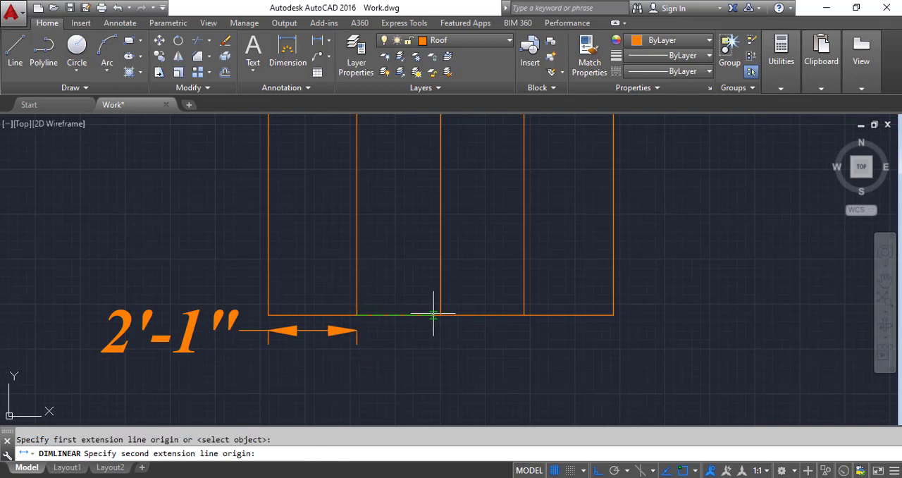
{"action": "left_click", "coordinate": [440, 314]}
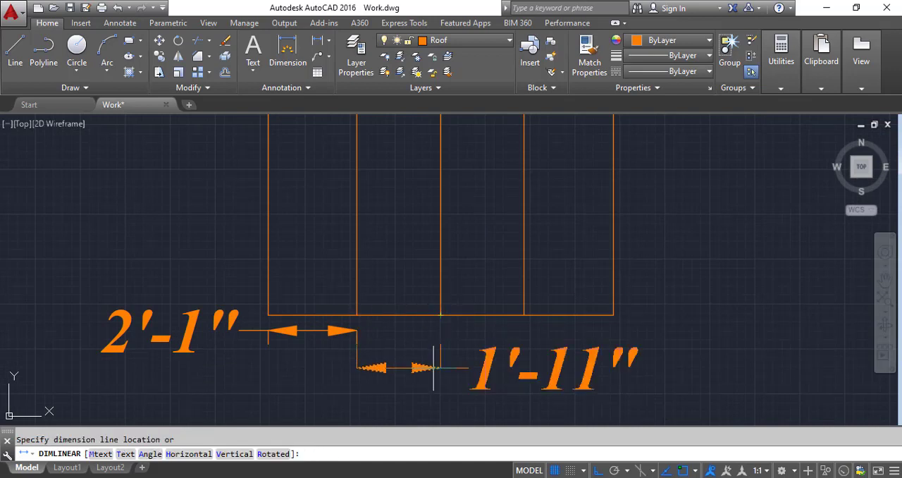
{"action": "left_click", "coordinate": [433, 367]}
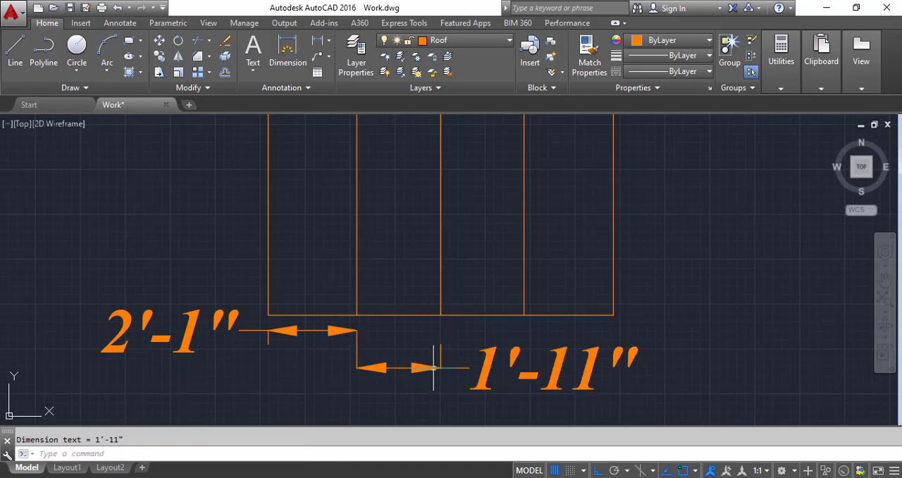
{"action": "left_click", "coordinate": [620, 360]}
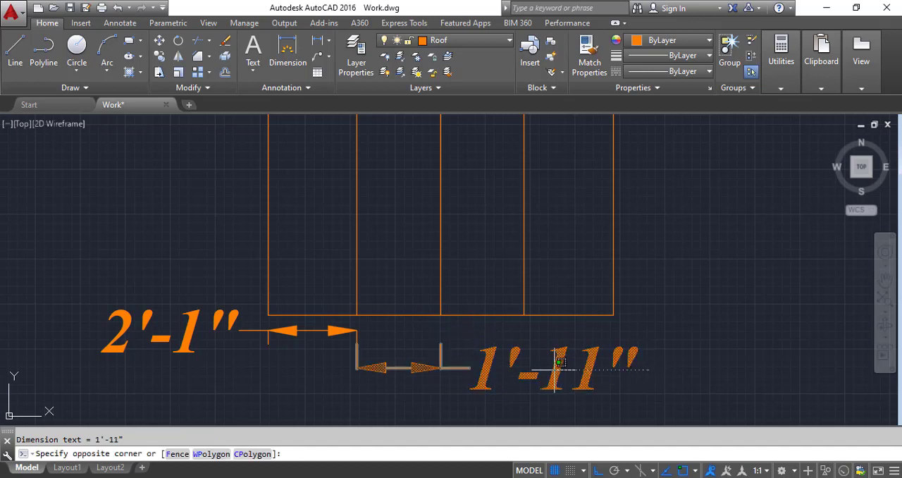
{"action": "left_click", "coordinate": [513, 382]}
{"action": "key", "text": "Delete"}
{"action": "left_click", "coordinate": [159, 337]}
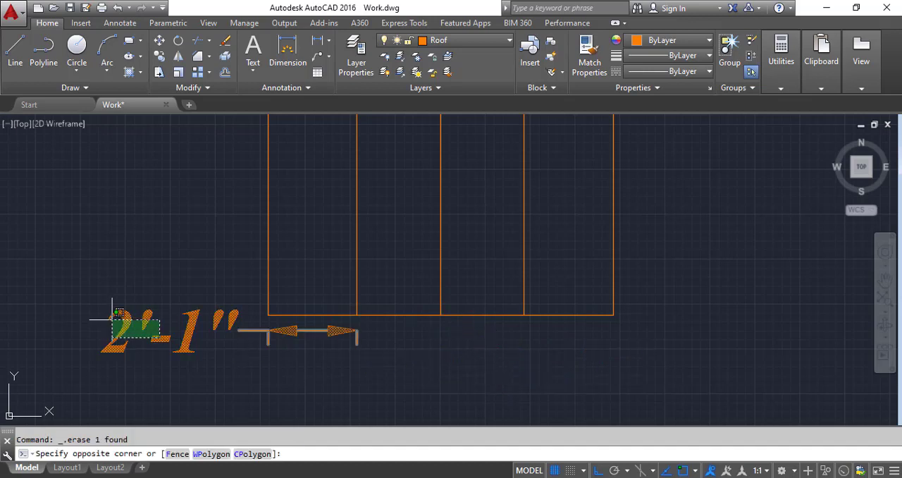
{"action": "left_click", "coordinate": [81, 288]}
{"action": "key", "text": "Delete"}
Step: Offset the window outline's left, top, bottom and right edges 3" inward
{"action": "scroll", "coordinate": [274, 330], "scroll_direction": "down", "scroll_amount": 2}
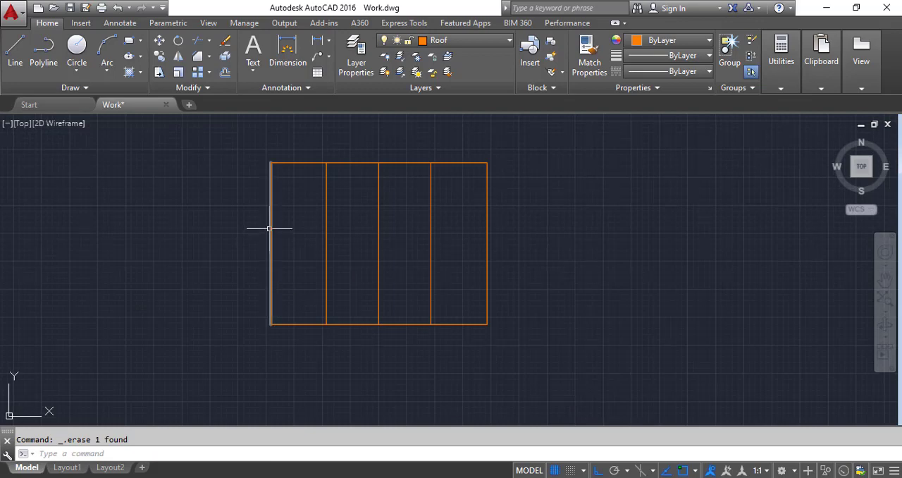
{"action": "scroll", "coordinate": [272, 227], "scroll_direction": "up", "scroll_amount": 2}
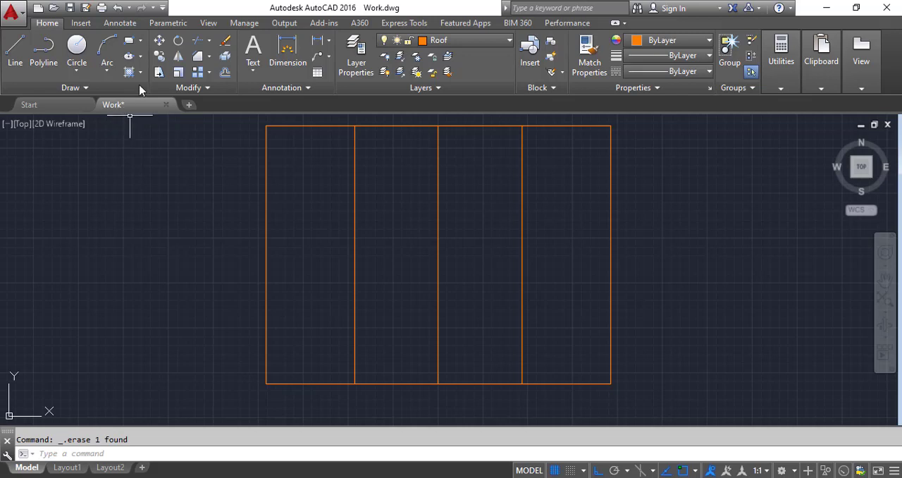
{"action": "left_click", "coordinate": [225, 72]}
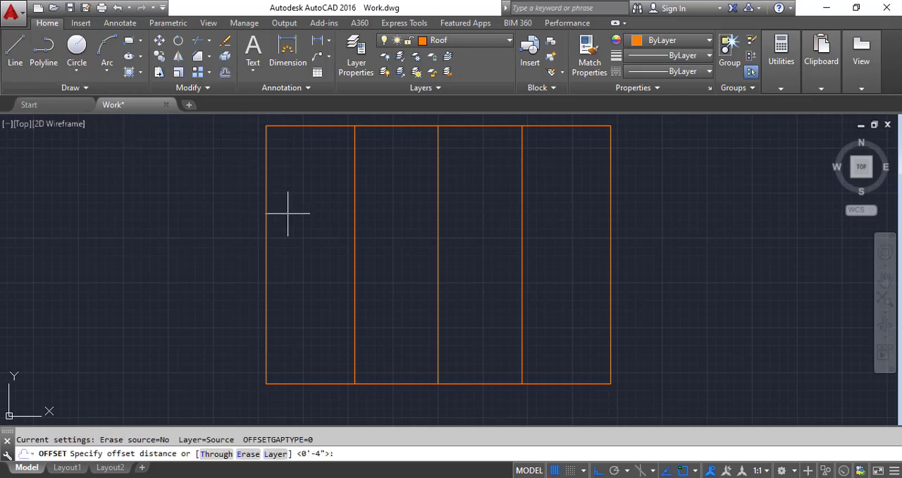
{"action": "type", "text": "3"}
{"action": "key", "text": "Return"}
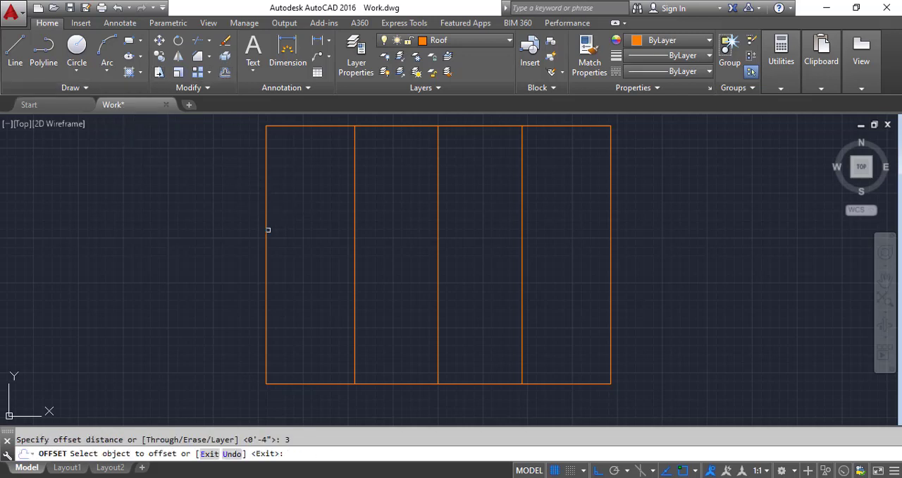
{"action": "left_click", "coordinate": [268, 229]}
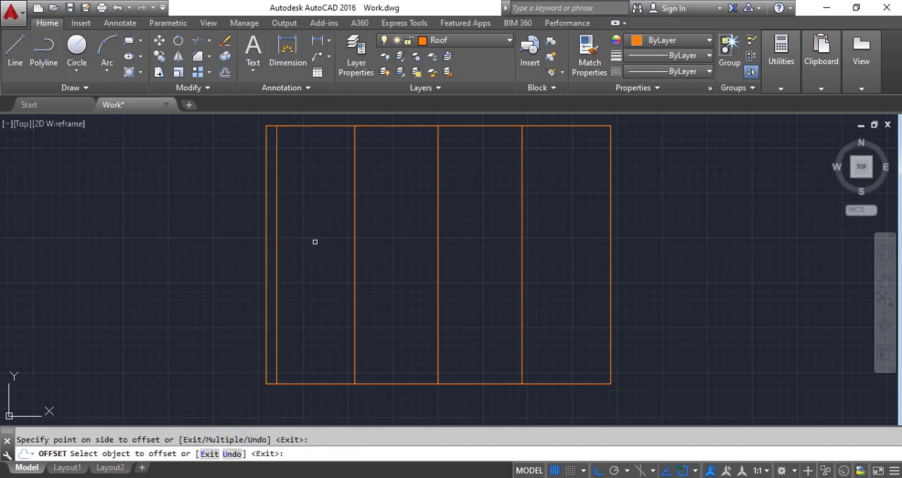
{"action": "left_click", "coordinate": [311, 127]}
{"action": "left_click", "coordinate": [314, 296]}
{"action": "left_click", "coordinate": [315, 383]}
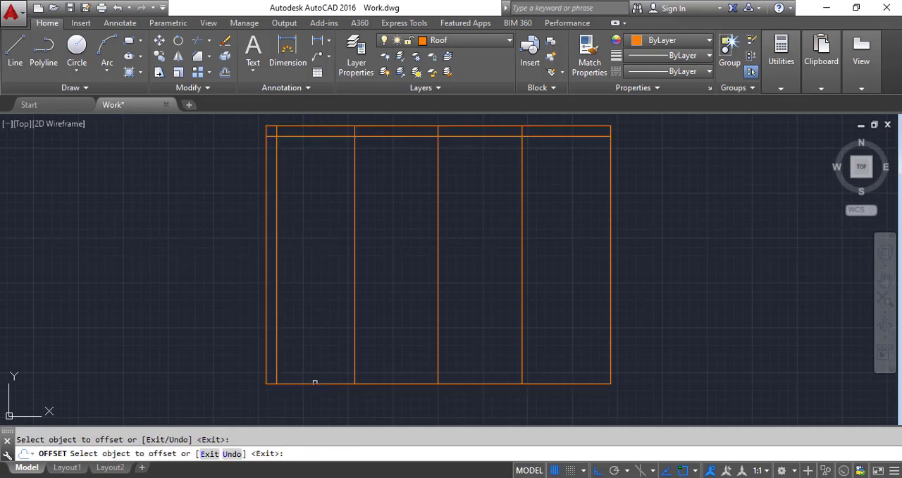
{"action": "left_click", "coordinate": [315, 383]}
{"action": "left_click", "coordinate": [313, 356]}
{"action": "left_click", "coordinate": [608, 305]}
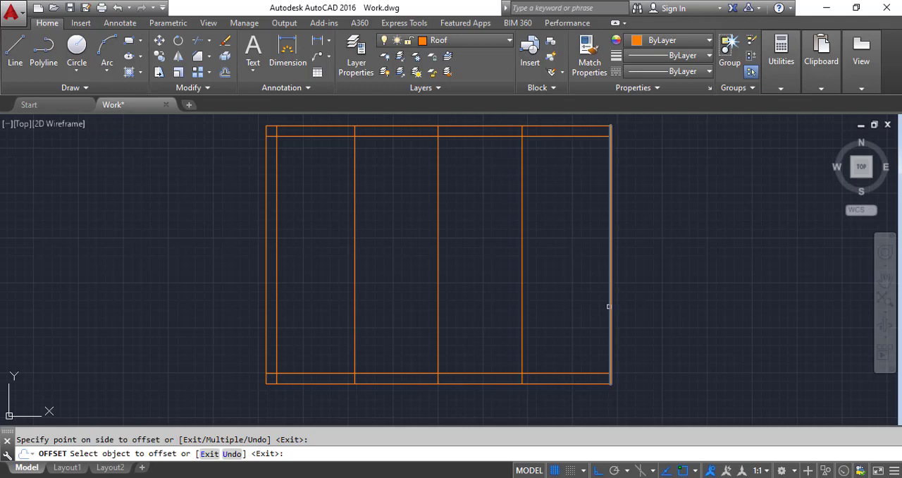
{"action": "left_click", "coordinate": [571, 306]}
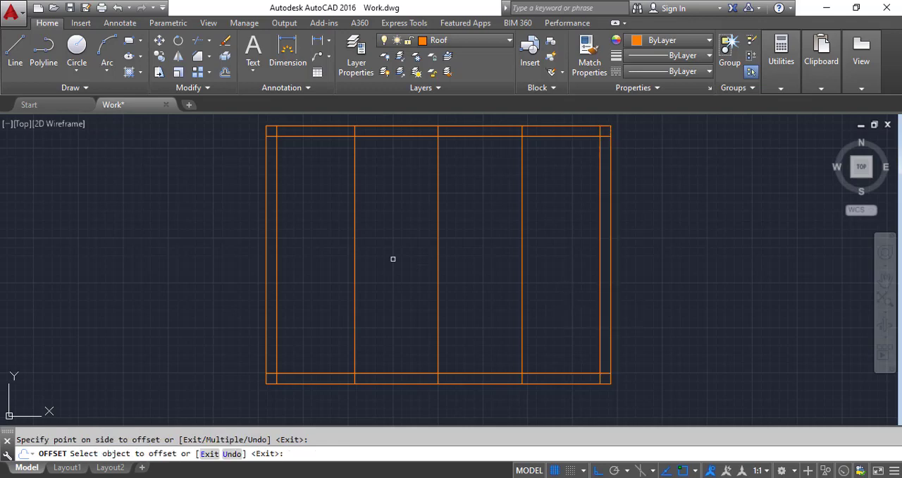
Step: Offset the window's upper inner frame line 9" downward
{"action": "scroll", "coordinate": [272, 226], "scroll_direction": "down", "scroll_amount": 4}
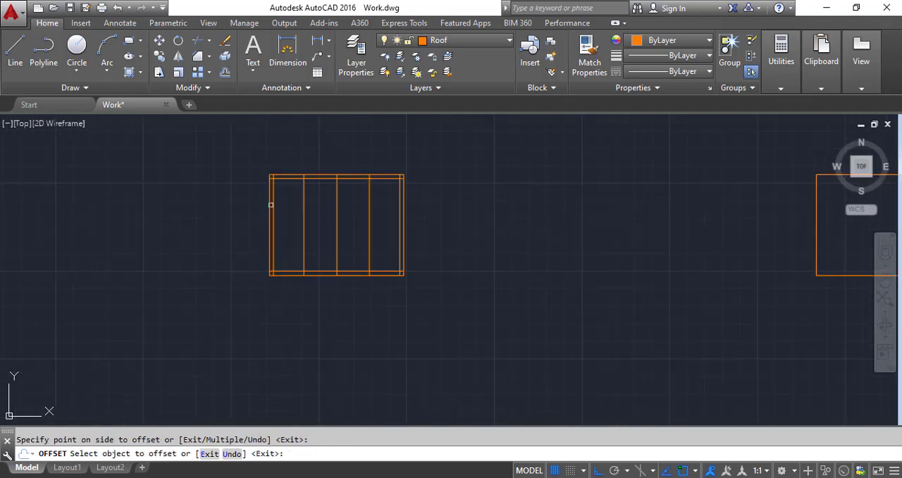
{"action": "scroll", "coordinate": [269, 222], "scroll_direction": "up", "scroll_amount": 2}
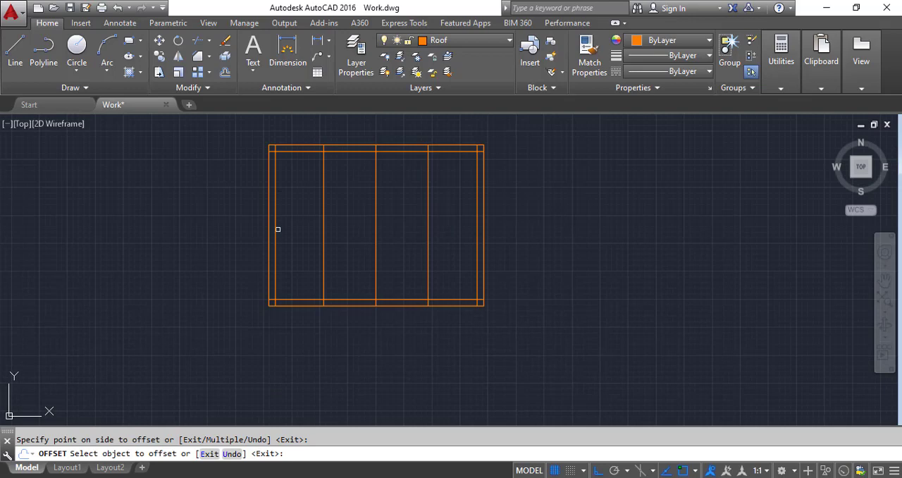
{"action": "scroll", "coordinate": [278, 228], "scroll_direction": "up", "scroll_amount": 4}
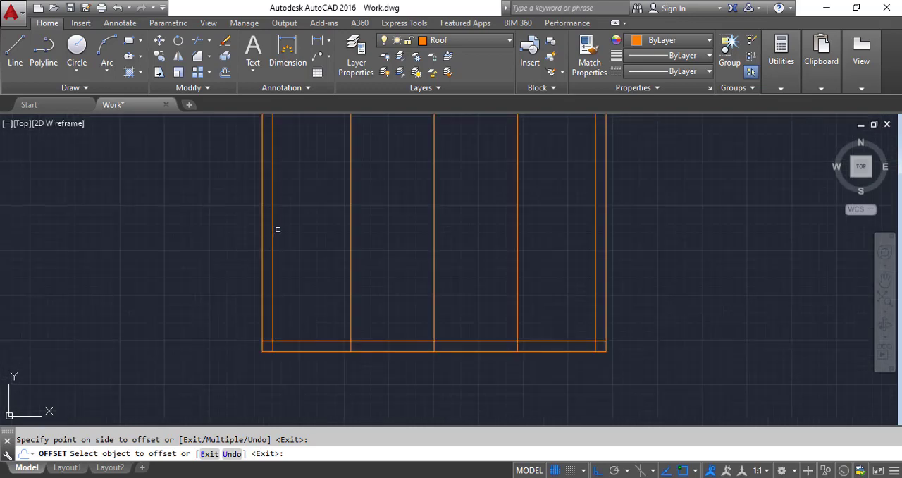
{"action": "scroll", "coordinate": [272, 269], "scroll_direction": "down", "scroll_amount": 4}
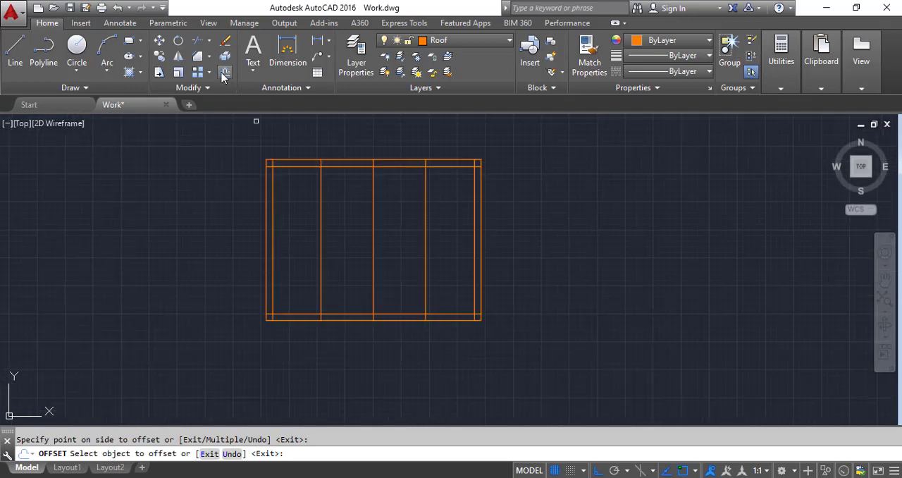
{"action": "key", "text": "Return"}
{"action": "key", "text": "Return"}
{"action": "scroll", "coordinate": [294, 177], "scroll_direction": "up", "scroll_amount": 4}
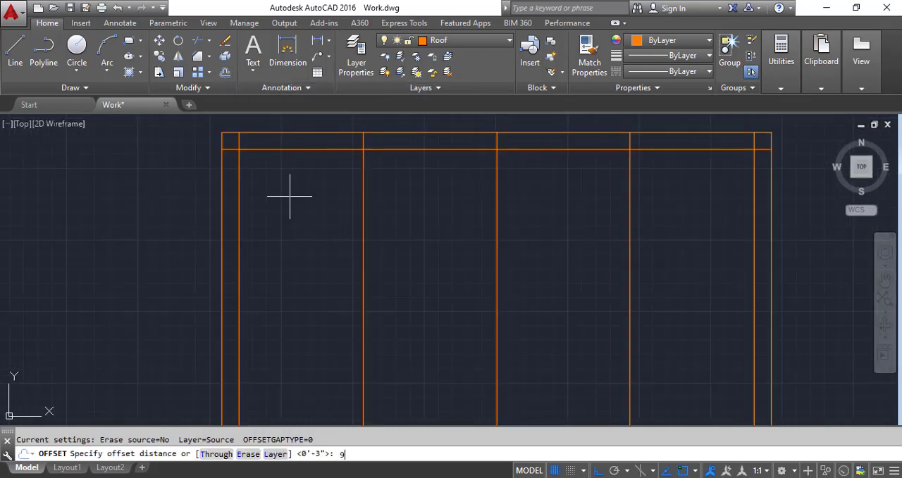
{"action": "key", "text": "Return"}
{"action": "left_click", "coordinate": [292, 149]}
{"action": "left_click", "coordinate": [294, 265]}
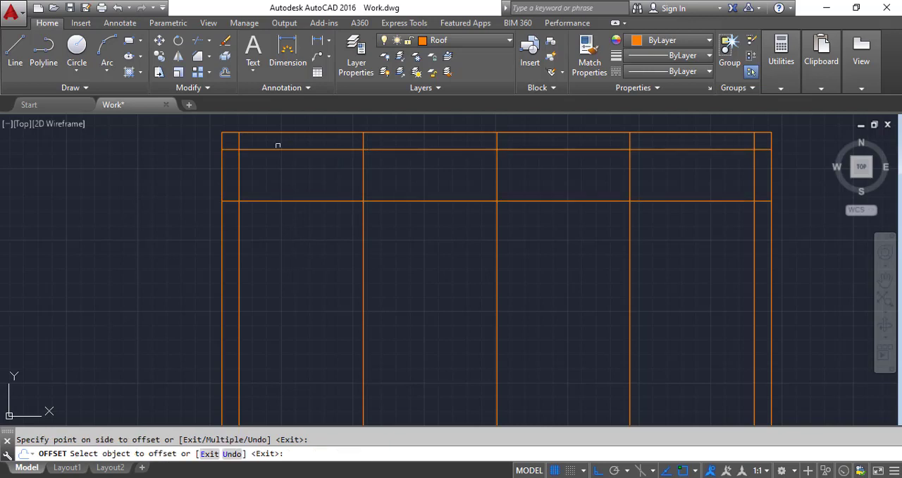
Step: Offset the new horizontal line below the window's top frame another 3" downward to form the transom bar
{"action": "left_click", "coordinate": [224, 73]}
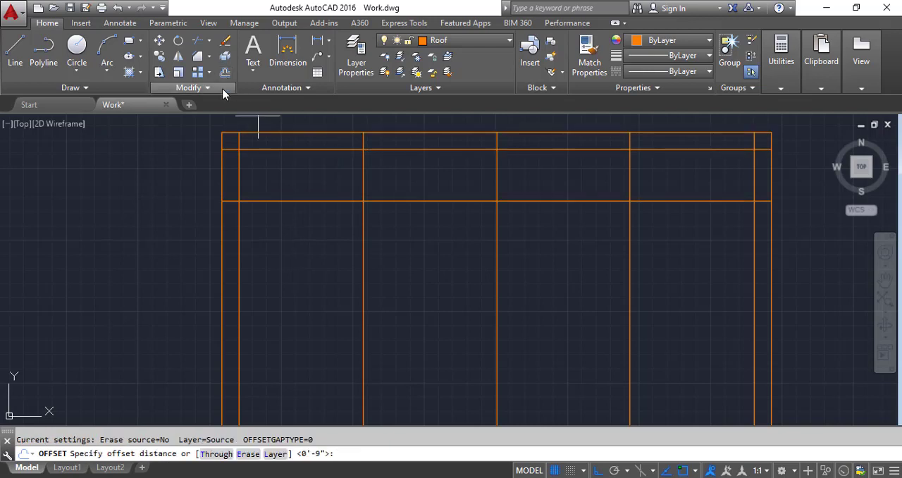
{"action": "type", "text": "3"}
{"action": "key", "text": "Return"}
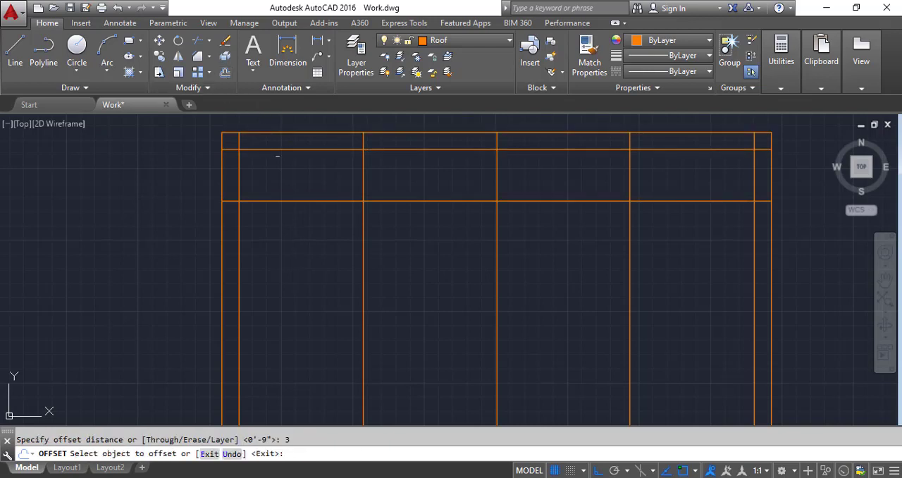
{"action": "left_click", "coordinate": [280, 201]}
{"action": "left_click", "coordinate": [279, 225]}
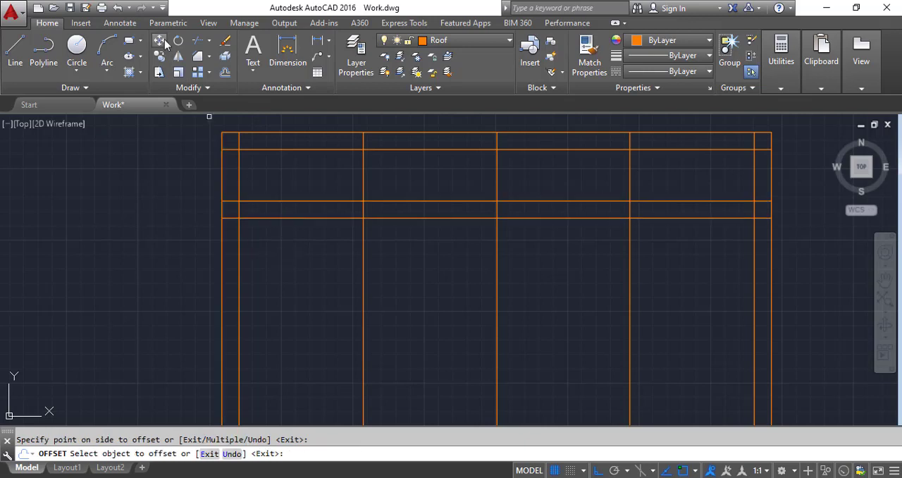
Step: Trim the inner frame line ends that overrun at the window's lower-right corner
{"action": "left_click", "coordinate": [200, 40]}
{"action": "scroll", "coordinate": [256, 145], "scroll_direction": "down", "scroll_amount": 3}
{"action": "key", "text": "Return"}
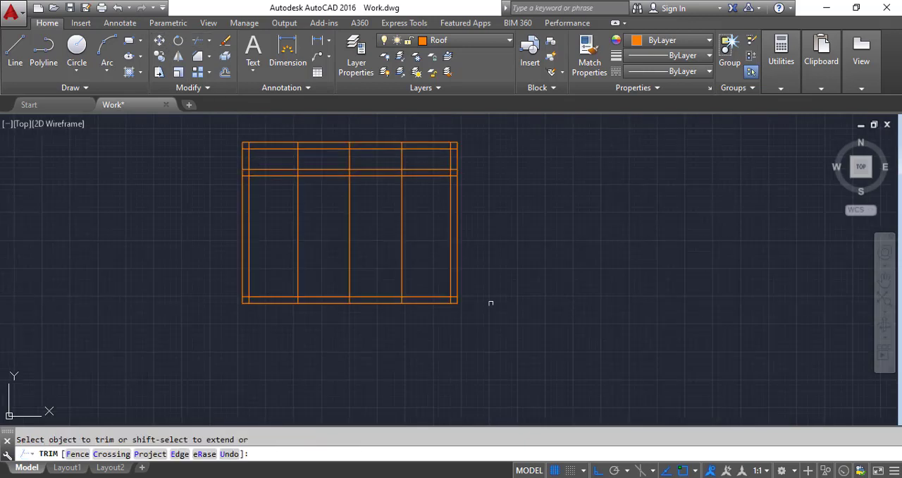
{"action": "scroll", "coordinate": [465, 301], "scroll_direction": "up", "scroll_amount": 5}
{"action": "left_click", "coordinate": [406, 280]}
{"action": "left_click", "coordinate": [392, 294]}
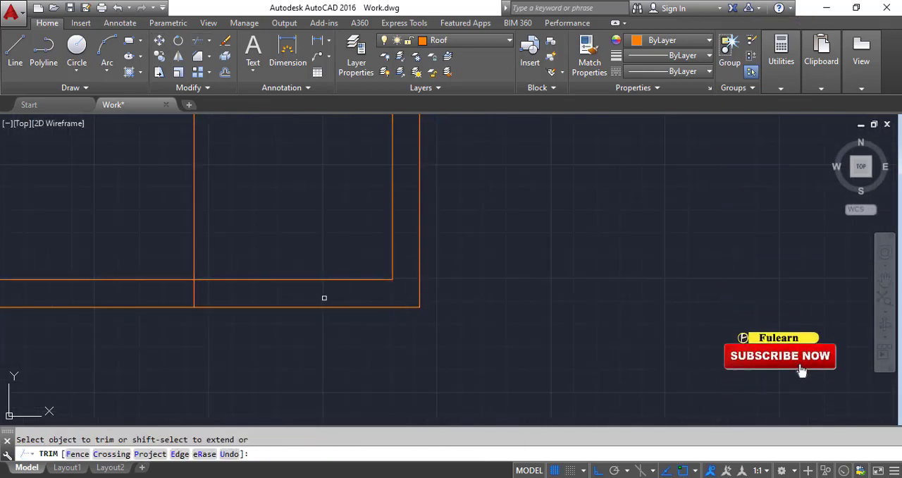
{"action": "scroll", "coordinate": [430, 320], "scroll_direction": "down", "scroll_amount": 4}
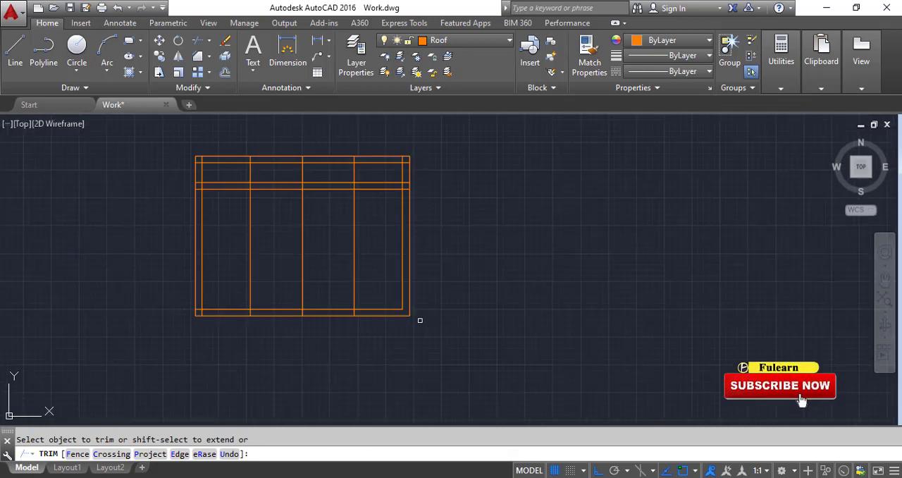
{"action": "key", "text": "Escape"}
Step: Offset the window's leftmost division line 1.5" to both sides
{"action": "scroll", "coordinate": [235, 272], "scroll_direction": "up", "scroll_amount": 2}
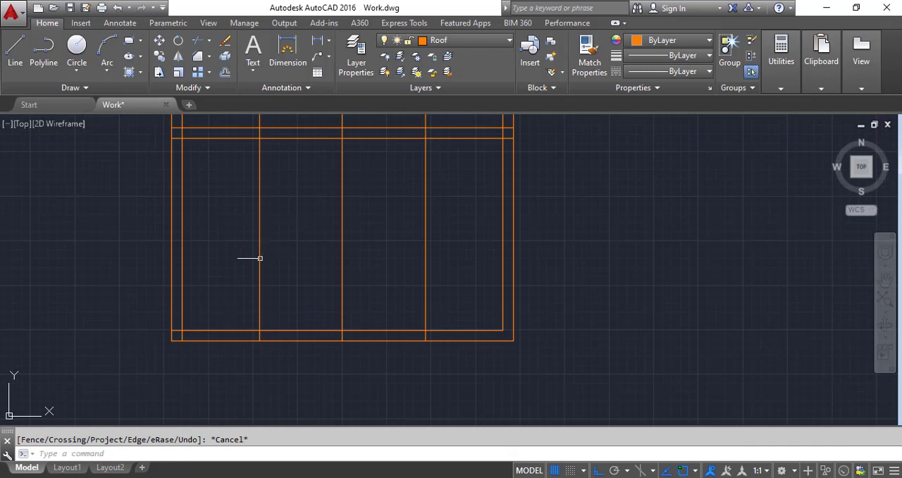
{"action": "left_click", "coordinate": [225, 72]}
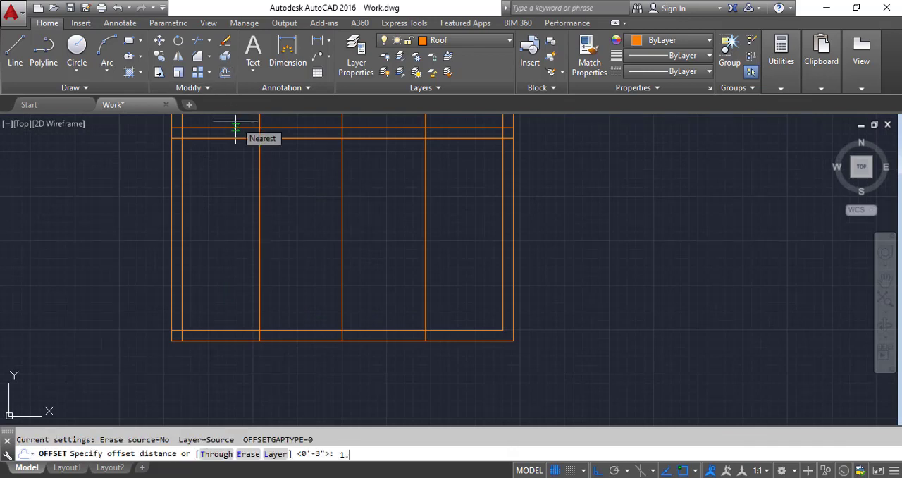
{"action": "type", "text": "1.5"}
{"action": "key", "text": "Return"}
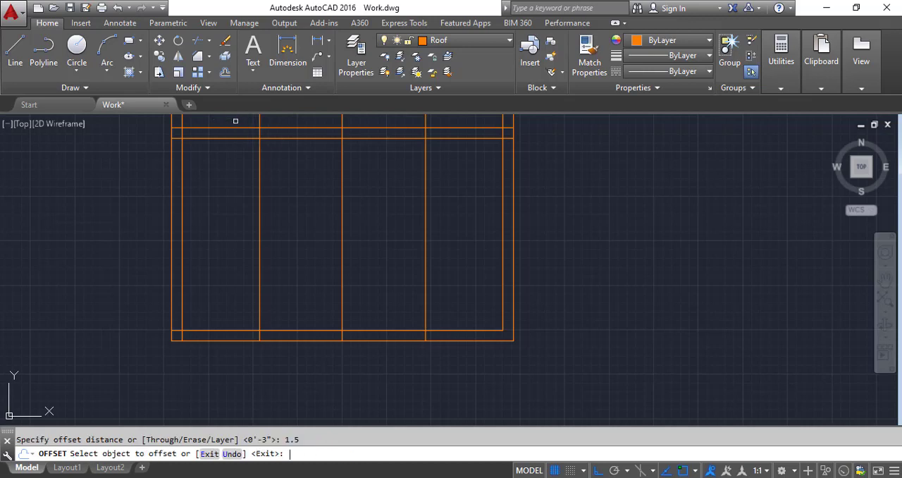
{"action": "scroll", "coordinate": [259, 218], "scroll_direction": "up", "scroll_amount": 2}
{"action": "left_click", "coordinate": [260, 219]}
{"action": "left_click", "coordinate": [310, 228]}
{"action": "scroll", "coordinate": [251, 260], "scroll_direction": "up", "scroll_amount": 2}
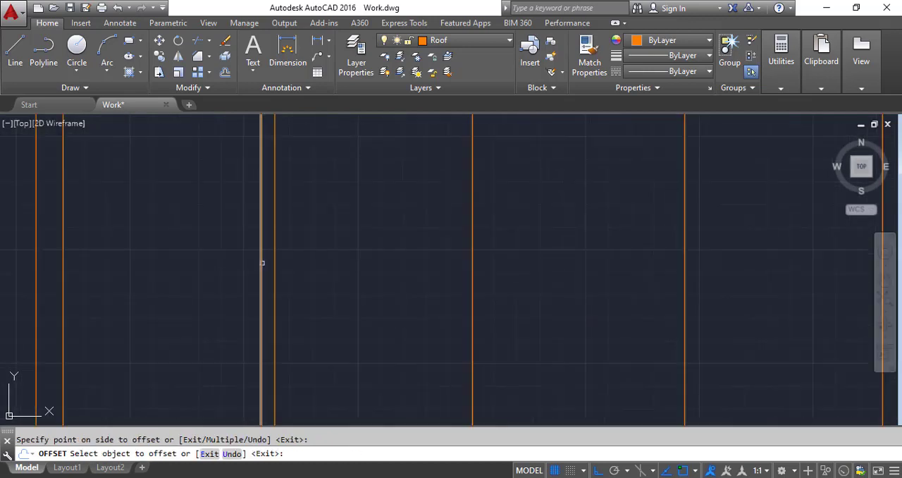
{"action": "left_click", "coordinate": [260, 263]}
{"action": "left_click", "coordinate": [213, 264]}
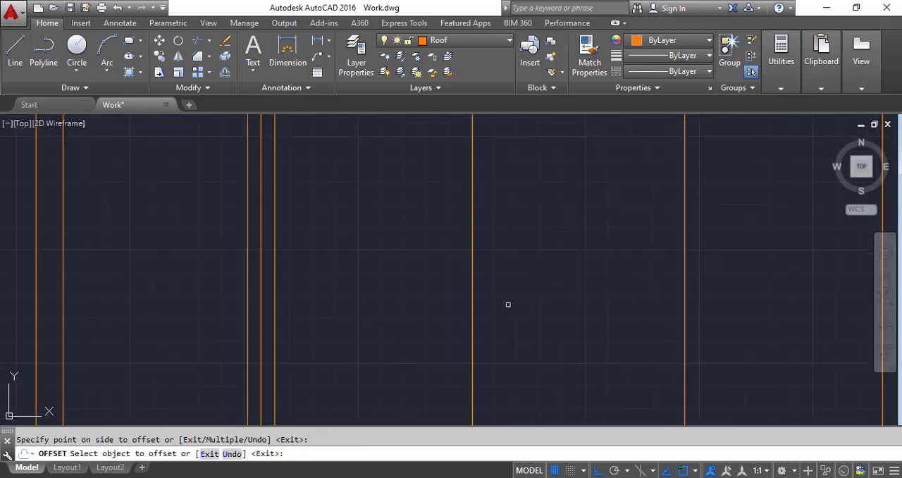
Step: Offset the window's middle division line 1.5" to both sides
{"action": "left_click", "coordinate": [473, 306]}
{"action": "left_click", "coordinate": [523, 306]}
{"action": "left_click", "coordinate": [472, 316]}
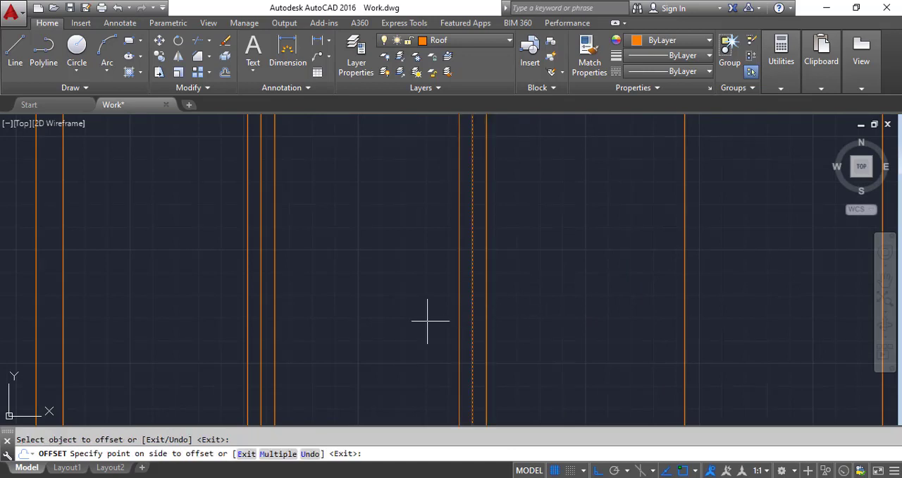
{"action": "left_click", "coordinate": [427, 321]}
Step: Offset the window's rightmost division line 1.5" to both sides
{"action": "scroll", "coordinate": [416, 324], "scroll_direction": "down", "scroll_amount": 2}
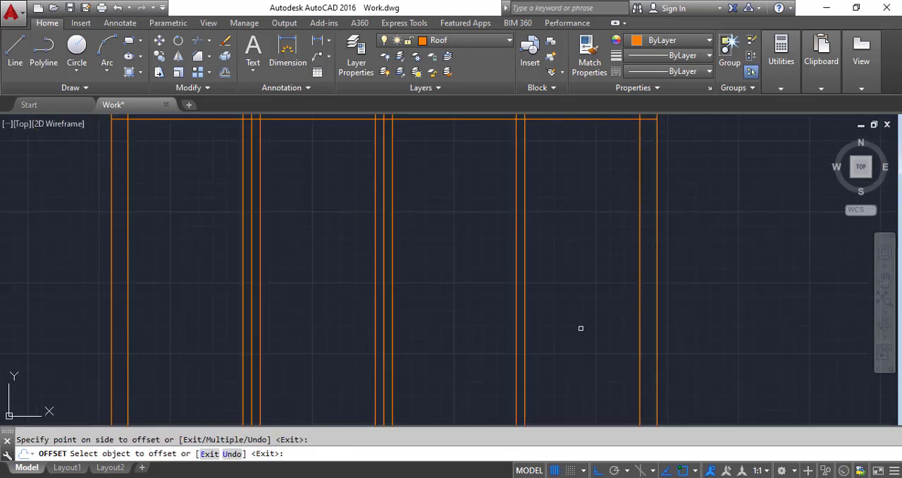
{"action": "scroll", "coordinate": [517, 341], "scroll_direction": "up", "scroll_amount": 3}
{"action": "left_click", "coordinate": [511, 340]}
{"action": "left_click", "coordinate": [429, 339]}
{"action": "key", "text": "Escape"}
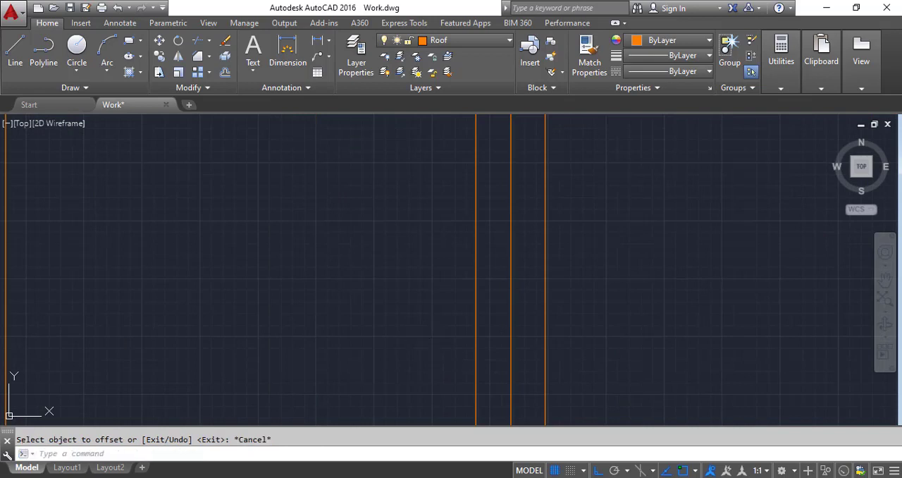
Step: Erase the original center lines of the three window divisions, keeping their offset lines
{"action": "left_click", "coordinate": [519, 340]}
{"action": "left_click", "coordinate": [504, 349]}
{"action": "key", "text": "Delete"}
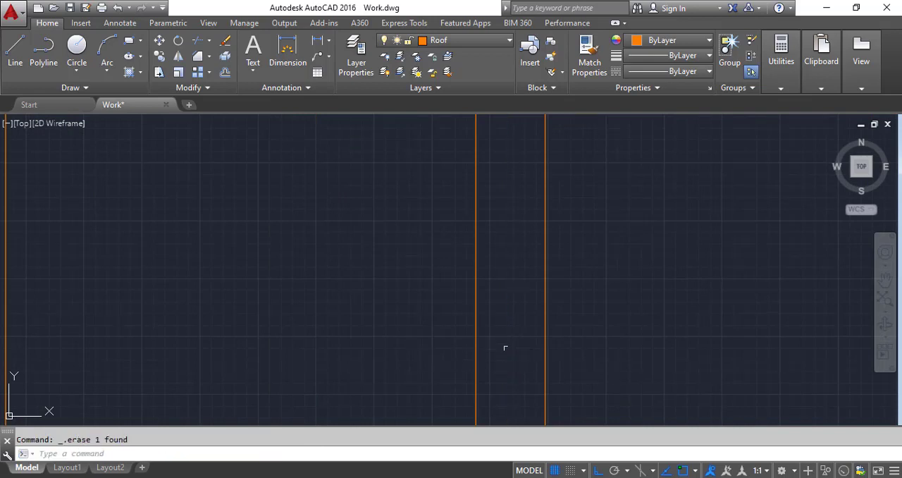
{"action": "scroll", "coordinate": [504, 347], "scroll_direction": "down", "scroll_amount": 3}
{"action": "left_click", "coordinate": [374, 327]}
{"action": "key", "text": "Delete"}
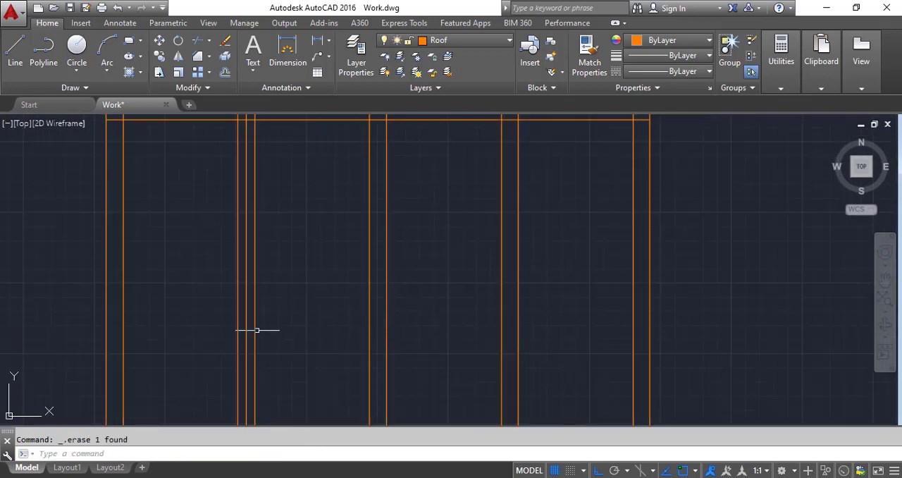
{"action": "scroll", "coordinate": [289, 313], "scroll_direction": "down", "scroll_amount": 5}
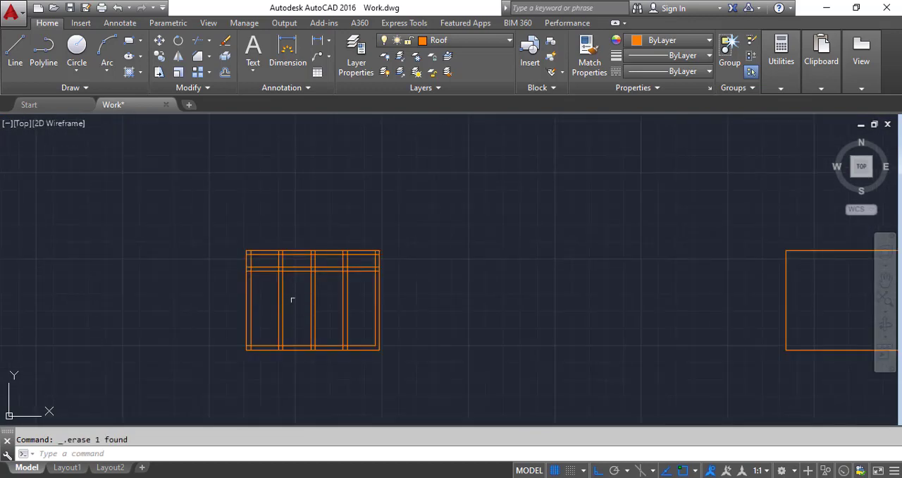
Step: Trim the ends of the vertical frame and division lines that extend below the bottom inner frame line
{"action": "scroll", "coordinate": [296, 303], "scroll_direction": "up", "scroll_amount": 2}
{"action": "left_click", "coordinate": [199, 41]}
{"action": "scroll", "coordinate": [393, 389], "scroll_direction": "up", "scroll_amount": 2}
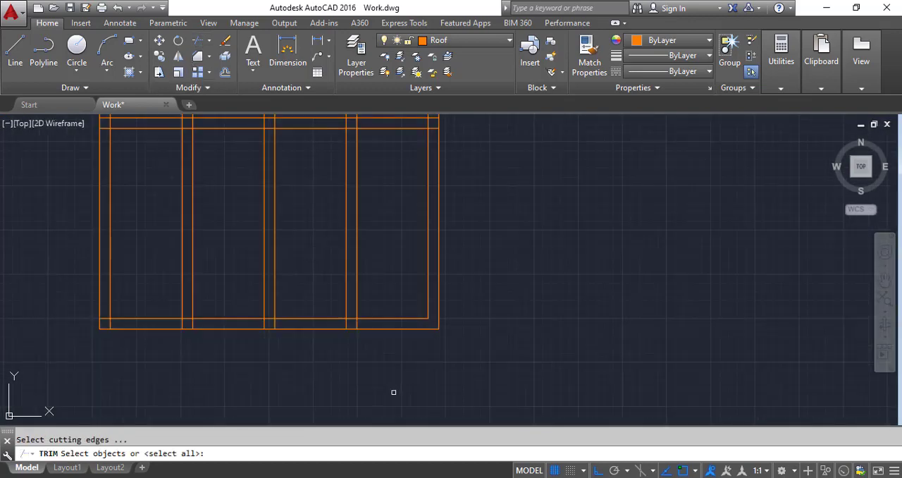
{"action": "key", "text": "Return"}
{"action": "scroll", "coordinate": [354, 336], "scroll_direction": "up", "scroll_amount": 2}
{"action": "left_click", "coordinate": [411, 331]}
{"action": "scroll", "coordinate": [218, 332], "scroll_direction": "down", "scroll_amount": 3}
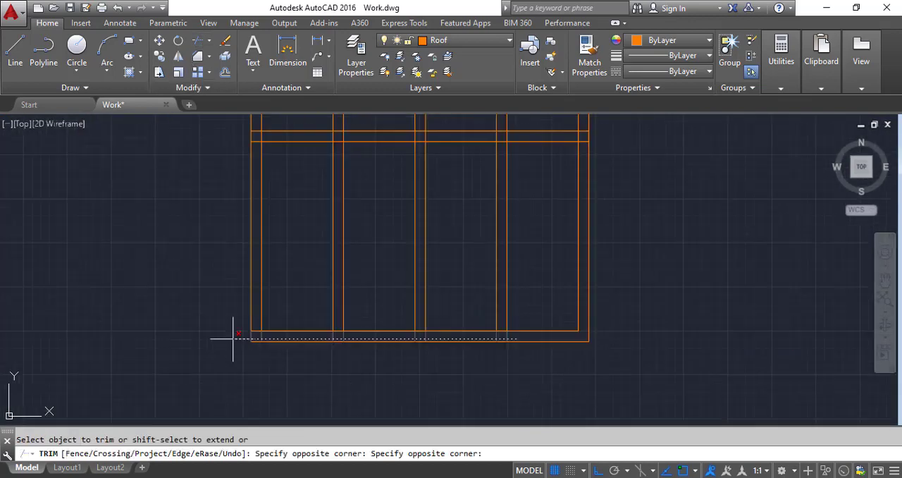
{"action": "scroll", "coordinate": [273, 335], "scroll_direction": "up", "scroll_amount": 4}
{"action": "left_click", "coordinate": [274, 335]}
Step: Trim the bottom inner frame line where it crosses the left frame and the three mullions, plus the remaining mullion stub below it
{"action": "left_click", "coordinate": [266, 317]}
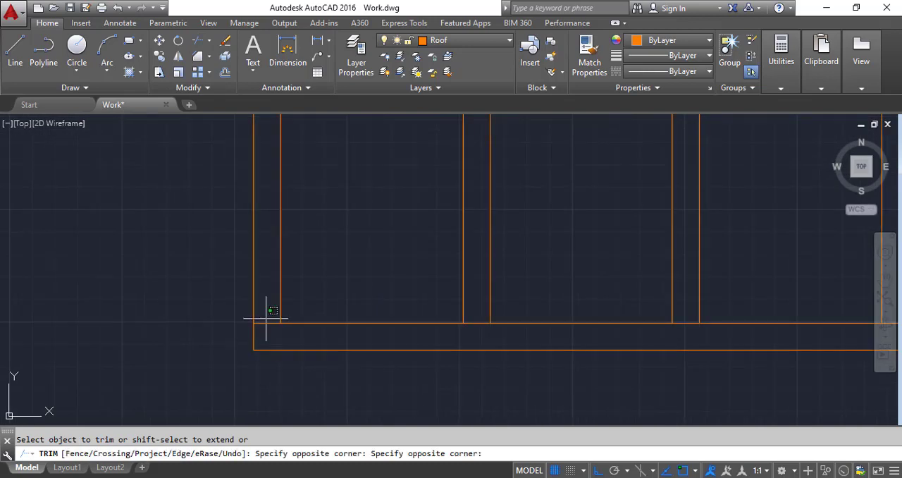
{"action": "left_click", "coordinate": [263, 335]}
{"action": "scroll", "coordinate": [467, 338], "scroll_direction": "down", "scroll_amount": 3}
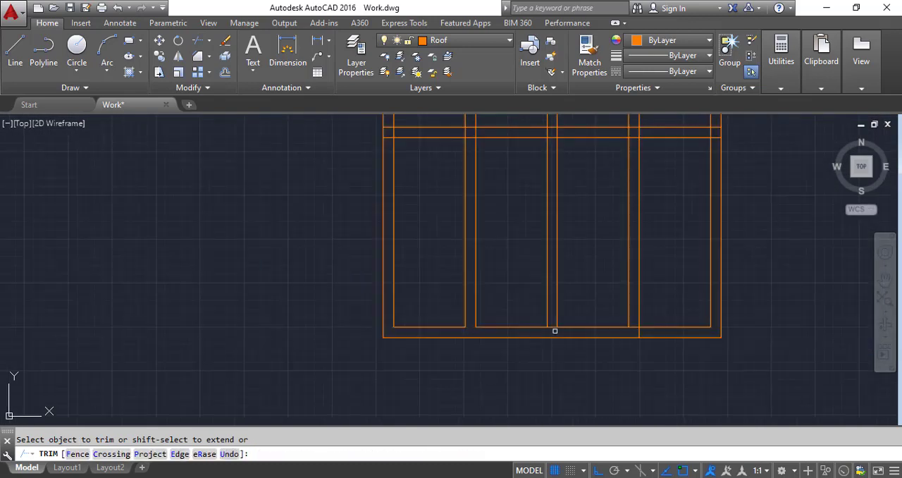
{"action": "scroll", "coordinate": [554, 326], "scroll_direction": "up", "scroll_amount": 4}
{"action": "left_click", "coordinate": [512, 320]}
{"action": "left_click", "coordinate": [497, 344]}
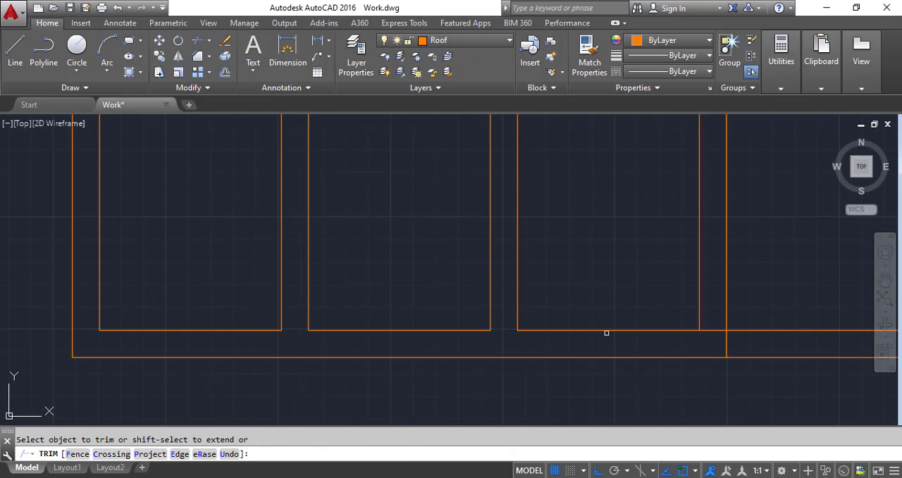
{"action": "left_click", "coordinate": [724, 317]}
{"action": "left_click", "coordinate": [701, 350]}
{"action": "scroll", "coordinate": [712, 338], "scroll_direction": "down", "scroll_amount": 5}
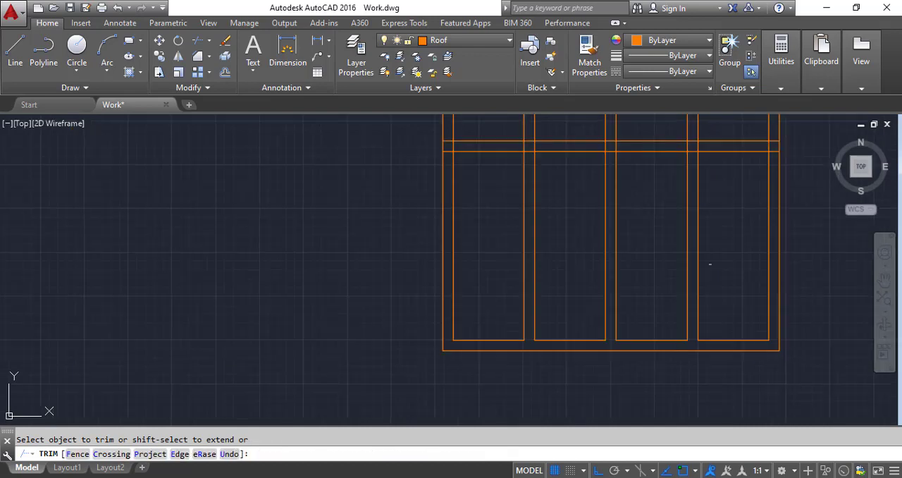
Step: Trim the horizontal inner frame and transom lines and the vertical inner frame line where they overlap inside the window's right frame
{"action": "scroll", "coordinate": [701, 170], "scroll_direction": "up", "scroll_amount": 5}
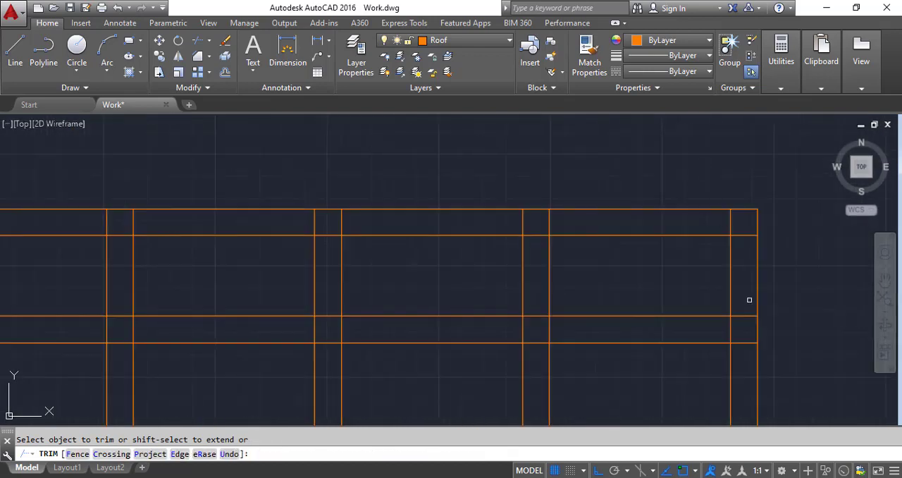
{"action": "left_click", "coordinate": [748, 353]}
{"action": "left_click", "coordinate": [737, 299]}
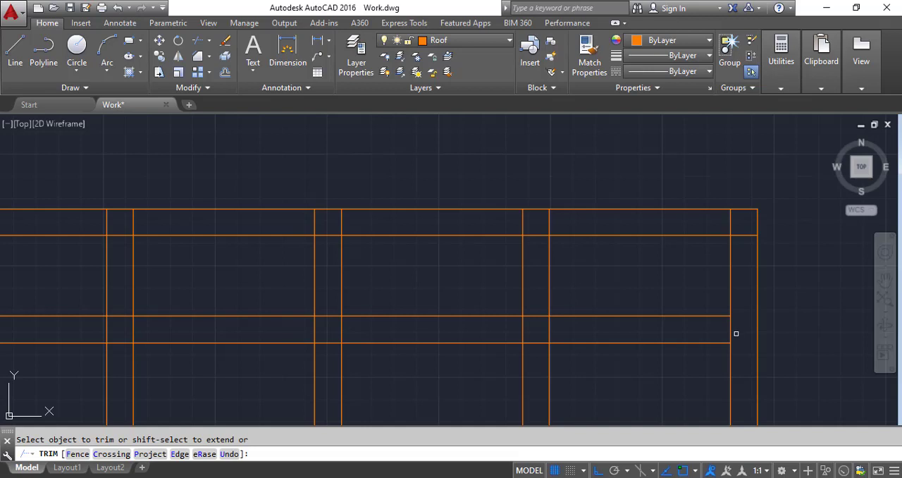
{"action": "left_click", "coordinate": [747, 248]}
{"action": "left_click", "coordinate": [722, 224]}
Step: Trim the overlapping lines where the window's right mullion meets the top frame and crosses the transom bar
{"action": "left_click", "coordinate": [572, 223]}
{"action": "left_click", "coordinate": [497, 221]}
{"action": "left_click", "coordinate": [538, 219]}
{"action": "left_click", "coordinate": [534, 256]}
{"action": "left_click", "coordinate": [535, 292]}
{"action": "left_click", "coordinate": [539, 340]}
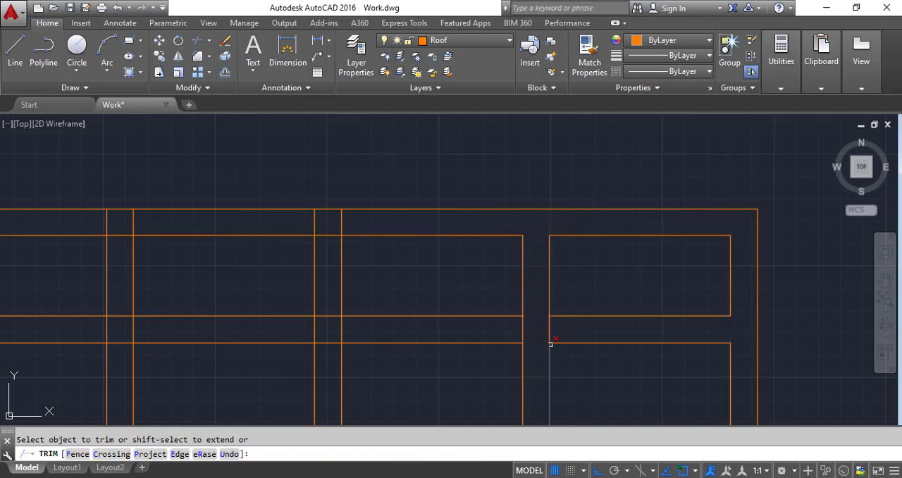
{"action": "left_click", "coordinate": [569, 330]}
{"action": "left_click", "coordinate": [472, 328]}
Step: Trim the overlapping lines where the middle mullion meets the transom bar and the top frame
{"action": "left_click", "coordinate": [362, 329]}
{"action": "left_click", "coordinate": [290, 326]}
{"action": "left_click", "coordinate": [328, 357]}
{"action": "left_click", "coordinate": [330, 268]}
{"action": "left_click", "coordinate": [365, 217]}
{"action": "left_click", "coordinate": [285, 219]}
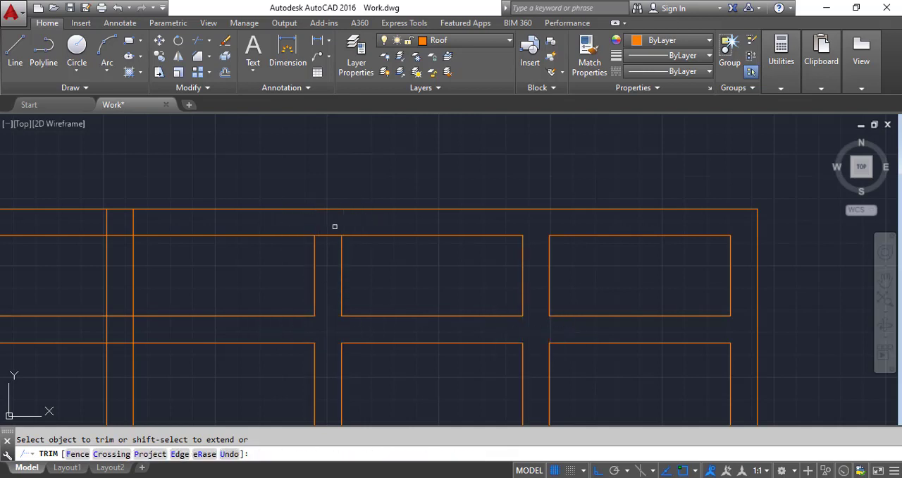
Step: Trim the overlapping lines where the left mullion crosses the transom bar
{"action": "scroll", "coordinate": [326, 246], "scroll_direction": "down", "scroll_amount": 3}
{"action": "scroll", "coordinate": [278, 264], "scroll_direction": "up", "scroll_amount": 6}
{"action": "left_click", "coordinate": [341, 245]}
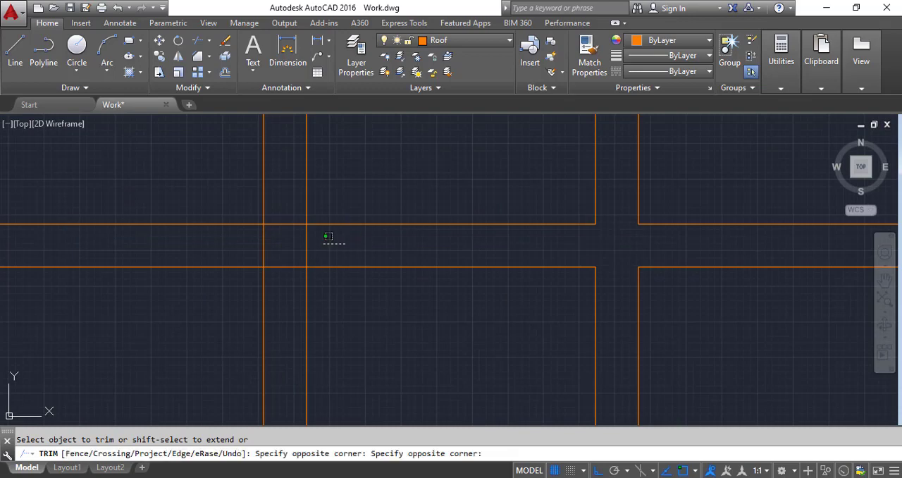
{"action": "left_click", "coordinate": [247, 240]}
{"action": "left_click", "coordinate": [298, 298]}
{"action": "left_click", "coordinate": [292, 206]}
Step: Trim the overlapping lines where the left mullion meets the top frame
{"action": "scroll", "coordinate": [319, 269], "scroll_direction": "down", "scroll_amount": 4}
{"action": "scroll", "coordinate": [314, 193], "scroll_direction": "up", "scroll_amount": 4}
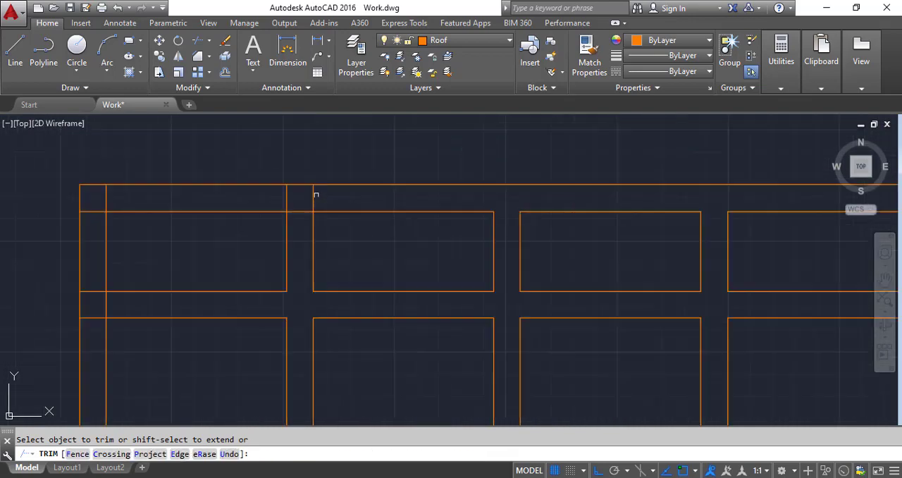
{"action": "left_click", "coordinate": [332, 203]}
{"action": "left_click", "coordinate": [241, 205]}
{"action": "left_click", "coordinate": [296, 242]}
{"action": "left_click", "coordinate": [292, 196]}
{"action": "scroll", "coordinate": [394, 222], "scroll_direction": "down", "scroll_amount": 4}
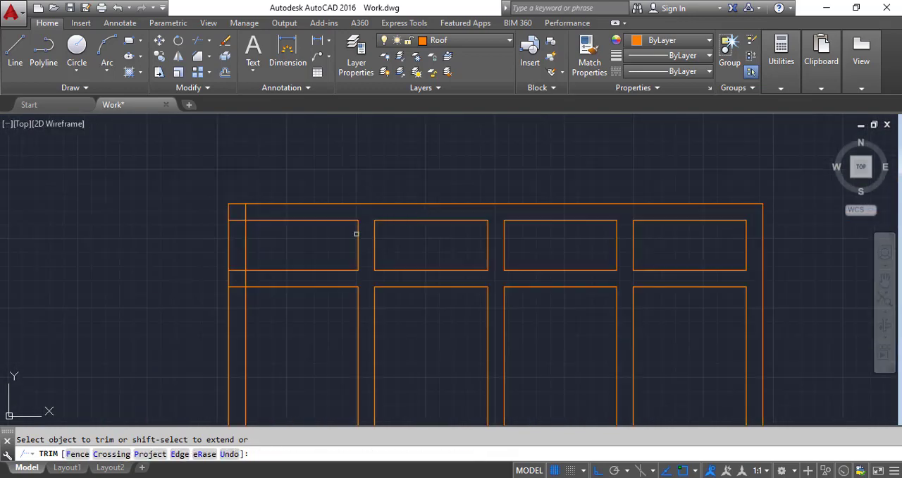
Step: Trim the overlapping lines where the transom bar meets the window's left frame
{"action": "scroll", "coordinate": [236, 276], "scroll_direction": "up", "scroll_amount": 4}
{"action": "left_click", "coordinate": [233, 324]}
{"action": "left_click", "coordinate": [233, 238]}
{"action": "left_click", "coordinate": [287, 277]}
{"action": "left_click", "coordinate": [231, 287]}
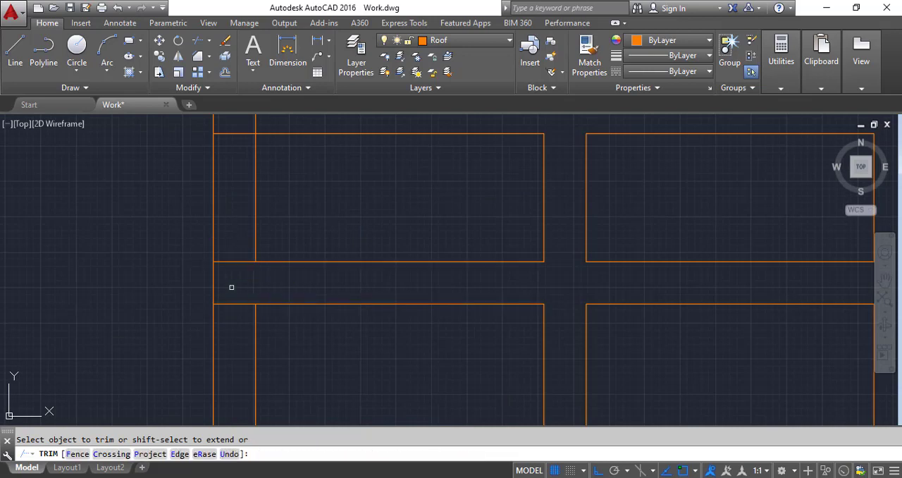
{"action": "left_click", "coordinate": [251, 313]}
{"action": "left_click", "coordinate": [227, 247]}
{"action": "scroll", "coordinate": [261, 127], "scroll_direction": "down", "scroll_amount": 4}
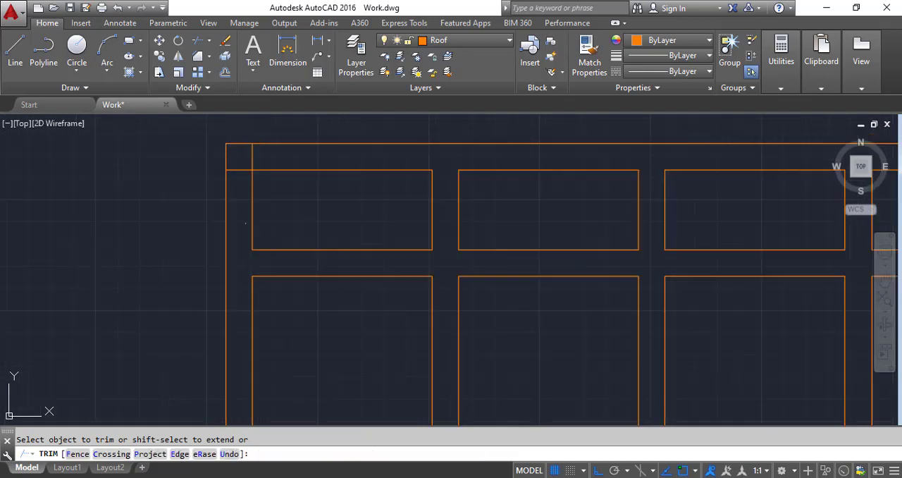
Step: Trim the crossing inner frame lines at the window's top left corner
{"action": "scroll", "coordinate": [261, 165], "scroll_direction": "up", "scroll_amount": 4}
{"action": "left_click", "coordinate": [265, 160]}
{"action": "left_click", "coordinate": [241, 162]}
{"action": "left_click", "coordinate": [241, 197]}
{"action": "left_click", "coordinate": [228, 167]}
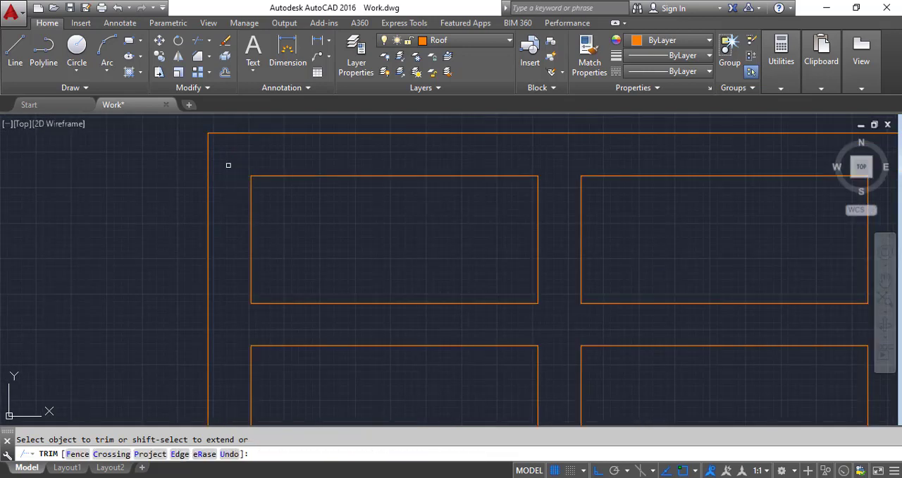
{"action": "scroll", "coordinate": [241, 190], "scroll_direction": "down", "scroll_amount": 5}
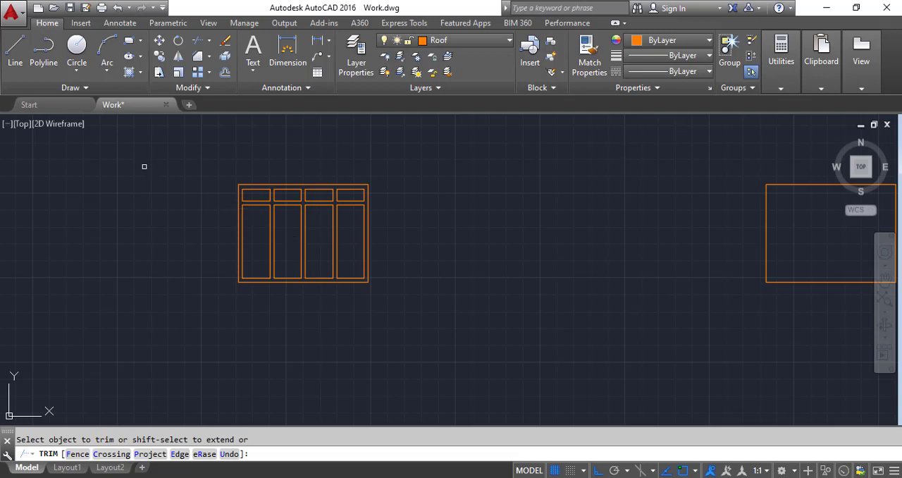
Step: Copy the complete detailed window horizontally to the right, into the gap before the next plain window outline
{"action": "left_click", "coordinate": [159, 56]}
{"action": "left_click", "coordinate": [206, 159]}
{"action": "left_click", "coordinate": [370, 281]}
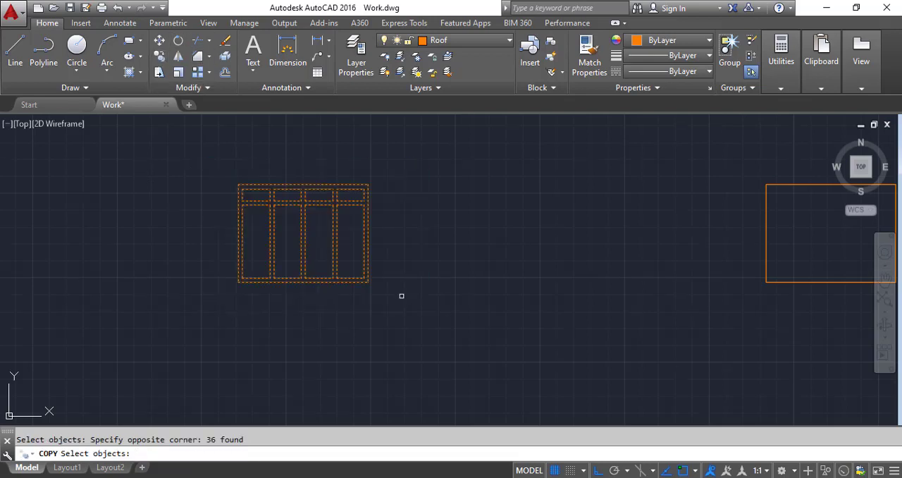
{"action": "key", "text": "Return"}
{"action": "left_click", "coordinate": [367, 282]}
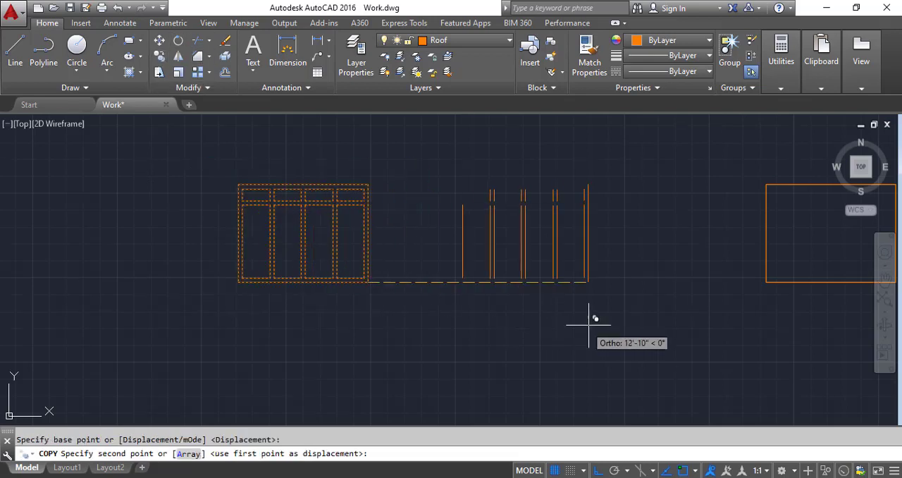
{"action": "left_click", "coordinate": [603, 310]}
{"action": "key", "text": "Escape"}
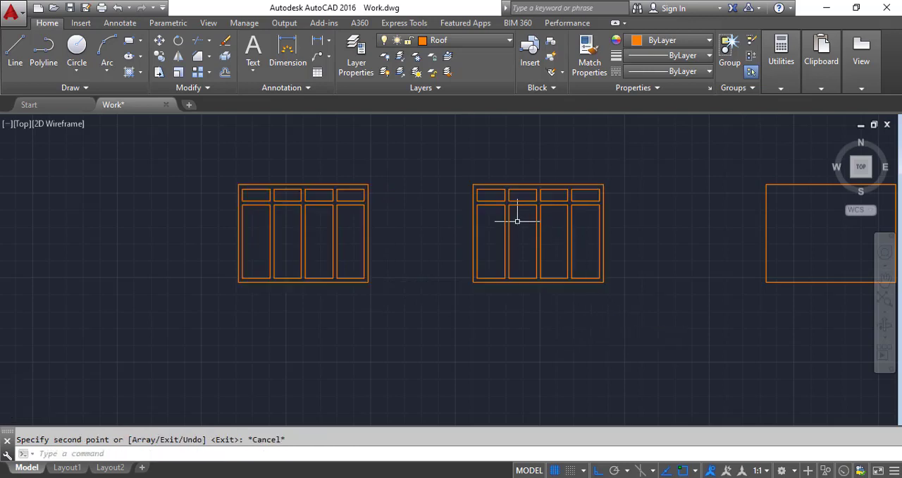
Step: Offset the right and left edges of the copied window's leftmost lower pane 4" inward
{"action": "scroll", "coordinate": [473, 258], "scroll_direction": "up", "scroll_amount": 7}
{"action": "scroll", "coordinate": [402, 178], "scroll_direction": "down", "scroll_amount": 5}
{"action": "scroll", "coordinate": [414, 220], "scroll_direction": "up", "scroll_amount": 2}
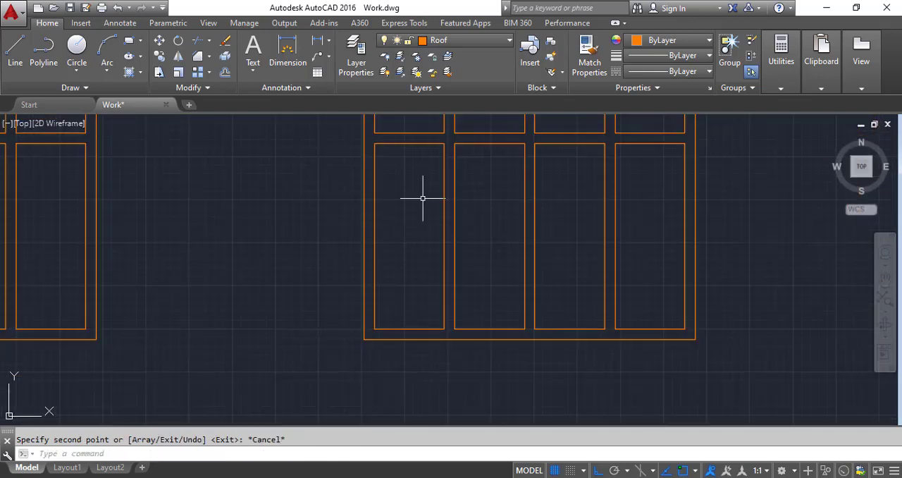
{"action": "left_click", "coordinate": [224, 71]}
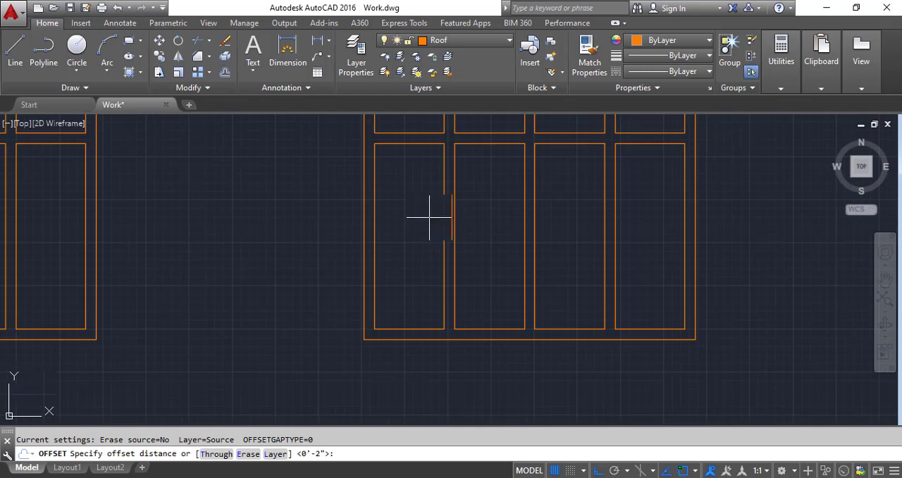
{"action": "scroll", "coordinate": [429, 217], "scroll_direction": "up", "scroll_amount": 2}
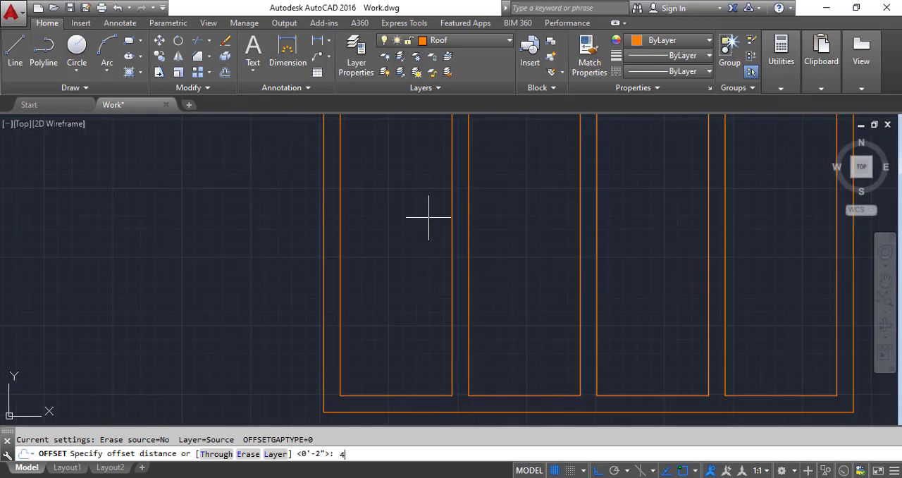
{"action": "key", "text": "Return"}
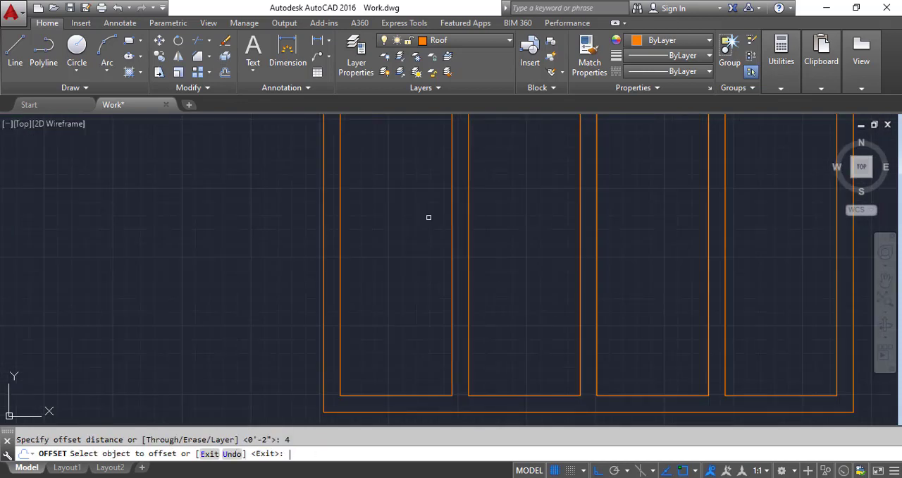
{"action": "left_click", "coordinate": [451, 251]}
{"action": "left_click", "coordinate": [424, 252]}
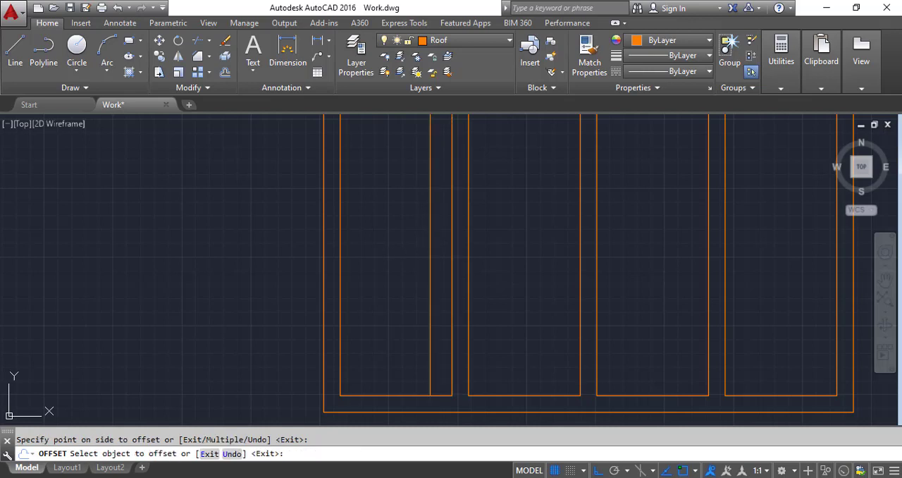
{"action": "left_click", "coordinate": [342, 272]}
{"action": "left_click", "coordinate": [391, 280]}
Step: Offset the bottom and top edges of the same leftmost lower pane 4" inward
{"action": "left_click", "coordinate": [383, 395]}
{"action": "left_click", "coordinate": [389, 342]}
{"action": "scroll", "coordinate": [392, 296], "scroll_direction": "down", "scroll_amount": 3}
{"action": "scroll", "coordinate": [388, 195], "scroll_direction": "up", "scroll_amount": 3}
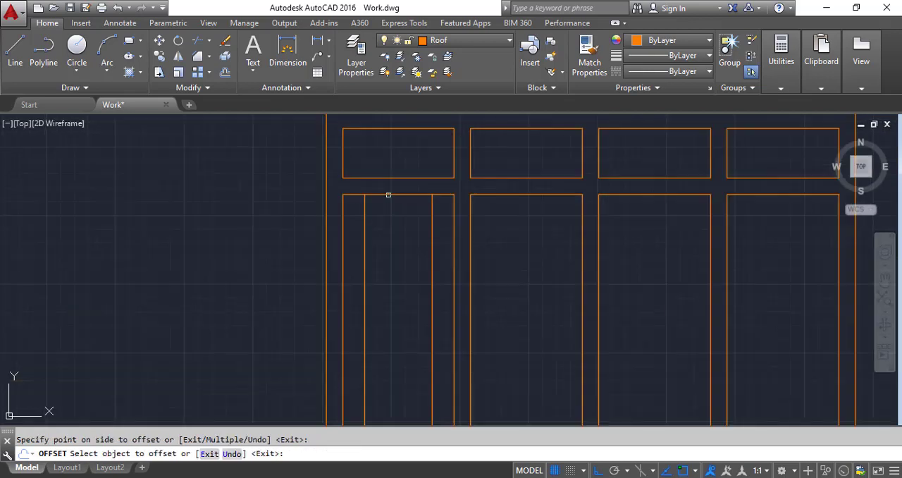
{"action": "left_click", "coordinate": [388, 195]}
{"action": "left_click", "coordinate": [388, 251]}
{"action": "scroll", "coordinate": [396, 186], "scroll_direction": "down", "scroll_amount": 3}
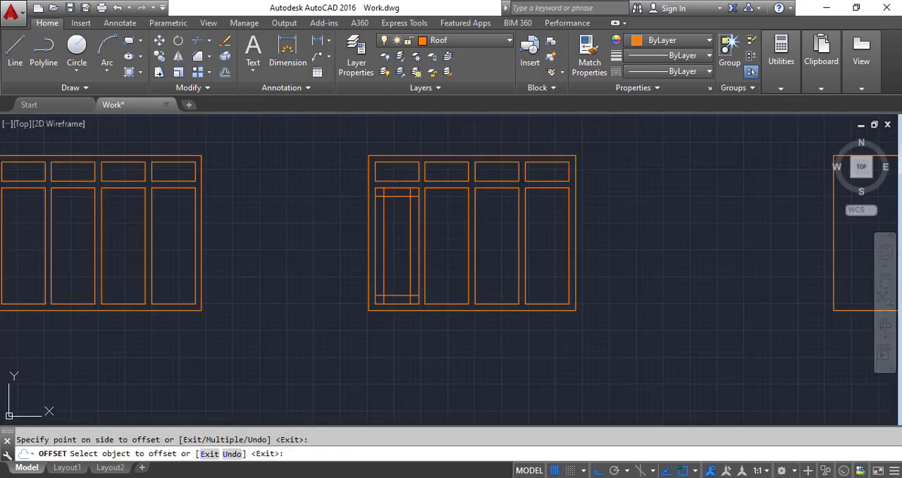
Step: Trim the overlapping ends of the offset lines at all four corners of the leftmost lower pane, leaving a closed inner rectangle
{"action": "scroll", "coordinate": [409, 236], "scroll_direction": "up", "scroll_amount": 2}
{"action": "left_click", "coordinate": [198, 40]}
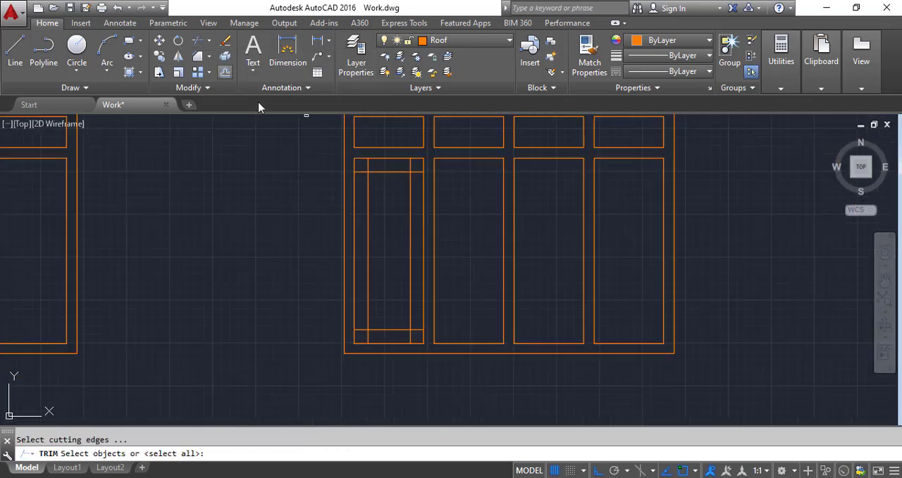
{"action": "scroll", "coordinate": [408, 160], "scroll_direction": "up", "scroll_amount": 2}
{"action": "key", "text": "Return"}
{"action": "left_click", "coordinate": [424, 189]}
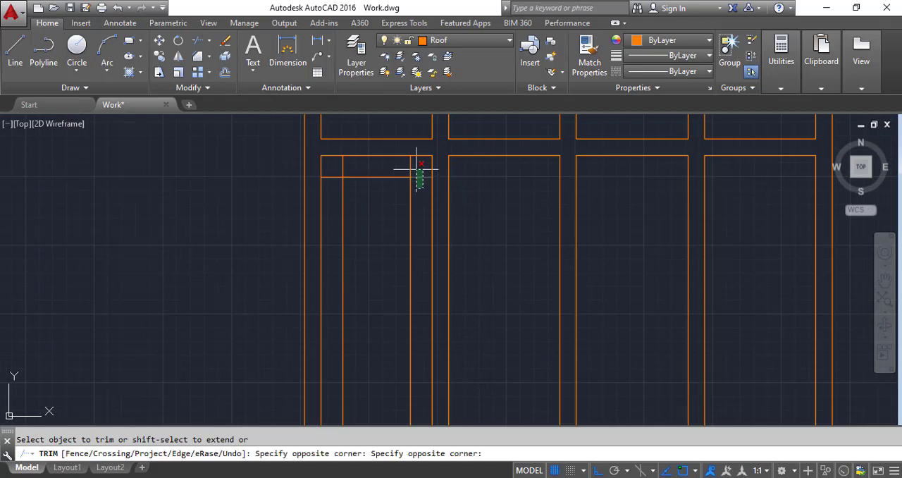
{"action": "left_click", "coordinate": [407, 167]}
{"action": "left_click", "coordinate": [415, 165]}
{"action": "left_click", "coordinate": [363, 164]}
{"action": "scroll", "coordinate": [329, 179], "scroll_direction": "down", "scroll_amount": 2}
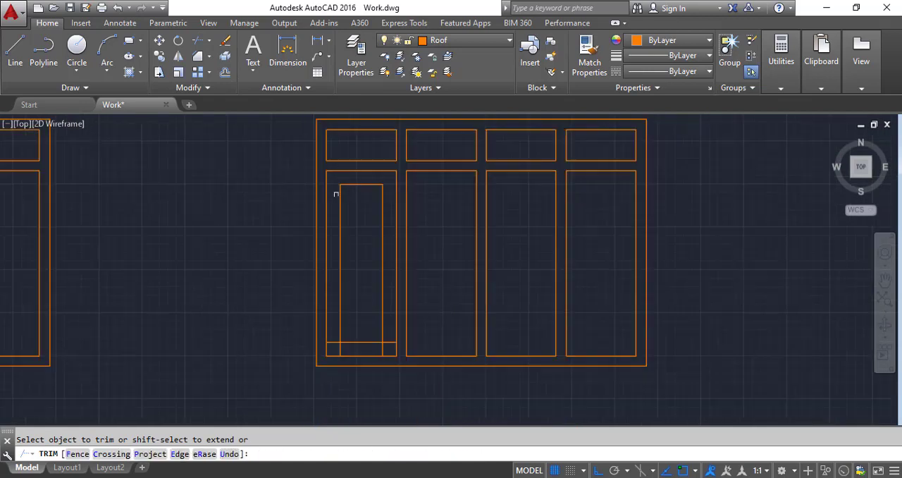
{"action": "scroll", "coordinate": [343, 306], "scroll_direction": "up", "scroll_amount": 2}
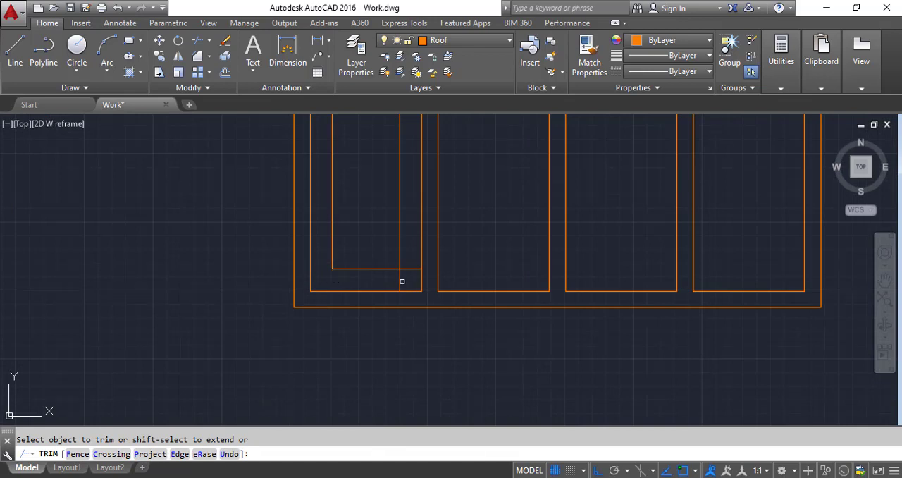
{"action": "scroll", "coordinate": [383, 282], "scroll_direction": "down", "scroll_amount": 3}
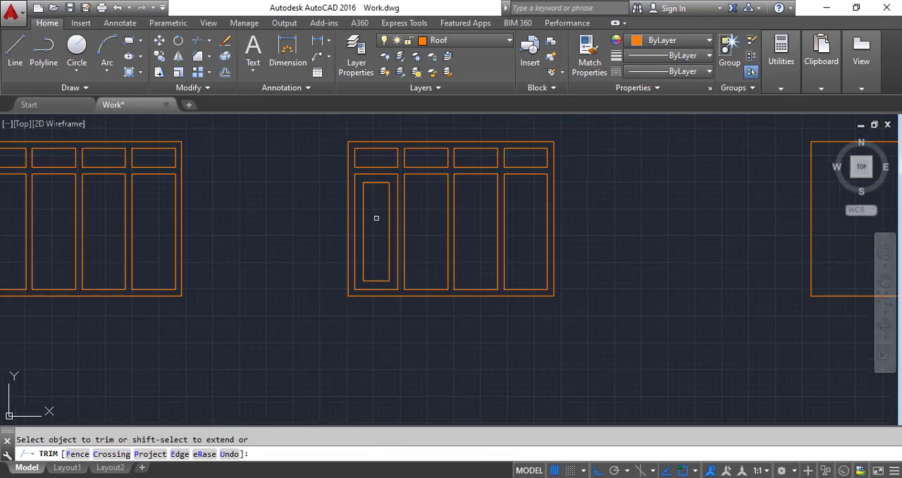
{"action": "scroll", "coordinate": [392, 286], "scroll_direction": "up", "scroll_amount": 4}
{"action": "scroll", "coordinate": [383, 288], "scroll_direction": "down", "scroll_amount": 5}
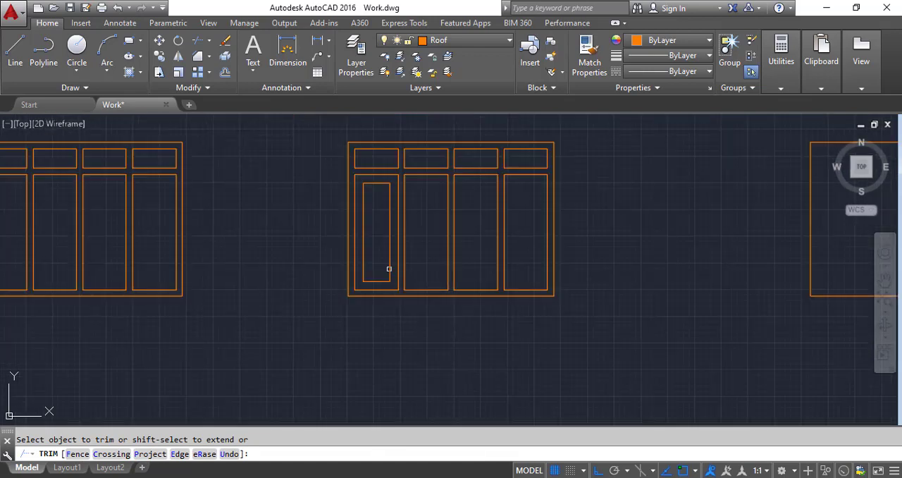
Step: Draw a vertical line from the midpoint of the inner rectangle's top edge to the midpoint of its bottom edge
{"action": "scroll", "coordinate": [376, 204], "scroll_direction": "up", "scroll_amount": 3}
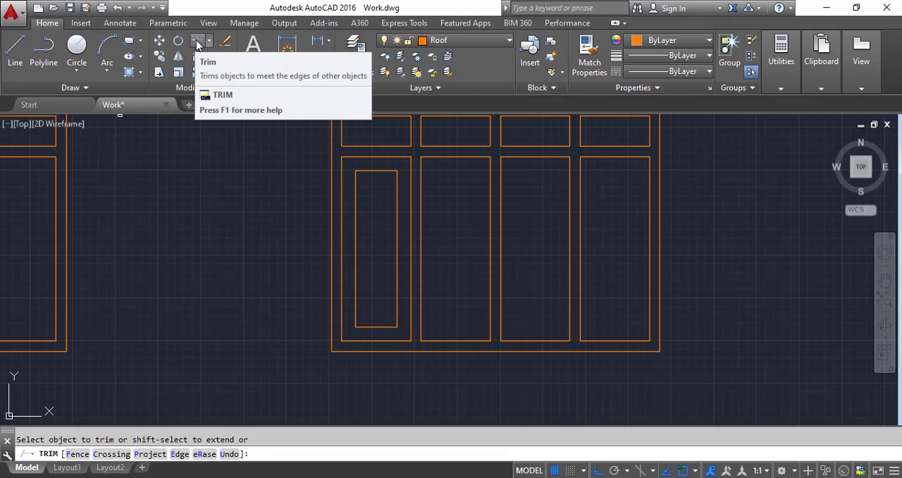
{"action": "left_click", "coordinate": [14, 48]}
{"action": "left_click", "coordinate": [376, 172]}
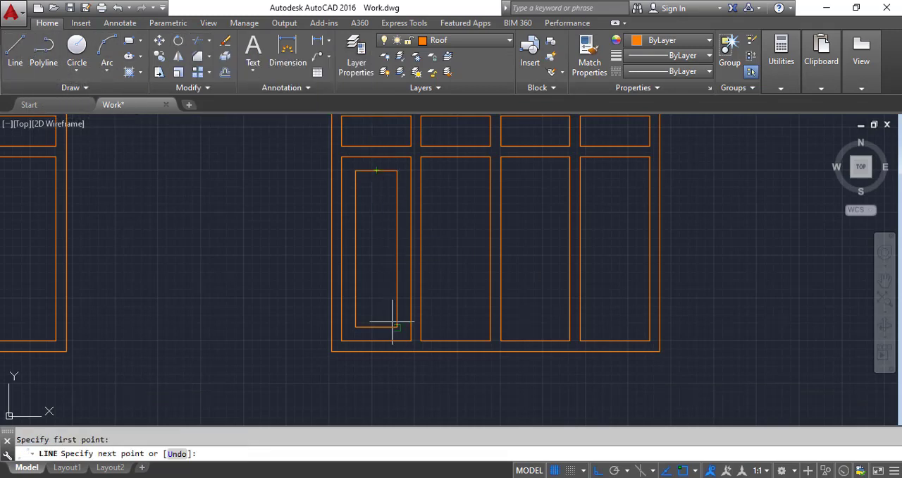
{"action": "left_click", "coordinate": [376, 327]}
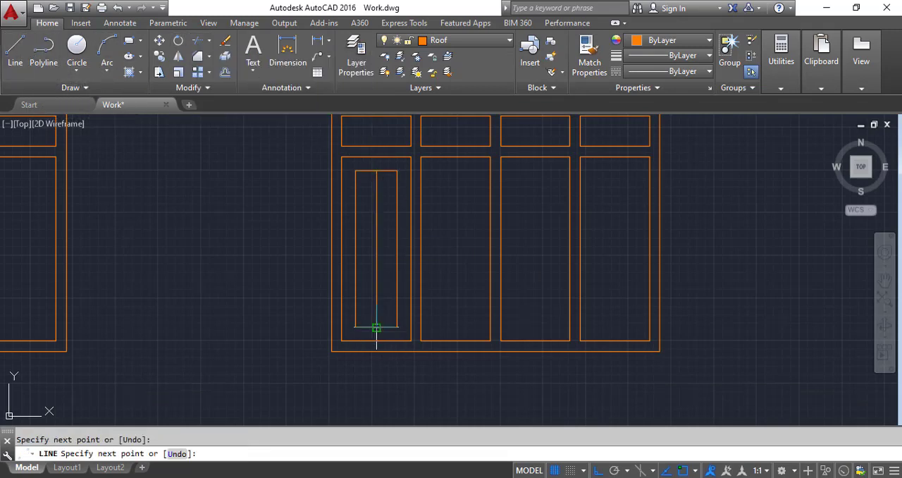
{"action": "key", "text": "Return"}
{"action": "scroll", "coordinate": [393, 233], "scroll_direction": "up", "scroll_amount": 2}
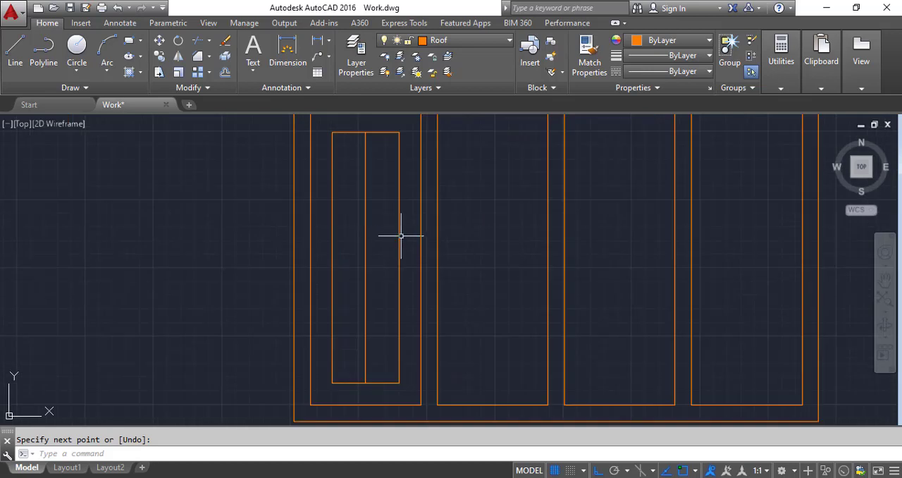
{"action": "left_click", "coordinate": [401, 234]}
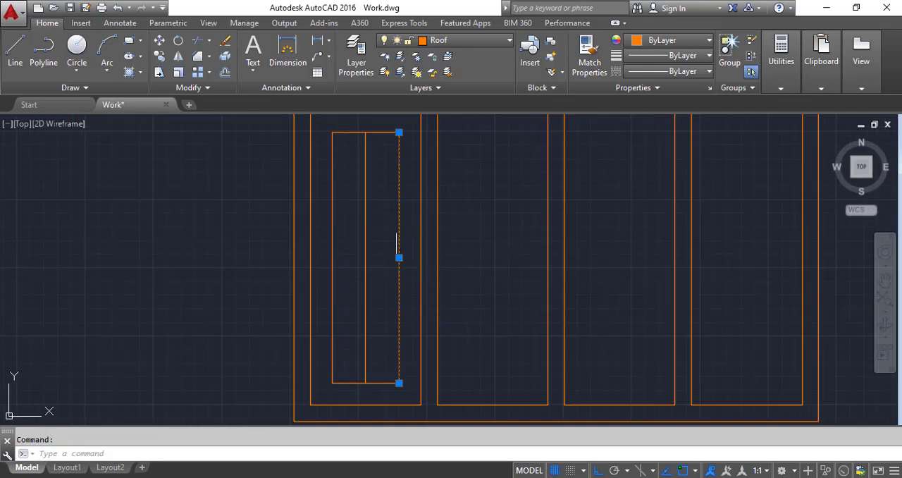
{"action": "left_click", "coordinate": [84, 88]}
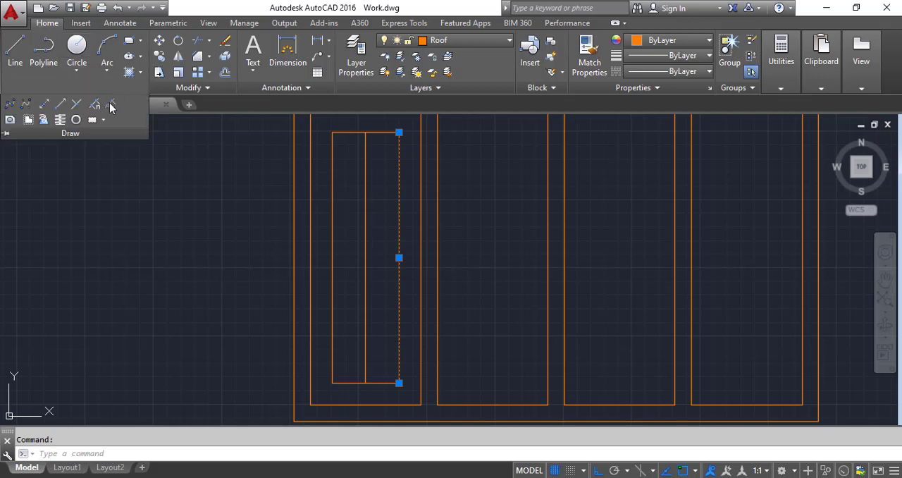
{"action": "left_click", "coordinate": [95, 106]}
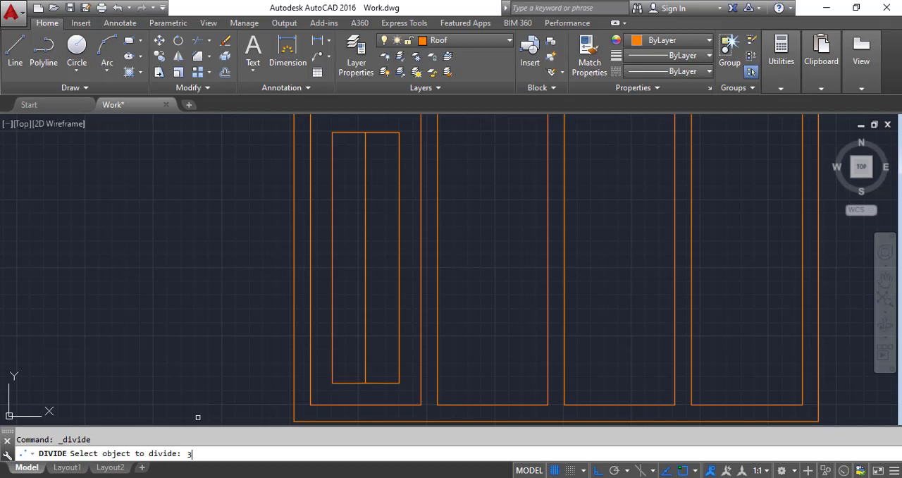
{"action": "key", "text": "Return"}
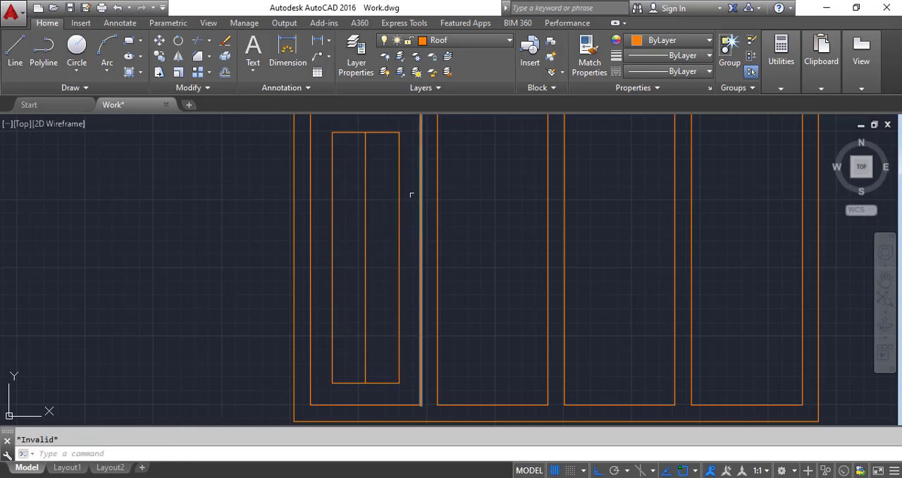
{"action": "left_click", "coordinate": [408, 170]}
{"action": "left_click", "coordinate": [388, 365]}
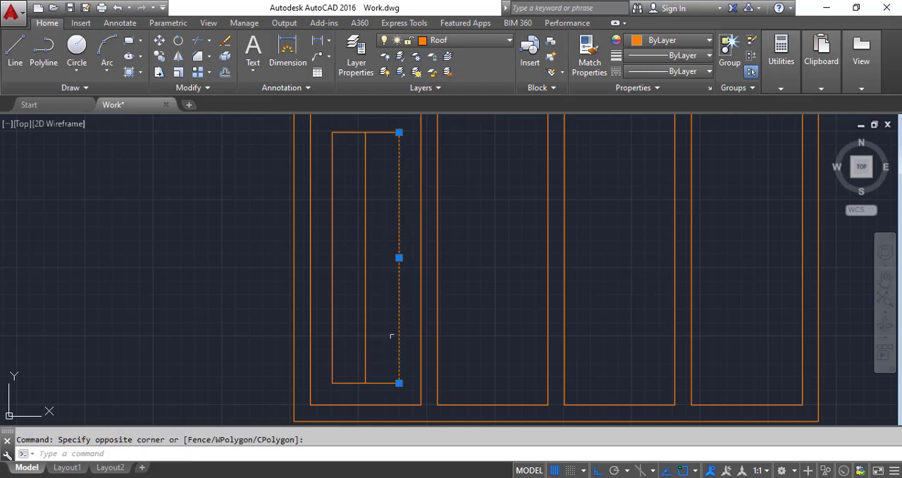
{"action": "key", "text": "Escape"}
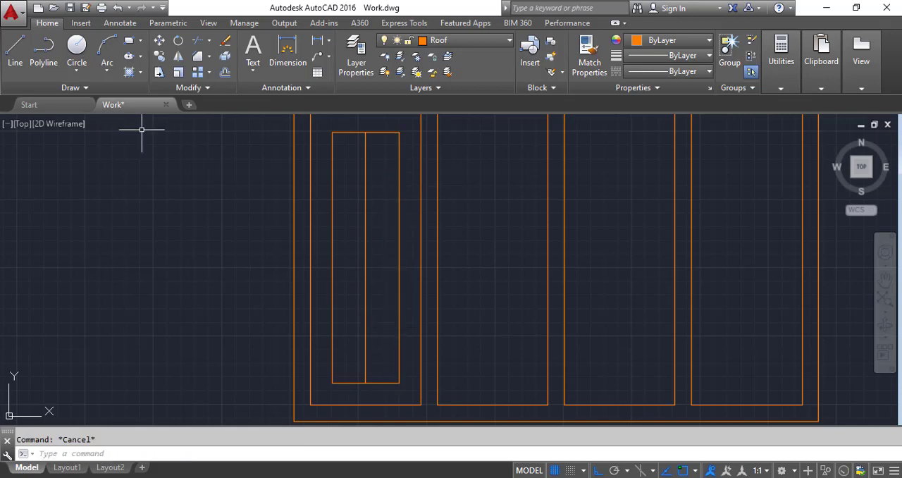
Step: Divide the right edge of the inner rectangle in the leftmost lower pane into 3 equal segments
{"action": "left_click", "coordinate": [74, 88]}
{"action": "left_click", "coordinate": [94, 103]}
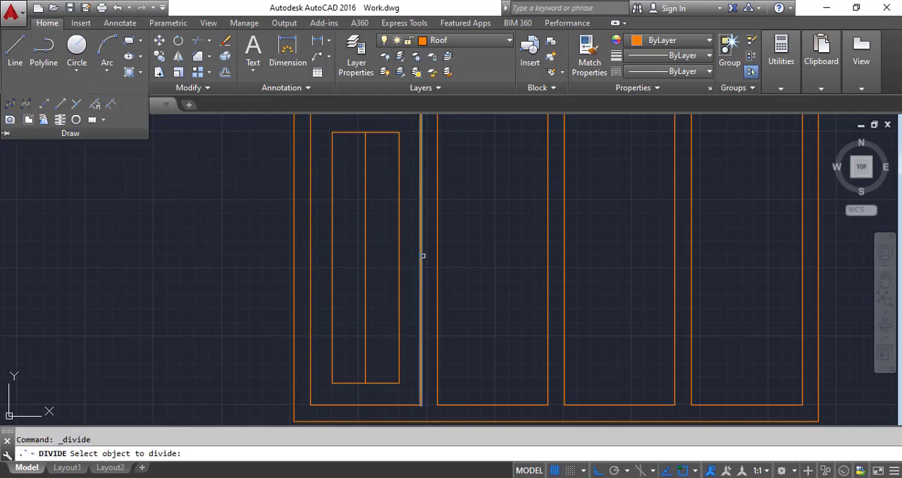
{"action": "left_click", "coordinate": [399, 260]}
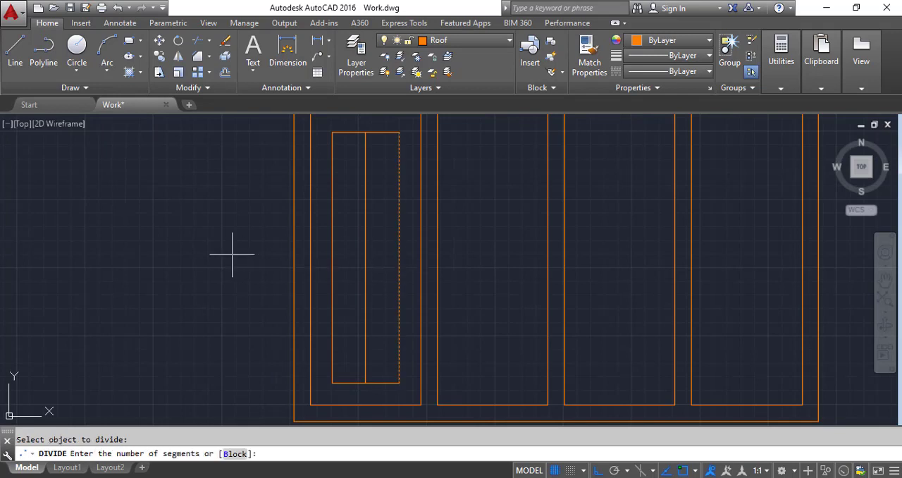
{"action": "key", "text": "Return"}
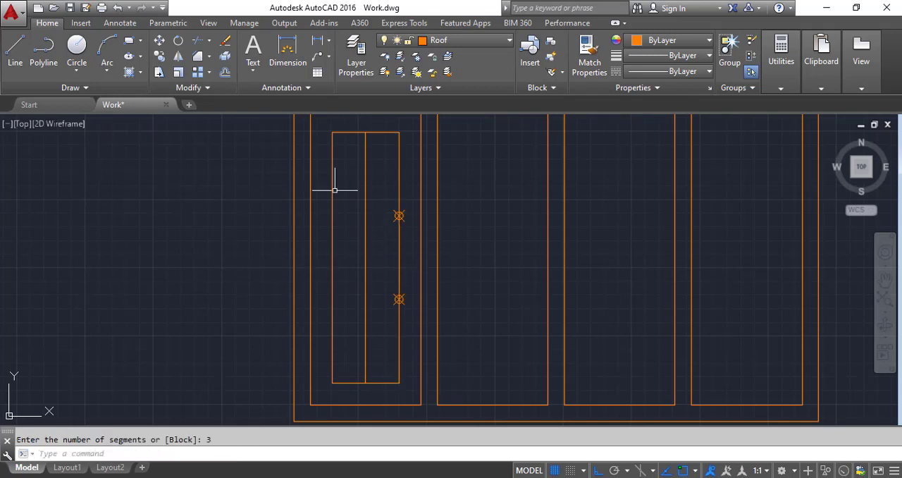
Step: Draw a horizontal line from the upper division point to the left edge of the inner rectangle
{"action": "left_click", "coordinate": [15, 43]}
{"action": "scroll", "coordinate": [320, 172], "scroll_direction": "up", "scroll_amount": 2}
{"action": "scroll", "coordinate": [320, 172], "scroll_direction": "up", "scroll_amount": 2}
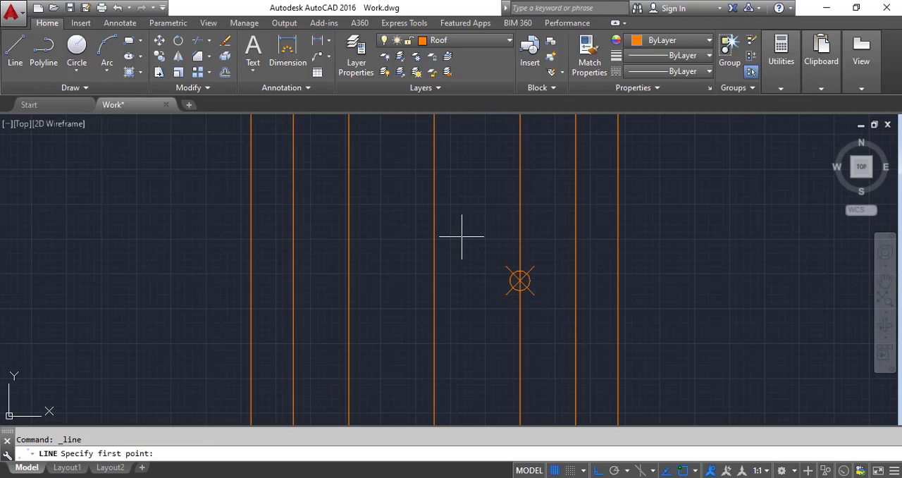
{"action": "left_click", "coordinate": [520, 280]}
{"action": "left_click", "coordinate": [348, 280]}
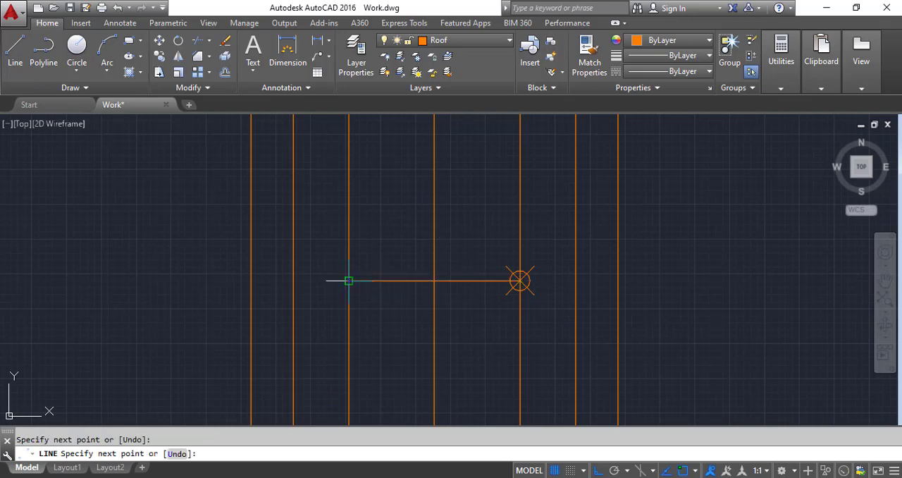
{"action": "key", "text": "Return"}
Step: Draw a horizontal line from the lower division point to the left edge of the inner rectangle
{"action": "scroll", "coordinate": [313, 155], "scroll_direction": "down", "scroll_amount": 4}
{"action": "scroll", "coordinate": [395, 285], "scroll_direction": "up", "scroll_amount": 2}
{"action": "key", "text": "Return"}
{"action": "left_click", "coordinate": [389, 287]}
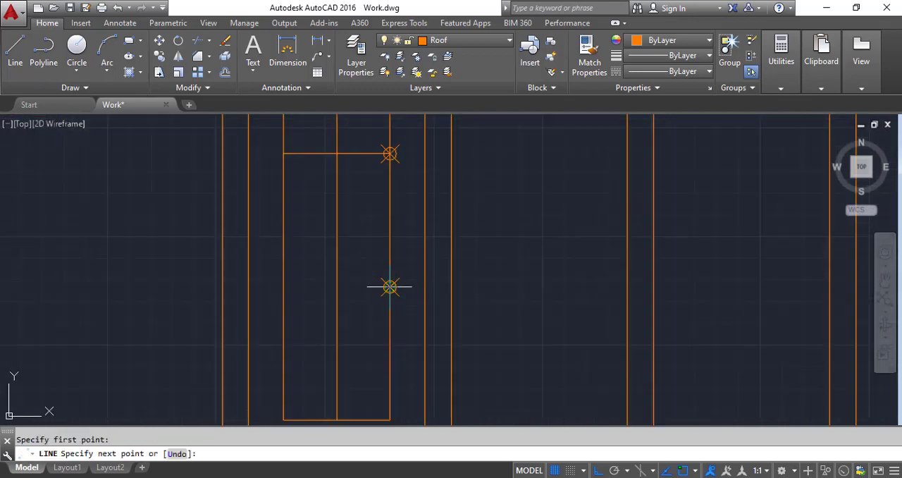
{"action": "left_click", "coordinate": [282, 287]}
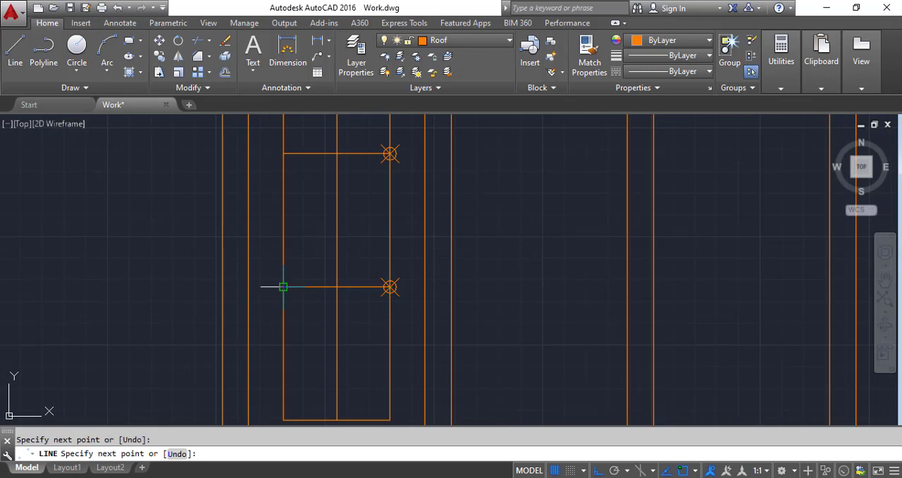
{"action": "key", "text": "Escape"}
Step: Erase the two division point markers on the right edge of the inner rectangle
{"action": "scroll", "coordinate": [370, 164], "scroll_direction": "down", "scroll_amount": 4}
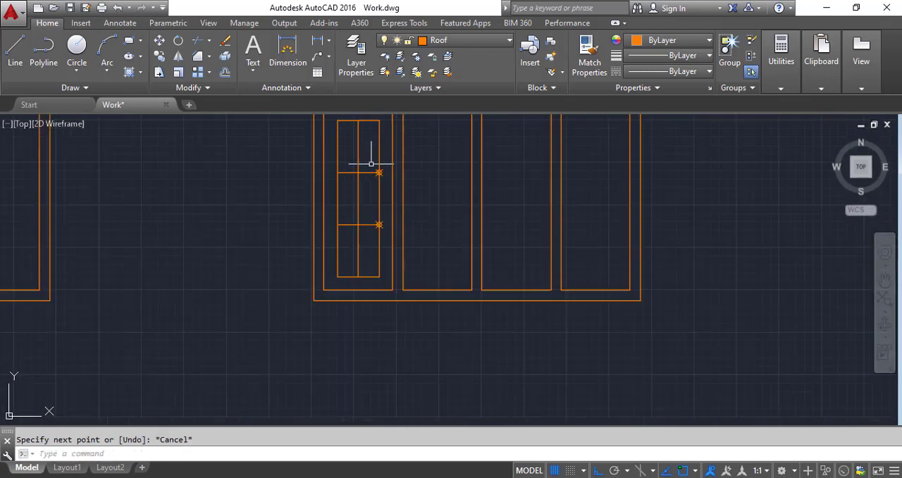
{"action": "scroll", "coordinate": [370, 163], "scroll_direction": "up", "scroll_amount": 4}
{"action": "left_click", "coordinate": [368, 161]}
{"action": "left_click", "coordinate": [401, 364]}
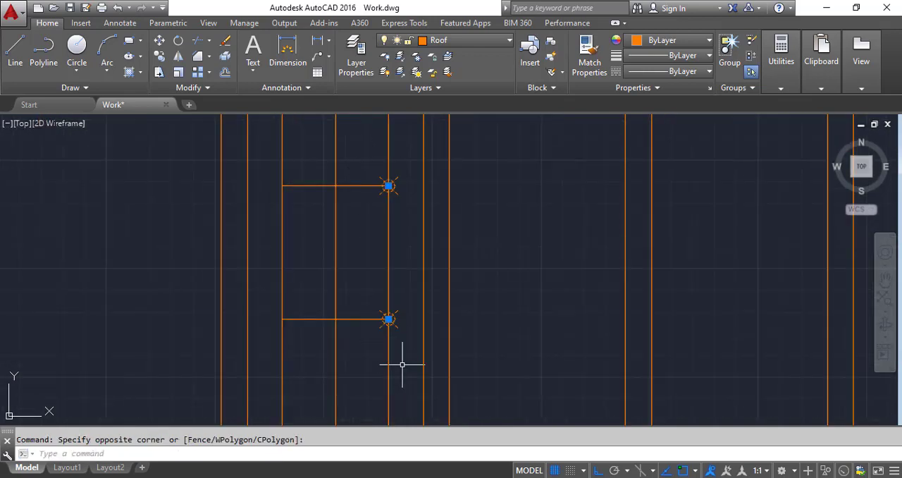
{"action": "key", "text": "Delete"}
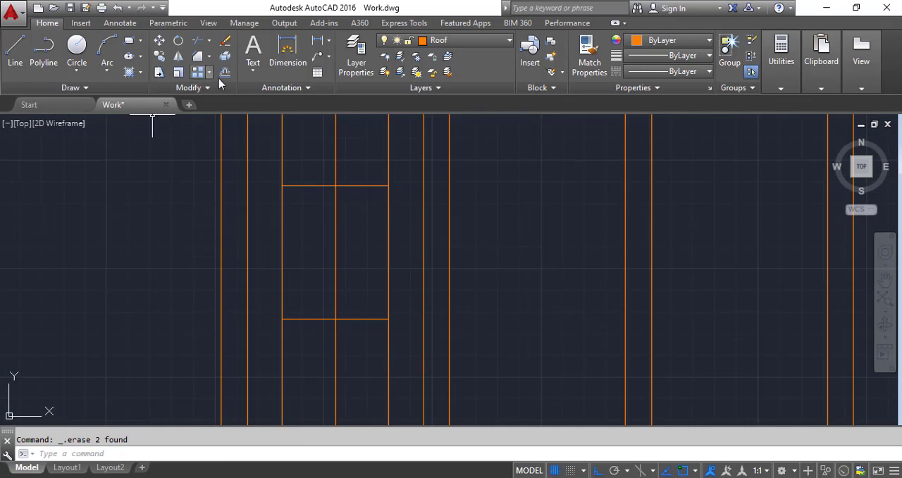
Step: Offset the inner rectangle's vertical centre line 0.5" to both sides
{"action": "left_click", "coordinate": [224, 72]}
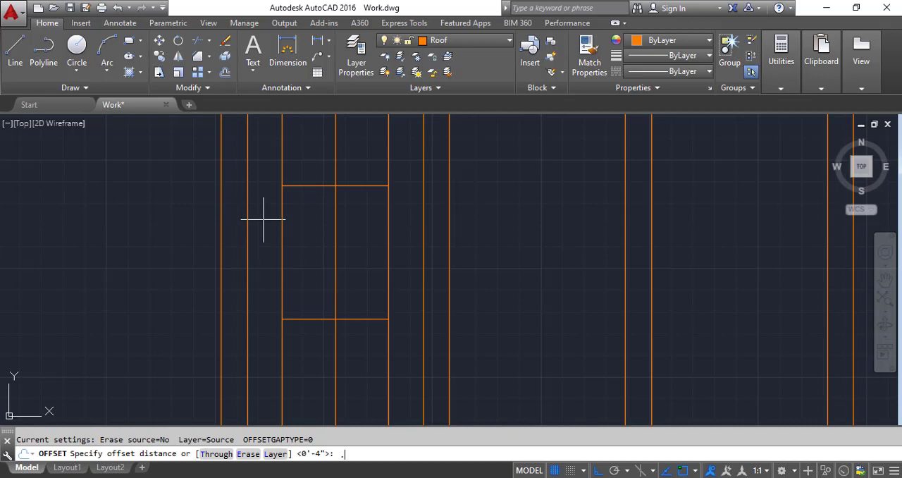
{"action": "key", "text": "Return"}
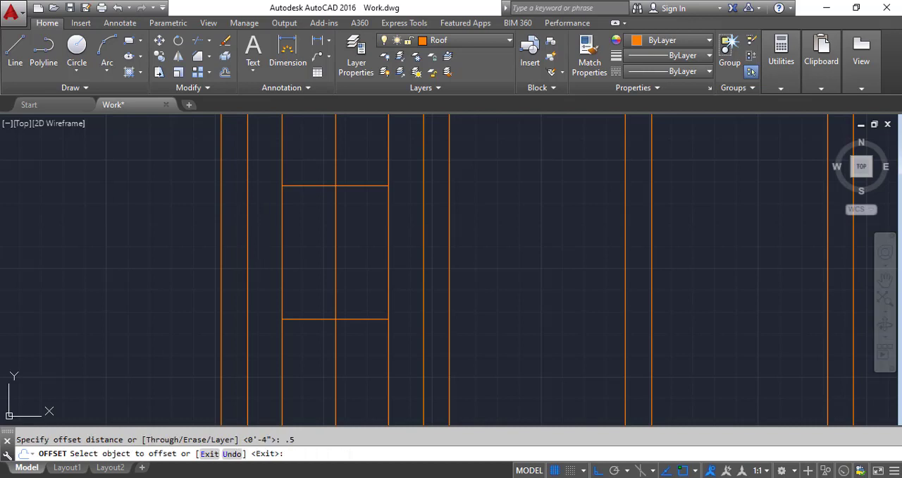
{"action": "scroll", "coordinate": [341, 226], "scroll_direction": "up", "scroll_amount": 2}
{"action": "left_click", "coordinate": [333, 234]}
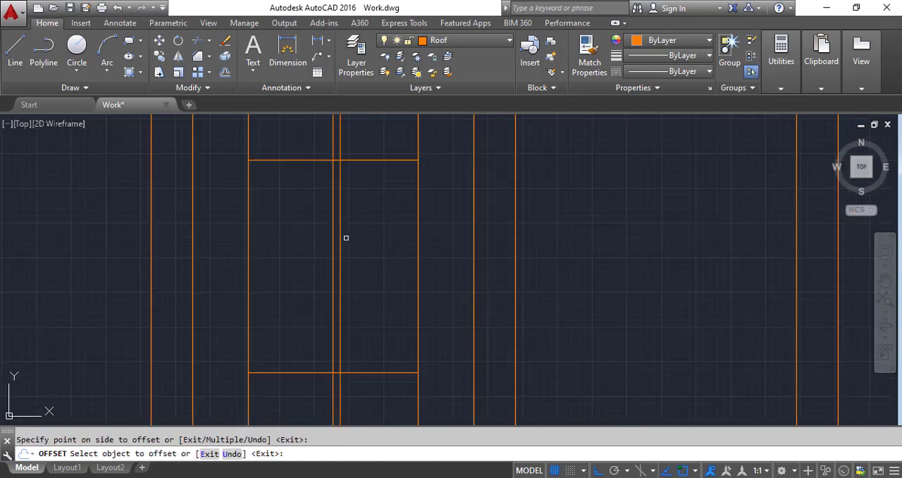
{"action": "left_click", "coordinate": [331, 246]}
Step: Offset both horizontal dividing lines of the inner rectangle 0.5" above and below
{"action": "left_click", "coordinate": [362, 162]}
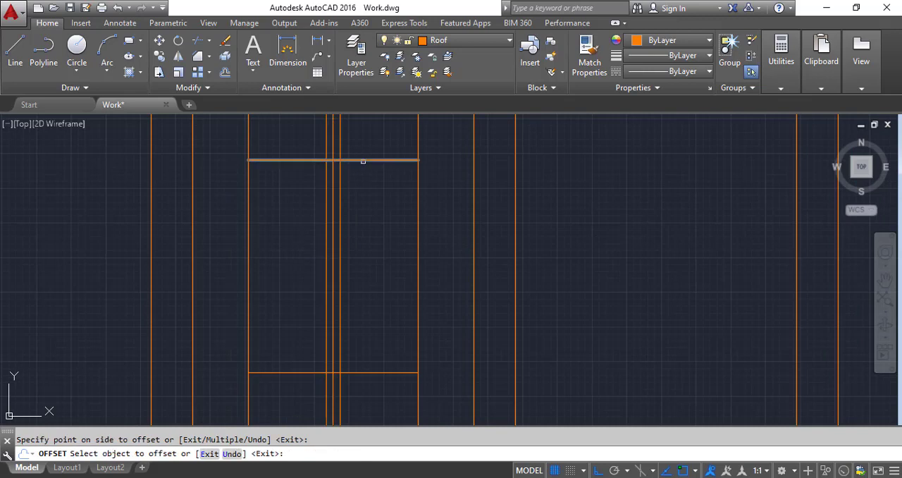
{"action": "left_click", "coordinate": [359, 177]}
{"action": "left_click", "coordinate": [360, 160]}
{"action": "left_click", "coordinate": [358, 151]}
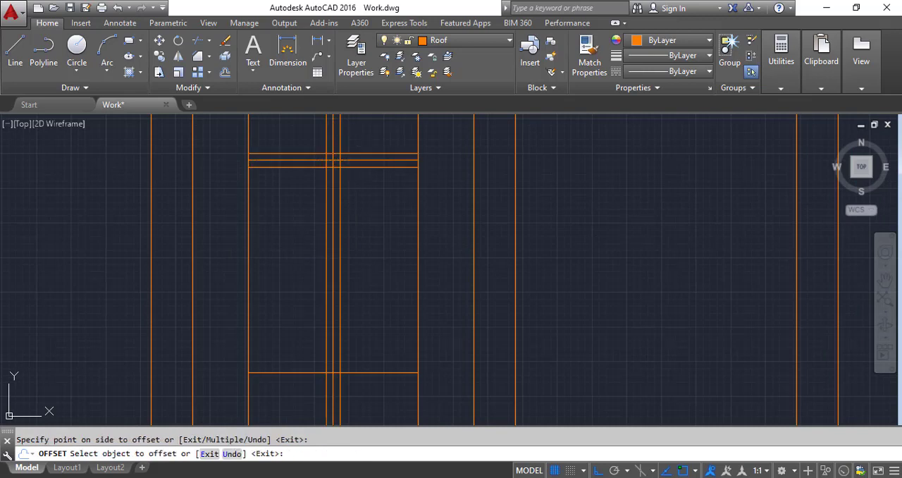
{"action": "left_click", "coordinate": [369, 371]}
{"action": "left_click", "coordinate": [368, 333]}
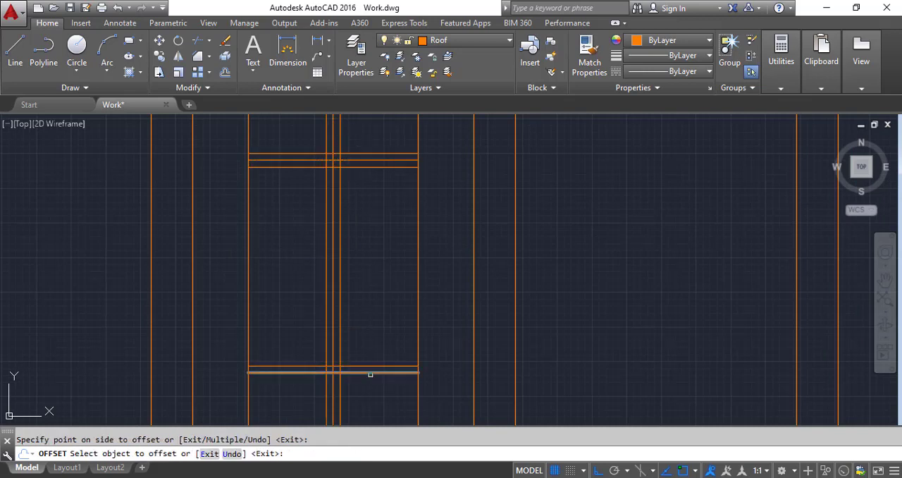
{"action": "left_click", "coordinate": [369, 374]}
{"action": "left_click", "coordinate": [370, 395]}
{"action": "key", "text": "Escape"}
Step: Erase the original vertical centre line and both original horizontal dividing lines, keeping only their offset copies
{"action": "scroll", "coordinate": [331, 384], "scroll_direction": "up", "scroll_amount": 5}
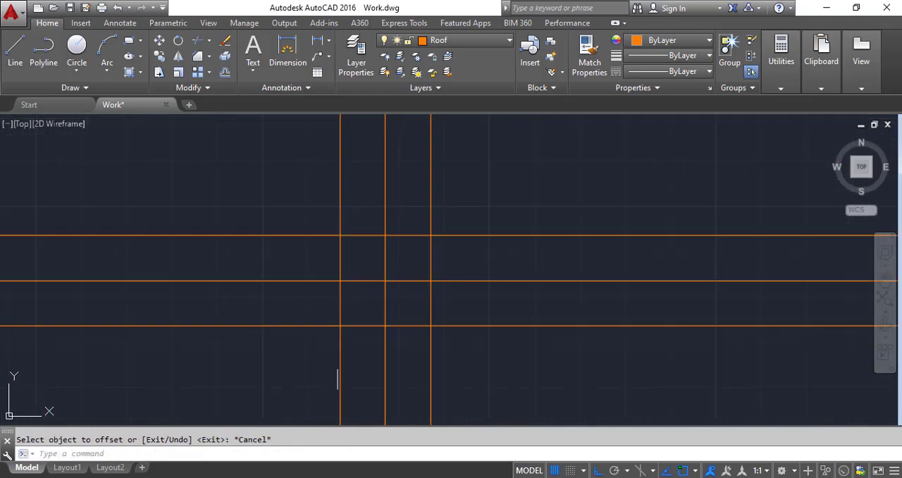
{"action": "left_click", "coordinate": [393, 313]}
{"action": "left_click", "coordinate": [364, 264]}
{"action": "key", "text": "Delete"}
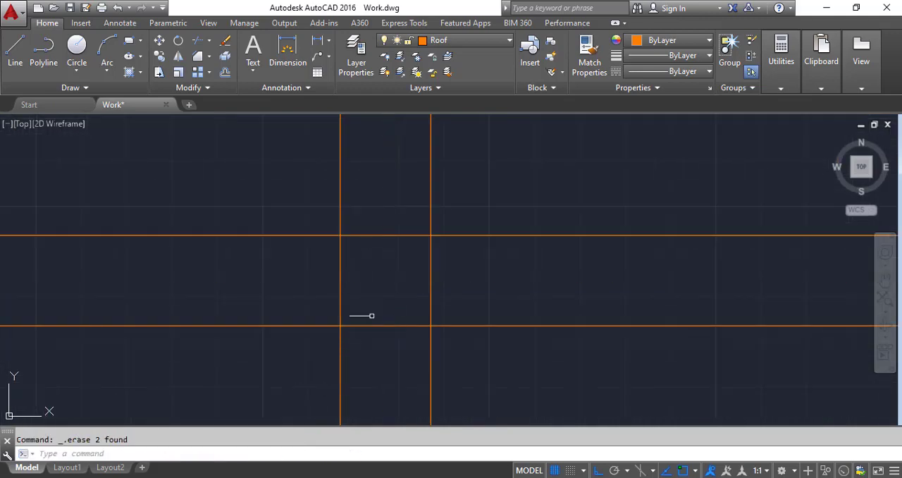
{"action": "scroll", "coordinate": [363, 303], "scroll_direction": "down", "scroll_amount": 3}
{"action": "scroll", "coordinate": [376, 174], "scroll_direction": "up", "scroll_amount": 4}
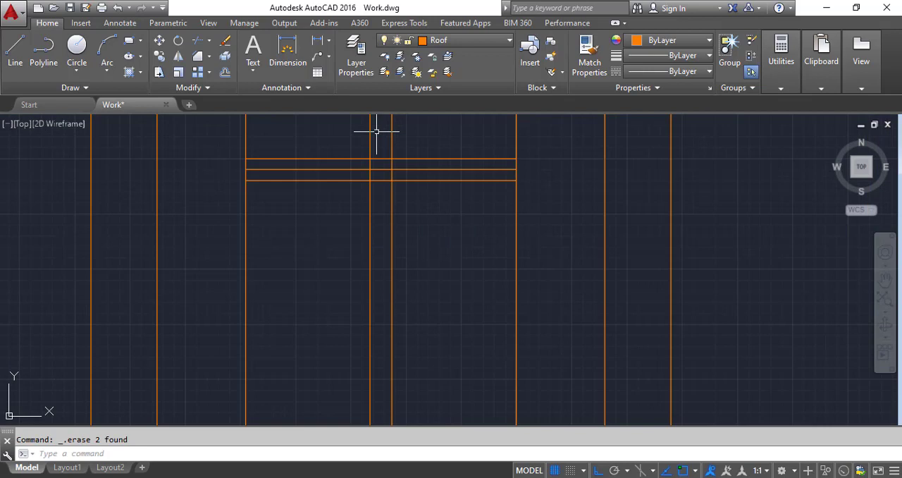
{"action": "left_click", "coordinate": [364, 169]}
{"action": "key", "text": "Delete"}
Step: Trim the upper glazing bar's crossing with the vertical bar and the rectangle edge at the upper bar's left end
{"action": "left_click", "coordinate": [201, 42]}
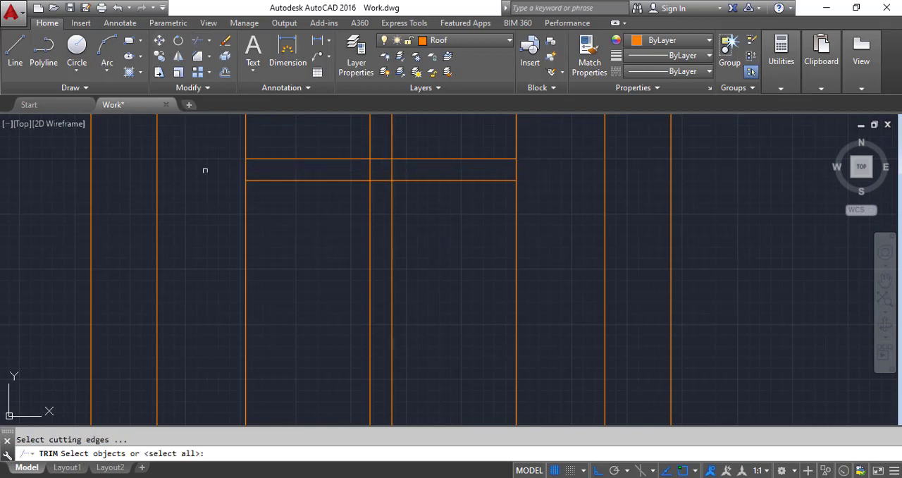
{"action": "key", "text": "Return"}
{"action": "scroll", "coordinate": [250, 167], "scroll_direction": "up", "scroll_amount": 4}
{"action": "left_click", "coordinate": [248, 166]}
{"action": "left_click", "coordinate": [226, 180]}
{"action": "scroll", "coordinate": [226, 185], "scroll_direction": "down", "scroll_amount": 4}
{"action": "scroll", "coordinate": [377, 172], "scroll_direction": "up", "scroll_amount": 4}
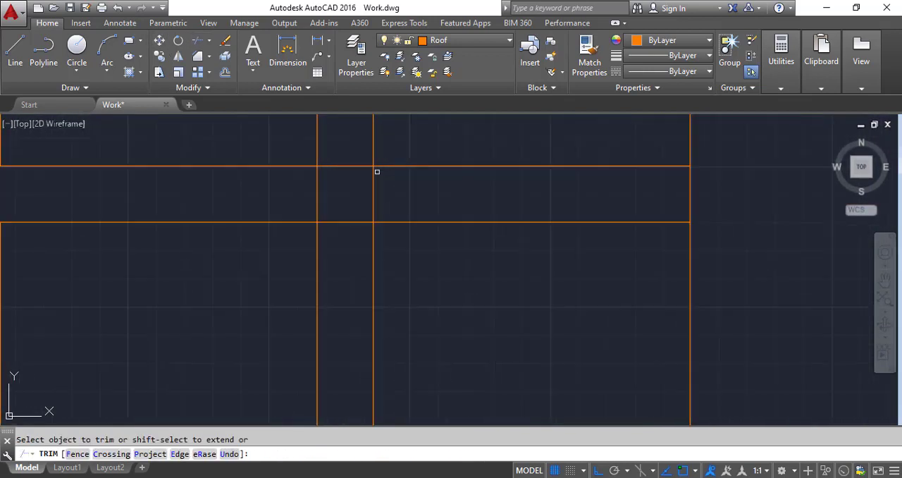
{"action": "left_click", "coordinate": [340, 236]}
{"action": "left_click", "coordinate": [334, 143]}
{"action": "left_click", "coordinate": [401, 193]}
{"action": "left_click", "coordinate": [310, 189]}
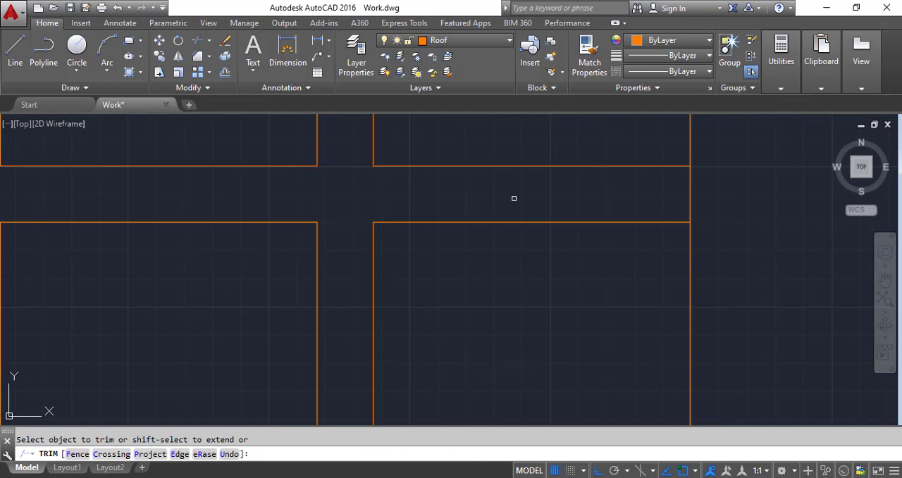
Step: Trim the lower glazing bar's crossing with the vertical bar and the rectangle edges between its two lines at both ends
{"action": "scroll", "coordinate": [416, 152], "scroll_direction": "down", "scroll_amount": 5}
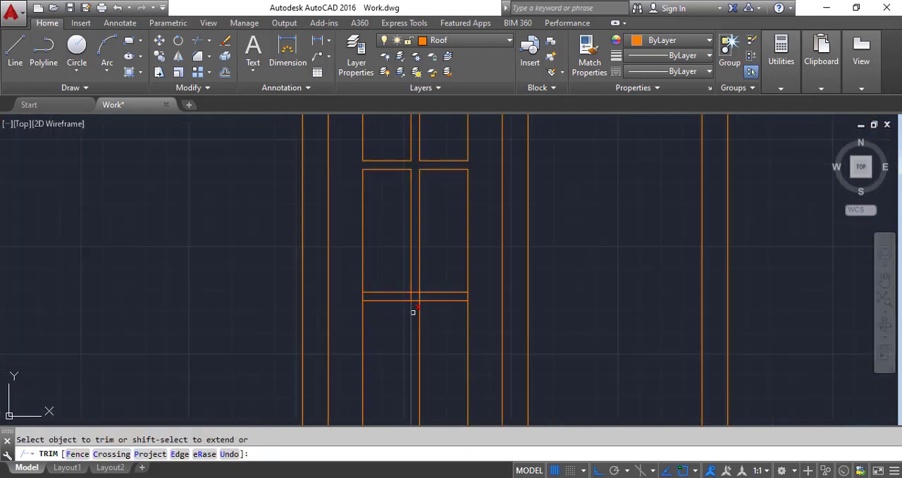
{"action": "scroll", "coordinate": [413, 312], "scroll_direction": "up", "scroll_amount": 5}
{"action": "left_click", "coordinate": [468, 220]}
{"action": "left_click", "coordinate": [351, 220]}
{"action": "left_click", "coordinate": [409, 265]}
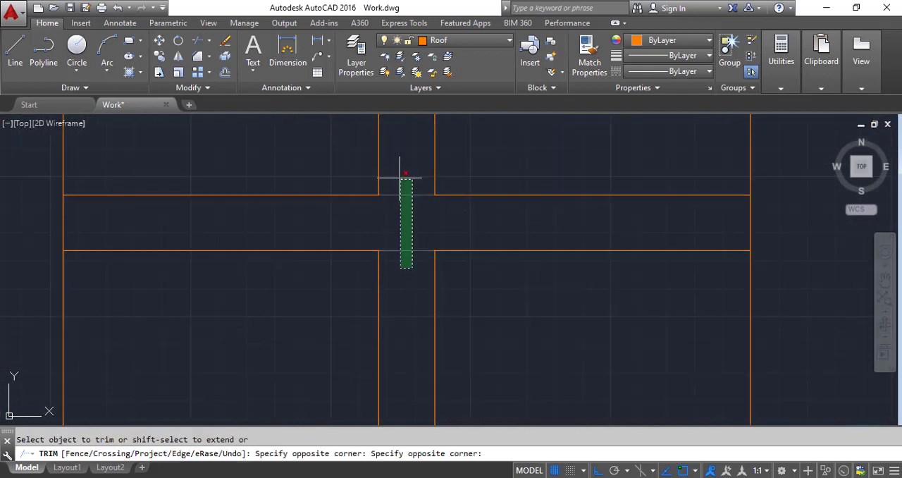
{"action": "left_click", "coordinate": [400, 178]}
{"action": "left_click", "coordinate": [775, 230]}
{"action": "left_click", "coordinate": [729, 220]}
{"action": "left_click", "coordinate": [100, 223]}
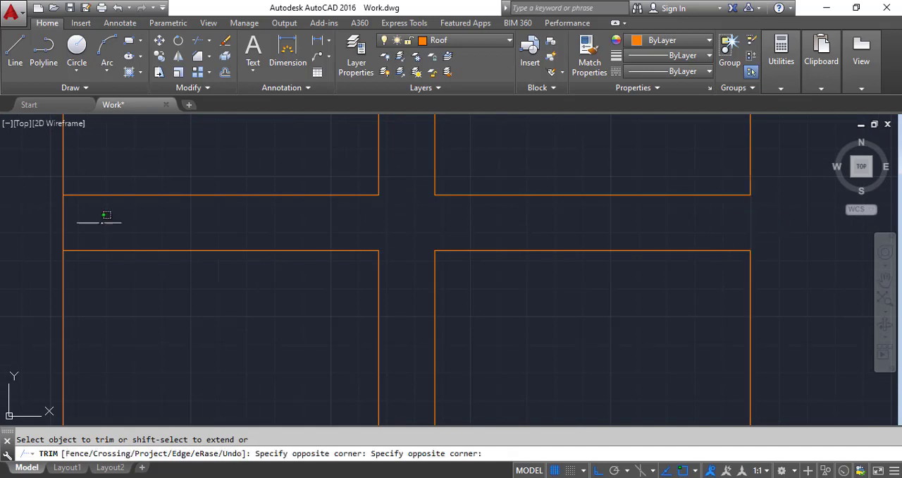
{"action": "left_click", "coordinate": [31, 211]}
Step: Trim the inner rectangle's bottom edge between the two lines of the vertical glazing bar
{"action": "scroll", "coordinate": [247, 237], "scroll_direction": "down", "scroll_amount": 7}
{"action": "scroll", "coordinate": [273, 373], "scroll_direction": "up", "scroll_amount": 5}
{"action": "left_click", "coordinate": [270, 353]}
{"action": "left_click", "coordinate": [253, 292]}
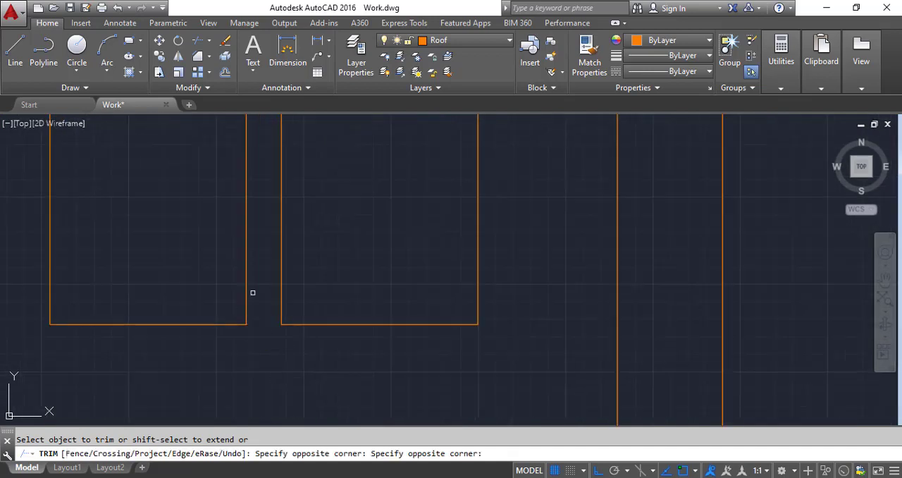
{"action": "scroll", "coordinate": [275, 364], "scroll_direction": "down", "scroll_amount": 6}
{"action": "key", "text": "Escape"}
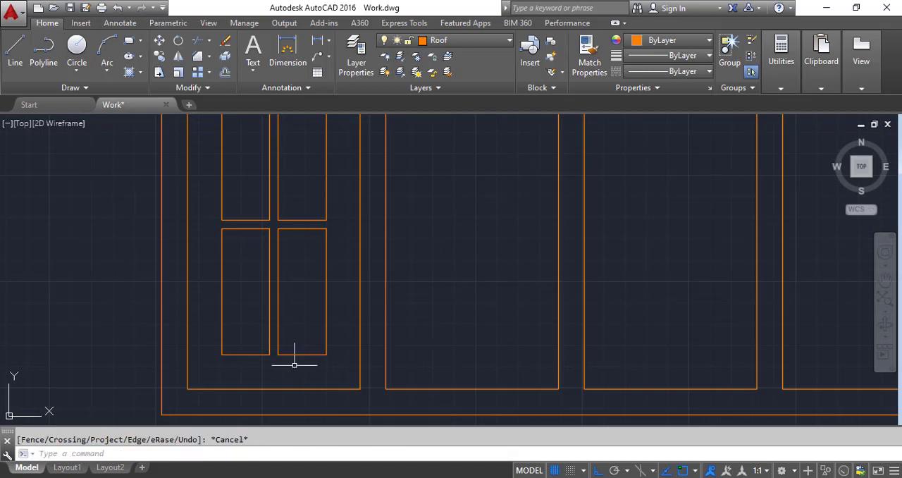
Step: Copy the six-light glazing from the first lower pane into the other three lower panes, using the pane's bottom-left corner as base point
{"action": "left_click", "coordinate": [159, 56]}
{"action": "scroll", "coordinate": [303, 232], "scroll_direction": "down", "scroll_amount": 6}
{"action": "scroll", "coordinate": [293, 148], "scroll_direction": "up", "scroll_amount": 2}
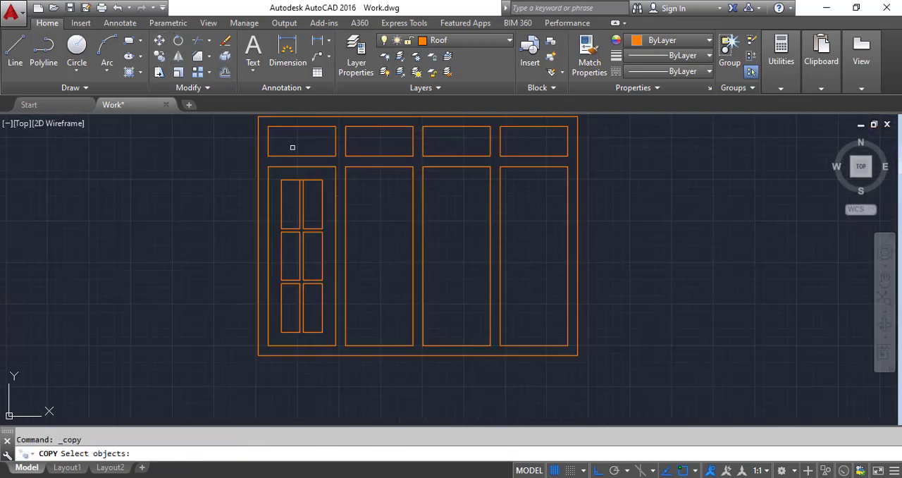
{"action": "left_click", "coordinate": [330, 330]}
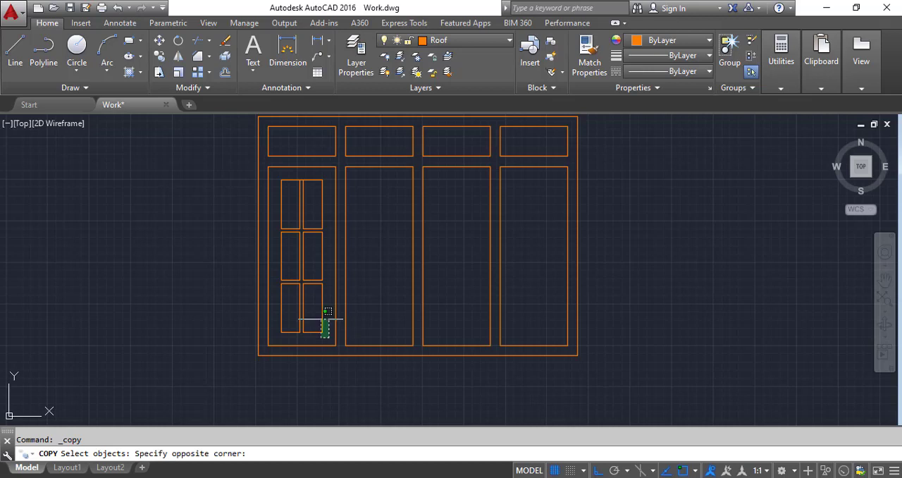
{"action": "left_click", "coordinate": [276, 170]}
{"action": "scroll", "coordinate": [299, 229], "scroll_direction": "up", "scroll_amount": 2}
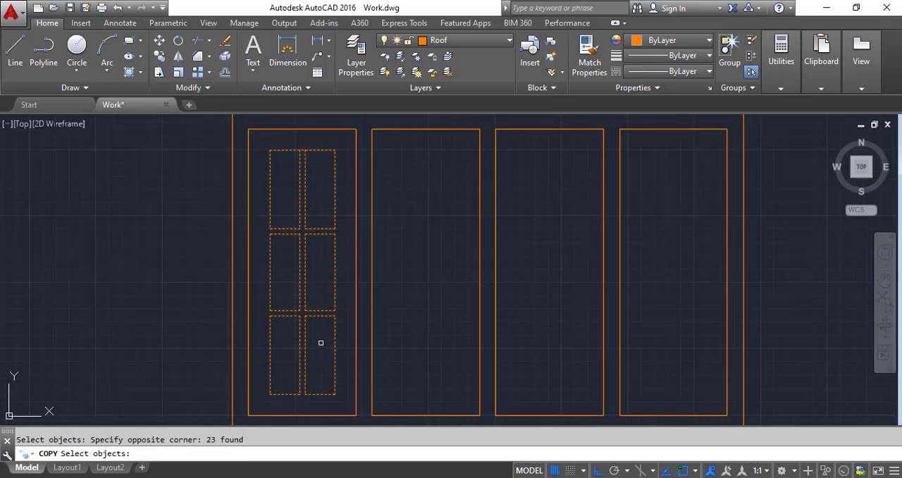
{"action": "key", "text": "Return"}
{"action": "scroll", "coordinate": [251, 384], "scroll_direction": "down", "scroll_amount": 2}
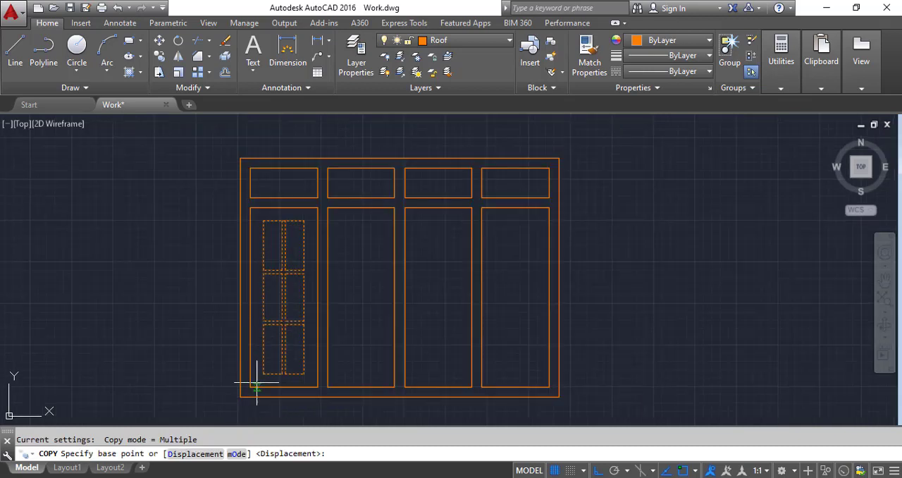
{"action": "scroll", "coordinate": [249, 388], "scroll_direction": "up", "scroll_amount": 4}
{"action": "left_click", "coordinate": [234, 385]}
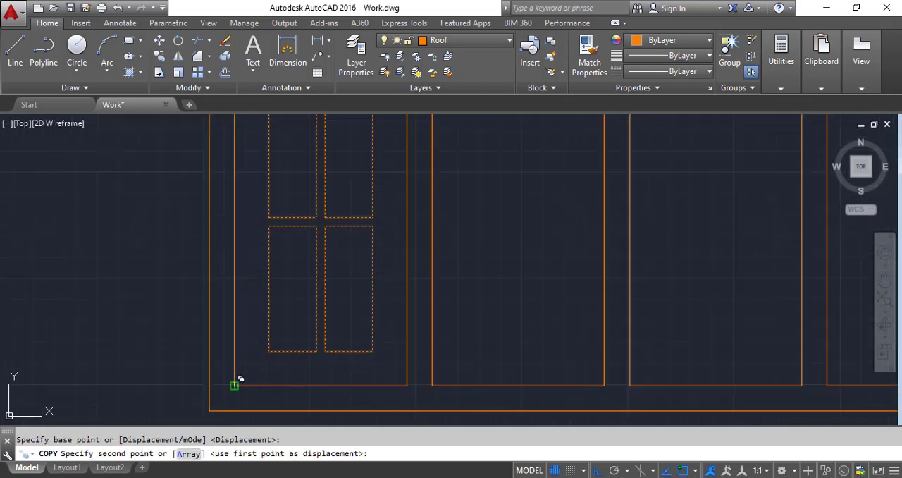
{"action": "scroll", "coordinate": [372, 352], "scroll_direction": "down", "scroll_amount": 3}
{"action": "scroll", "coordinate": [441, 356], "scroll_direction": "up", "scroll_amount": 4}
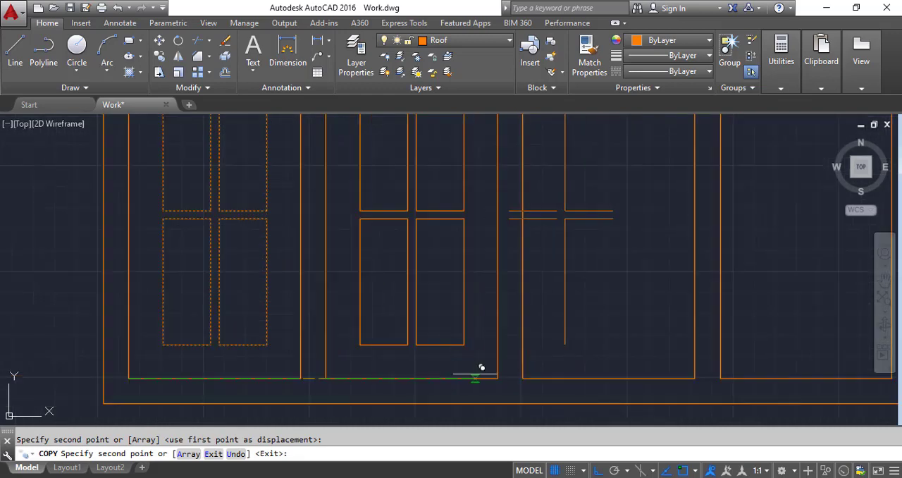
{"action": "left_click", "coordinate": [528, 372]}
{"action": "scroll", "coordinate": [529, 352], "scroll_direction": "down", "scroll_amount": 4}
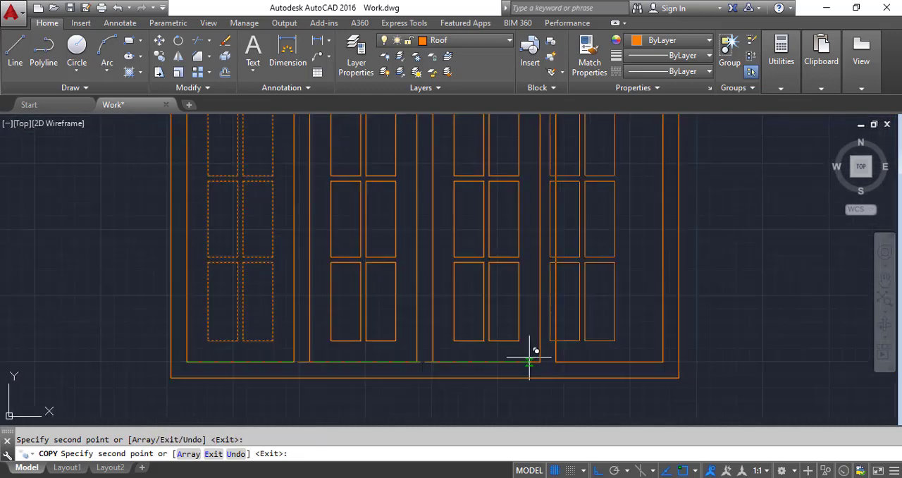
{"action": "scroll", "coordinate": [574, 362], "scroll_direction": "up", "scroll_amount": 4}
{"action": "key", "text": "Escape"}
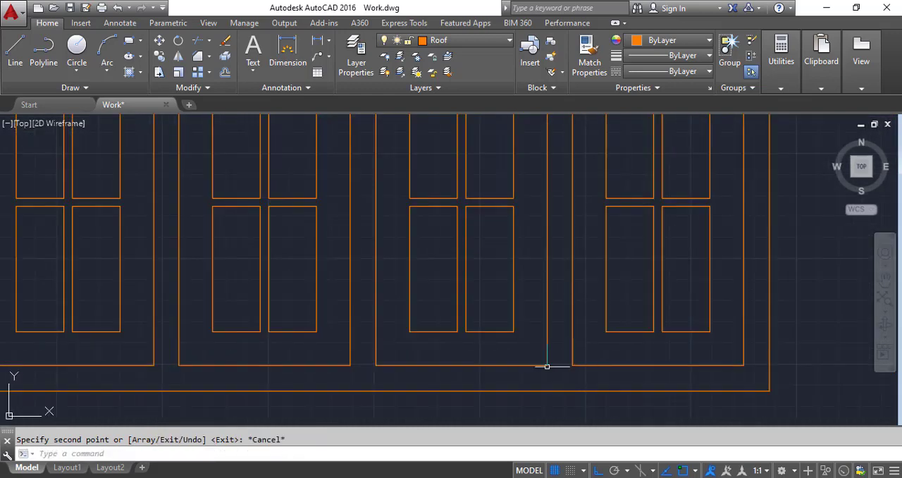
{"action": "scroll", "coordinate": [543, 365], "scroll_direction": "down", "scroll_amount": 4}
{"action": "scroll", "coordinate": [433, 283], "scroll_direction": "up", "scroll_amount": 6}
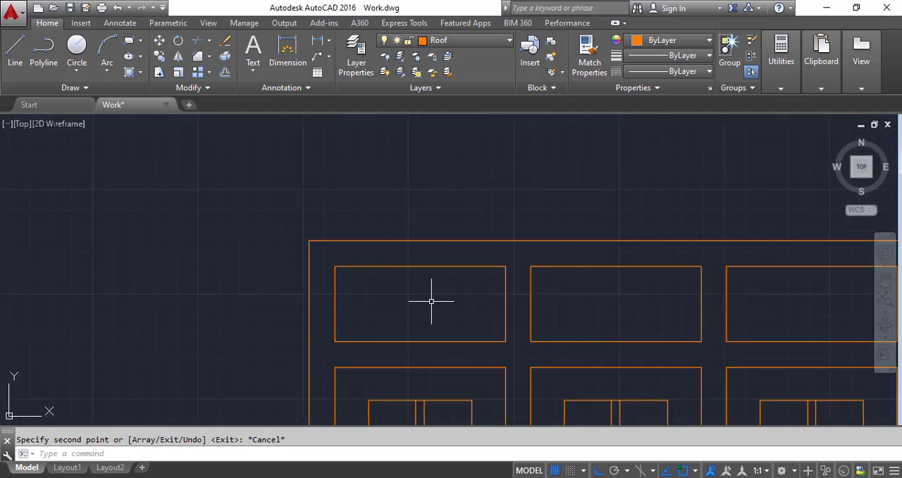
{"action": "left_click", "coordinate": [225, 71]}
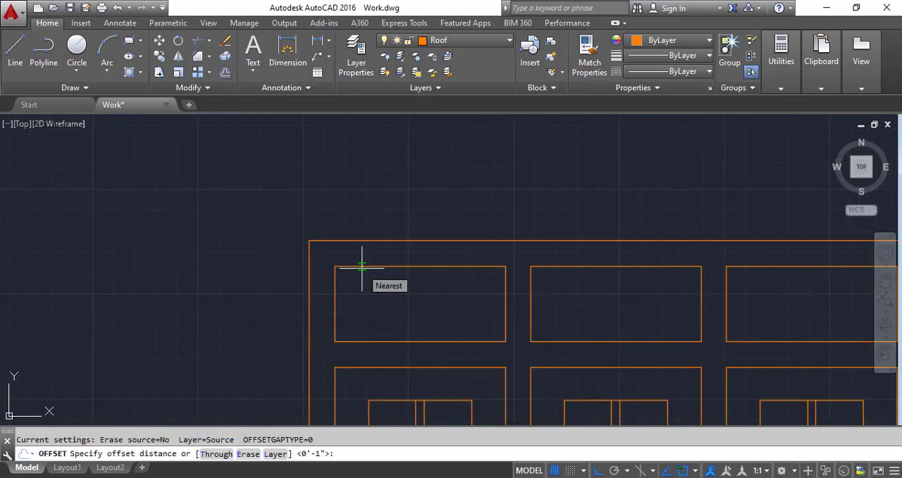
{"action": "type", "text": "4"}
{"action": "key", "text": "Return"}
{"action": "left_click", "coordinate": [398, 265]}
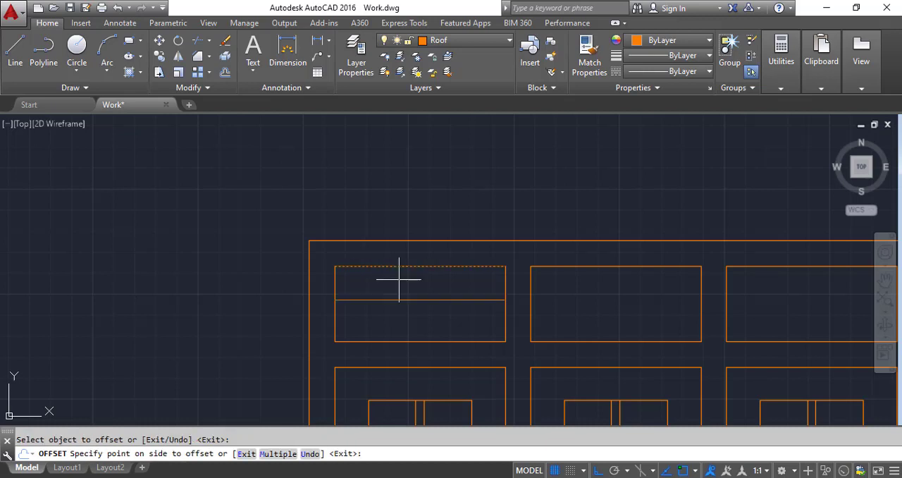
{"action": "key", "text": "Escape"}
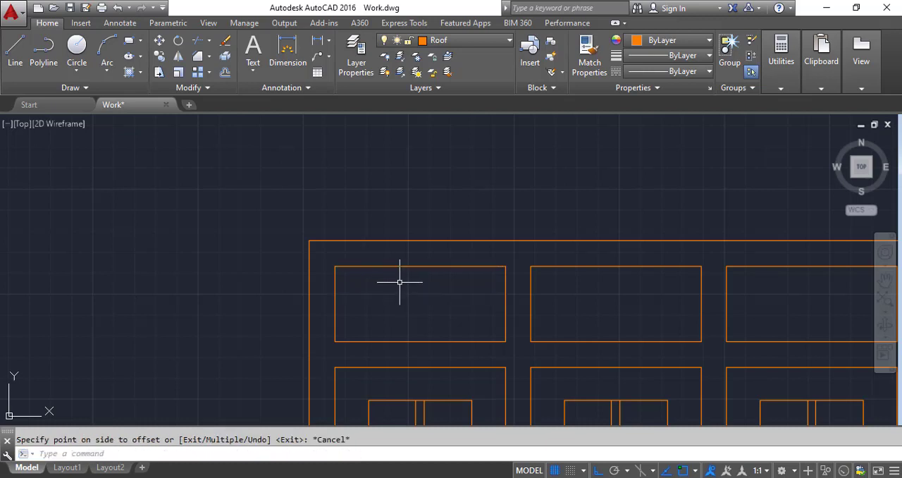
Step: Offset all four edges of the first top pane 3" inward
{"action": "left_click", "coordinate": [224, 74]}
{"action": "type", "text": "3"}
{"action": "key", "text": "Return"}
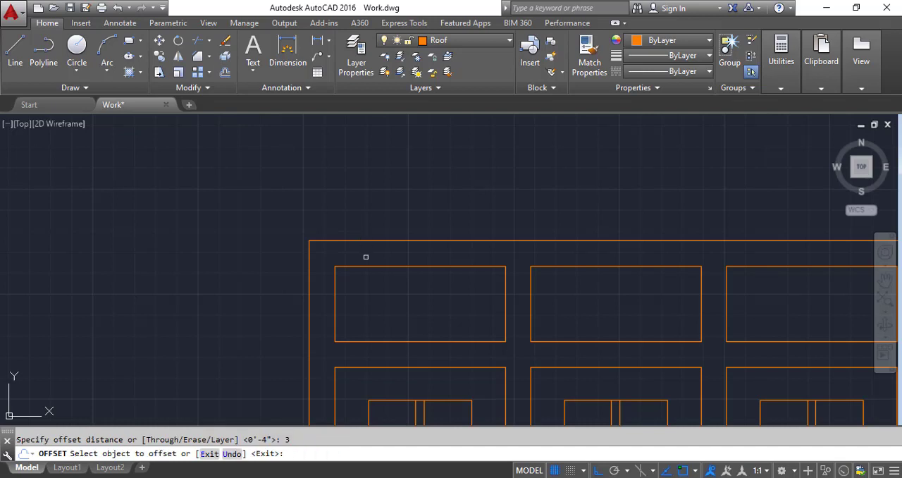
{"action": "left_click", "coordinate": [367, 265]}
{"action": "left_click", "coordinate": [367, 285]}
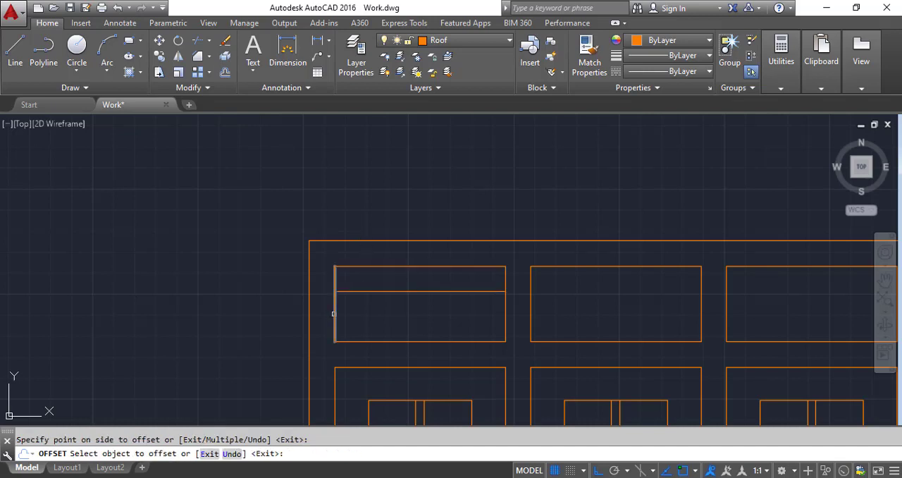
{"action": "left_click", "coordinate": [355, 318]}
{"action": "left_click", "coordinate": [383, 340]}
{"action": "left_click", "coordinate": [395, 314]}
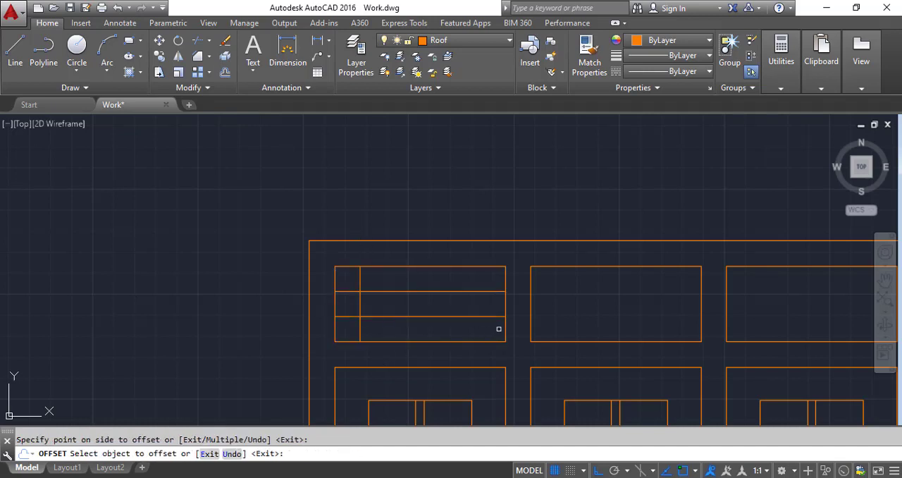
{"action": "left_click", "coordinate": [504, 333]}
{"action": "left_click", "coordinate": [473, 331]}
{"action": "key", "text": "Escape"}
Step: Chamfer the two upper corners of the first top pane's offset lines with zero distances
{"action": "left_click", "coordinate": [199, 57]}
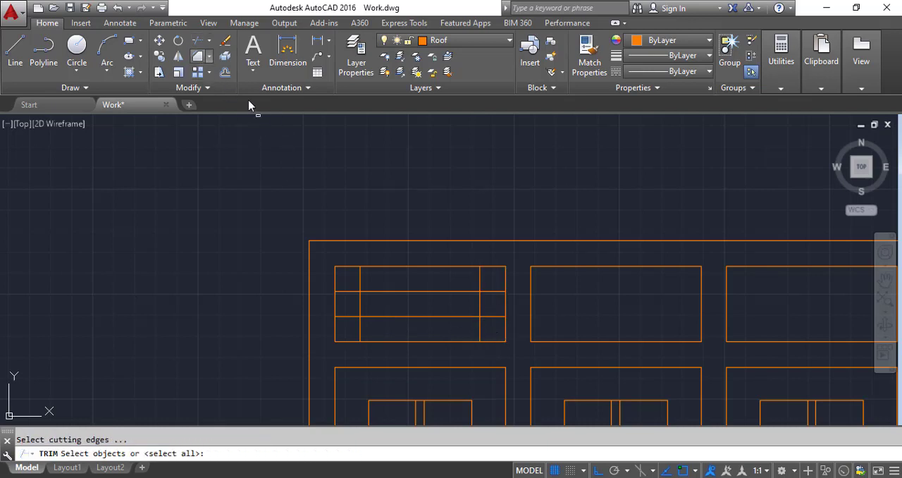
{"action": "left_click", "coordinate": [199, 60]}
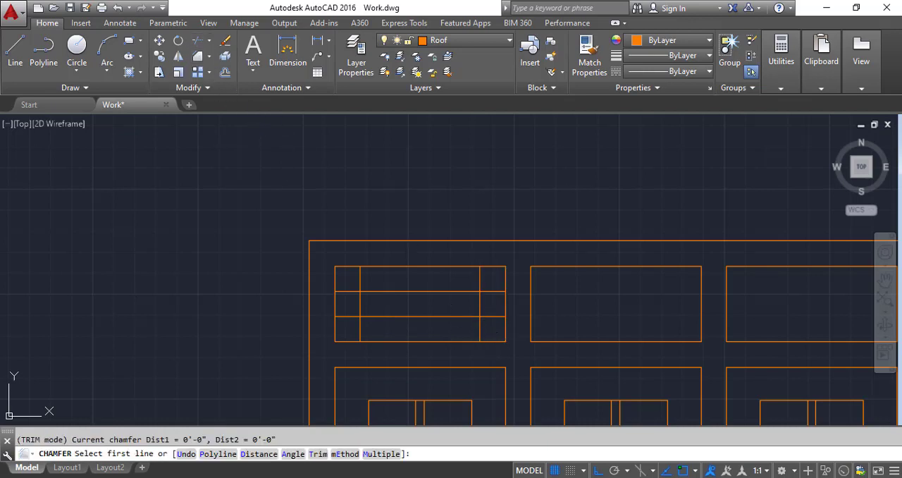
{"action": "left_click", "coordinate": [479, 297]}
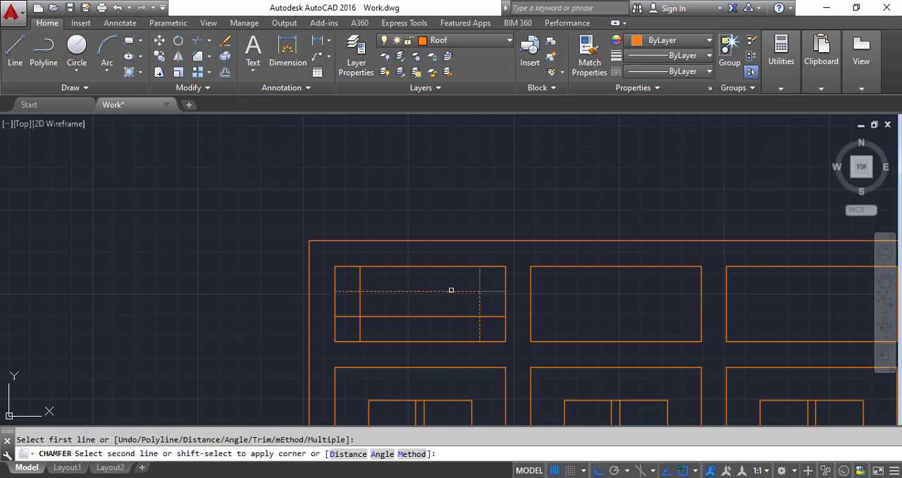
{"action": "left_click", "coordinate": [451, 289]}
{"action": "key", "text": "space"}
{"action": "left_click", "coordinate": [406, 289]}
{"action": "left_click", "coordinate": [358, 301]}
Step: Chamfer the two lower corners of the first top pane's offset lines with zero distances, closing the inner rectangle
{"action": "key", "text": "space"}
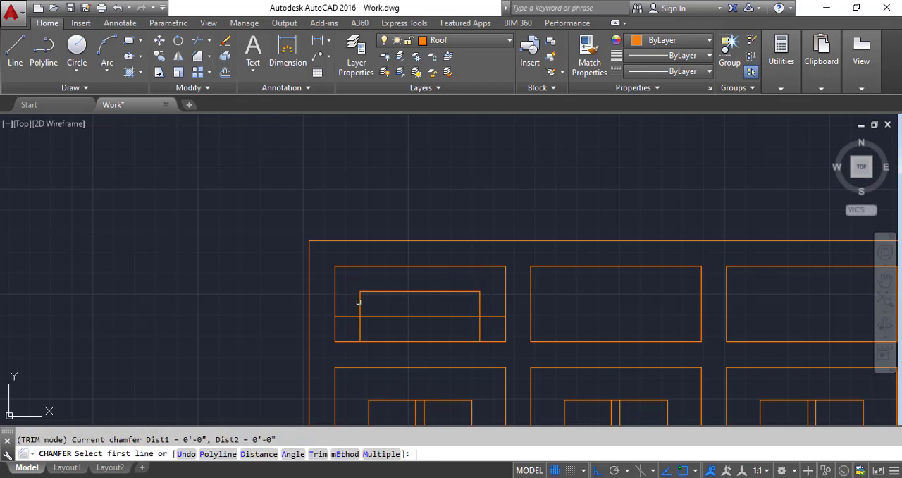
{"action": "left_click", "coordinate": [359, 304]}
{"action": "left_click", "coordinate": [371, 317]}
{"action": "key", "text": "space"}
{"action": "left_click", "coordinate": [430, 317]}
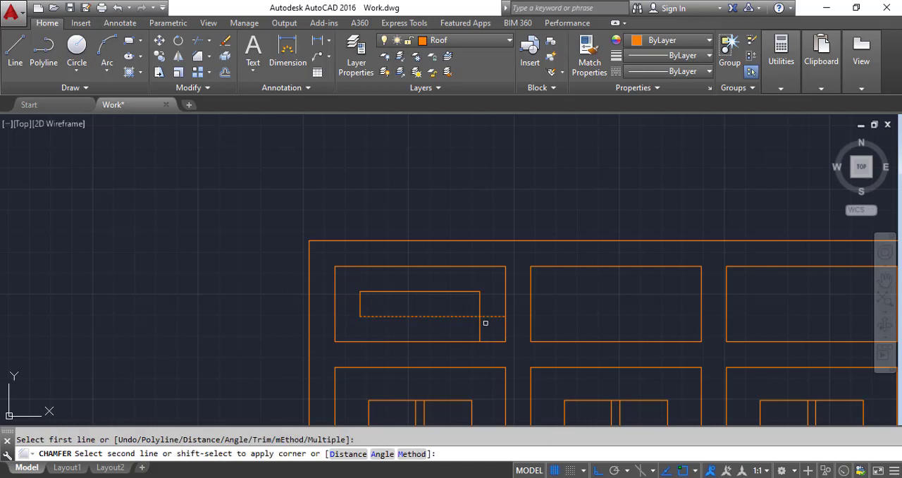
{"action": "left_click", "coordinate": [478, 307]}
{"action": "key", "text": "space"}
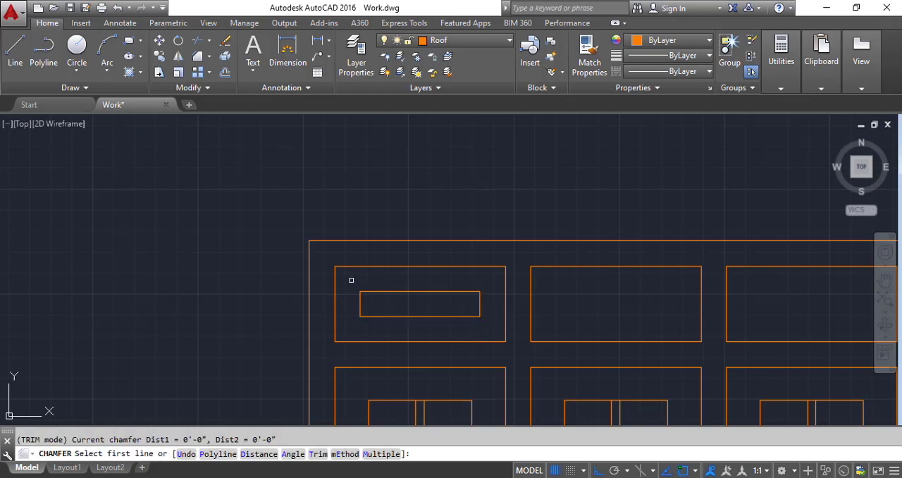
{"action": "key", "text": "Escape"}
Step: Copy the first top pane's inner rectangle into the other three top panes, using the pane's bottom-left corner as base point
{"action": "left_click", "coordinate": [353, 277]}
{"action": "left_click", "coordinate": [503, 324]}
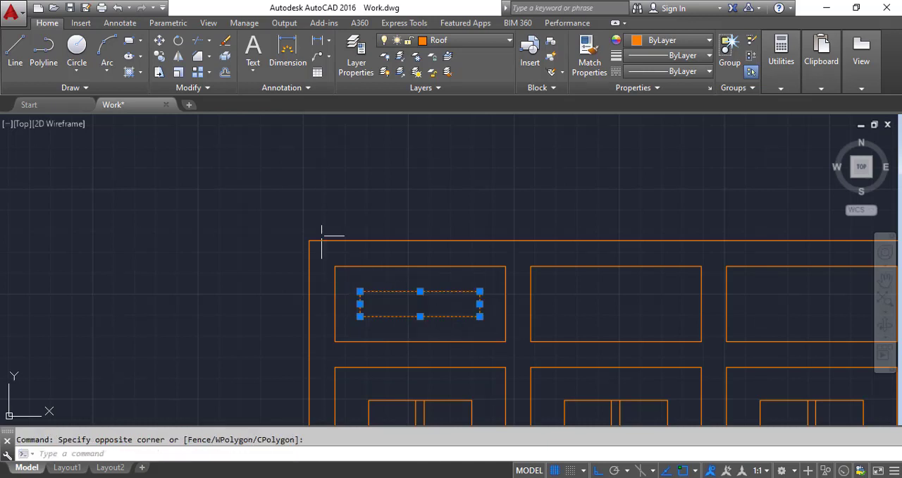
{"action": "left_click", "coordinate": [160, 56]}
{"action": "left_click", "coordinate": [334, 342]}
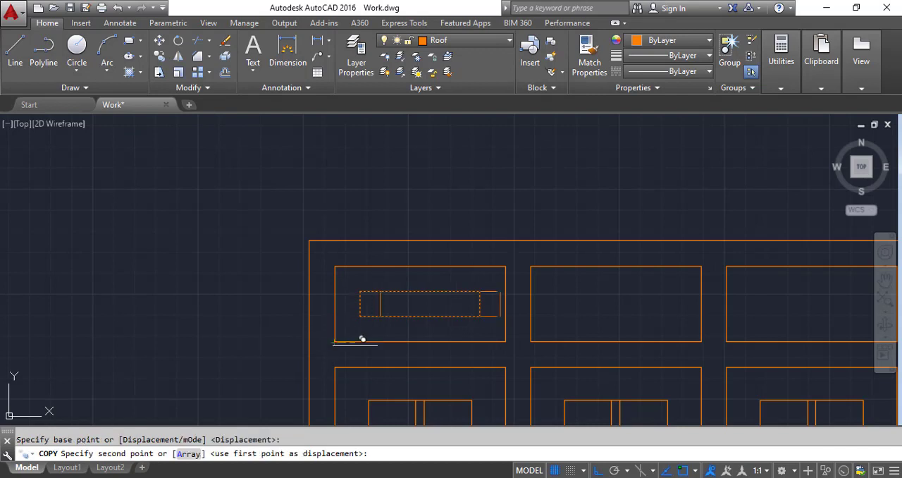
{"action": "scroll", "coordinate": [467, 312], "scroll_direction": "down", "scroll_amount": 3}
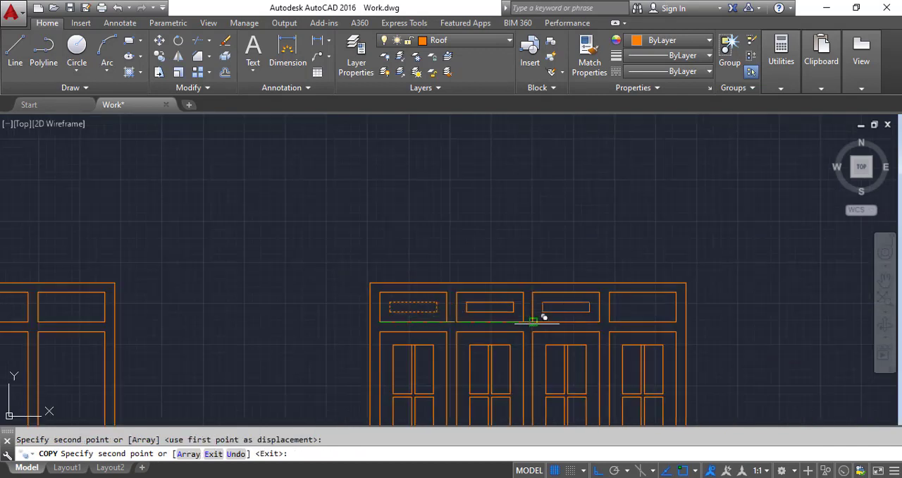
{"action": "left_click", "coordinate": [530, 321]}
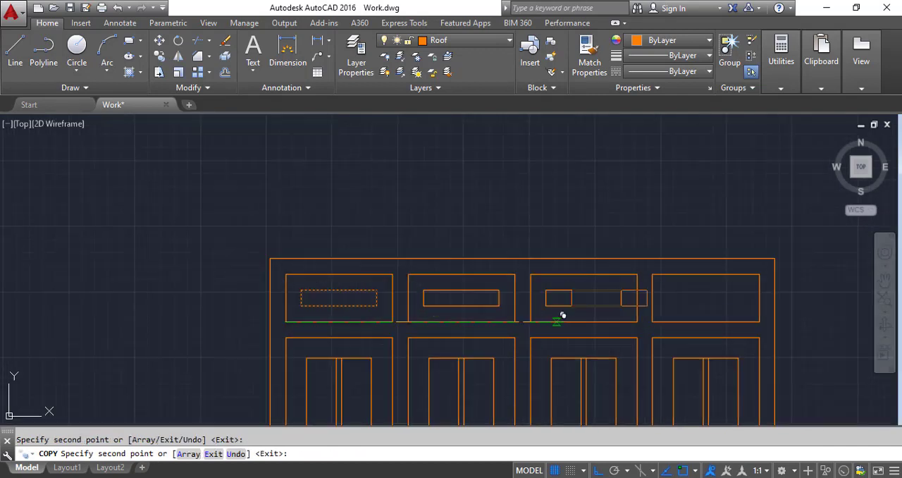
{"action": "left_click", "coordinate": [653, 321]}
{"action": "key", "text": "Escape"}
{"action": "scroll", "coordinate": [536, 262], "scroll_direction": "down", "scroll_amount": 5}
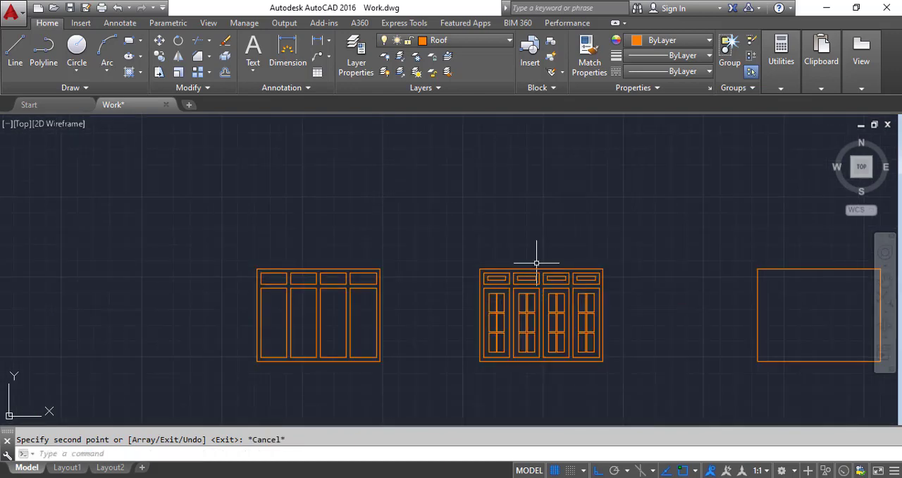
{"action": "scroll", "coordinate": [521, 267], "scroll_direction": "down", "scroll_amount": 2}
{"action": "scroll", "coordinate": [582, 317], "scroll_direction": "up", "scroll_amount": 4}
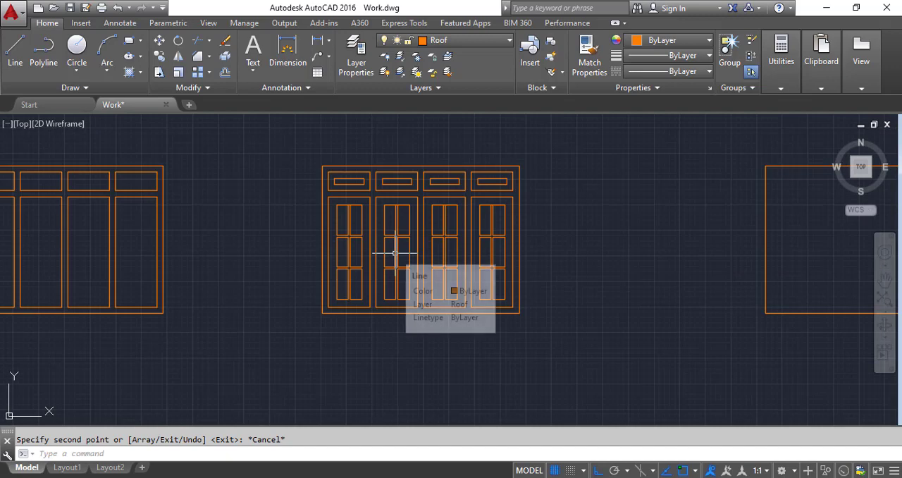
{"action": "scroll", "coordinate": [462, 278], "scroll_direction": "down", "scroll_amount": 2}
{"action": "scroll", "coordinate": [384, 226], "scroll_direction": "up", "scroll_amount": 4}
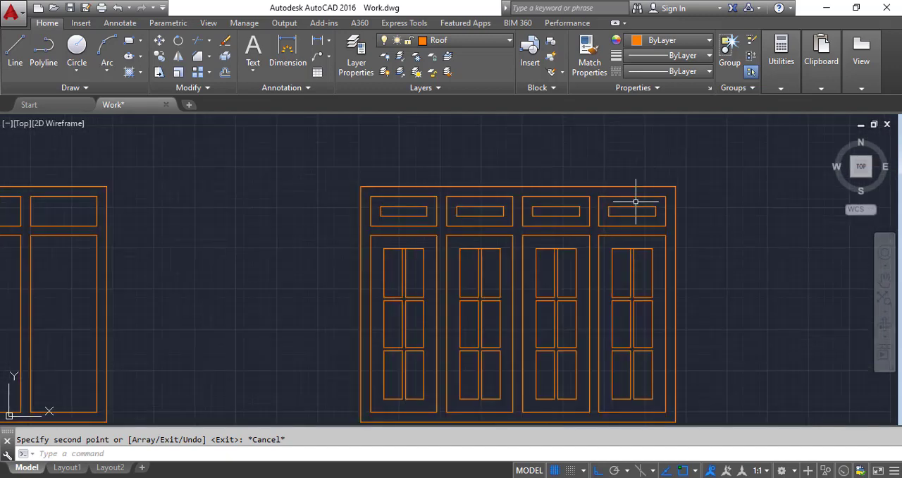
Step: Copy the complete detailed window from its bottom-left corner into both window openings of the front elevation
{"action": "scroll", "coordinate": [431, 187], "scroll_direction": "down", "scroll_amount": 4}
{"action": "scroll", "coordinate": [414, 196], "scroll_direction": "up", "scroll_amount": 2}
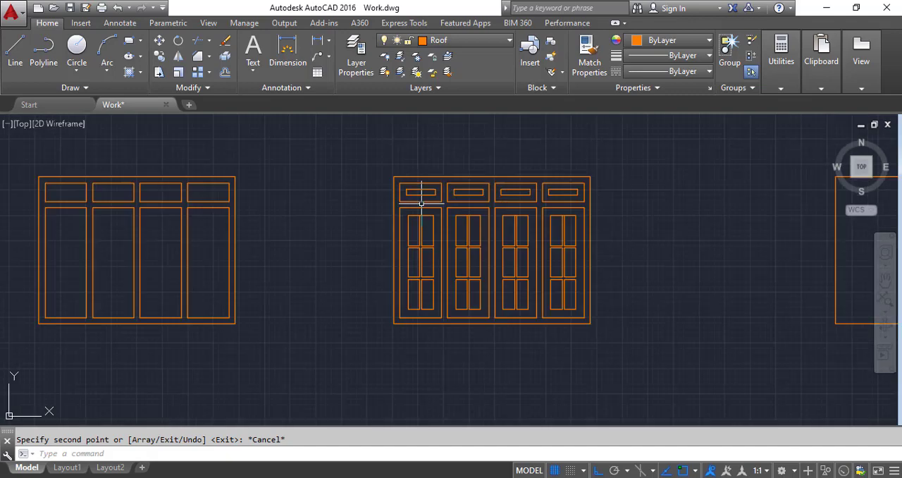
{"action": "left_click", "coordinate": [360, 145]}
{"action": "left_click", "coordinate": [661, 362]}
{"action": "left_click", "coordinate": [159, 57]}
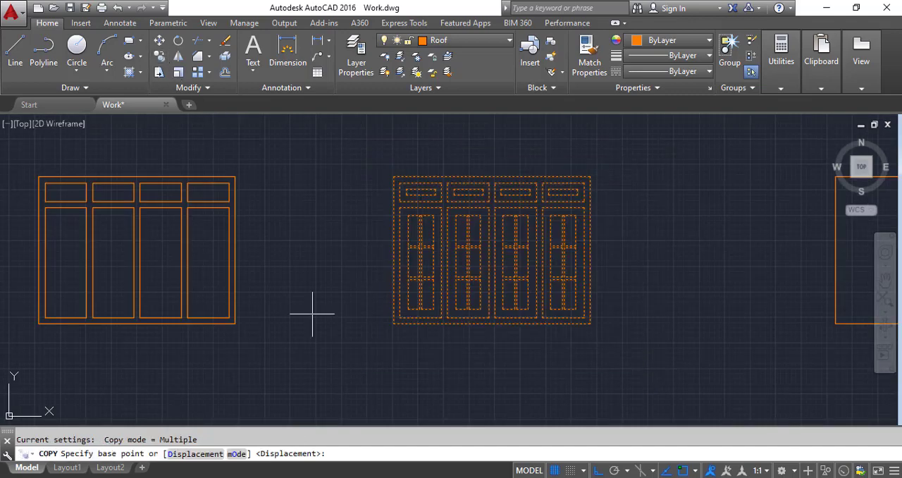
{"action": "left_click", "coordinate": [393, 323]}
{"action": "scroll", "coordinate": [306, 246], "scroll_direction": "down", "scroll_amount": 6}
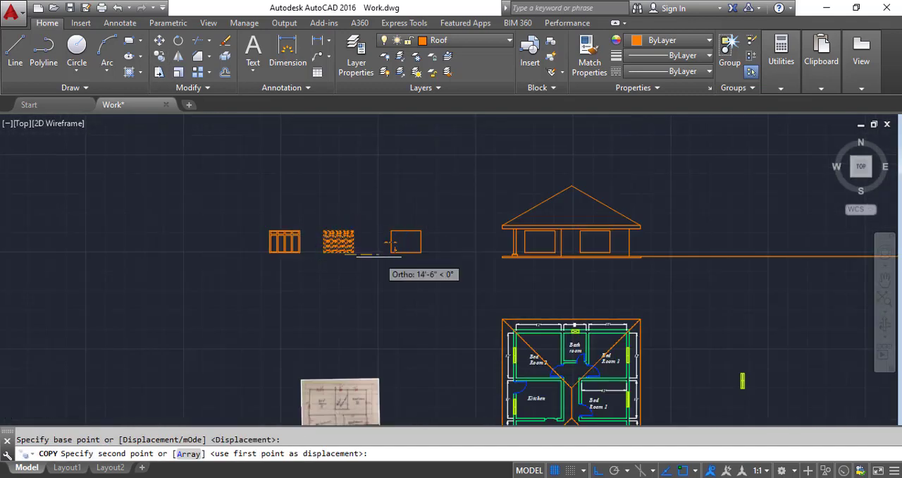
{"action": "scroll", "coordinate": [375, 277], "scroll_direction": "up", "scroll_amount": 3}
{"action": "scroll", "coordinate": [375, 277], "scroll_direction": "up", "scroll_amount": 4}
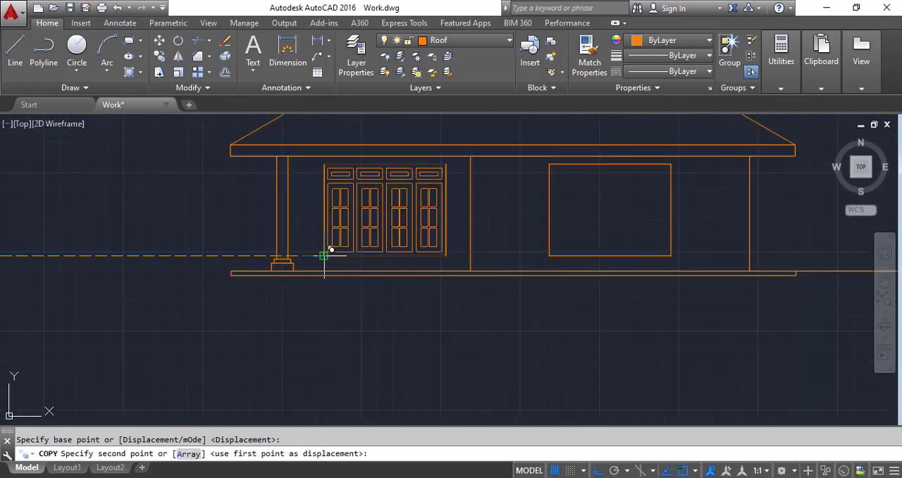
{"action": "left_click", "coordinate": [323, 255]}
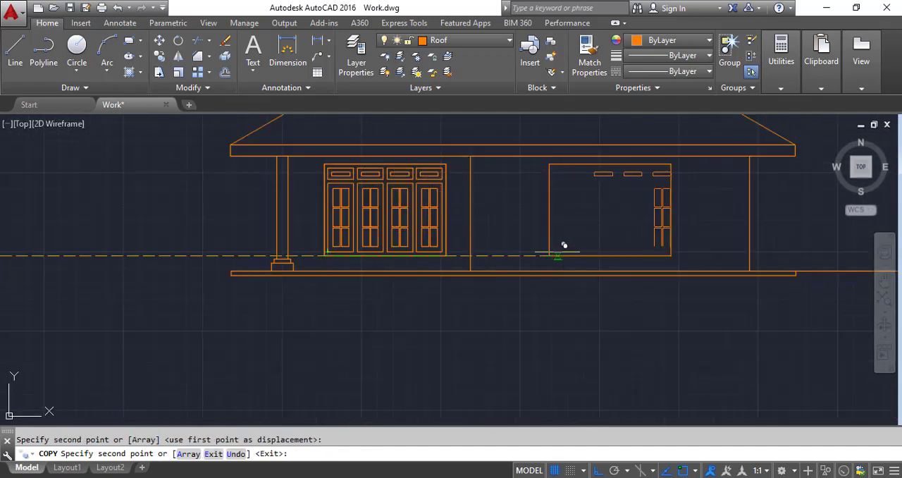
{"action": "key", "text": "Escape"}
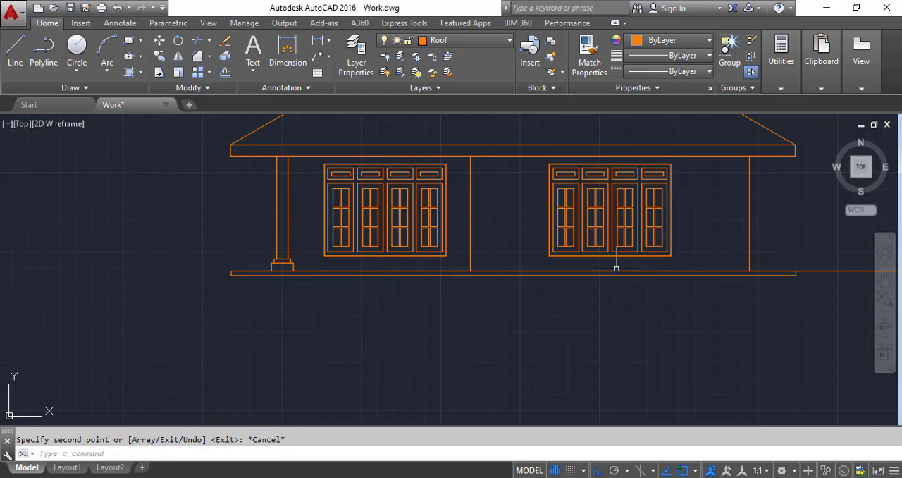
Step: Move both detailed windows of the front elevation onto the Window layer
{"action": "left_click", "coordinate": [687, 258]}
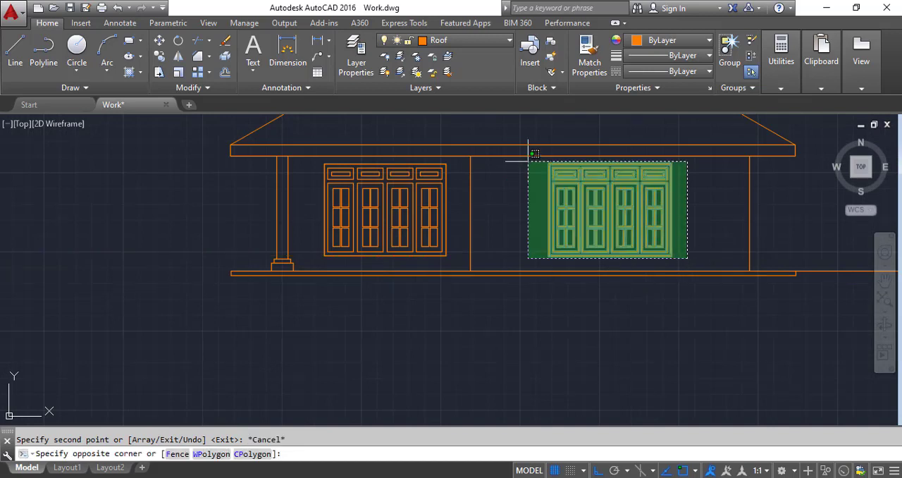
{"action": "left_click", "coordinate": [533, 146]}
{"action": "left_click", "coordinate": [467, 40]}
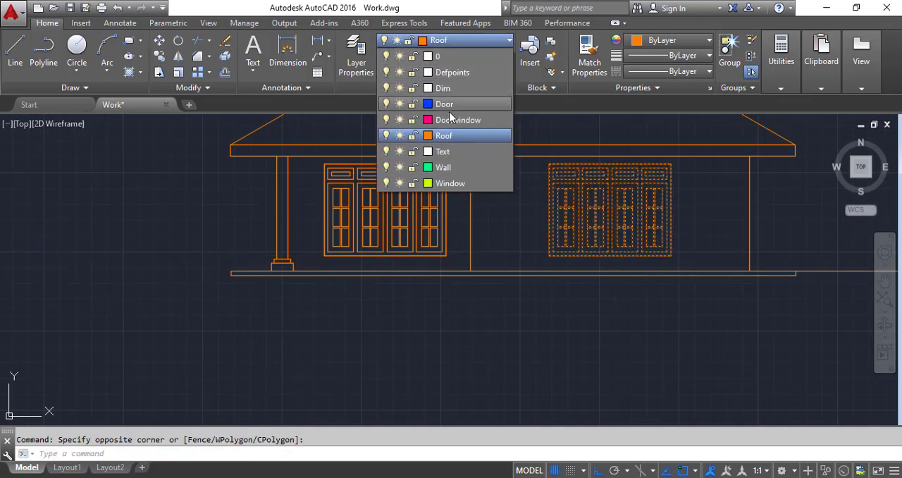
{"action": "left_click", "coordinate": [448, 183]}
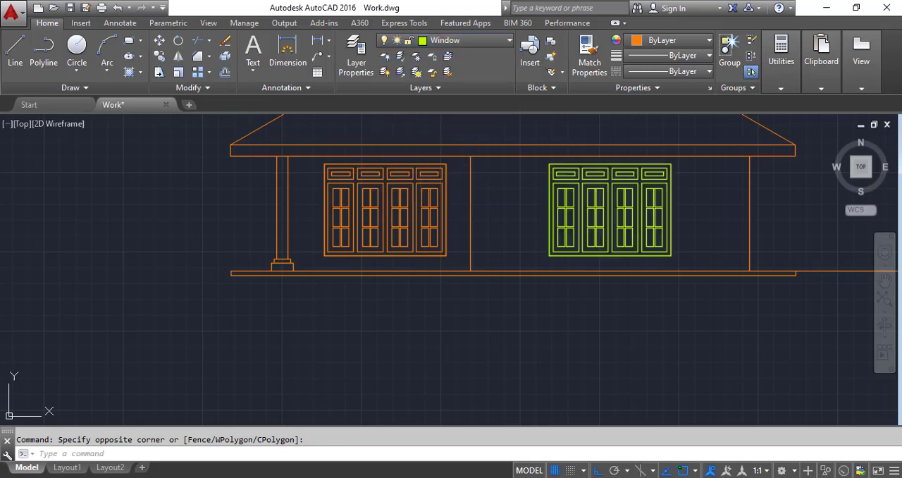
{"action": "left_click", "coordinate": [456, 260]}
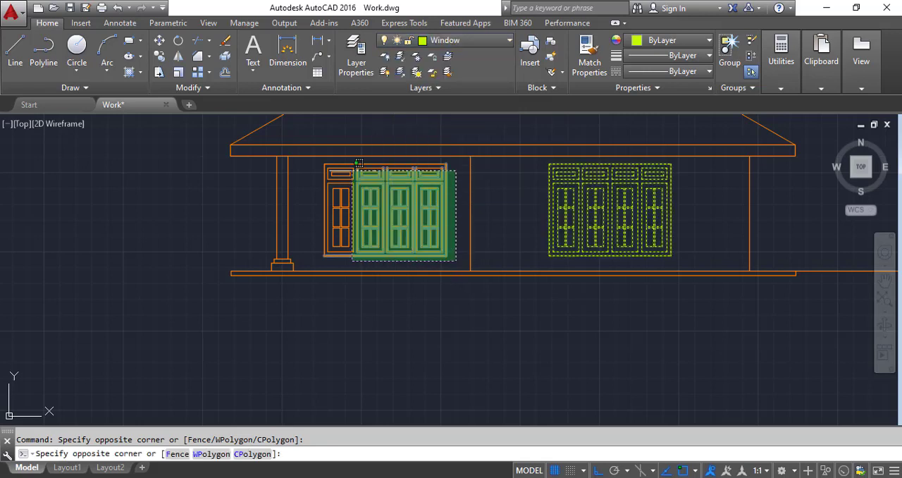
{"action": "left_click", "coordinate": [315, 161]}
{"action": "left_click", "coordinate": [458, 40]}
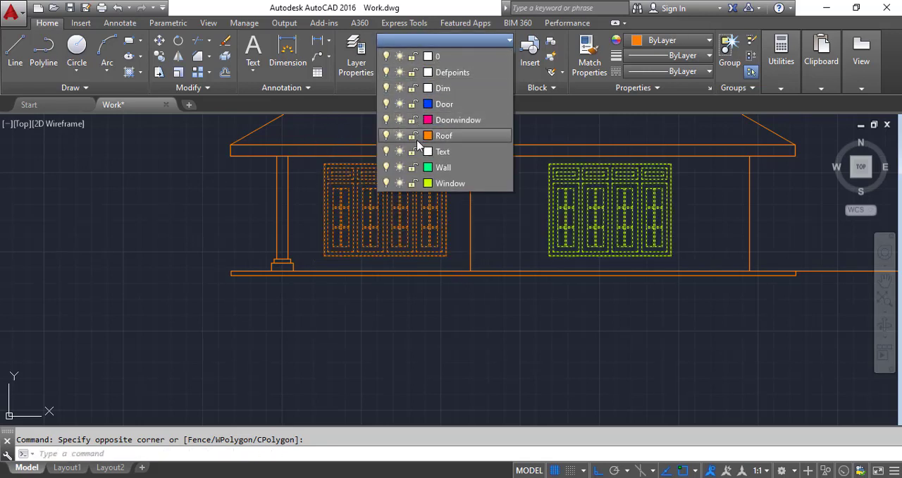
{"action": "left_click", "coordinate": [451, 183]}
{"action": "key", "text": "Escape"}
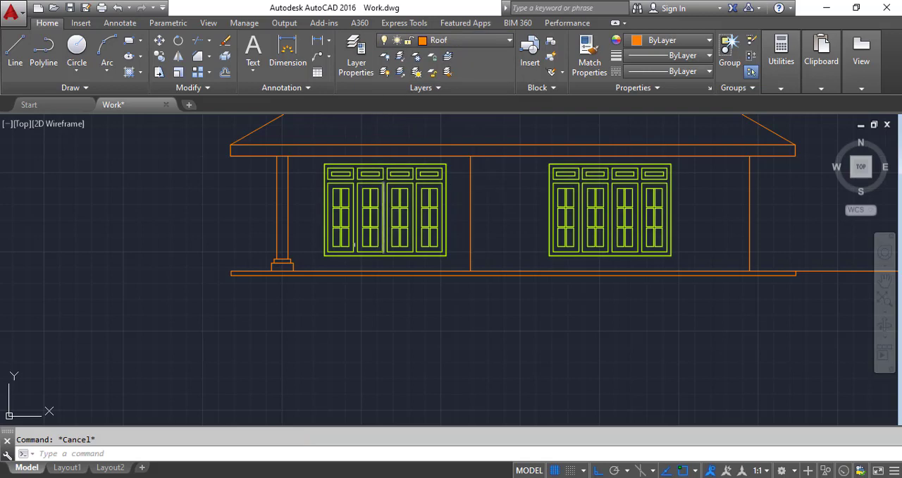
Step: Move the front elevation's column, vertical wall lines and floor lines onto the Wall layer
{"action": "left_click", "coordinate": [312, 298]}
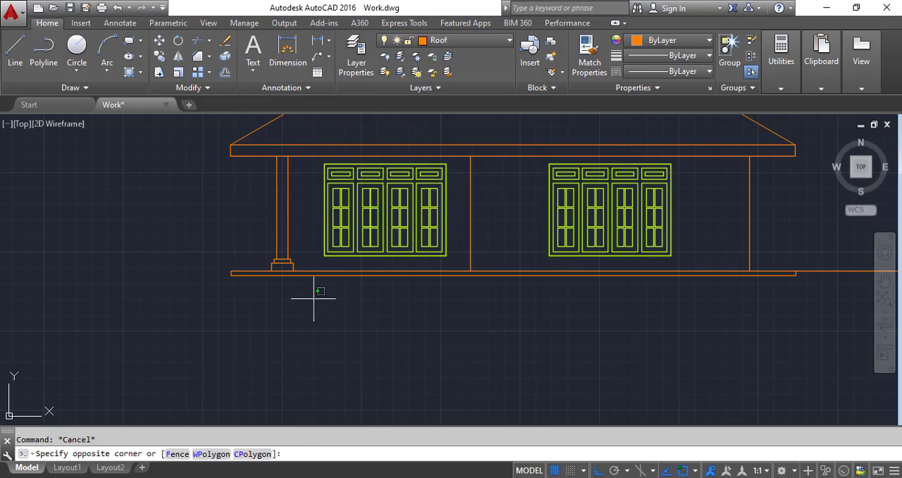
{"action": "left_click", "coordinate": [246, 215]}
{"action": "left_click", "coordinate": [508, 297]}
{"action": "left_click", "coordinate": [461, 236]}
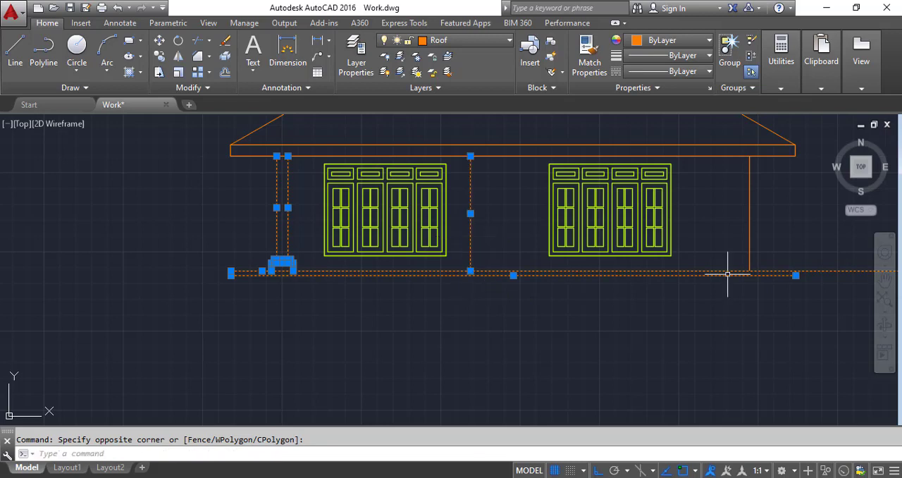
{"action": "left_click", "coordinate": [765, 303]}
{"action": "left_click", "coordinate": [739, 227]}
{"action": "left_click", "coordinate": [461, 42]}
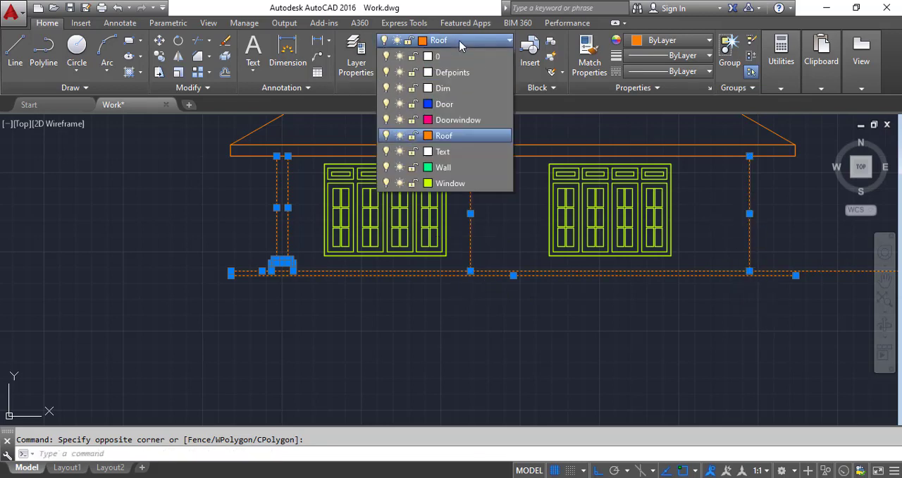
{"action": "left_click", "coordinate": [448, 173]}
{"action": "key", "text": "Escape"}
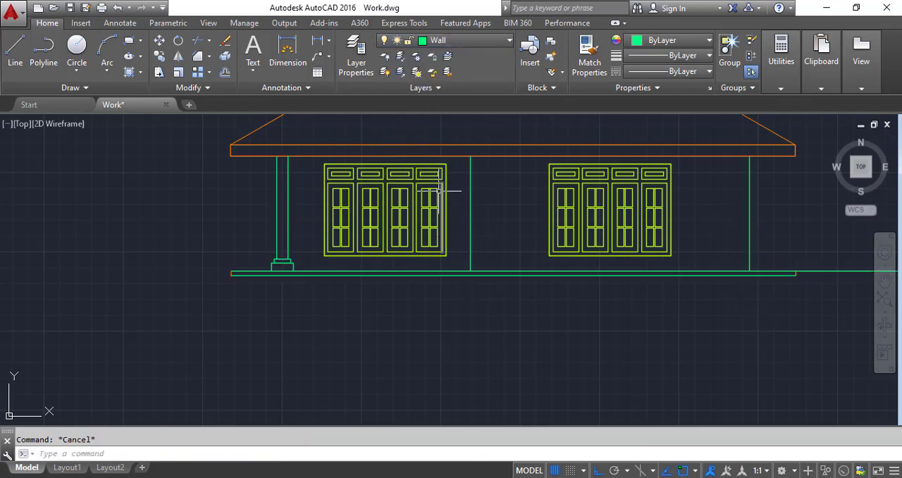
Step: Create a new layer named Floor with color index 192
{"action": "scroll", "coordinate": [225, 250], "scroll_direction": "up", "scroll_amount": 2}
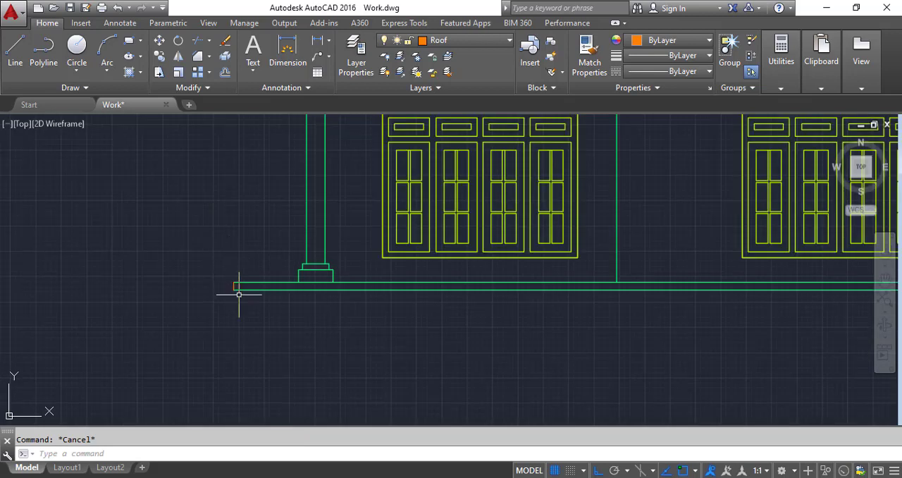
{"action": "scroll", "coordinate": [239, 294], "scroll_direction": "up", "scroll_amount": 2}
{"action": "left_click", "coordinate": [263, 311]}
{"action": "left_click", "coordinate": [197, 258]}
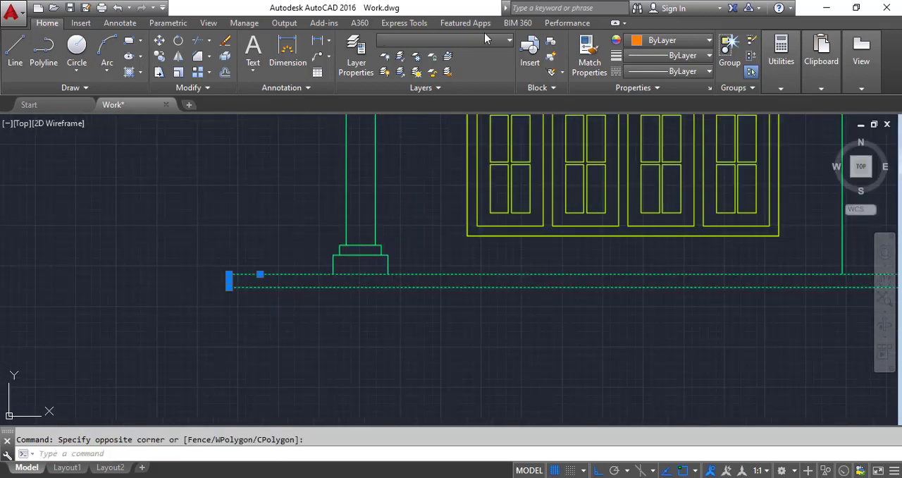
{"action": "left_click", "coordinate": [352, 57]}
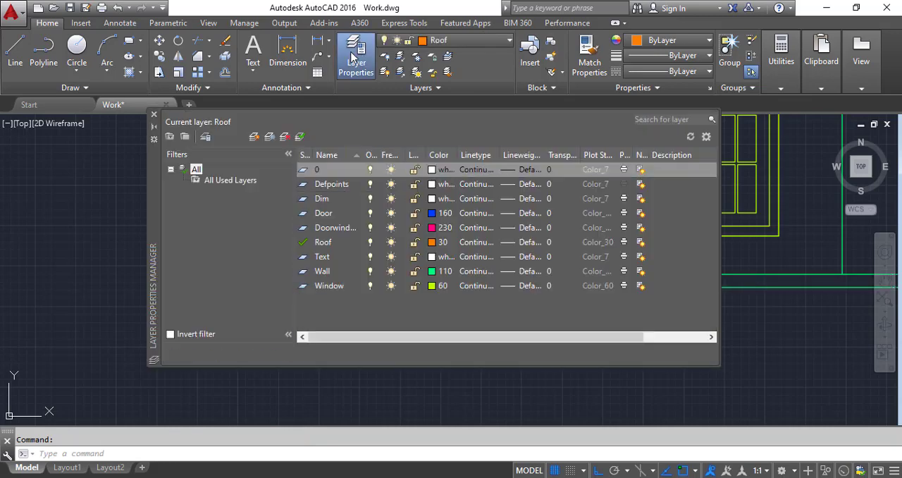
{"action": "left_click", "coordinate": [255, 136]}
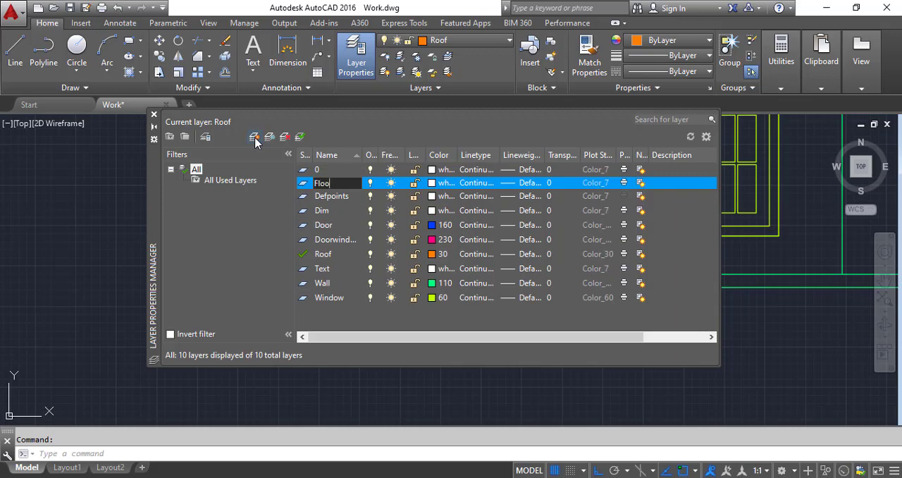
{"action": "left_click", "coordinate": [436, 183]}
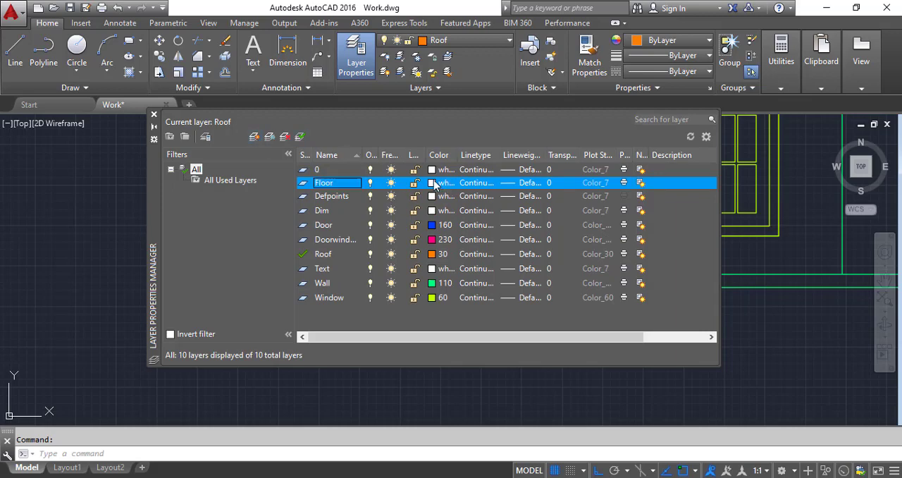
{"action": "left_click", "coordinate": [437, 182]}
{"action": "left_click", "coordinate": [428, 186]}
{"action": "left_click", "coordinate": [440, 195]}
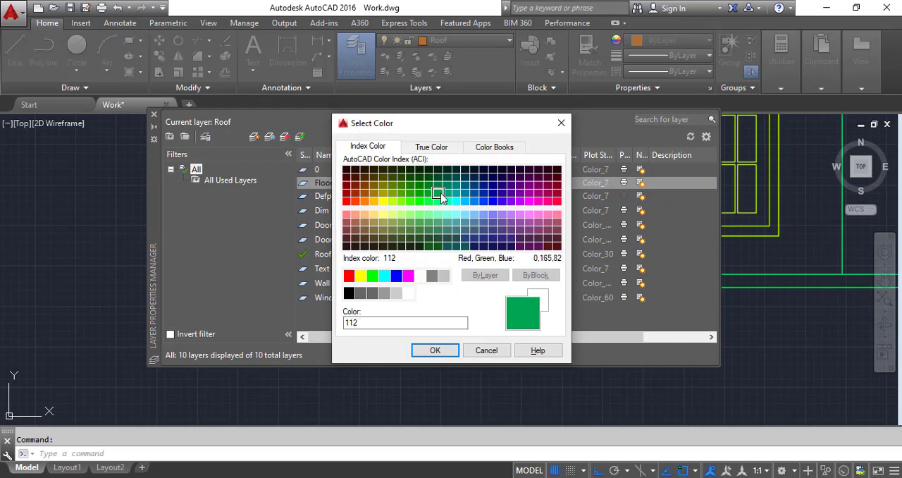
{"action": "left_click", "coordinate": [434, 350]}
{"action": "left_click", "coordinate": [152, 115]}
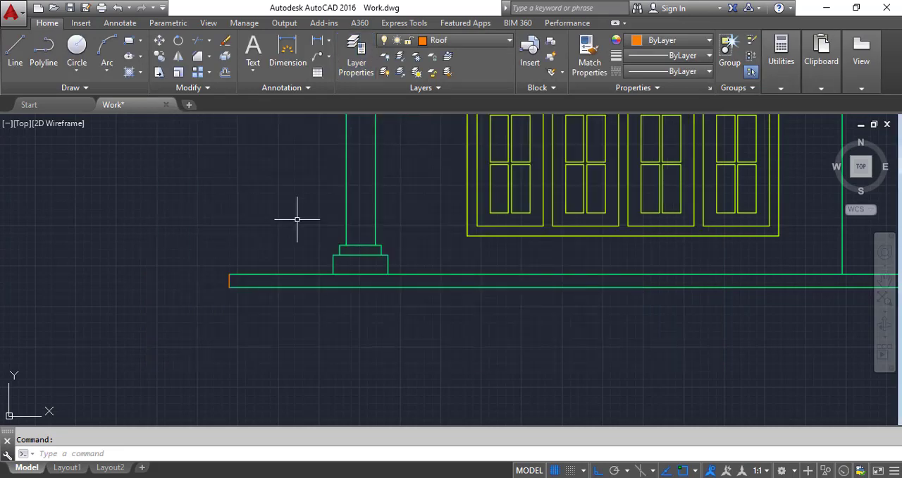
Step: Assign the front elevation's floor slab lines, including the end line beside the column, to the Floor layer
{"action": "left_click", "coordinate": [326, 322]}
{"action": "left_click", "coordinate": [195, 250]}
{"action": "scroll", "coordinate": [181, 249], "scroll_direction": "down", "scroll_amount": 5}
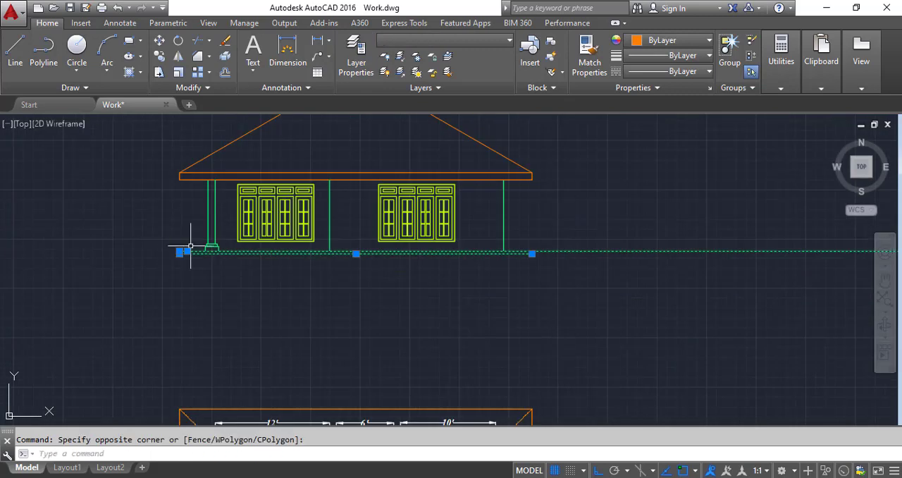
{"action": "scroll", "coordinate": [512, 227], "scroll_direction": "up", "scroll_amount": 2}
{"action": "scroll", "coordinate": [524, 250], "scroll_direction": "up", "scroll_amount": 2}
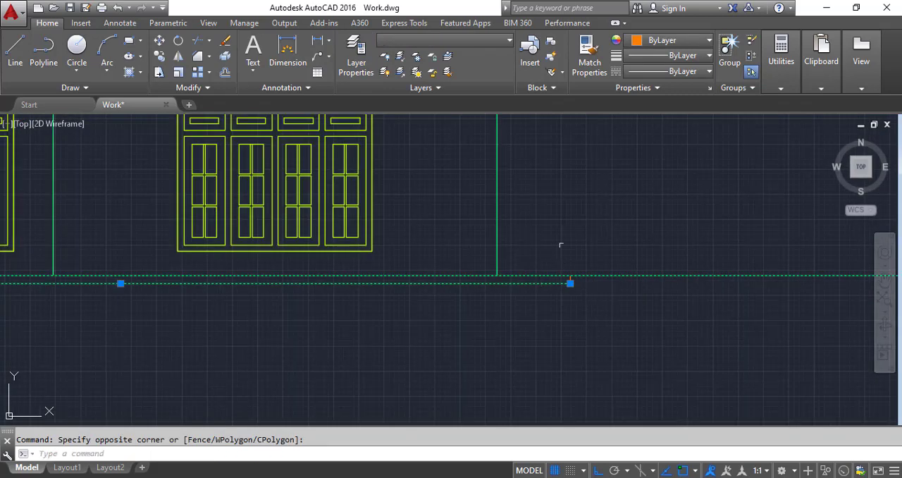
{"action": "left_click", "coordinate": [444, 41]}
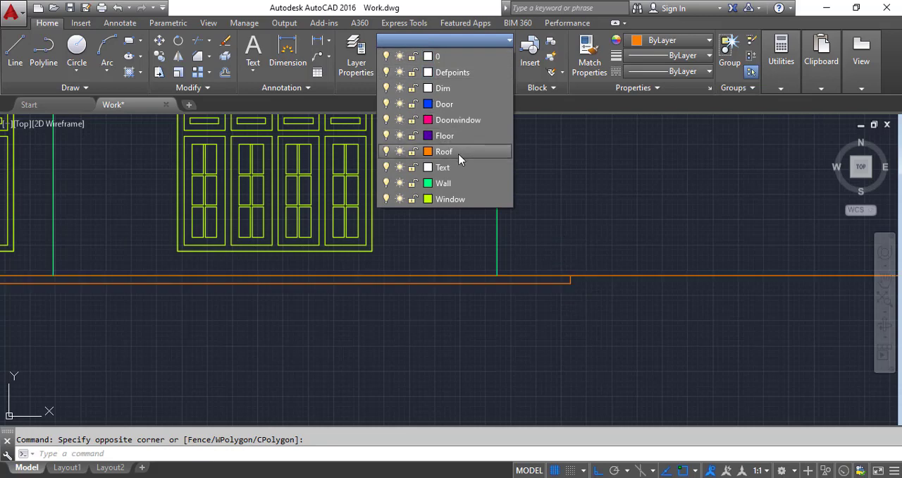
{"action": "left_click", "coordinate": [445, 135]}
{"action": "key", "text": "Escape"}
Step: Copy the whole floor plan with its roof outline horizontally to the right, using the roof's bottom-left corner as base point
{"action": "scroll", "coordinate": [516, 251], "scroll_direction": "down", "scroll_amount": 3}
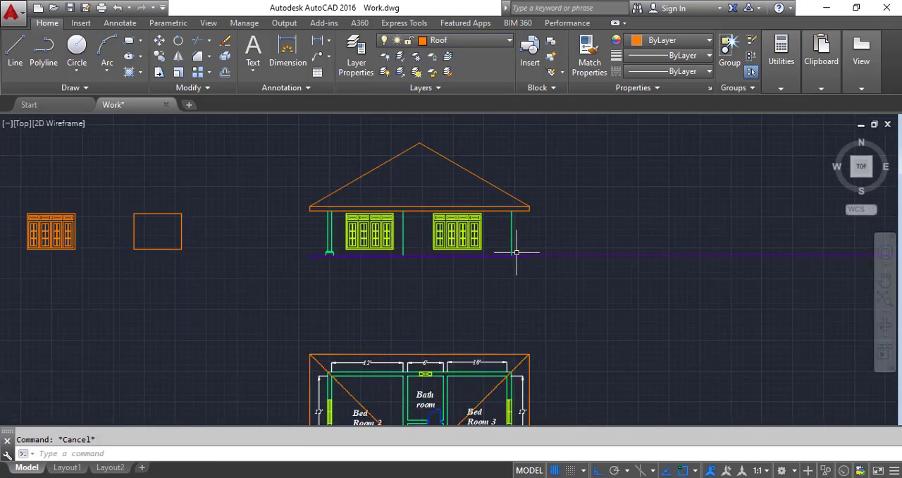
{"action": "scroll", "coordinate": [504, 243], "scroll_direction": "up", "scroll_amount": 2}
{"action": "scroll", "coordinate": [389, 246], "scroll_direction": "down", "scroll_amount": 2}
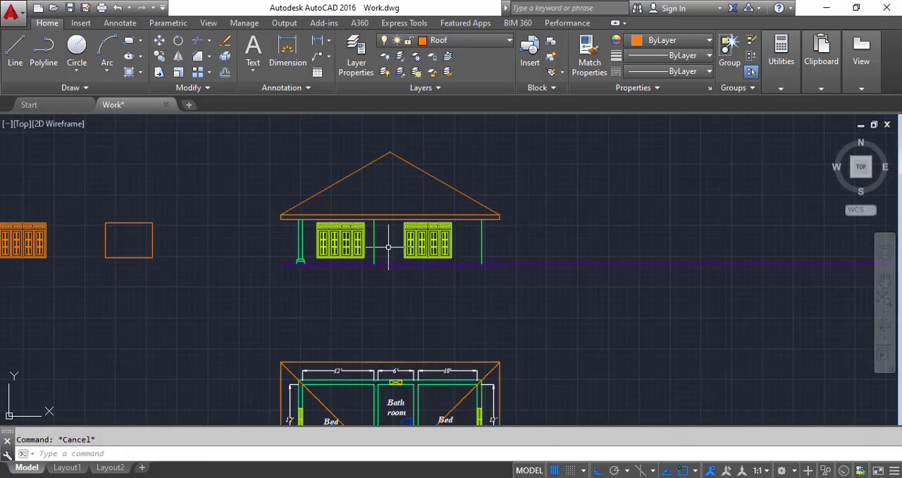
{"action": "scroll", "coordinate": [388, 261], "scroll_direction": "down", "scroll_amount": 7}
{"action": "scroll", "coordinate": [389, 268], "scroll_direction": "up", "scroll_amount": 3}
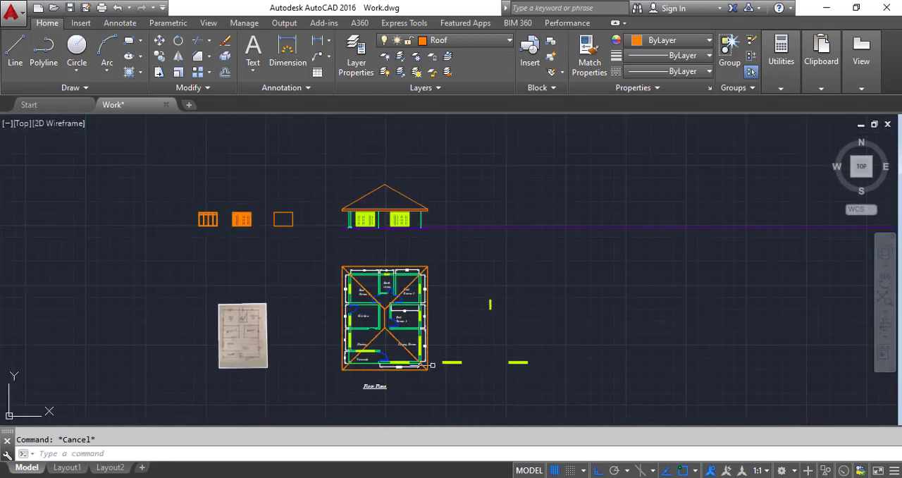
{"action": "scroll", "coordinate": [427, 381], "scroll_direction": "up", "scroll_amount": 2}
{"action": "left_click", "coordinate": [433, 379]}
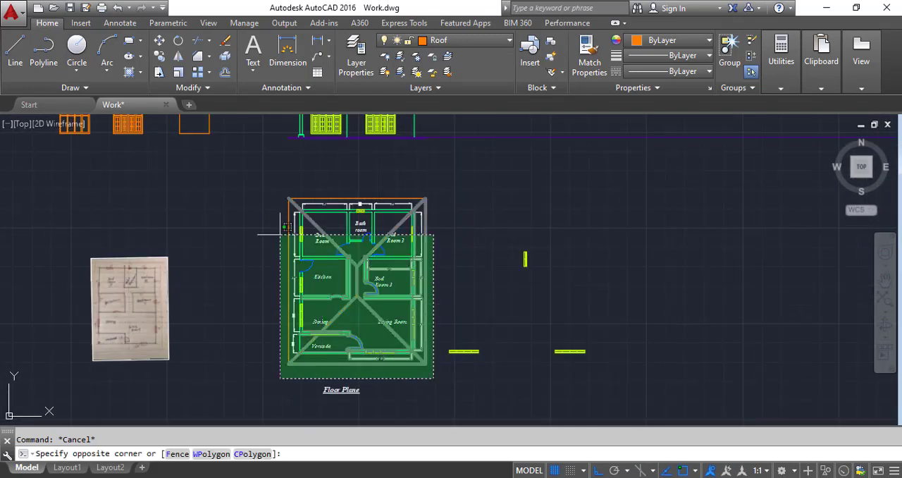
{"action": "left_click", "coordinate": [252, 171]}
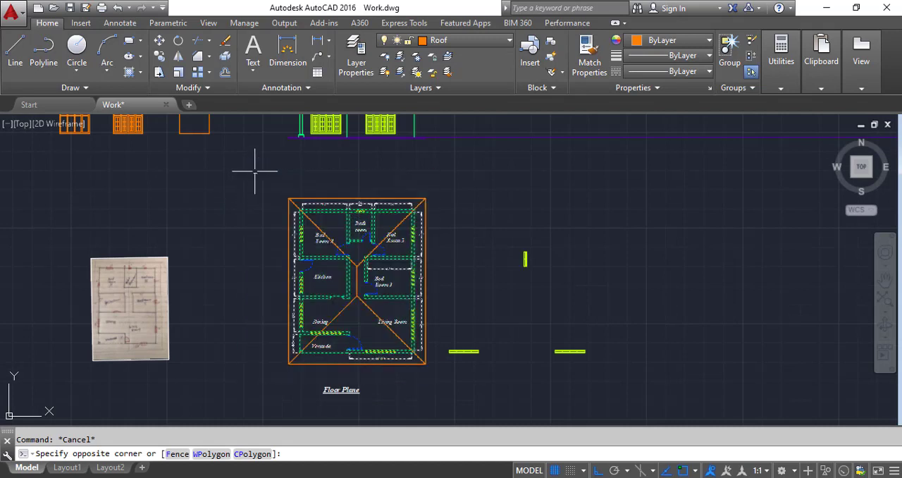
{"action": "left_click", "coordinate": [161, 56]}
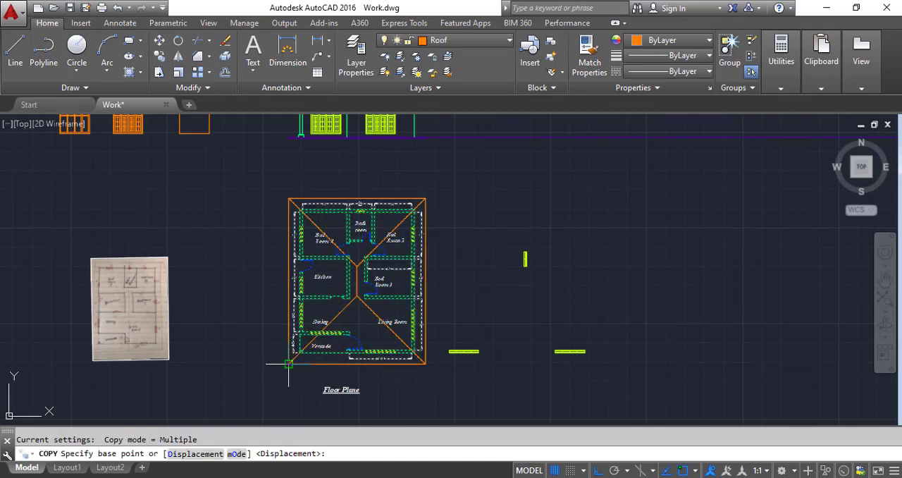
{"action": "left_click", "coordinate": [288, 363]}
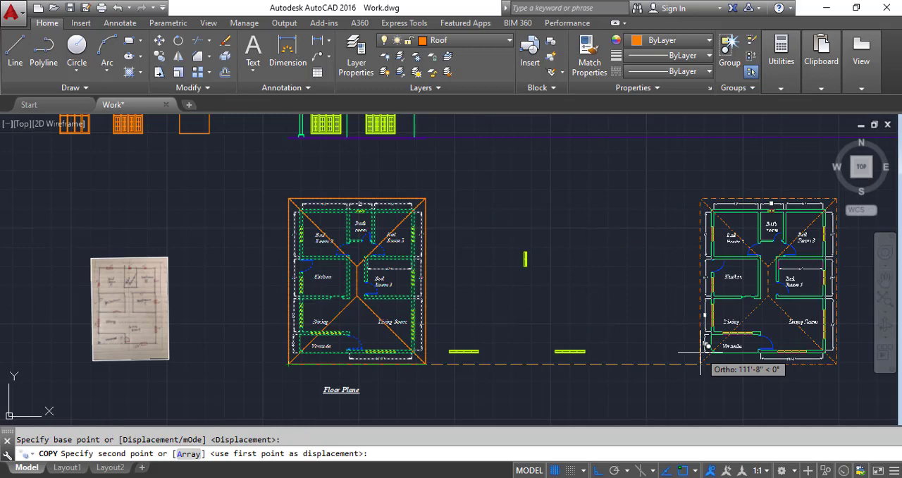
{"action": "left_click", "coordinate": [736, 362]}
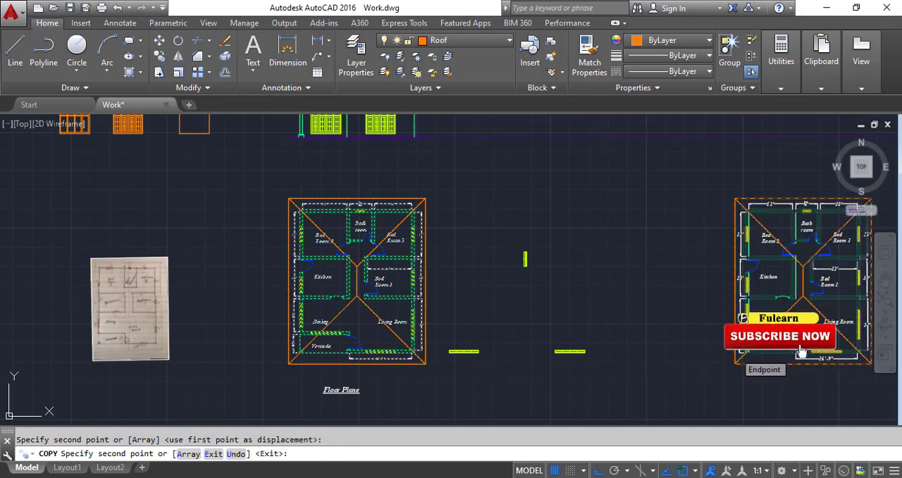
{"action": "key", "text": "Escape"}
Step: Rotate the copied floor plan 90° counterclockwise about its bottom-right roof corner
{"action": "scroll", "coordinate": [493, 269], "scroll_direction": "down", "scroll_amount": 4}
{"action": "scroll", "coordinate": [651, 300], "scroll_direction": "up", "scroll_amount": 2}
{"action": "left_click", "coordinate": [673, 336]}
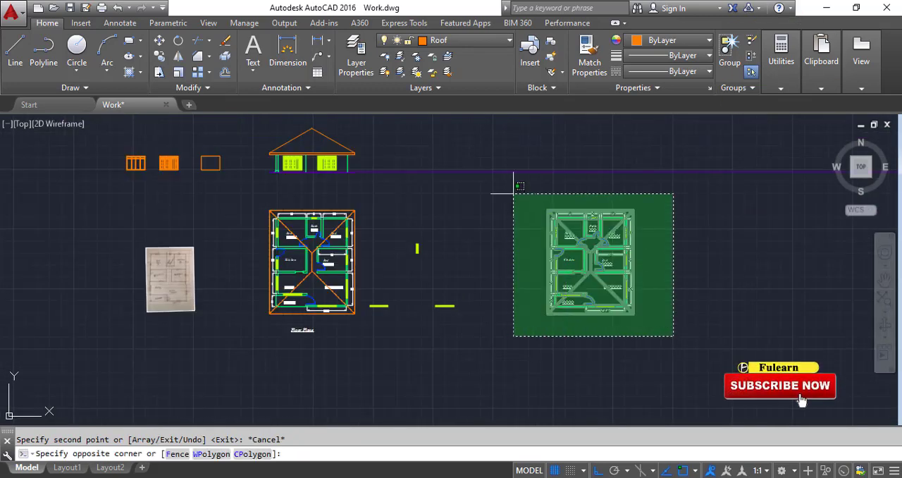
{"action": "left_click", "coordinate": [513, 192]}
{"action": "left_click", "coordinate": [178, 40]}
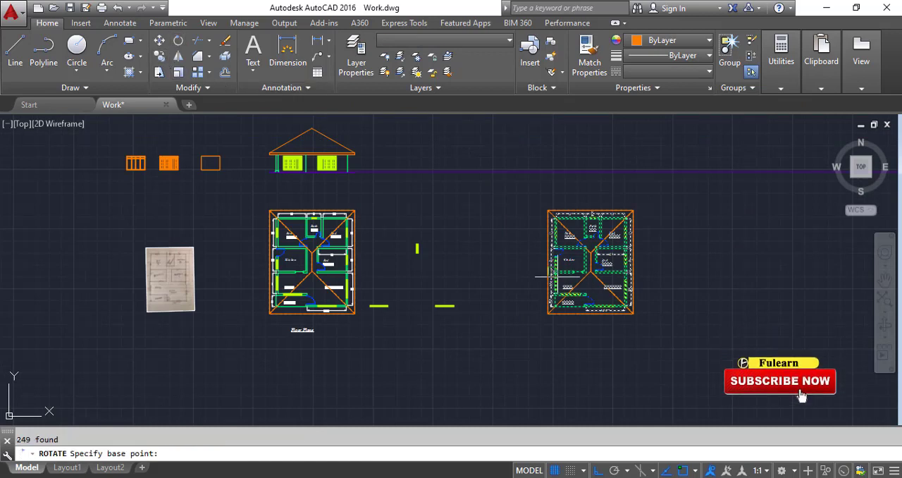
{"action": "left_click", "coordinate": [633, 313]}
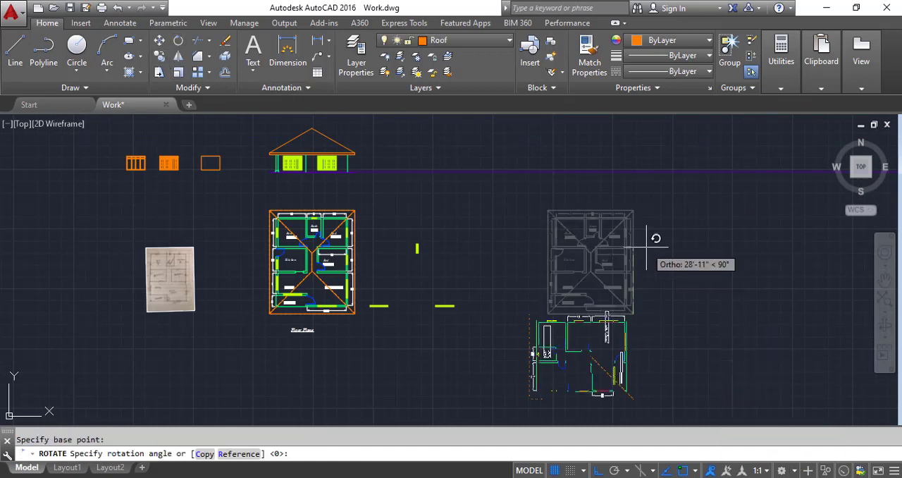
{"action": "left_click", "coordinate": [646, 247]}
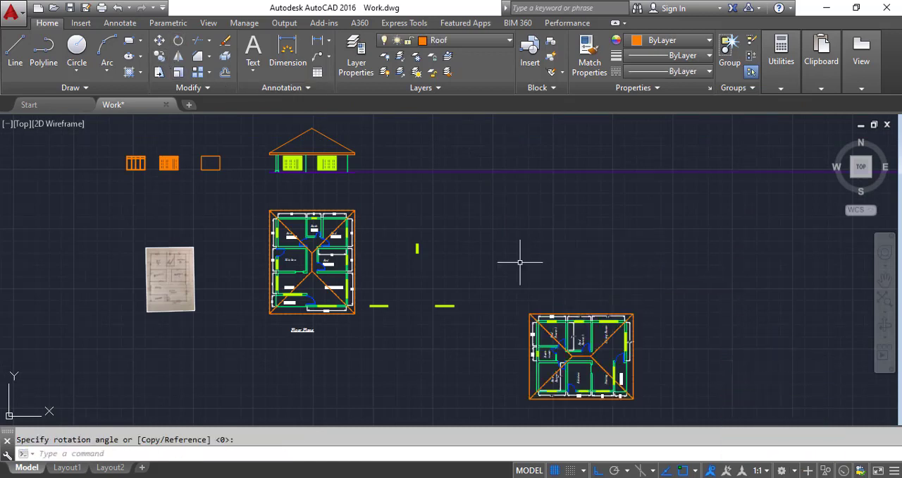
{"action": "scroll", "coordinate": [520, 262], "scroll_direction": "down", "scroll_amount": 2}
{"action": "left_click_drag", "start_coordinate": [498, 267], "coordinate": [634, 386]}
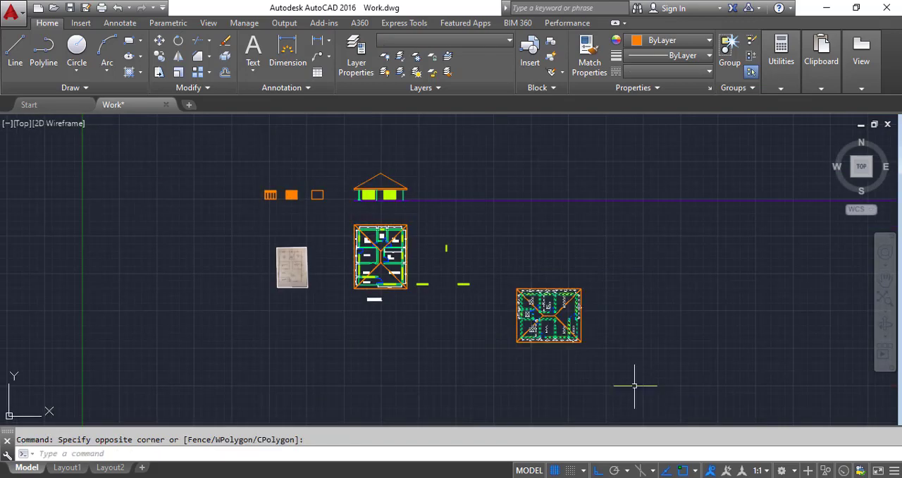
{"action": "key", "text": "Escape"}
Step: Draw vertical construction lines through the two outer bottom roof corners of the rotated floor plan
{"action": "scroll", "coordinate": [561, 322], "scroll_direction": "up", "scroll_amount": 5}
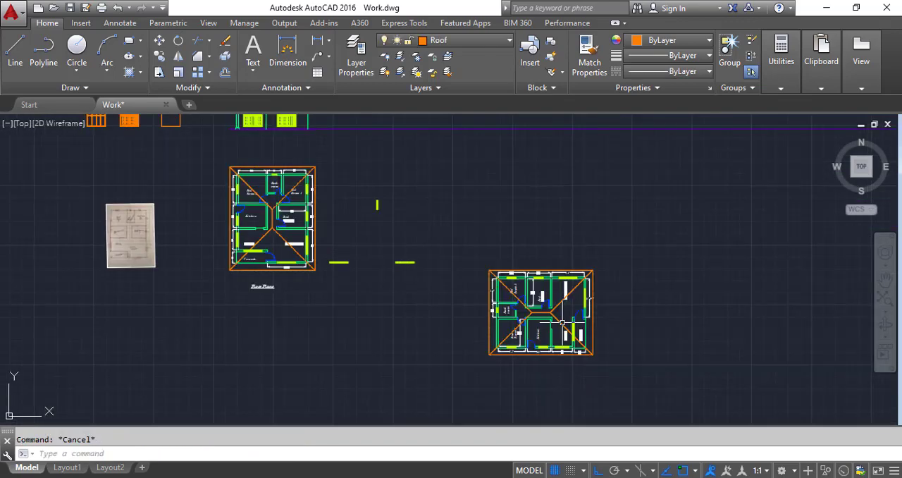
{"action": "left_click", "coordinate": [87, 87]}
{"action": "left_click", "coordinate": [44, 105]}
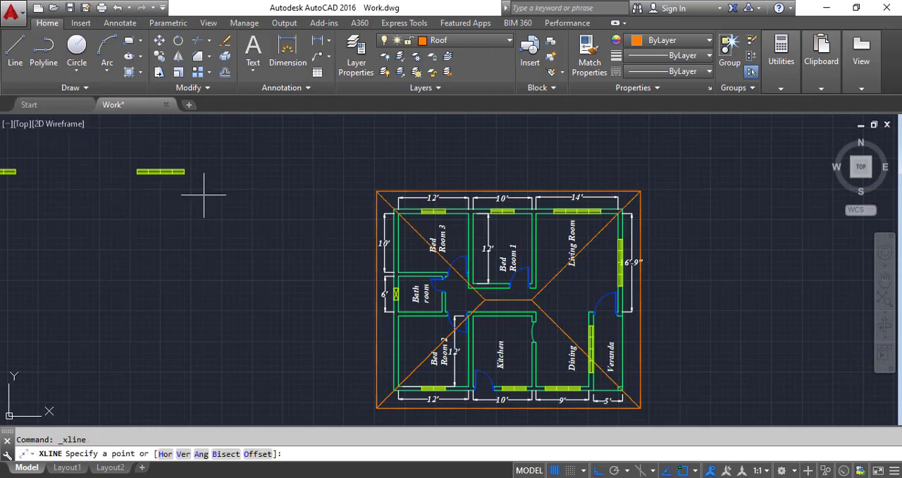
{"action": "type", "text": "v"}
{"action": "key", "text": "Return"}
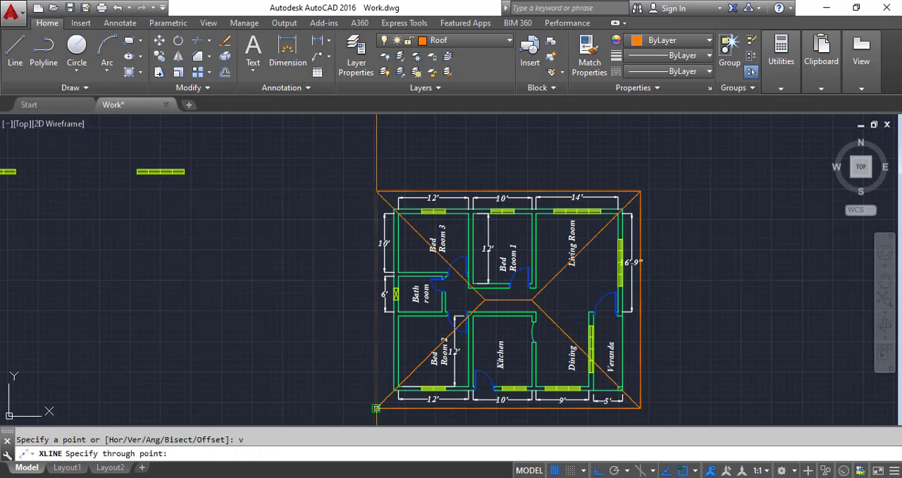
{"action": "left_click", "coordinate": [386, 409]}
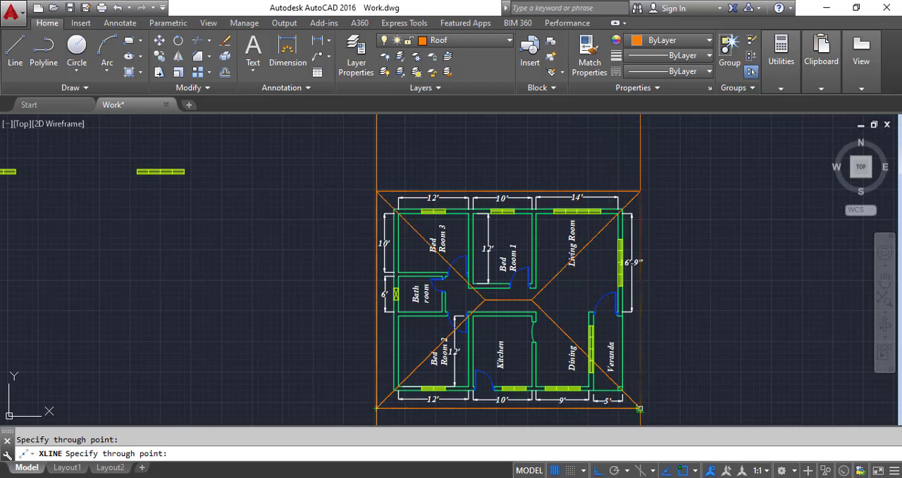
{"action": "left_click", "coordinate": [642, 410]}
Step: Add vertical construction lines through the rotated plan's outer side wall edges and both ends of the roof ridge
{"action": "scroll", "coordinate": [641, 410], "scroll_direction": "up", "scroll_amount": 2}
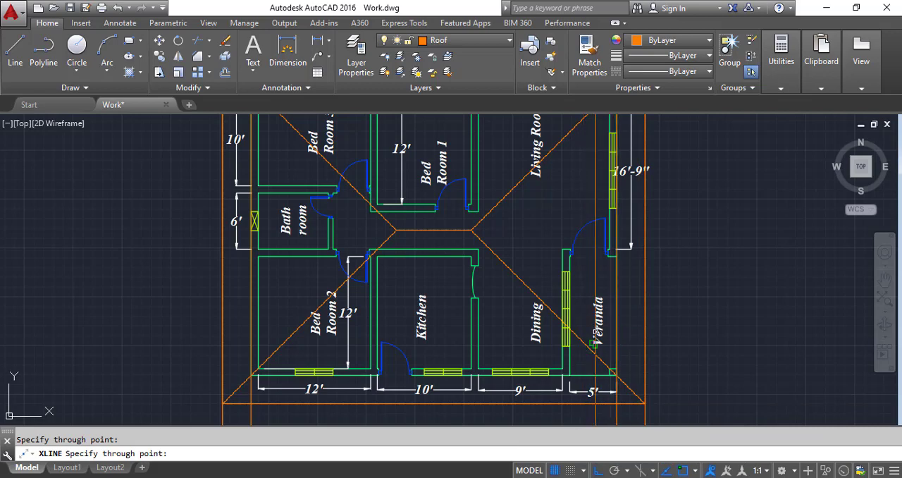
{"action": "left_click", "coordinate": [470, 229]}
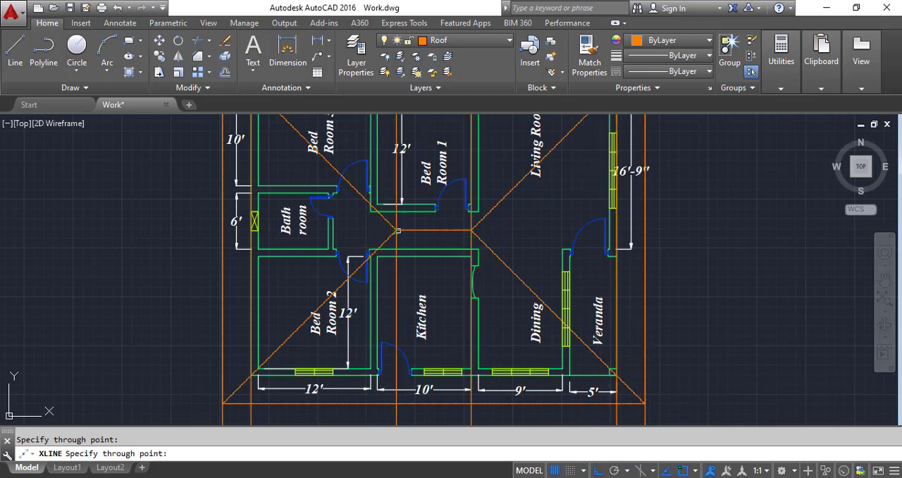
{"action": "scroll", "coordinate": [398, 230], "scroll_direction": "up", "scroll_amount": 3}
{"action": "scroll", "coordinate": [378, 230], "scroll_direction": "up", "scroll_amount": 2}
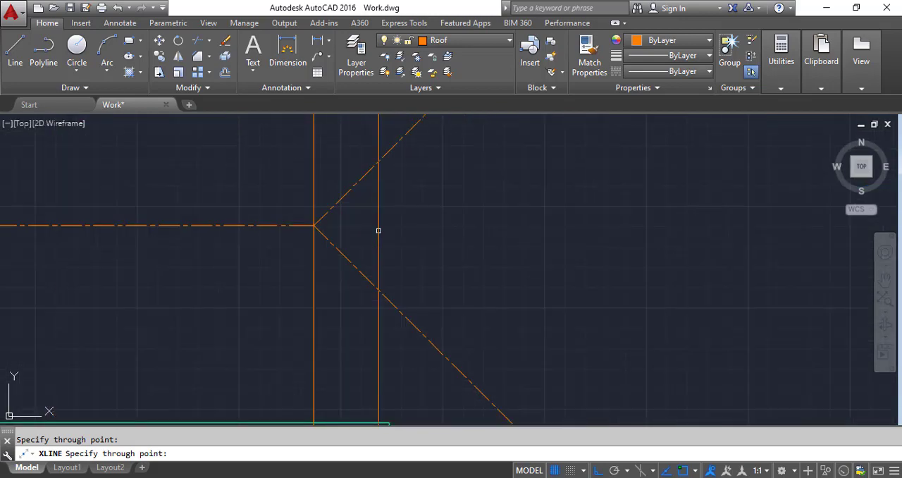
{"action": "scroll", "coordinate": [378, 230], "scroll_direction": "down", "scroll_amount": 3}
{"action": "scroll", "coordinate": [394, 243], "scroll_direction": "down", "scroll_amount": 2}
{"action": "key", "text": "Escape"}
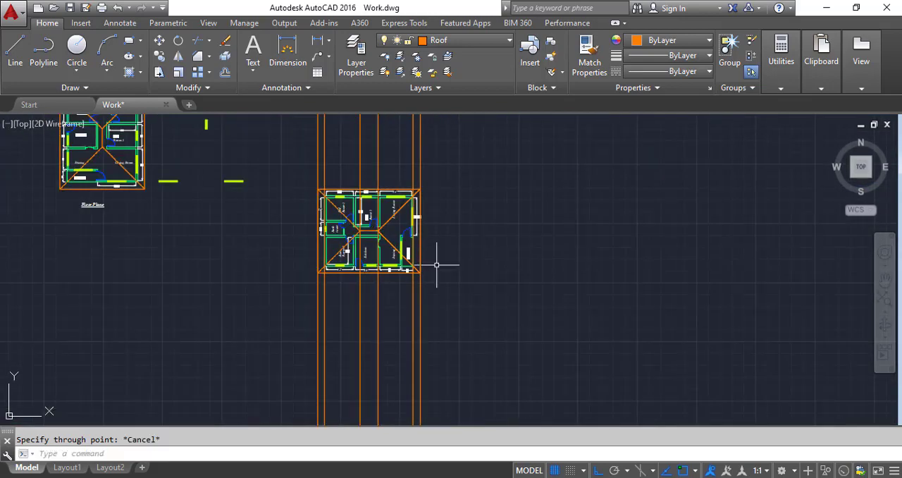
Step: Offset the horizontal base construction line 10' upward where it crosses the vertical construction lines
{"action": "scroll", "coordinate": [430, 268], "scroll_direction": "down", "scroll_amount": 3}
{"action": "scroll", "coordinate": [405, 205], "scroll_direction": "up", "scroll_amount": 5}
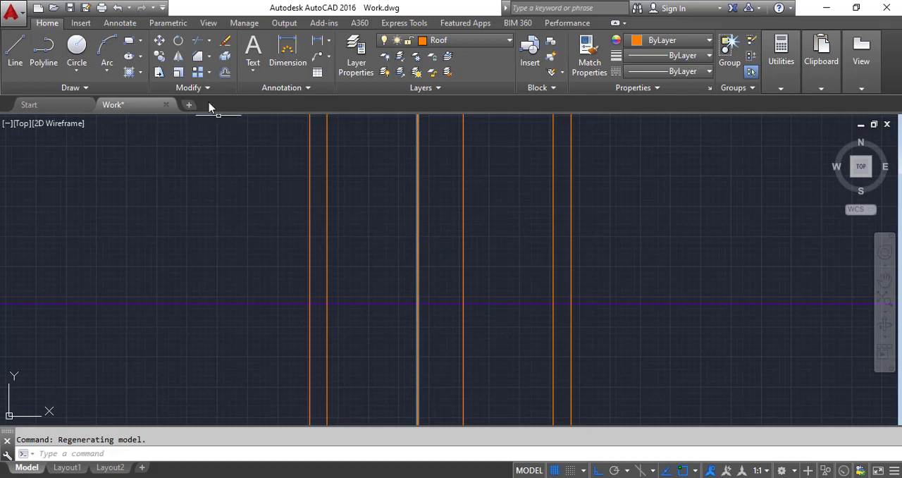
{"action": "type", "text": "o"}
{"action": "key", "text": "Return"}
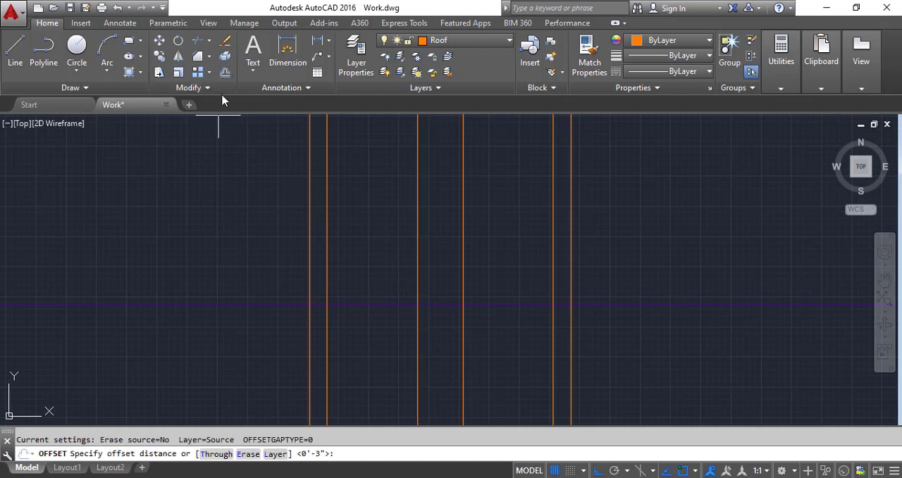
{"action": "type", "text": "10'"}
{"action": "key", "text": "Return"}
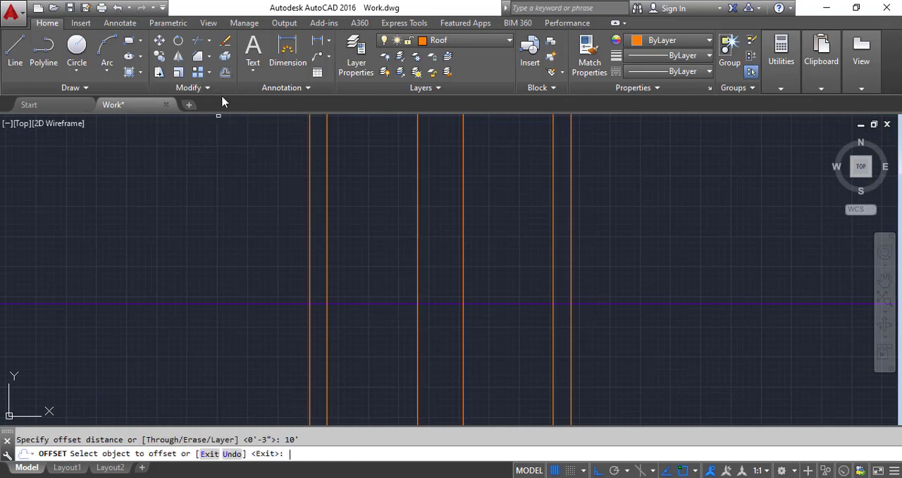
{"action": "left_click", "coordinate": [350, 304]}
{"action": "left_click", "coordinate": [358, 215]}
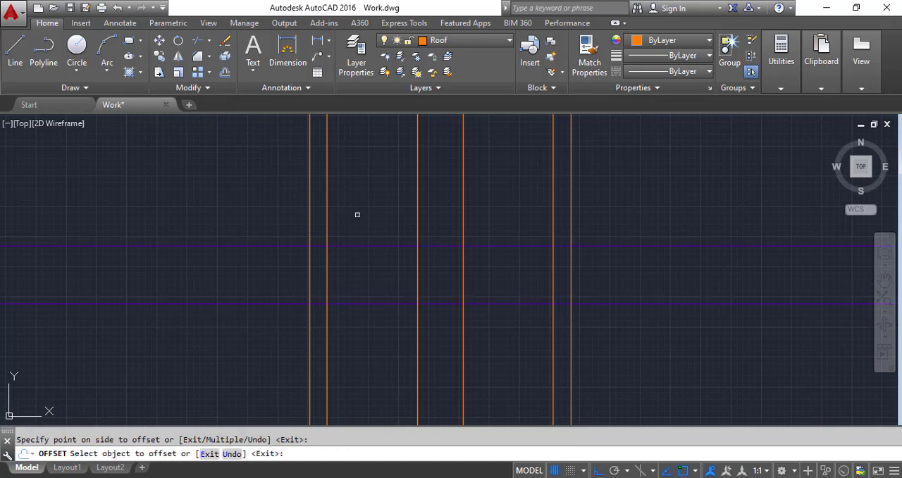
Step: Draw a 30° construction line through the intersection of the left outer wall line and the upper horizontal line
{"action": "left_click", "coordinate": [83, 87]}
{"action": "left_click", "coordinate": [45, 107]}
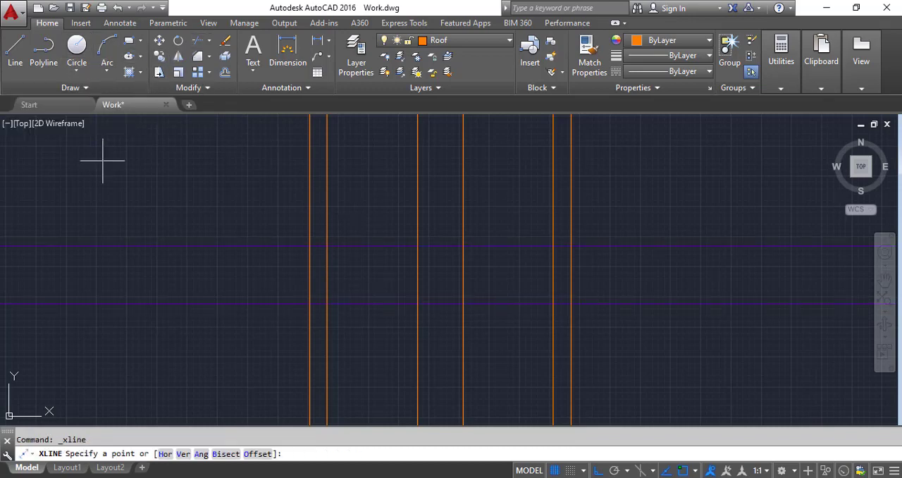
{"action": "type", "text": "a"}
{"action": "key", "text": "Return"}
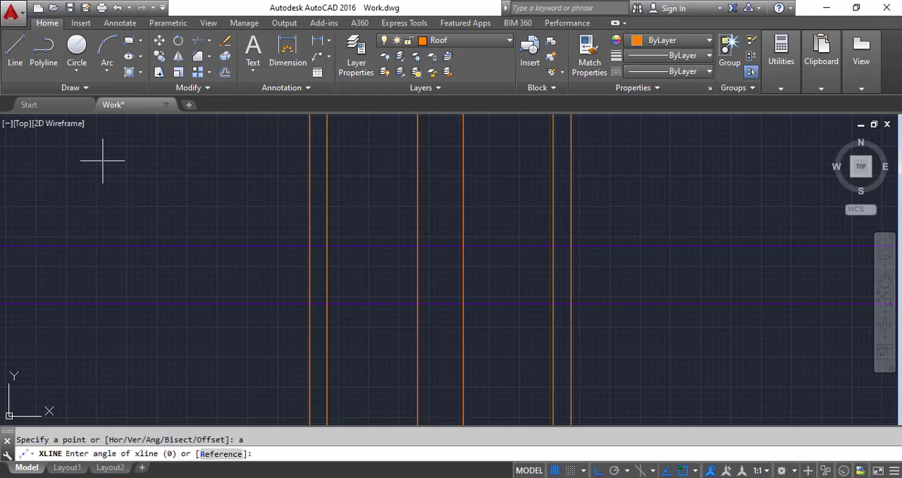
{"action": "key", "text": "Return"}
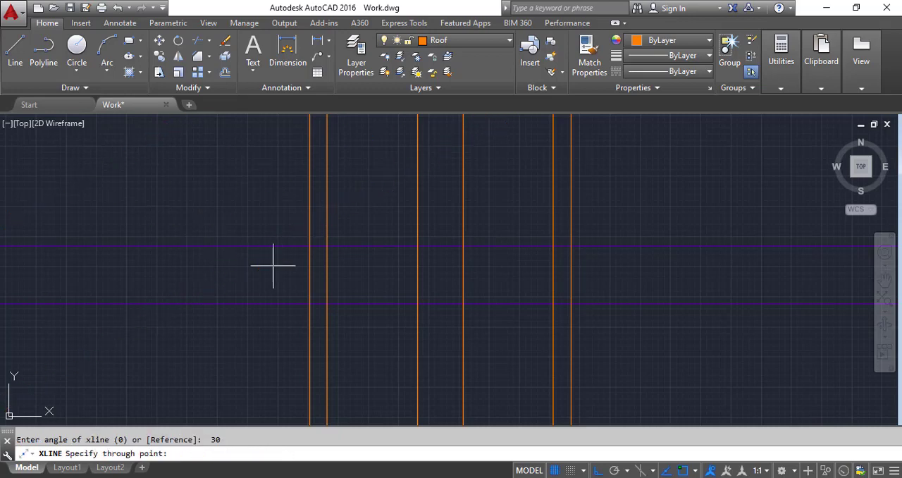
{"action": "scroll", "coordinate": [325, 257], "scroll_direction": "up", "scroll_amount": 2}
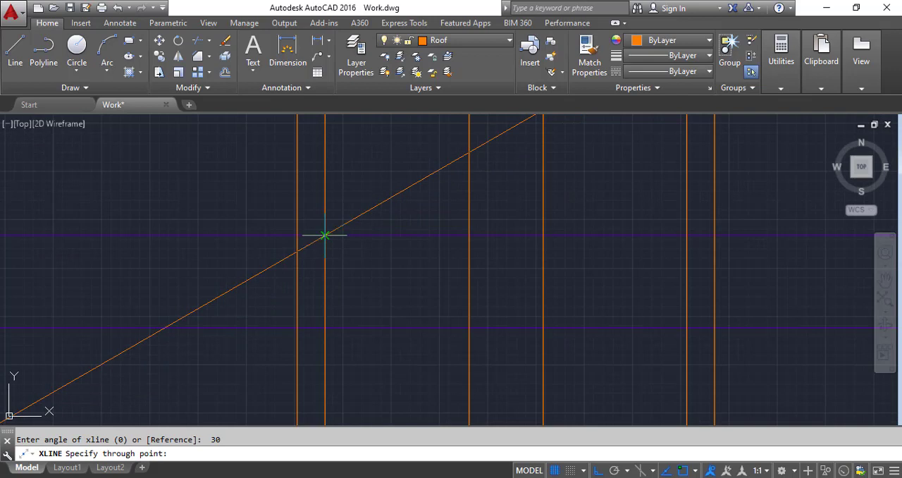
{"action": "left_click", "coordinate": [324, 235]}
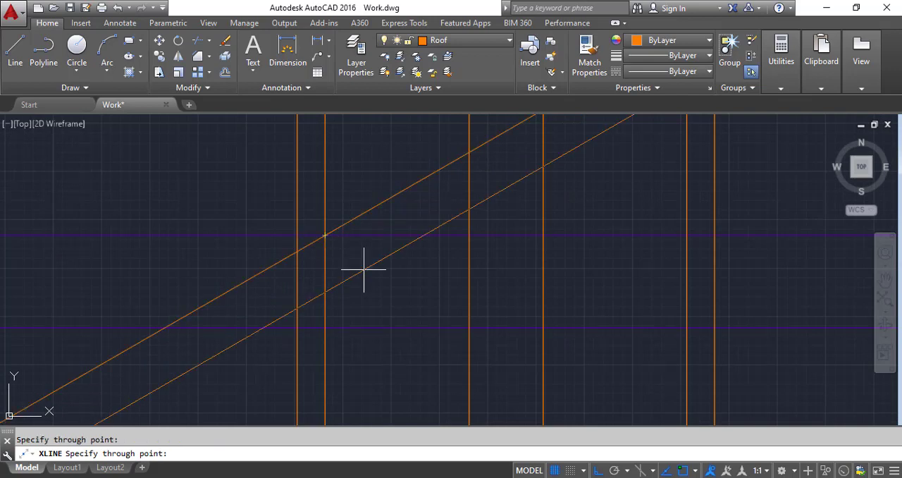
{"action": "key", "text": "Escape"}
Step: Draw a -30° construction line through the intersection of the right outer wall line and the upper horizontal line
{"action": "left_click", "coordinate": [189, 87]}
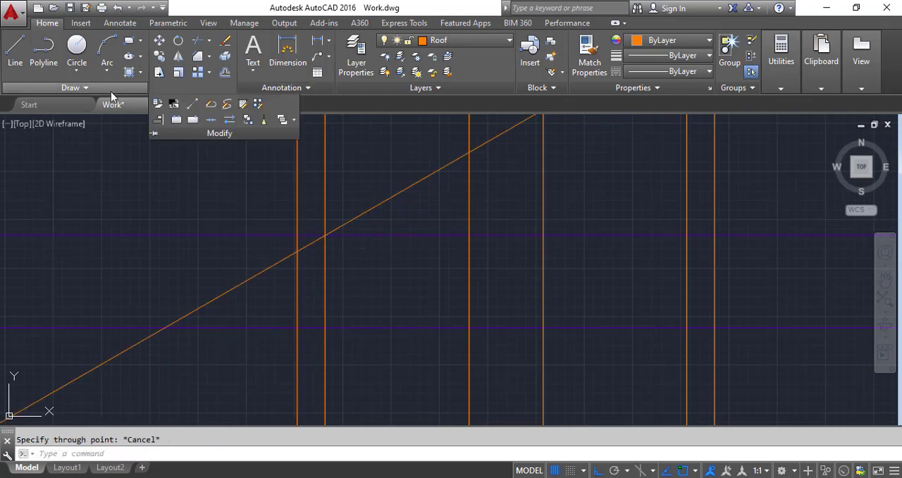
{"action": "left_click", "coordinate": [71, 88]}
{"action": "left_click", "coordinate": [46, 102]}
{"action": "type", "text": "a"}
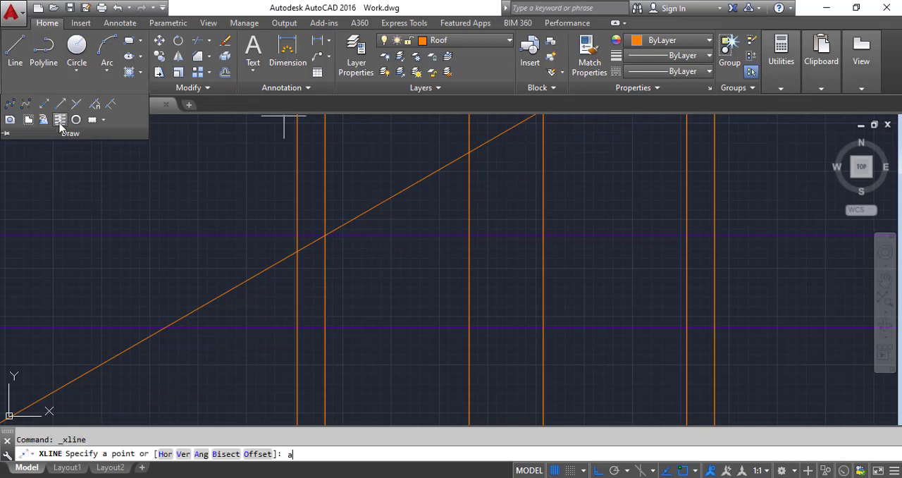
{"action": "key", "text": "Return"}
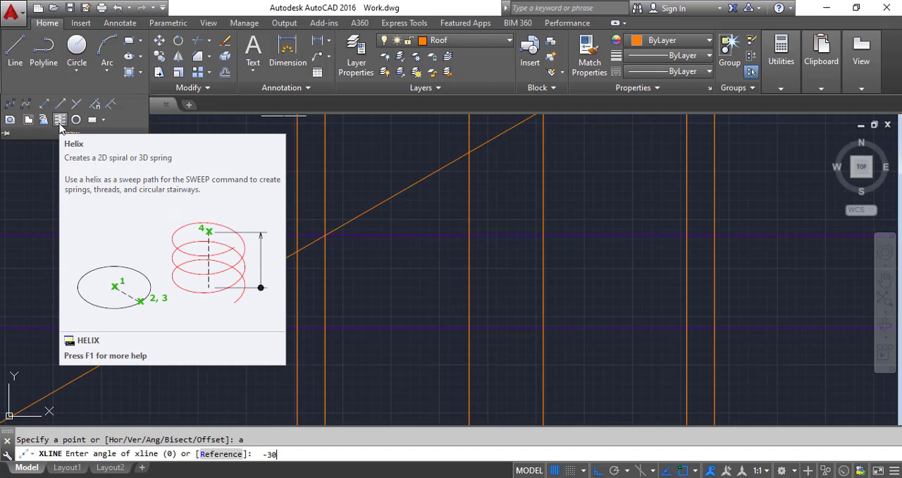
{"action": "key", "text": "Return"}
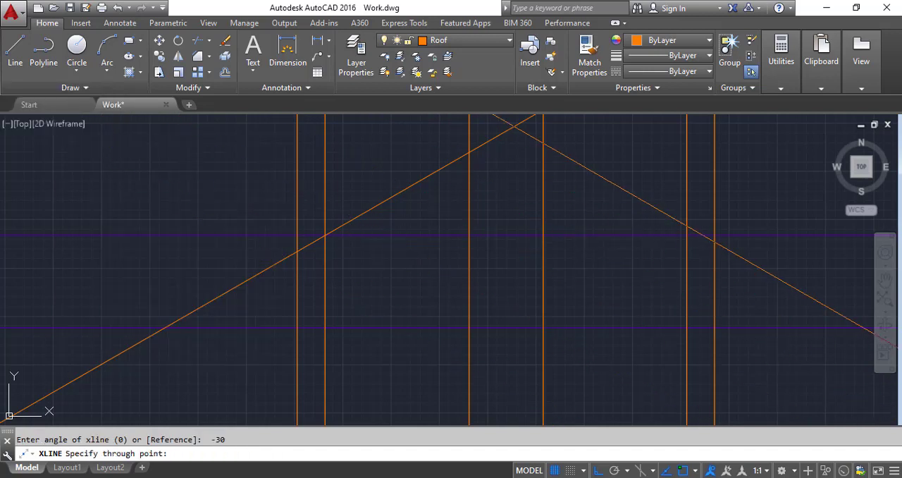
{"action": "left_click", "coordinate": [685, 235]}
{"action": "key", "text": "Return"}
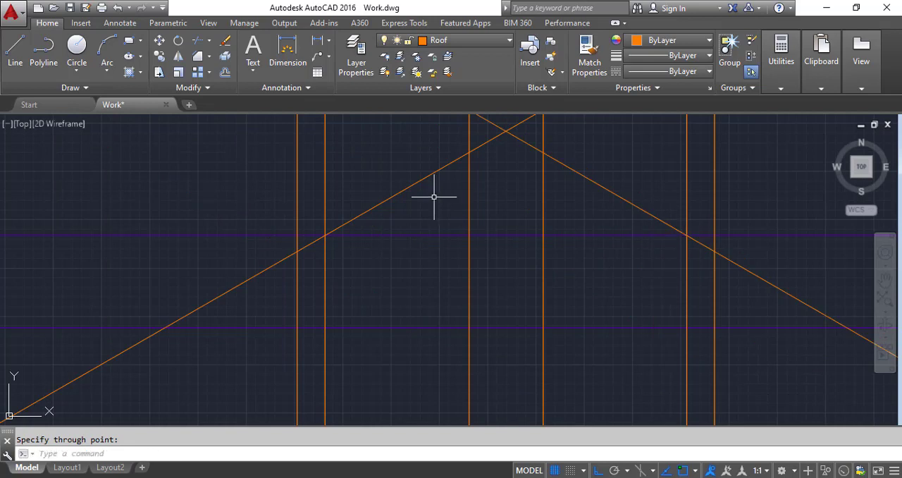
Step: Draw the horizontal ridge and eave lines between the sloped lines' intersections with the ridge-end and outer roof verticals
{"action": "left_click", "coordinate": [16, 55]}
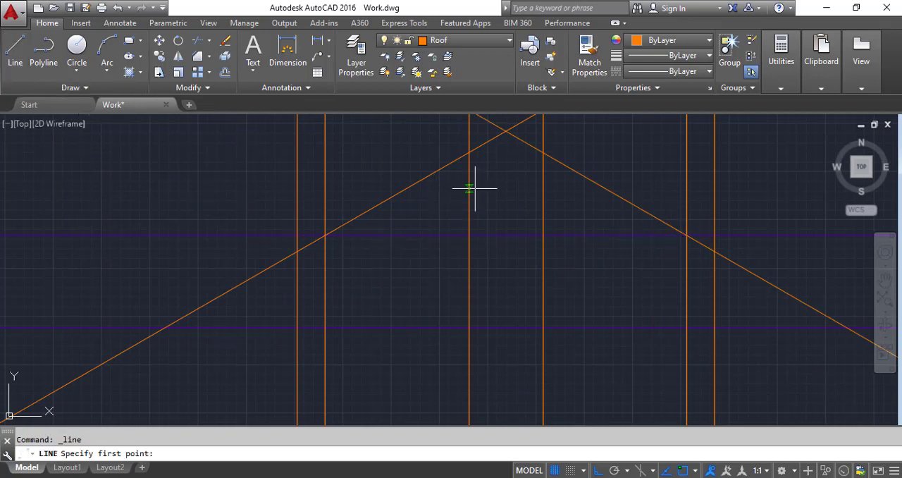
{"action": "left_click", "coordinate": [469, 151]}
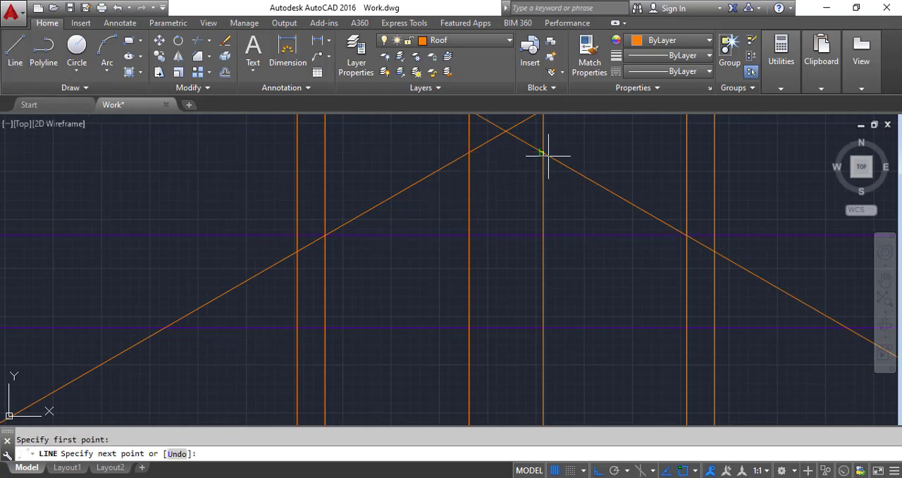
{"action": "left_click", "coordinate": [542, 151]}
{"action": "key", "text": "Return"}
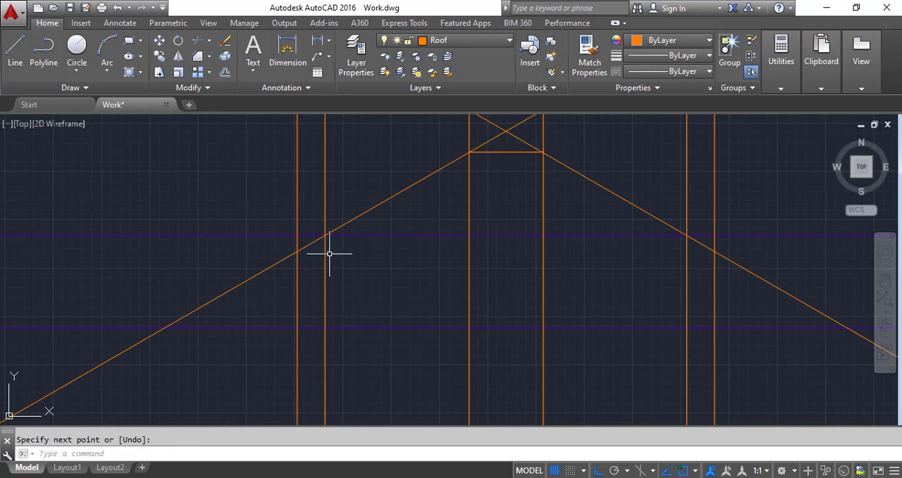
{"action": "key", "text": "Return"}
{"action": "left_click", "coordinate": [298, 251]}
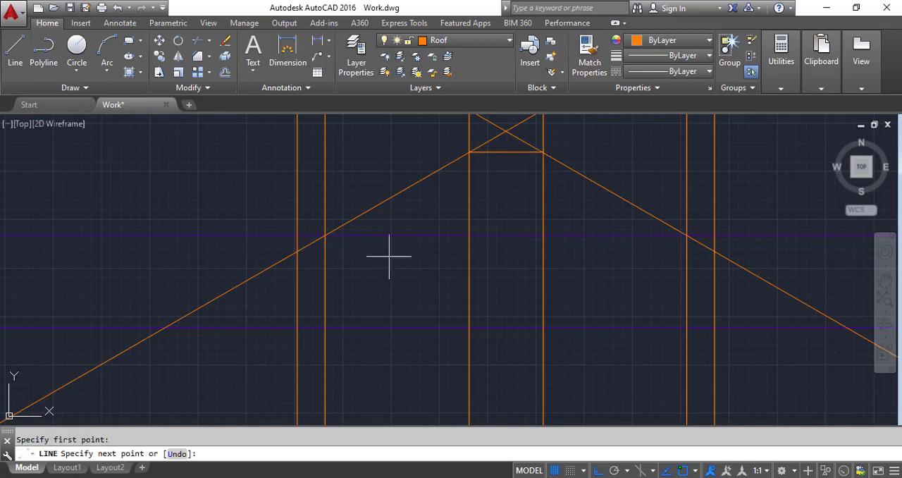
{"action": "left_click", "coordinate": [714, 251]}
{"action": "key", "text": "Return"}
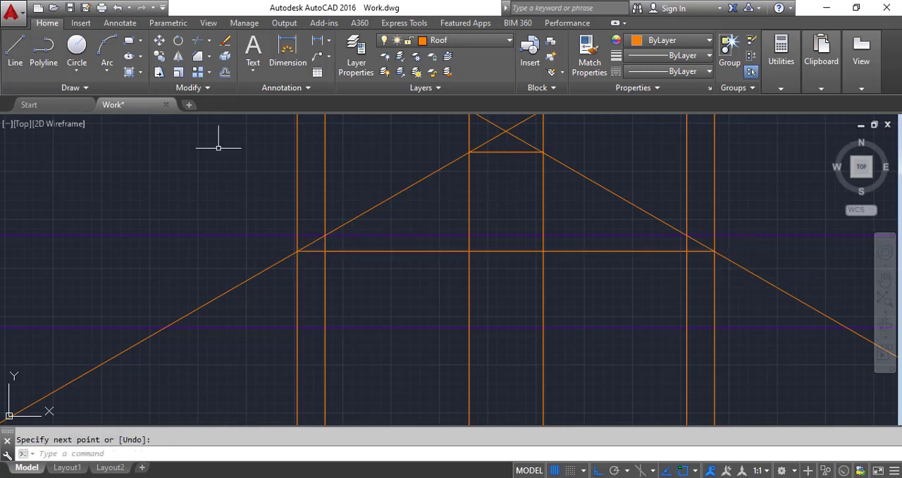
Step: Trim both sloped roof lines beyond the ridge and eave lines, using those two lines as cutting edges
{"action": "left_click", "coordinate": [198, 57]}
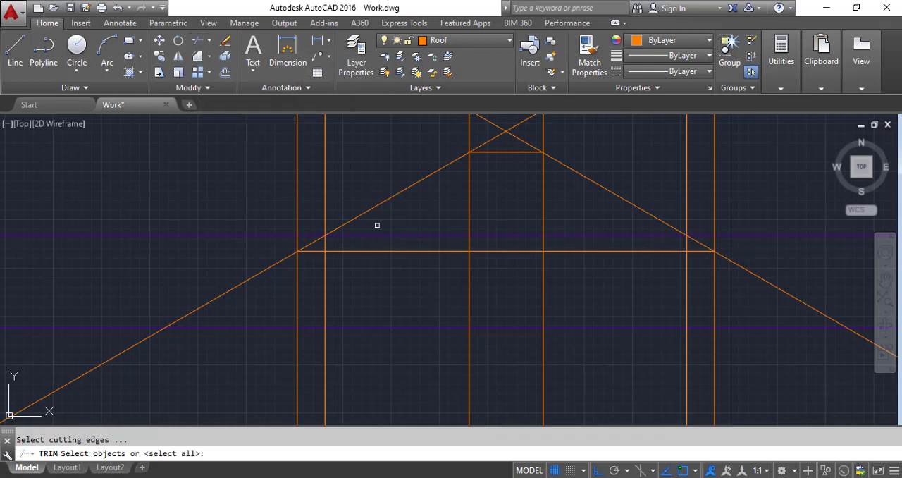
{"action": "left_click", "coordinate": [446, 252]}
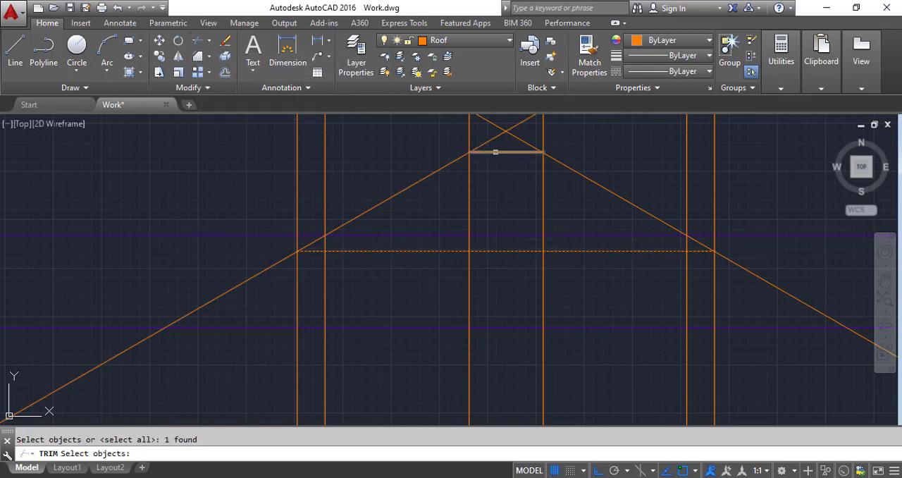
{"action": "left_click", "coordinate": [495, 151]}
{"action": "key", "text": "Return"}
{"action": "left_click", "coordinate": [312, 232]}
{"action": "left_click", "coordinate": [249, 306]}
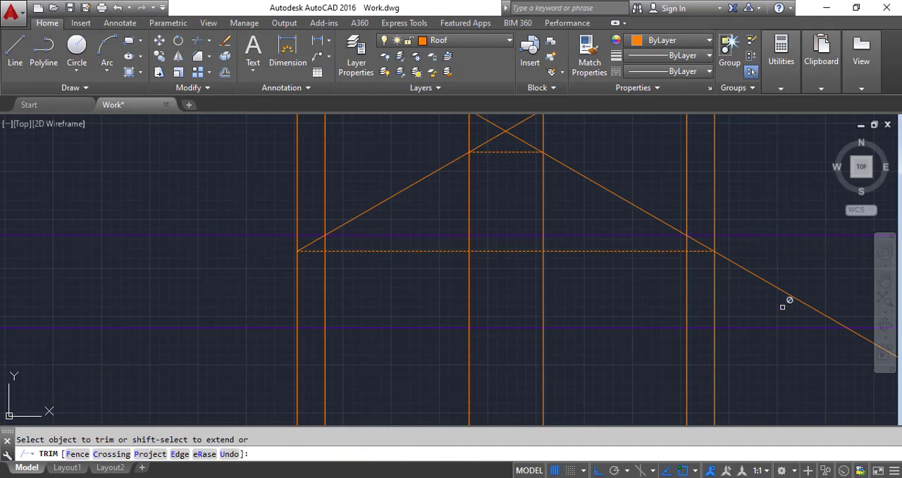
{"action": "left_click", "coordinate": [836, 273]}
{"action": "left_click", "coordinate": [740, 313]}
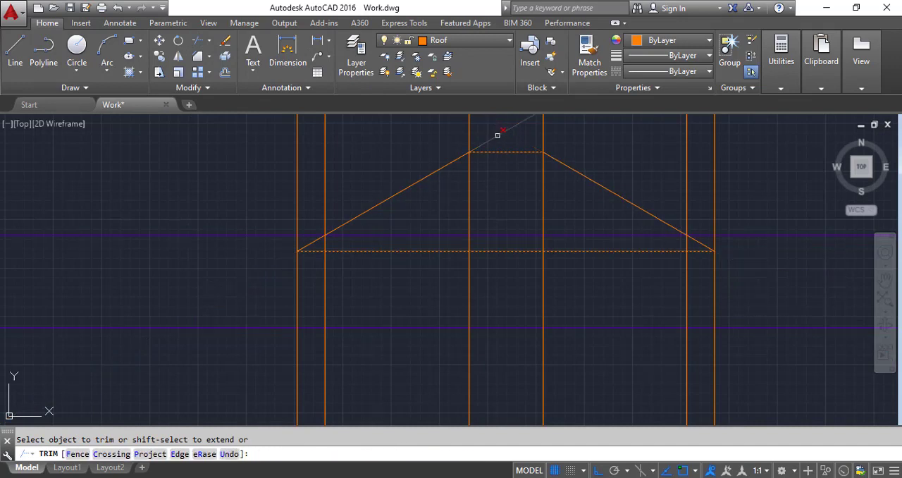
{"action": "key", "text": "Escape"}
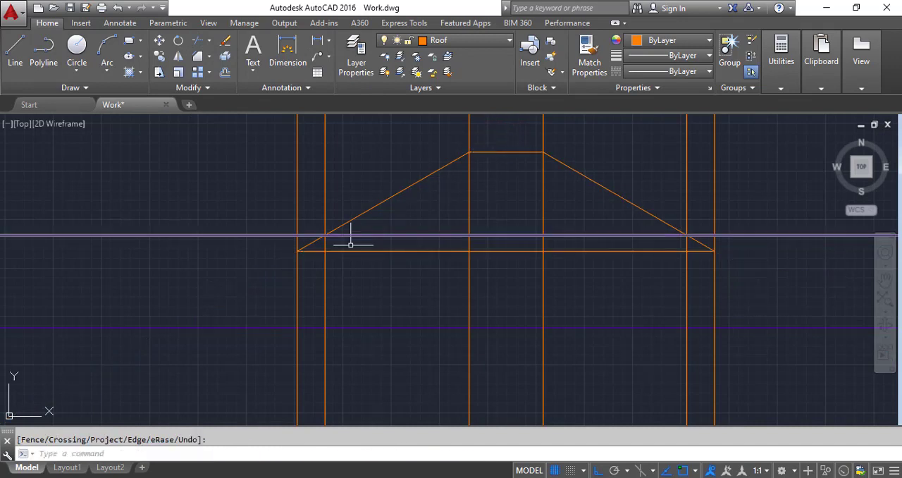
Step: Offset the roof's eave line 9" downward
{"action": "left_click", "coordinate": [225, 72]}
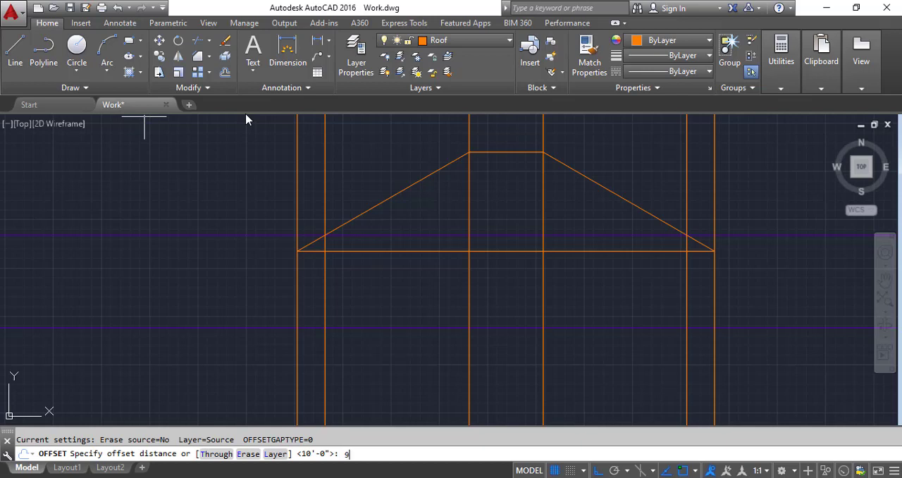
{"action": "type", "text": "9"}
{"action": "key", "text": "Return"}
{"action": "left_click", "coordinate": [394, 251]}
{"action": "left_click", "coordinate": [394, 286]}
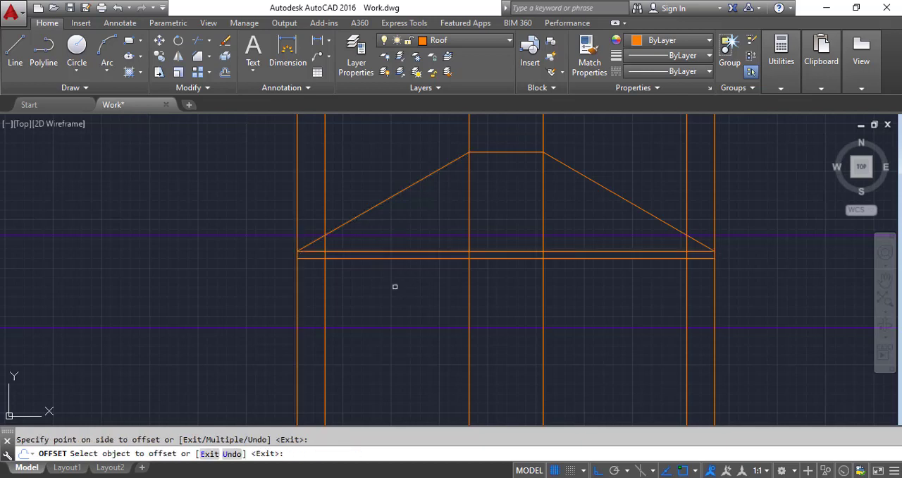
Step: Trim the two outer roof verticals above and below the fascia, using the eave line and its offset as cutting edges
{"action": "left_click", "coordinate": [199, 41]}
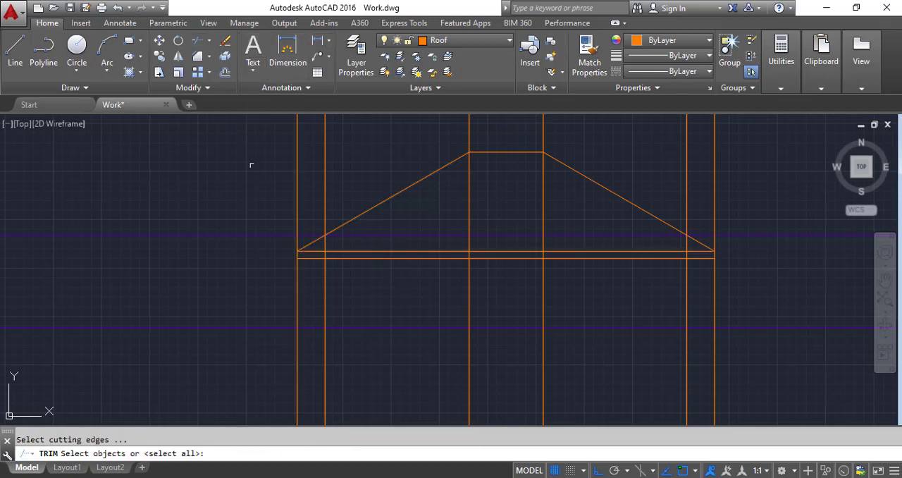
{"action": "scroll", "coordinate": [292, 216], "scroll_direction": "up", "scroll_amount": 4}
{"action": "scroll", "coordinate": [374, 295], "scroll_direction": "down", "scroll_amount": 2}
{"action": "left_click", "coordinate": [435, 324]}
{"action": "left_click", "coordinate": [412, 292]}
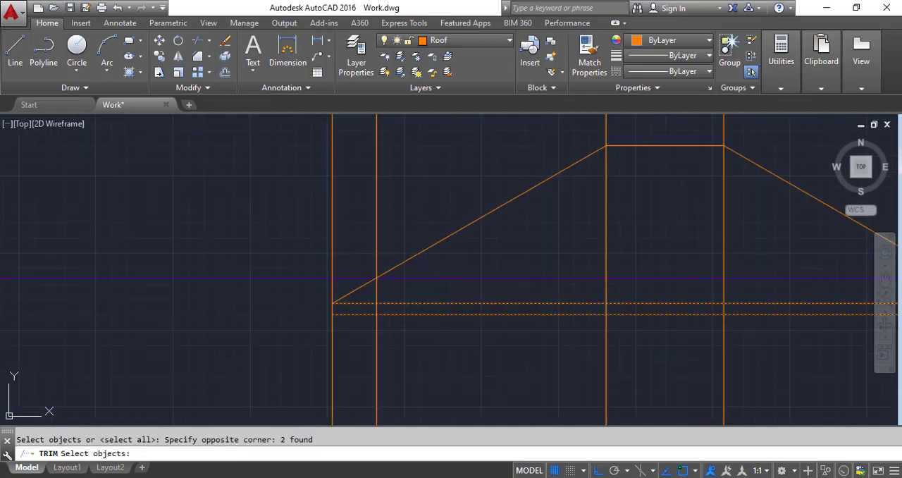
{"action": "key", "text": "Return"}
{"action": "left_click", "coordinate": [362, 224]}
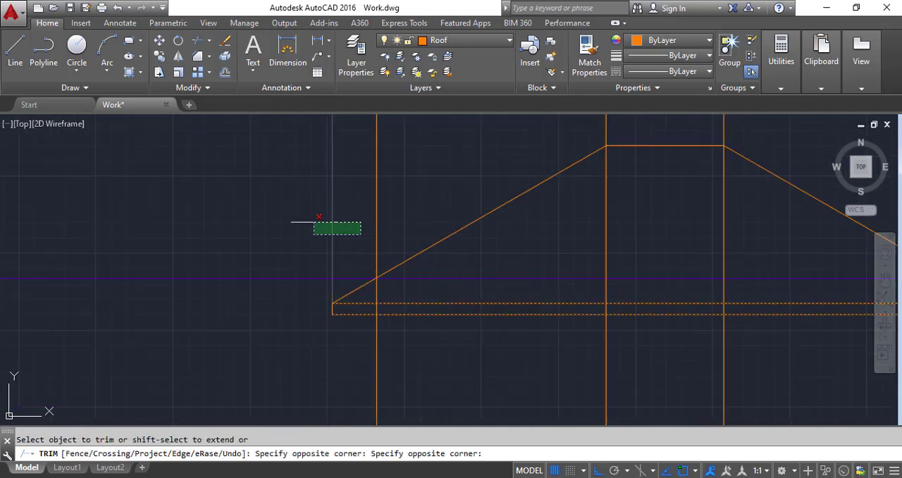
{"action": "left_click", "coordinate": [292, 218]}
{"action": "scroll", "coordinate": [225, 207], "scroll_direction": "down", "scroll_amount": 4}
{"action": "scroll", "coordinate": [543, 256], "scroll_direction": "up", "scroll_amount": 4}
{"action": "left_click", "coordinate": [545, 256]}
{"action": "left_click", "coordinate": [493, 296]}
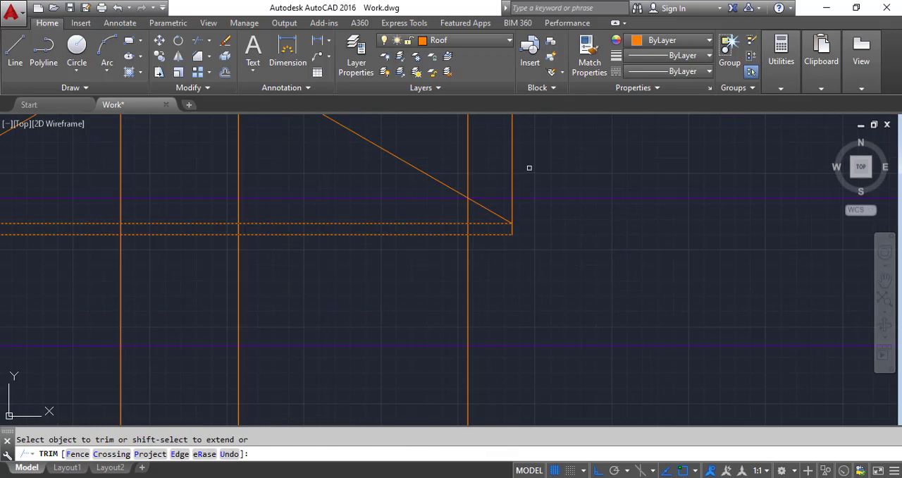
{"action": "left_click", "coordinate": [530, 168]}
{"action": "left_click", "coordinate": [486, 156]}
{"action": "key", "text": "Return"}
Step: Trim both outer wall verticals above the fascia's lower line, using that line as the cutting edge
{"action": "key", "text": "Return"}
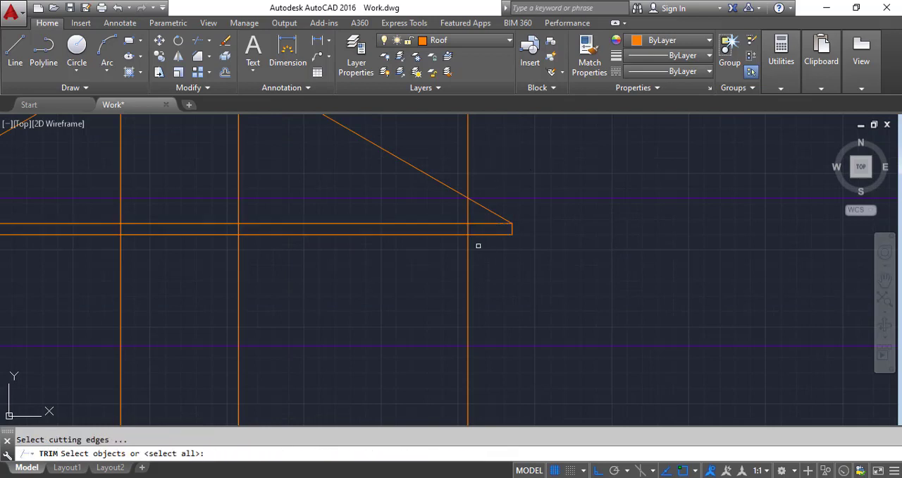
{"action": "left_click", "coordinate": [484, 235]}
{"action": "scroll", "coordinate": [502, 280], "scroll_direction": "down", "scroll_amount": 4}
{"action": "key", "text": "Return"}
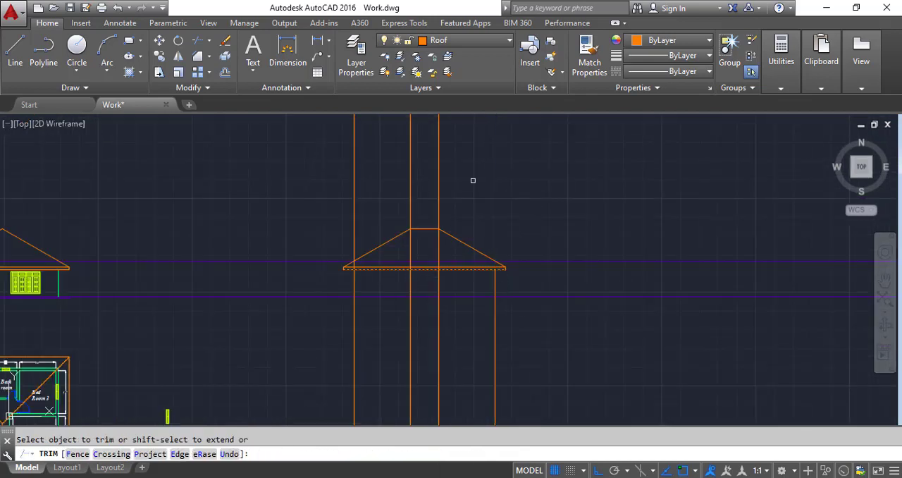
{"action": "left_click", "coordinate": [372, 185]}
{"action": "left_click", "coordinate": [327, 183]}
{"action": "key", "text": "Return"}
Step: Erase the two vertical construction lines running through the ridge ends
{"action": "left_click", "coordinate": [467, 184]}
{"action": "left_click", "coordinate": [376, 169]}
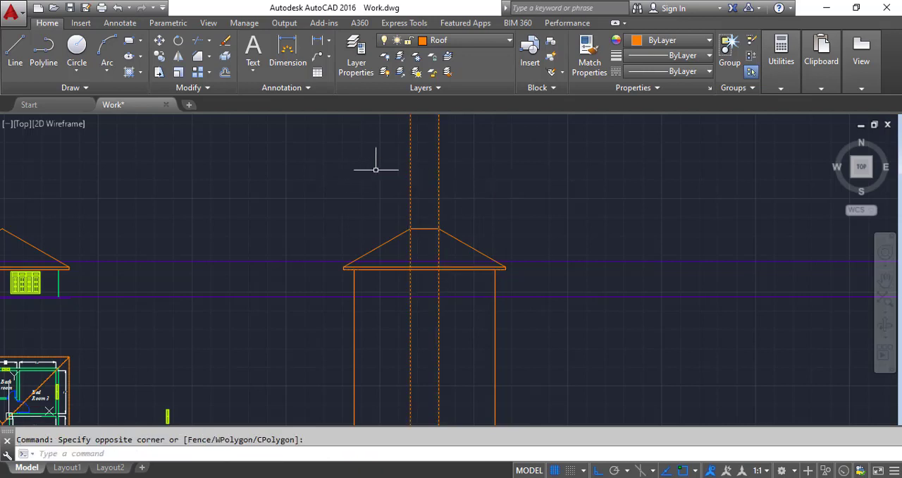
{"action": "key", "text": "Delete"}
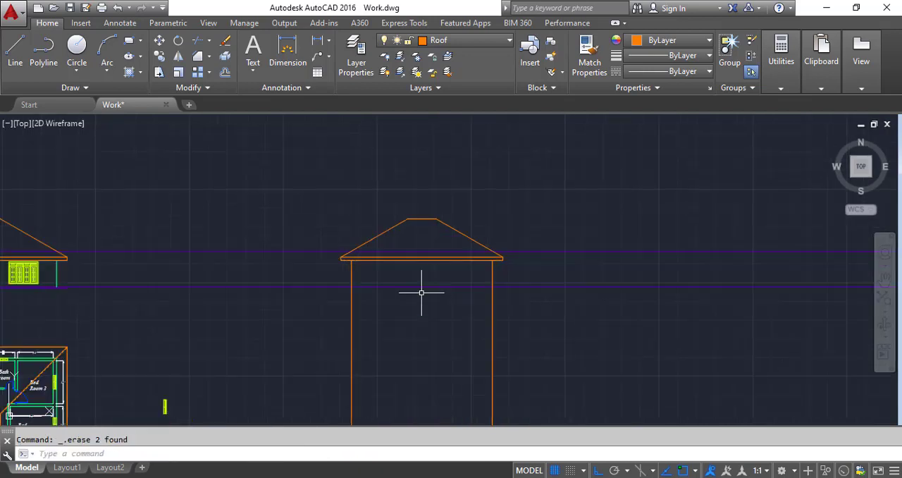
Step: Trim both outer wall lines below the lower horizontal construction line, using that line as the cutting edge
{"action": "scroll", "coordinate": [418, 292], "scroll_direction": "up", "scroll_amount": 2}
{"action": "left_click", "coordinate": [197, 44]}
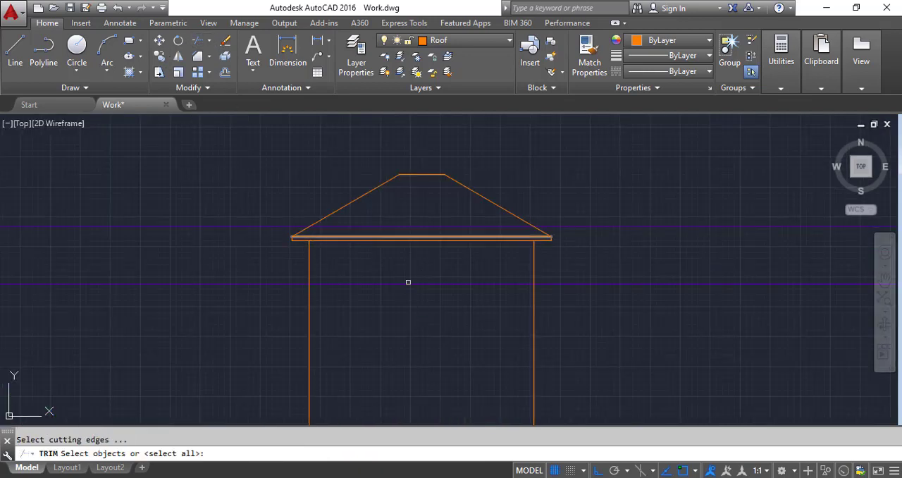
{"action": "scroll", "coordinate": [479, 320], "scroll_direction": "up", "scroll_amount": 2}
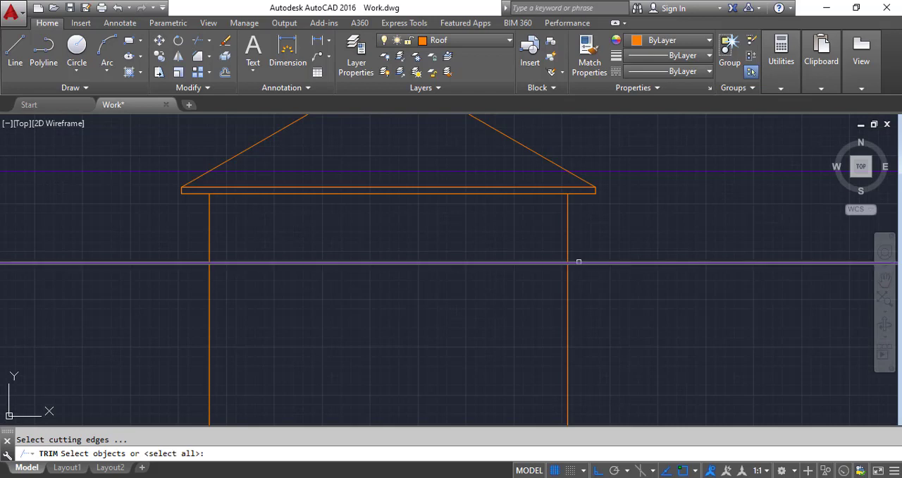
{"action": "left_click", "coordinate": [578, 261]}
{"action": "key", "text": "Return"}
{"action": "left_click", "coordinate": [649, 308]}
{"action": "left_click", "coordinate": [177, 342]}
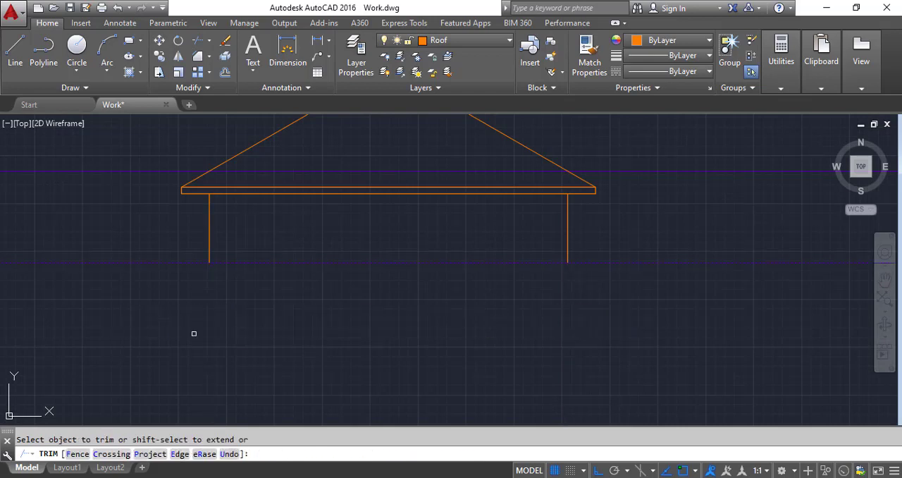
{"action": "key", "text": "Return"}
Step: Erase the upper horizontal construction line that crosses the roof of the new elevation
{"action": "scroll", "coordinate": [403, 322], "scroll_direction": "down", "scroll_amount": 5}
{"action": "scroll", "coordinate": [397, 298], "scroll_direction": "up", "scroll_amount": 3}
{"action": "scroll", "coordinate": [396, 299], "scroll_direction": "down", "scroll_amount": 2}
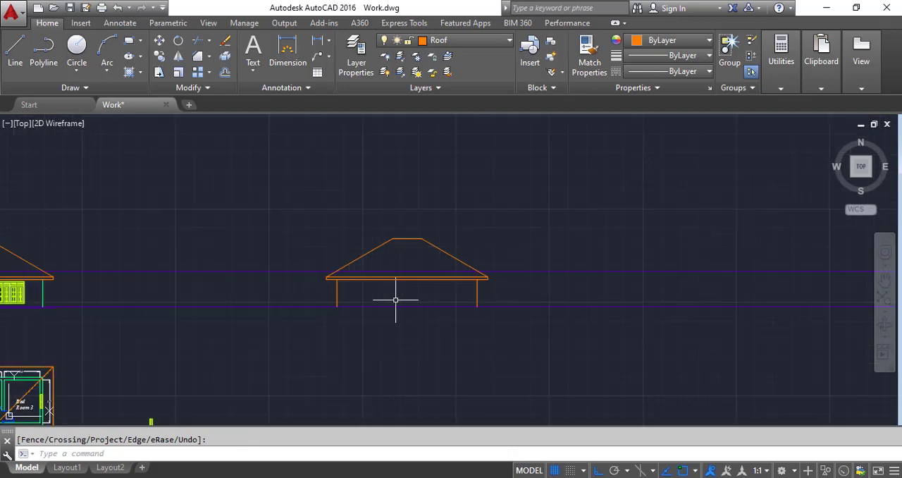
{"action": "left_click", "coordinate": [217, 291]}
{"action": "left_click", "coordinate": [193, 247]}
{"action": "key", "text": "Delete"}
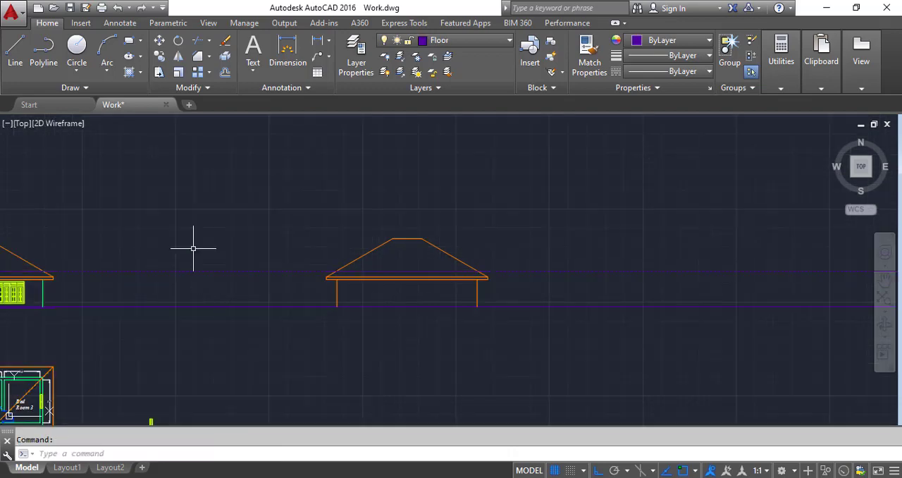
Step: Draw vertical construction lines through both sides of the veranda's corner column in the rotated floor plan
{"action": "scroll", "coordinate": [362, 207], "scroll_direction": "down", "scroll_amount": 5}
{"action": "scroll", "coordinate": [408, 380], "scroll_direction": "up", "scroll_amount": 6}
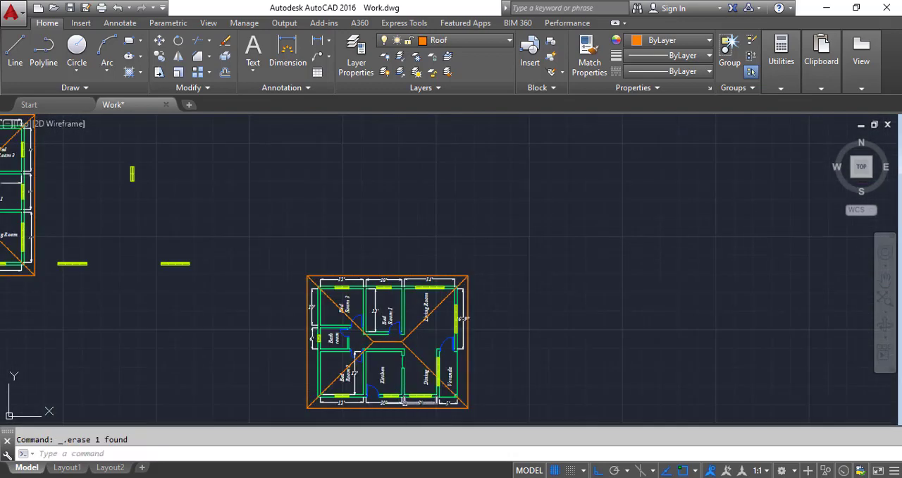
{"action": "scroll", "coordinate": [426, 402], "scroll_direction": "up", "scroll_amount": 2}
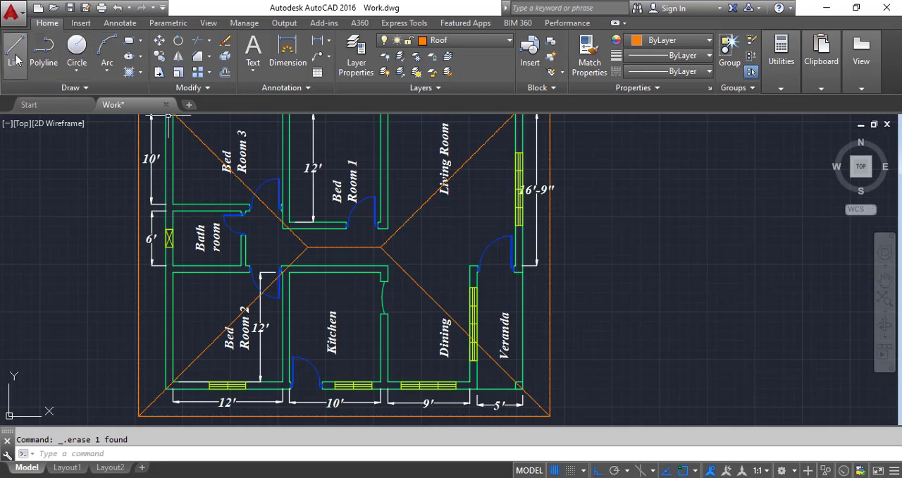
{"action": "left_click", "coordinate": [73, 88]}
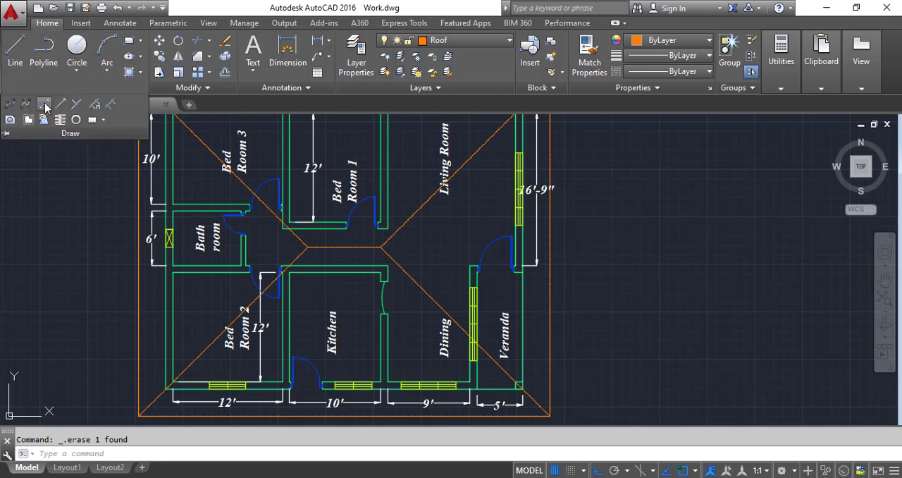
{"action": "left_click", "coordinate": [43, 105]}
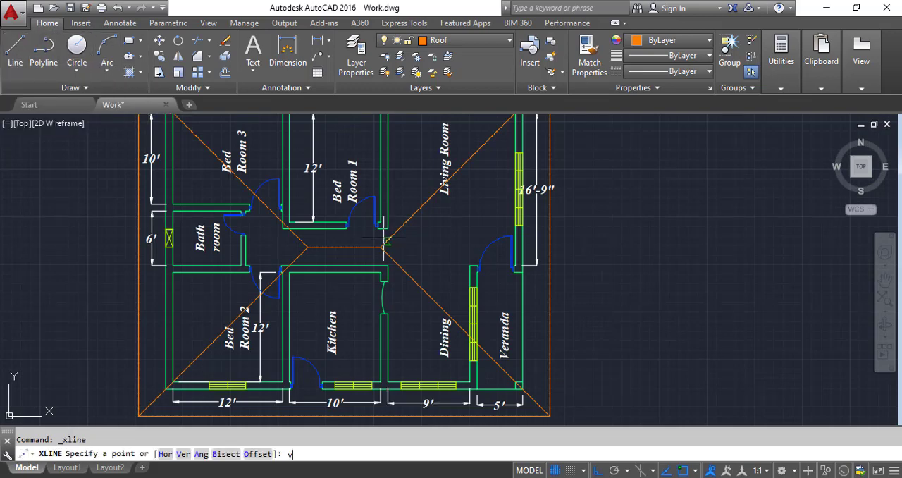
{"action": "type", "text": "v"}
{"action": "key", "text": "Return"}
{"action": "scroll", "coordinate": [326, 246], "scroll_direction": "down", "scroll_amount": 4}
{"action": "scroll", "coordinate": [387, 294], "scroll_direction": "up", "scroll_amount": 4}
{"action": "scroll", "coordinate": [261, 257], "scroll_direction": "down", "scroll_amount": 4}
{"action": "scroll", "coordinate": [318, 266], "scroll_direction": "up", "scroll_amount": 4}
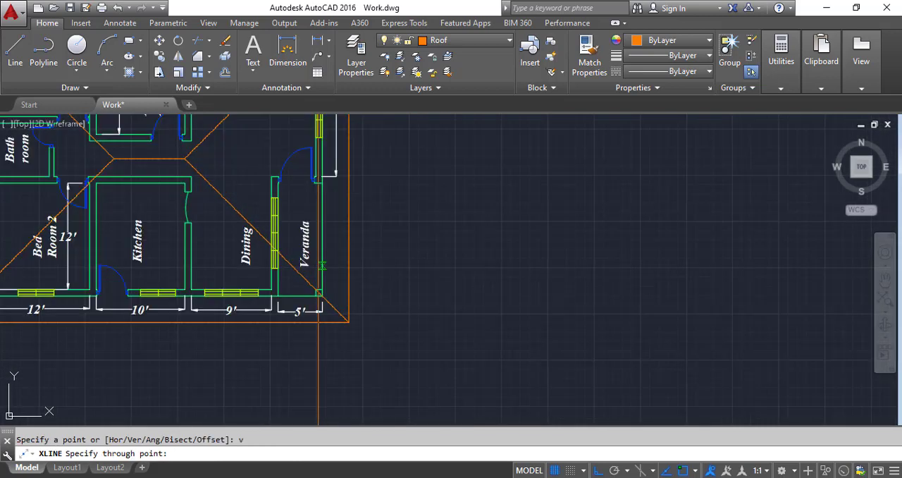
{"action": "scroll", "coordinate": [326, 276], "scroll_direction": "up", "scroll_amount": 4}
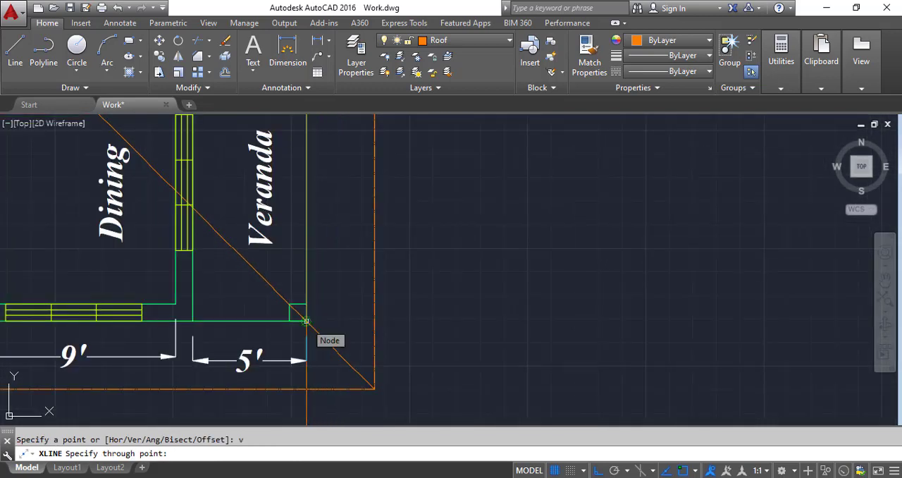
{"action": "left_click", "coordinate": [305, 322]}
{"action": "left_click", "coordinate": [290, 321]}
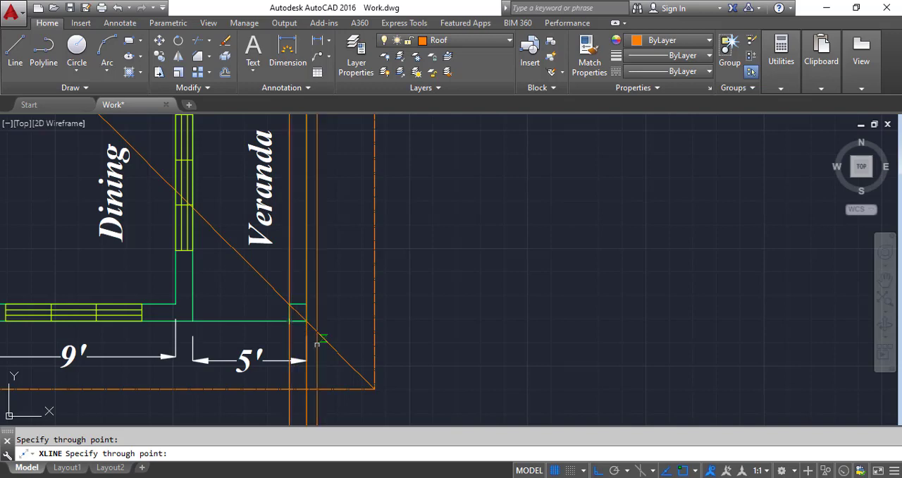
{"action": "scroll", "coordinate": [317, 343], "scroll_direction": "down", "scroll_amount": 8}
{"action": "scroll", "coordinate": [349, 370], "scroll_direction": "up", "scroll_amount": 2}
{"action": "scroll", "coordinate": [345, 375], "scroll_direction": "down", "scroll_amount": 4}
{"action": "key", "text": "Return"}
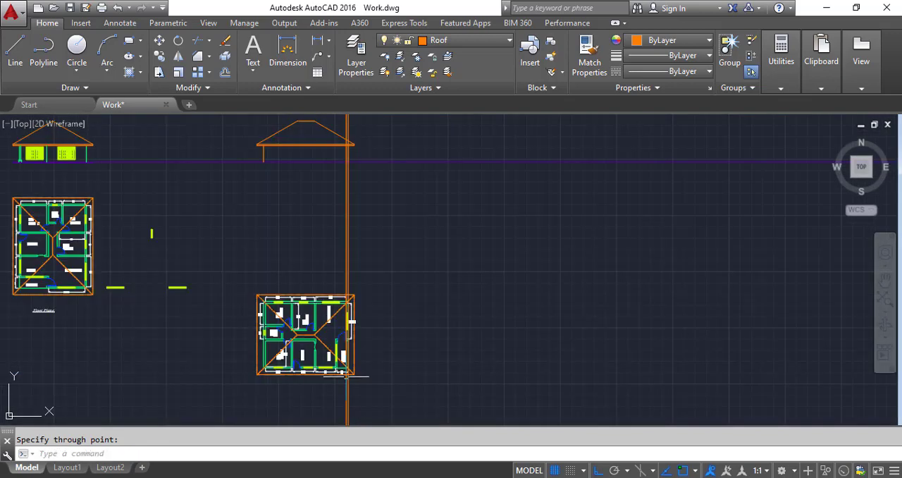
Step: Trim the two veranda column lines above the fascia's lower line and below the ground line, using those two lines as cutting edges
{"action": "scroll", "coordinate": [357, 141], "scroll_direction": "up", "scroll_amount": 6}
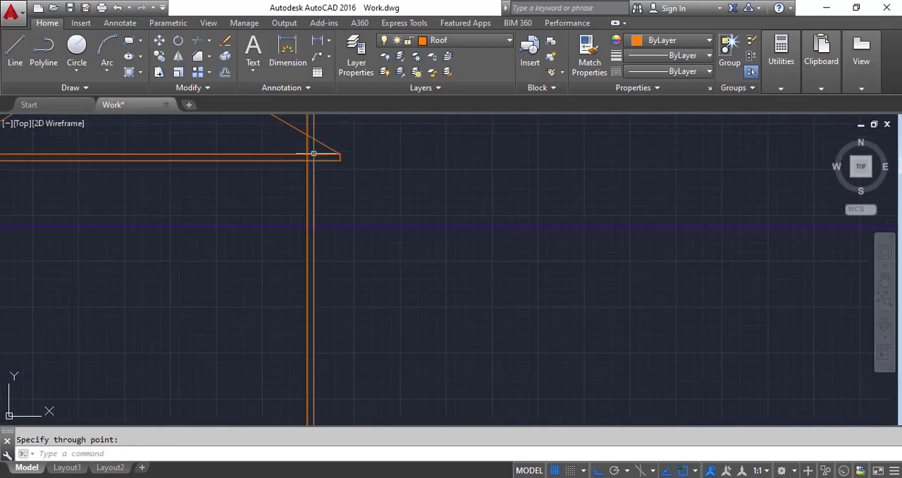
{"action": "left_click", "coordinate": [198, 40]}
{"action": "scroll", "coordinate": [296, 148], "scroll_direction": "up", "scroll_amount": 4}
{"action": "left_click", "coordinate": [379, 183]}
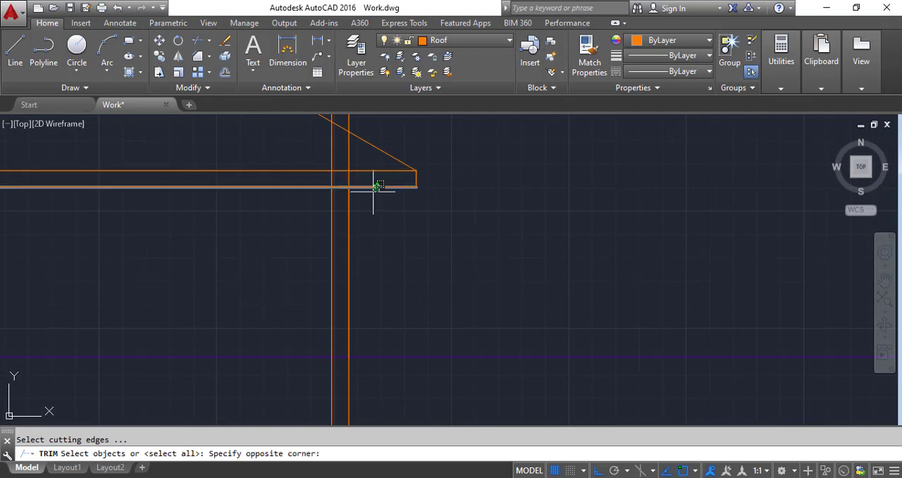
{"action": "left_click", "coordinate": [371, 198]}
{"action": "scroll", "coordinate": [365, 207], "scroll_direction": "down", "scroll_amount": 2}
{"action": "left_click", "coordinate": [395, 333]}
{"action": "left_click", "coordinate": [378, 284]}
{"action": "key", "text": "Return"}
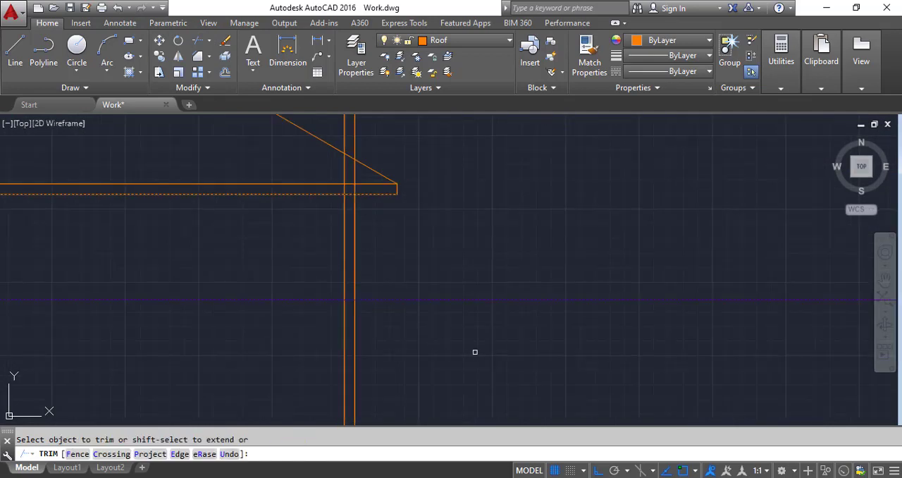
{"action": "left_click", "coordinate": [382, 346]}
{"action": "left_click", "coordinate": [298, 346]}
{"action": "left_click", "coordinate": [392, 120]}
{"action": "left_click", "coordinate": [345, 123]}
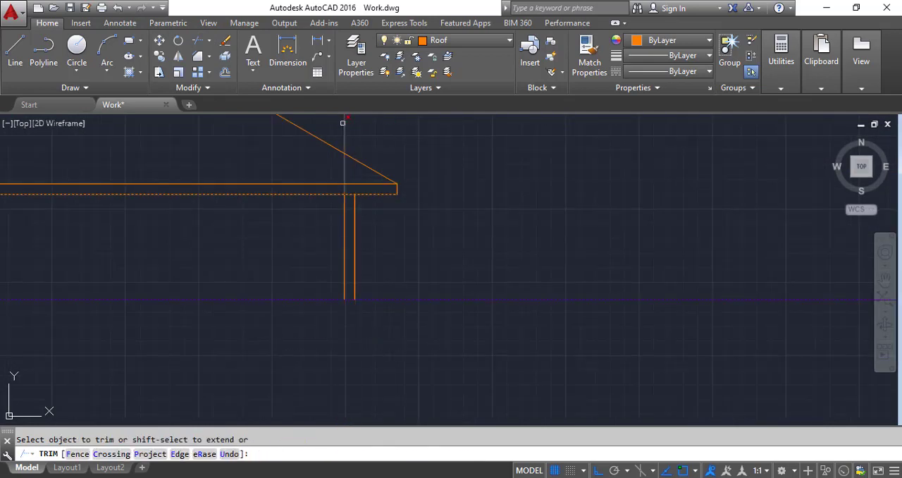
{"action": "left_click", "coordinate": [345, 130]}
{"action": "key", "text": "Return"}
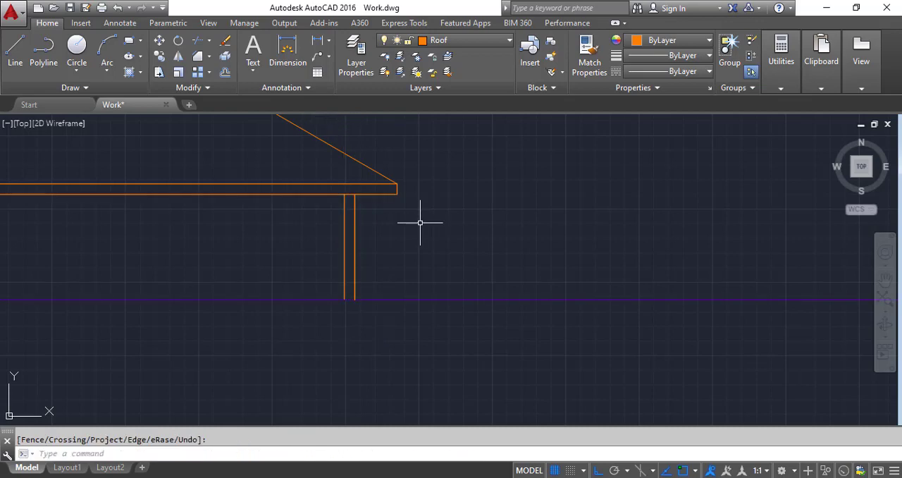
Step: Copy the stepped column base from the finished elevation to the new veranda column, aligning by the column's upper outer corner at the fascia
{"action": "scroll", "coordinate": [419, 222], "scroll_direction": "down", "scroll_amount": 6}
{"action": "scroll", "coordinate": [169, 281], "scroll_direction": "up", "scroll_amount": 8}
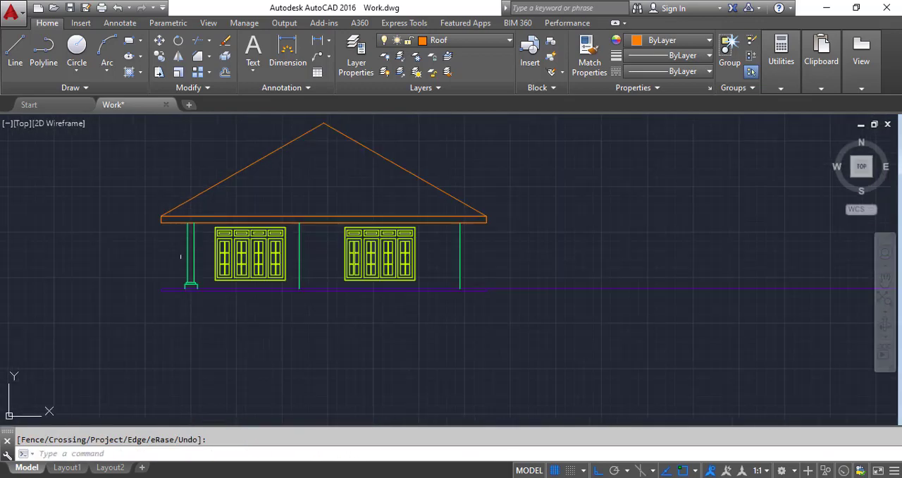
{"action": "left_click", "coordinate": [177, 298]}
{"action": "left_click", "coordinate": [264, 365]}
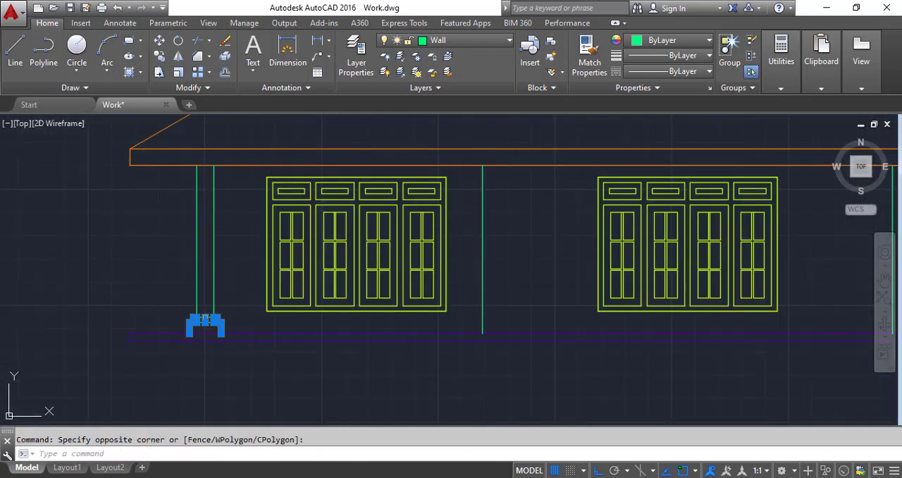
{"action": "left_click", "coordinate": [159, 55]}
{"action": "scroll", "coordinate": [187, 286], "scroll_direction": "up", "scroll_amount": 2}
{"action": "scroll", "coordinate": [215, 318], "scroll_direction": "down", "scroll_amount": 2}
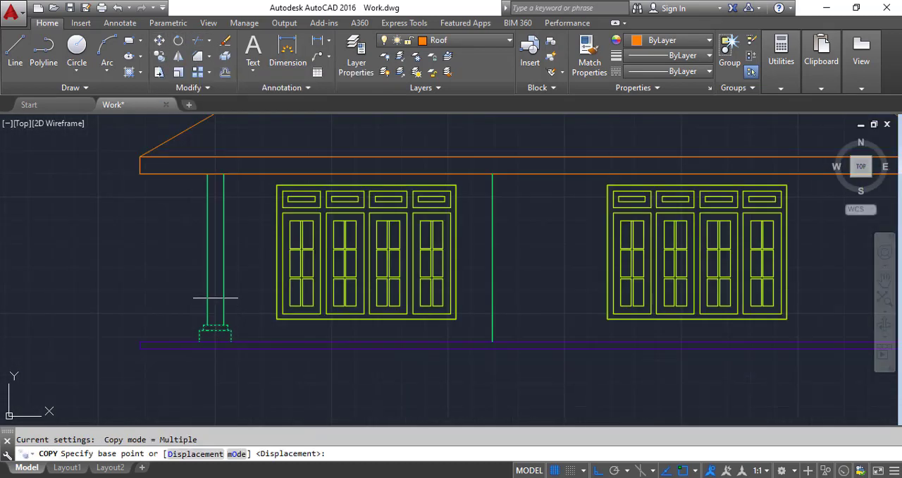
{"action": "left_click", "coordinate": [224, 173]}
{"action": "scroll", "coordinate": [221, 258], "scroll_direction": "down", "scroll_amount": 3}
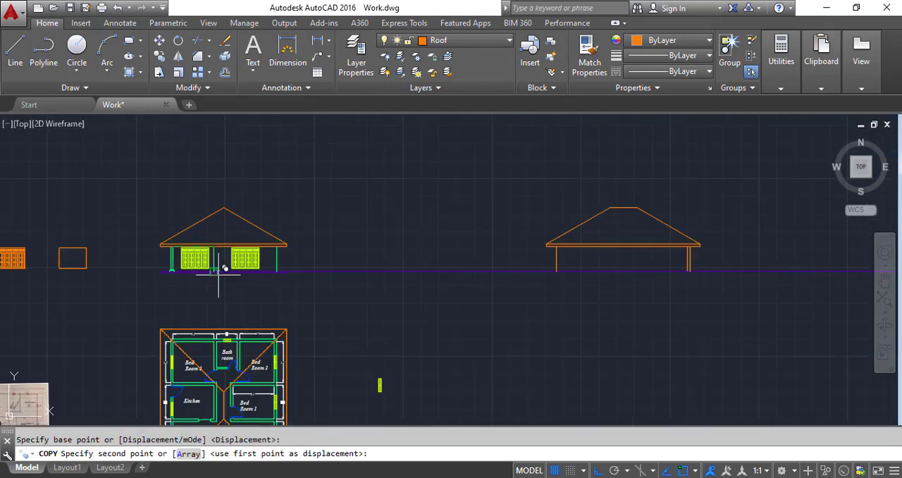
{"action": "scroll", "coordinate": [660, 247], "scroll_direction": "up", "scroll_amount": 3}
{"action": "scroll", "coordinate": [761, 233], "scroll_direction": "up", "scroll_amount": 3}
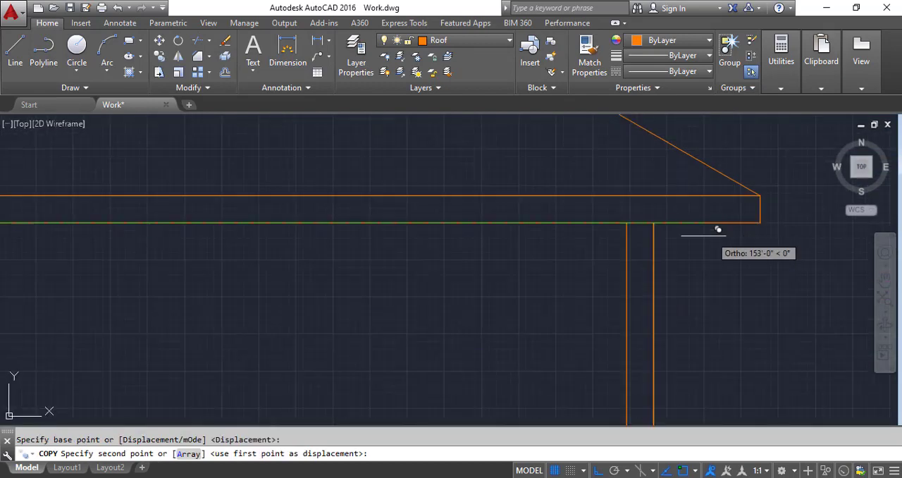
{"action": "left_click", "coordinate": [655, 215]}
{"action": "scroll", "coordinate": [498, 183], "scroll_direction": "down", "scroll_amount": 2}
{"action": "scroll", "coordinate": [578, 282], "scroll_direction": "up", "scroll_amount": 5}
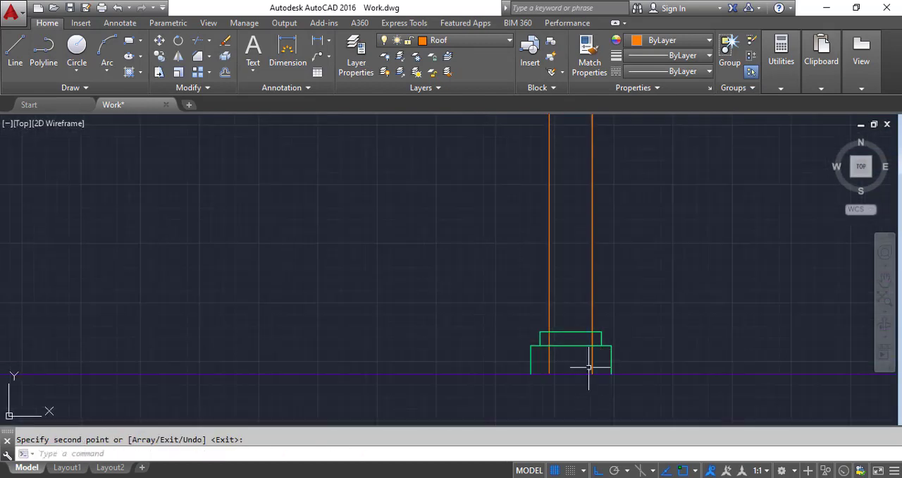
Step: Trim off the lower ends of the two veranda column lines inside the stepped base, using the base's top edge as the cutting edge
{"action": "left_click", "coordinate": [200, 45]}
{"action": "key", "text": "Return"}
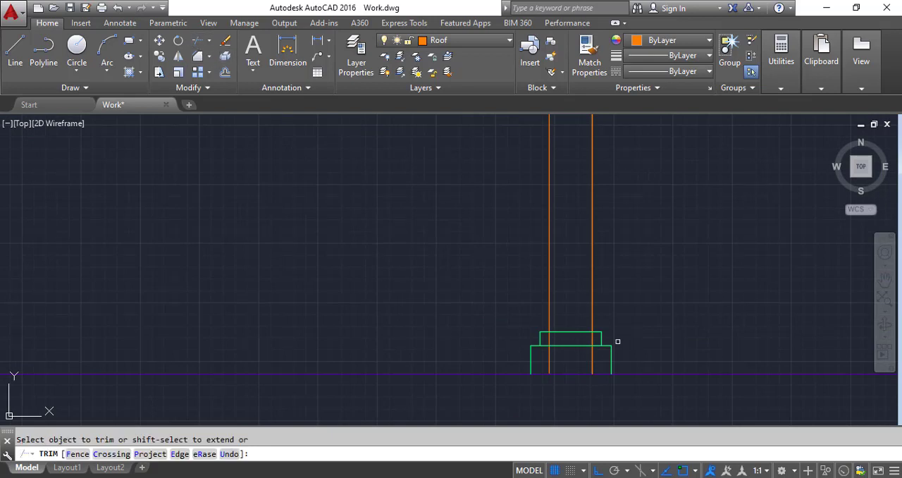
{"action": "key", "text": "Return"}
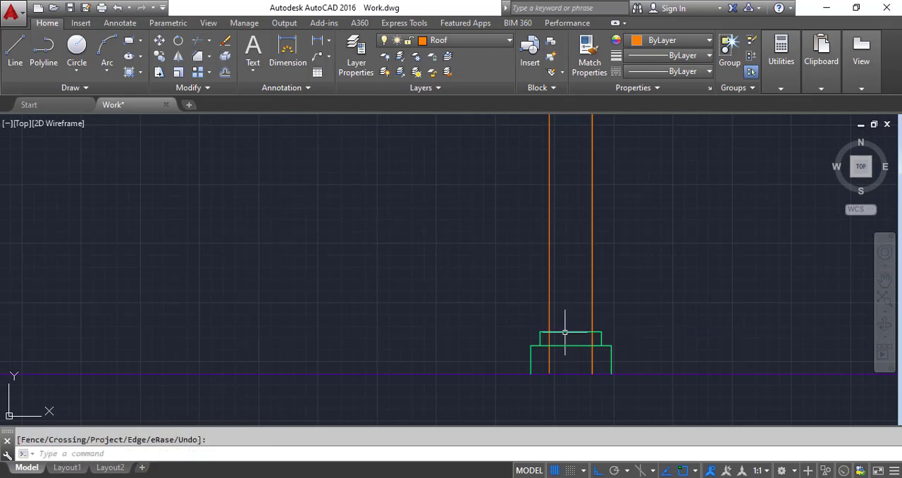
{"action": "key", "text": "Return"}
{"action": "left_click", "coordinate": [568, 331]}
{"action": "key", "text": "Return"}
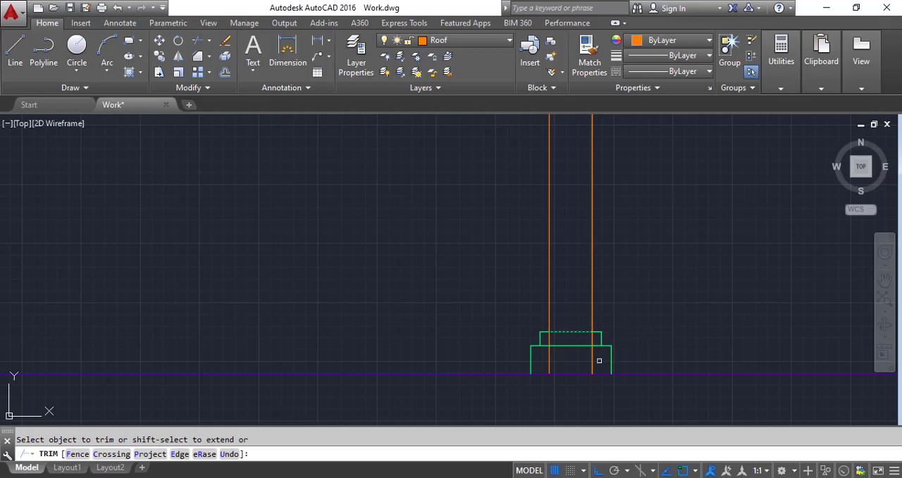
{"action": "left_click", "coordinate": [600, 360]}
{"action": "left_click", "coordinate": [546, 366]}
{"action": "key", "text": "Return"}
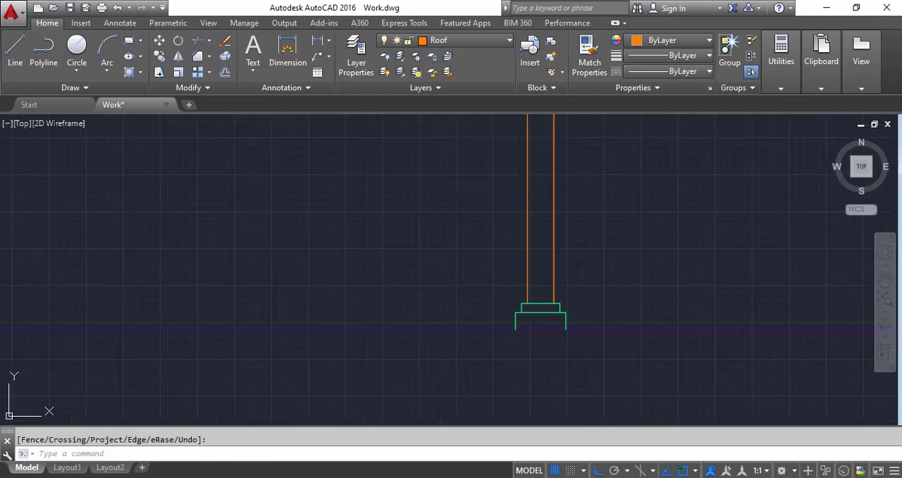
Step: Draw vertical construction lines through the inner and outer edges of both frame jambs of the veranda door in the rotated floor plan
{"action": "scroll", "coordinate": [493, 264], "scroll_direction": "down", "scroll_amount": 8}
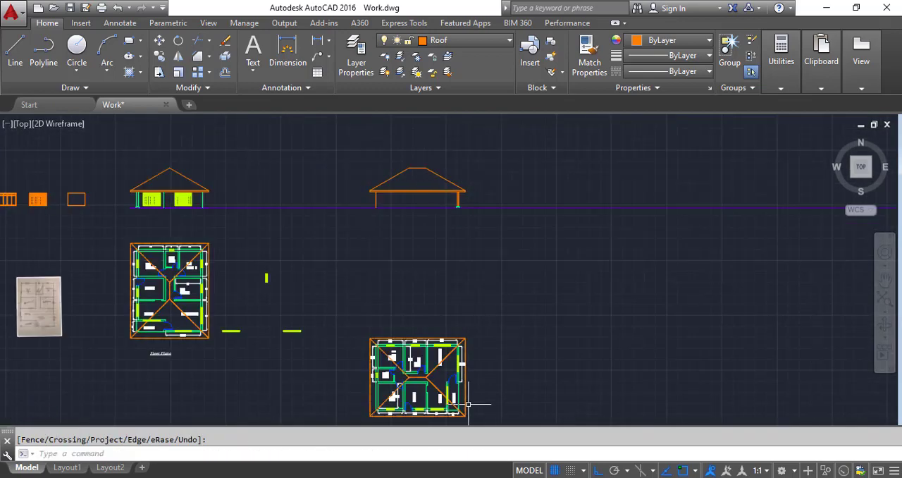
{"action": "scroll", "coordinate": [461, 403], "scroll_direction": "up", "scroll_amount": 8}
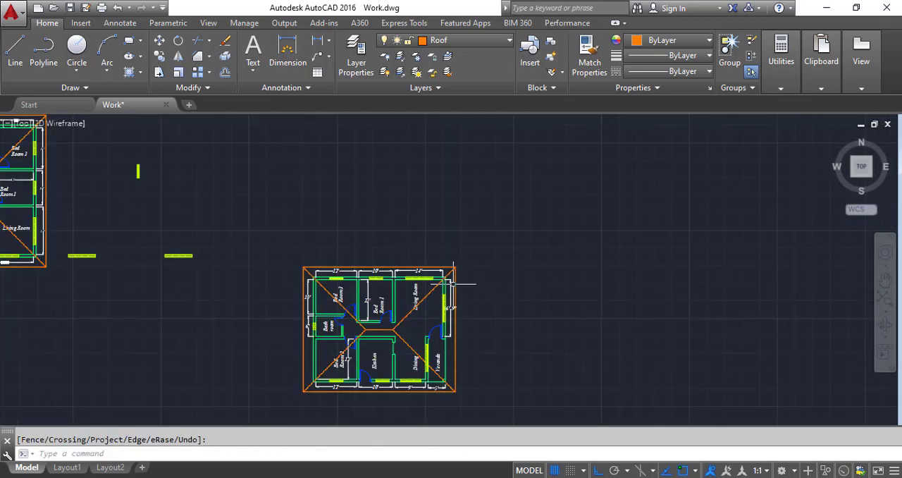
{"action": "left_click", "coordinate": [76, 87]}
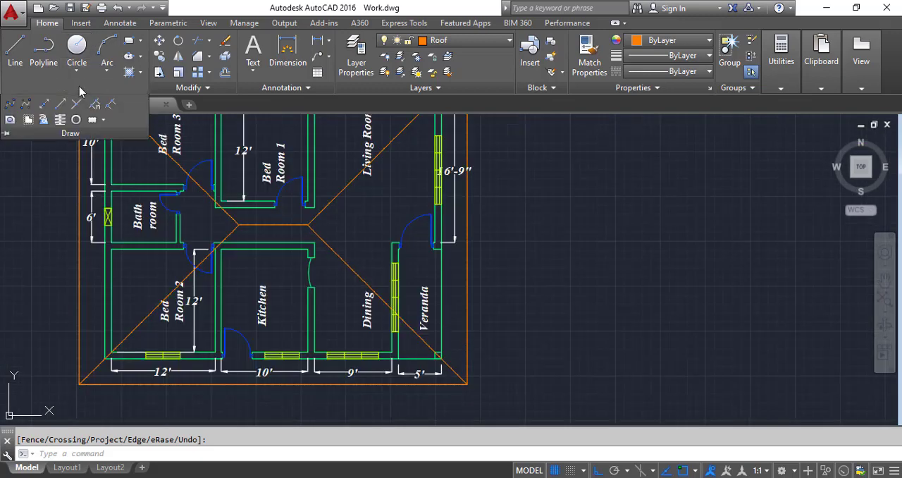
{"action": "left_click", "coordinate": [44, 104]}
{"action": "type", "text": "v"}
{"action": "key", "text": "Return"}
{"action": "scroll", "coordinate": [433, 276], "scroll_direction": "up", "scroll_amount": 5}
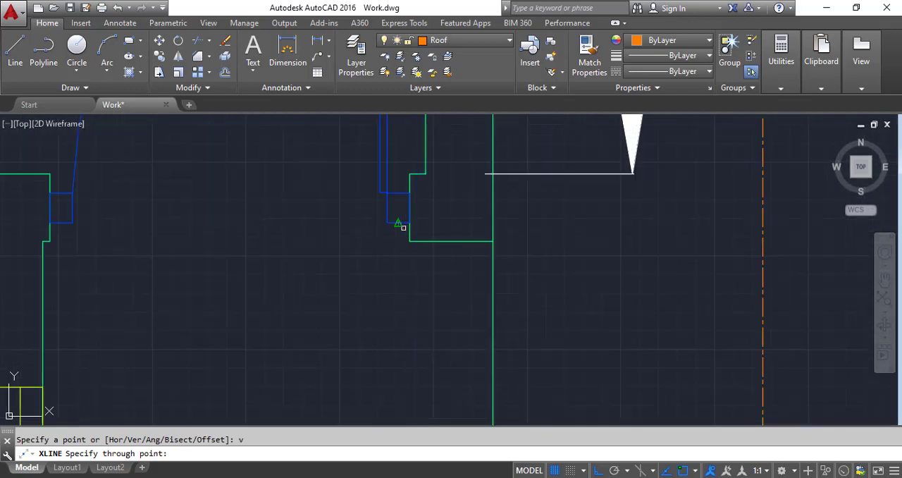
{"action": "left_click", "coordinate": [388, 223]}
{"action": "scroll", "coordinate": [422, 228], "scroll_direction": "down", "scroll_amount": 3}
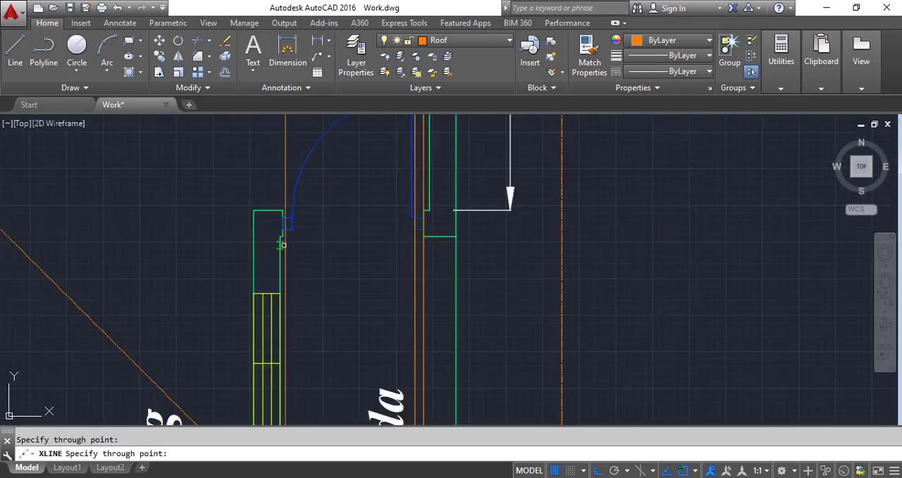
{"action": "scroll", "coordinate": [281, 209], "scroll_direction": "up", "scroll_amount": 3}
{"action": "left_click", "coordinate": [302, 204]}
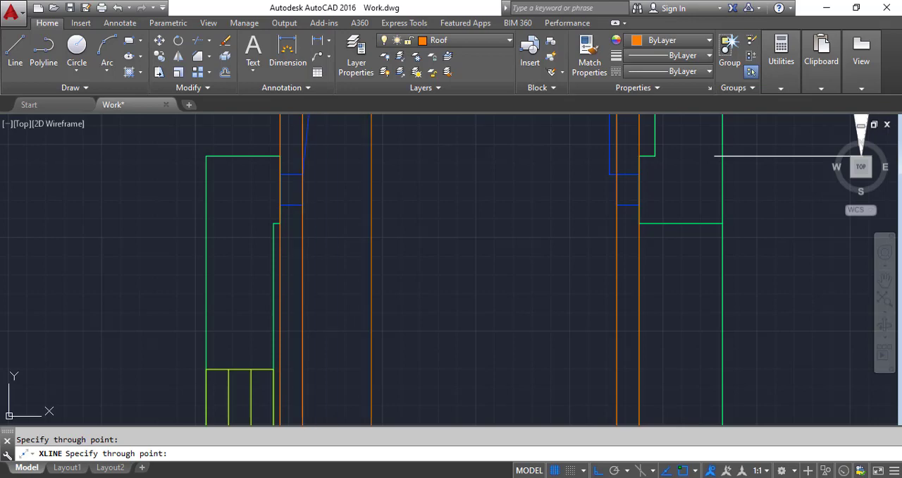
{"action": "key", "text": "Return"}
Step: Start the Offset command for the door area beside the veranda column in the new elevation
{"action": "scroll", "coordinate": [384, 285], "scroll_direction": "down", "scroll_amount": 8}
{"action": "scroll", "coordinate": [387, 233], "scroll_direction": "up", "scroll_amount": 6}
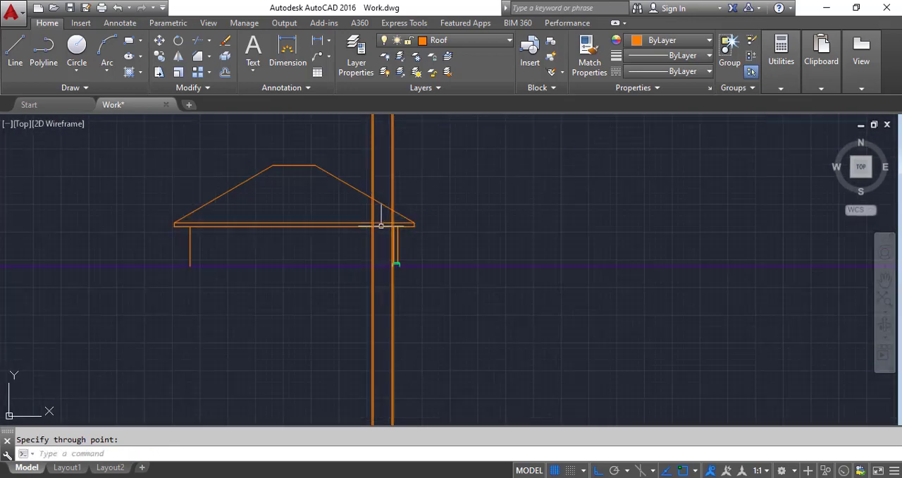
{"action": "left_click", "coordinate": [225, 72]}
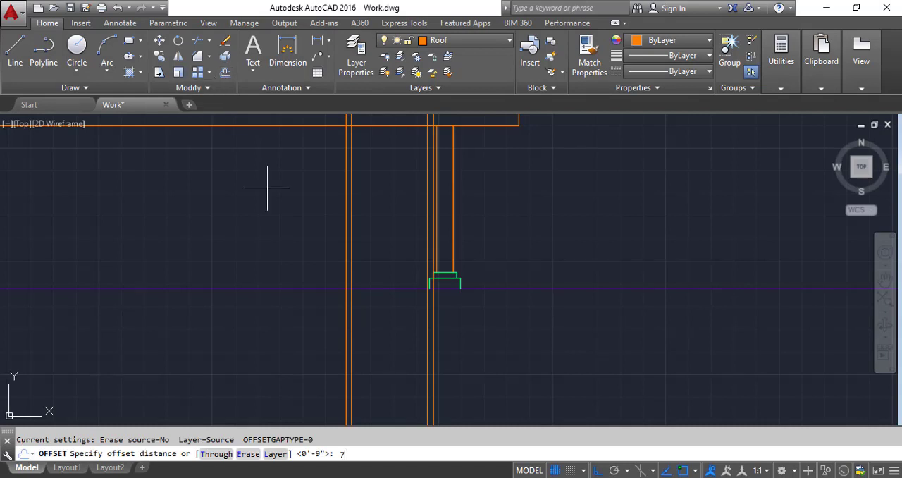
Step: Offset the horizontal ground line 7' upward to set the outer top edge of the veranda door frame
{"action": "type", "text": "7"}
{"action": "key", "text": "Return"}
{"action": "left_click", "coordinate": [378, 287]}
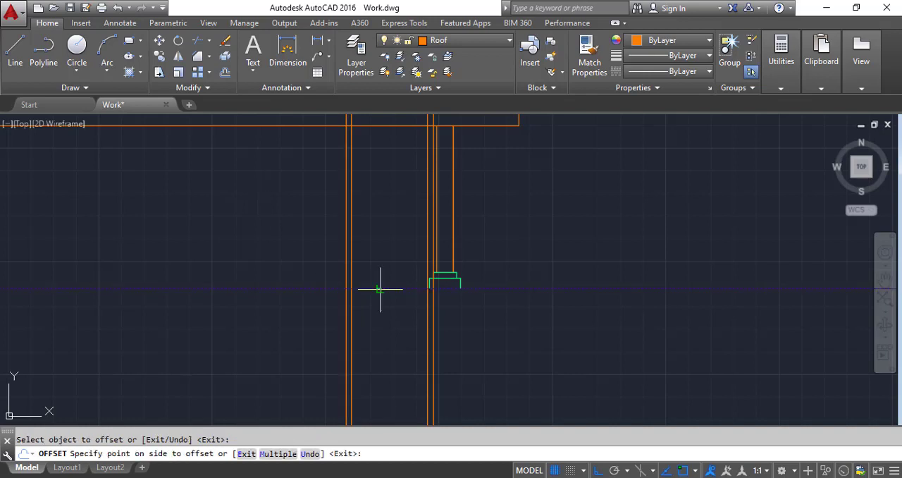
{"action": "left_click", "coordinate": [371, 206]}
Step: Offset the door frame's outer top line 3" downward to form the frame's inner top edge
{"action": "left_click", "coordinate": [224, 73]}
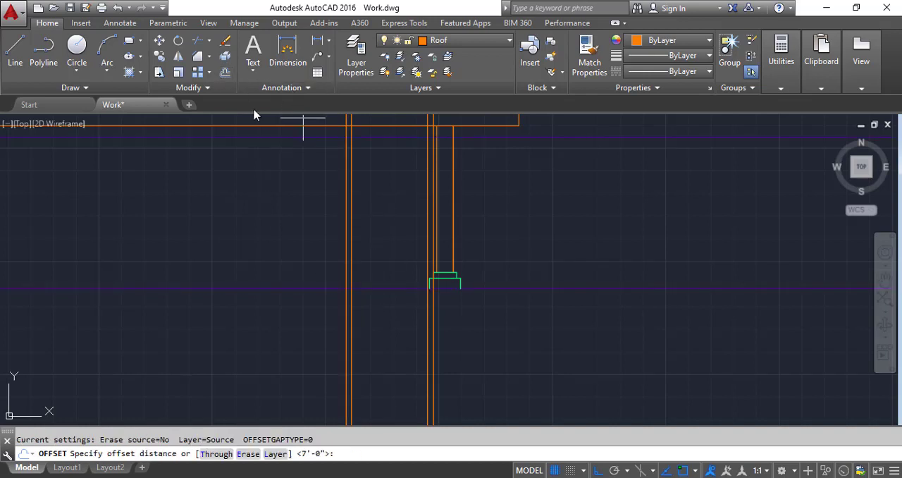
{"action": "key", "text": "Return"}
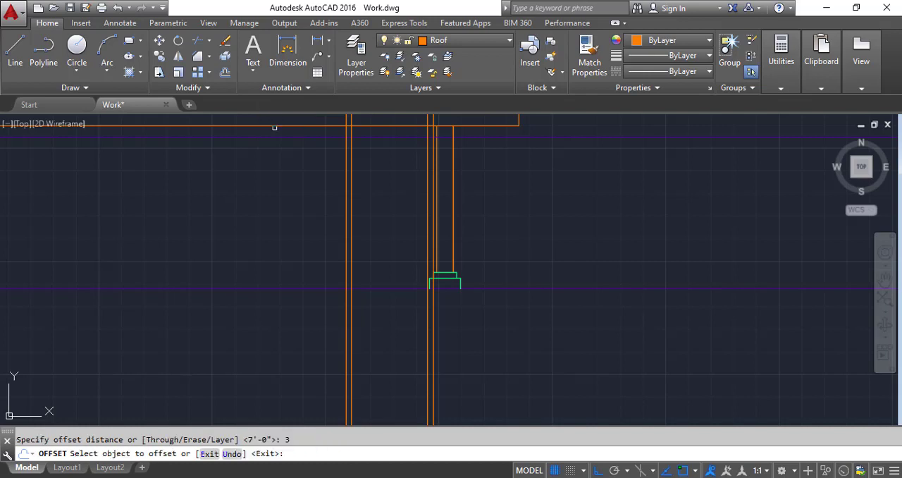
{"action": "left_click", "coordinate": [367, 138]}
{"action": "scroll", "coordinate": [388, 126], "scroll_direction": "up", "scroll_amount": 4}
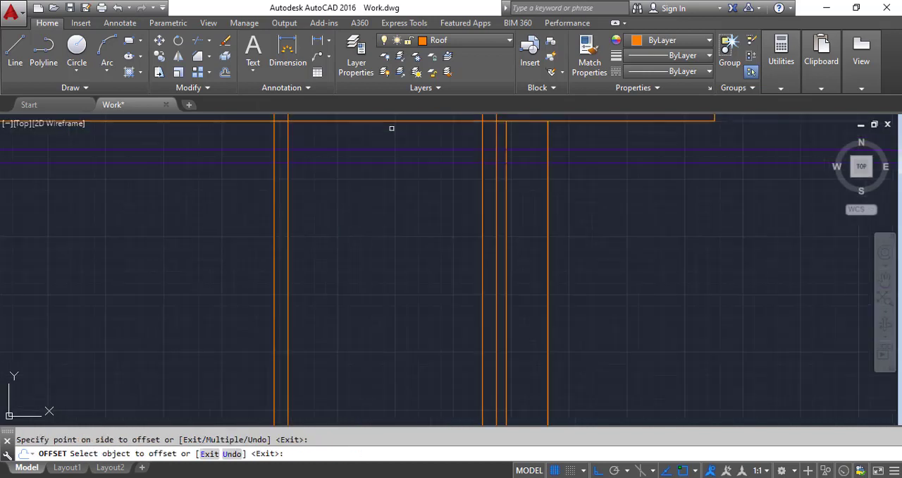
Step: Join both outer jamb lines to the upper head line of the veranda door with zero-distance Chamfer corners
{"action": "left_click", "coordinate": [197, 57]}
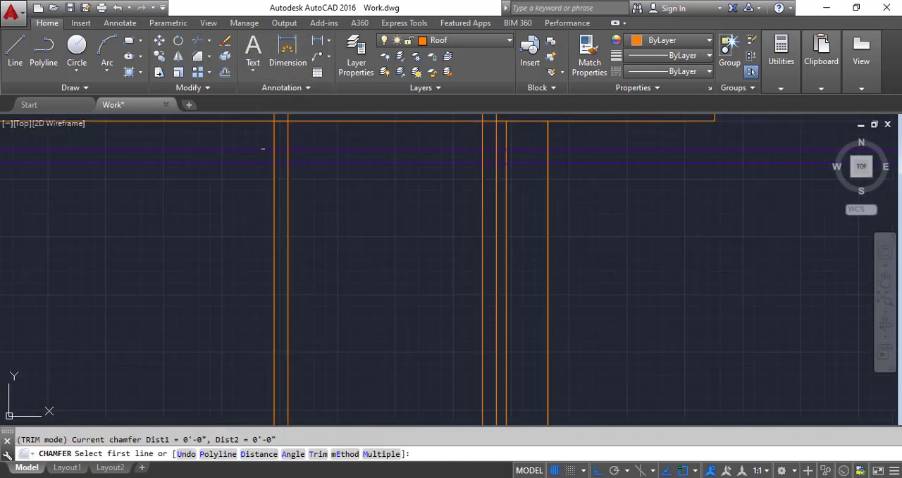
{"action": "left_click", "coordinate": [276, 175]}
{"action": "left_click", "coordinate": [303, 148]}
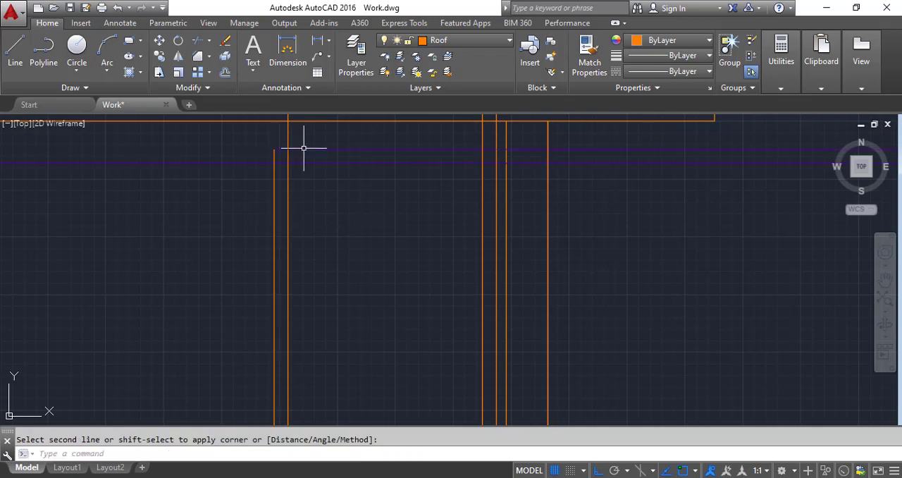
{"action": "key", "text": "Return"}
{"action": "left_click", "coordinate": [362, 150]}
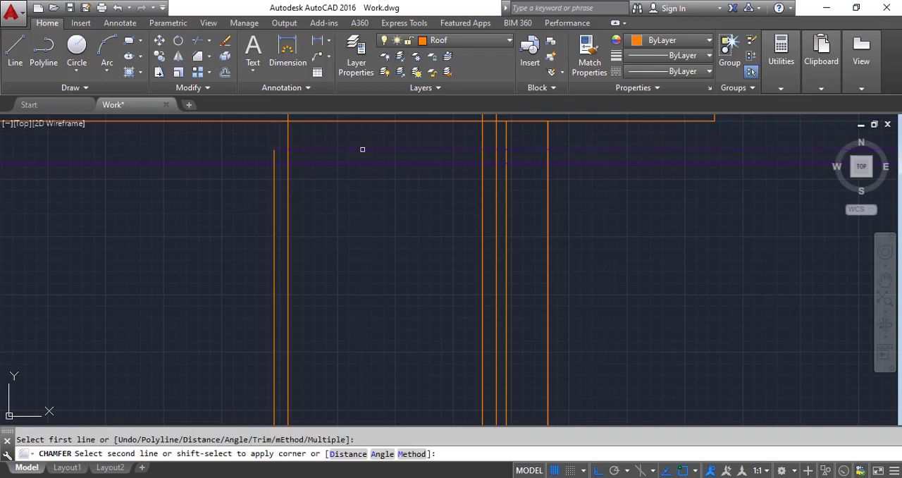
{"action": "left_click", "coordinate": [497, 188]}
Step: Join both inner jamb lines to the lower head line of the door frame with zero-distance Chamfer corners
{"action": "key", "text": "Return"}
{"action": "left_click", "coordinate": [482, 189]}
{"action": "left_click", "coordinate": [454, 163]}
{"action": "key", "text": "Return"}
{"action": "left_click", "coordinate": [452, 162]}
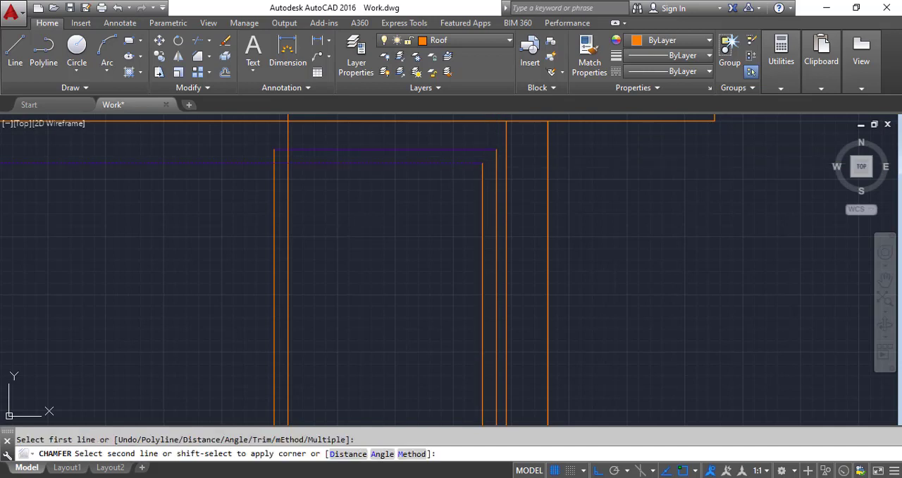
{"action": "left_click", "coordinate": [288, 191]}
{"action": "key", "text": "Return"}
{"action": "key", "text": "Return"}
Step: Move all the inner and outer frame lines of the veranda door to the Door layer
{"action": "scroll", "coordinate": [499, 208], "scroll_direction": "up", "scroll_amount": 1}
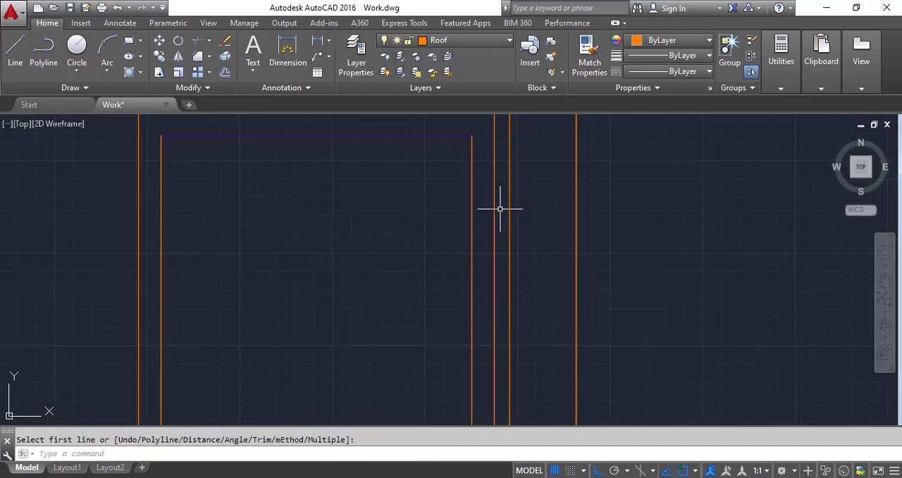
{"action": "left_click", "coordinate": [499, 208]}
{"action": "scroll", "coordinate": [420, 187], "scroll_direction": "down", "scroll_amount": 1}
{"action": "left_click", "coordinate": [217, 135]}
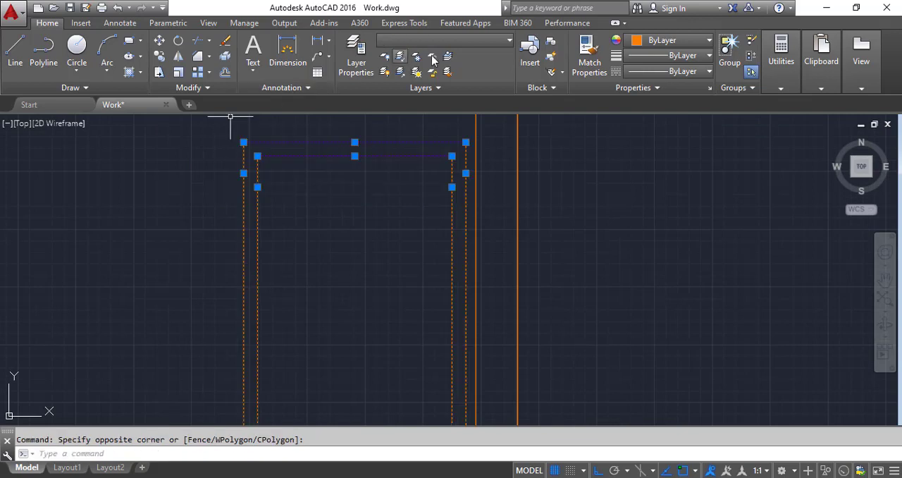
{"action": "left_click", "coordinate": [423, 40]}
{"action": "left_click", "coordinate": [448, 104]}
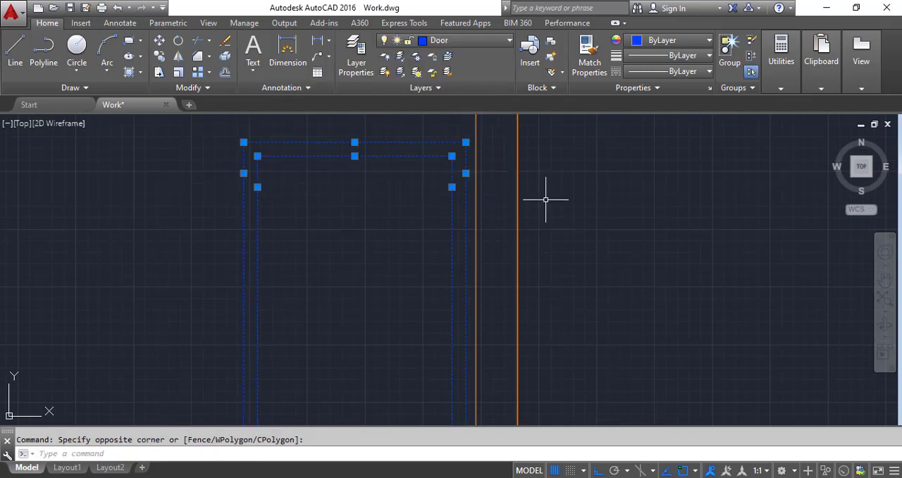
{"action": "scroll", "coordinate": [562, 216], "scroll_direction": "down", "scroll_amount": 4}
{"action": "key", "text": "Escape"}
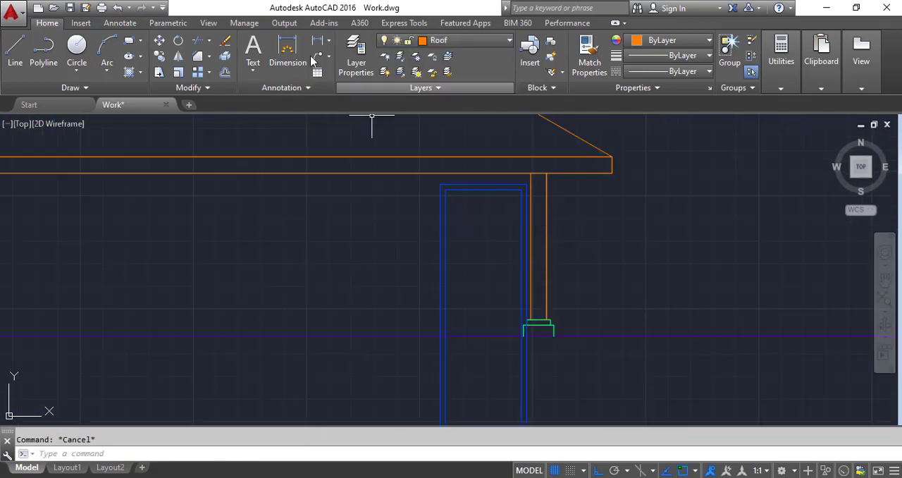
Step: Trim off the door jamb lines below the ground line, using the ground line as the cutting edge
{"action": "left_click", "coordinate": [199, 40]}
{"action": "left_click", "coordinate": [495, 349]}
{"action": "left_click", "coordinate": [477, 328]}
{"action": "key", "text": "Return"}
{"action": "left_click", "coordinate": [614, 384]}
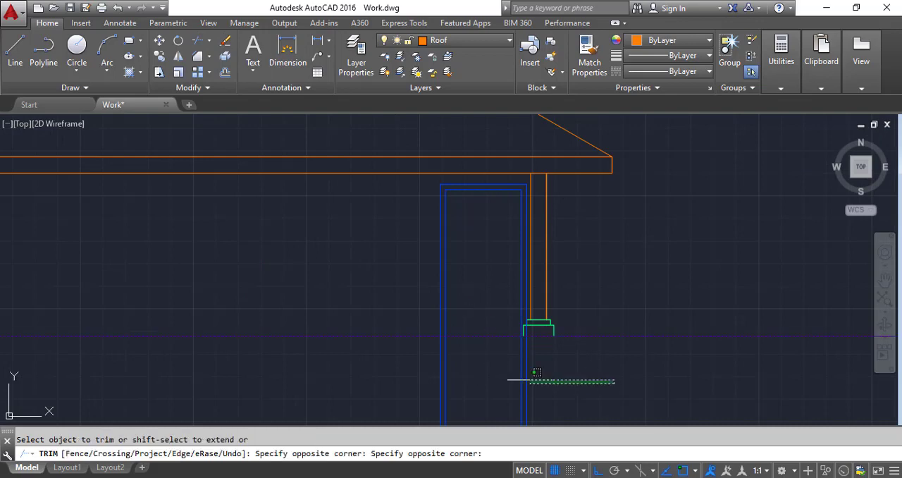
{"action": "left_click", "coordinate": [391, 380]}
{"action": "key", "text": "Return"}
Step: Draw a vertical construction line through the dining room's outer wall corner beside the veranda in the rotated floor plan
{"action": "scroll", "coordinate": [493, 306], "scroll_direction": "down", "scroll_amount": 6}
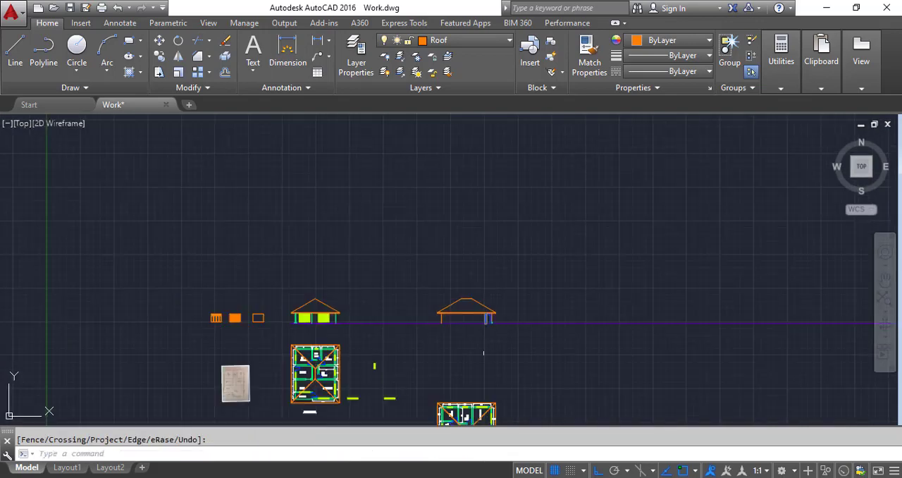
{"action": "scroll", "coordinate": [456, 316], "scroll_direction": "up", "scroll_amount": 2}
{"action": "left_click", "coordinate": [79, 88]}
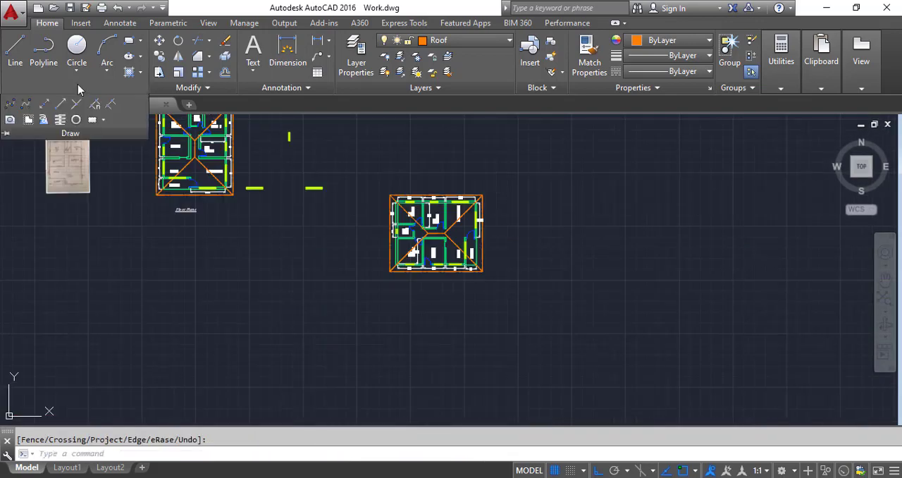
{"action": "left_click", "coordinate": [44, 106]}
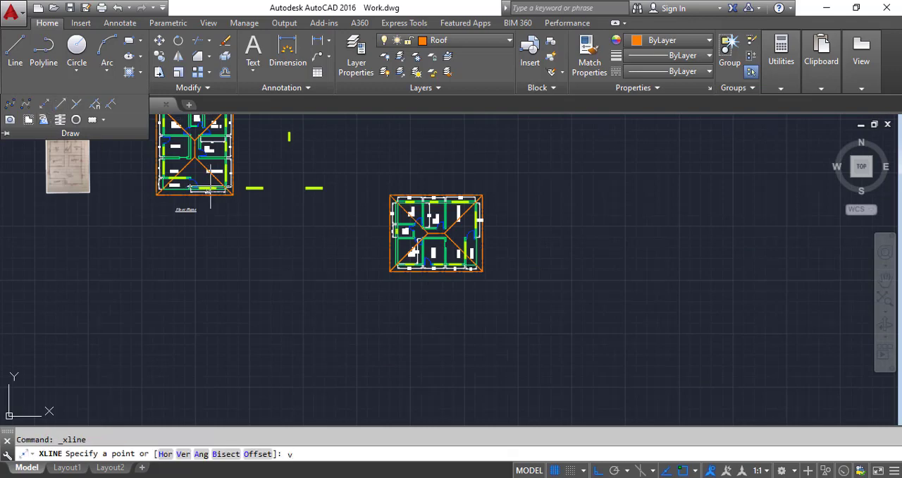
{"action": "type", "text": "v"}
{"action": "key", "text": "Return"}
{"action": "scroll", "coordinate": [453, 274], "scroll_direction": "up", "scroll_amount": 3}
{"action": "scroll", "coordinate": [502, 268], "scroll_direction": "up", "scroll_amount": 7}
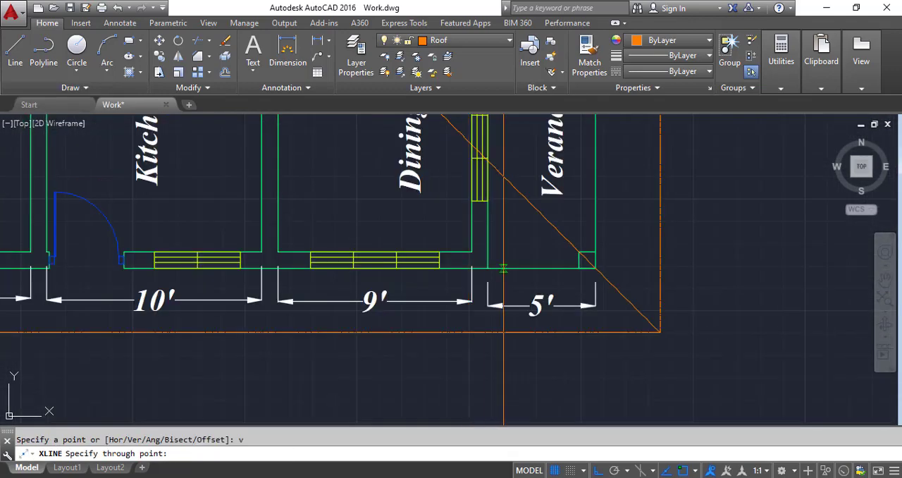
{"action": "left_click", "coordinate": [487, 270]}
{"action": "scroll", "coordinate": [507, 326], "scroll_direction": "down", "scroll_amount": 5}
Step: Draw vertical construction lines through both ends of the dining, kitchen and Bed Room 2 windows along the plan's lower wall
{"action": "scroll", "coordinate": [465, 296], "scroll_direction": "up", "scroll_amount": 5}
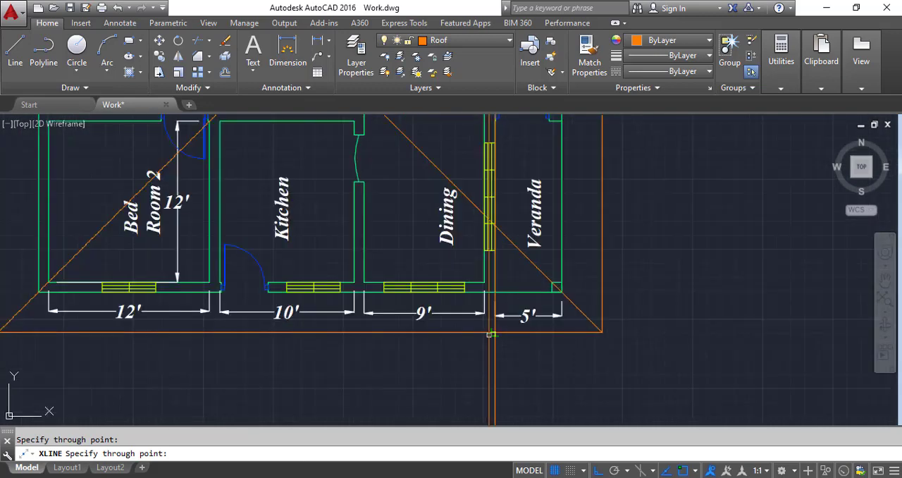
{"action": "left_click", "coordinate": [450, 266]}
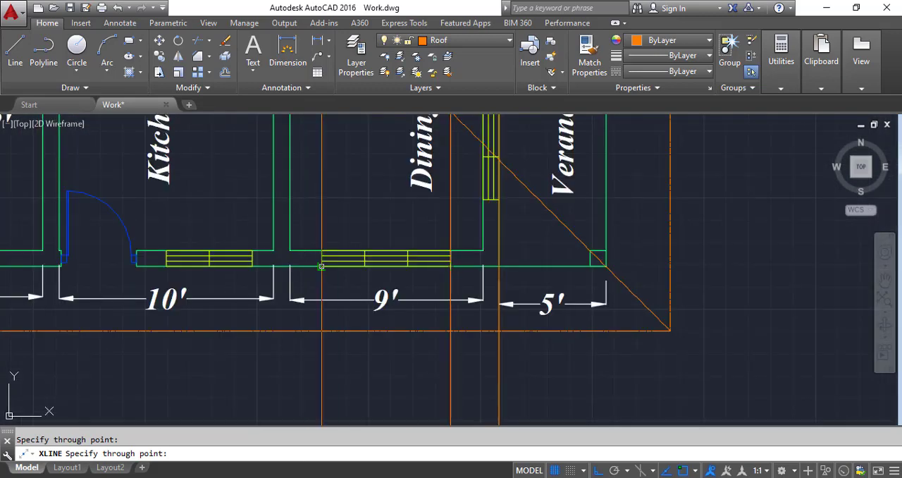
{"action": "left_click", "coordinate": [322, 267]}
{"action": "left_click", "coordinate": [251, 266]}
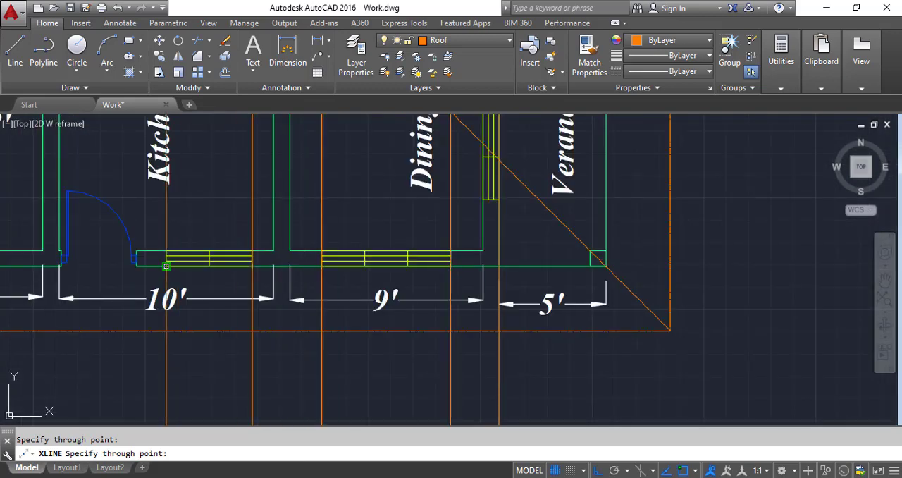
{"action": "left_click", "coordinate": [166, 267]}
{"action": "scroll", "coordinate": [329, 281], "scroll_direction": "down", "scroll_amount": 3}
{"action": "scroll", "coordinate": [207, 276], "scroll_direction": "up", "scroll_amount": 3}
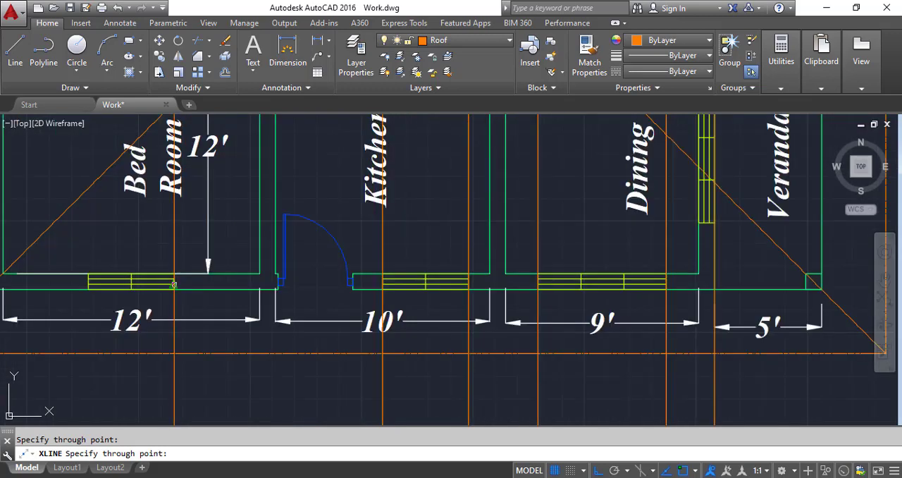
{"action": "left_click", "coordinate": [88, 289]}
{"action": "scroll", "coordinate": [139, 292], "scroll_direction": "down", "scroll_amount": 3}
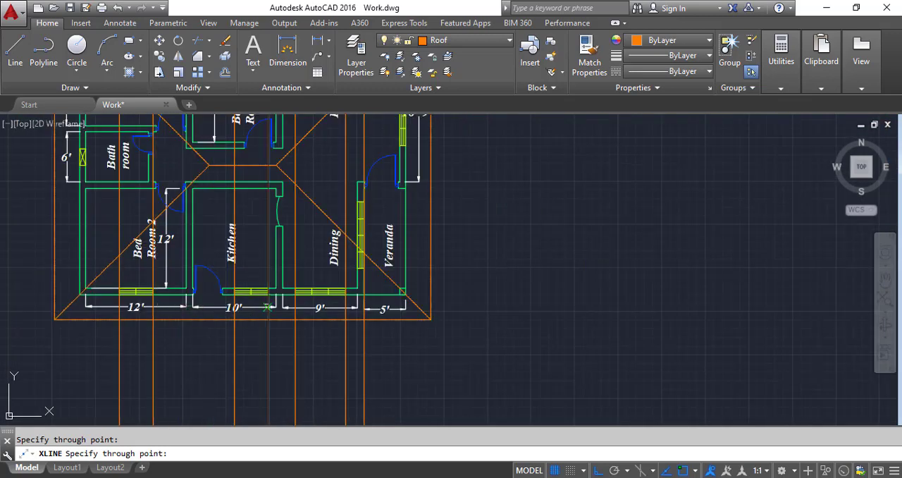
{"action": "key", "text": "Escape"}
Step: Trim the projected wall line beside the veranda door above the fascia's lower edge and below the ground line
{"action": "scroll", "coordinate": [477, 368], "scroll_direction": "down", "scroll_amount": 6}
{"action": "scroll", "coordinate": [499, 281], "scroll_direction": "up", "scroll_amount": 9}
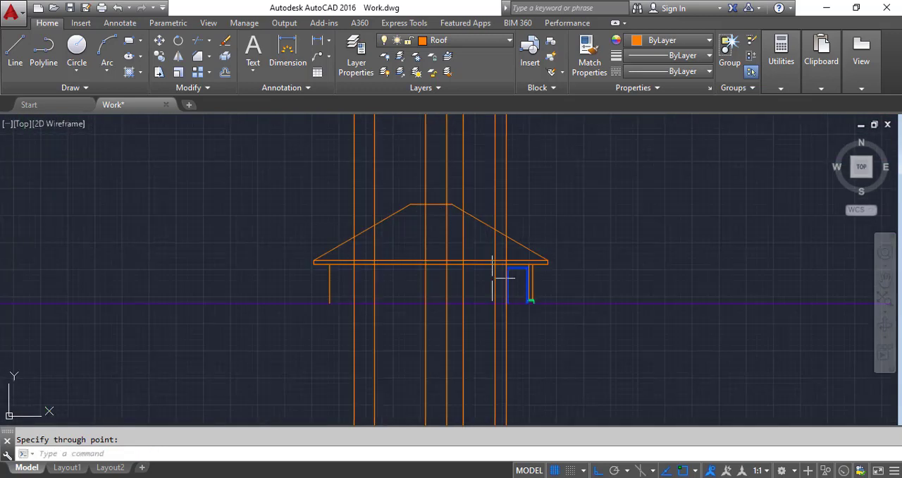
{"action": "left_click", "coordinate": [200, 40]}
{"action": "left_click", "coordinate": [479, 141]}
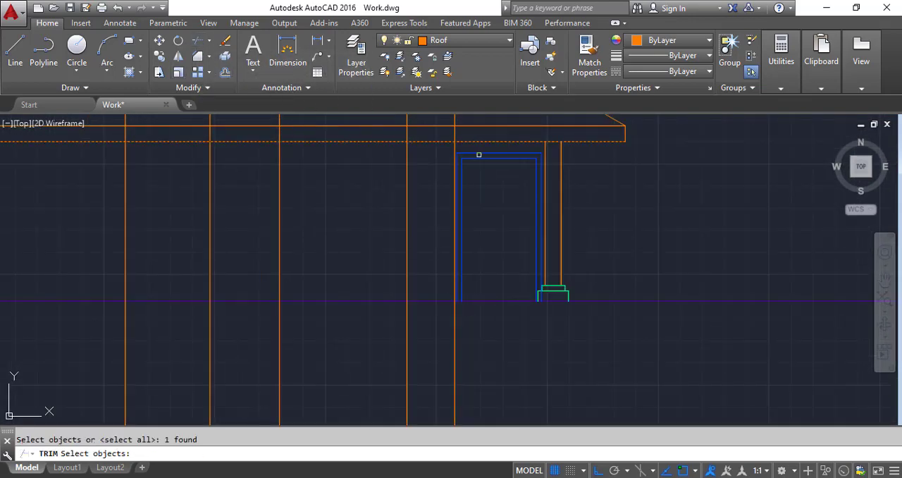
{"action": "left_click", "coordinate": [493, 317]}
{"action": "left_click", "coordinate": [492, 292]}
{"action": "key", "text": "Return"}
{"action": "left_click", "coordinate": [479, 336]}
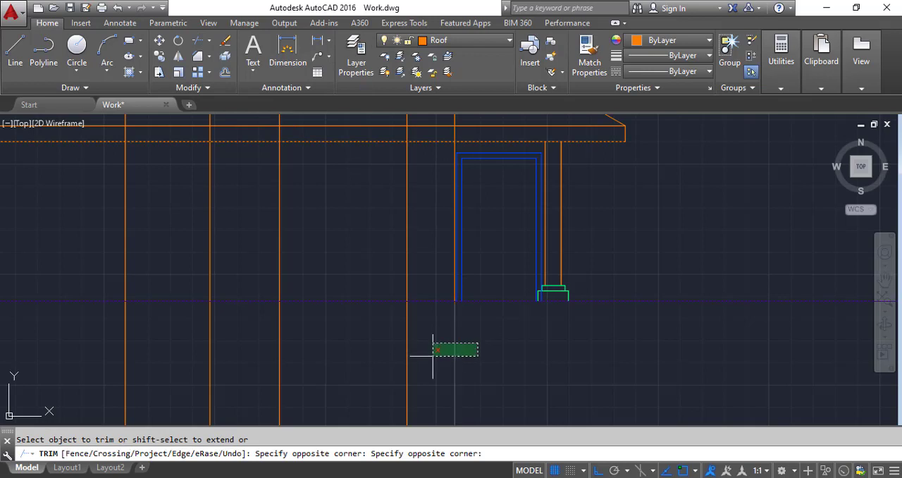
{"action": "left_click", "coordinate": [411, 375]}
{"action": "left_click", "coordinate": [460, 132]}
{"action": "left_click", "coordinate": [448, 132]}
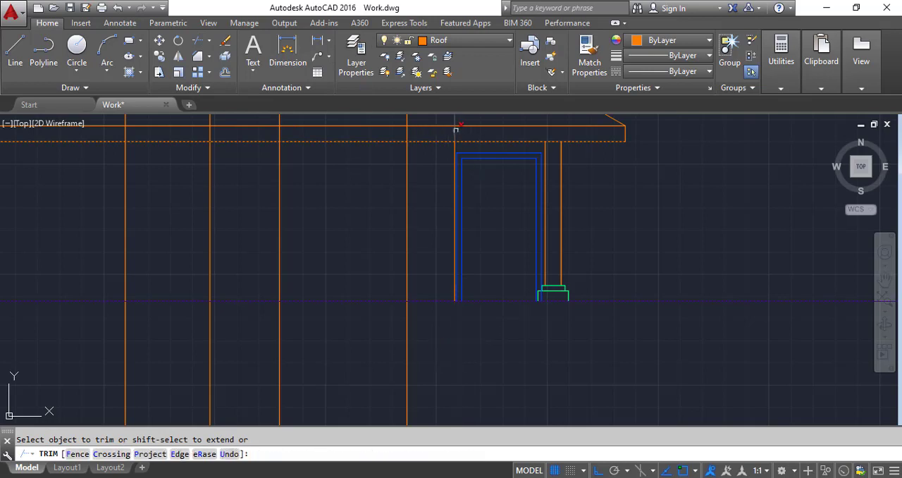
{"action": "left_click", "coordinate": [455, 130]}
{"action": "key", "text": "Return"}
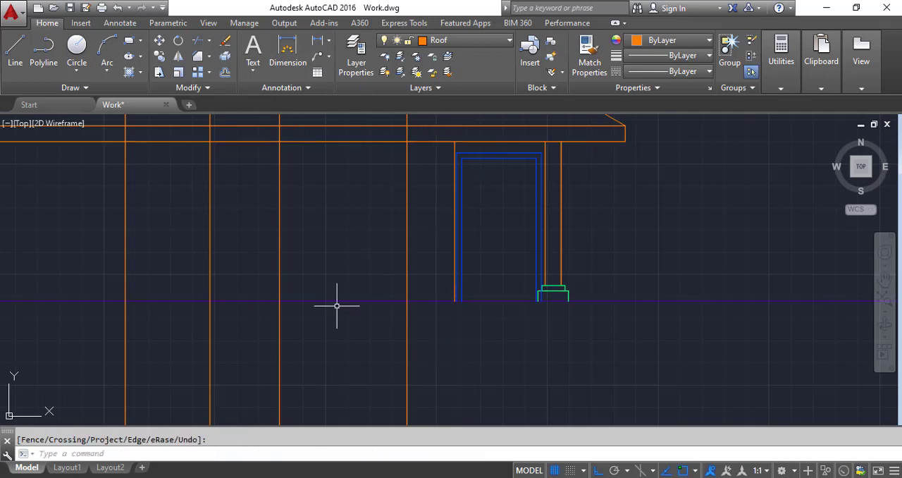
Step: Offset the ground line 1' upward to mark the window sill level
{"action": "left_click", "coordinate": [224, 56]}
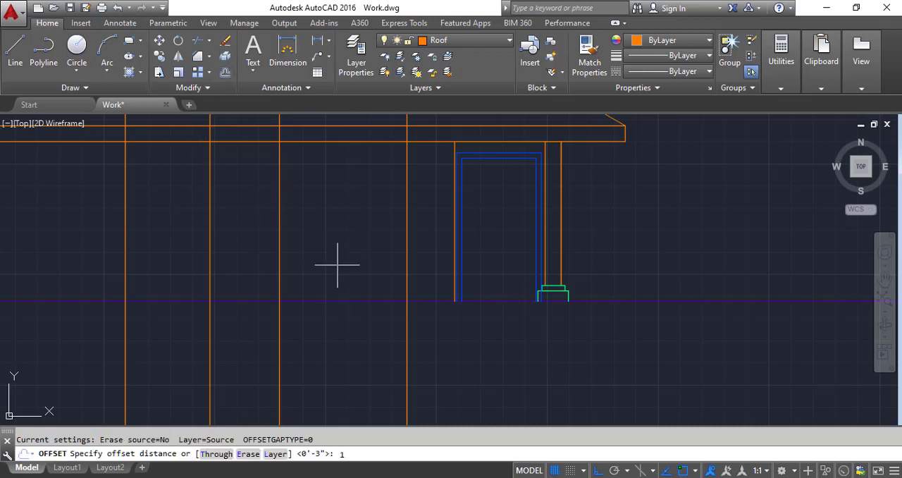
{"action": "key", "text": "Return"}
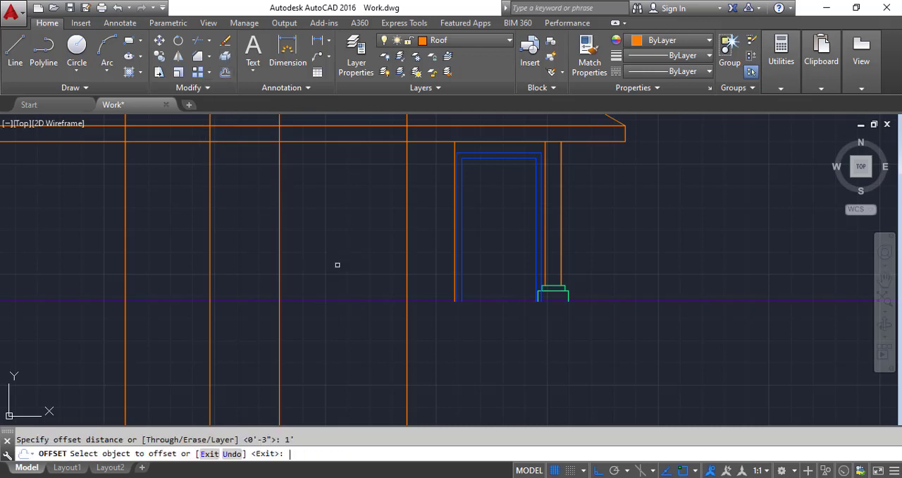
{"action": "left_click", "coordinate": [342, 301]}
{"action": "left_click", "coordinate": [342, 270]}
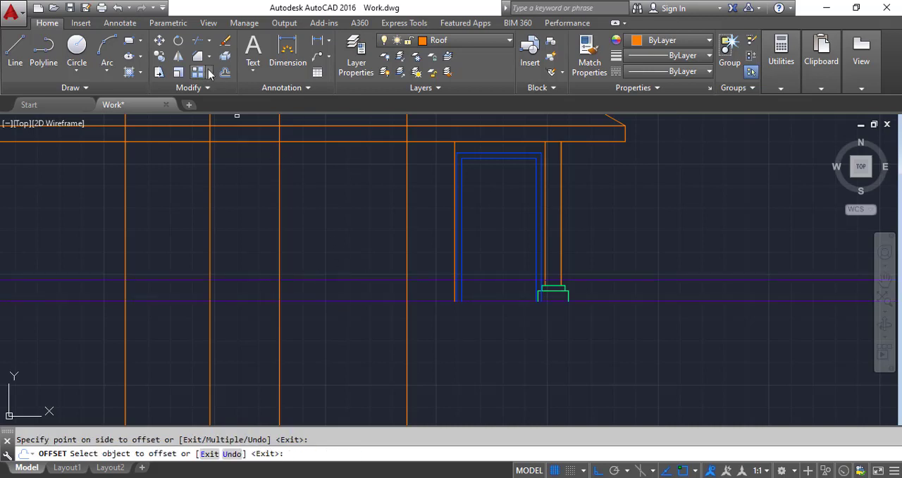
Step: Offset the sill line 6' upward to mark the window head level
{"action": "left_click", "coordinate": [225, 72]}
{"action": "type", "text": "6'"}
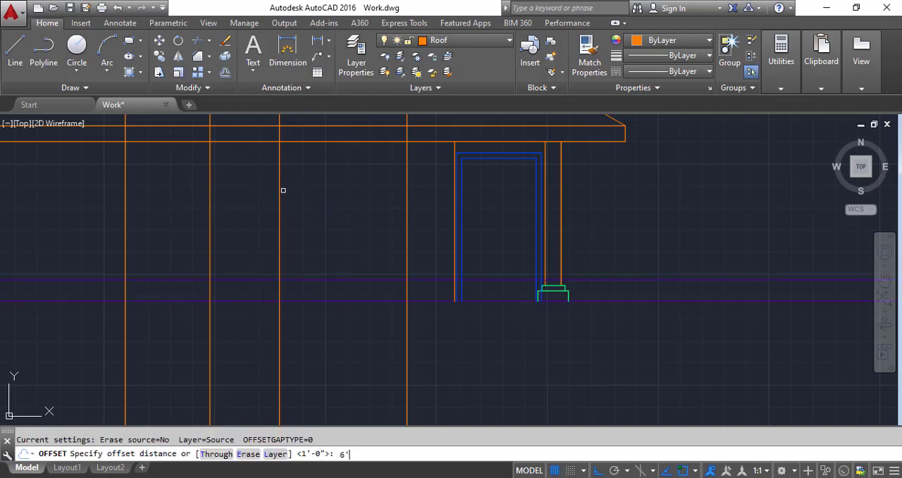
{"action": "key", "text": "Return"}
{"action": "left_click", "coordinate": [309, 279]}
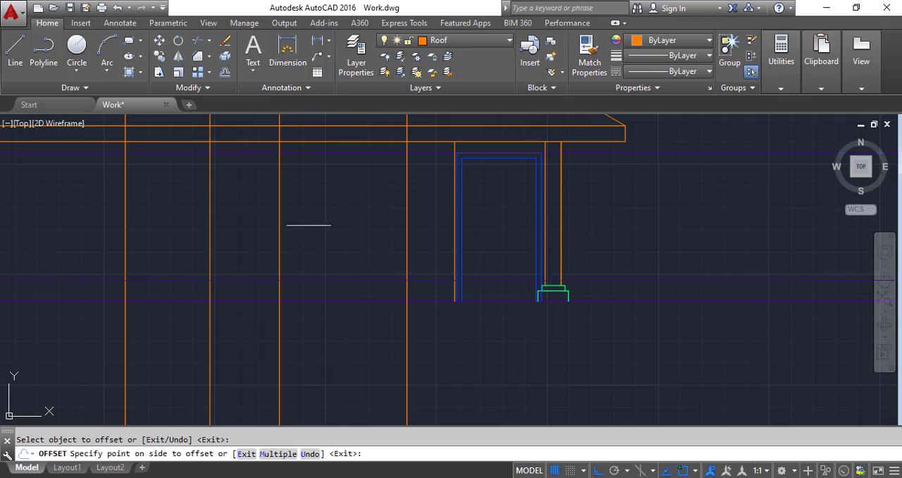
{"action": "left_click", "coordinate": [308, 202]}
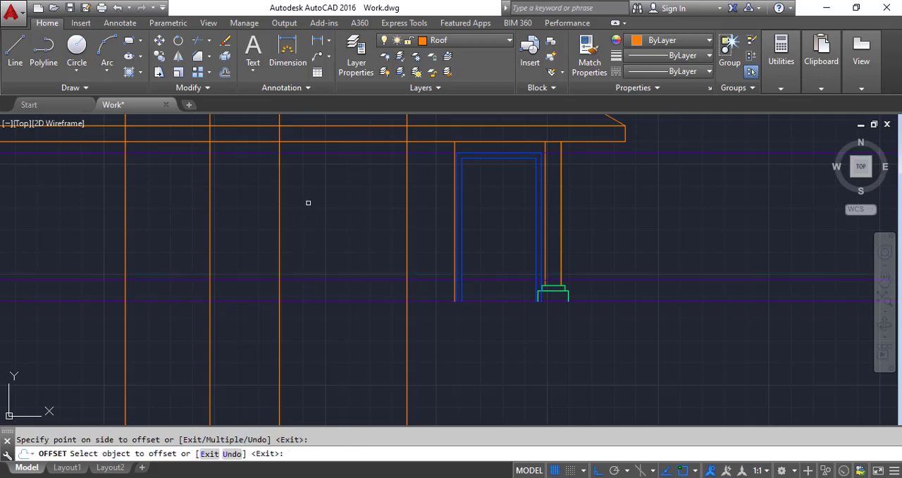
Step: Trim the dining window's vertical construction lines between the fascia and head line, and between the sill and ground lines
{"action": "left_click", "coordinate": [198, 43]}
{"action": "key", "text": "Return"}
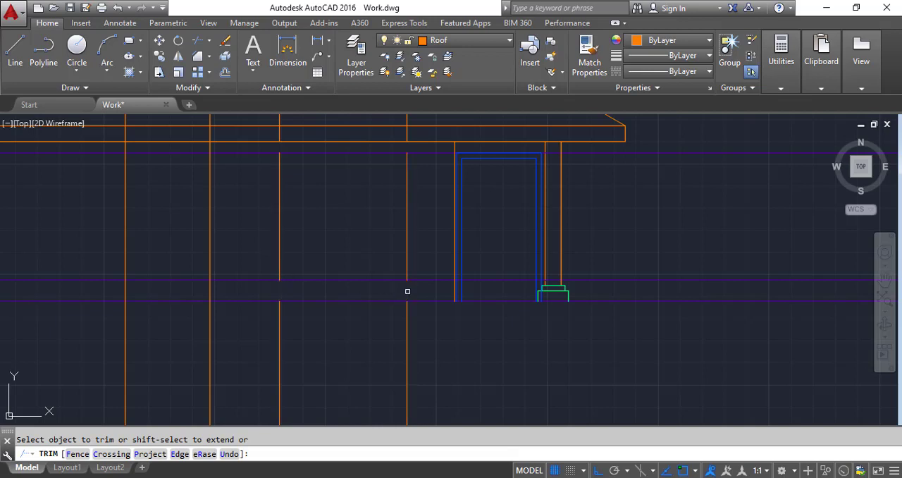
{"action": "key", "text": "Return"}
{"action": "key", "text": "Return"}
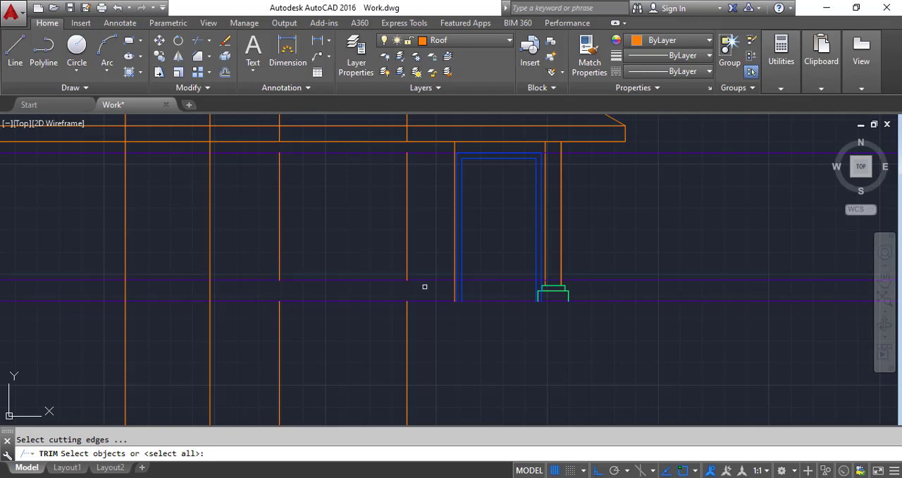
Step: Trim the head and sill lines beside the dining window, between it and the door wall and the kitchen window
{"action": "key", "text": "Return"}
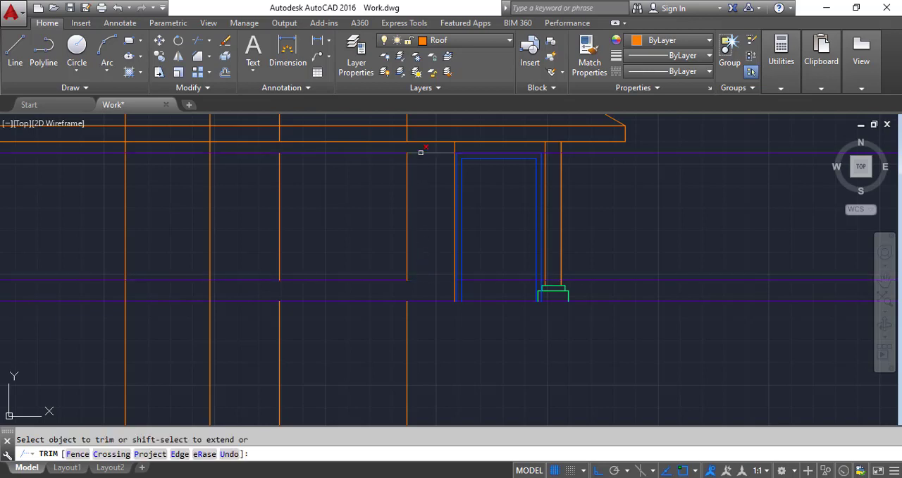
{"action": "left_click", "coordinate": [392, 151]}
{"action": "left_click", "coordinate": [294, 274]}
{"action": "key", "text": "Return"}
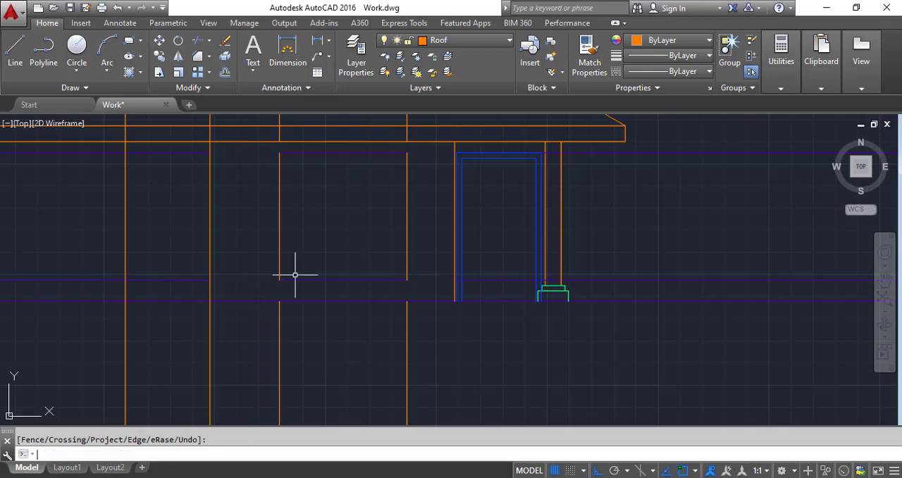
Step: Offset the ground line 3'6" upward to mark the sill level of the smaller kitchen and Bed Room 2 windows
{"action": "scroll", "coordinate": [324, 268], "scroll_direction": "down", "scroll_amount": 3}
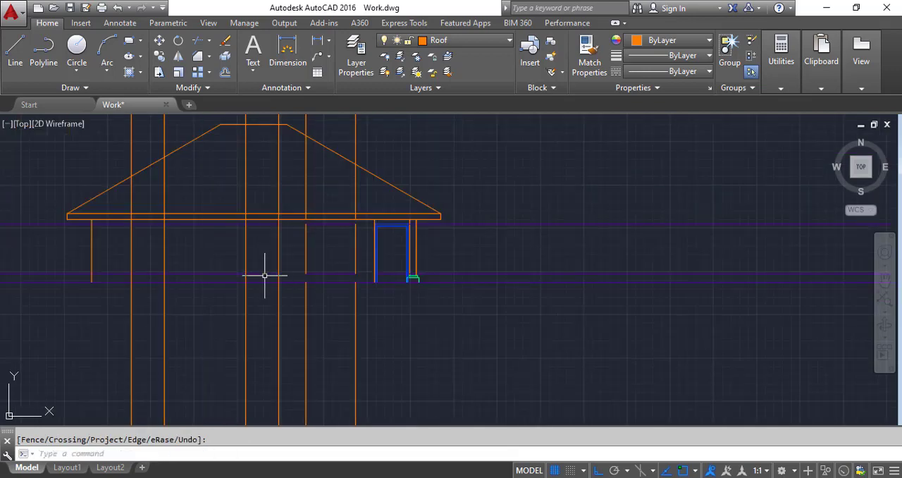
{"action": "scroll", "coordinate": [265, 275], "scroll_direction": "down", "scroll_amount": 5}
{"action": "scroll", "coordinate": [267, 364], "scroll_direction": "up", "scroll_amount": 6}
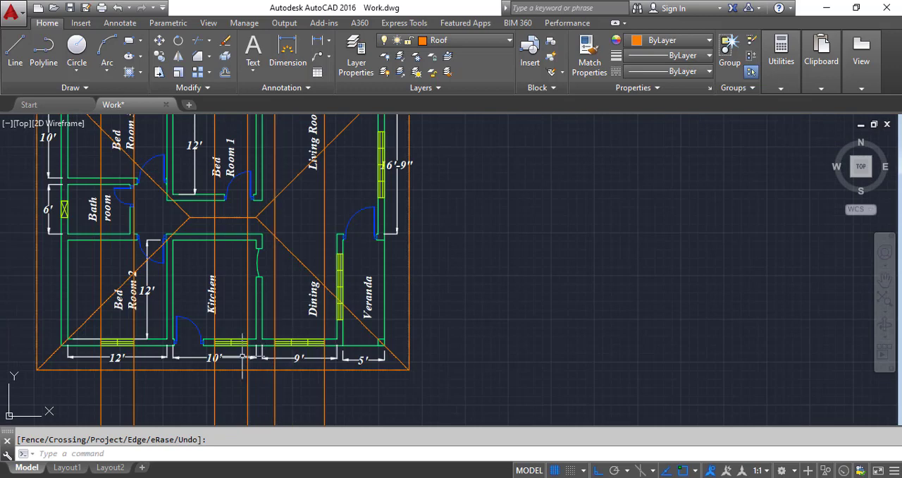
{"action": "scroll", "coordinate": [237, 341], "scroll_direction": "down", "scroll_amount": 6}
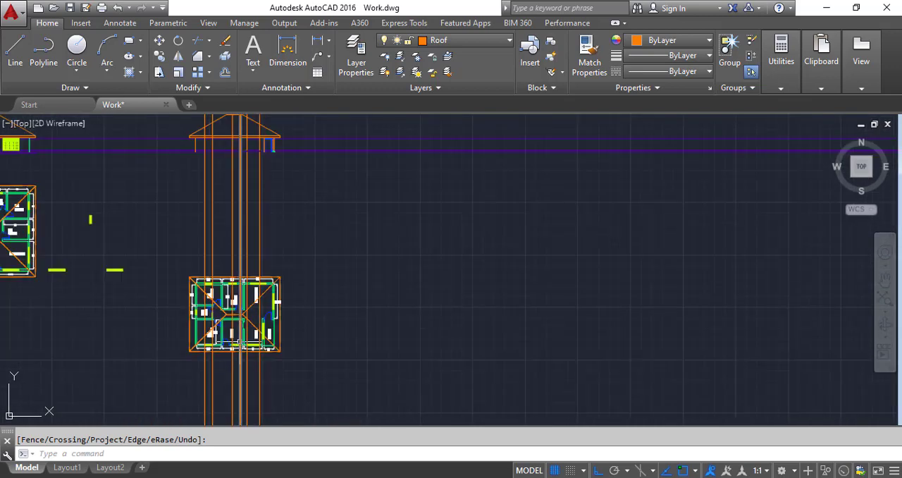
{"action": "scroll", "coordinate": [235, 143], "scroll_direction": "up", "scroll_amount": 7}
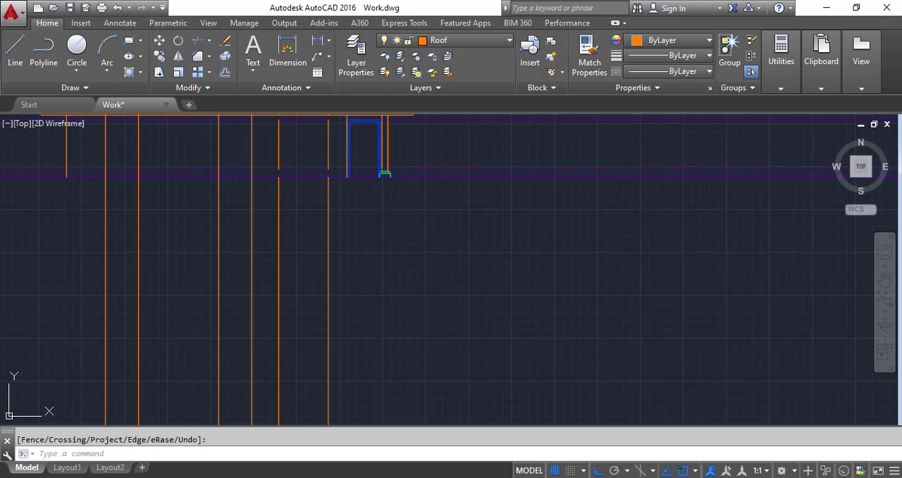
{"action": "scroll", "coordinate": [237, 138], "scroll_direction": "up", "scroll_amount": 2}
{"action": "scroll", "coordinate": [237, 140], "scroll_direction": "down", "scroll_amount": 4}
{"action": "scroll", "coordinate": [229, 128], "scroll_direction": "up", "scroll_amount": 3}
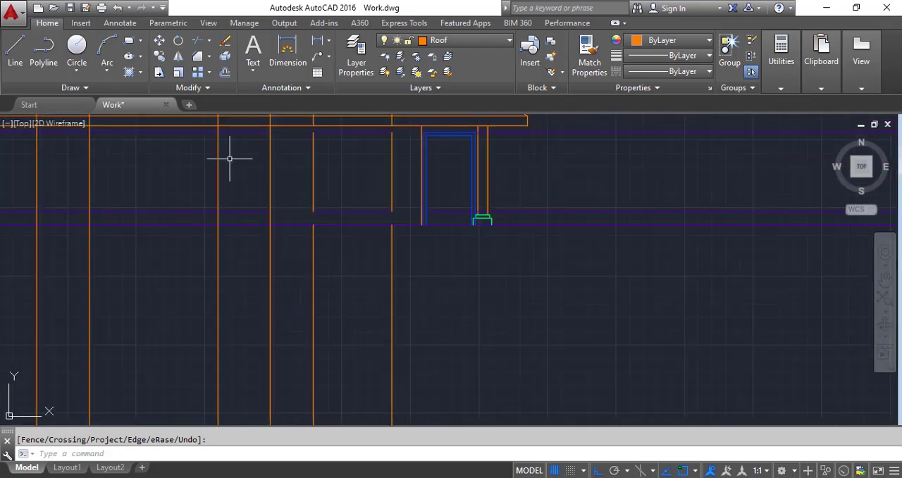
{"action": "left_click", "coordinate": [225, 73]}
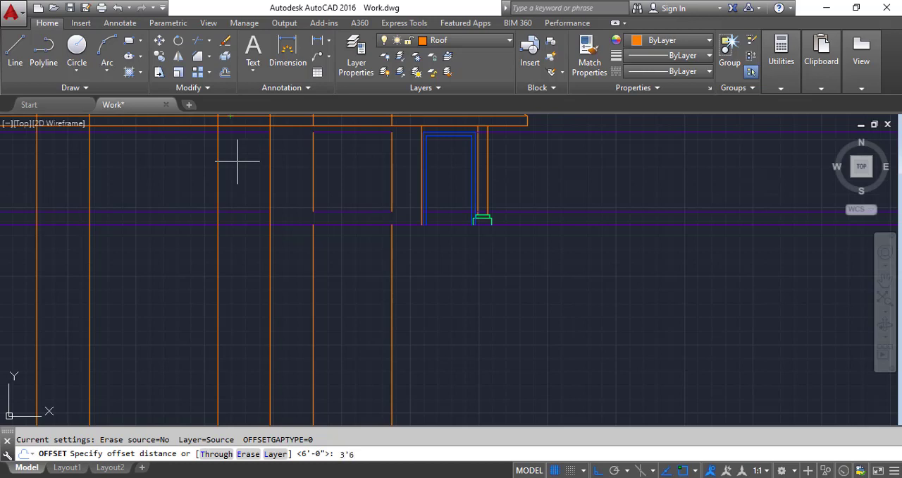
{"action": "key", "text": "Return"}
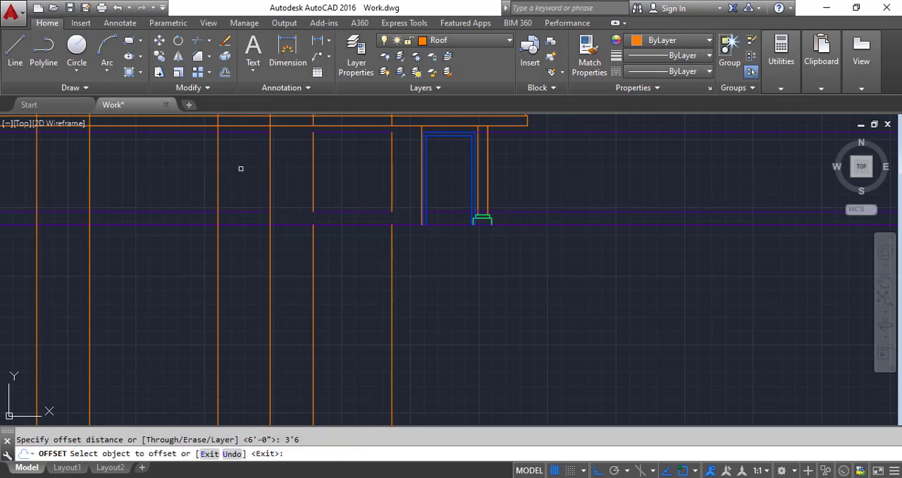
{"action": "left_click", "coordinate": [249, 223]}
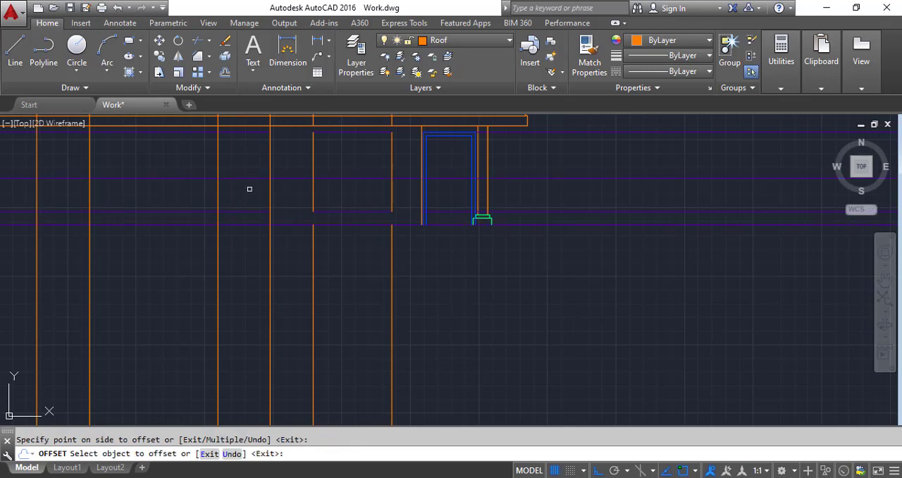
Step: Trim the head line and the 3'6" sill line beside the kitchen window, leaving both across its opening
{"action": "left_click", "coordinate": [201, 40]}
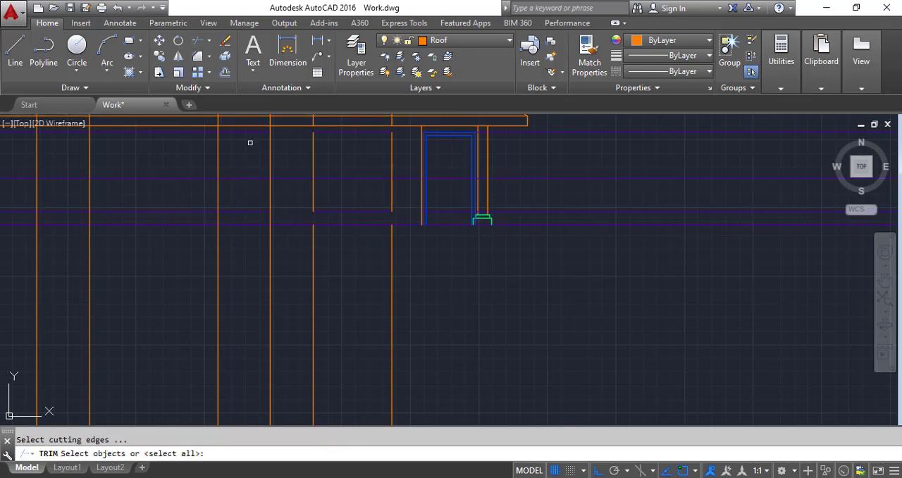
{"action": "scroll", "coordinate": [249, 175], "scroll_direction": "up", "scroll_amount": 2}
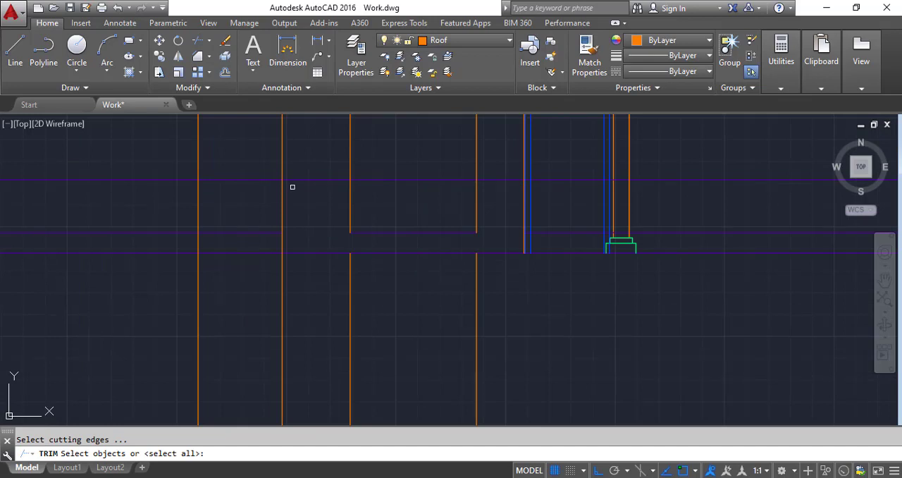
{"action": "key", "text": "Return"}
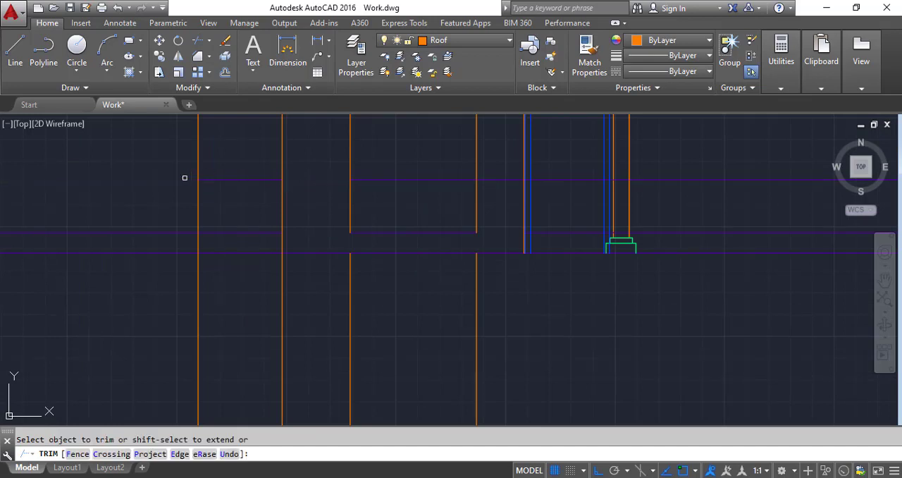
{"action": "scroll", "coordinate": [224, 211], "scroll_direction": "down", "scroll_amount": 4}
{"action": "scroll", "coordinate": [231, 174], "scroll_direction": "up", "scroll_amount": 4}
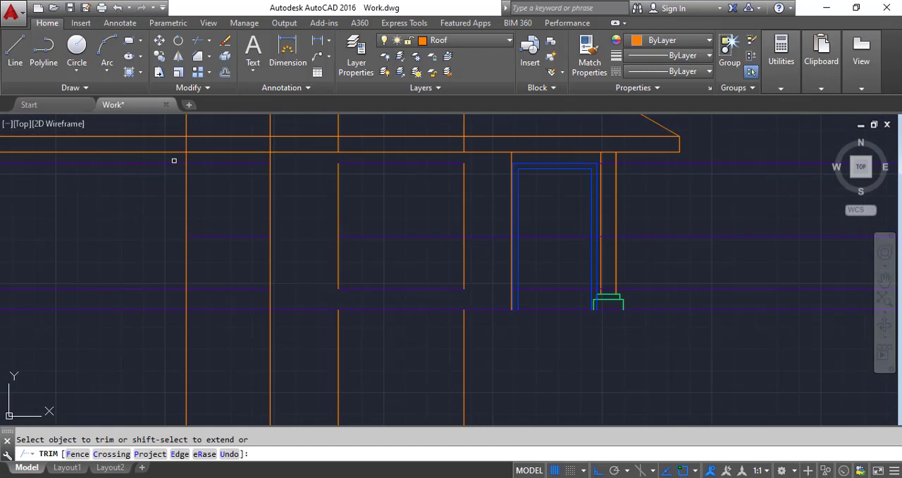
{"action": "left_click", "coordinate": [174, 161]}
{"action": "left_click", "coordinate": [169, 165]}
{"action": "scroll", "coordinate": [168, 178], "scroll_direction": "down", "scroll_amount": 6}
{"action": "scroll", "coordinate": [184, 213], "scroll_direction": "up", "scroll_amount": 4}
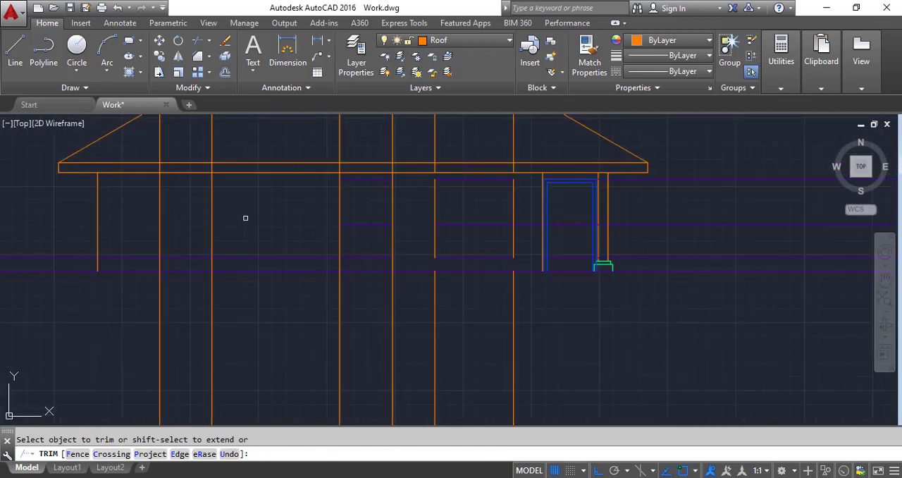
{"action": "key", "text": "Escape"}
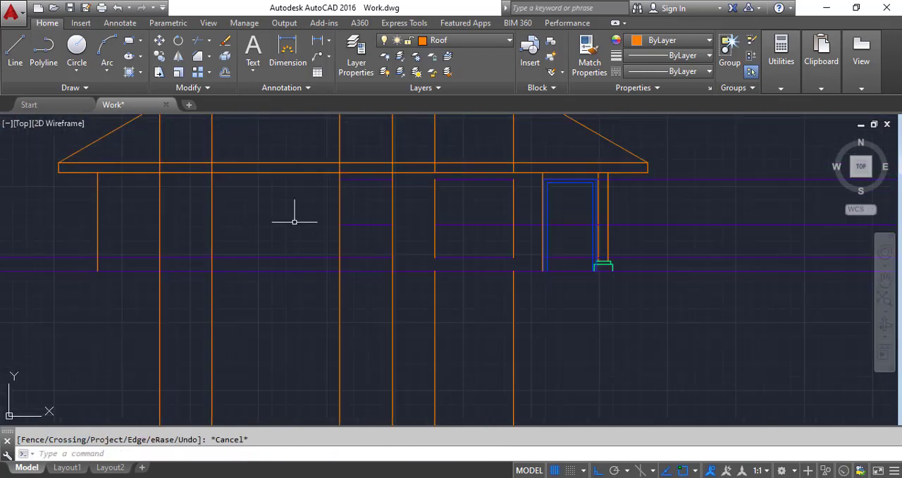
Step: Chamfer the kitchen window's four corners with zero distances to close its outline between the head and 3'6" sill lines
{"action": "left_click", "coordinate": [198, 57]}
{"action": "left_click", "coordinate": [392, 210]}
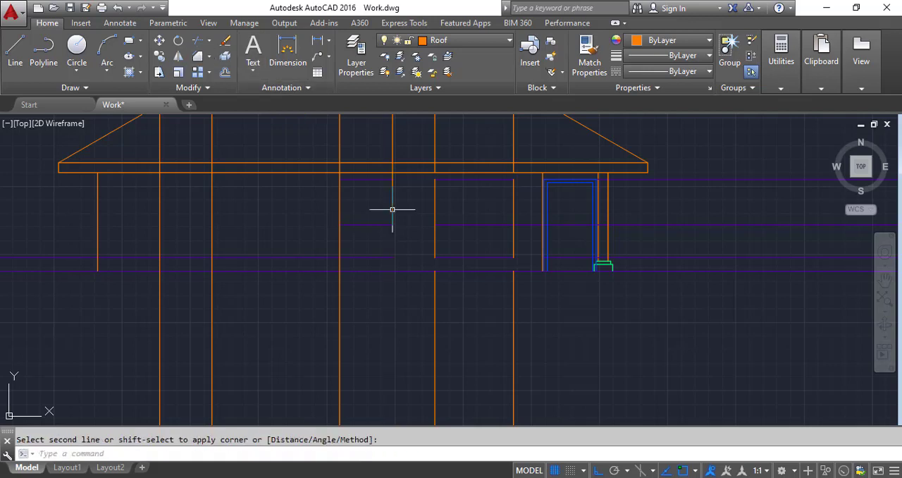
{"action": "left_click", "coordinate": [374, 224]}
{"action": "key", "text": "Return"}
{"action": "left_click", "coordinate": [363, 224]}
{"action": "left_click", "coordinate": [338, 210]}
{"action": "key", "text": "Return"}
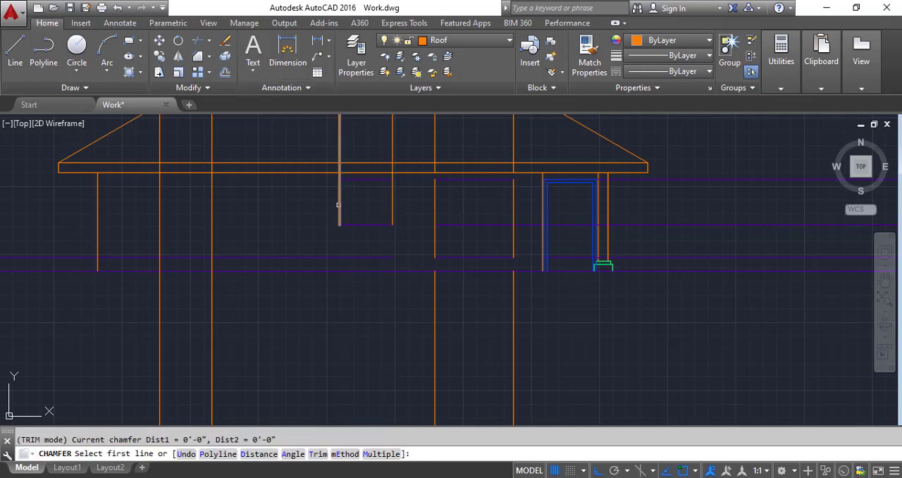
{"action": "left_click", "coordinate": [340, 182]}
{"action": "left_click", "coordinate": [350, 180]}
{"action": "key", "text": "Return"}
{"action": "left_click", "coordinate": [386, 180]}
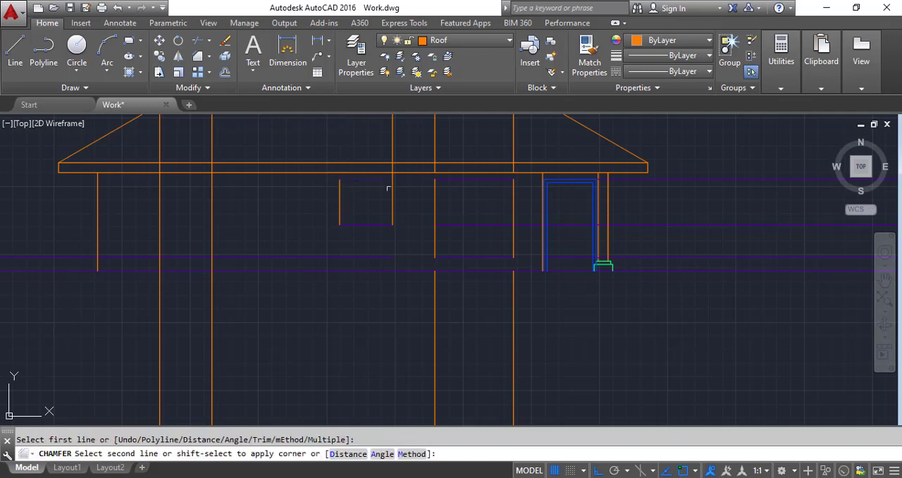
{"action": "left_click", "coordinate": [391, 191]}
{"action": "key", "text": "Return"}
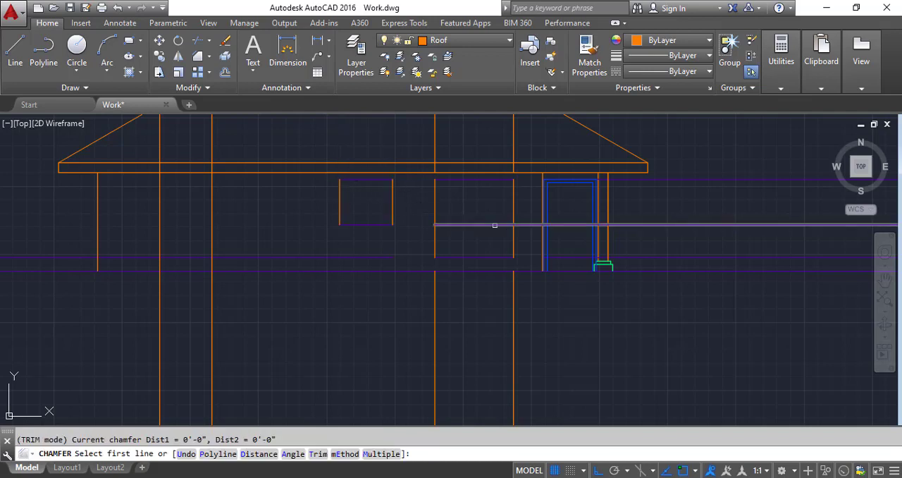
{"action": "key", "text": "Escape"}
Step: Erase the leftover head and sill line segments outside the kitchen and dining window outlines
{"action": "left_click", "coordinate": [491, 225]}
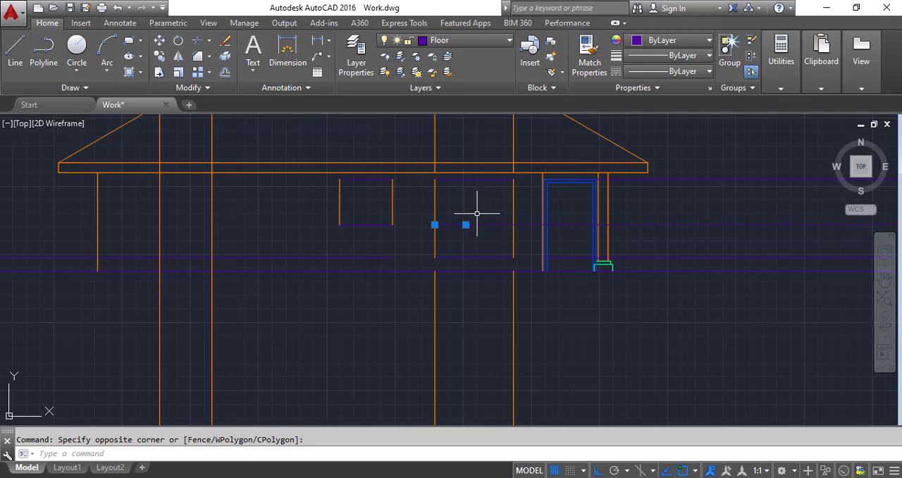
{"action": "key", "text": "Delete"}
{"action": "left_click", "coordinate": [706, 261]}
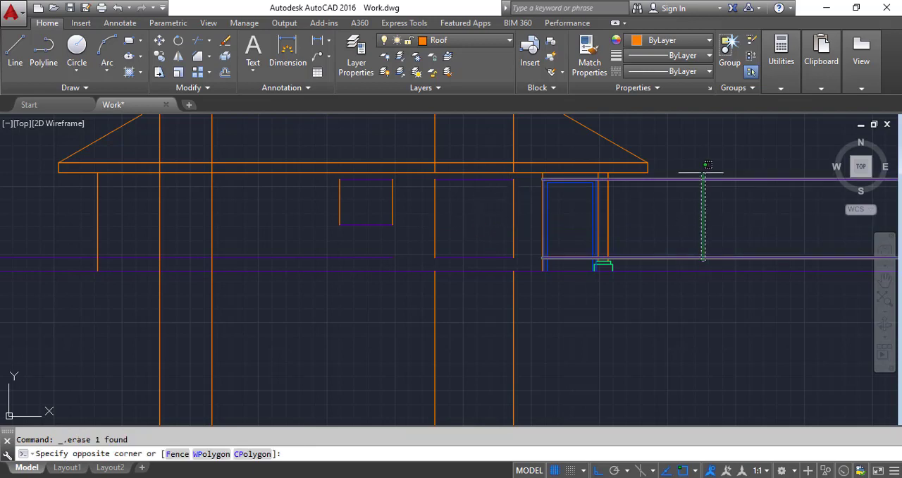
{"action": "left_click", "coordinate": [697, 162]}
{"action": "key", "text": "Delete"}
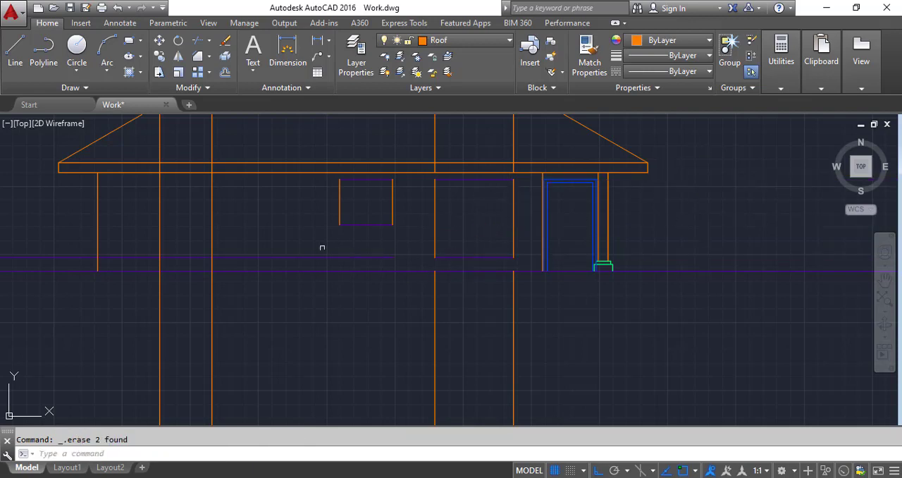
{"action": "left_click", "coordinate": [295, 260]}
{"action": "left_click", "coordinate": [281, 243]}
{"action": "key", "text": "Delete"}
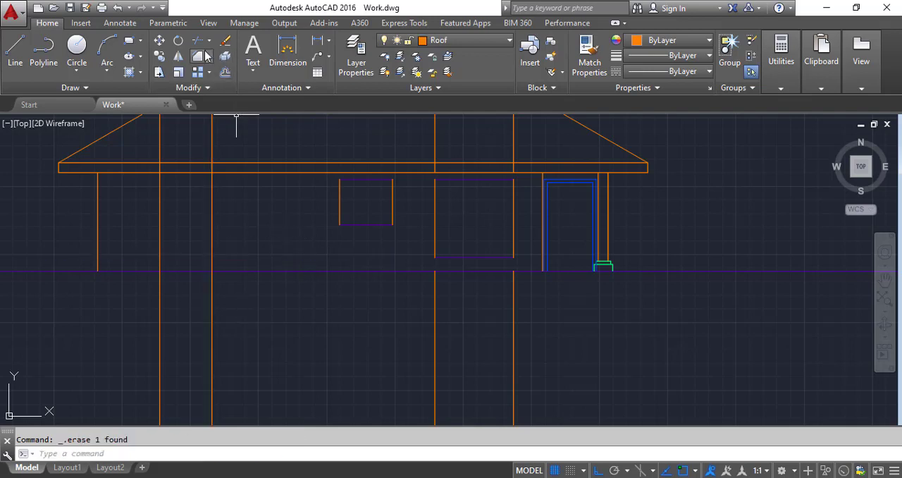
Step: Assign the kitchen and dining window outlines to the Window layer
{"action": "left_click", "coordinate": [519, 263]}
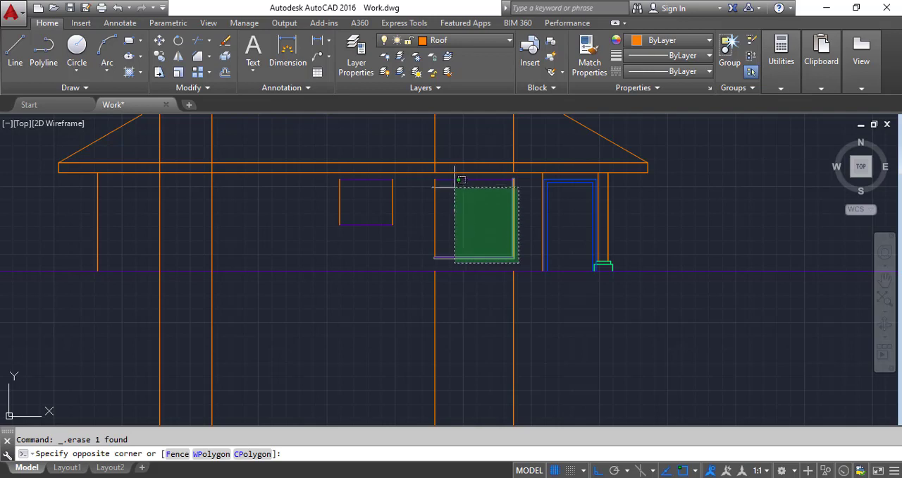
{"action": "left_click", "coordinate": [312, 176]}
{"action": "left_click", "coordinate": [444, 40]}
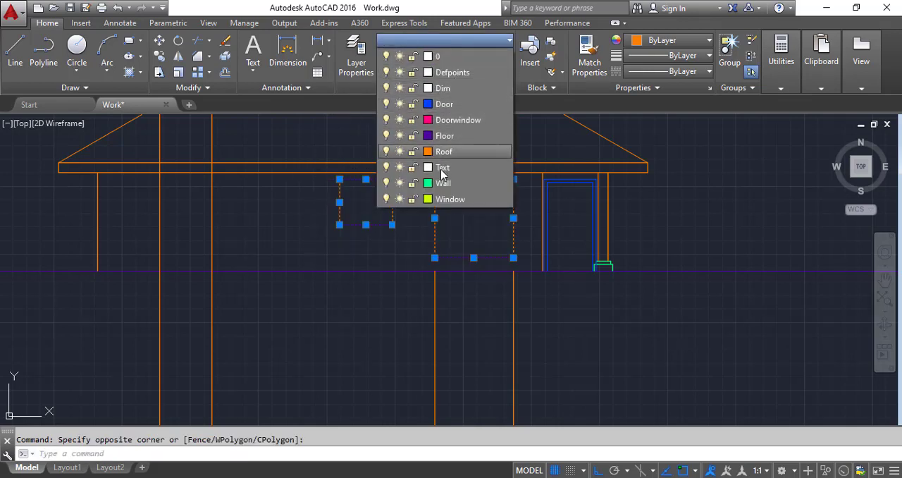
{"action": "left_click", "coordinate": [444, 199]}
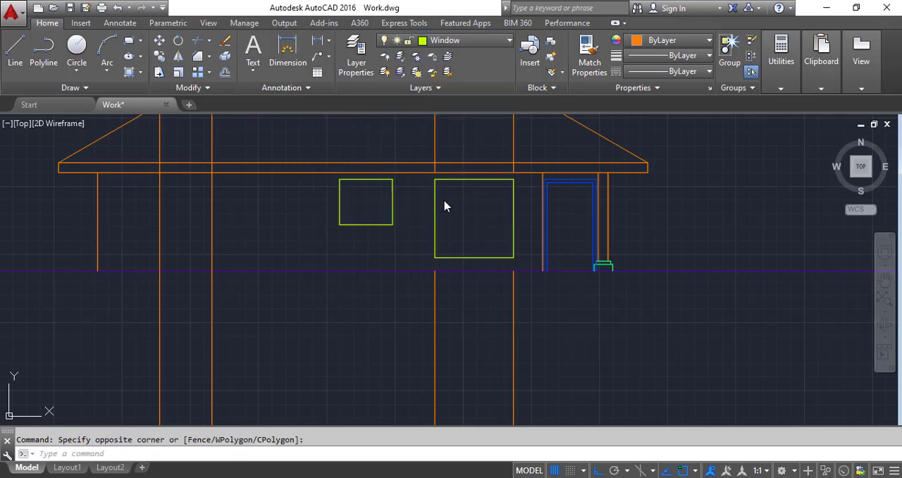
{"action": "key", "text": "Escape"}
Step: Copy the kitchen window outline horizontally by its lower corner between the Bed Room 2 window's construction lines
{"action": "left_click", "coordinate": [413, 236]}
{"action": "left_click", "coordinate": [314, 177]}
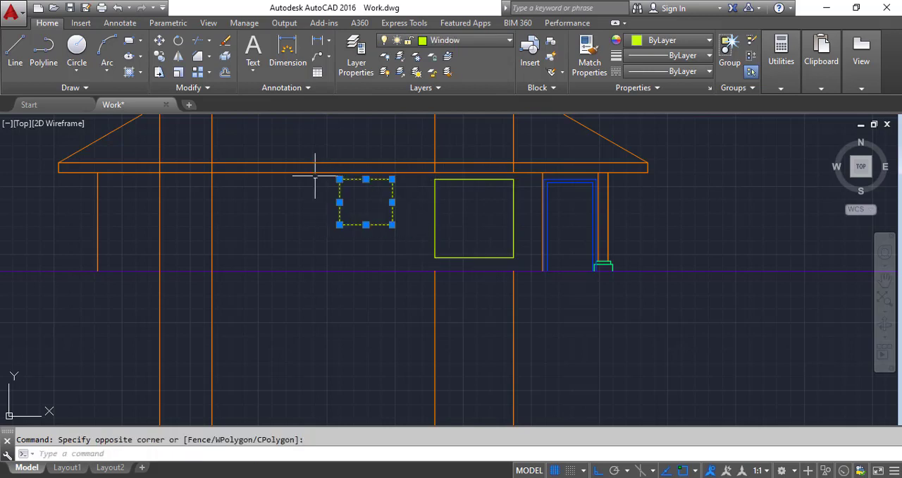
{"action": "left_click", "coordinate": [159, 56]}
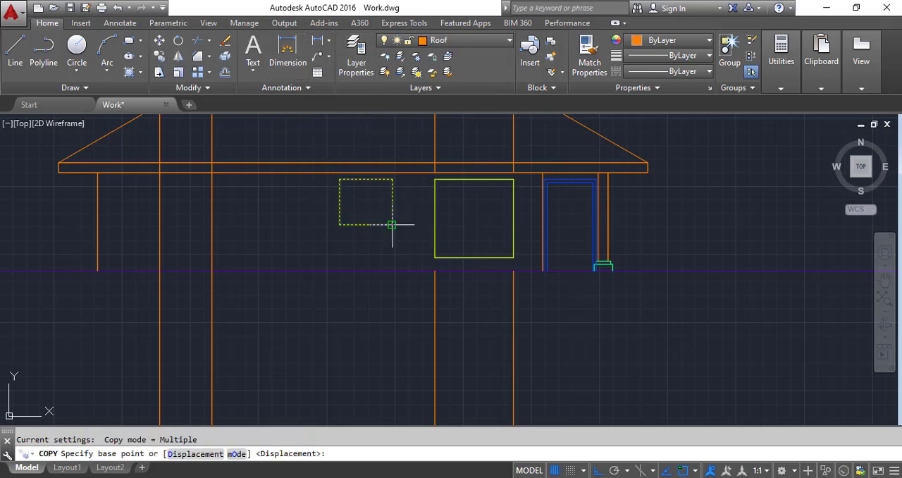
{"action": "left_click", "coordinate": [391, 225]}
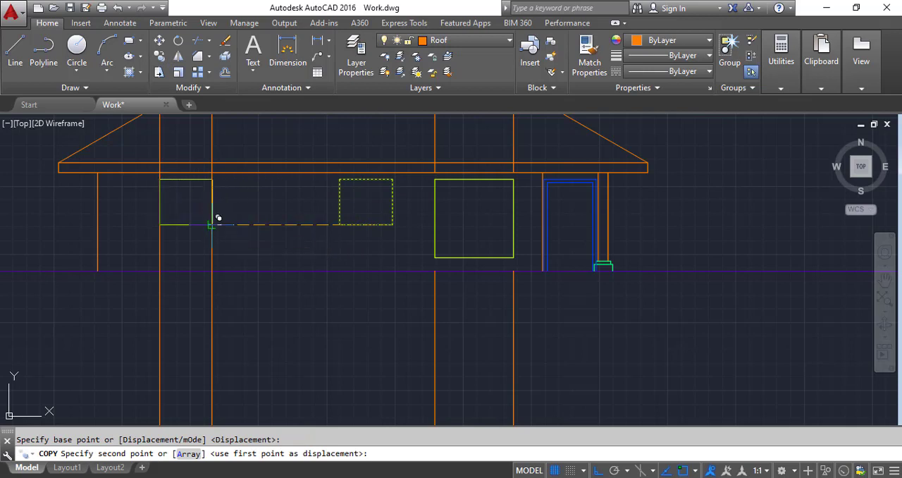
{"action": "key", "text": "Escape"}
Step: Erase the two vertical construction lines through the sides of the Bed Room 2 window
{"action": "left_click", "coordinate": [169, 243]}
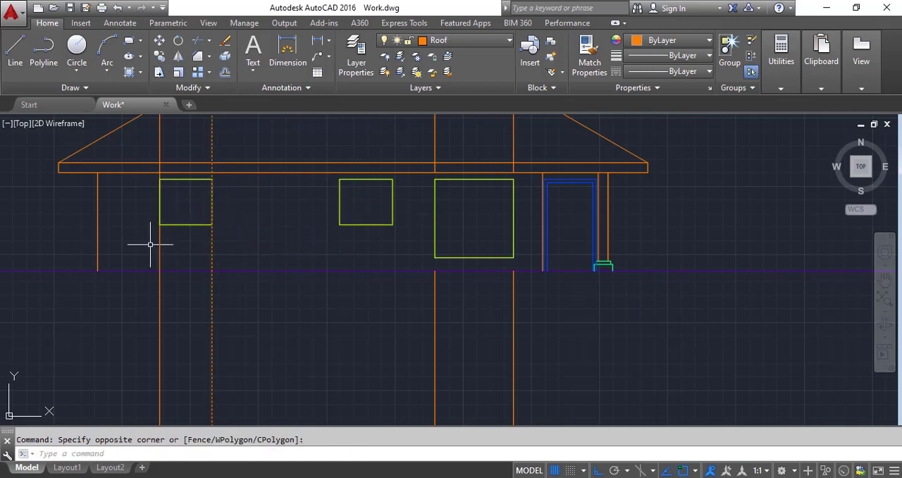
{"action": "key", "text": "Delete"}
{"action": "left_click", "coordinate": [187, 245]}
{"action": "left_click", "coordinate": [143, 244]}
{"action": "key", "text": "Delete"}
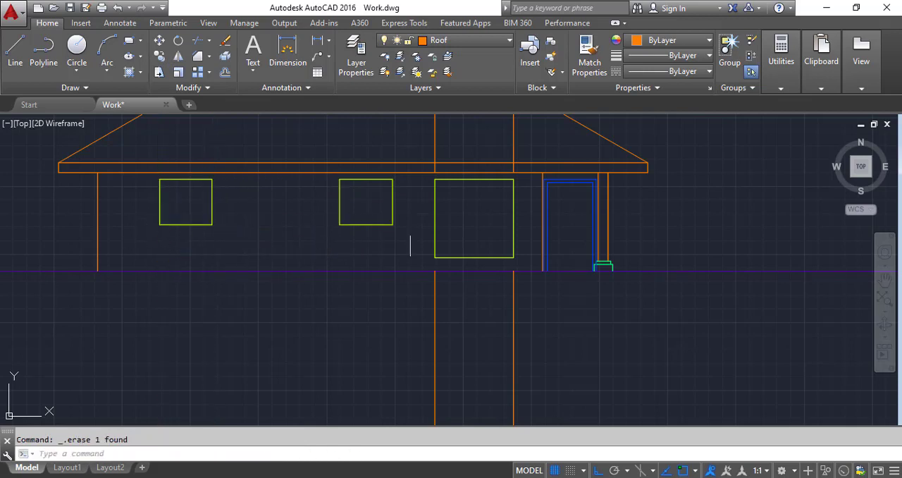
Step: Erase the remaining dining window construction line segments below the ground line and above the fascia
{"action": "left_click", "coordinate": [582, 336]}
{"action": "left_click", "coordinate": [381, 366]}
{"action": "key", "text": "Delete"}
{"action": "scroll", "coordinate": [444, 267], "scroll_direction": "down", "scroll_amount": 3}
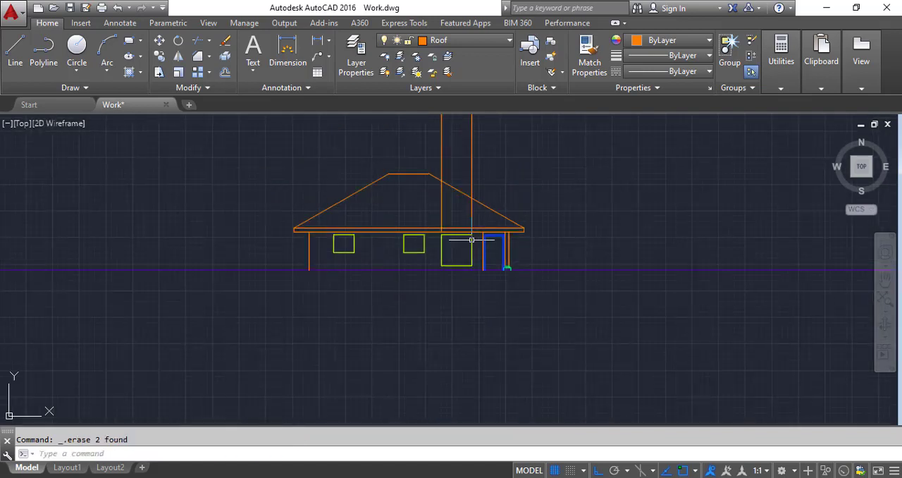
{"action": "left_click", "coordinate": [493, 144]}
{"action": "left_click", "coordinate": [416, 136]}
{"action": "key", "text": "Delete"}
{"action": "scroll", "coordinate": [446, 267], "scroll_direction": "up", "scroll_amount": 2}
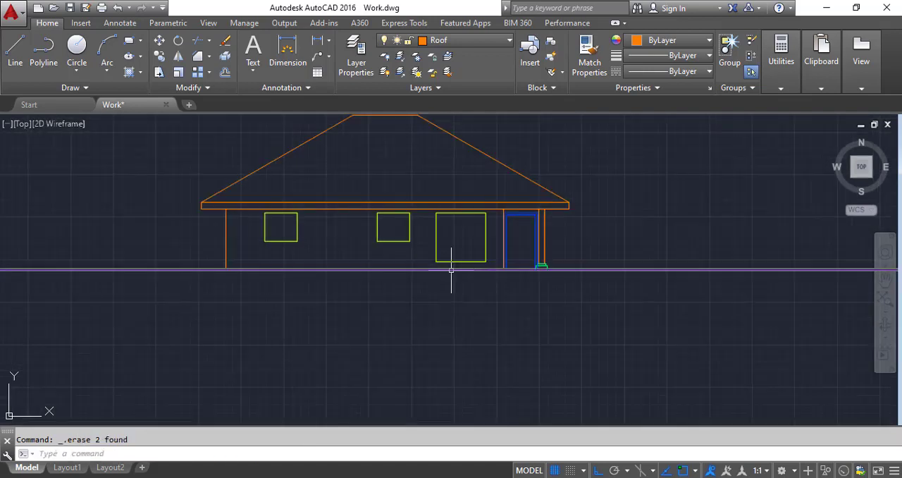
Step: Examine the finished elevation's detailed windows, the new elevation's blank window outlines and the four-panel window drawn beside the elevations
{"action": "scroll", "coordinate": [451, 270], "scroll_direction": "down", "scroll_amount": 4}
{"action": "scroll", "coordinate": [212, 257], "scroll_direction": "up", "scroll_amount": 5}
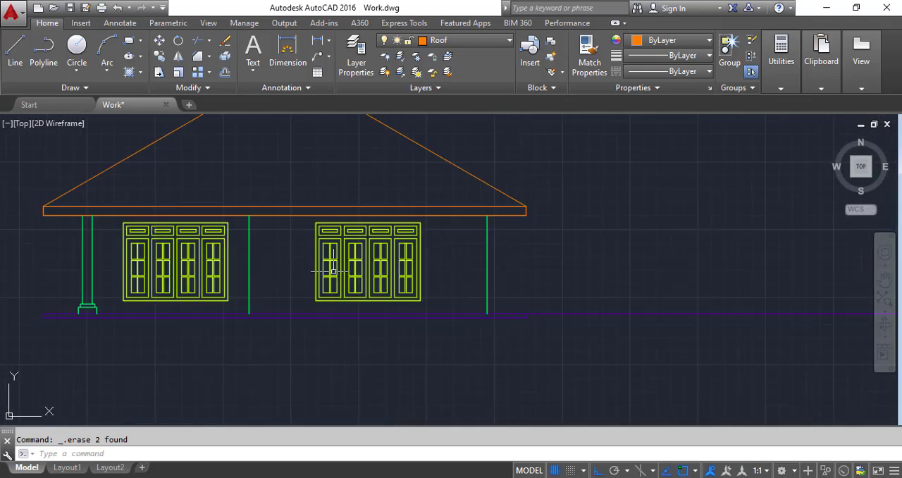
{"action": "scroll", "coordinate": [333, 271], "scroll_direction": "down", "scroll_amount": 4}
{"action": "scroll", "coordinate": [536, 271], "scroll_direction": "up", "scroll_amount": 6}
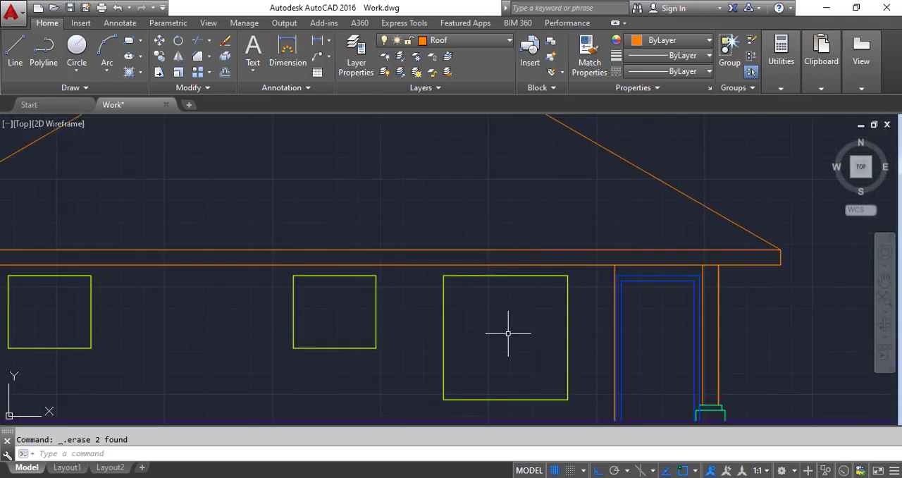
{"action": "scroll", "coordinate": [505, 329], "scroll_direction": "down", "scroll_amount": 3}
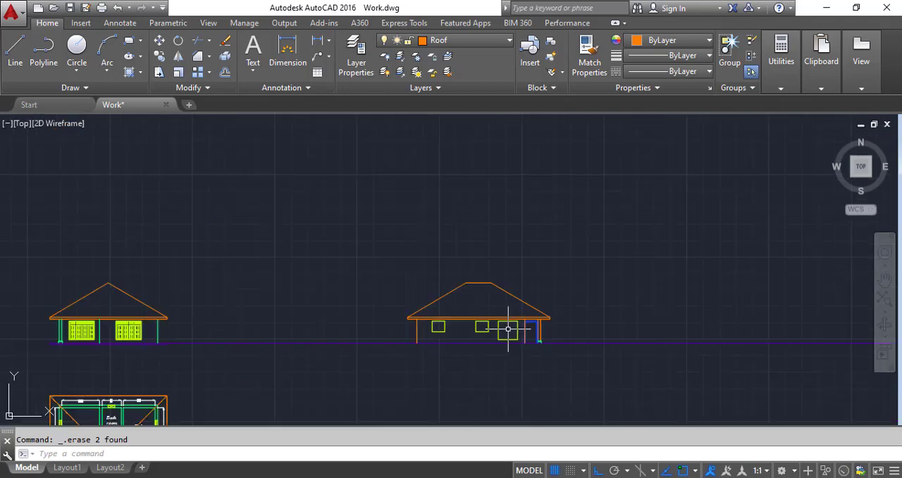
{"action": "scroll", "coordinate": [497, 330], "scroll_direction": "down", "scroll_amount": 2}
{"action": "scroll", "coordinate": [115, 336], "scroll_direction": "up", "scroll_amount": 4}
{"action": "scroll", "coordinate": [115, 335], "scroll_direction": "up", "scroll_amount": 2}
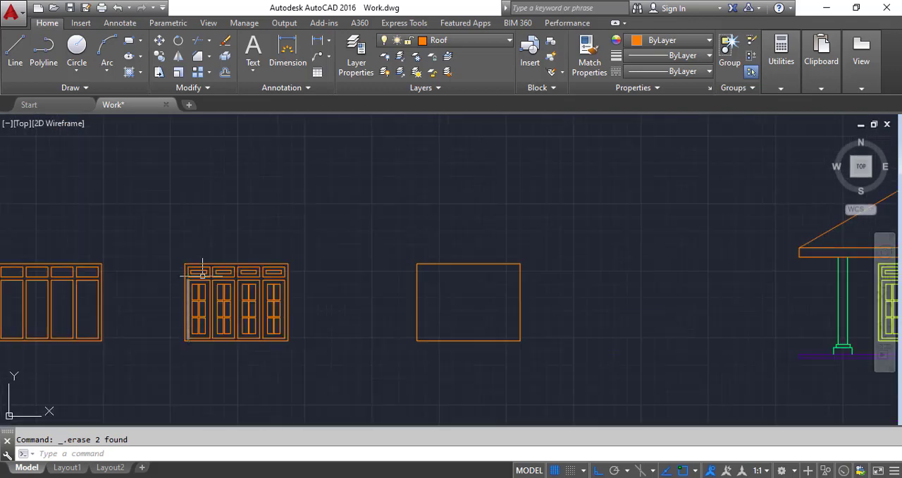
{"action": "scroll", "coordinate": [202, 330], "scroll_direction": "up", "scroll_amount": 2}
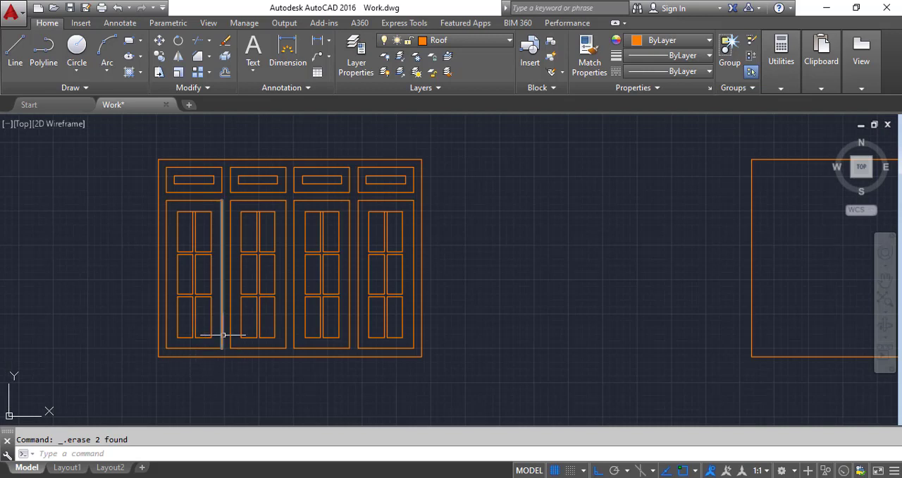
Step: Copy the detailed four-panel window horizontally by its lower corner to the empty space beside the new elevation's veranda
{"action": "scroll", "coordinate": [222, 333], "scroll_direction": "down", "scroll_amount": 3}
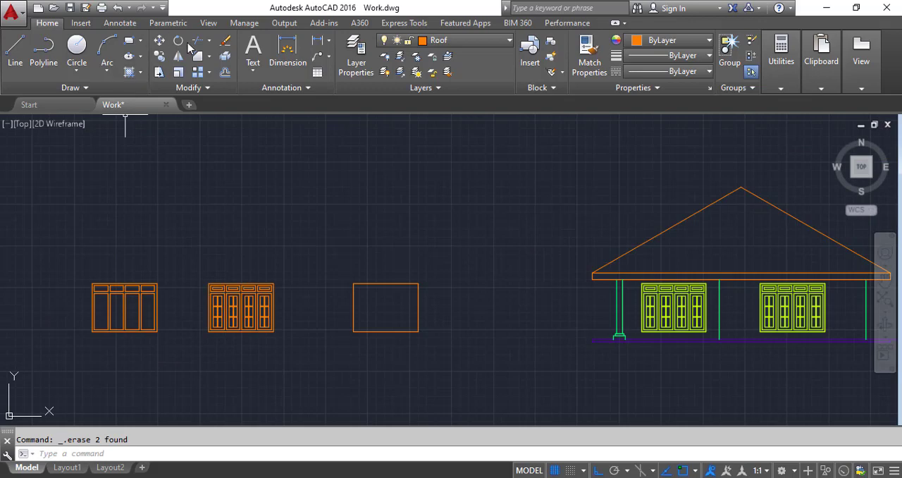
{"action": "left_click", "coordinate": [168, 53]}
{"action": "left_click", "coordinate": [286, 345]}
{"action": "left_click", "coordinate": [213, 282]}
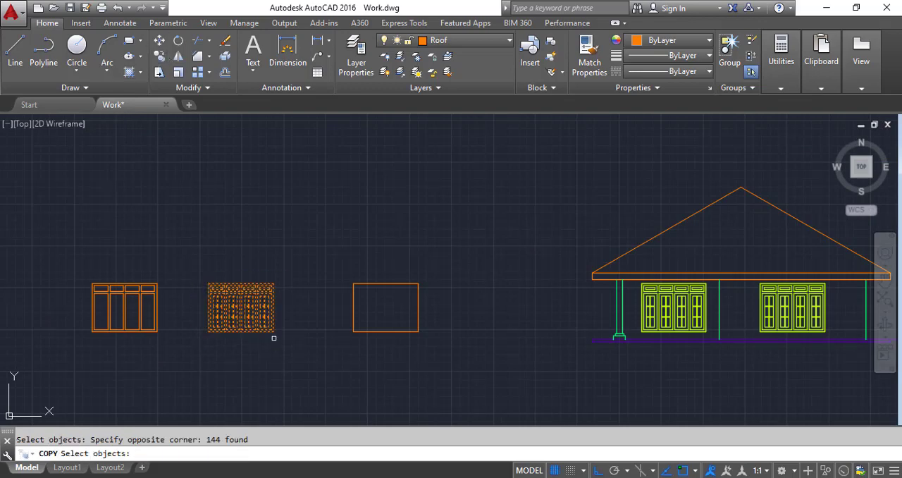
{"action": "key", "text": "Return"}
{"action": "left_click", "coordinate": [273, 331]}
{"action": "scroll", "coordinate": [237, 281], "scroll_direction": "down", "scroll_amount": 4}
{"action": "scroll", "coordinate": [423, 303], "scroll_direction": "up", "scroll_amount": 5}
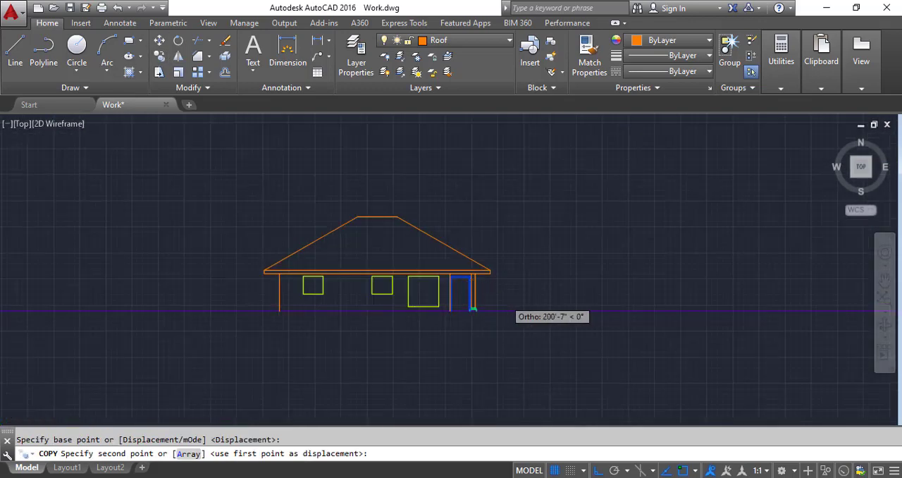
{"action": "left_click", "coordinate": [676, 286]}
{"action": "key", "text": "Escape"}
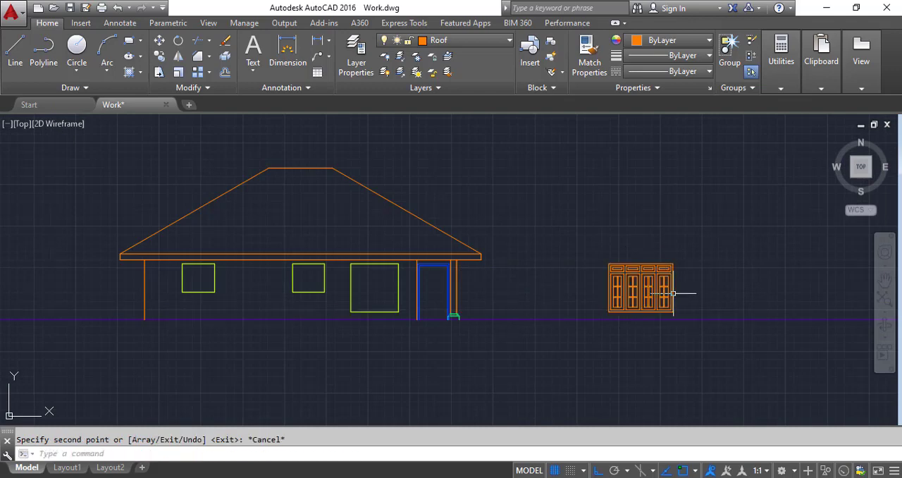
Step: Erase the copied window's left frame line and the sides, bottom and lower panes of its leftmost casement
{"action": "scroll", "coordinate": [681, 310], "scroll_direction": "up", "scroll_amount": 4}
{"action": "scroll", "coordinate": [430, 267], "scroll_direction": "down", "scroll_amount": 2}
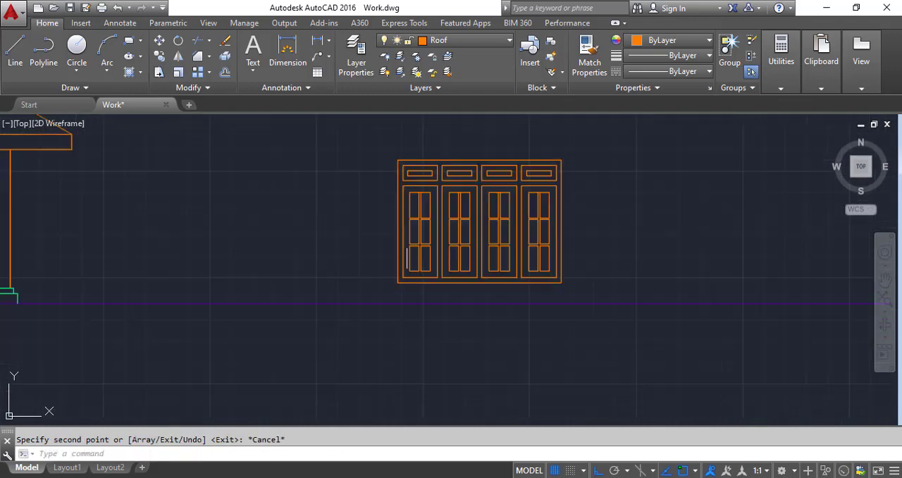
{"action": "left_click", "coordinate": [383, 170]}
{"action": "scroll", "coordinate": [444, 310], "scroll_direction": "up", "scroll_amount": 4}
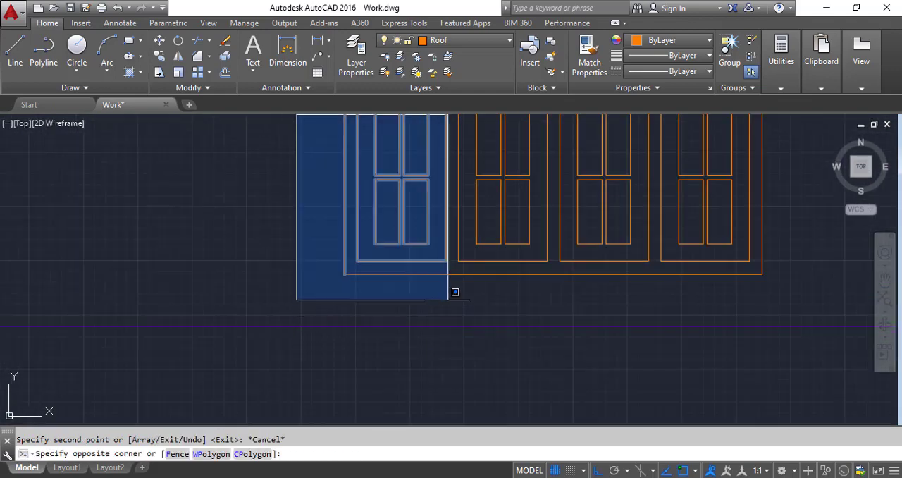
{"action": "left_click", "coordinate": [451, 294]}
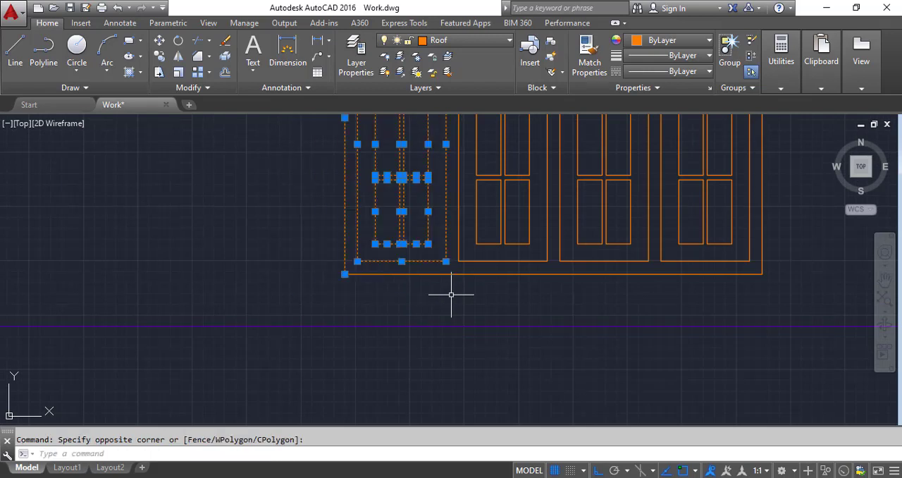
{"action": "key", "text": "Delete"}
{"action": "scroll", "coordinate": [440, 316], "scroll_direction": "down", "scroll_amount": 3}
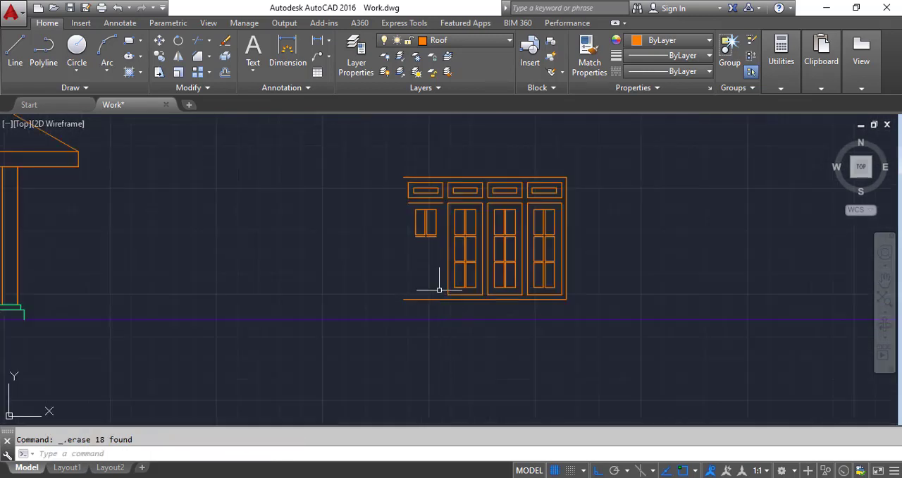
Step: Erase the leftmost casement's remaining upper panes and top rail together with the ventilation panel above it
{"action": "scroll", "coordinate": [433, 260], "scroll_direction": "up", "scroll_amount": 4}
{"action": "left_click", "coordinate": [436, 279]}
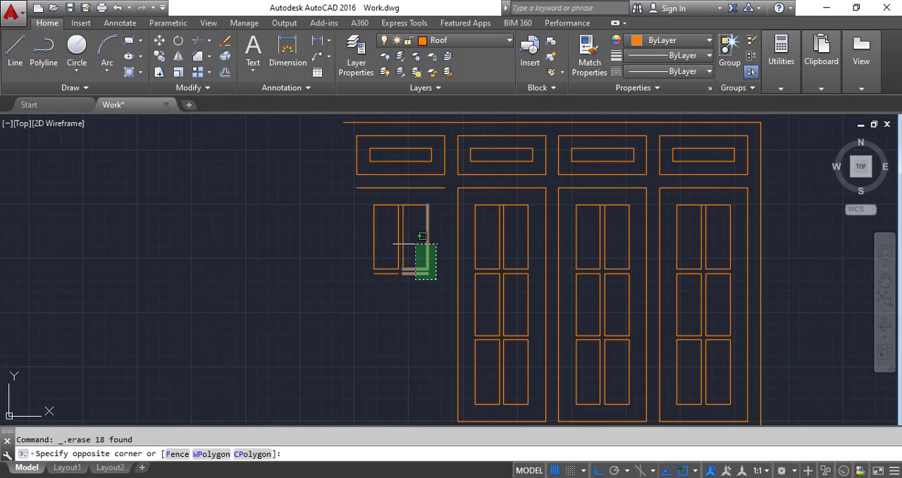
{"action": "left_click", "coordinate": [332, 128]}
{"action": "key", "text": "Delete"}
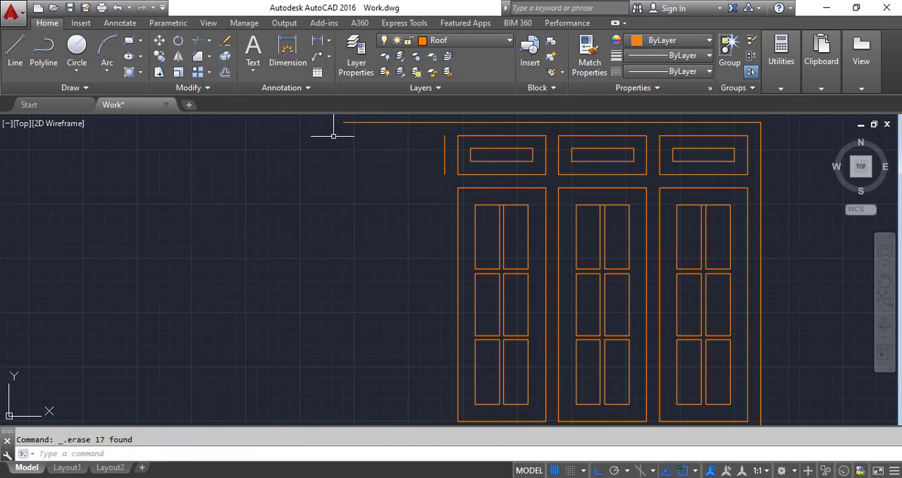
{"action": "left_click", "coordinate": [444, 166]}
{"action": "key", "text": "Delete"}
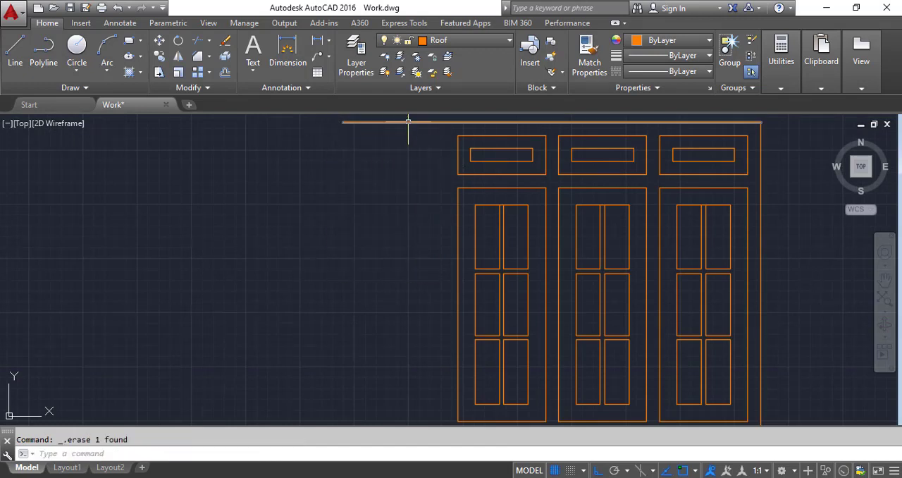
Step: Offset the left edge of the first remaining casement outward by 3 inches to form the window's new side frame
{"action": "scroll", "coordinate": [409, 155], "scroll_direction": "down", "scroll_amount": 2}
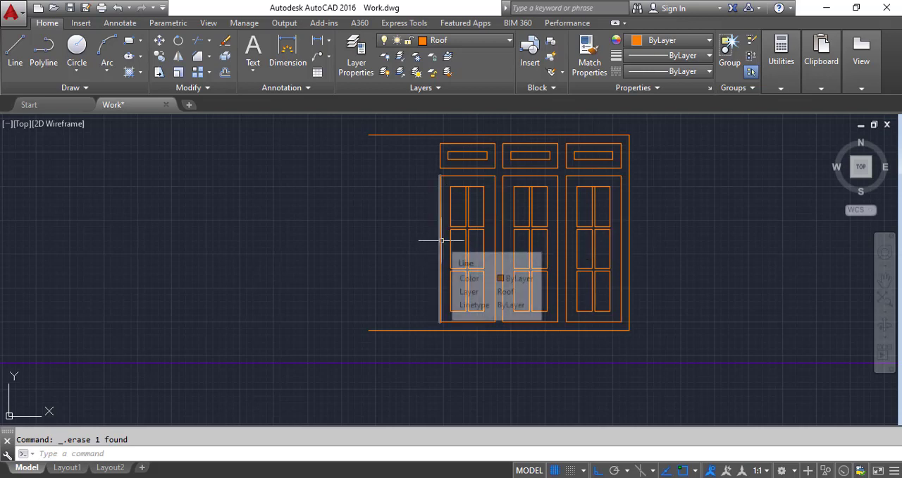
{"action": "scroll", "coordinate": [441, 241], "scroll_direction": "up", "scroll_amount": 2}
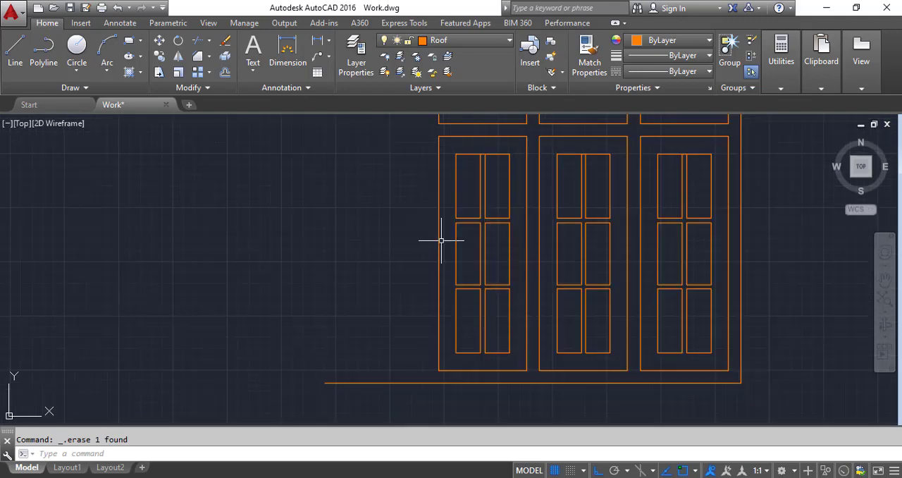
{"action": "left_click", "coordinate": [225, 72]}
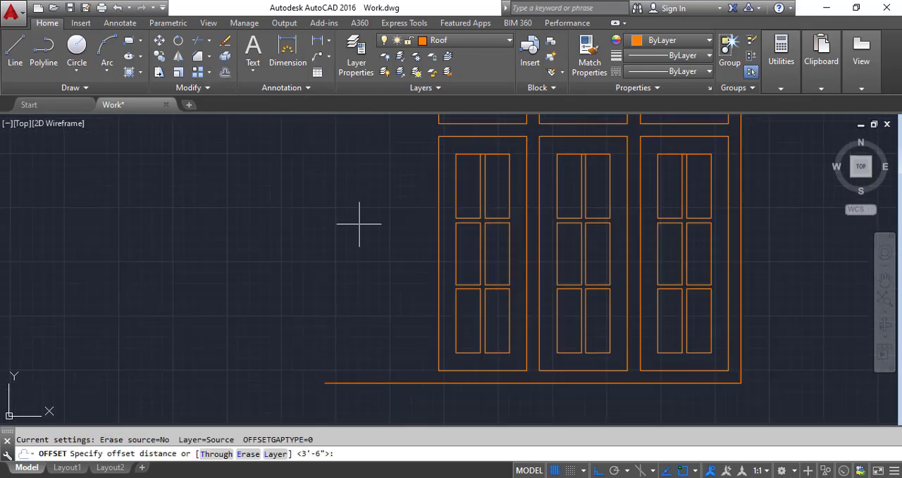
{"action": "type", "text": "3"}
{"action": "key", "text": "Return"}
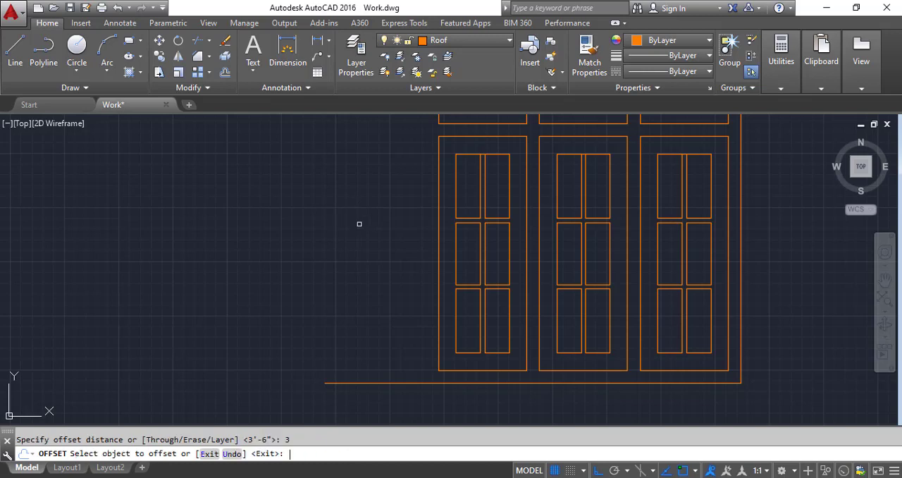
{"action": "left_click", "coordinate": [433, 255]}
{"action": "left_click", "coordinate": [392, 255]}
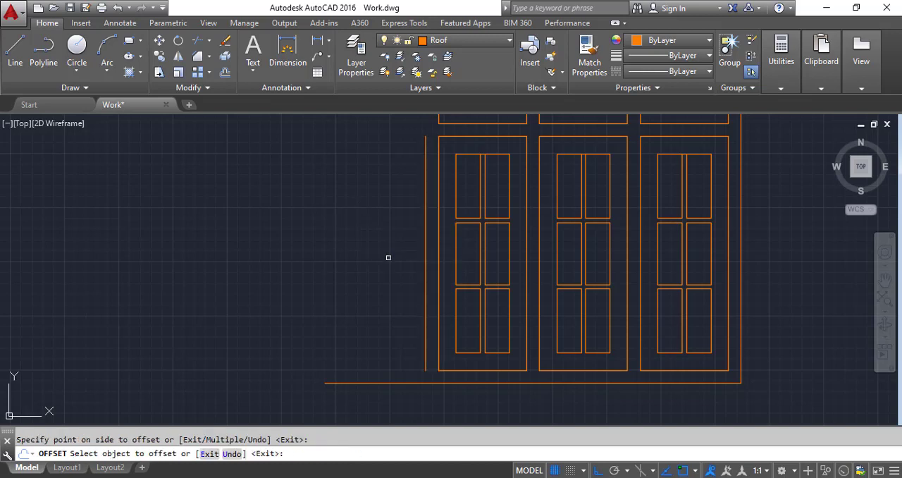
Step: Join the new side frame line to the window's bottom and top frame lines with zero-distance Chamfer corners
{"action": "left_click", "coordinate": [198, 57]}
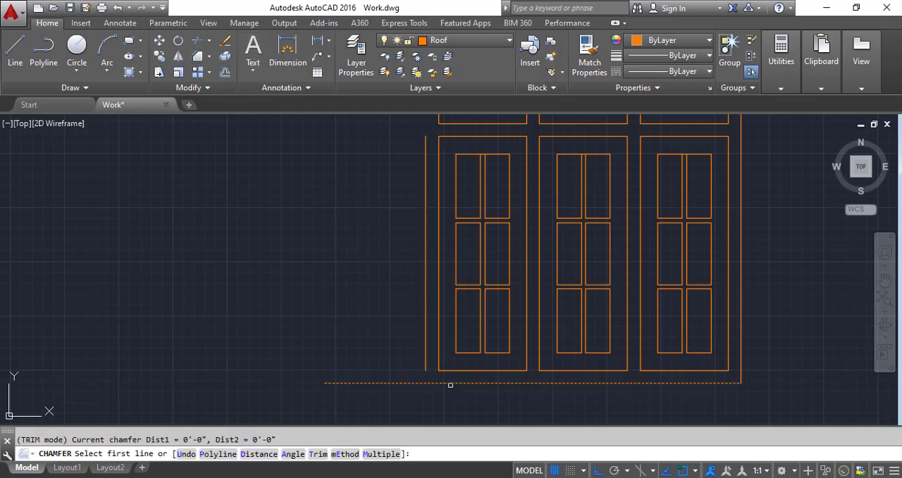
{"action": "left_click", "coordinate": [451, 382]}
{"action": "left_click", "coordinate": [426, 355]}
{"action": "key", "text": "Return"}
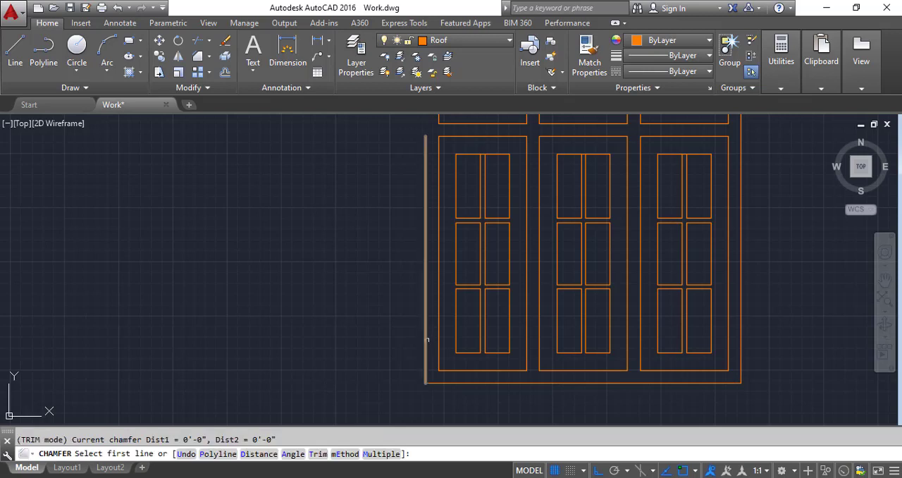
{"action": "left_click", "coordinate": [426, 339]}
{"action": "scroll", "coordinate": [425, 352], "scroll_direction": "down", "scroll_amount": 2}
{"action": "left_click", "coordinate": [448, 177]}
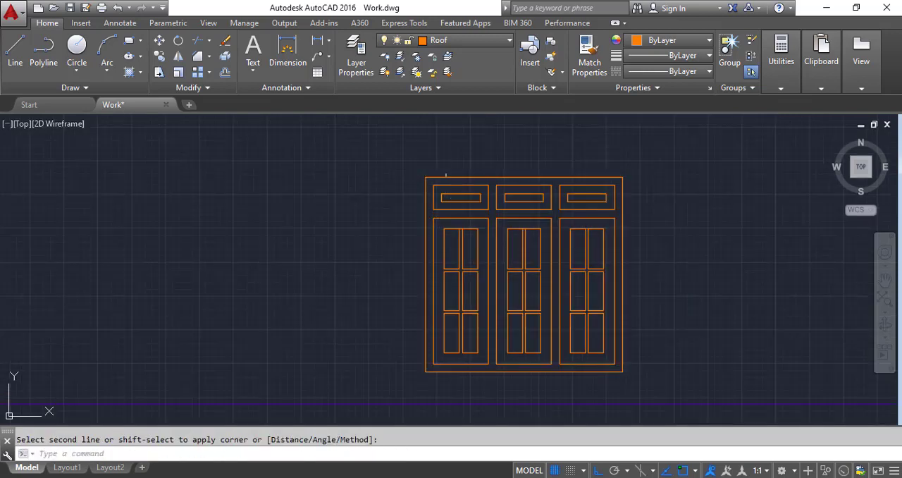
Step: Assign the whole three-panel window to the Window layer
{"action": "scroll", "coordinate": [467, 266], "scroll_direction": "down", "scroll_amount": 4}
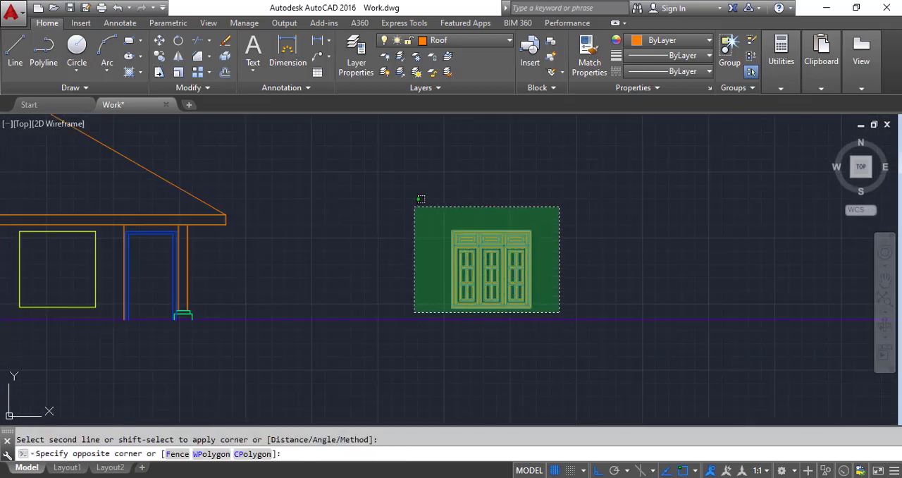
{"action": "left_click", "coordinate": [415, 204]}
{"action": "left_click", "coordinate": [465, 42]}
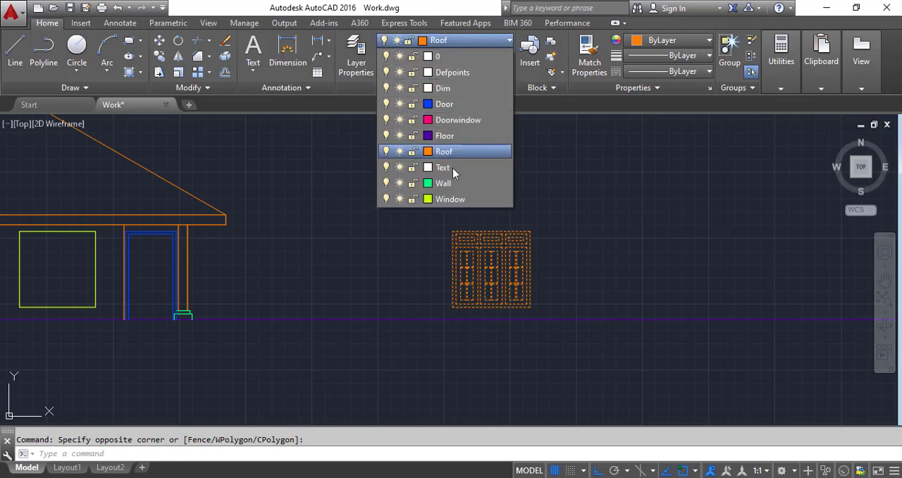
{"action": "left_click", "coordinate": [451, 203]}
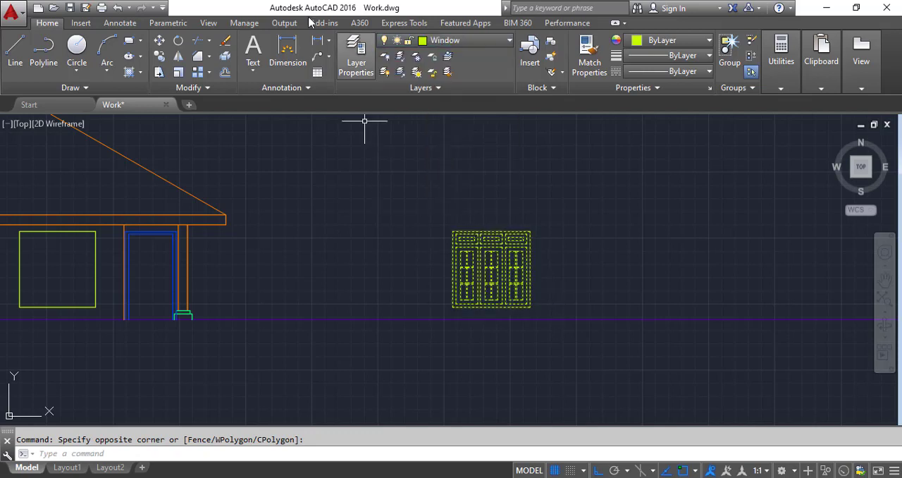
Step: Move the three-panel window by its lower-left corner onto the lower-left corner of the dining window outline
{"action": "left_click", "coordinate": [159, 40]}
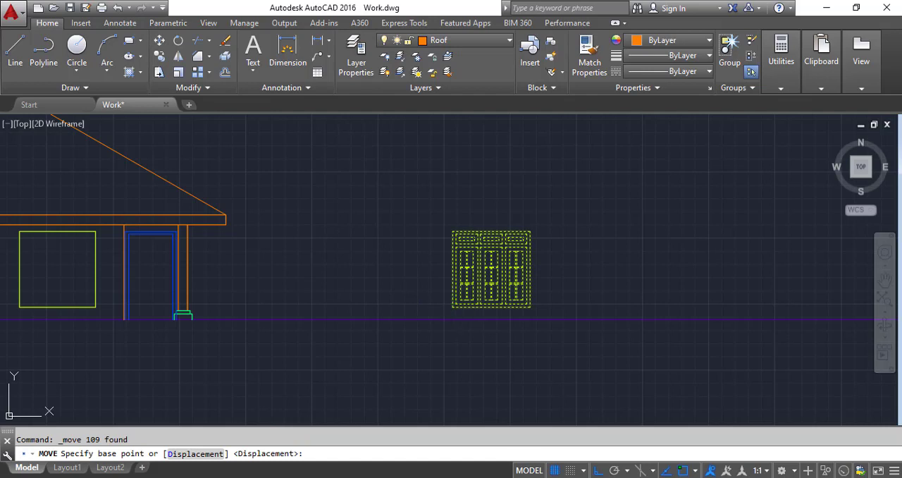
{"action": "left_click", "coordinate": [452, 307]}
{"action": "scroll", "coordinate": [394, 303], "scroll_direction": "down", "scroll_amount": 5}
{"action": "scroll", "coordinate": [292, 316], "scroll_direction": "up", "scroll_amount": 8}
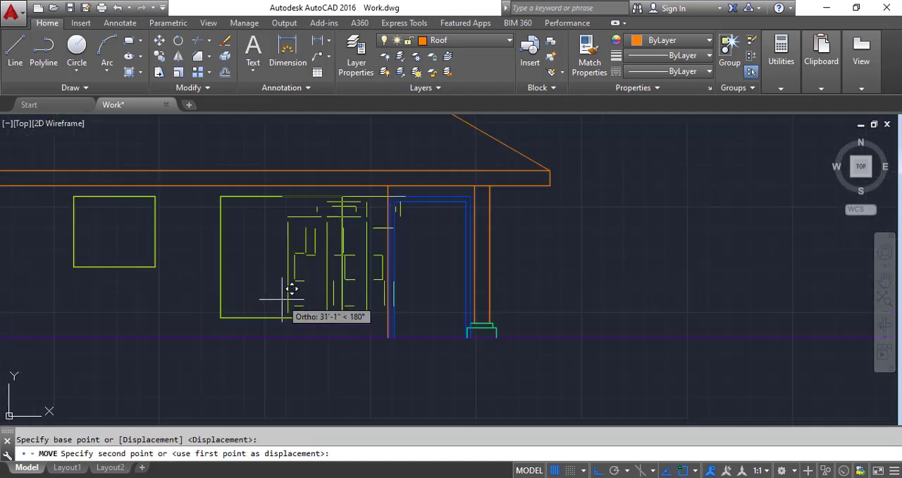
{"action": "left_click", "coordinate": [223, 315]}
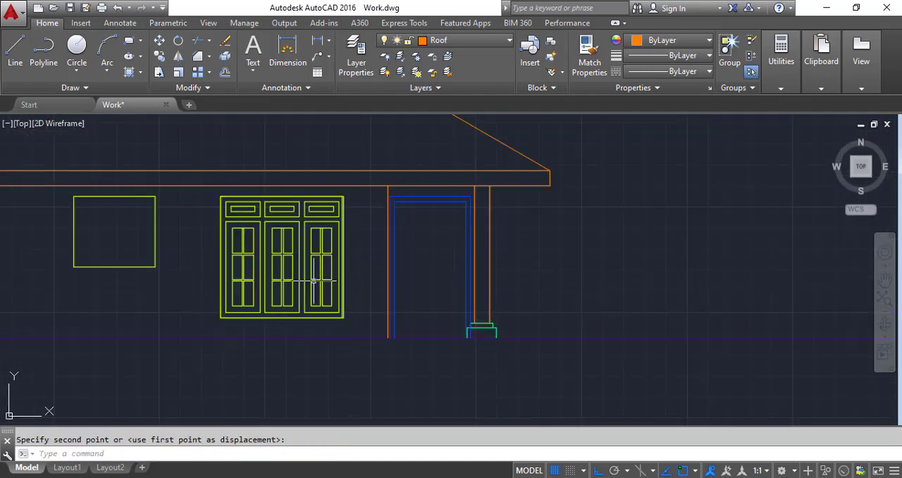
{"action": "scroll", "coordinate": [345, 203], "scroll_direction": "up", "scroll_amount": 5}
{"action": "scroll", "coordinate": [346, 191], "scroll_direction": "down", "scroll_amount": 6}
{"action": "scroll", "coordinate": [253, 217], "scroll_direction": "up", "scroll_amount": 8}
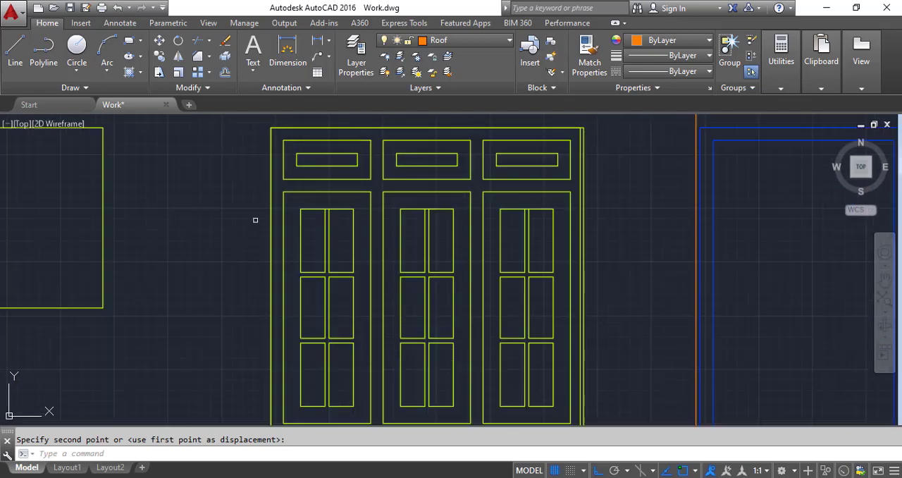
{"action": "scroll", "coordinate": [255, 220], "scroll_direction": "down", "scroll_amount": 5}
{"action": "scroll", "coordinate": [378, 226], "scroll_direction": "up", "scroll_amount": 5}
{"action": "scroll", "coordinate": [378, 237], "scroll_direction": "down", "scroll_amount": 4}
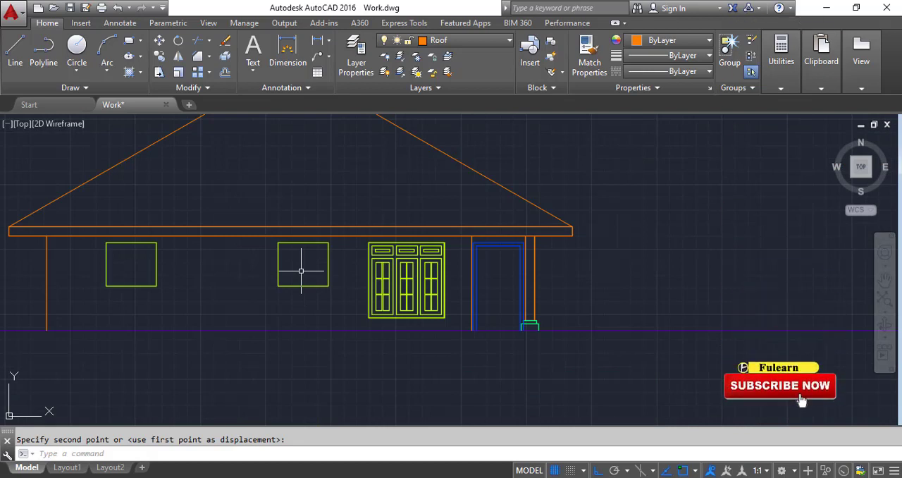
Step: Copy the plain window outline beside the dining window about 46 feet to the right, clear of the elevation
{"action": "scroll", "coordinate": [290, 252], "scroll_direction": "up", "scroll_amount": 4}
{"action": "key", "text": "Escape"}
{"action": "left_click", "coordinate": [402, 342]}
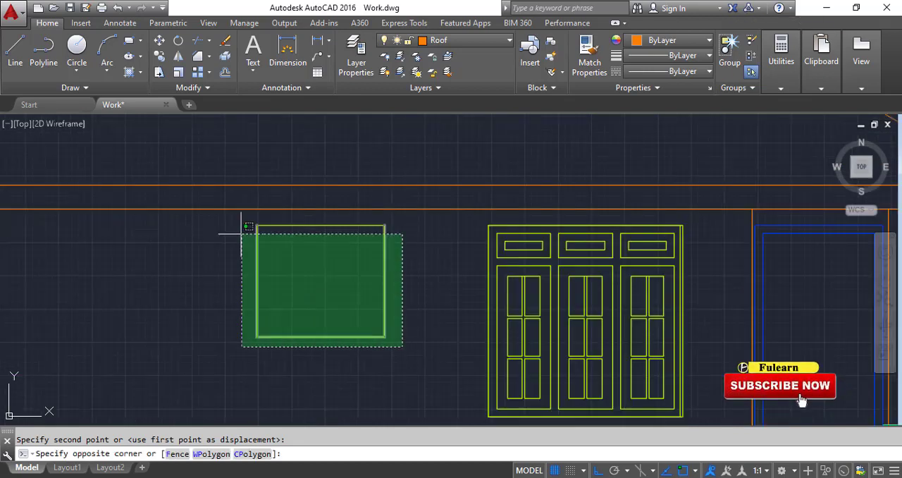
{"action": "left_click", "coordinate": [234, 219]}
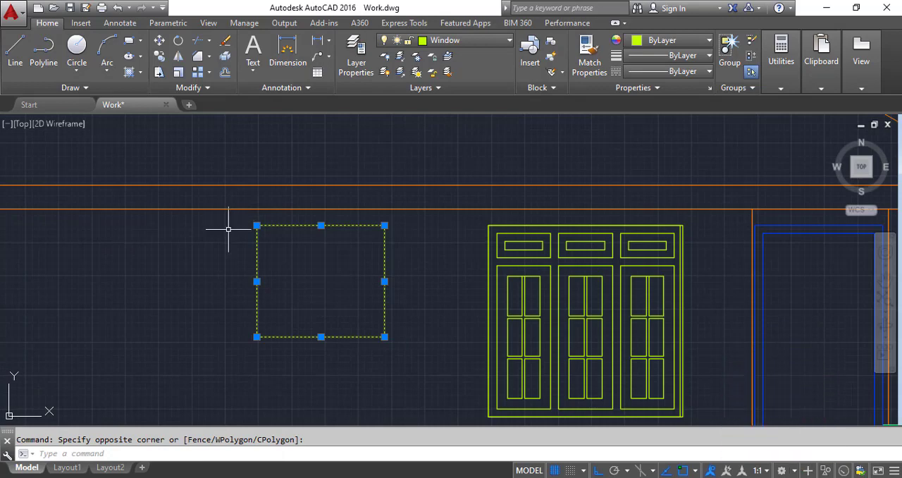
{"action": "left_click", "coordinate": [160, 58]}
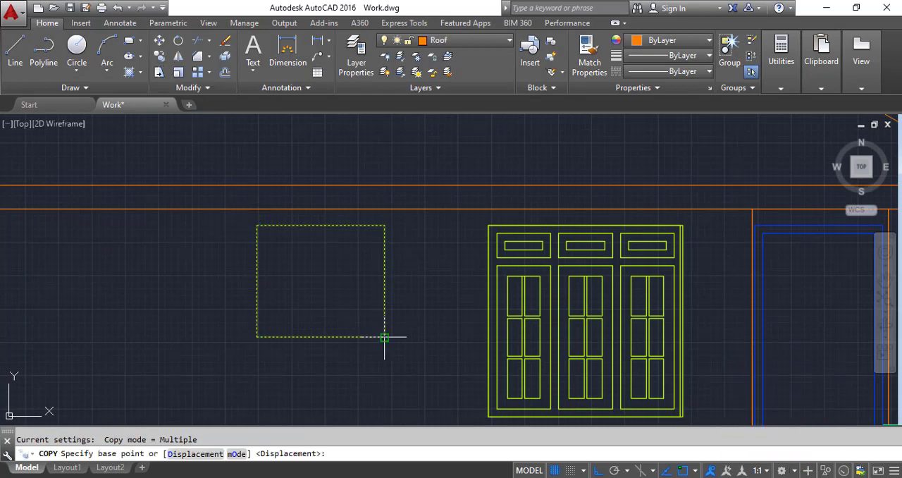
{"action": "left_click", "coordinate": [384, 336]}
{"action": "scroll", "coordinate": [252, 264], "scroll_direction": "down", "scroll_amount": 8}
{"action": "left_click", "coordinate": [500, 283]}
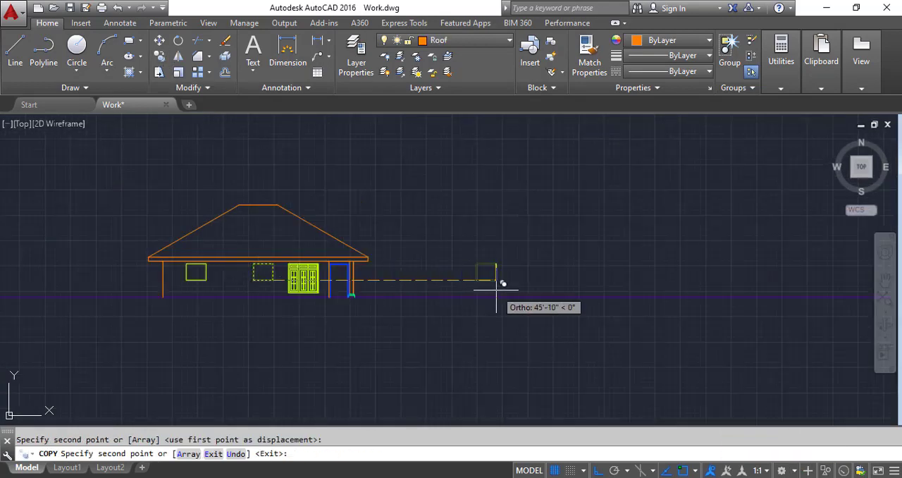
{"action": "key", "text": "Escape"}
Step: Offset all four edges of the copied window outline inward by 3 inches to form its frame
{"action": "scroll", "coordinate": [498, 279], "scroll_direction": "up", "scroll_amount": 5}
{"action": "scroll", "coordinate": [472, 277], "scroll_direction": "up", "scroll_amount": 4}
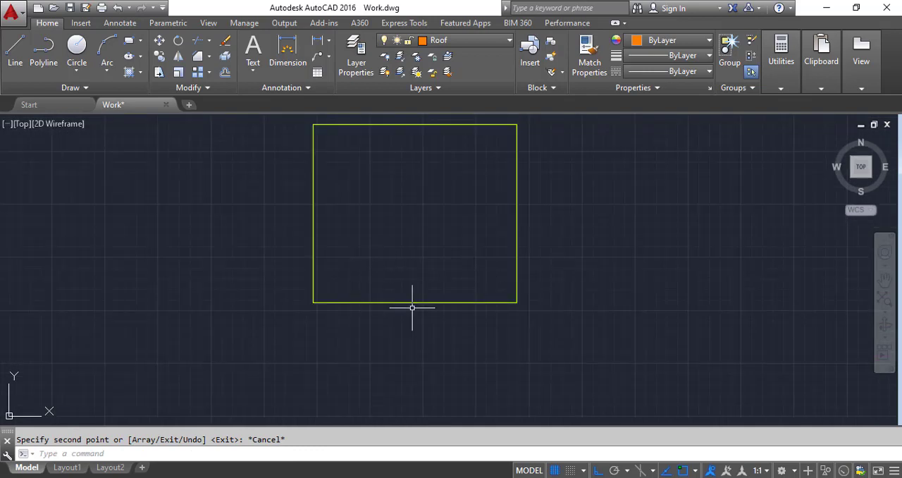
{"action": "left_click", "coordinate": [14, 48]}
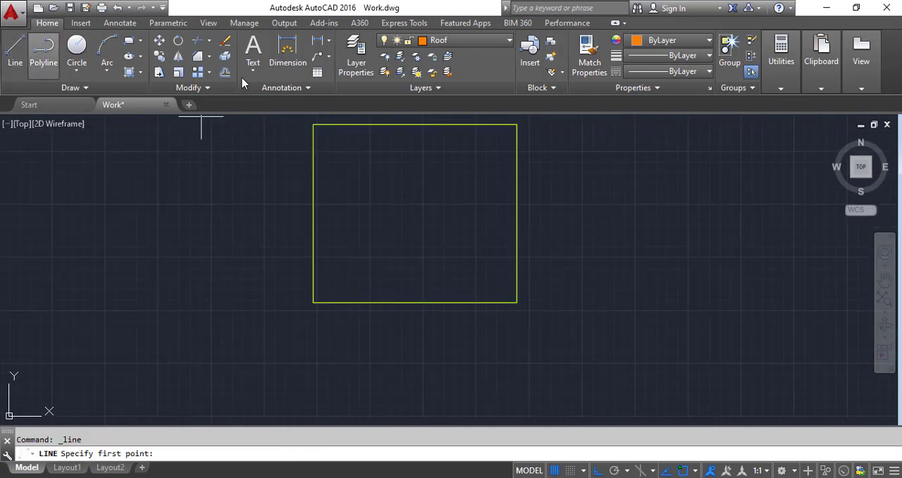
{"action": "left_click", "coordinate": [225, 73]}
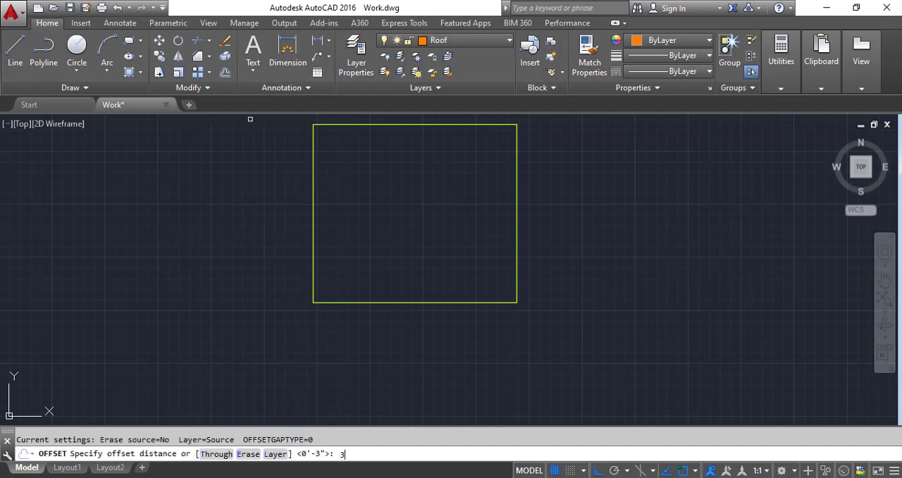
{"action": "type", "text": "3"}
{"action": "key", "text": "Return"}
{"action": "left_click", "coordinate": [474, 302]}
{"action": "left_click", "coordinate": [486, 246]}
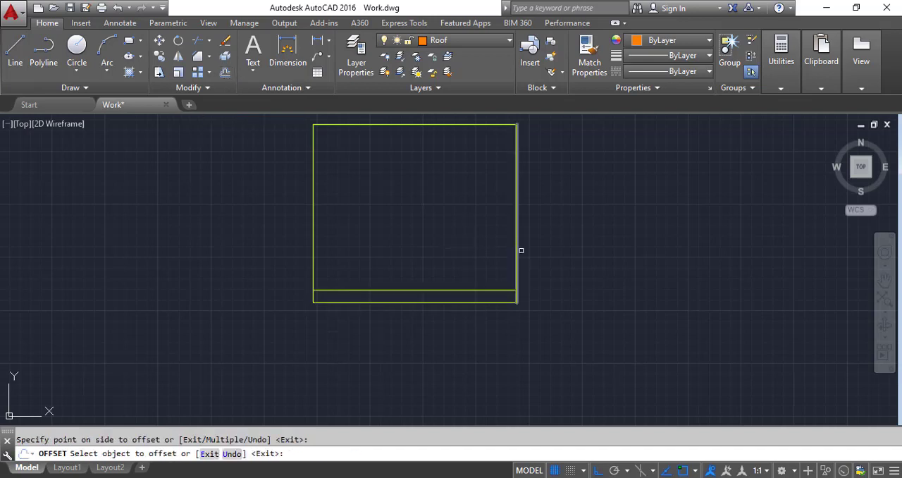
{"action": "left_click", "coordinate": [520, 250]}
{"action": "left_click", "coordinate": [438, 245]}
{"action": "left_click", "coordinate": [445, 127]}
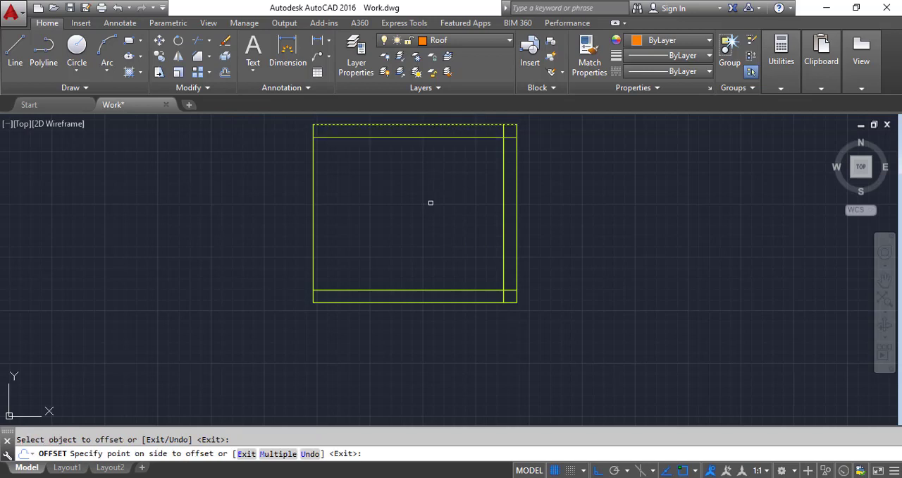
{"action": "left_click", "coordinate": [330, 212]}
{"action": "left_click", "coordinate": [315, 216]}
{"action": "left_click", "coordinate": [412, 234]}
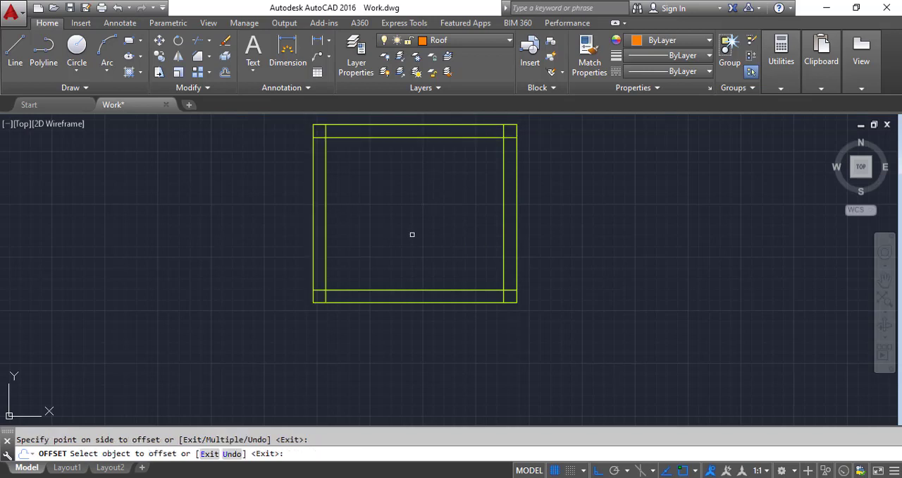
Step: Draw a vertical centre line from the midpoint of the window's outer top edge to the midpoint of its outer bottom edge
{"action": "left_click", "coordinate": [198, 40]}
{"action": "left_click", "coordinate": [15, 48]}
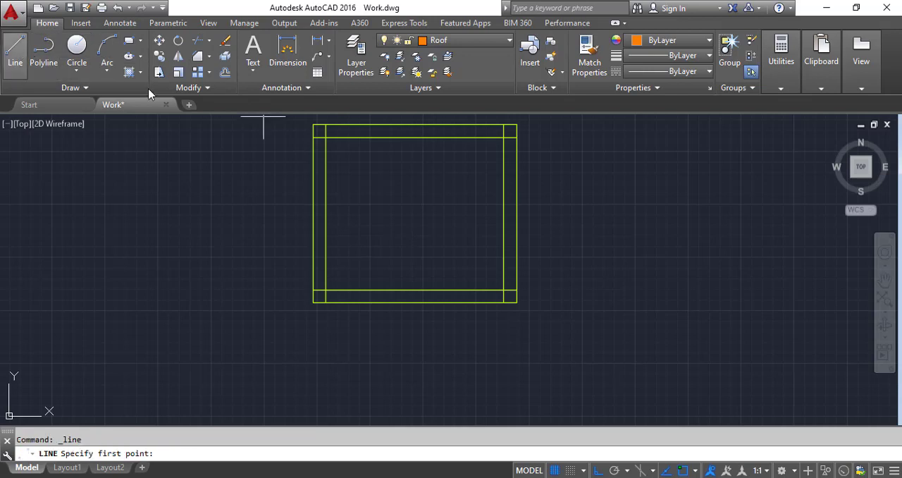
{"action": "left_click", "coordinate": [414, 125]}
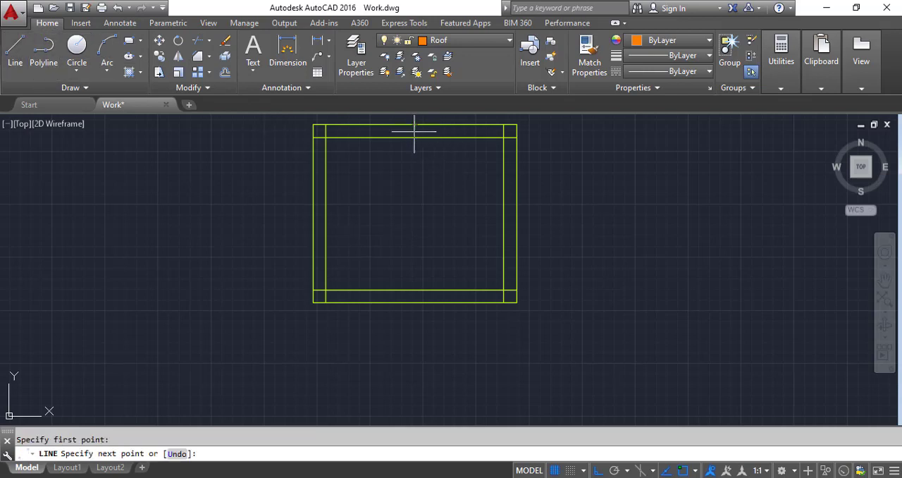
{"action": "left_click", "coordinate": [414, 303]}
{"action": "key", "text": "Return"}
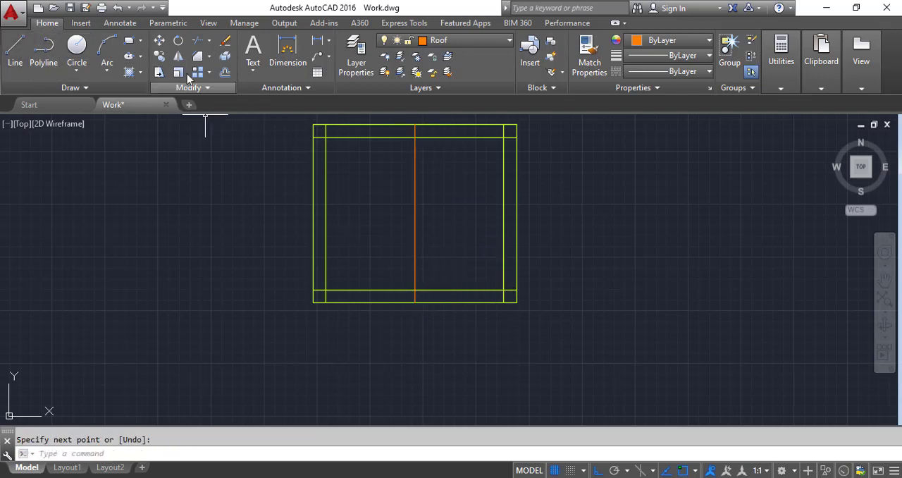
Step: Offset the centre line 1.5 inches to both sides to form the mullion, and delete the original centre line
{"action": "left_click", "coordinate": [224, 72]}
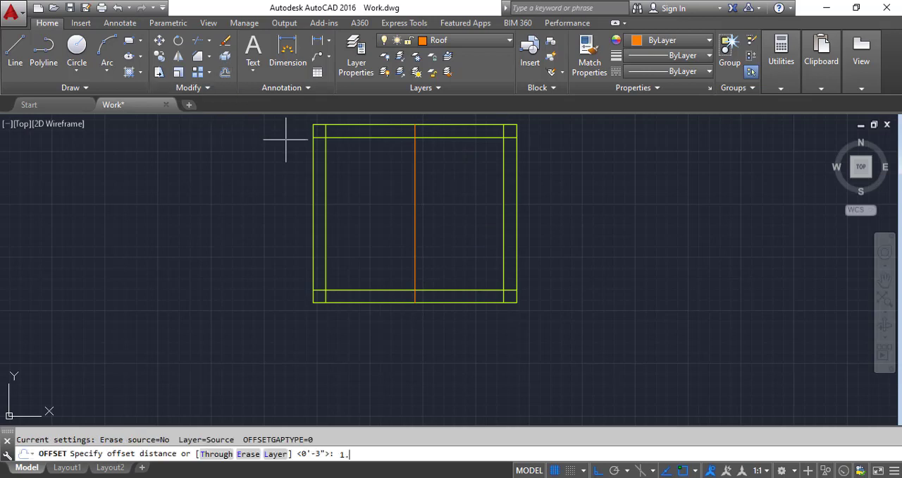
{"action": "type", "text": "1.5"}
{"action": "key", "text": "Return"}
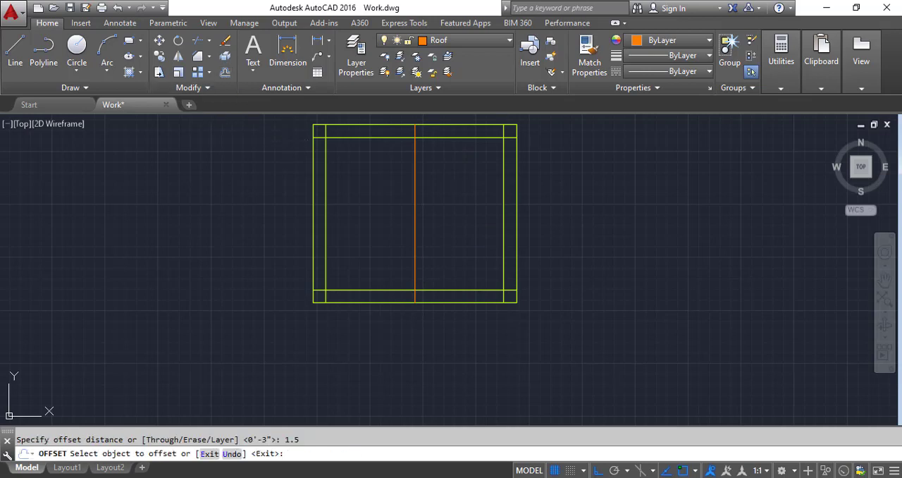
{"action": "left_click", "coordinate": [414, 235]}
{"action": "left_click", "coordinate": [451, 238]}
{"action": "left_click", "coordinate": [415, 239]}
{"action": "left_click", "coordinate": [374, 239]}
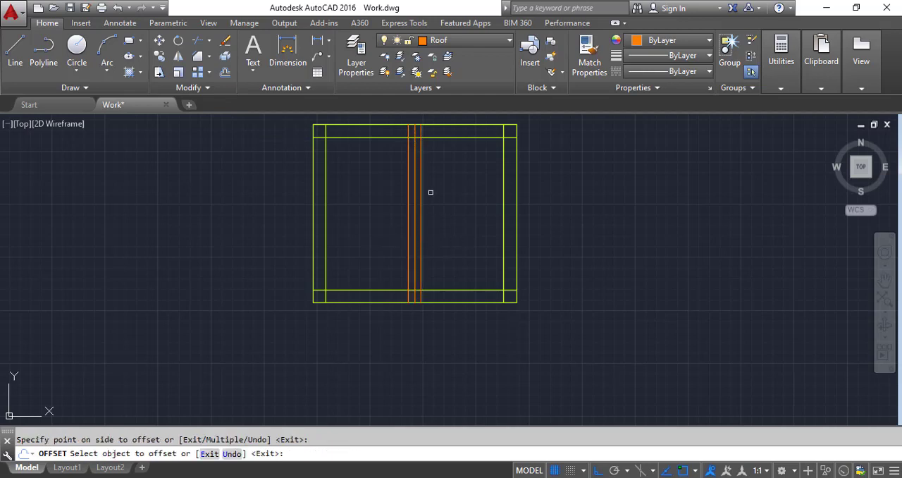
{"action": "key", "text": "Escape"}
{"action": "left_click", "coordinate": [415, 222]}
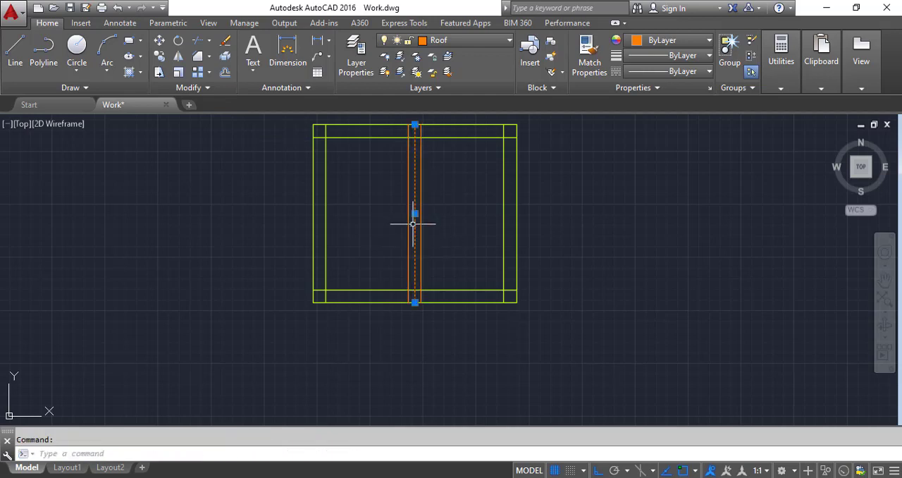
{"action": "key", "text": "Delete"}
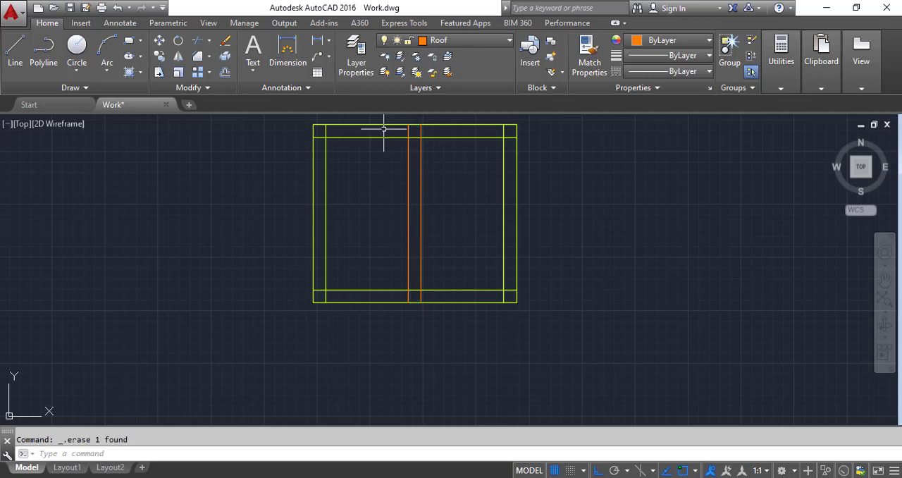
Step: Offset the inner top frame line and the outer top edge of the window downward by 9 inches
{"action": "left_click", "coordinate": [225, 75]}
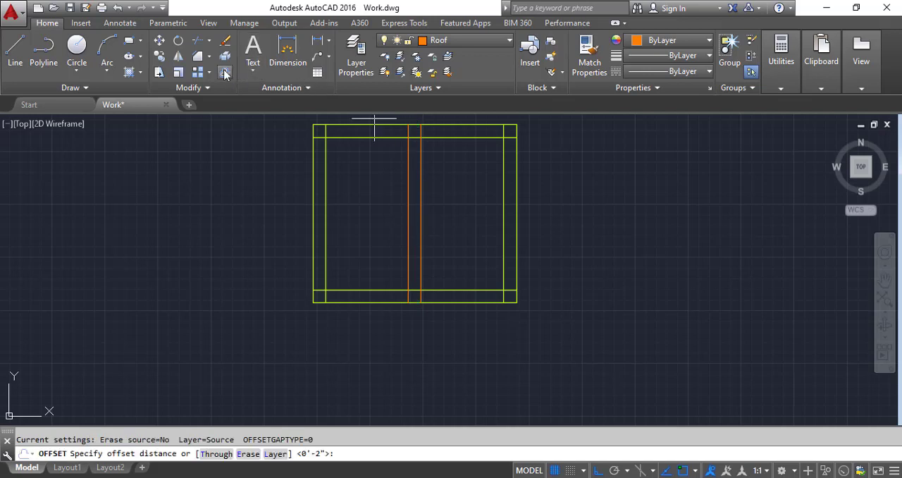
{"action": "type", "text": "9"}
{"action": "key", "text": "Return"}
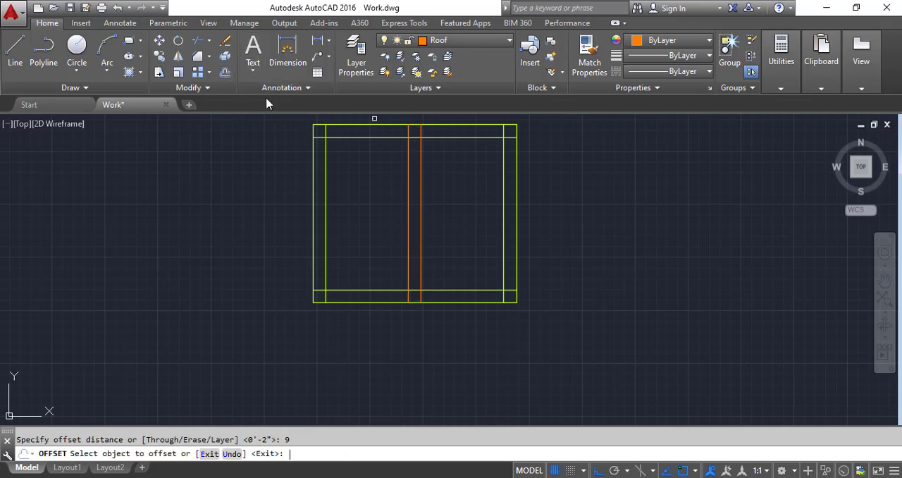
{"action": "left_click", "coordinate": [358, 138]}
{"action": "left_click", "coordinate": [363, 218]}
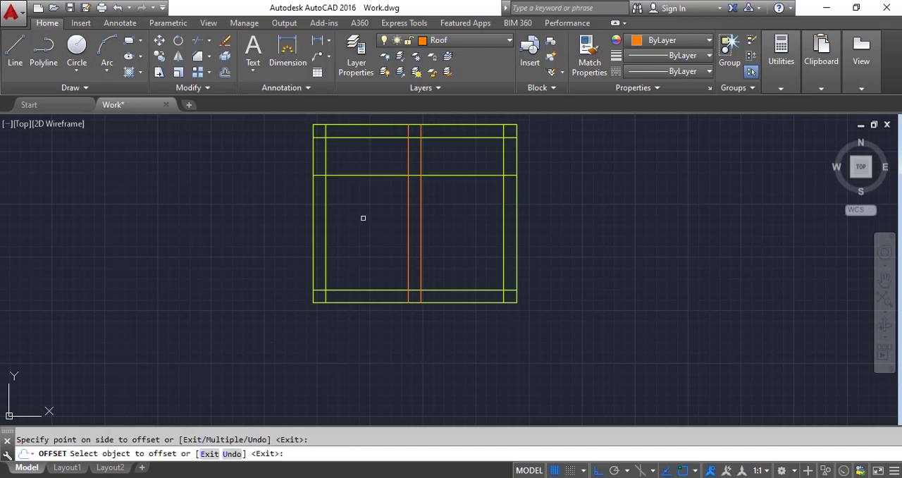
{"action": "left_click", "coordinate": [367, 125]}
{"action": "left_click", "coordinate": [366, 178]}
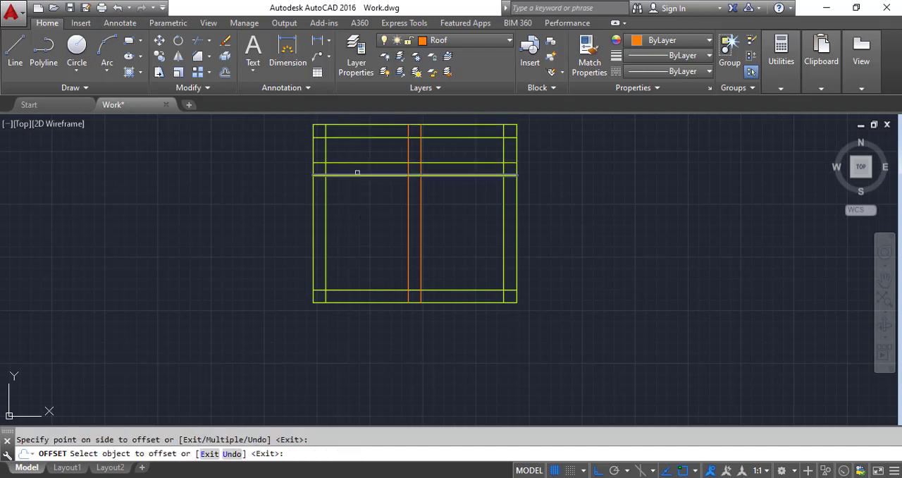
Step: Offset the lower horizontal divider line 3 inches downward to form the transom bar, and delete the extra line just above it
{"action": "left_click", "coordinate": [225, 73]}
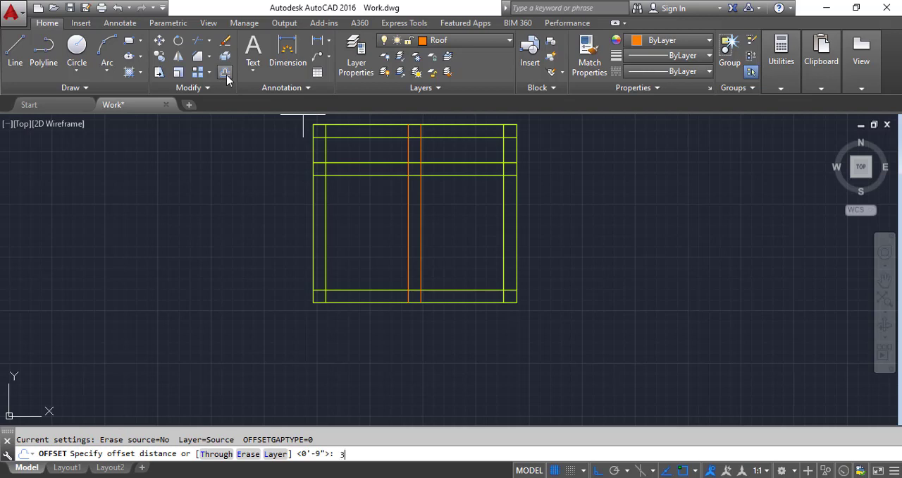
{"action": "type", "text": "3"}
{"action": "key", "text": "Return"}
{"action": "left_click", "coordinate": [346, 175]}
{"action": "left_click", "coordinate": [348, 195]}
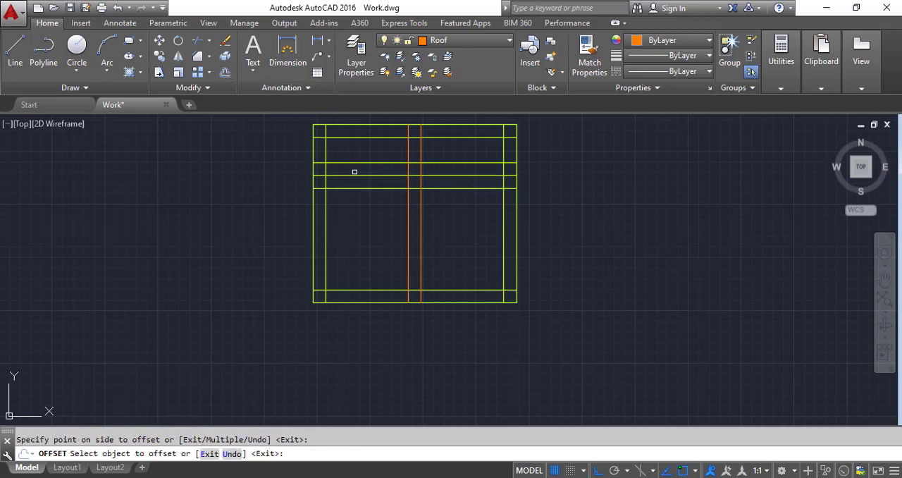
{"action": "key", "text": "Escape"}
{"action": "left_click", "coordinate": [358, 163]}
{"action": "key", "text": "Delete"}
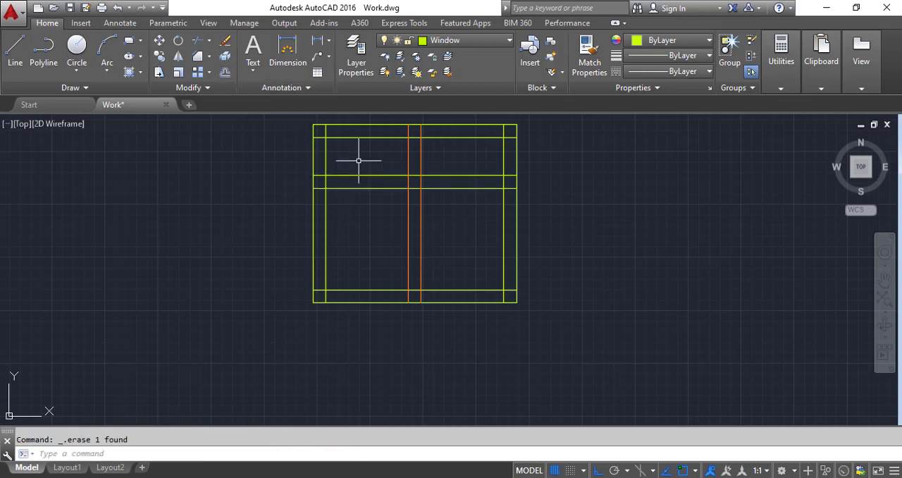
Step: Trim the overlapping frame lines at the window's lower-right corner and at the foot of the mullion
{"action": "left_click", "coordinate": [200, 44]}
{"action": "key", "text": "Return"}
{"action": "scroll", "coordinate": [515, 295], "scroll_direction": "up", "scroll_amount": 4}
{"action": "left_click", "coordinate": [507, 301]}
{"action": "left_click", "coordinate": [500, 274]}
{"action": "left_click", "coordinate": [498, 307]}
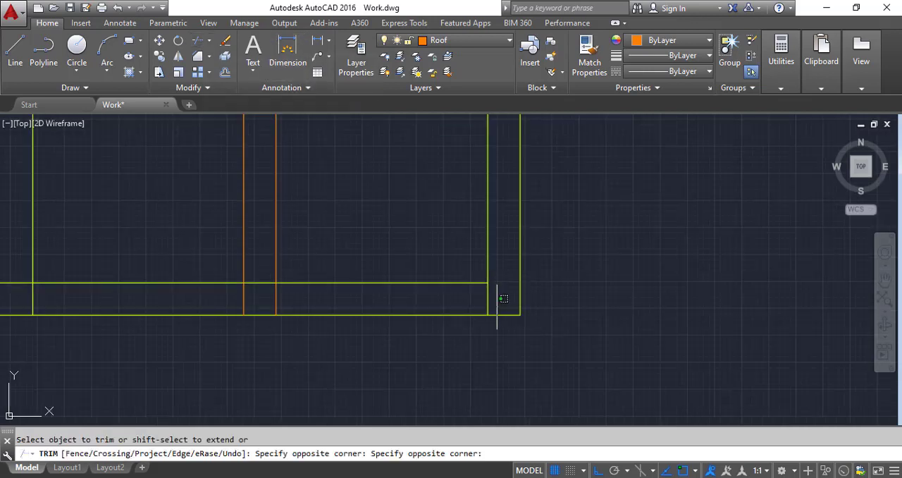
{"action": "left_click", "coordinate": [477, 300]}
{"action": "left_click", "coordinate": [297, 298]}
{"action": "left_click", "coordinate": [210, 299]}
{"action": "left_click", "coordinate": [260, 293]}
{"action": "left_click", "coordinate": [258, 268]}
{"action": "middle_click_drag", "start_coordinate": [94, 290], "coordinate": [198, 291]}
{"action": "scroll", "coordinate": [197, 292], "scroll_direction": "down", "scroll_amount": 2}
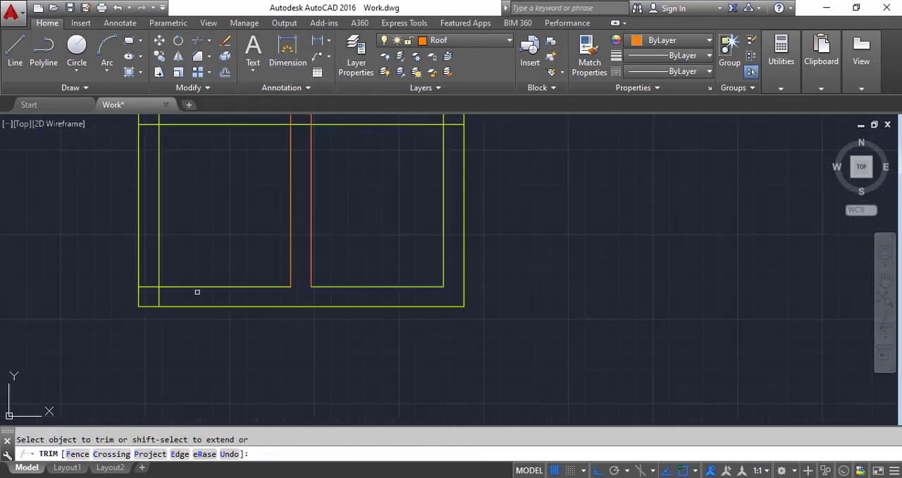
Step: Trim the overlapping frame lines at the window's lower-left corner
{"action": "scroll", "coordinate": [168, 300], "scroll_direction": "up", "scroll_amount": 4}
{"action": "left_click", "coordinate": [177, 303]}
{"action": "left_click", "coordinate": [103, 295]}
{"action": "left_click", "coordinate": [116, 282]}
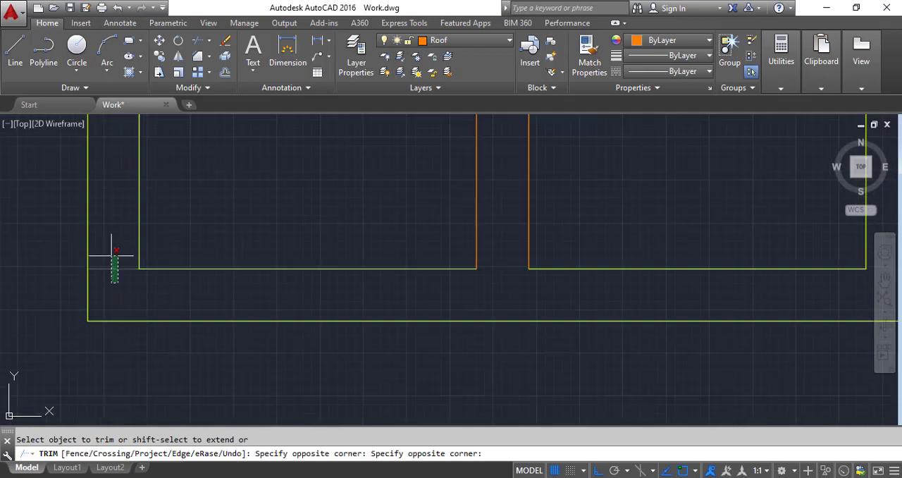
{"action": "left_click", "coordinate": [111, 255]}
Step: Trim the overlapping lines where the mullion and the transom bar cross
{"action": "scroll", "coordinate": [254, 371], "scroll_direction": "down", "scroll_amount": 8}
{"action": "scroll", "coordinate": [294, 299], "scroll_direction": "up", "scroll_amount": 6}
{"action": "left_click", "coordinate": [308, 287]}
{"action": "left_click", "coordinate": [302, 209]}
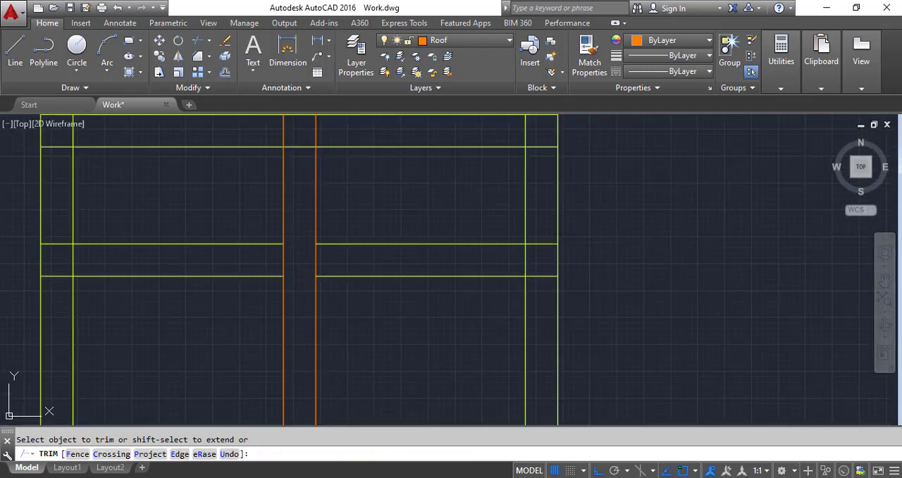
{"action": "left_click", "coordinate": [342, 263]}
{"action": "left_click", "coordinate": [189, 261]}
Step: Trim the overlapping lines at both ends of the transom bar where it meets the side frames
{"action": "left_click", "coordinate": [66, 289]}
{"action": "left_click", "coordinate": [57, 230]}
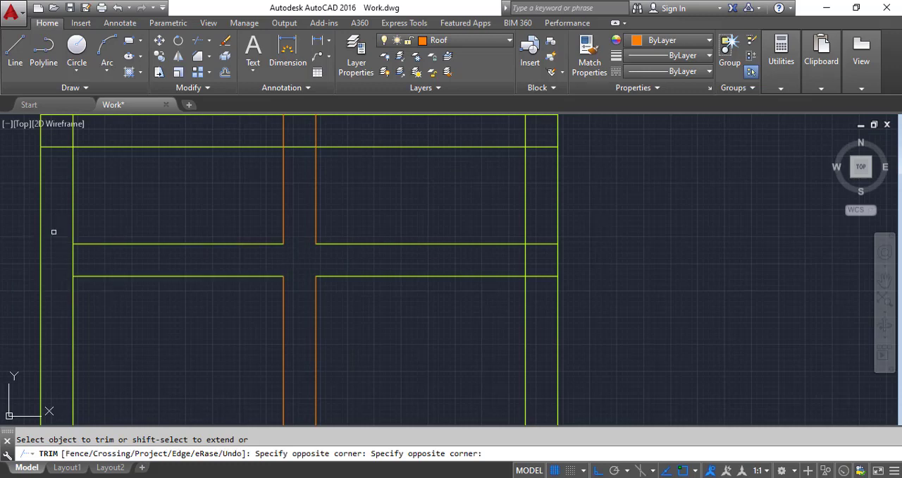
{"action": "left_click", "coordinate": [97, 260]}
{"action": "left_click", "coordinate": [68, 263]}
{"action": "left_click", "coordinate": [544, 285]}
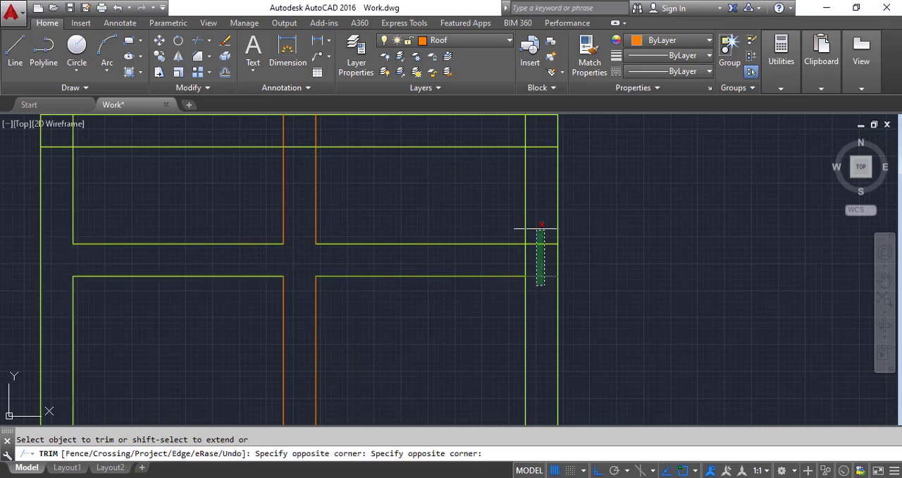
{"action": "left_click", "coordinate": [535, 224]}
{"action": "left_click", "coordinate": [527, 259]}
Step: Trim the overlapping frame lines at the window's upper-right corner and at the top of the mullion
{"action": "left_click", "coordinate": [544, 148]}
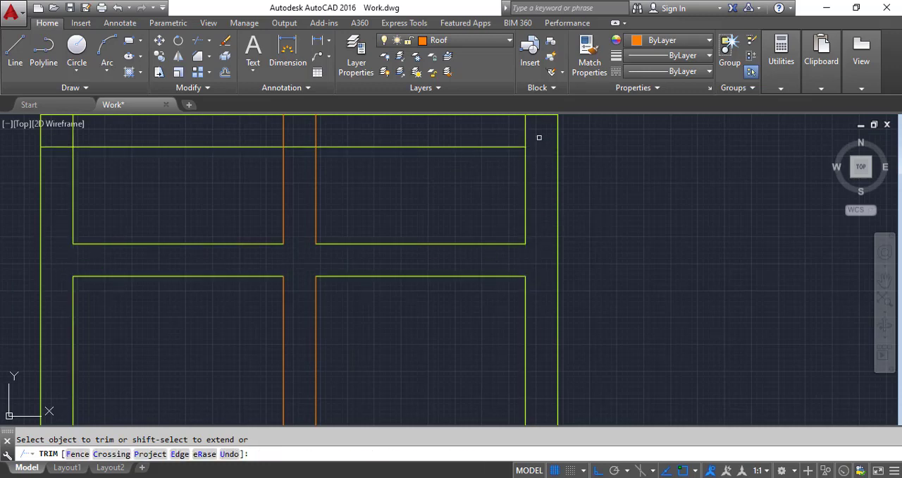
{"action": "left_click", "coordinate": [525, 131]}
{"action": "left_click", "coordinate": [337, 128]}
{"action": "left_click", "coordinate": [248, 136]}
{"action": "left_click", "coordinate": [301, 138]}
{"action": "left_click", "coordinate": [298, 151]}
{"action": "scroll", "coordinate": [74, 150], "scroll_direction": "down", "scroll_amount": 3}
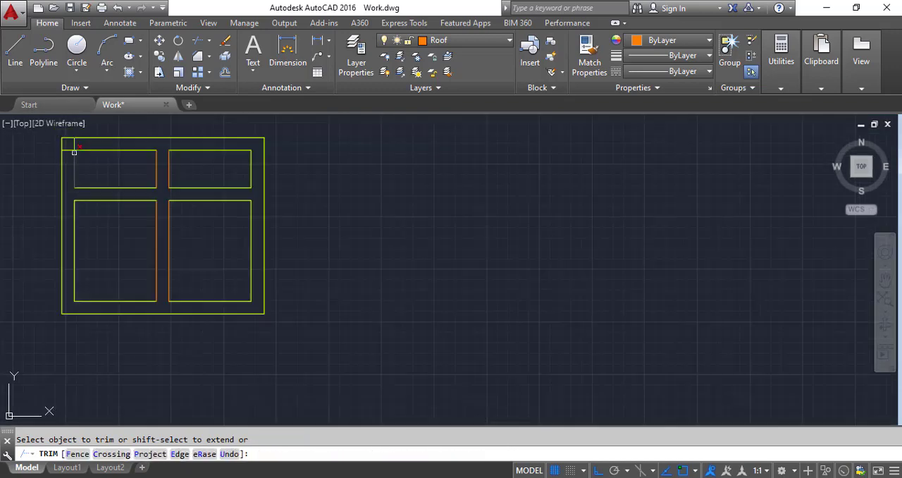
Step: Trim the overlapping frame lines at the window's upper-left corner
{"action": "scroll", "coordinate": [71, 134], "scroll_direction": "up", "scroll_amount": 6}
{"action": "left_click", "coordinate": [127, 192]}
{"action": "left_click", "coordinate": [70, 188]}
{"action": "left_click", "coordinate": [54, 271]}
{"action": "left_click", "coordinate": [43, 199]}
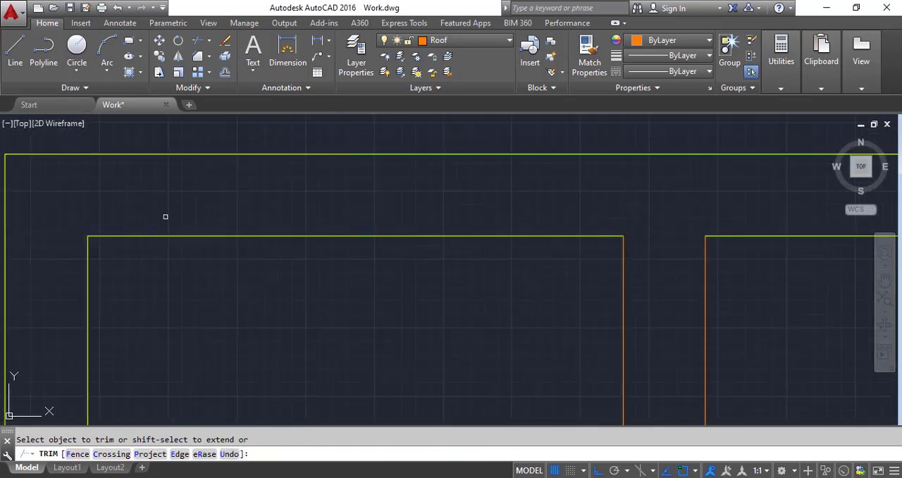
{"action": "scroll", "coordinate": [287, 228], "scroll_direction": "down", "scroll_amount": 6}
{"action": "scroll", "coordinate": [301, 268], "scroll_direction": "up", "scroll_amount": 2}
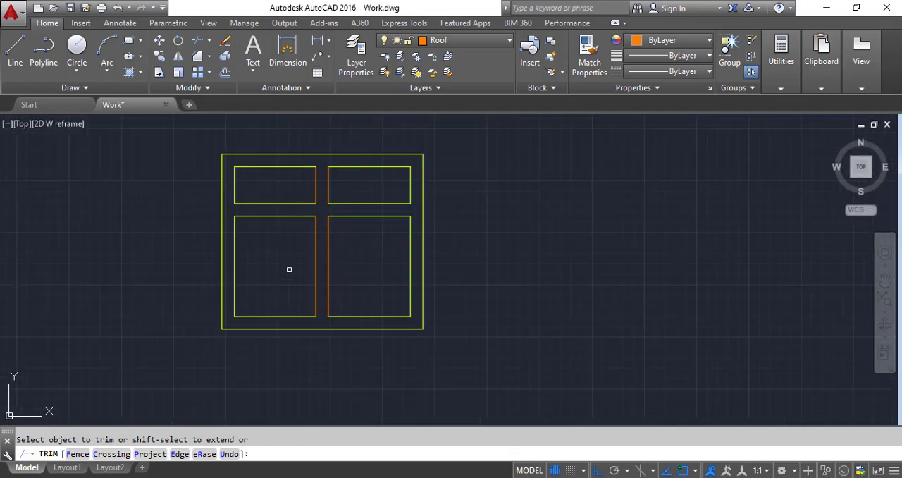
{"action": "key", "text": "Escape"}
Step: Move all lines of the window to the Window layer
{"action": "left_click", "coordinate": [203, 135]}
{"action": "left_click", "coordinate": [533, 381]}
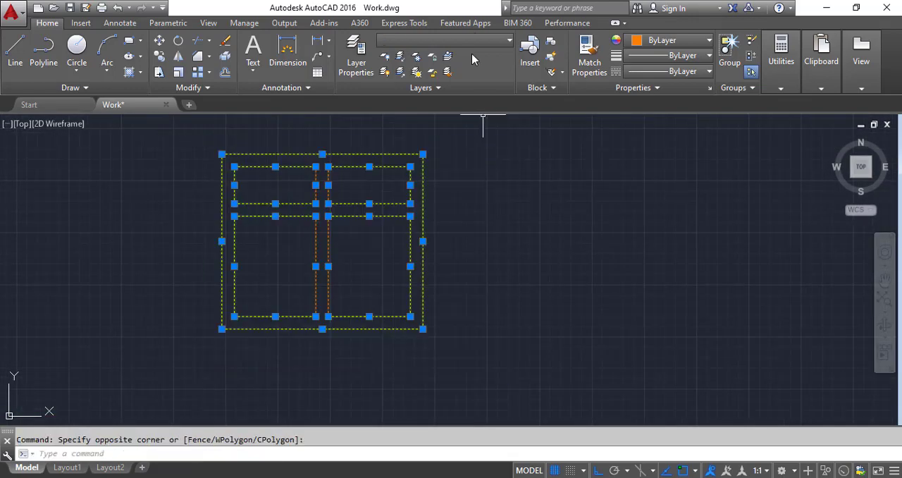
{"action": "left_click", "coordinate": [476, 40]}
{"action": "left_click", "coordinate": [451, 201]}
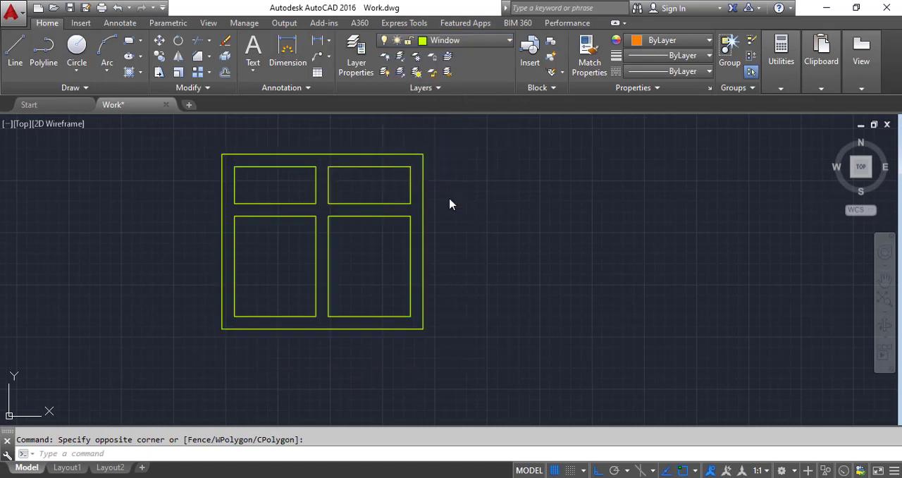
{"action": "key", "text": "Escape"}
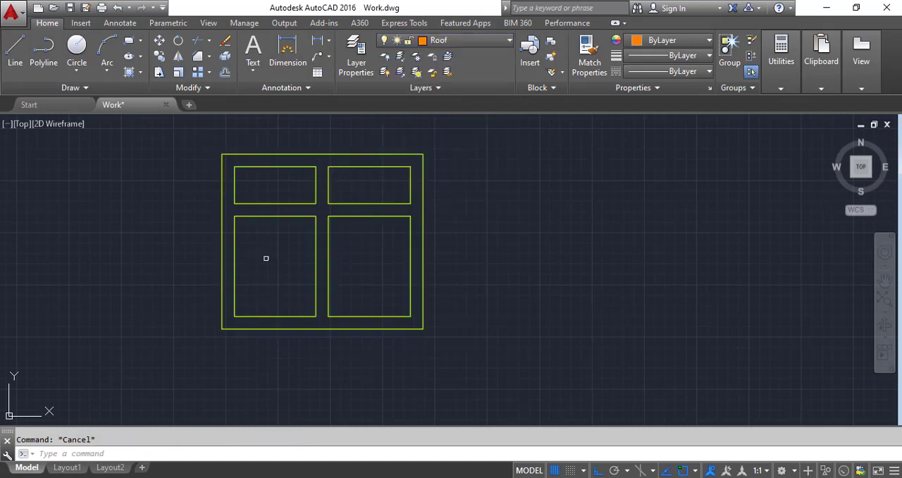
{"action": "left_click", "coordinate": [15, 49]}
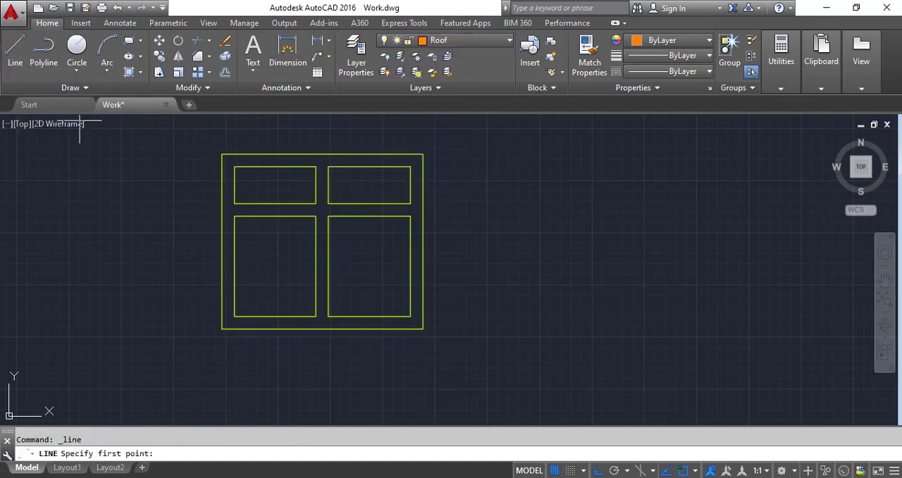
{"action": "left_click", "coordinate": [275, 216]}
{"action": "key", "text": "Escape"}
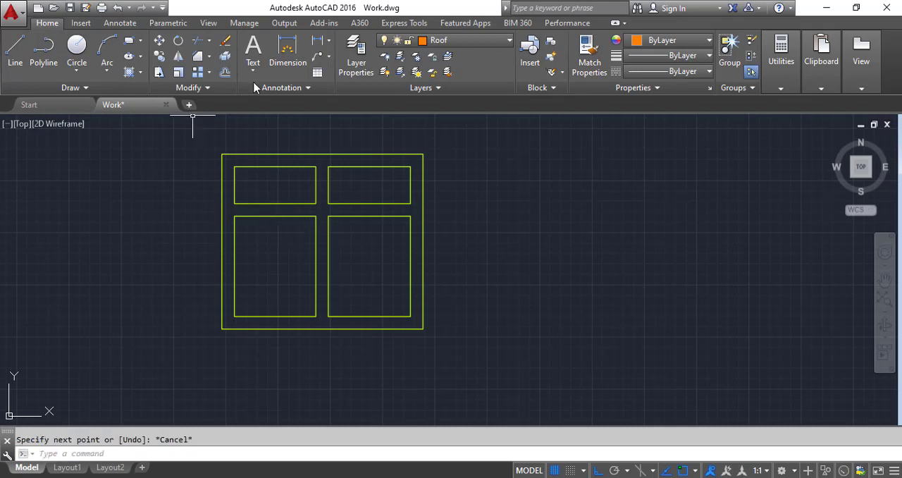
Step: Offset all four edges of the window's lower-left panel 4" inward
{"action": "left_click", "coordinate": [225, 72]}
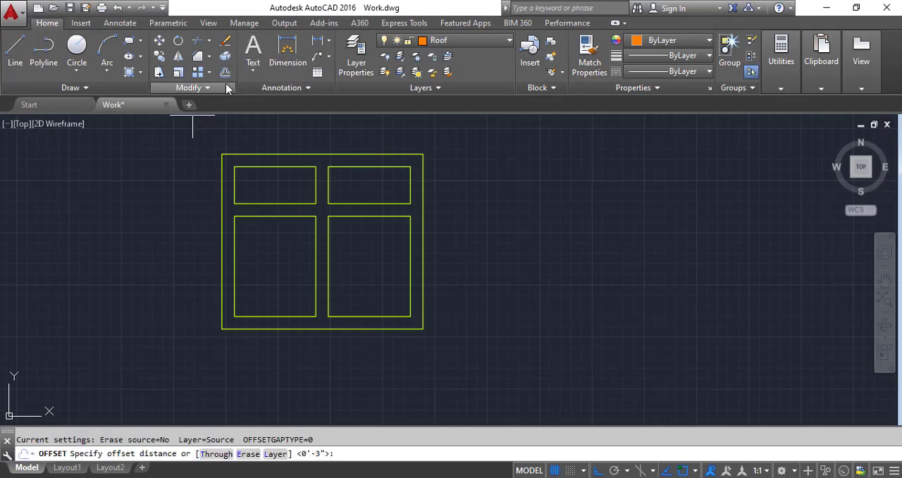
{"action": "type", "text": "4"}
{"action": "key", "text": "Return"}
{"action": "left_click", "coordinate": [316, 282]}
{"action": "left_click", "coordinate": [292, 285]}
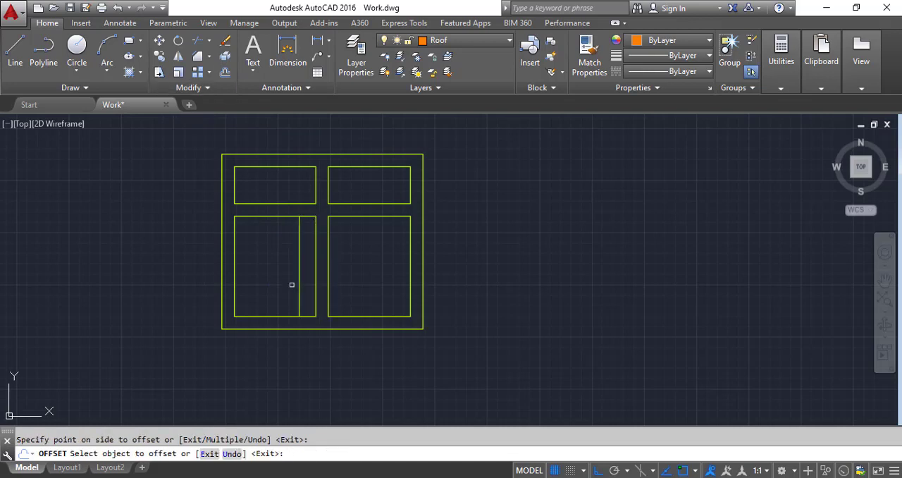
{"action": "left_click", "coordinate": [283, 316]}
{"action": "left_click", "coordinate": [278, 285]}
{"action": "left_click", "coordinate": [236, 271]}
{"action": "left_click", "coordinate": [264, 272]}
{"action": "left_click", "coordinate": [267, 218]}
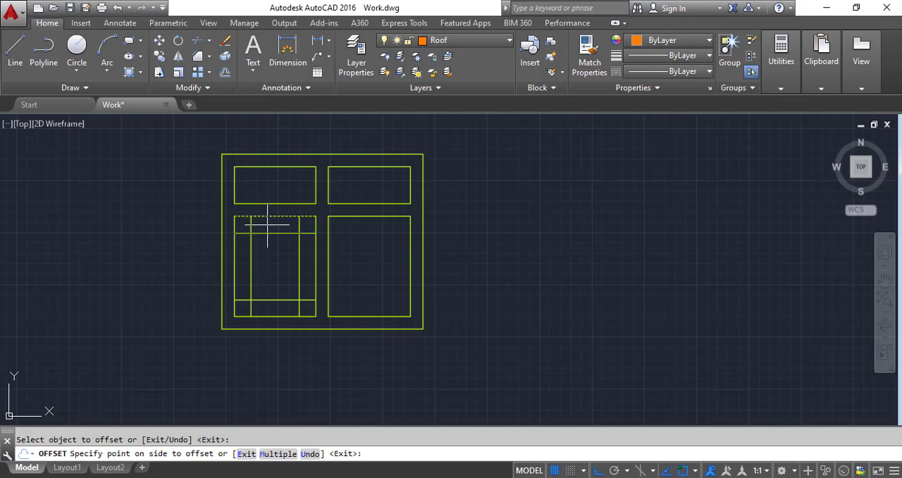
{"action": "left_click", "coordinate": [266, 253]}
Step: Draw a vertical and a horizontal centre line between the midpoints of the inner rectangle in the lower-left panel
{"action": "left_click", "coordinate": [15, 56]}
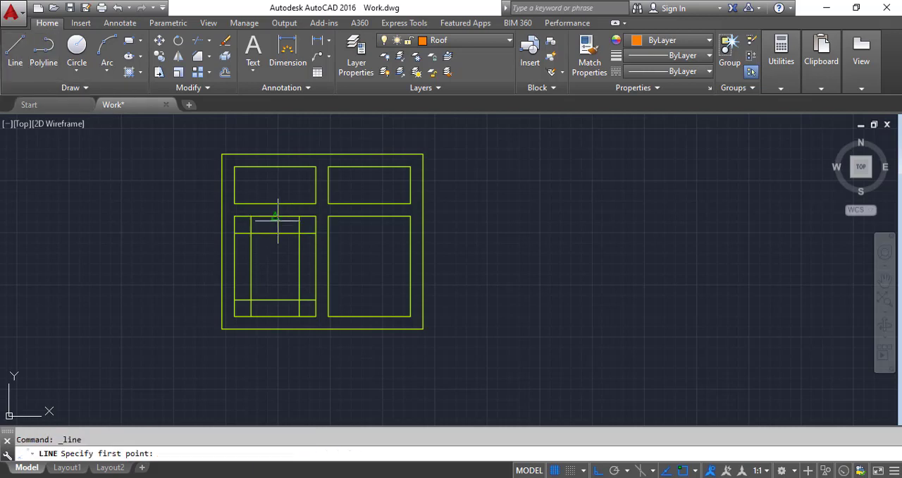
{"action": "left_click", "coordinate": [275, 233]}
{"action": "left_click", "coordinate": [275, 299]}
{"action": "key", "text": "Return"}
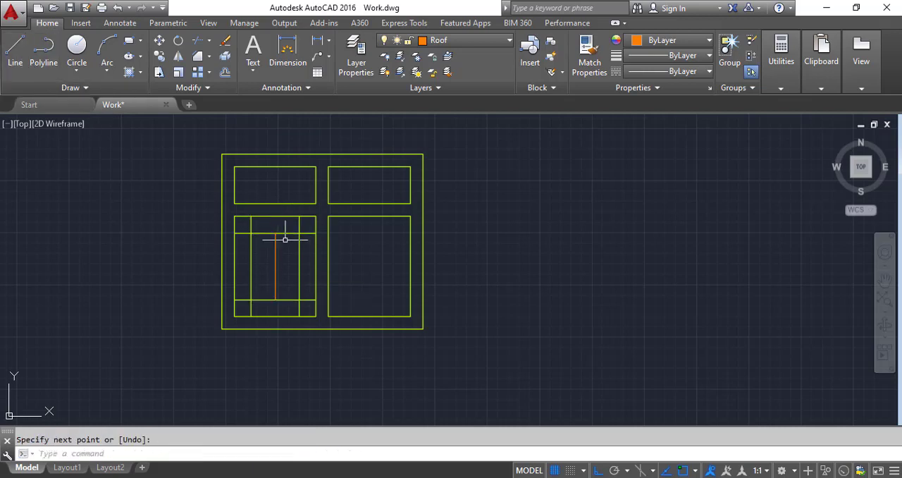
{"action": "scroll", "coordinate": [271, 193], "scroll_direction": "up", "scroll_amount": 2}
{"action": "key", "text": "Return"}
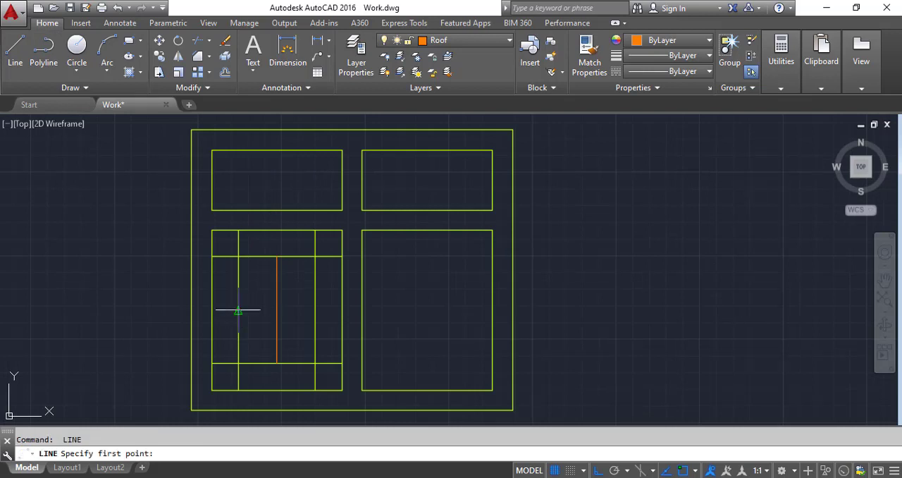
{"action": "left_click", "coordinate": [238, 309]}
{"action": "left_click", "coordinate": [315, 309]}
{"action": "key", "text": "Return"}
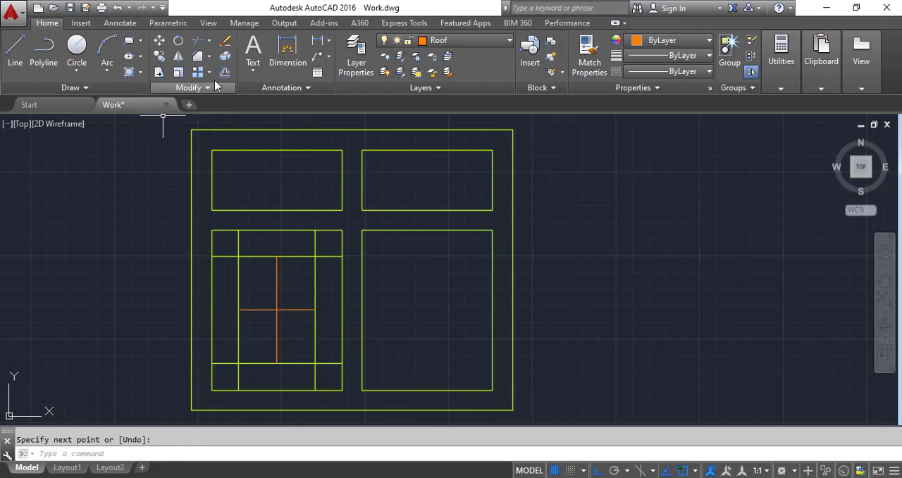
Step: Offset the horizontal centre line of the lower-left panel 0.5" above and below
{"action": "type", "text": "o"}
{"action": "key", "text": "Return"}
{"action": "type", "text": "."}
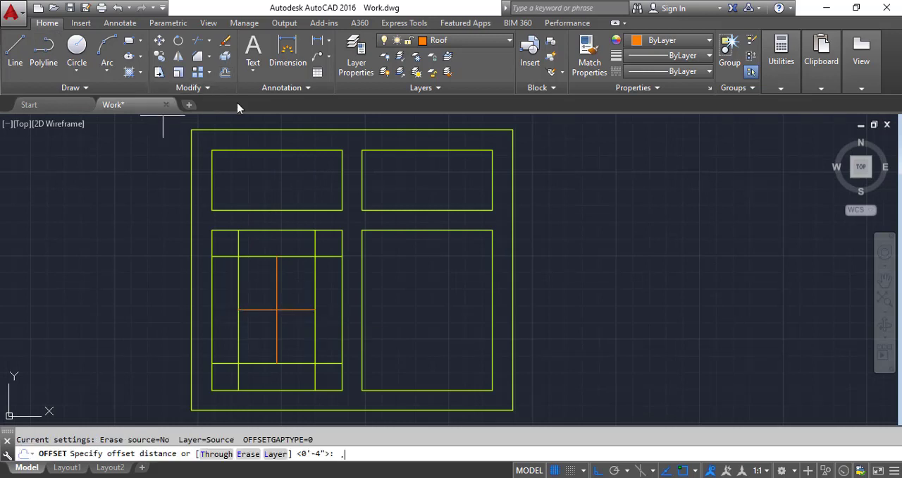
{"action": "type", "text": "5"}
{"action": "key", "text": "Return"}
{"action": "scroll", "coordinate": [298, 325], "scroll_direction": "up", "scroll_amount": 4}
{"action": "left_click", "coordinate": [300, 324]}
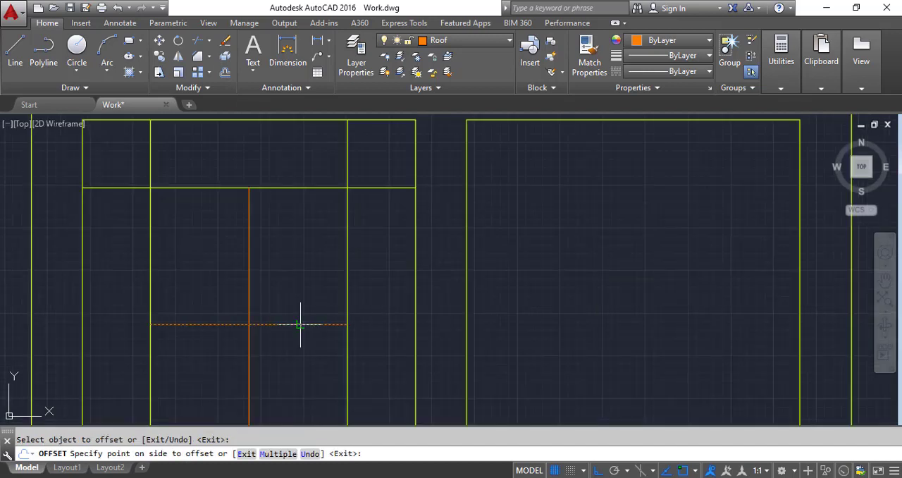
{"action": "left_click", "coordinate": [287, 315]}
{"action": "left_click", "coordinate": [284, 324]}
{"action": "left_click", "coordinate": [284, 363]}
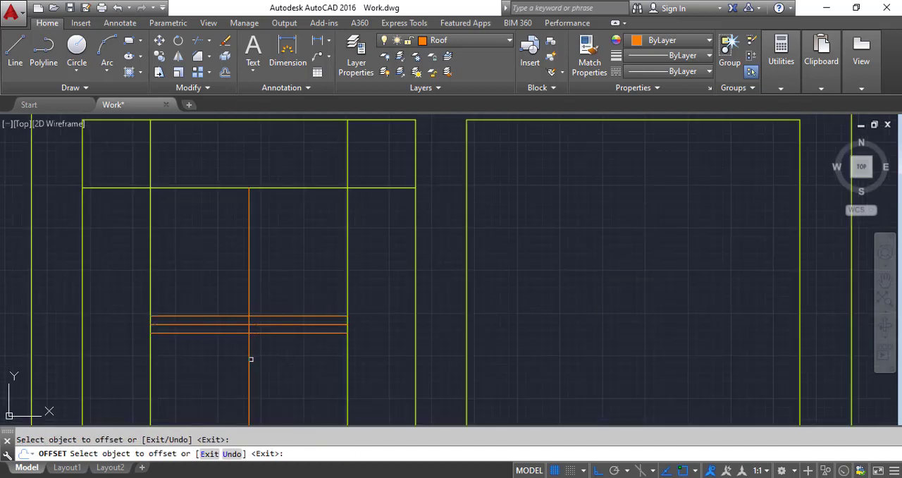
Step: Offset the vertical centre line of the lower-left panel 0.5" to both sides
{"action": "left_click", "coordinate": [251, 359]}
{"action": "left_click", "coordinate": [260, 366]}
{"action": "left_click", "coordinate": [248, 371]}
{"action": "left_click", "coordinate": [214, 372]}
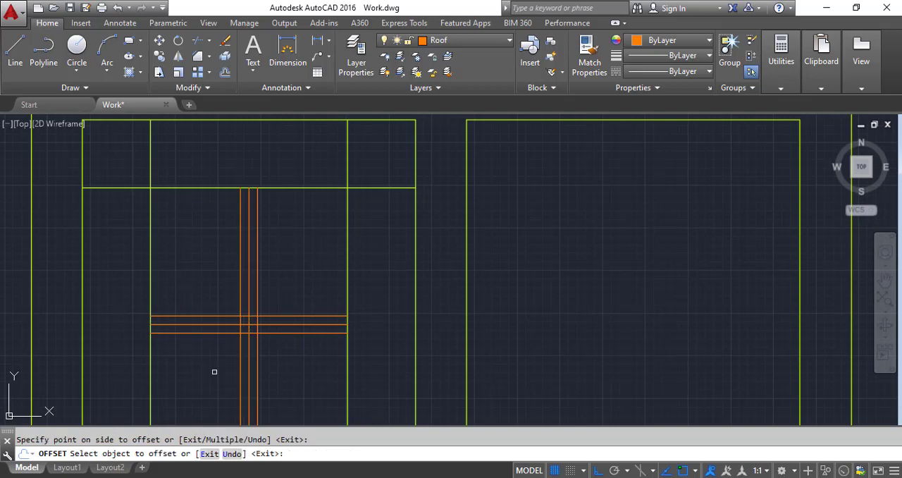
{"action": "key", "text": "Escape"}
Step: Erase the two original centre lines, keeping their offset copies as glazing bars
{"action": "scroll", "coordinate": [248, 326], "scroll_direction": "up", "scroll_amount": 5}
{"action": "left_click", "coordinate": [243, 316]}
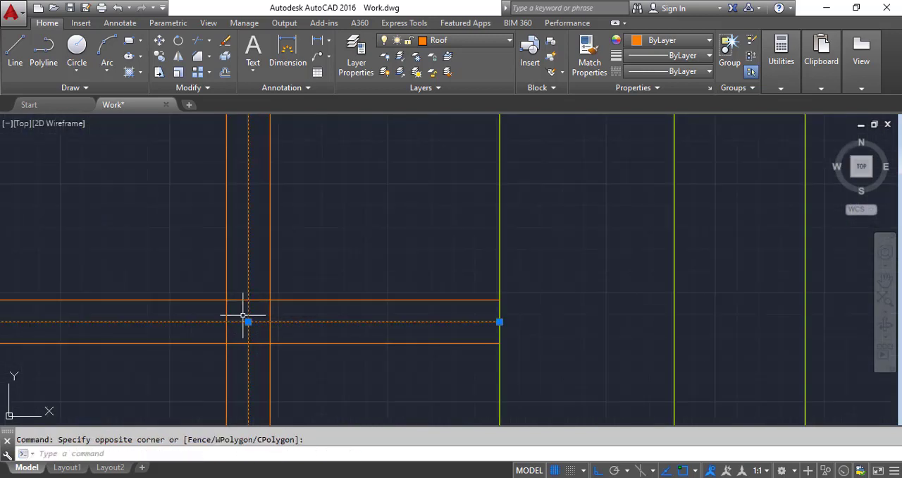
{"action": "key", "text": "Delete"}
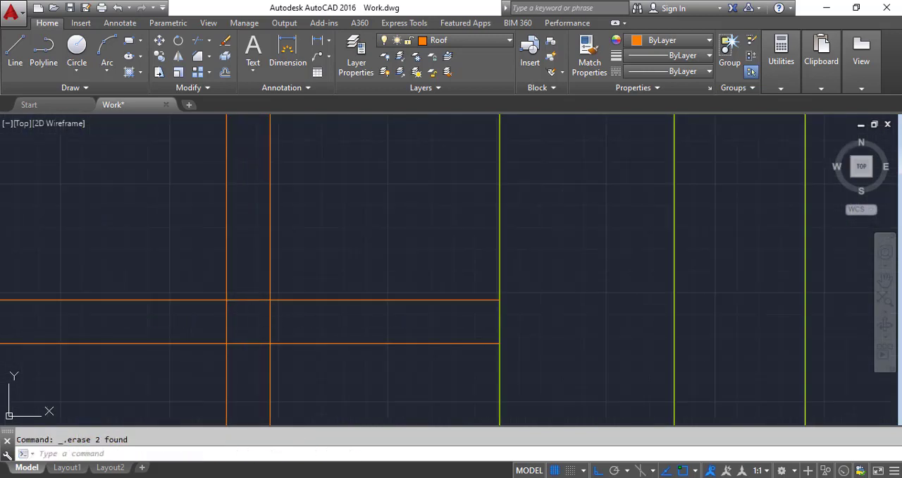
Step: Trim the lines where the glazing bars cross and where the horizontal bar meets the inner rectangle's side edges
{"action": "scroll", "coordinate": [283, 301], "scroll_direction": "down", "scroll_amount": 2}
{"action": "left_click", "coordinate": [198, 42]}
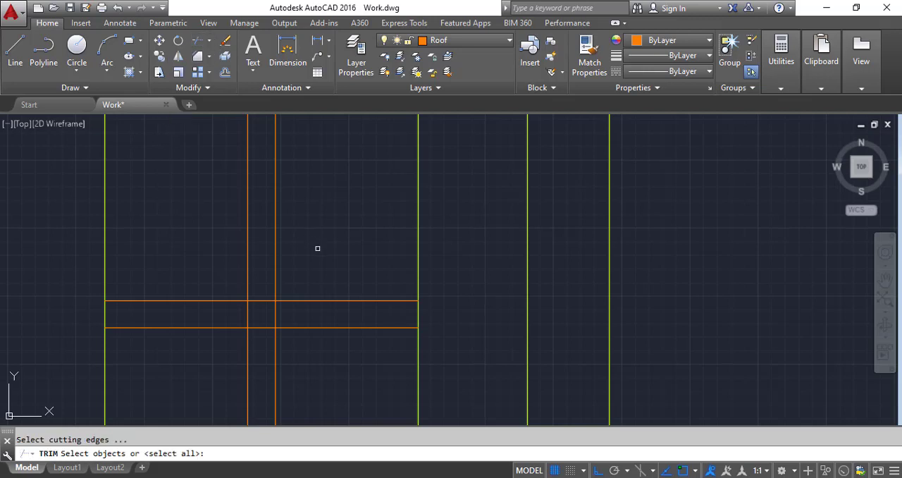
{"action": "key", "text": "Return"}
{"action": "left_click", "coordinate": [437, 313]}
{"action": "left_click", "coordinate": [382, 317]}
{"action": "left_click", "coordinate": [298, 321]}
{"action": "left_click", "coordinate": [218, 318]}
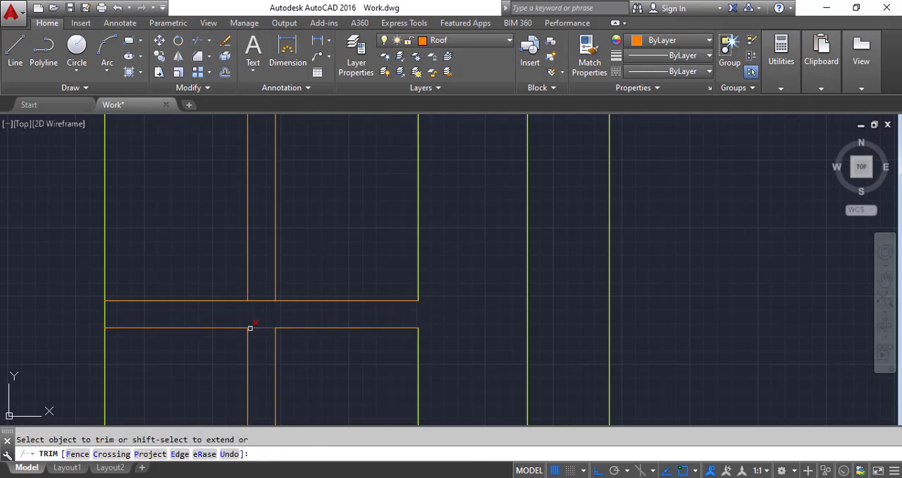
{"action": "left_click", "coordinate": [263, 335]}
{"action": "left_click", "coordinate": [264, 286]}
Step: Trim the inner rectangle at the vertical glazing bar's upper end and the overlapping lines at its upper-right corner
{"action": "scroll", "coordinate": [120, 315], "scroll_direction": "down", "scroll_amount": 2}
{"action": "scroll", "coordinate": [227, 252], "scroll_direction": "up", "scroll_amount": 4}
{"action": "left_click", "coordinate": [217, 231]}
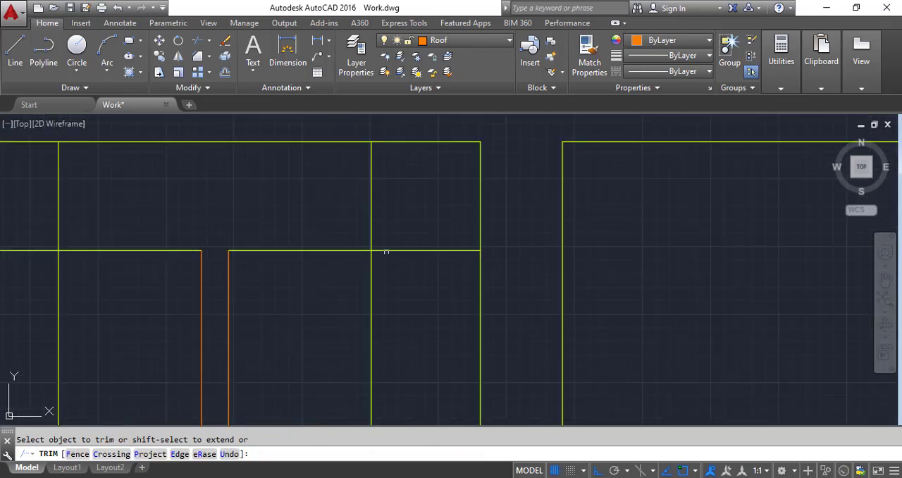
{"action": "left_click", "coordinate": [431, 273]}
{"action": "left_click", "coordinate": [410, 213]}
{"action": "left_click", "coordinate": [411, 212]}
{"action": "left_click", "coordinate": [358, 199]}
Step: Trim the overlapping lines at the inner rectangle's upper-left corner
{"action": "scroll", "coordinate": [172, 234], "scroll_direction": "down", "scroll_amount": 4}
{"action": "scroll", "coordinate": [113, 223], "scroll_direction": "up", "scroll_amount": 4}
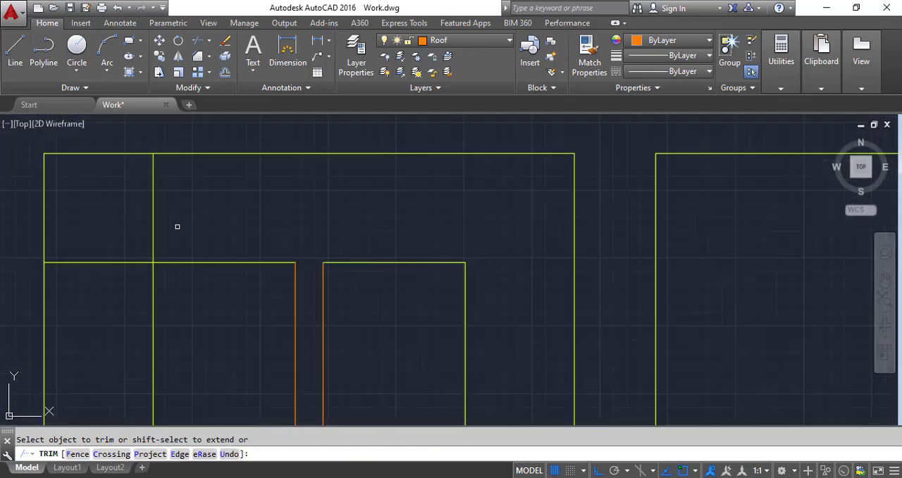
{"action": "left_click", "coordinate": [173, 224]}
{"action": "left_click", "coordinate": [107, 241]}
{"action": "left_click", "coordinate": [134, 251]}
{"action": "left_click", "coordinate": [96, 292]}
Step: Trim the overlapping lines at the inner rectangle's lower-right corner
{"action": "scroll", "coordinate": [273, 181], "scroll_direction": "down", "scroll_amount": 6}
{"action": "scroll", "coordinate": [303, 332], "scroll_direction": "up", "scroll_amount": 4}
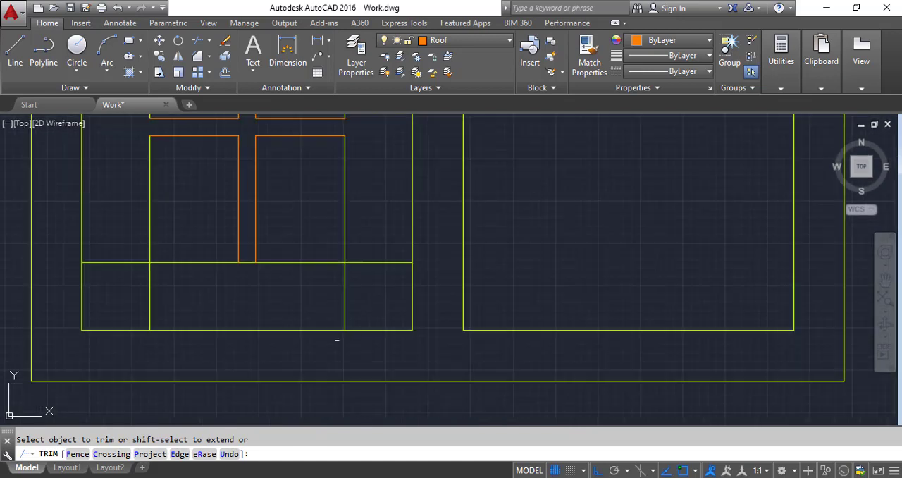
{"action": "left_click", "coordinate": [360, 298]}
{"action": "left_click", "coordinate": [325, 293]}
{"action": "left_click", "coordinate": [383, 243]}
{"action": "left_click", "coordinate": [361, 282]}
Step: Trim the overlapping lines at the inner rectangle's lower-left corner and the edge segment at the vertical glazing bar's lower end
{"action": "left_click", "coordinate": [147, 324]}
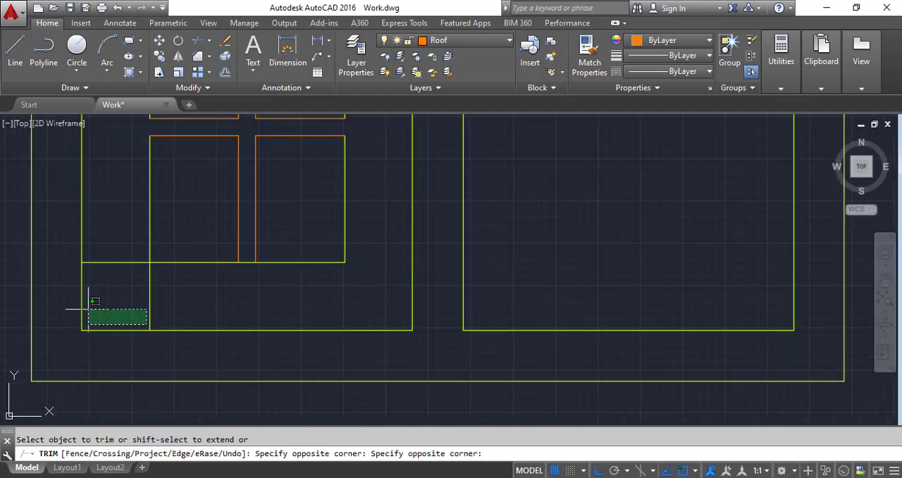
{"action": "left_click", "coordinate": [125, 297]}
{"action": "left_click", "coordinate": [111, 272]}
{"action": "left_click", "coordinate": [113, 234]}
{"action": "left_click", "coordinate": [181, 302]}
{"action": "left_click", "coordinate": [128, 289]}
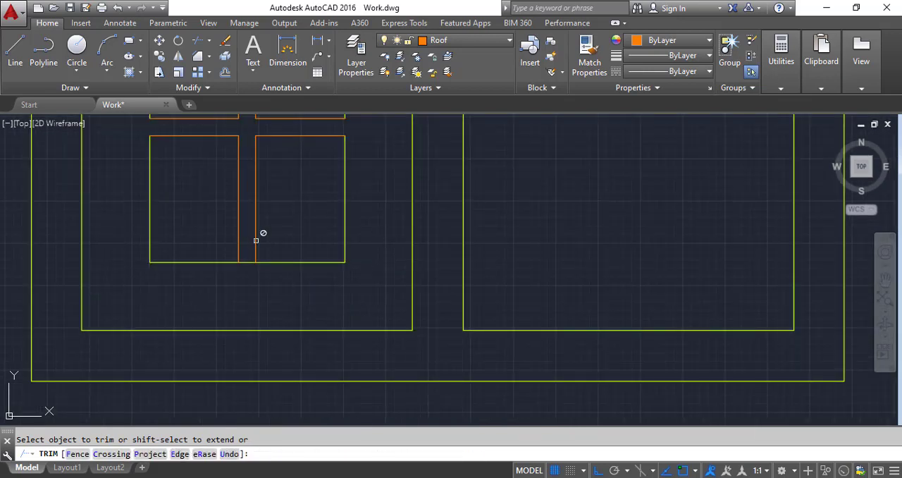
{"action": "scroll", "coordinate": [293, 328], "scroll_direction": "down", "scroll_amount": 4}
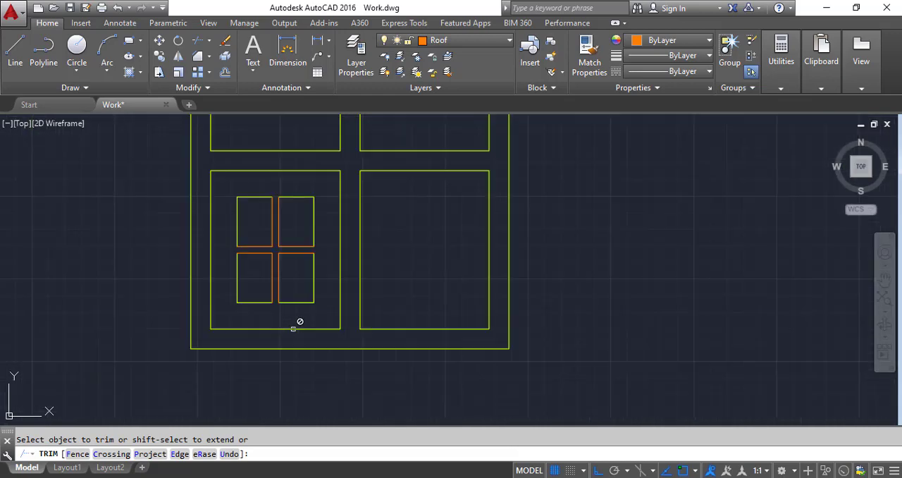
{"action": "key", "text": "Escape"}
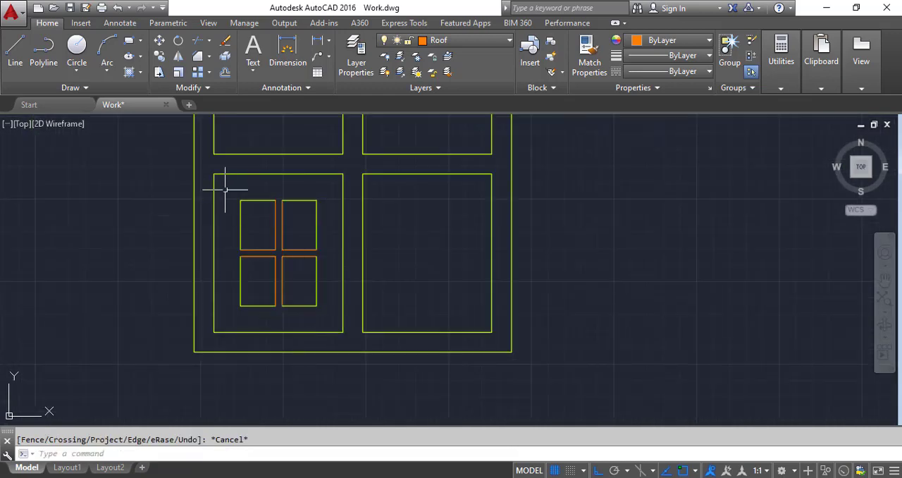
Step: Copy the four small panes into the lower-right panel, using the two panels' lower-left corners as base and destination points
{"action": "left_click", "coordinate": [225, 190]}
{"action": "left_click", "coordinate": [333, 323]}
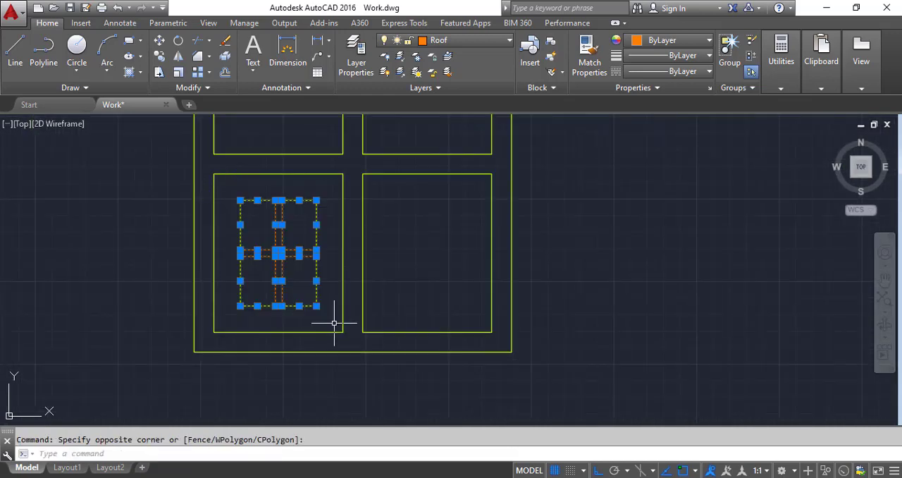
{"action": "left_click", "coordinate": [161, 61]}
{"action": "left_click", "coordinate": [214, 332]}
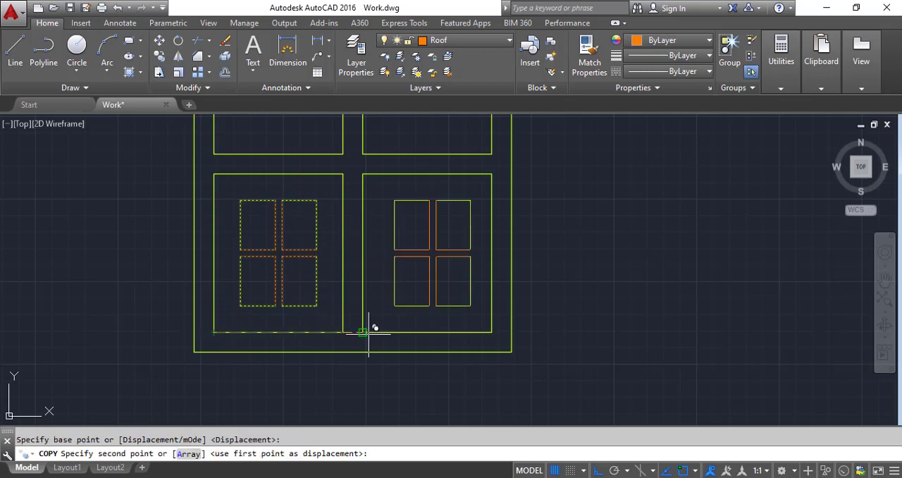
{"action": "left_click", "coordinate": [362, 331]}
{"action": "key", "text": "Escape"}
Step: Move the whole window, including the orange glazing bars, to the Window layer
{"action": "scroll", "coordinate": [363, 334], "scroll_direction": "down", "scroll_amount": 2}
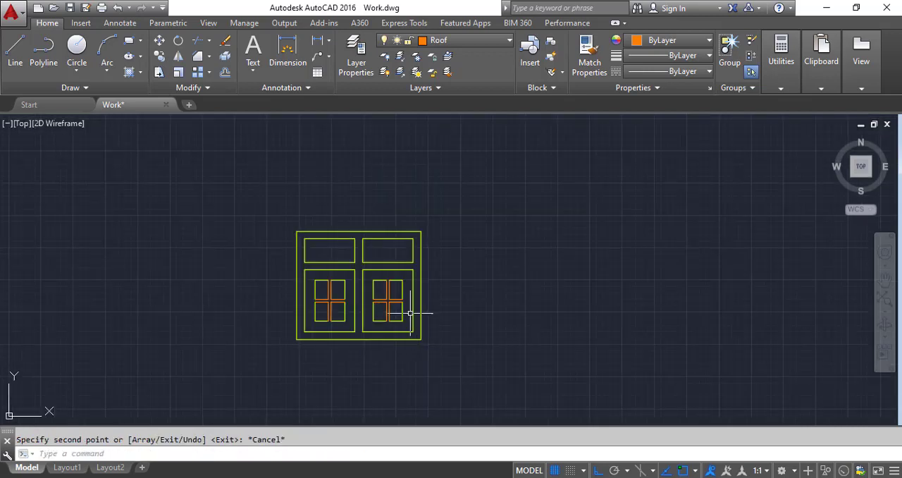
{"action": "left_click", "coordinate": [243, 181]}
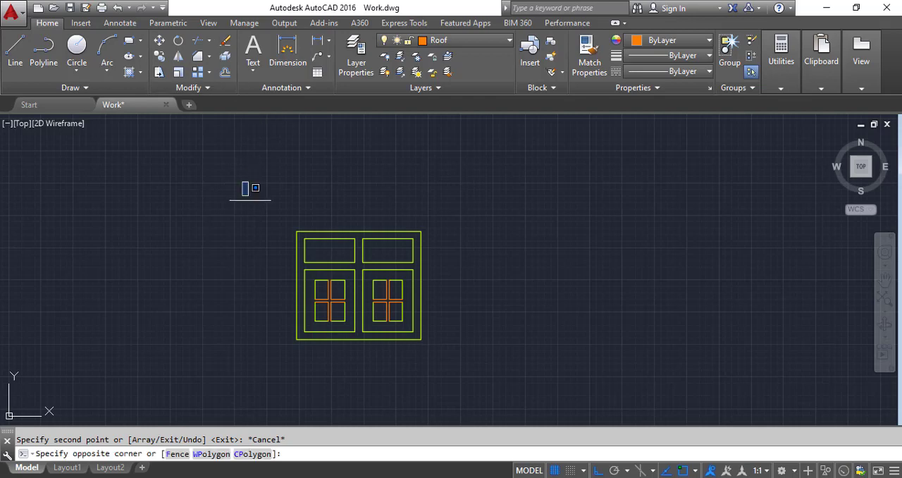
{"action": "left_click", "coordinate": [480, 353]}
{"action": "left_click", "coordinate": [444, 40]}
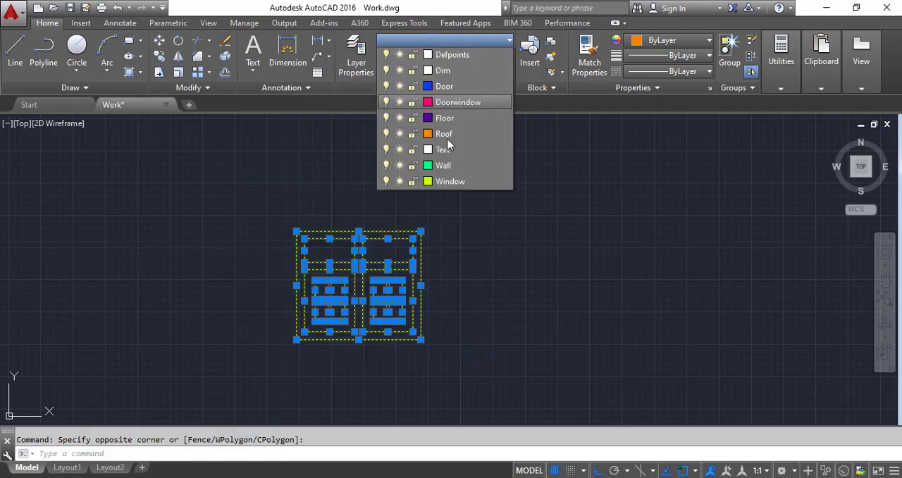
{"action": "left_click", "coordinate": [439, 200]}
{"action": "key", "text": "Escape"}
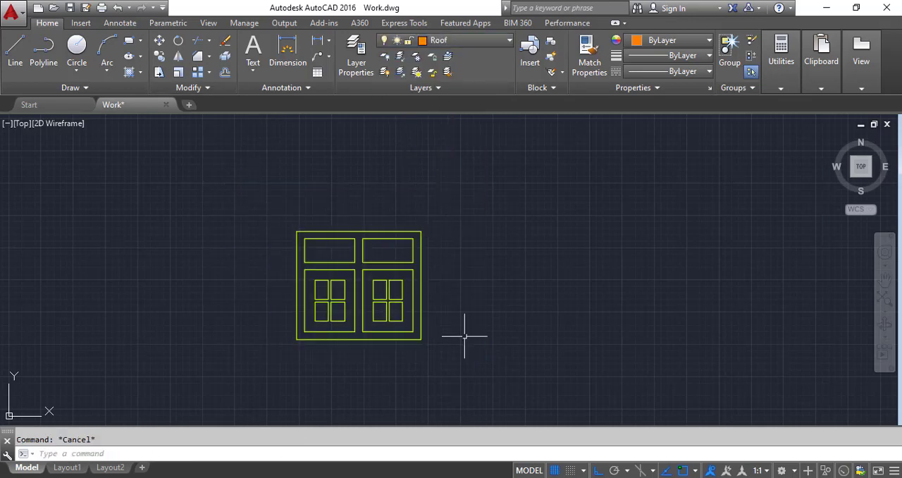
Step: Copy the whole finished two-panel window from its lower-left corner into the two matching window openings on the side elevation
{"action": "left_click", "coordinate": [473, 357]}
{"action": "left_click", "coordinate": [193, 181]}
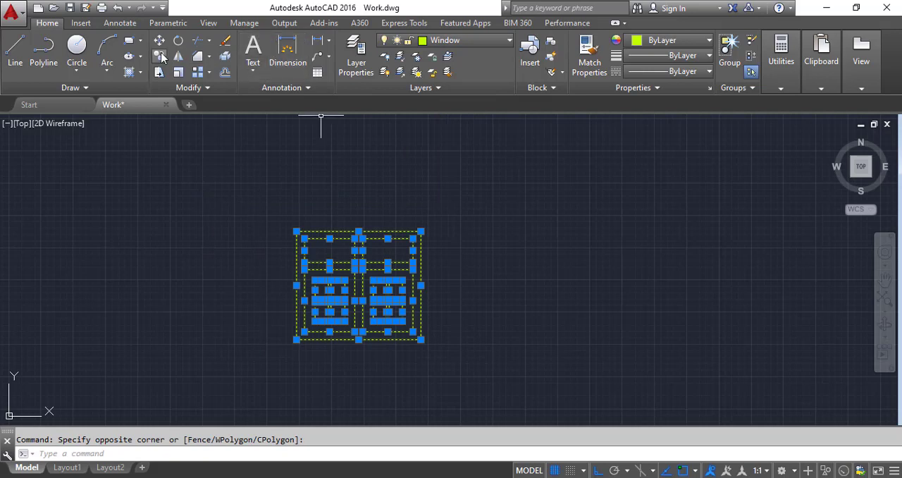
{"action": "left_click", "coordinate": [160, 42]}
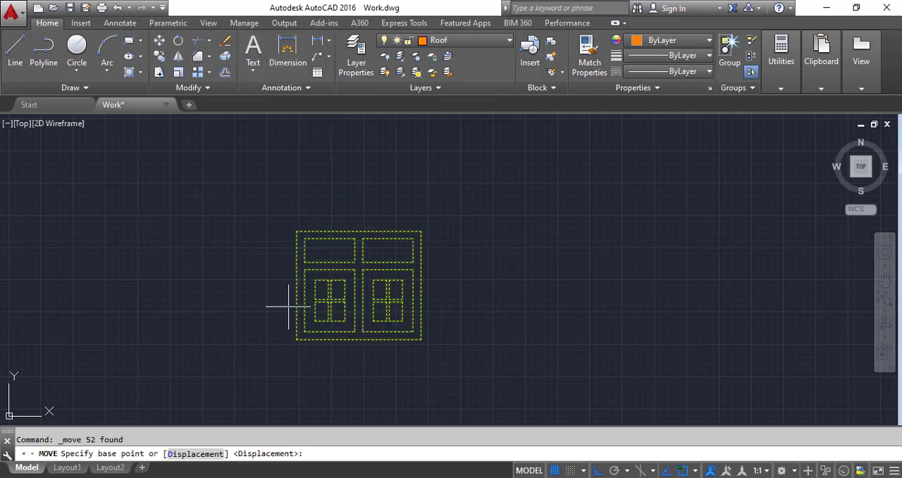
{"action": "left_click", "coordinate": [161, 57]}
{"action": "left_click", "coordinate": [272, 190]}
{"action": "left_click", "coordinate": [452, 349]}
{"action": "key", "text": "Return"}
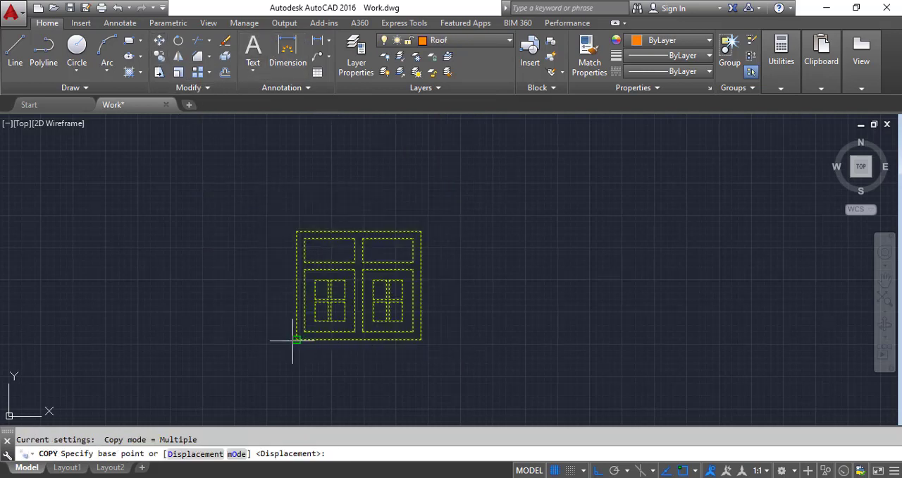
{"action": "left_click", "coordinate": [297, 339]}
{"action": "scroll", "coordinate": [442, 281], "scroll_direction": "down", "scroll_amount": 5}
{"action": "scroll", "coordinate": [310, 281], "scroll_direction": "up", "scroll_amount": 3}
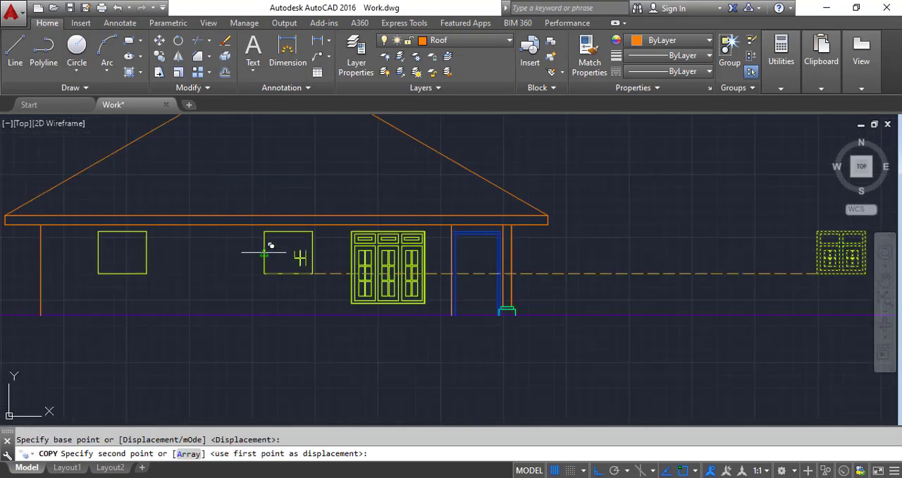
{"action": "left_click", "coordinate": [104, 279]}
{"action": "key", "text": "Escape"}
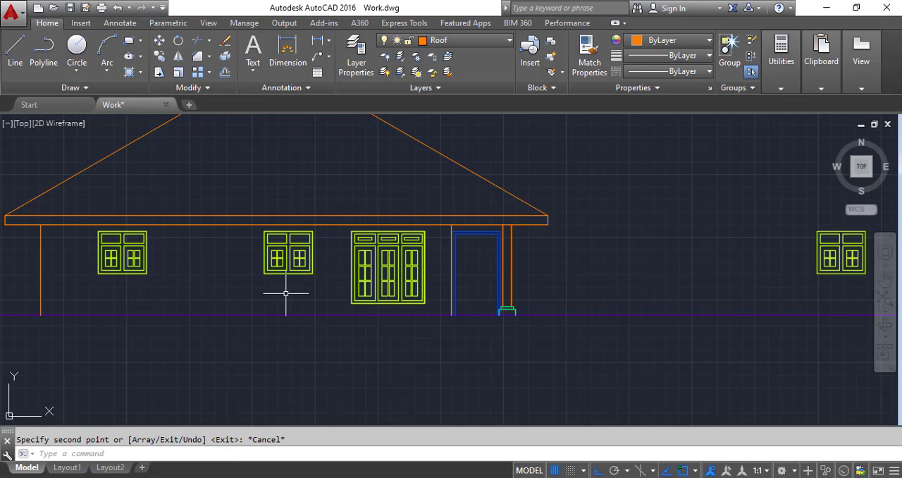
Step: Hatch the triangular roof of the front elevation with the AR-B88 pattern
{"action": "scroll", "coordinate": [370, 296], "scroll_direction": "down", "scroll_amount": 5}
{"action": "scroll", "coordinate": [214, 284], "scroll_direction": "up", "scroll_amount": 10}
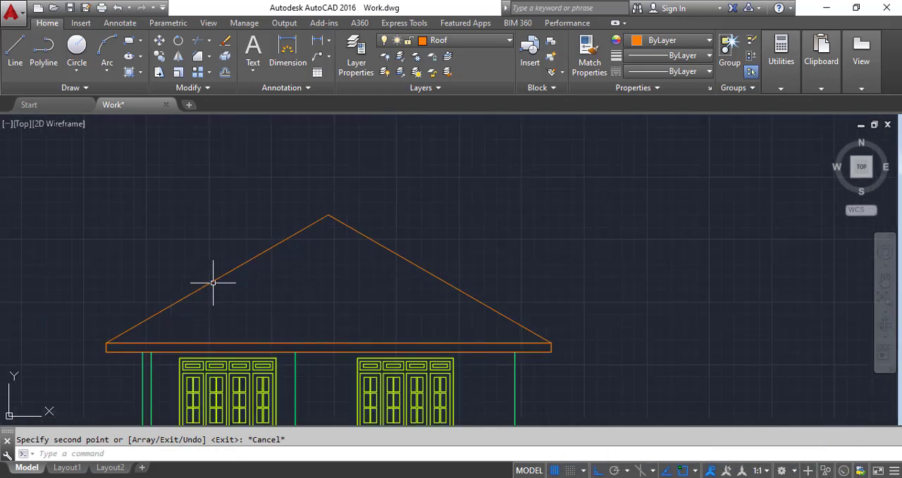
{"action": "left_click", "coordinate": [138, 73]}
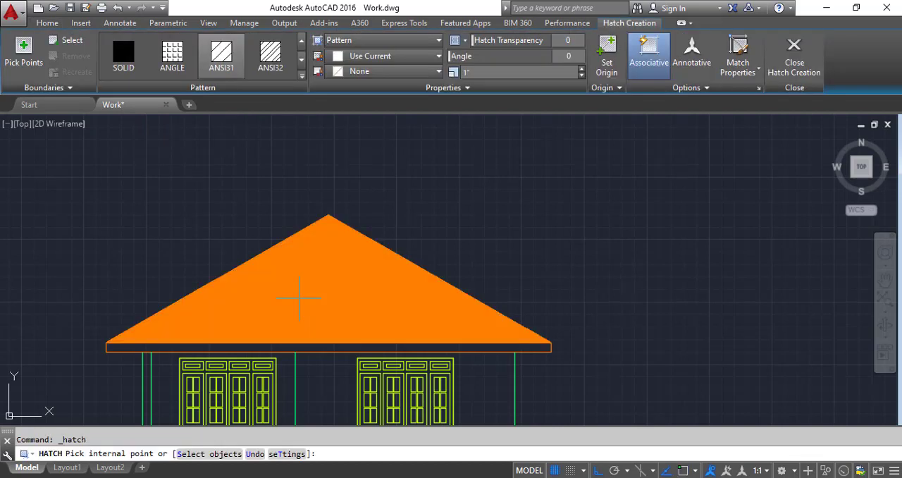
{"action": "left_click", "coordinate": [301, 76]}
{"action": "scroll", "coordinate": [133, 197], "scroll_direction": "down", "scroll_amount": 2}
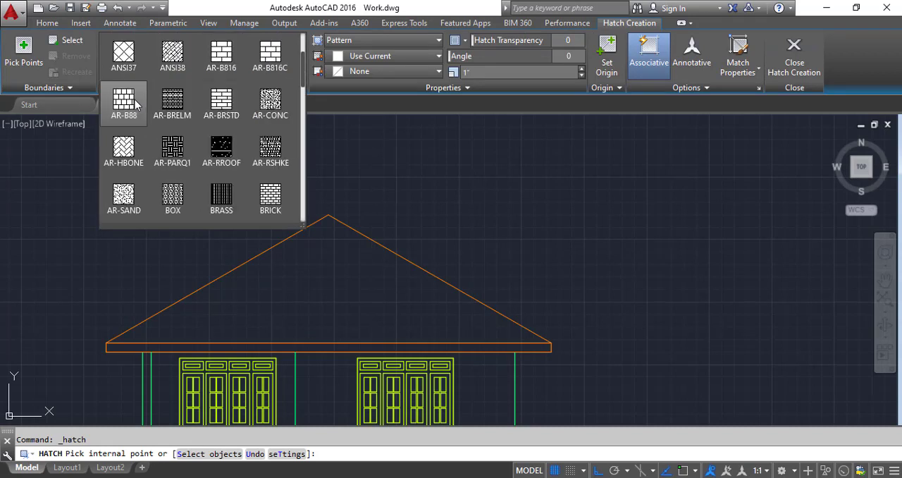
{"action": "left_click", "coordinate": [124, 103]}
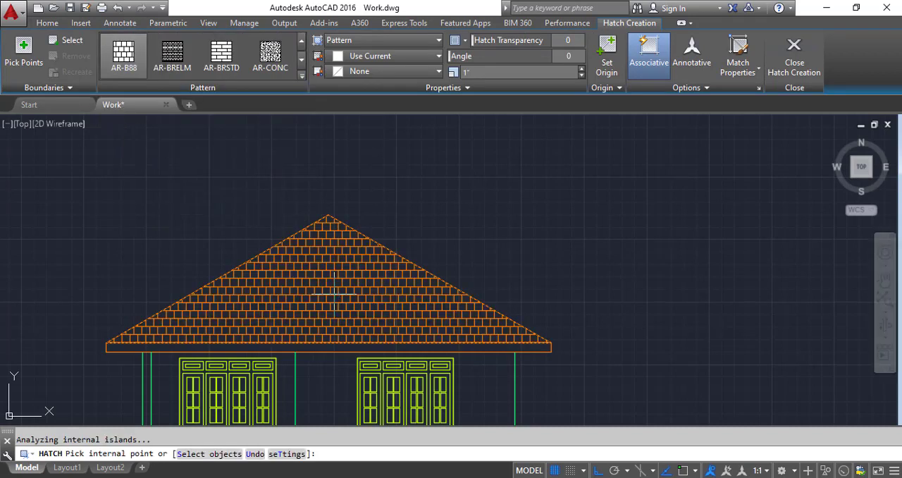
{"action": "left_click", "coordinate": [415, 289]}
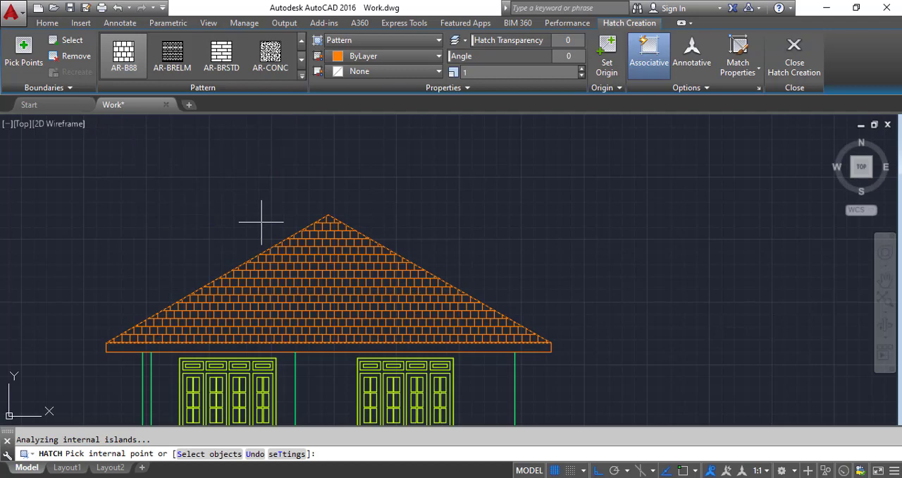
{"action": "key", "text": "Escape"}
Step: Hatch the flat-topped roof of the side elevation with the AR-B88 pattern
{"action": "scroll", "coordinate": [261, 233], "scroll_direction": "down", "scroll_amount": 5}
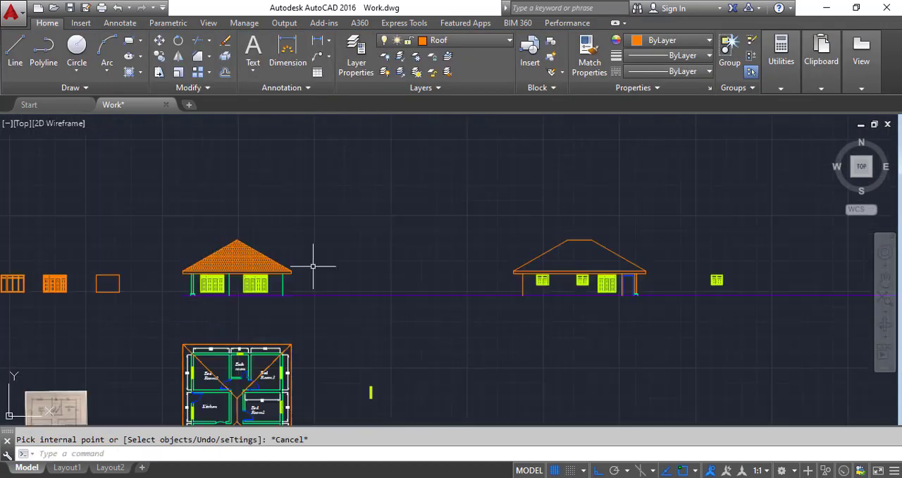
{"action": "scroll", "coordinate": [313, 266], "scroll_direction": "up", "scroll_amount": 2}
{"action": "left_click", "coordinate": [129, 73]}
{"action": "scroll", "coordinate": [92, 172], "scroll_direction": "down", "scroll_amount": 6}
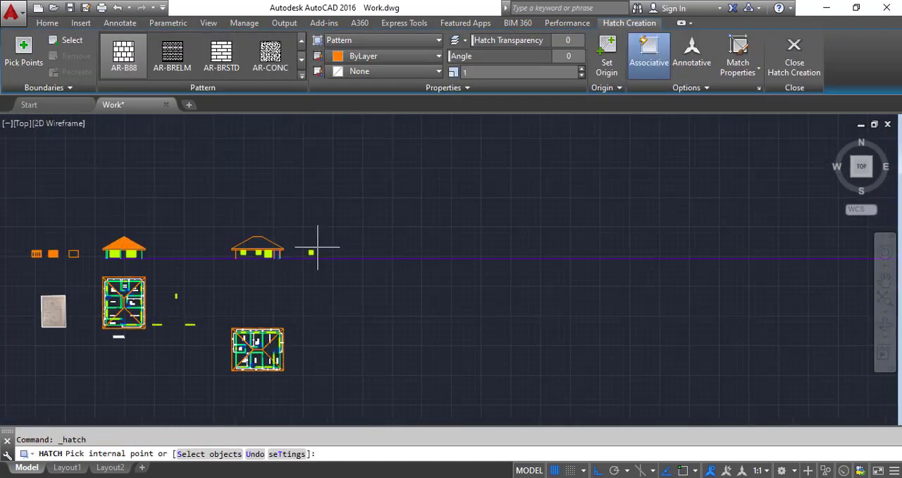
{"action": "scroll", "coordinate": [298, 248], "scroll_direction": "up", "scroll_amount": 4}
{"action": "scroll", "coordinate": [162, 232], "scroll_direction": "up", "scroll_amount": 6}
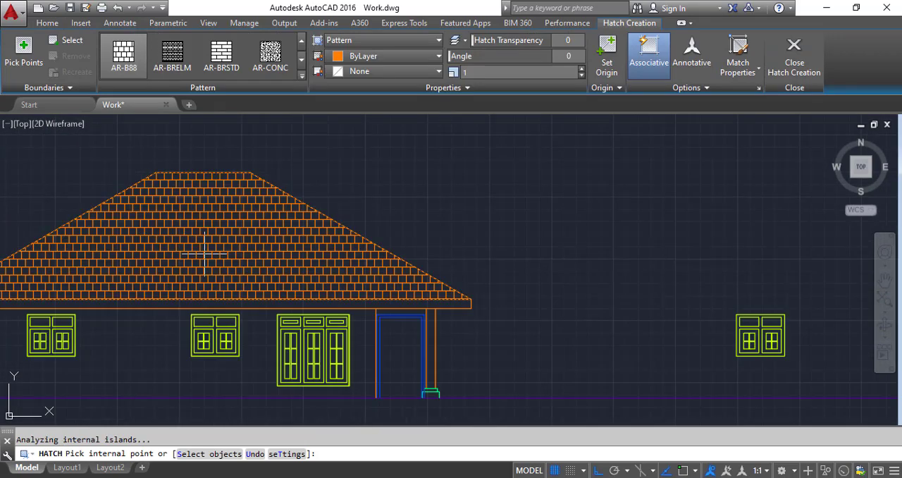
{"action": "key", "text": "Escape"}
Step: Draw four vertical construction lines through the outer and inner edges of both door jambs in the floor plan below the side elevation
{"action": "scroll", "coordinate": [459, 259], "scroll_direction": "down", "scroll_amount": 2}
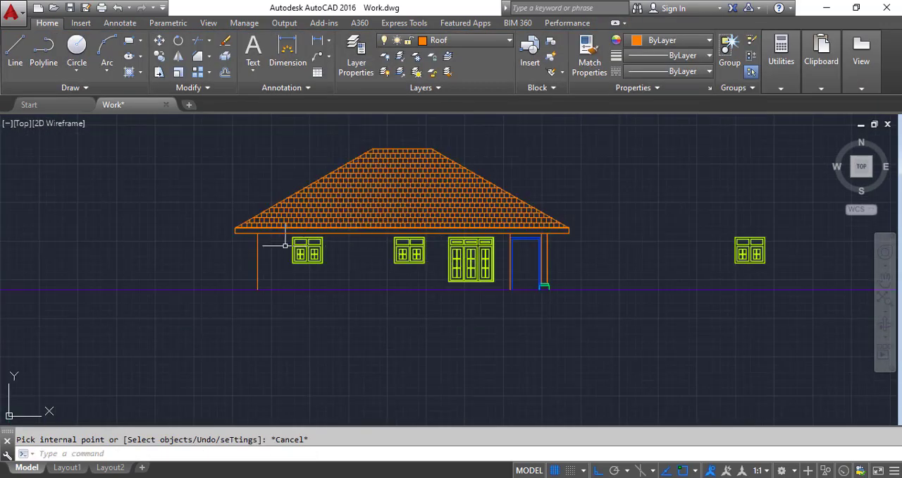
{"action": "scroll", "coordinate": [433, 270], "scroll_direction": "down", "scroll_amount": 4}
{"action": "scroll", "coordinate": [277, 364], "scroll_direction": "down", "scroll_amount": 5}
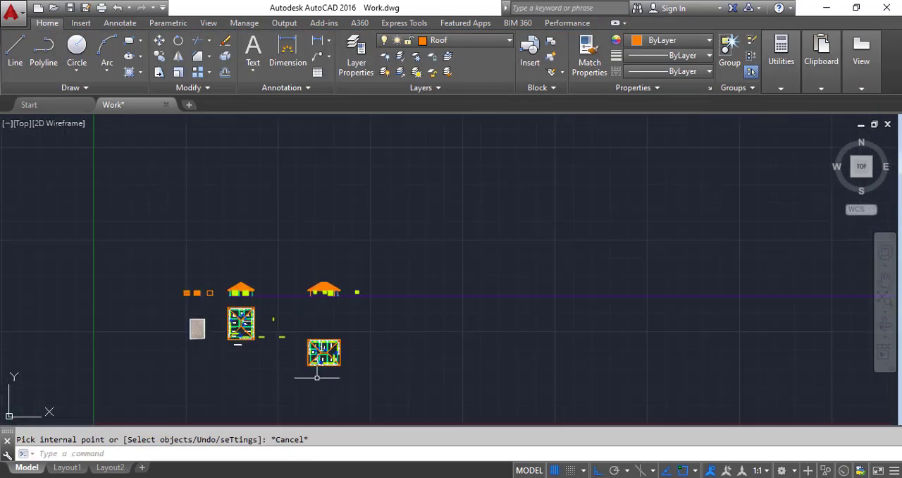
{"action": "scroll", "coordinate": [338, 326], "scroll_direction": "up", "scroll_amount": 8}
{"action": "scroll", "coordinate": [354, 262], "scroll_direction": "down", "scroll_amount": 5}
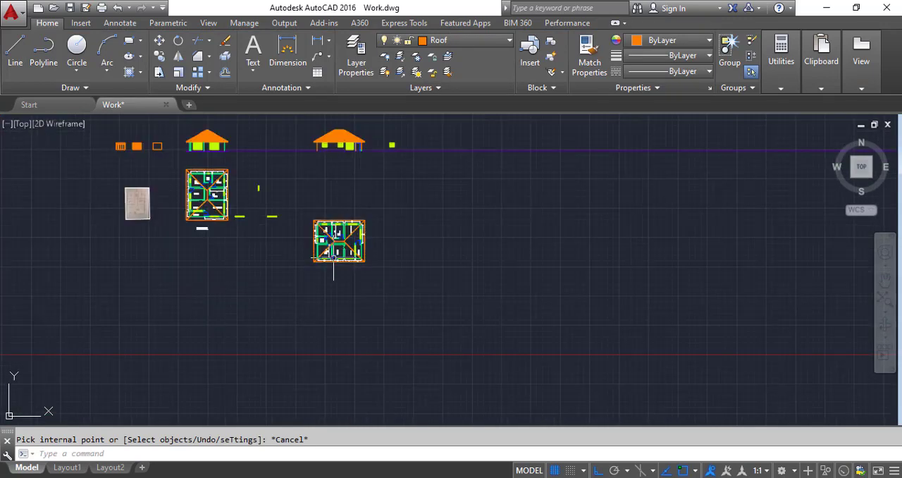
{"action": "scroll", "coordinate": [339, 177], "scroll_direction": "up", "scroll_amount": 6}
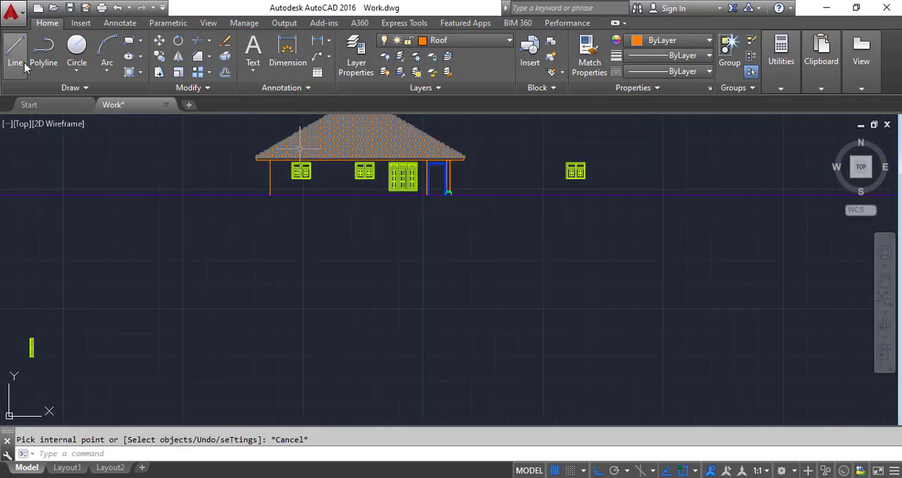
{"action": "left_click", "coordinate": [78, 91]}
{"action": "left_click", "coordinate": [44, 103]}
{"action": "type", "text": "v"}
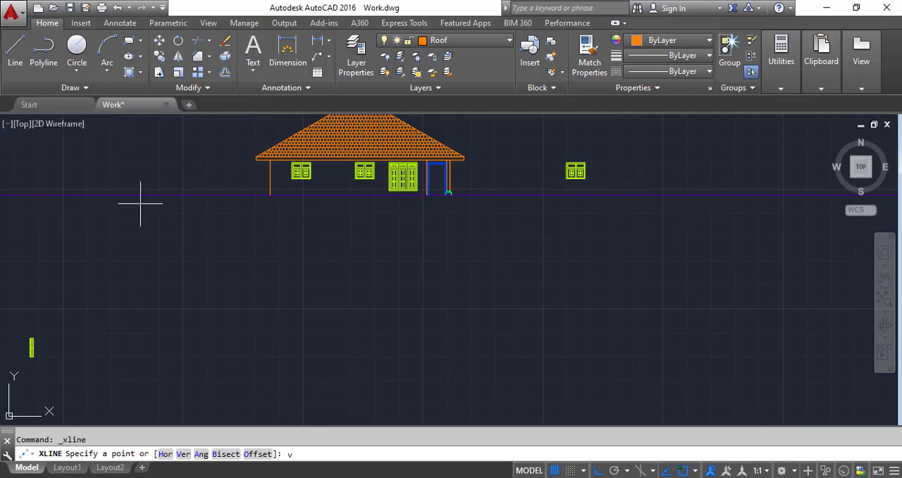
{"action": "key", "text": "Return"}
{"action": "scroll", "coordinate": [301, 210], "scroll_direction": "down", "scroll_amount": 6}
{"action": "scroll", "coordinate": [307, 281], "scroll_direction": "up", "scroll_amount": 10}
{"action": "left_click", "coordinate": [307, 253]}
{"action": "left_click", "coordinate": [326, 254]}
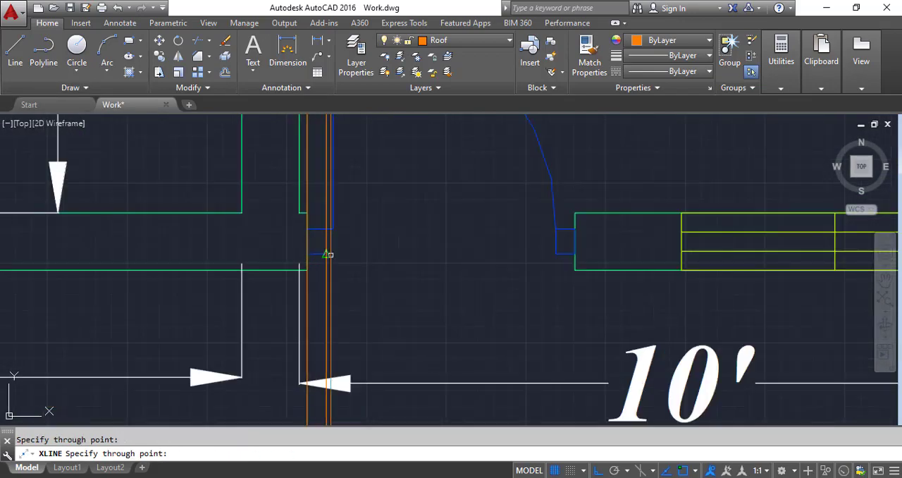
{"action": "left_click", "coordinate": [574, 254]}
{"action": "left_click", "coordinate": [555, 253]}
Step: Offset the side elevation's ground line 6' upward to mark the door height
{"action": "scroll", "coordinate": [544, 253], "scroll_direction": "down", "scroll_amount": 8}
{"action": "scroll", "coordinate": [510, 213], "scroll_direction": "up", "scroll_amount": 8}
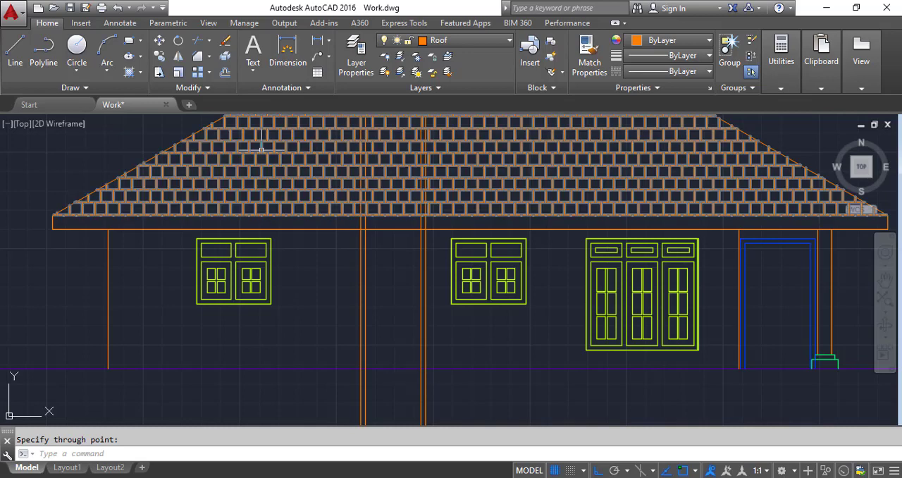
{"action": "left_click", "coordinate": [226, 73]}
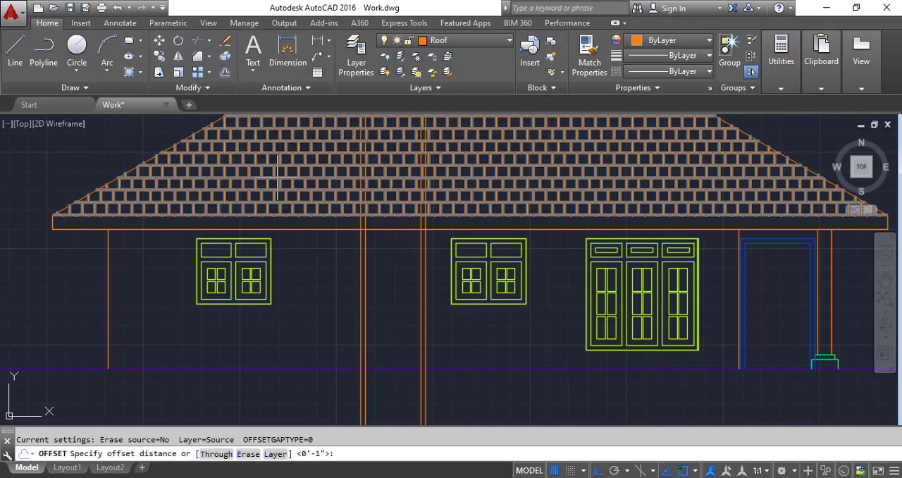
{"action": "type", "text": "6'"}
{"action": "key", "text": "Return"}
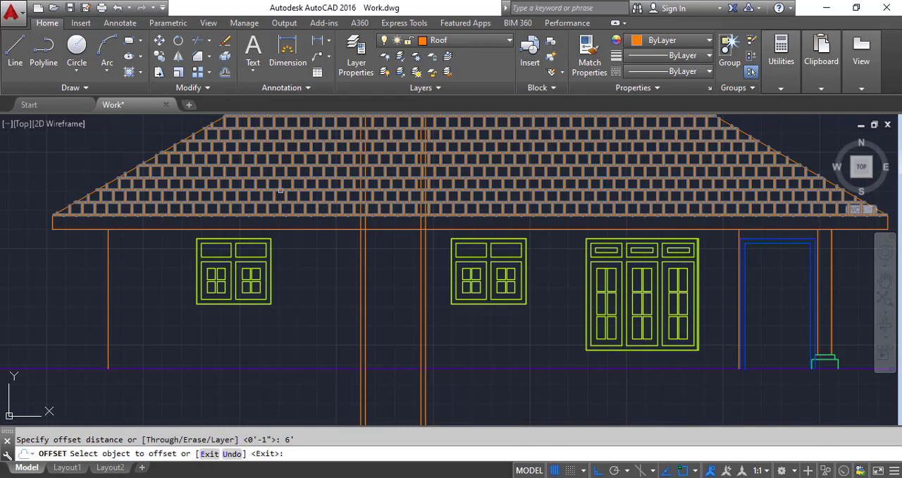
{"action": "scroll", "coordinate": [374, 338], "scroll_direction": "down", "scroll_amount": 6}
{"action": "scroll", "coordinate": [307, 278], "scroll_direction": "up", "scroll_amount": 6}
{"action": "left_click", "coordinate": [308, 277]}
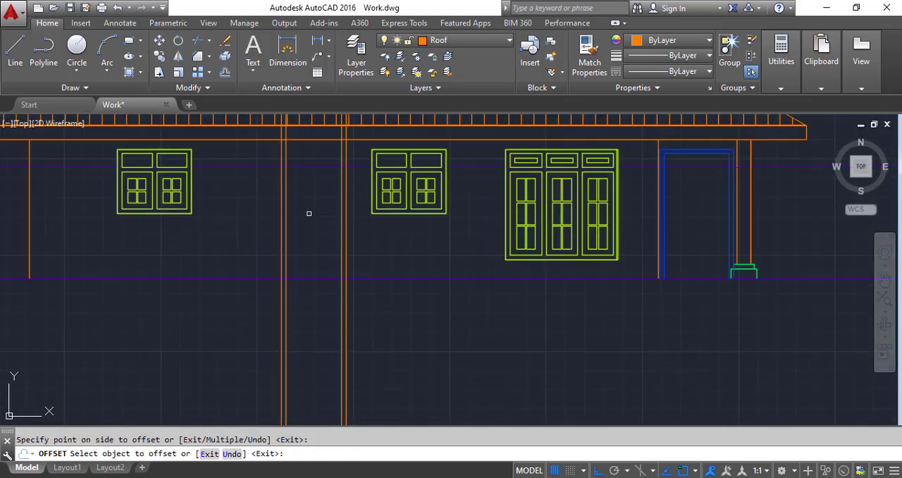
Step: Offset the horizontal door-height line 3 inches downward for the thickness of the door frame's head
{"action": "scroll", "coordinate": [311, 256], "scroll_direction": "down", "scroll_amount": 3}
{"action": "scroll", "coordinate": [303, 186], "scroll_direction": "up", "scroll_amount": 4}
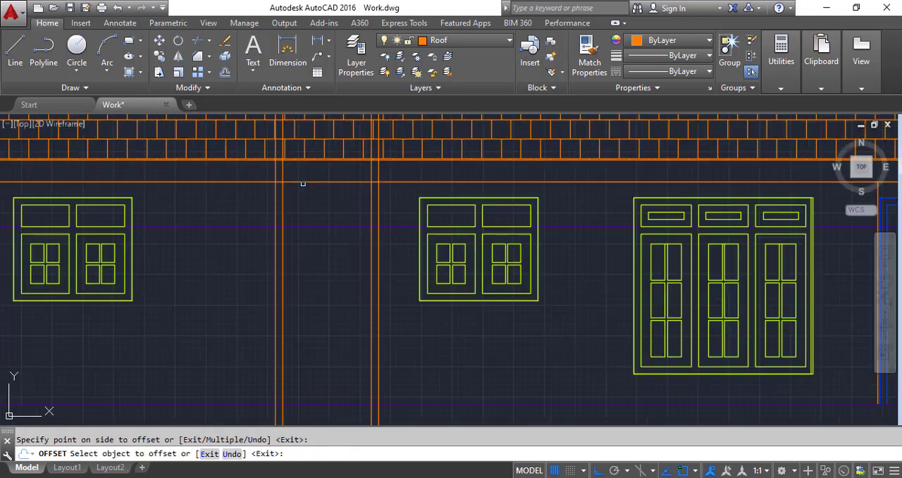
{"action": "left_click", "coordinate": [225, 73]}
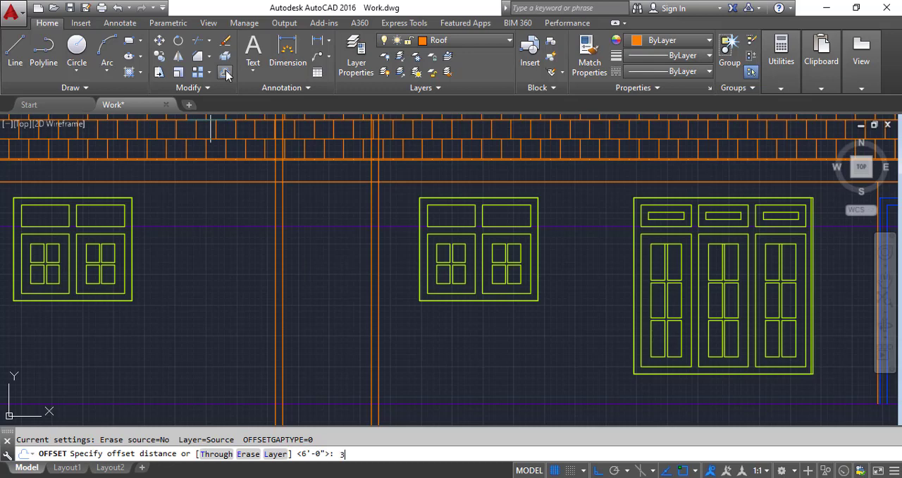
{"action": "key", "text": "Return"}
{"action": "left_click", "coordinate": [336, 227]}
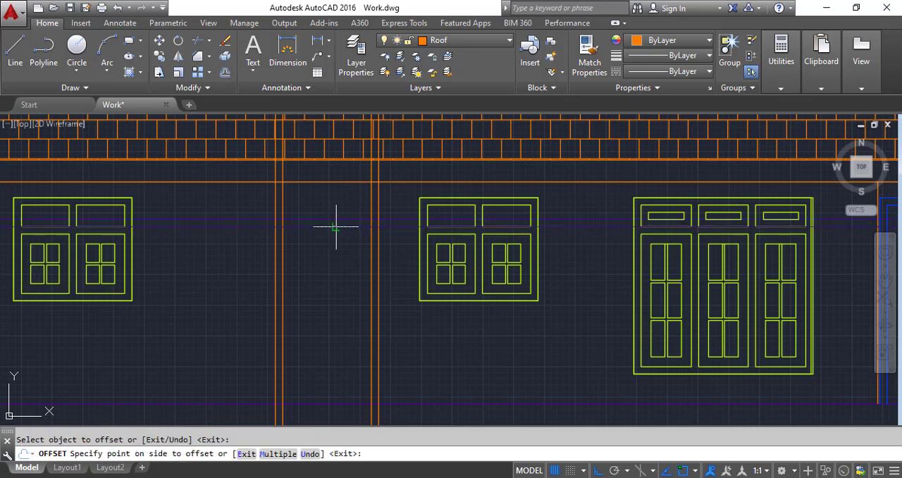
{"action": "left_click", "coordinate": [216, 172]}
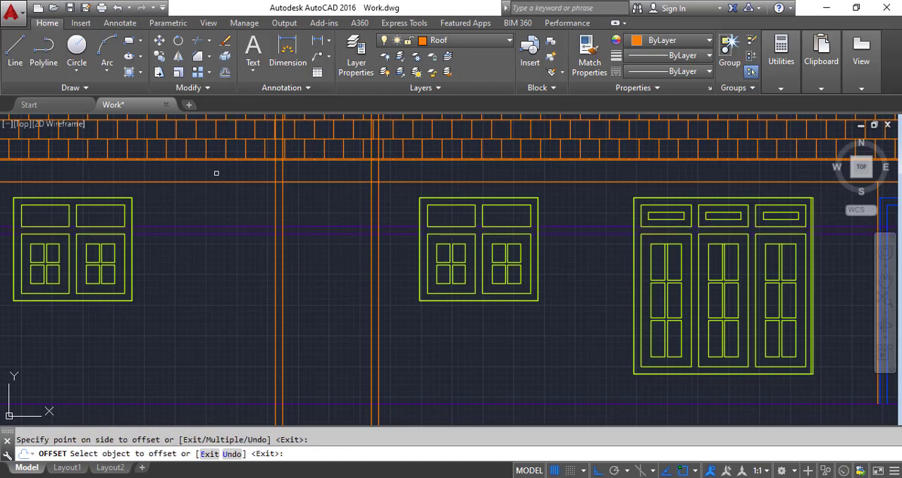
Step: Join the inner and outer upper-left corners of the door frame with zero-distance chamfers
{"action": "left_click", "coordinate": [201, 59]}
{"action": "scroll", "coordinate": [278, 241], "scroll_direction": "up", "scroll_amount": 2}
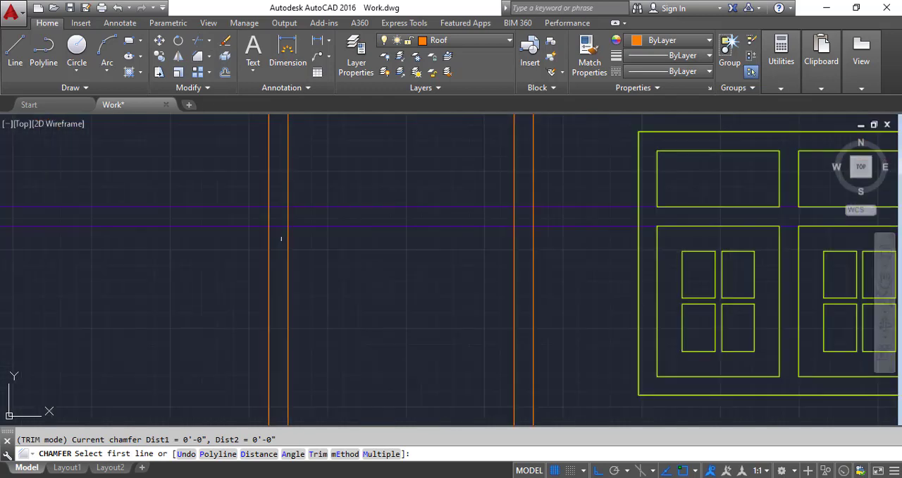
{"action": "left_click", "coordinate": [288, 240]}
{"action": "left_click", "coordinate": [304, 226]}
{"action": "key", "text": "Return"}
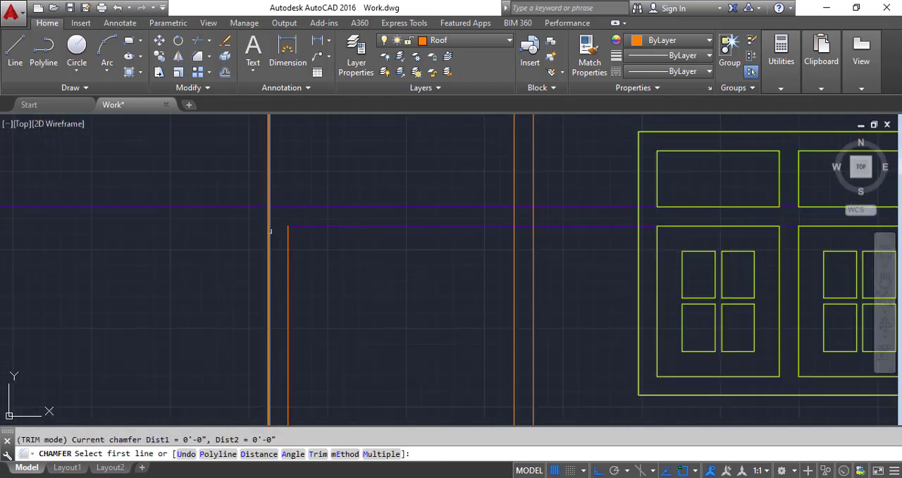
{"action": "left_click", "coordinate": [268, 234]}
{"action": "key", "text": "Return"}
{"action": "left_click", "coordinate": [268, 233]}
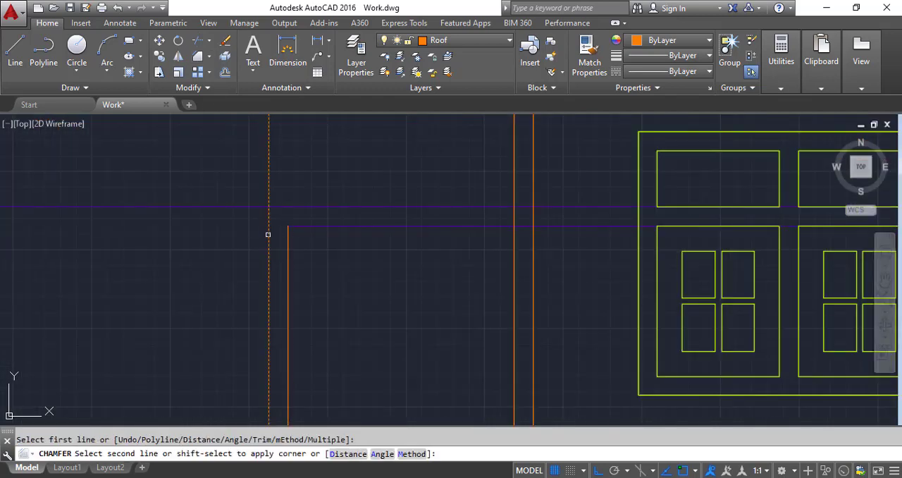
{"action": "left_click", "coordinate": [289, 209]}
Step: Join the outer and inner upper-right corners of the door frame with zero-distance chamfers
{"action": "key", "text": "Return"}
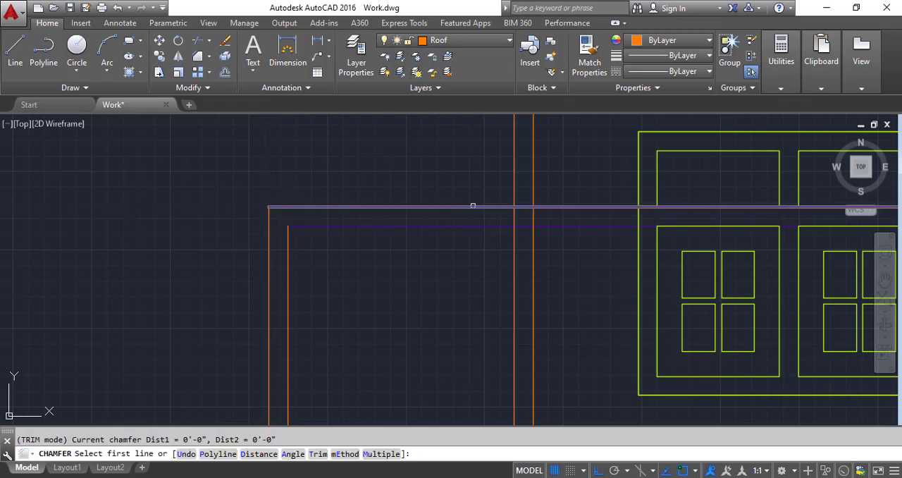
{"action": "left_click", "coordinate": [472, 206]}
{"action": "left_click", "coordinate": [530, 221]}
{"action": "left_click", "coordinate": [533, 245]}
{"action": "key", "text": "Return"}
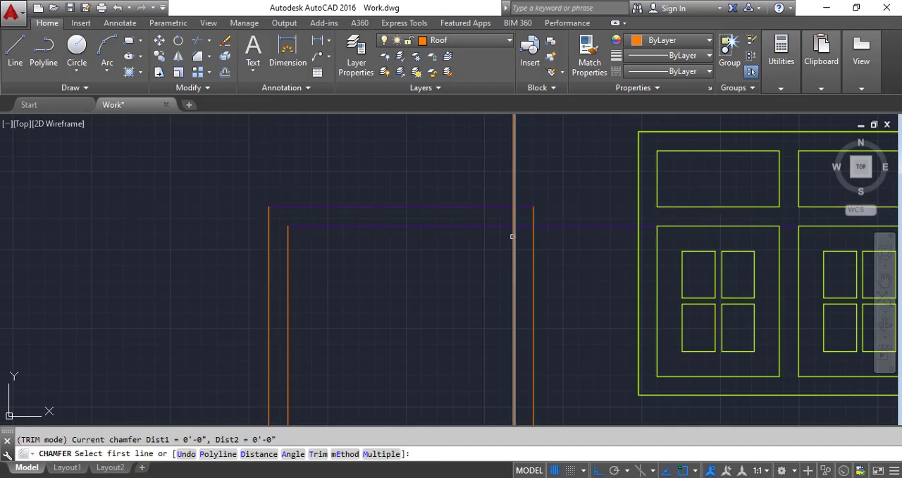
{"action": "left_click", "coordinate": [514, 235]}
{"action": "left_click", "coordinate": [498, 226]}
Step: Trim the four vertical door frame lines below the ground line
{"action": "scroll", "coordinate": [436, 197], "scroll_direction": "down", "scroll_amount": 6}
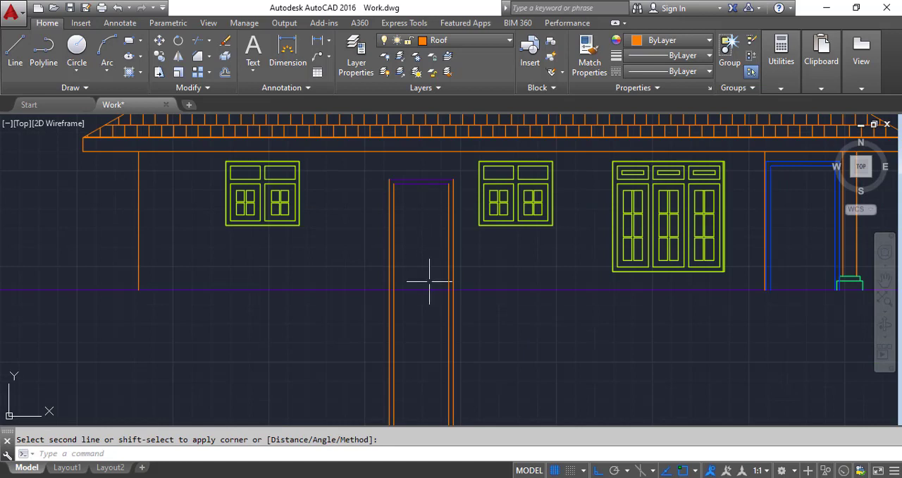
{"action": "left_click", "coordinate": [199, 40]}
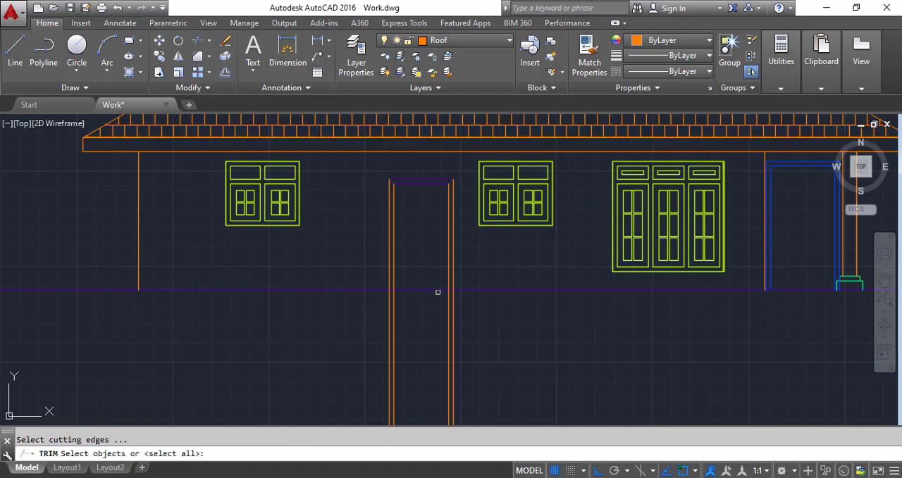
{"action": "key", "text": "Return"}
{"action": "left_click", "coordinate": [481, 329]}
{"action": "left_click", "coordinate": [262, 345]}
{"action": "key", "text": "Return"}
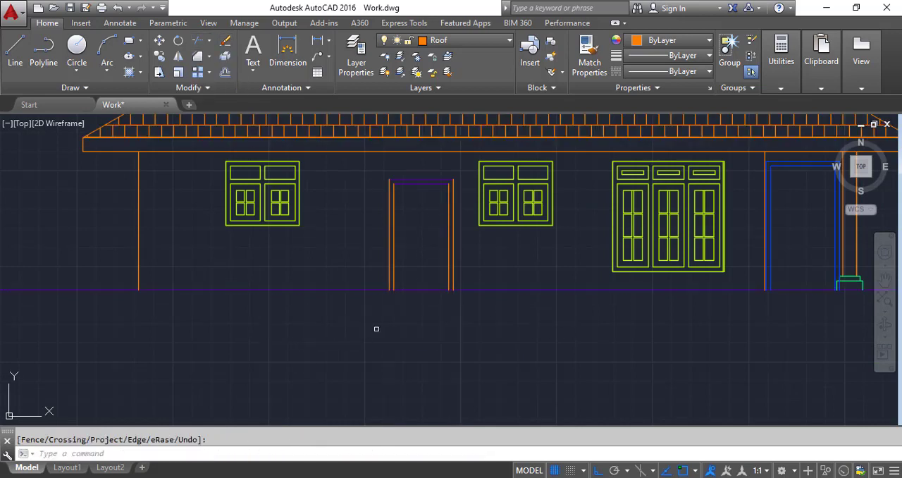
Step: Draw a door knob circle of about 2-inch radius beside the right jamb of the side elevation's left door
{"action": "scroll", "coordinate": [447, 282], "scroll_direction": "up", "scroll_amount": 4}
{"action": "scroll", "coordinate": [409, 285], "scroll_direction": "down", "scroll_amount": 4}
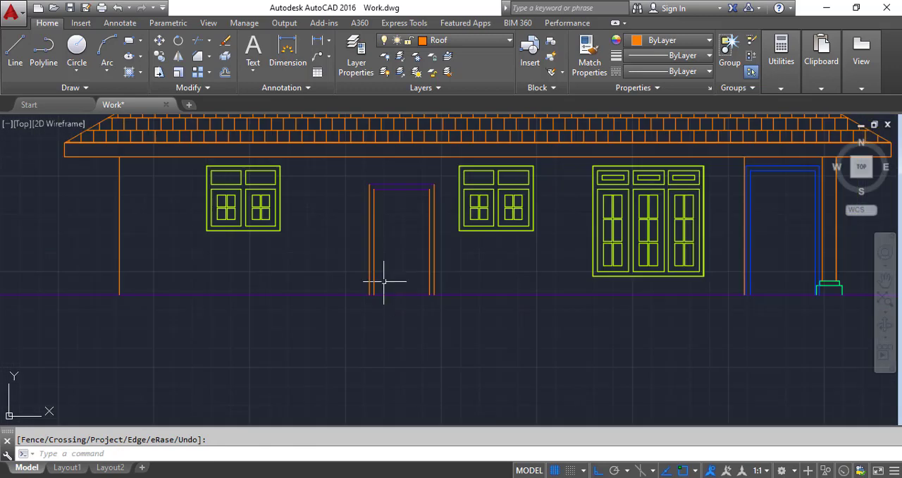
{"action": "left_click", "coordinate": [77, 47]}
{"action": "scroll", "coordinate": [402, 215], "scroll_direction": "up", "scroll_amount": 4}
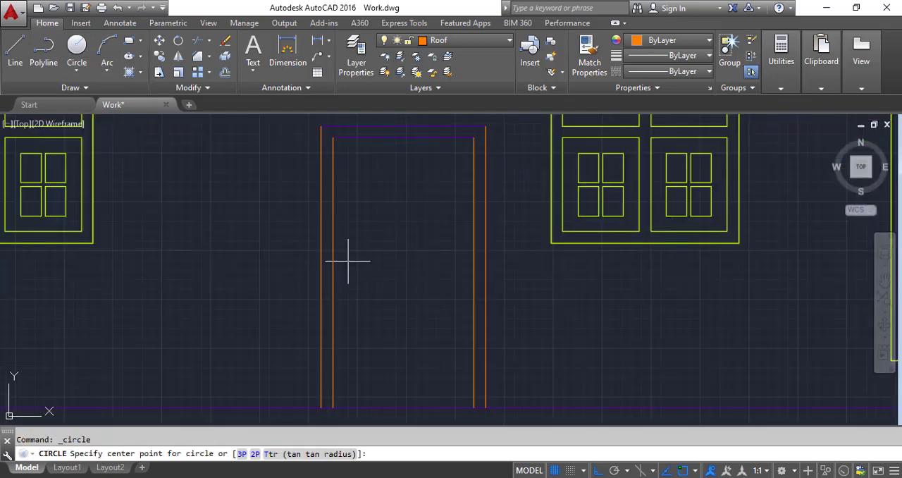
{"action": "scroll", "coordinate": [345, 260], "scroll_direction": "down", "scroll_amount": 8}
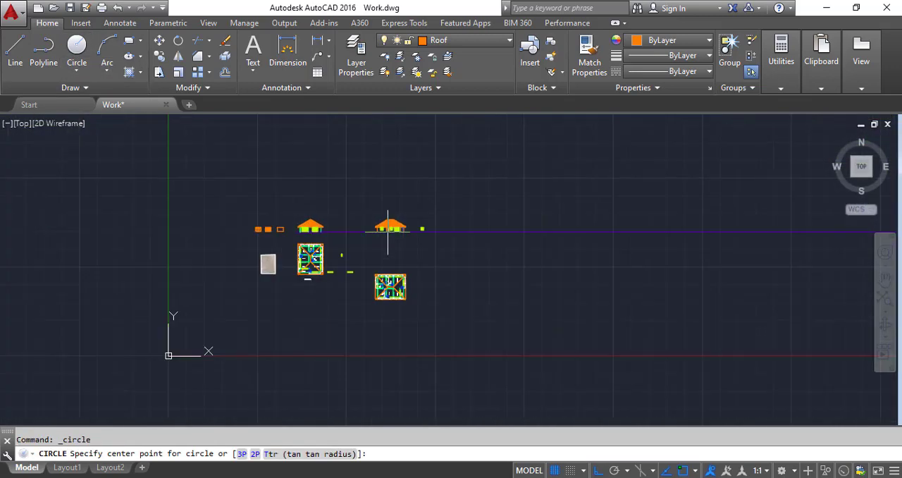
{"action": "scroll", "coordinate": [388, 310], "scroll_direction": "up", "scroll_amount": 5}
{"action": "scroll", "coordinate": [388, 331], "scroll_direction": "up", "scroll_amount": 2}
{"action": "scroll", "coordinate": [374, 296], "scroll_direction": "down", "scroll_amount": 6}
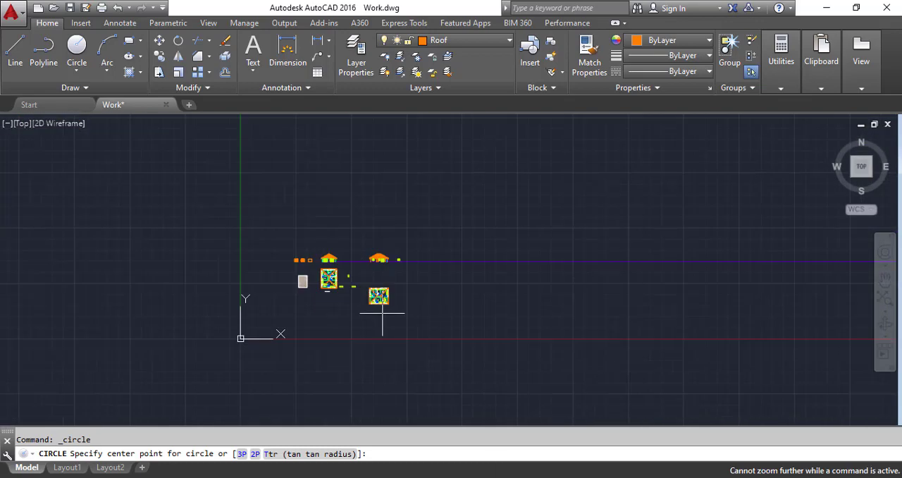
{"action": "scroll", "coordinate": [336, 247], "scroll_direction": "up", "scroll_amount": 6}
{"action": "scroll", "coordinate": [336, 247], "scroll_direction": "up", "scroll_amount": 5}
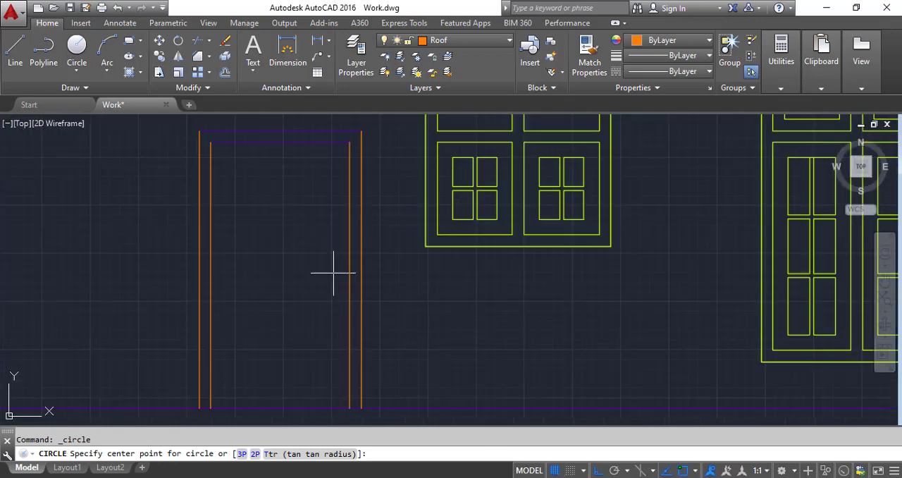
{"action": "left_click", "coordinate": [331, 264]}
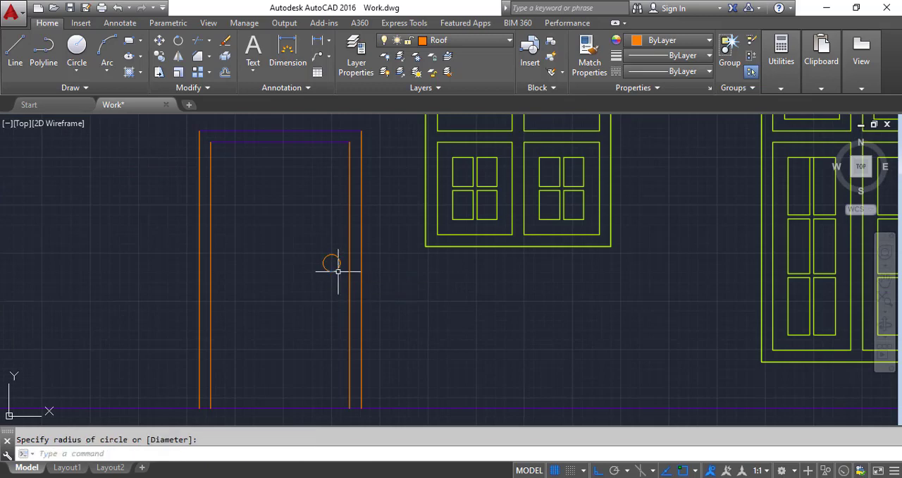
Step: Draw a matching knob circle of about 2-inch radius beside the left jamb of the blue door
{"action": "scroll", "coordinate": [335, 280], "scroll_direction": "down", "scroll_amount": 4}
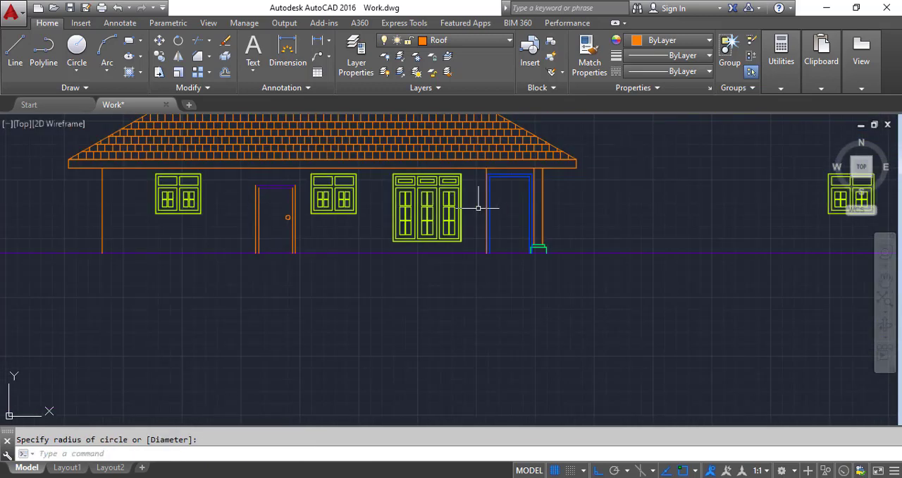
{"action": "key", "text": "Return"}
{"action": "scroll", "coordinate": [529, 214], "scroll_direction": "up", "scroll_amount": 2}
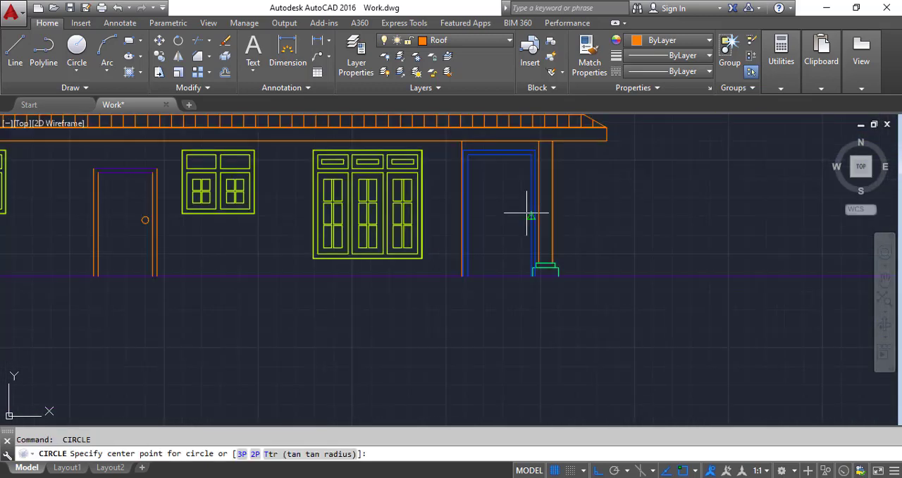
{"action": "scroll", "coordinate": [475, 213], "scroll_direction": "up", "scroll_amount": 4}
{"action": "left_click", "coordinate": [469, 205]}
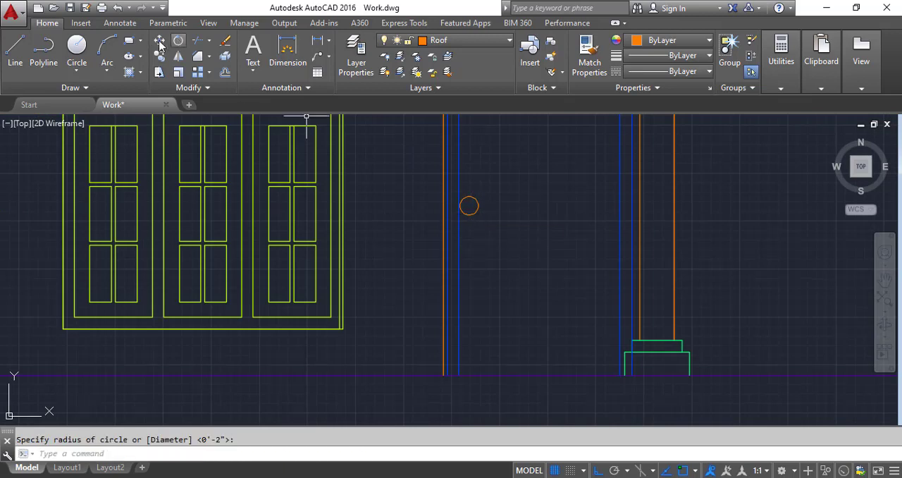
Step: Draw a thin horizontal rectangle from inside the blue door's knob circle toward the door's middle as the handle lever
{"action": "left_click", "coordinate": [129, 41]}
{"action": "scroll", "coordinate": [428, 195], "scroll_direction": "up", "scroll_amount": 4}
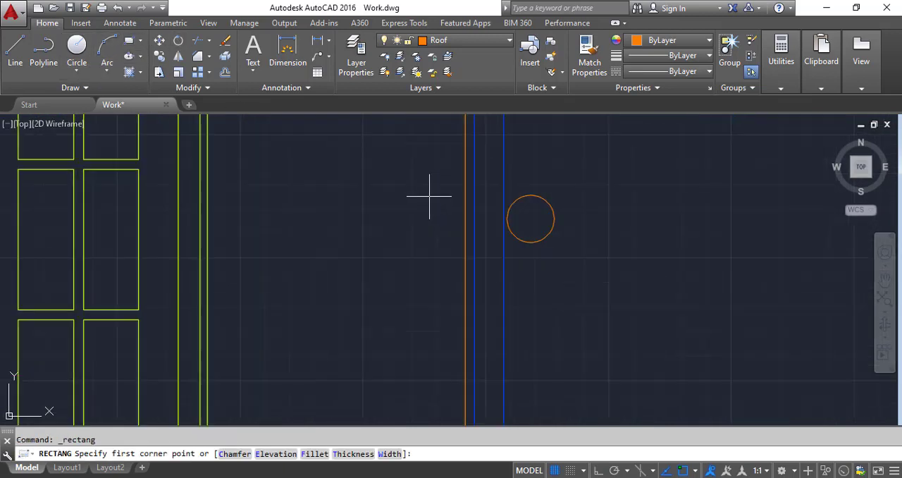
{"action": "left_click", "coordinate": [524, 219]}
{"action": "left_click", "coordinate": [630, 231]}
{"action": "key", "text": "Return"}
{"action": "scroll", "coordinate": [575, 243], "scroll_direction": "down", "scroll_amount": 4}
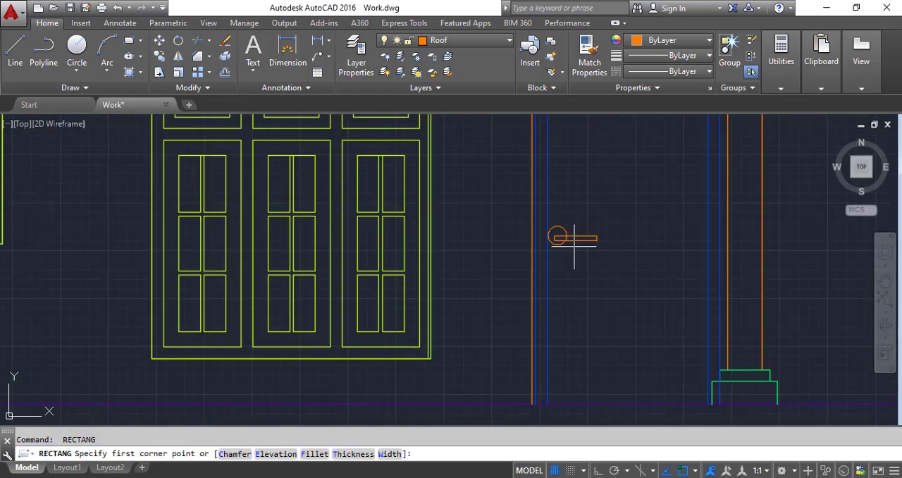
{"action": "key", "text": "Escape"}
Step: With Ortho off, draw a slanted line from the ground line beside the front elevation's column base outward to the lower left
{"action": "scroll", "coordinate": [640, 255], "scroll_direction": "down", "scroll_amount": 11}
{"action": "scroll", "coordinate": [235, 310], "scroll_direction": "up", "scroll_amount": 2}
{"action": "scroll", "coordinate": [236, 310], "scroll_direction": "up", "scroll_amount": 5}
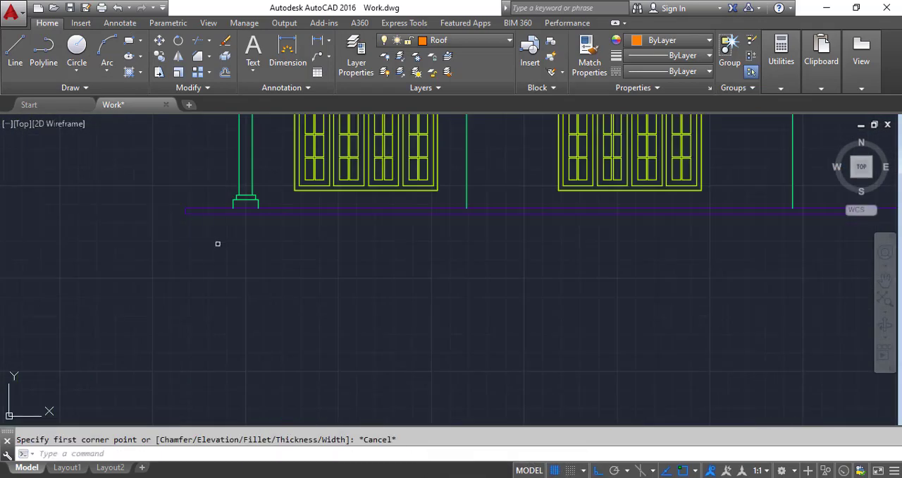
{"action": "left_click", "coordinate": [15, 48]}
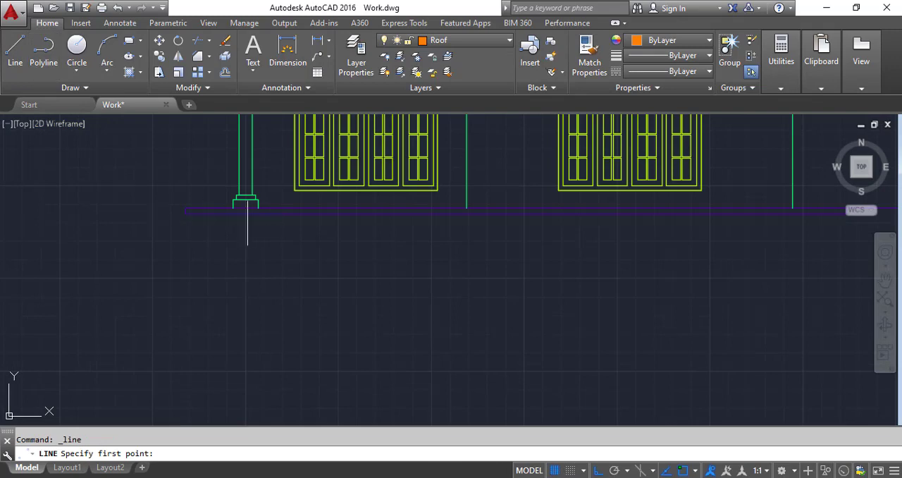
{"action": "left_click", "coordinate": [265, 213]}
{"action": "scroll", "coordinate": [255, 215], "scroll_direction": "down", "scroll_amount": 5}
{"action": "scroll", "coordinate": [207, 240], "scroll_direction": "up", "scroll_amount": 2}
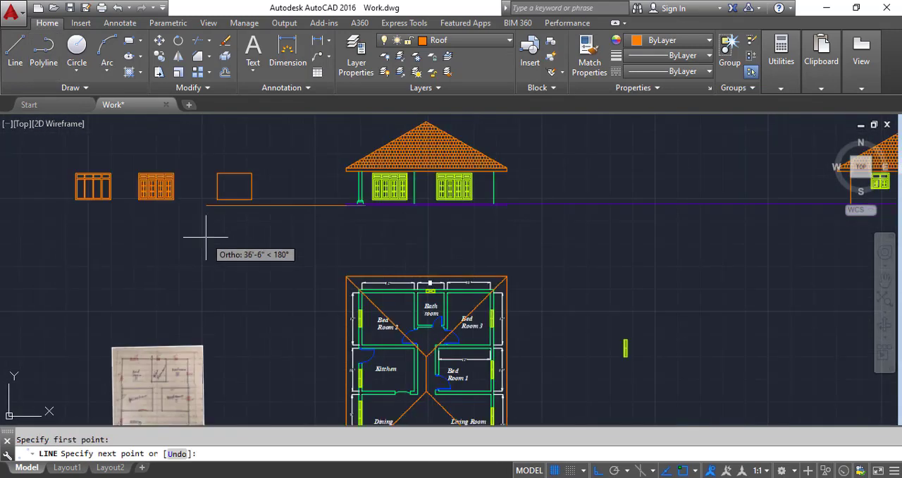
{"action": "key", "text": "F8"}
{"action": "scroll", "coordinate": [239, 244], "scroll_direction": "up", "scroll_amount": 4}
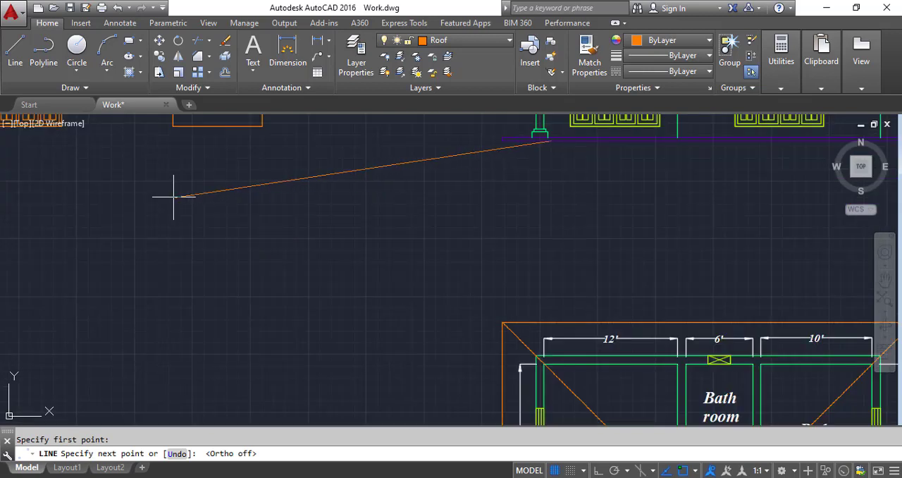
{"action": "left_click", "coordinate": [96, 187]}
{"action": "key", "text": "Return"}
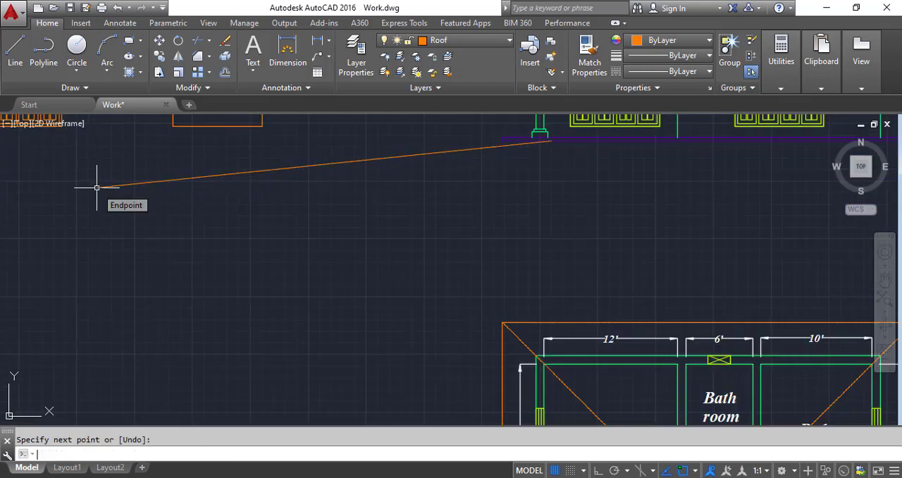
Step: Draw a second slanted line from the ground line under the left window outward to the lower left, below the first
{"action": "scroll", "coordinate": [163, 210], "scroll_direction": "down", "scroll_amount": 4}
{"action": "key", "text": "Return"}
{"action": "scroll", "coordinate": [329, 183], "scroll_direction": "up", "scroll_amount": 6}
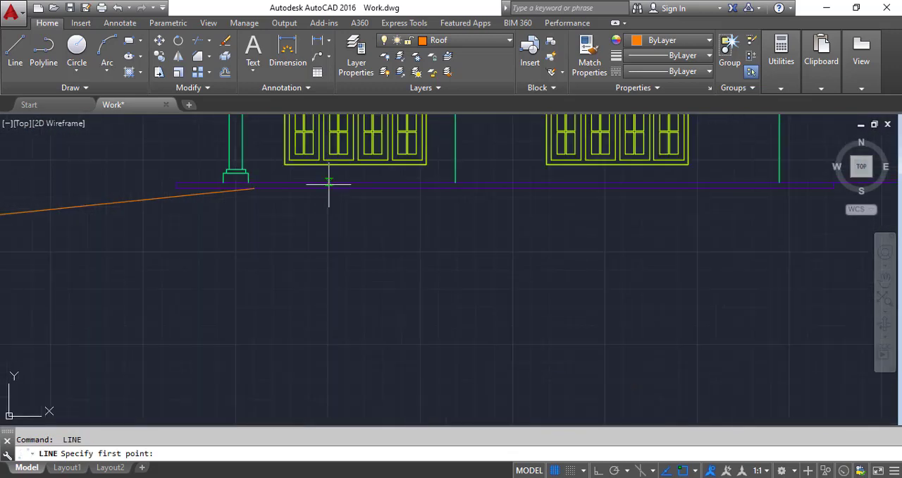
{"action": "left_click", "coordinate": [325, 189]}
{"action": "scroll", "coordinate": [324, 190], "scroll_direction": "down", "scroll_amount": 6}
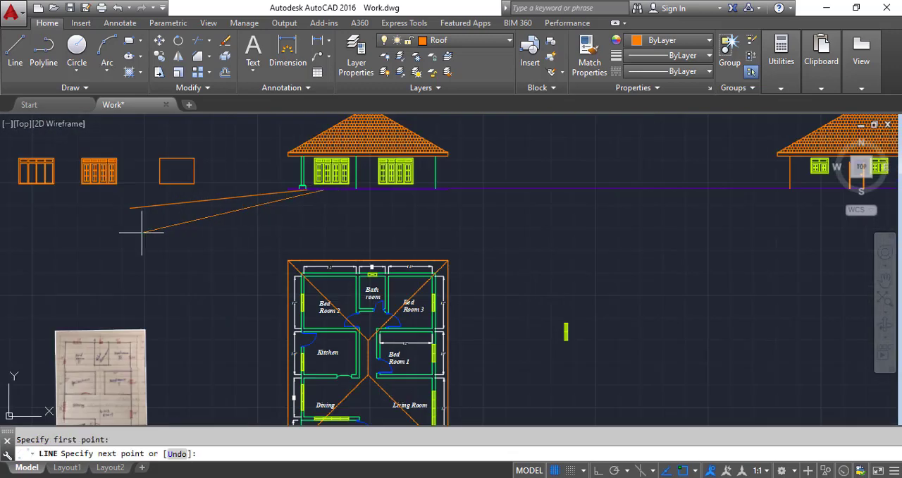
{"action": "left_click", "coordinate": [142, 225]}
{"action": "key", "text": "Return"}
Step: Draw two more, progressively steeper slanted lines to the lower left from the ground line on either side of the middle wall line
{"action": "scroll", "coordinate": [345, 200], "scroll_direction": "up", "scroll_amount": 4}
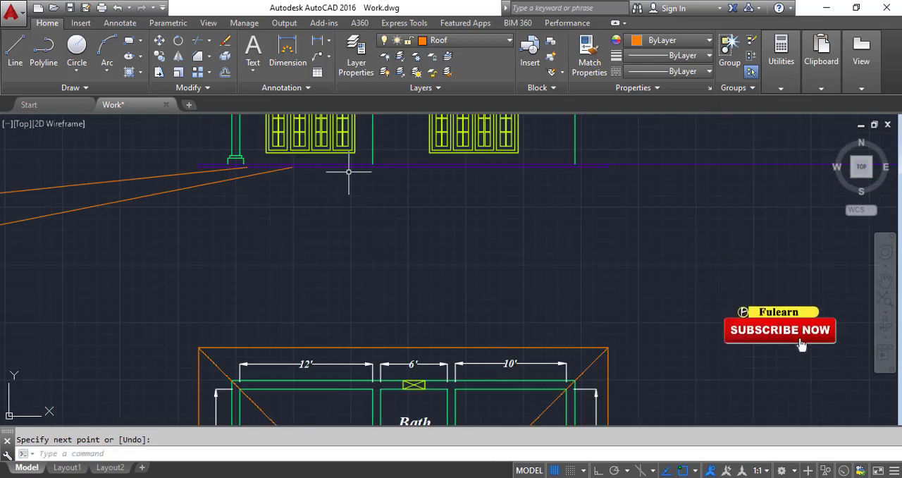
{"action": "key", "text": "Return"}
{"action": "left_click", "coordinate": [354, 166]}
{"action": "scroll", "coordinate": [198, 228], "scroll_direction": "down", "scroll_amount": 4}
{"action": "left_click", "coordinate": [95, 250]}
{"action": "key", "text": "Return"}
{"action": "key", "text": "Return"}
{"action": "scroll", "coordinate": [308, 179], "scroll_direction": "up", "scroll_amount": 3}
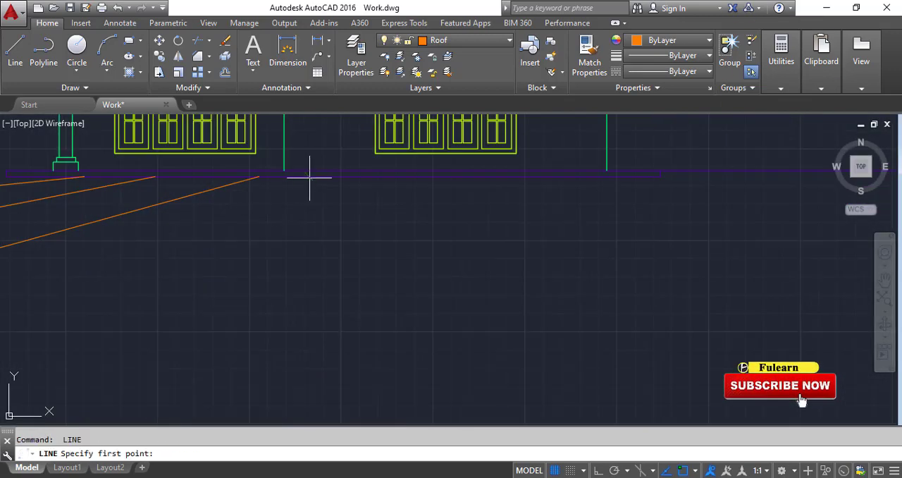
{"action": "left_click", "coordinate": [308, 179]}
{"action": "scroll", "coordinate": [242, 224], "scroll_direction": "down", "scroll_amount": 2}
{"action": "left_click", "coordinate": [213, 222]}
{"action": "key", "text": "Return"}
Step: Mirror the four slanted ground lines about a vertical axis just right of the steepest one, keeping the originals
{"action": "left_click", "coordinate": [262, 220]}
{"action": "left_click", "coordinate": [121, 191]}
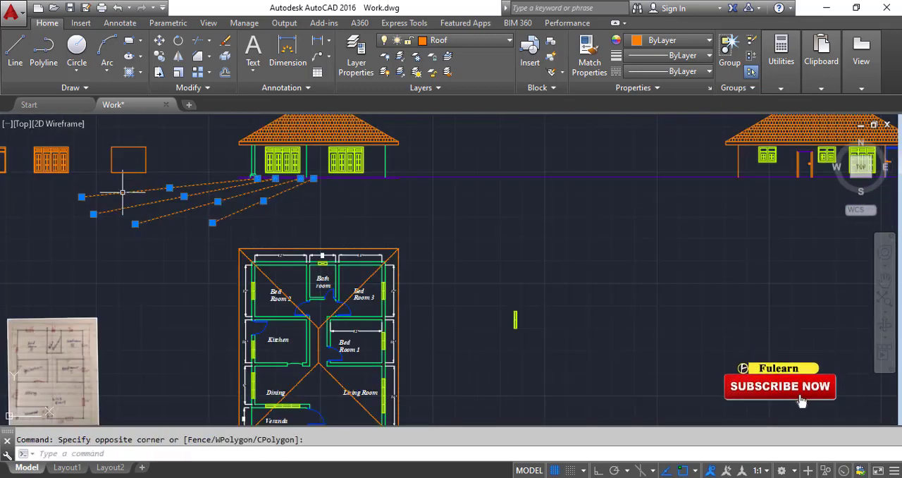
{"action": "left_click", "coordinate": [178, 56]}
{"action": "scroll", "coordinate": [347, 182], "scroll_direction": "up", "scroll_amount": 6}
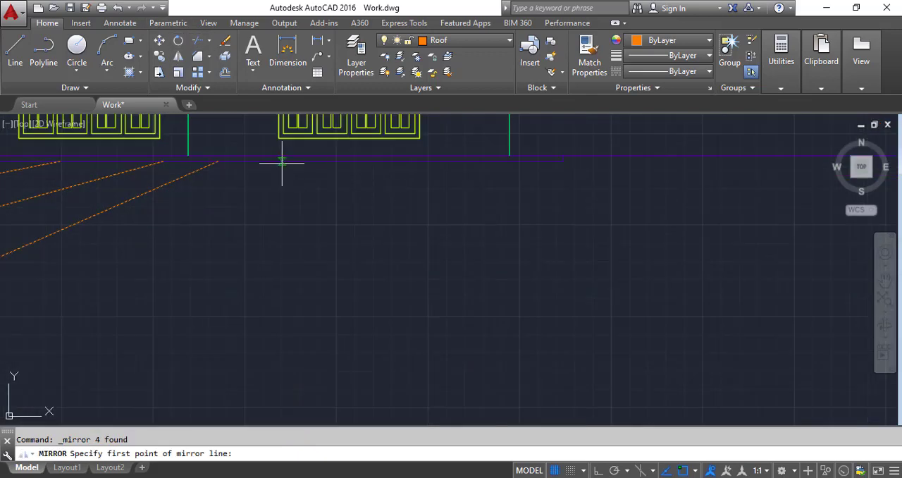
{"action": "left_click", "coordinate": [237, 161]}
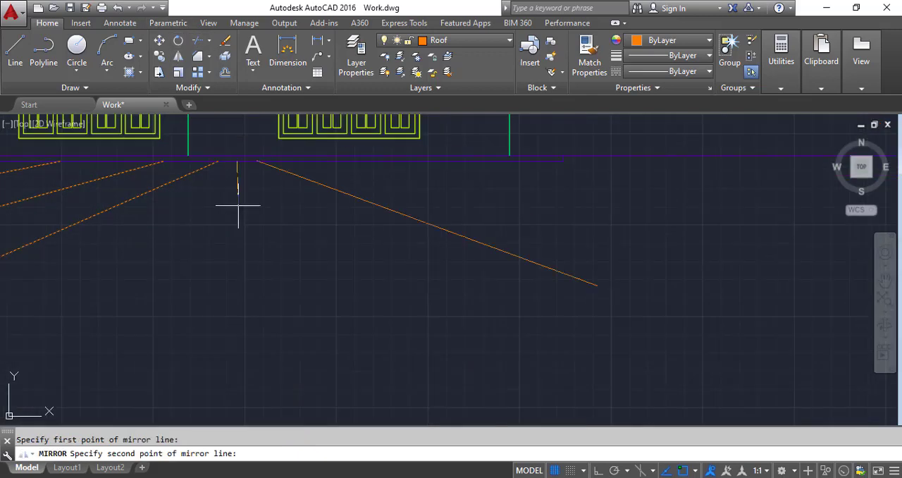
{"action": "scroll", "coordinate": [226, 252], "scroll_direction": "down", "scroll_amount": 4}
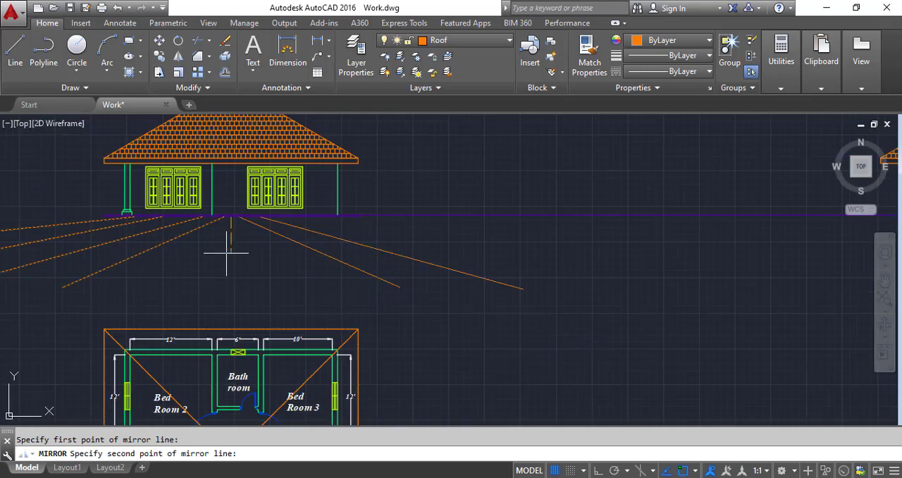
{"action": "key", "text": "F8"}
{"action": "left_click", "coordinate": [221, 262]}
{"action": "key", "text": "Return"}
Step: Stretch the lower ends of the two innermost mirrored lines horizontally inward, the steepest one by about 7 feet
{"action": "scroll", "coordinate": [328, 258], "scroll_direction": "up", "scroll_amount": 2}
{"action": "left_click", "coordinate": [396, 286]}
{"action": "left_click", "coordinate": [444, 307]}
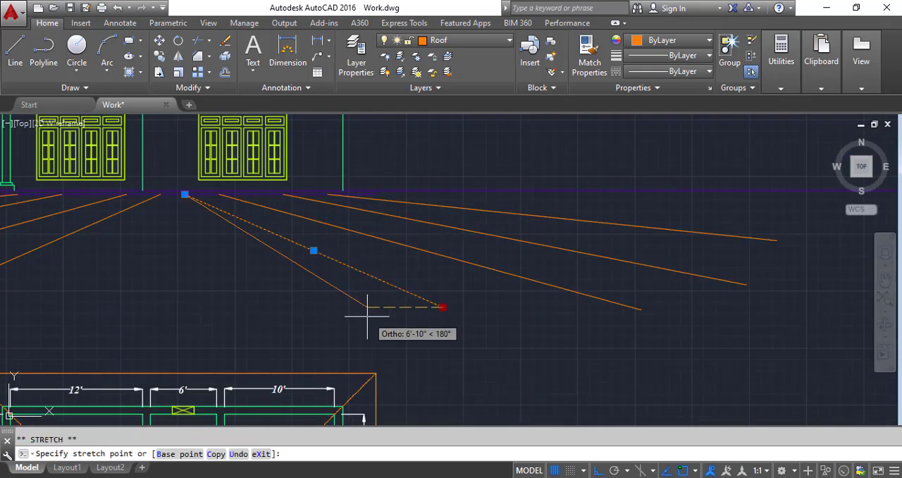
{"action": "left_click", "coordinate": [364, 307]}
{"action": "left_click", "coordinate": [613, 301]}
{"action": "left_click", "coordinate": [640, 310]}
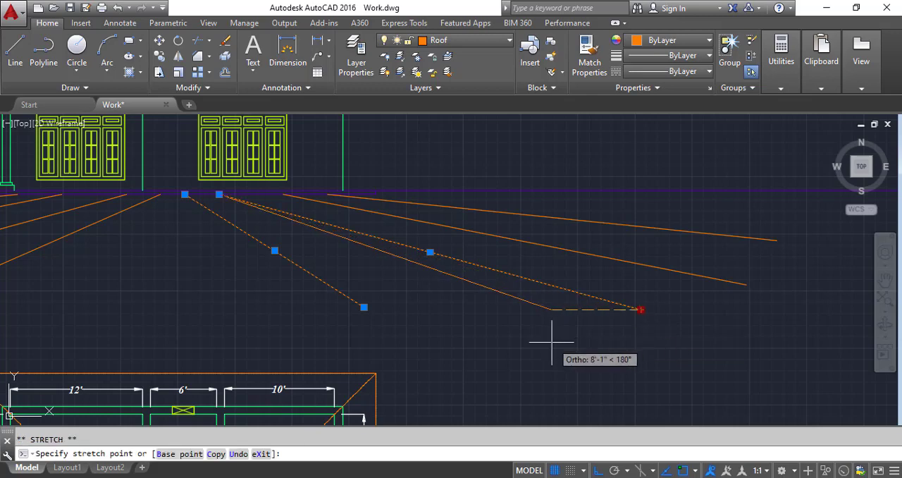
{"action": "scroll", "coordinate": [378, 231], "scroll_direction": "down", "scroll_amount": 2}
Step: Stretch the lower end of the steepest left-hand ground line horizontally inward to match its mirrored counterpart
{"action": "left_click", "coordinate": [81, 278]}
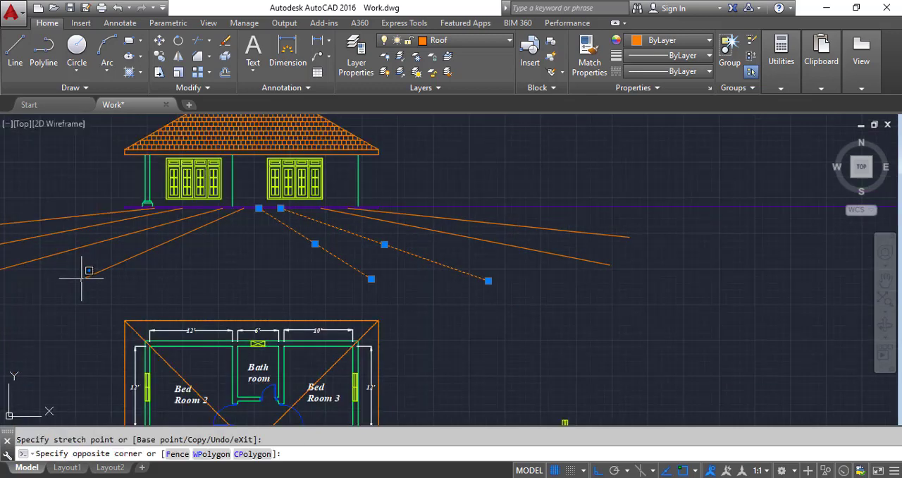
{"action": "key", "text": "Escape"}
{"action": "left_click", "coordinate": [83, 279]}
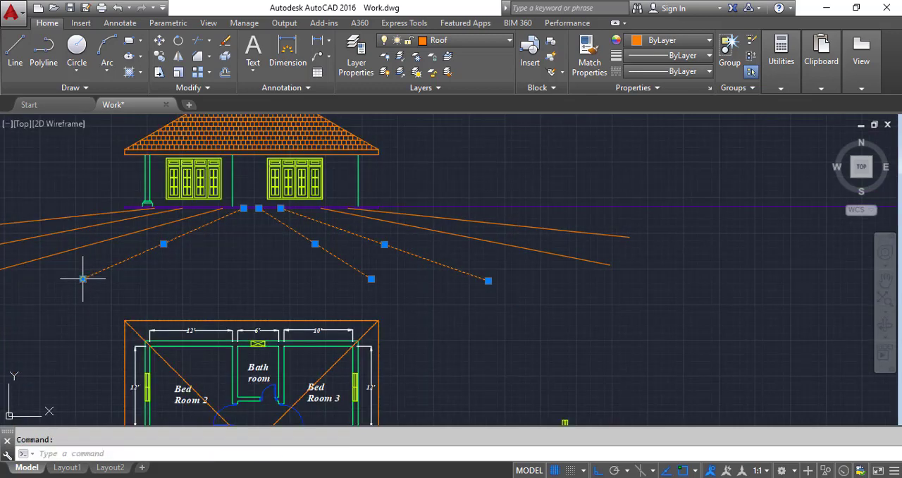
{"action": "left_click", "coordinate": [82, 278]}
{"action": "left_click", "coordinate": [143, 296]}
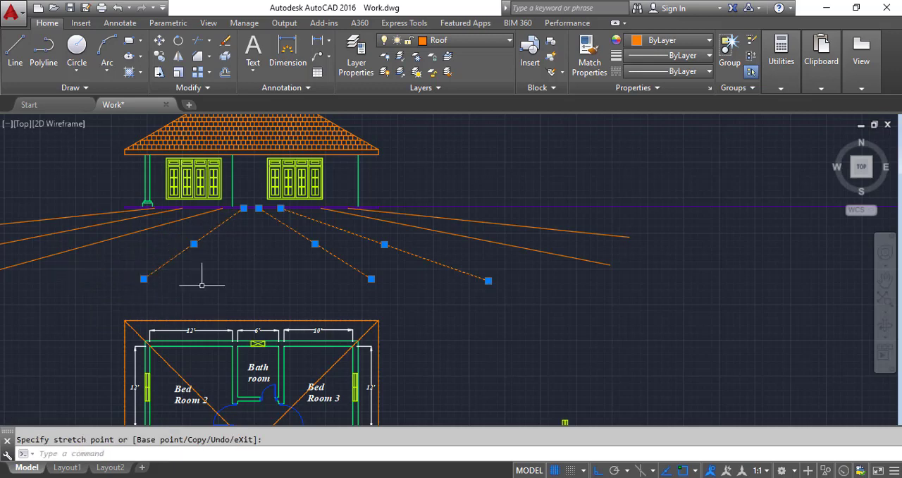
{"action": "scroll", "coordinate": [201, 284], "scroll_direction": "down", "scroll_amount": 2}
{"action": "key", "text": "Escape"}
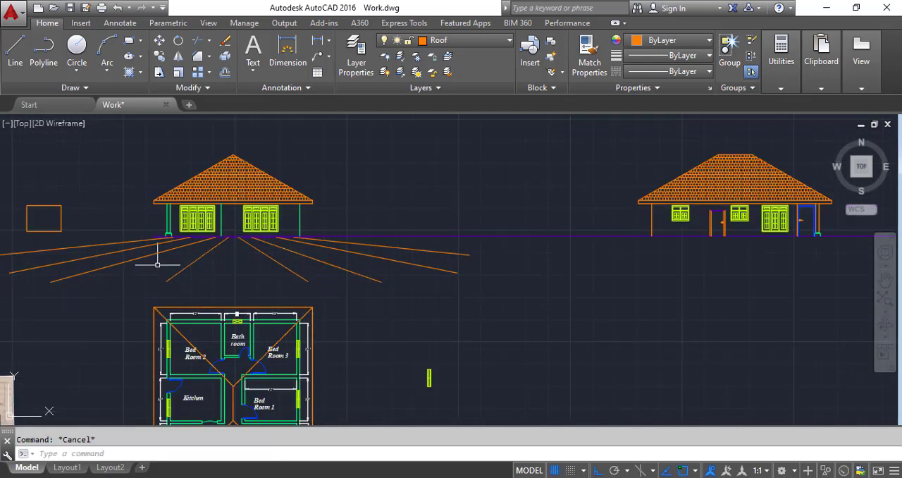
Step: Draw a long horizontal line across the left-hand slanted ground lines
{"action": "left_click", "coordinate": [15, 49]}
{"action": "scroll", "coordinate": [125, 295], "scroll_direction": "up", "scroll_amount": 3}
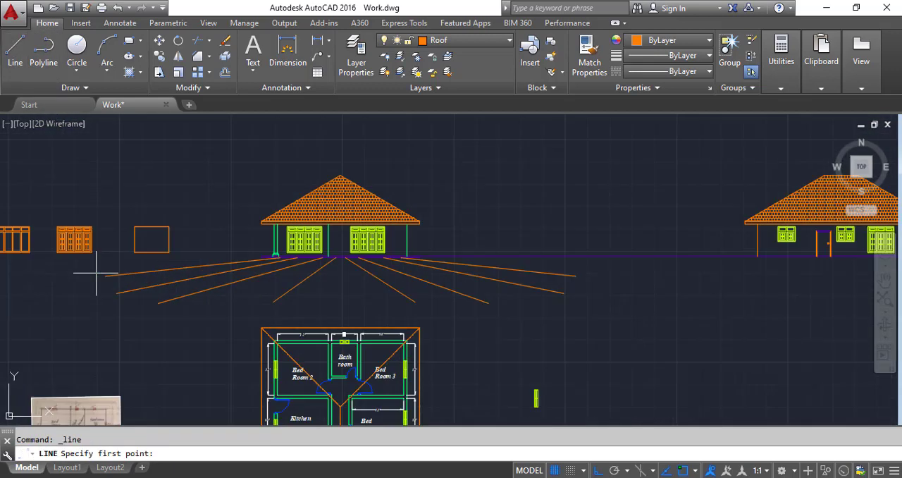
{"action": "left_click", "coordinate": [130, 291]}
{"action": "left_click", "coordinate": [397, 290]}
{"action": "key", "text": "Return"}
{"action": "key", "text": "Return"}
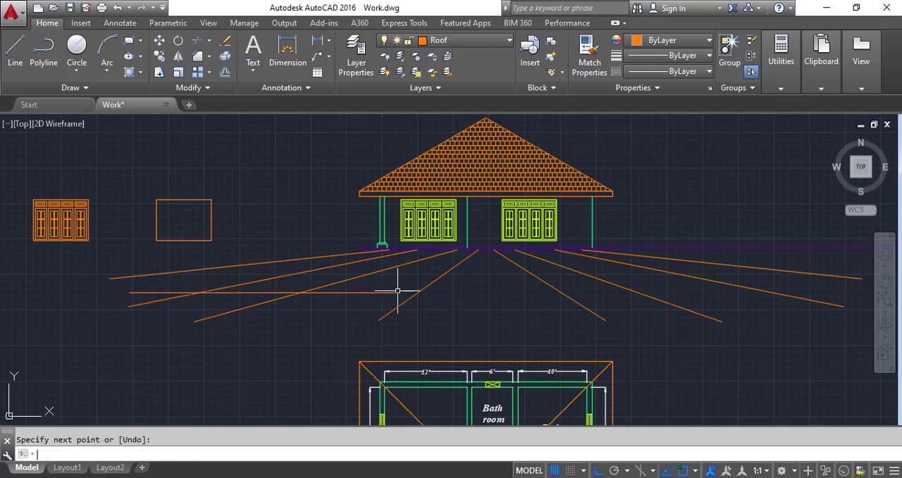
Step: Draw a nearly horizontal line across the inner right-hand slanted lines and a short horizontal one farther right
{"action": "scroll", "coordinate": [395, 289], "scroll_direction": "down", "scroll_amount": 2}
{"action": "left_click", "coordinate": [358, 285]}
{"action": "left_click", "coordinate": [493, 278]}
{"action": "key", "text": "Return"}
{"action": "key", "text": "Return"}
{"action": "scroll", "coordinate": [537, 269], "scroll_direction": "up", "scroll_amount": 4}
{"action": "left_click", "coordinate": [467, 310]}
{"action": "left_click", "coordinate": [576, 297]}
{"action": "key", "text": "Return"}
{"action": "middle_click_drag", "start_coordinate": [451, 296], "coordinate": [743, 335]}
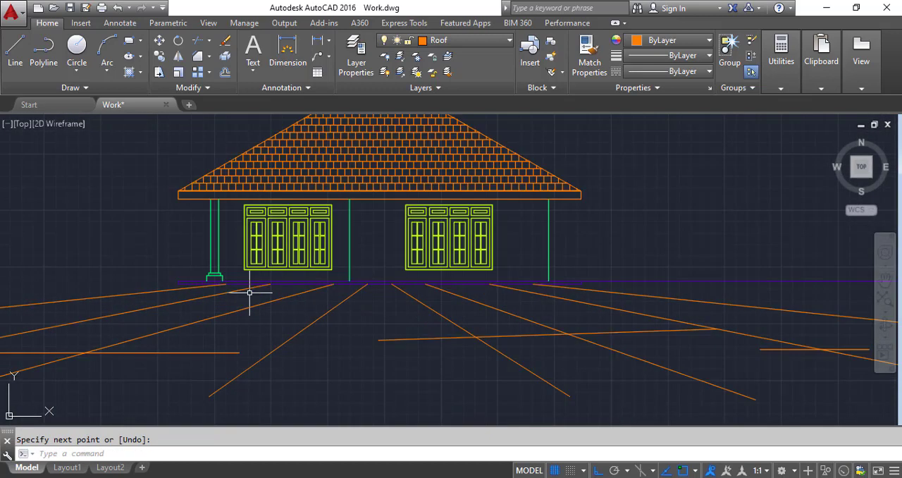
Step: Draw short horizontal lines across the steepest left-hand slanted line and across the outer left lines near the column base
{"action": "key", "text": "Return"}
{"action": "left_click", "coordinate": [275, 312]}
{"action": "left_click", "coordinate": [408, 320]}
{"action": "key", "text": "Return"}
{"action": "key", "text": "Return"}
{"action": "left_click", "coordinate": [155, 291]}
{"action": "left_click", "coordinate": [271, 292]}
{"action": "key", "text": "Return"}
{"action": "key", "text": "Return"}
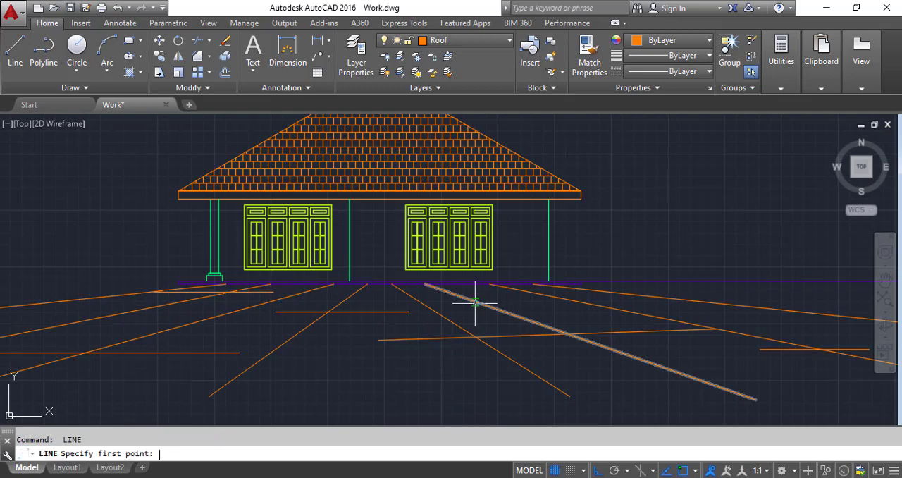
Step: Draw a short, slightly sloping line between the right-hand slanted lines, just below the right window
{"action": "left_click", "coordinate": [467, 311]}
{"action": "left_click", "coordinate": [577, 304]}
{"action": "key", "text": "Return"}
{"action": "scroll", "coordinate": [507, 312], "scroll_direction": "down", "scroll_amount": 4}
{"action": "scroll", "coordinate": [537, 311], "scroll_direction": "up", "scroll_amount": 2}
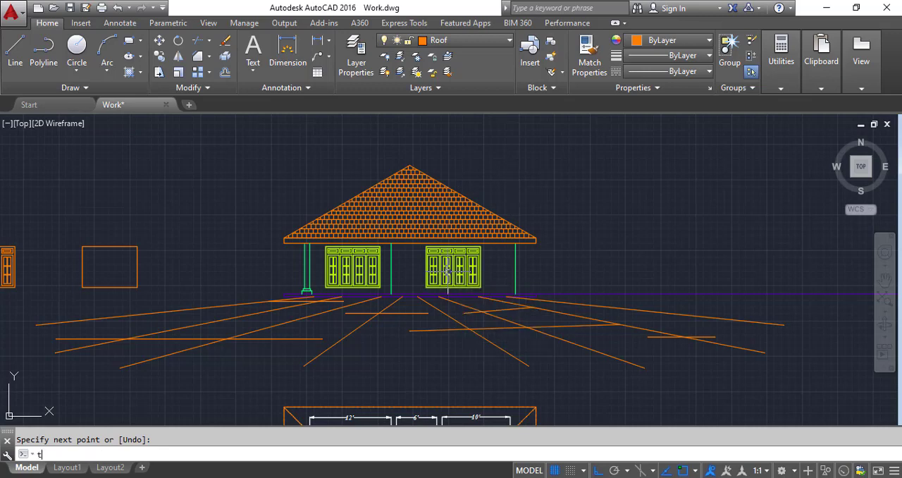
Step: Open the tool palettes and show the Architectural palette
{"action": "type", "text": "Too"}
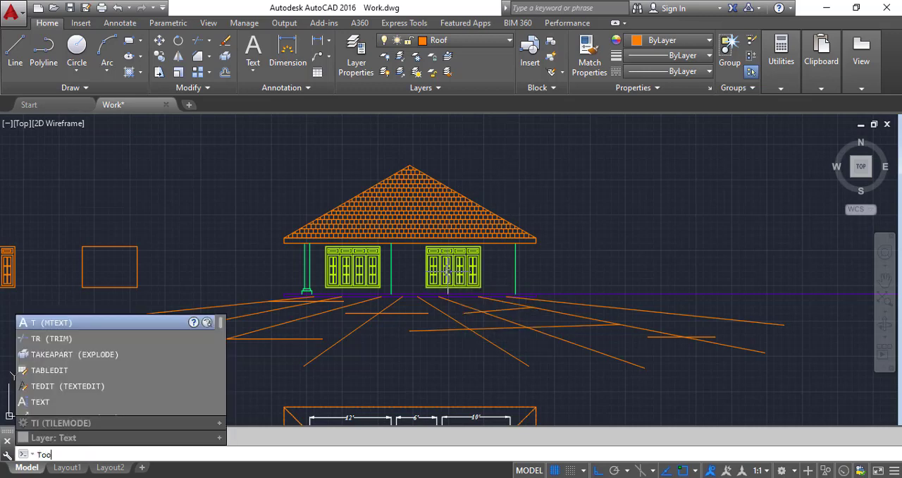
{"action": "type", "text": "lp"}
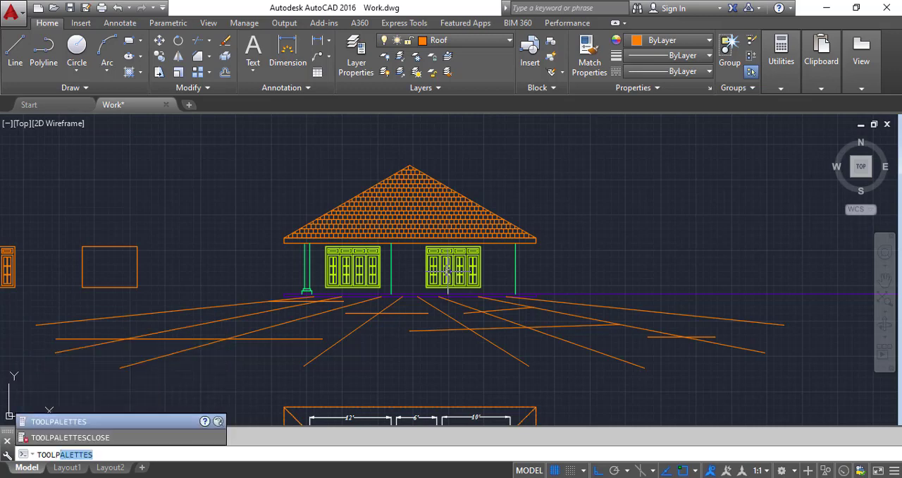
{"action": "left_click", "coordinate": [116, 422]}
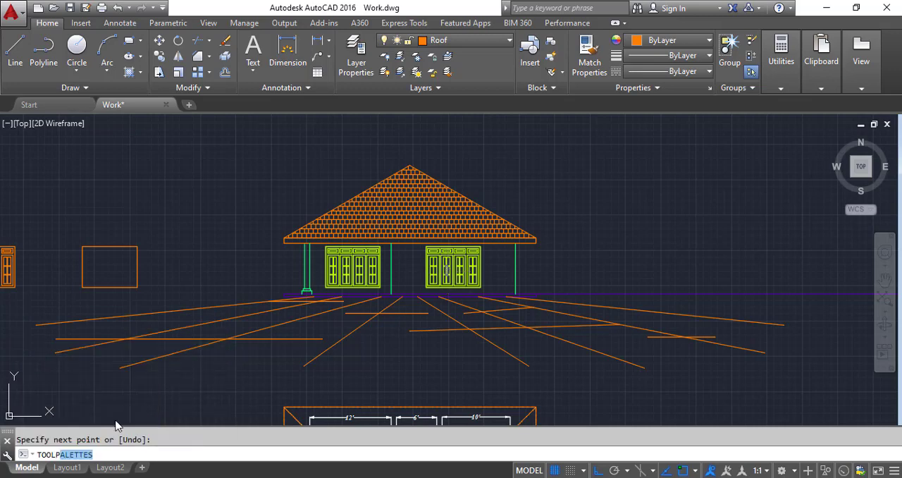
{"action": "key", "text": "Return"}
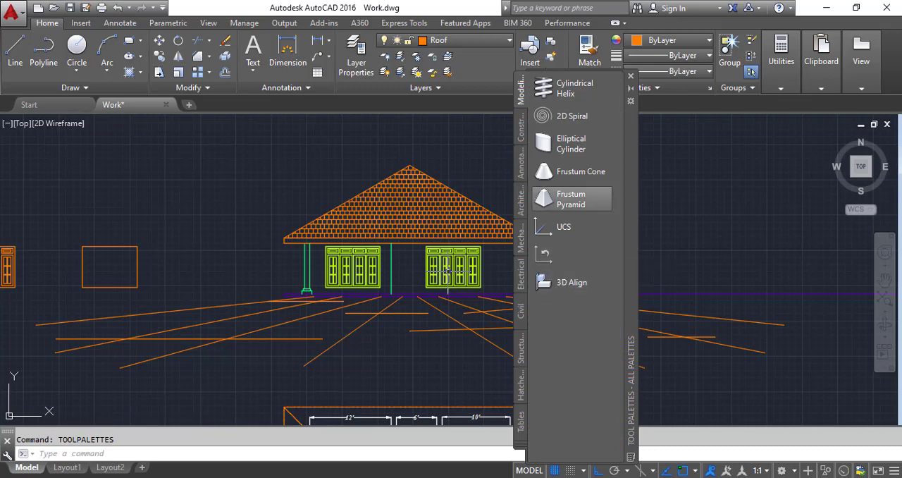
{"action": "left_click", "coordinate": [519, 450]}
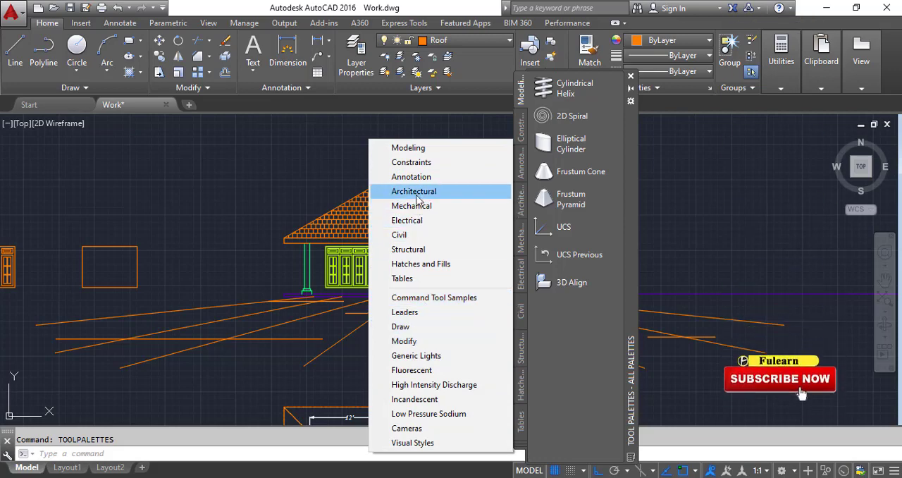
{"action": "left_click", "coordinate": [415, 192]}
Step: Insert a Trees - Imperial block in the open space between the empty window rectangle and the tiled-roof elevation
{"action": "scroll", "coordinate": [606, 292], "scroll_direction": "down", "scroll_amount": 3}
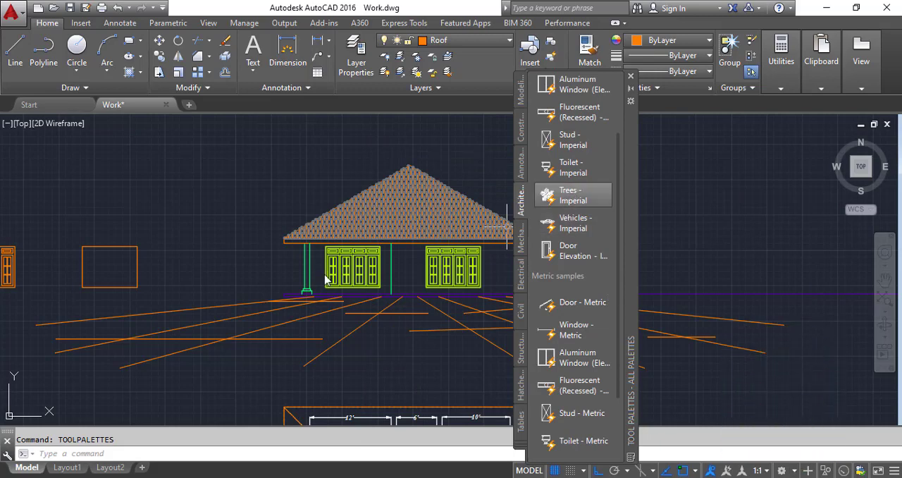
{"action": "left_click", "coordinate": [573, 195]}
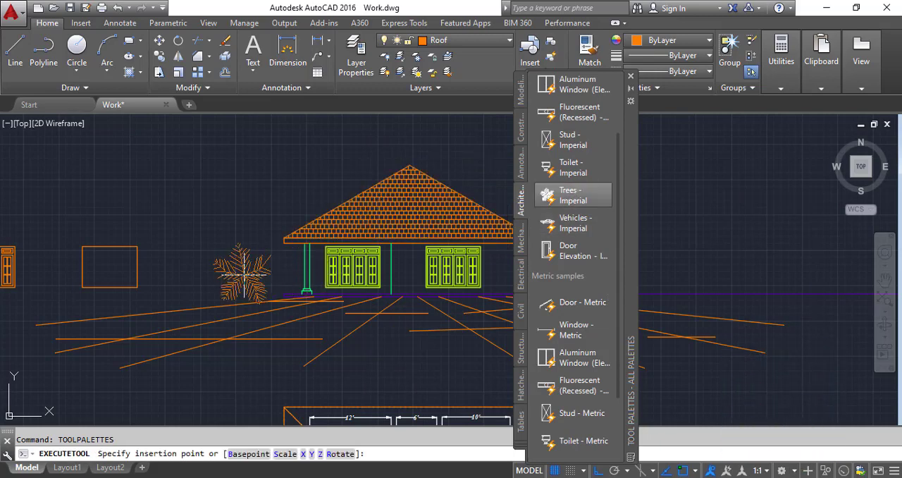
{"action": "left_click", "coordinate": [235, 252]}
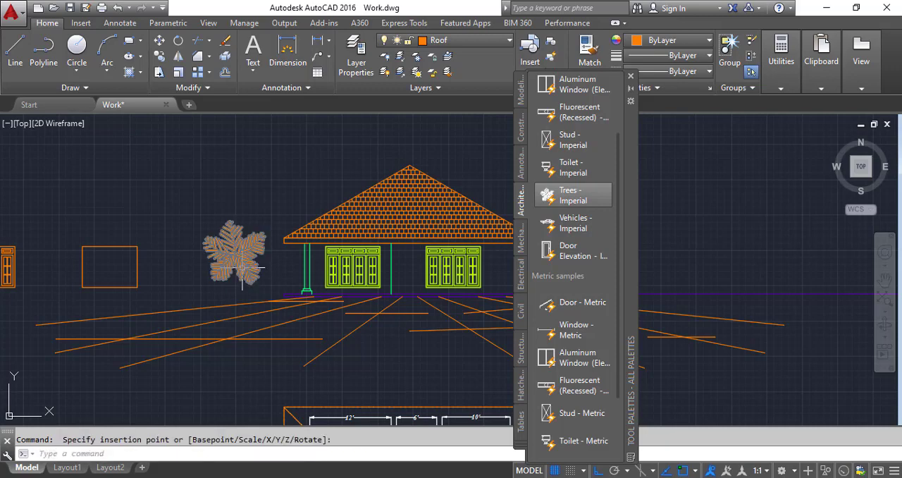
Step: Change the inserted tree to Palm (Elevation) and lower it straight down so its trunk base meets the ground line
{"action": "left_click", "coordinate": [251, 258]}
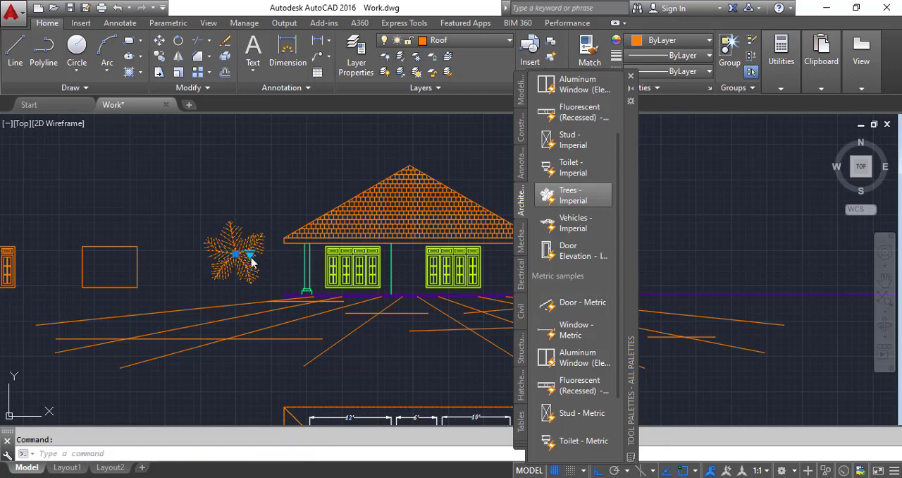
{"action": "left_click", "coordinate": [250, 257]}
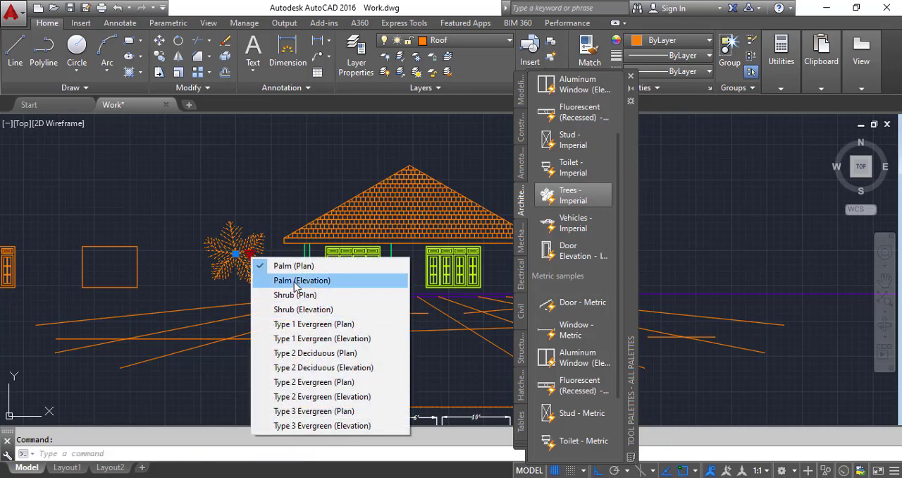
{"action": "left_click", "coordinate": [294, 280]}
{"action": "left_click", "coordinate": [236, 252]}
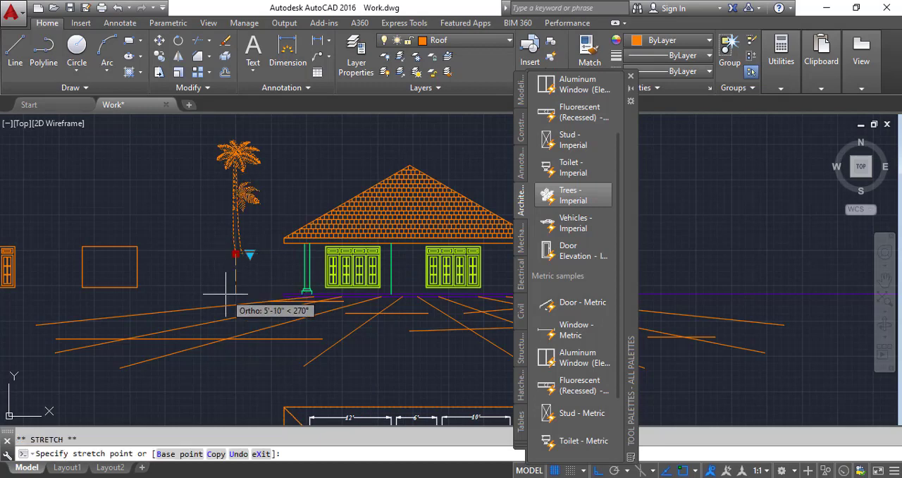
{"action": "left_click", "coordinate": [236, 291]}
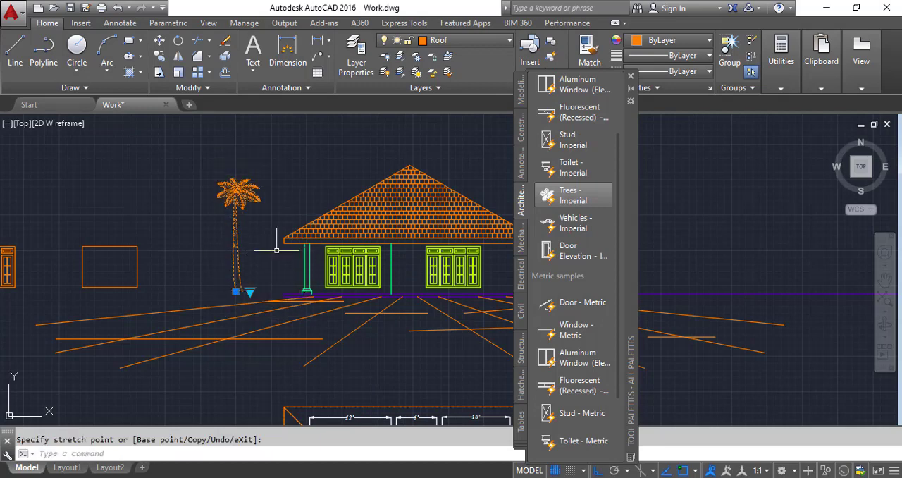
Step: Insert a Vehicles - Imperial car block on the ground line, just beyond the right-hand column of the elevation
{"action": "left_click", "coordinate": [574, 222]}
{"action": "scroll", "coordinate": [346, 296], "scroll_direction": "down", "scroll_amount": 2}
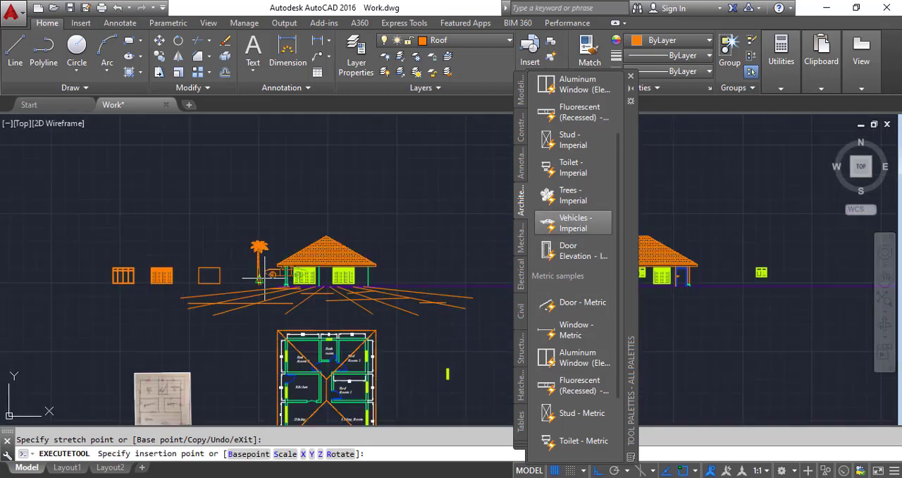
{"action": "scroll", "coordinate": [349, 289], "scroll_direction": "up", "scroll_amount": 5}
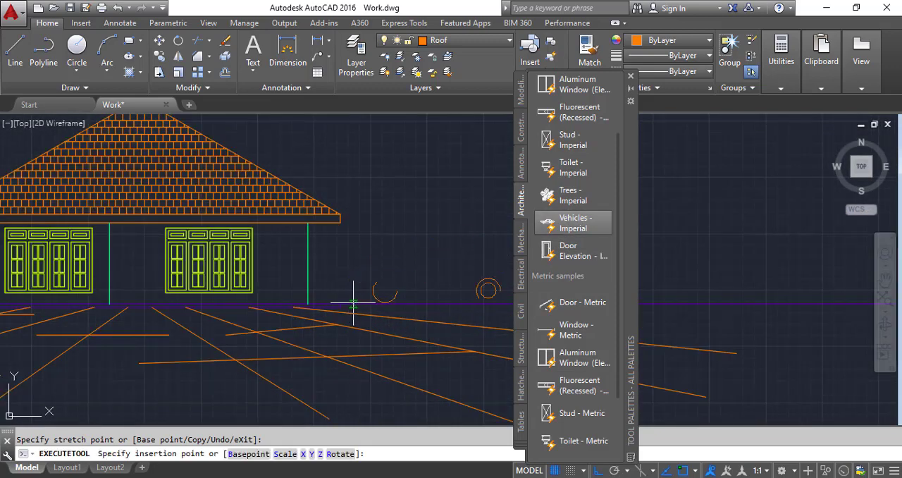
{"action": "left_click", "coordinate": [363, 303]}
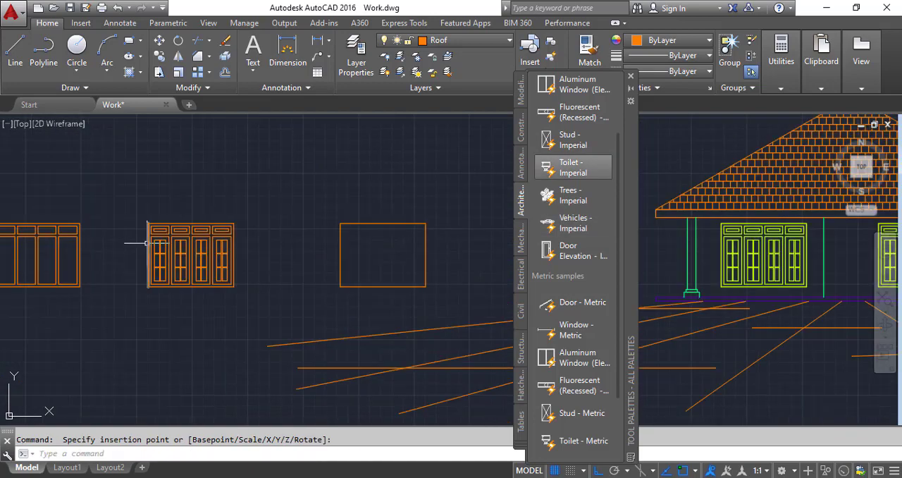
{"action": "scroll", "coordinate": [147, 243], "scroll_direction": "down", "scroll_amount": 4}
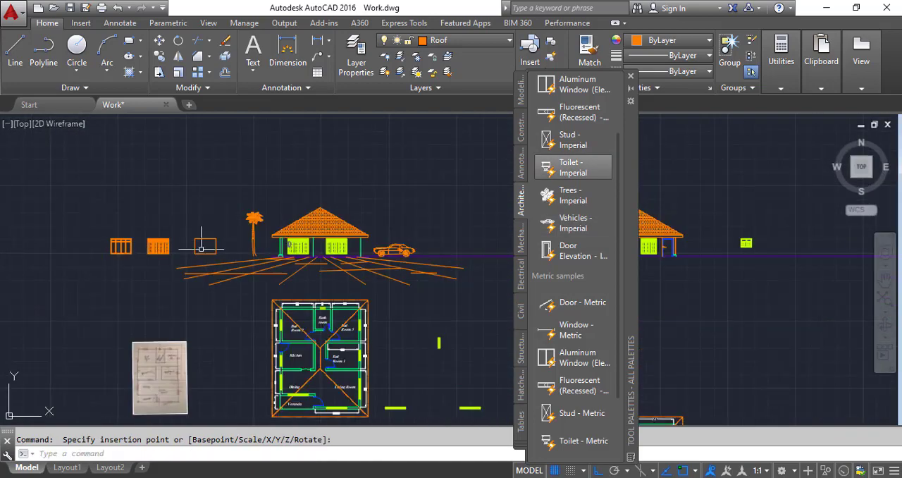
{"action": "scroll", "coordinate": [146, 251], "scroll_direction": "up", "scroll_amount": 4}
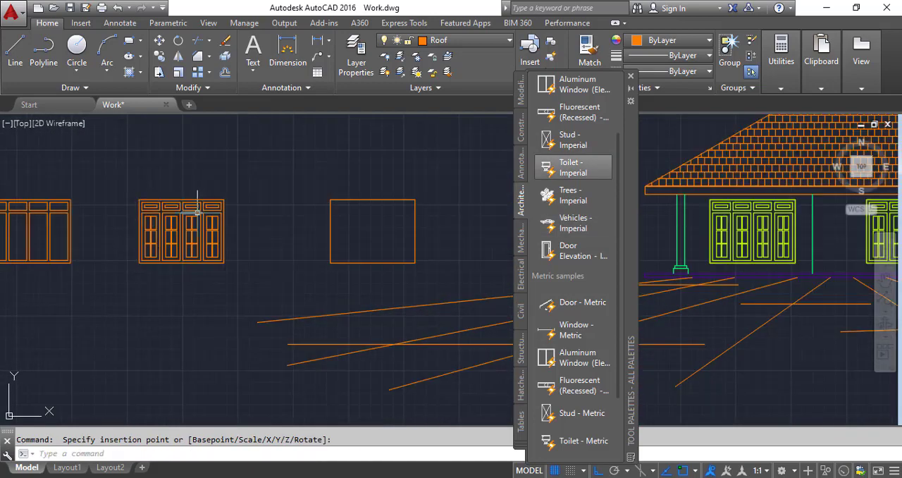
{"action": "scroll", "coordinate": [141, 221], "scroll_direction": "down", "scroll_amount": 5}
{"action": "scroll", "coordinate": [482, 220], "scroll_direction": "up", "scroll_amount": 5}
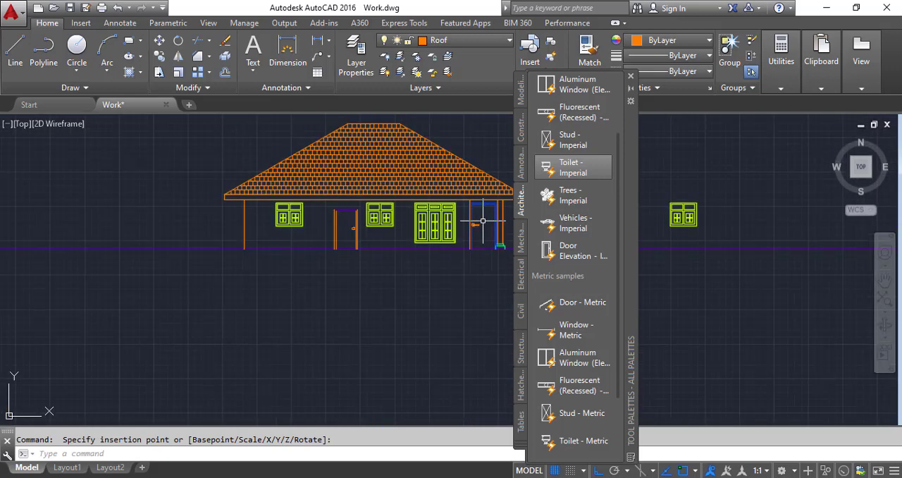
{"action": "scroll", "coordinate": [482, 221], "scroll_direction": "down", "scroll_amount": 4}
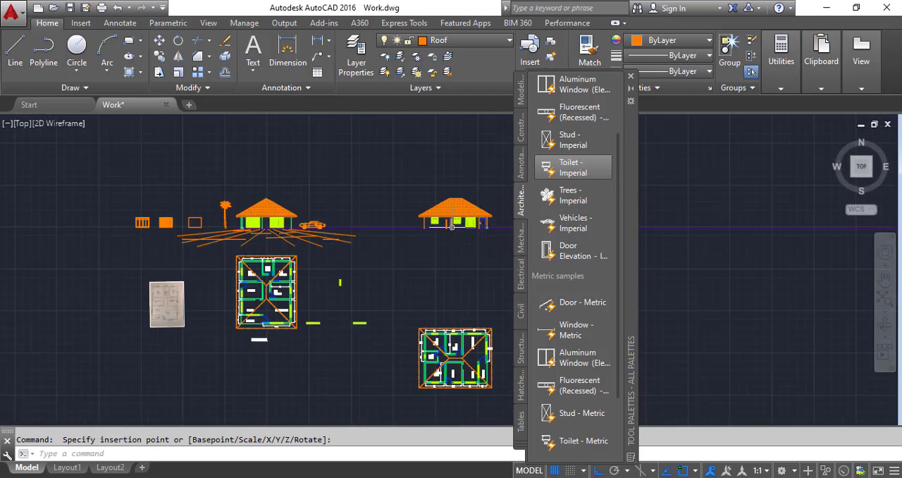
{"action": "scroll", "coordinate": [444, 225], "scroll_direction": "up", "scroll_amount": 1}
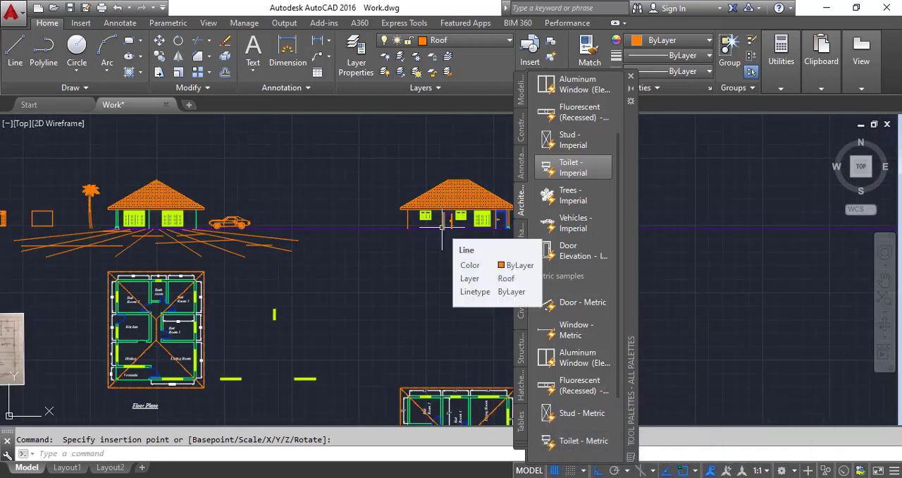